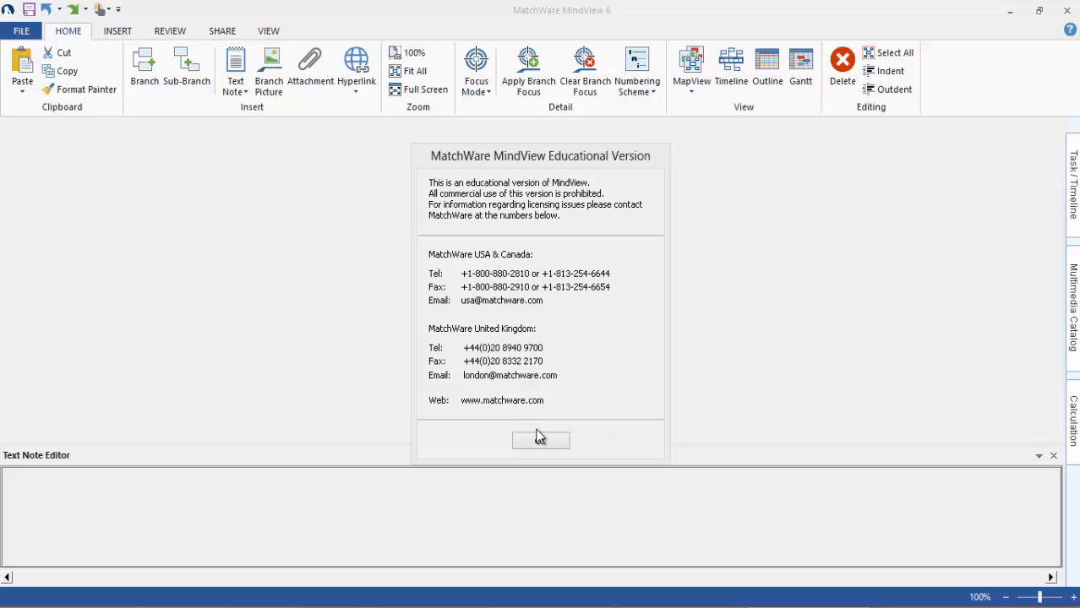
Step: Create a new blank mind map and close the Text Note Editor
click(539, 441)
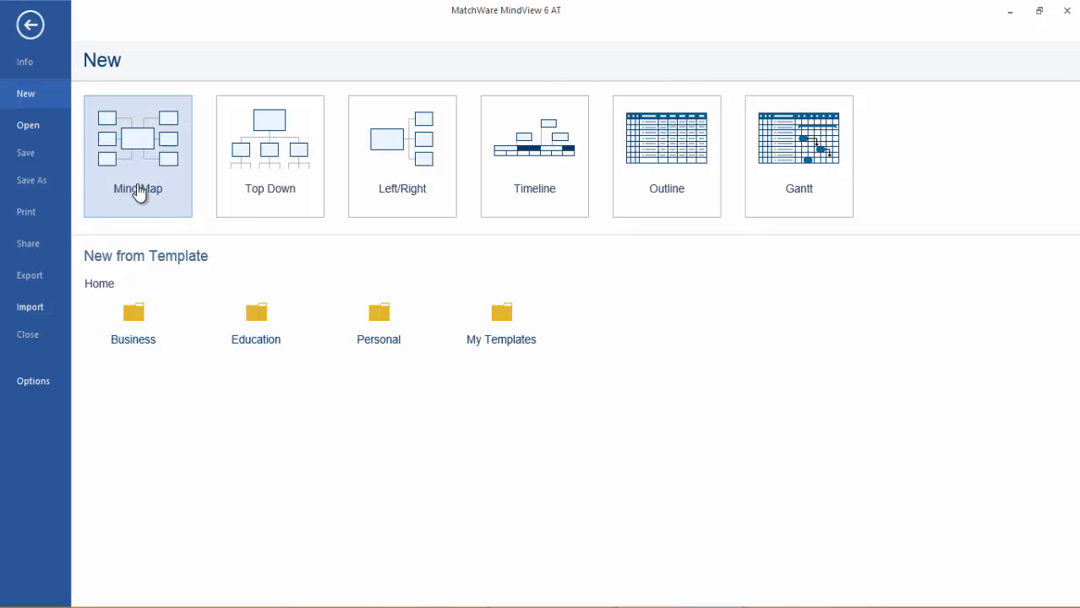
click(139, 193)
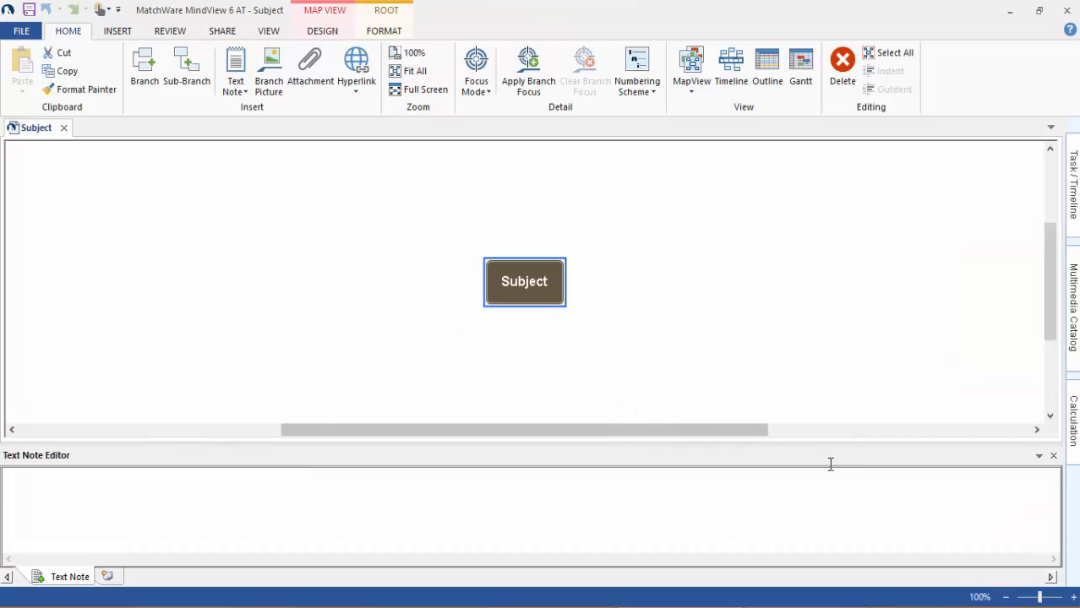
click(1054, 458)
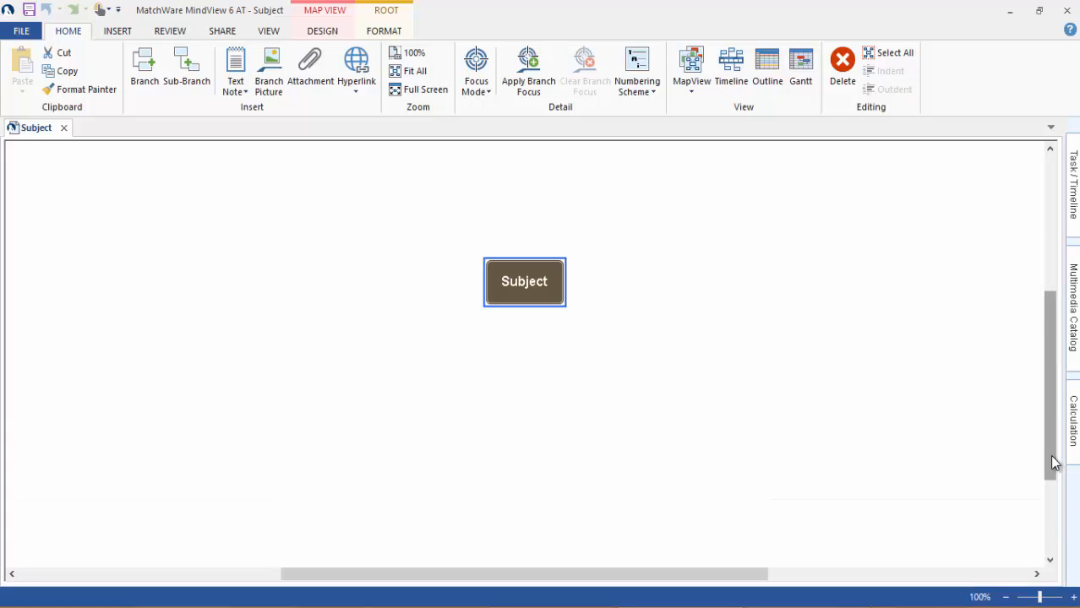
drag(1056, 391, 1053, 352)
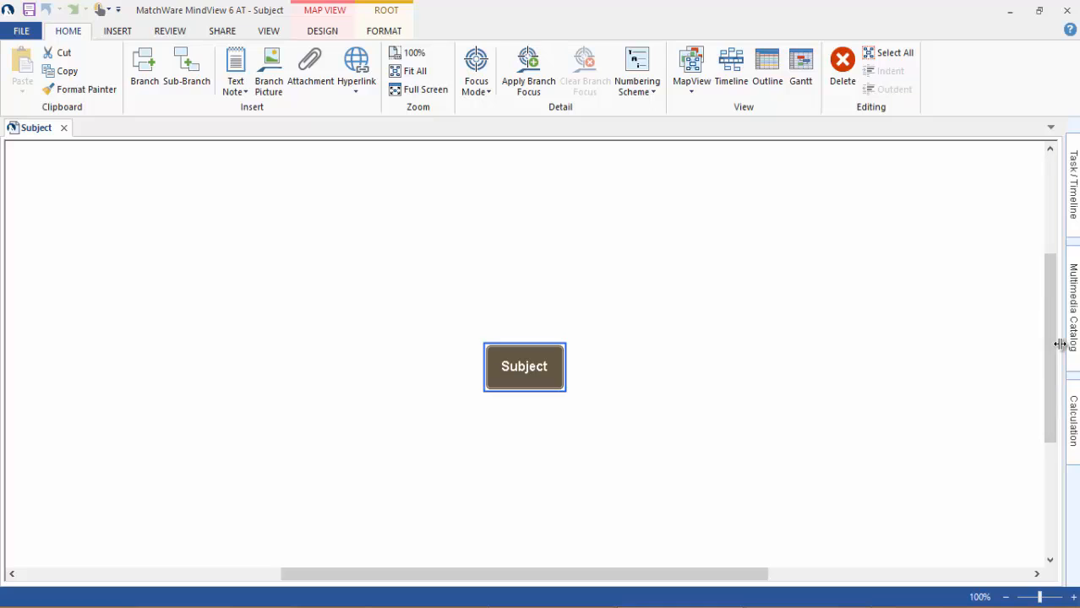
key(F5)
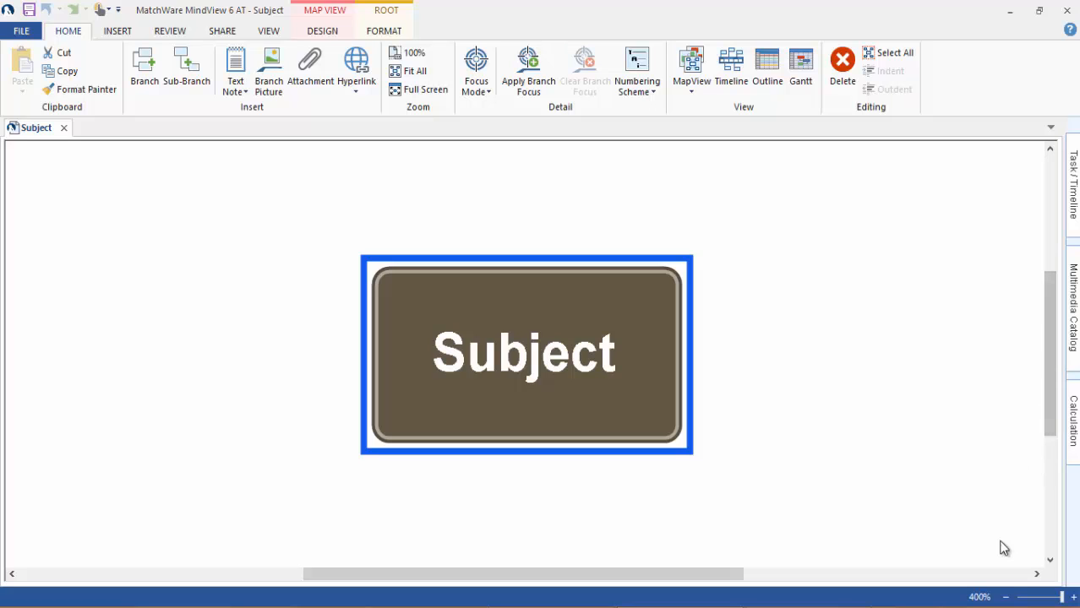
click(1005, 599)
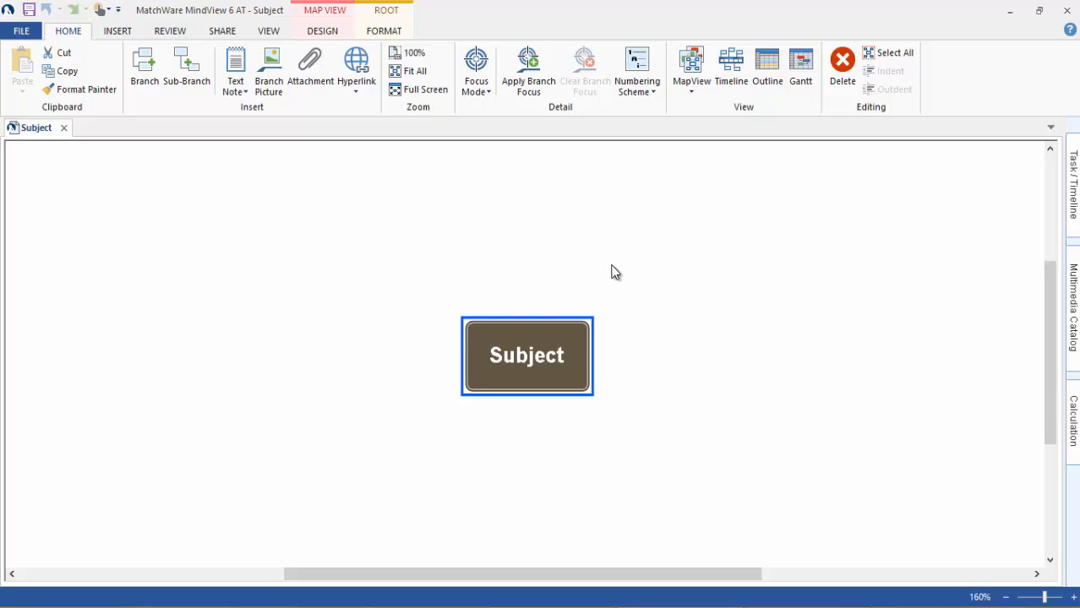
Step: Add a sub-branch to the Subject root and delete it, doing this twice
double_click(575, 338)
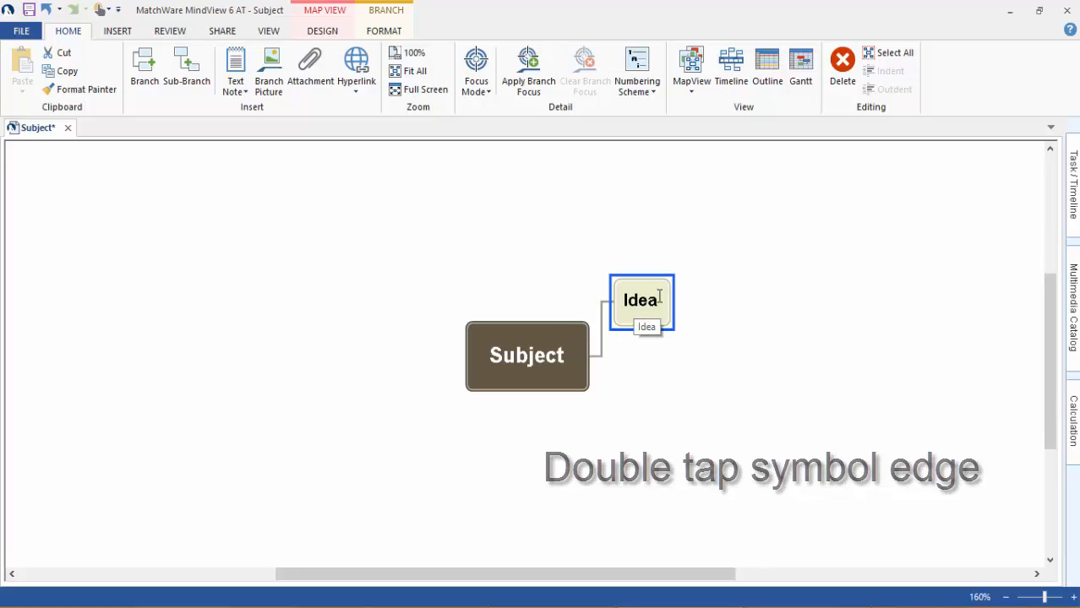
key(Delete)
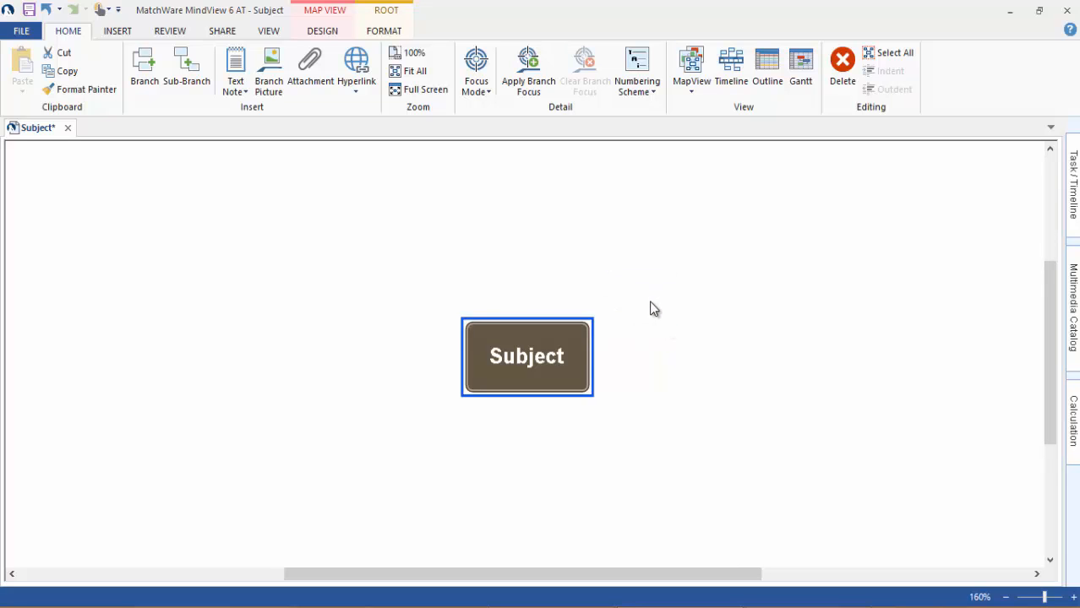
right_click(579, 340)
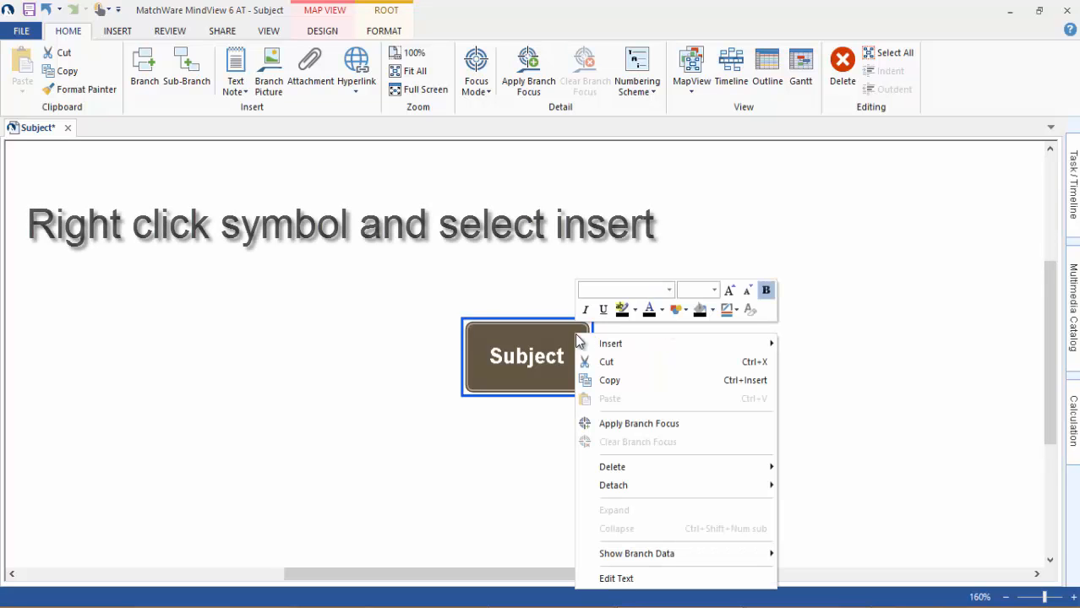
mouse_move(586, 343)
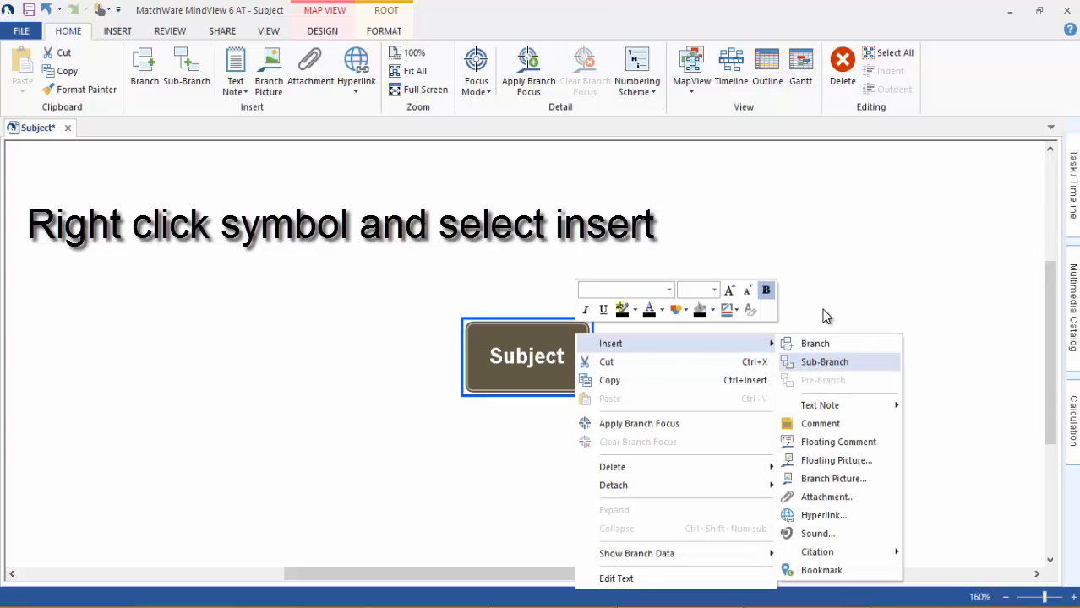
click(786, 319)
click(579, 335)
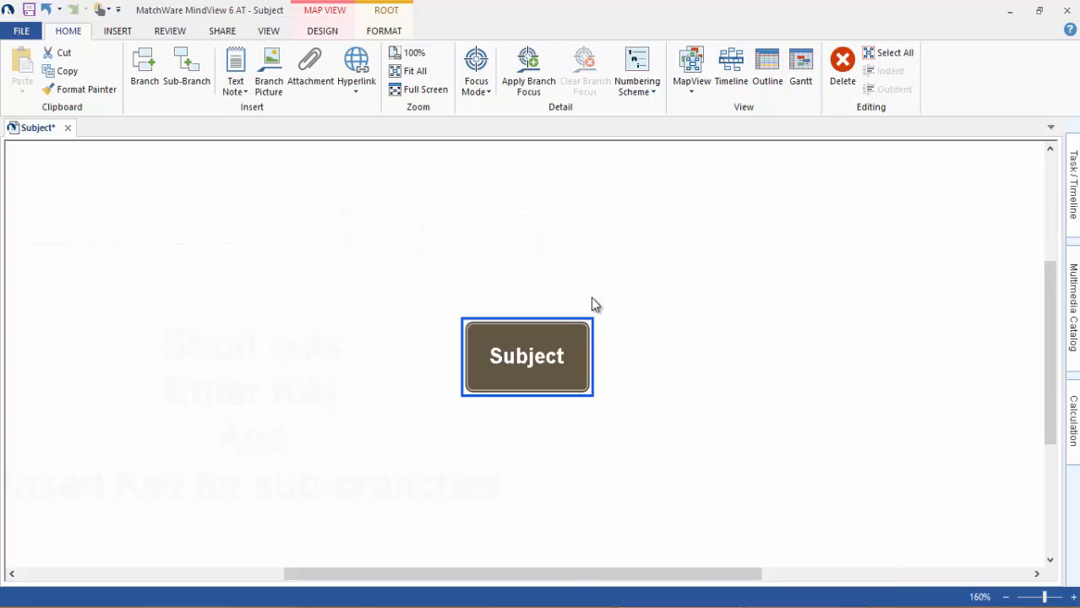
key(Insert)
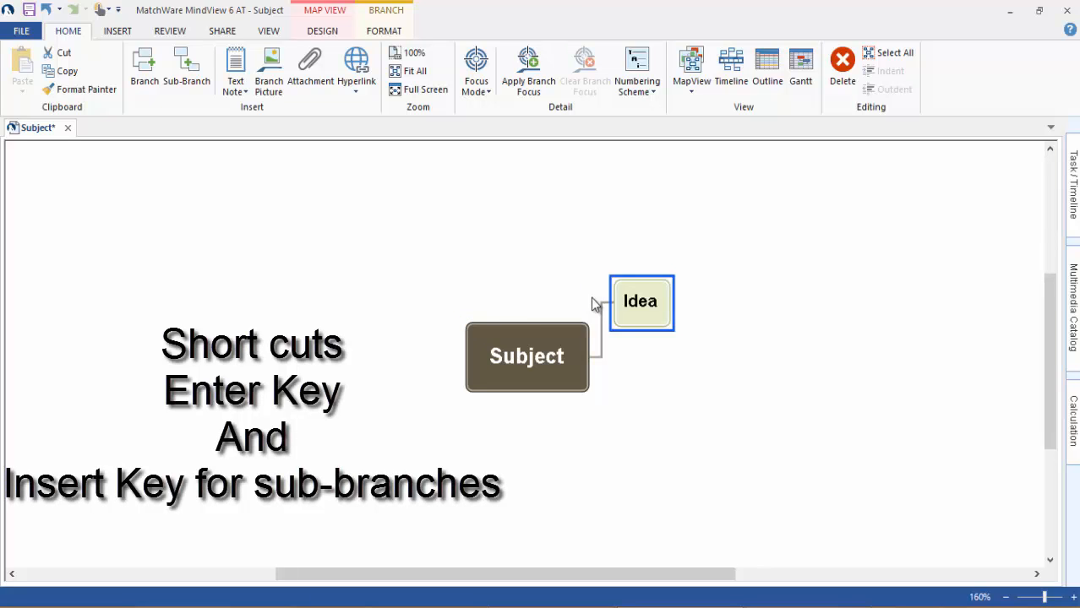
key(Delete)
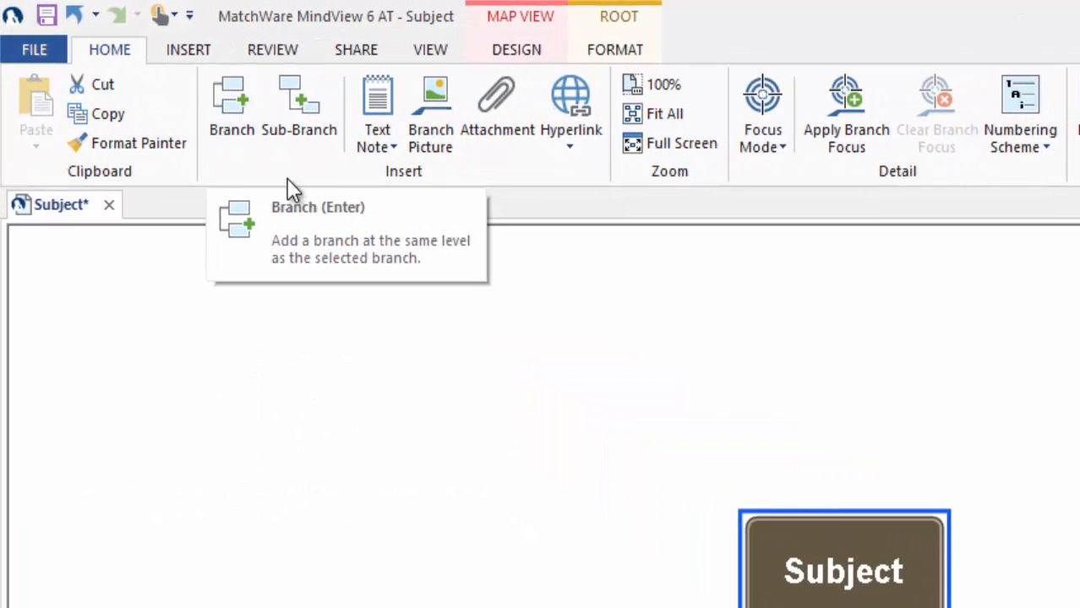
Step: Add a sub-branch to the Subject root and rename it One
click(198, 53)
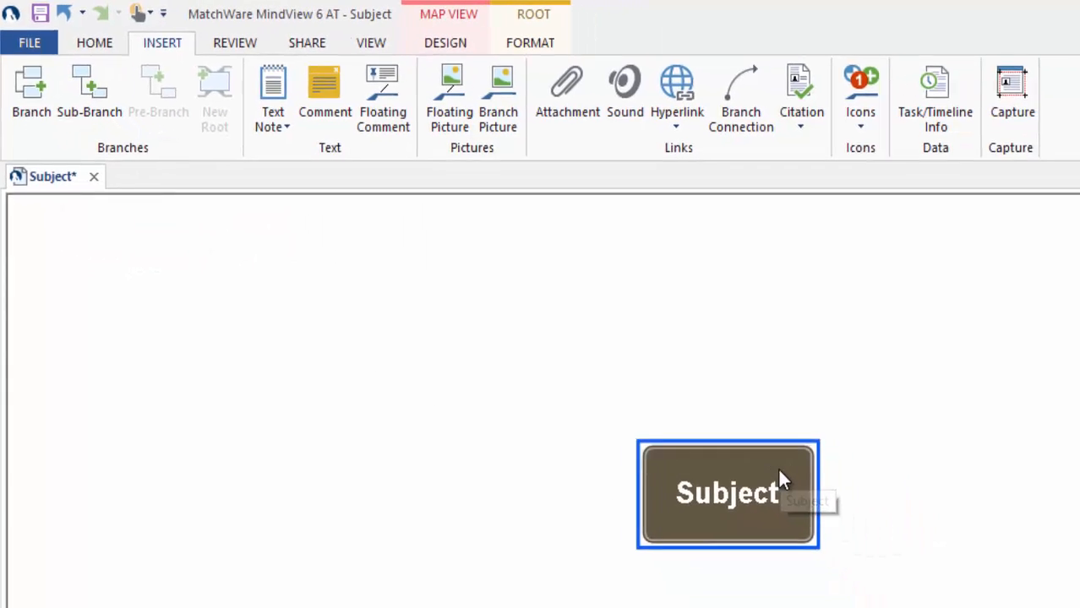
click(74, 79)
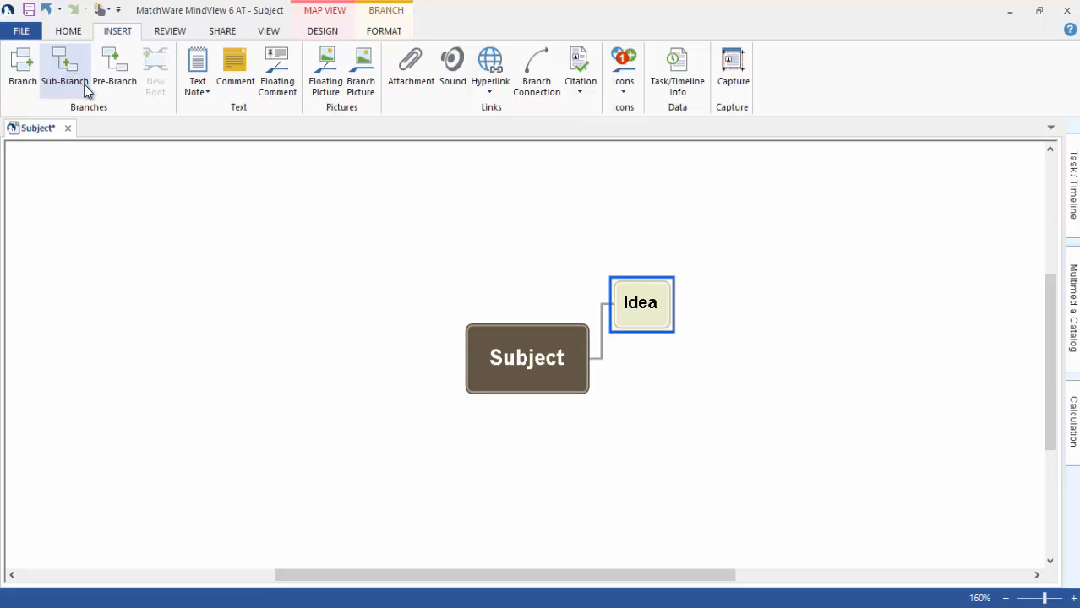
click(656, 305)
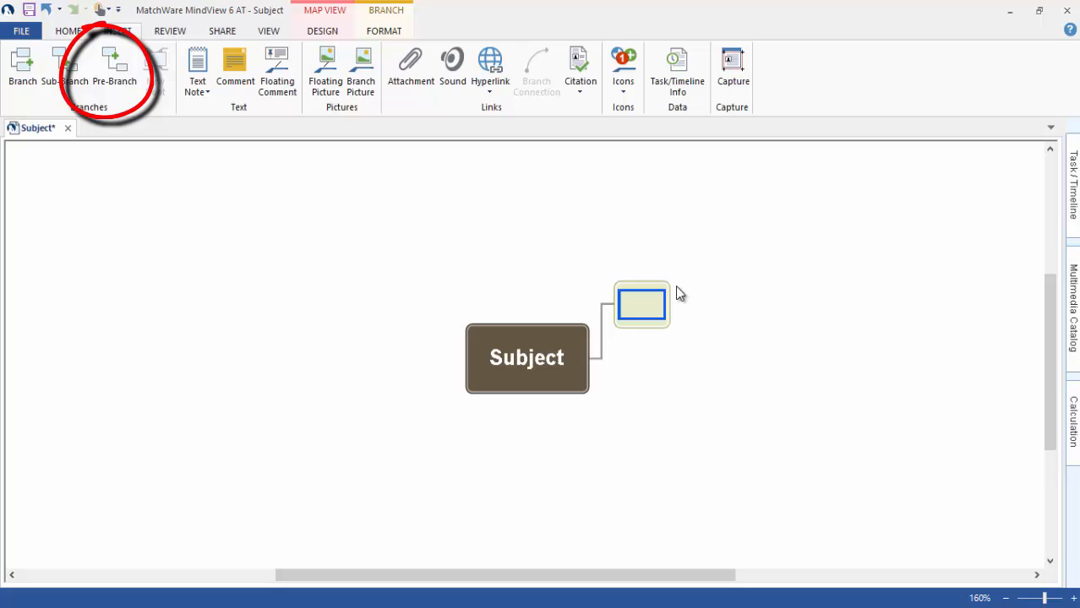
text(one)
click(639, 365)
click(635, 310)
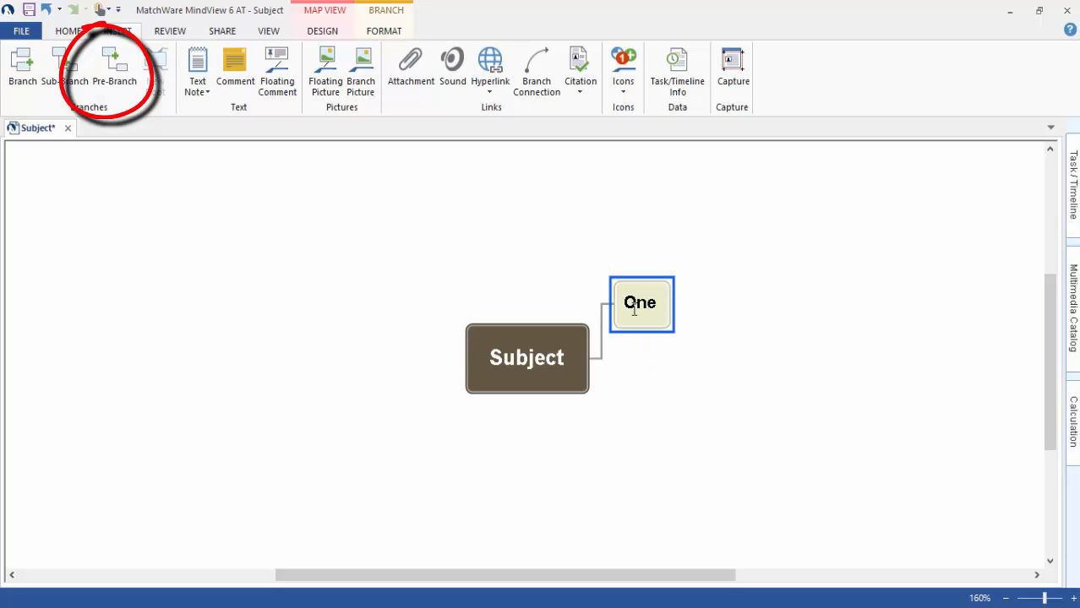
Step: Insert a pre-branch between the Subject root and One, and delete the branches and the root
click(122, 75)
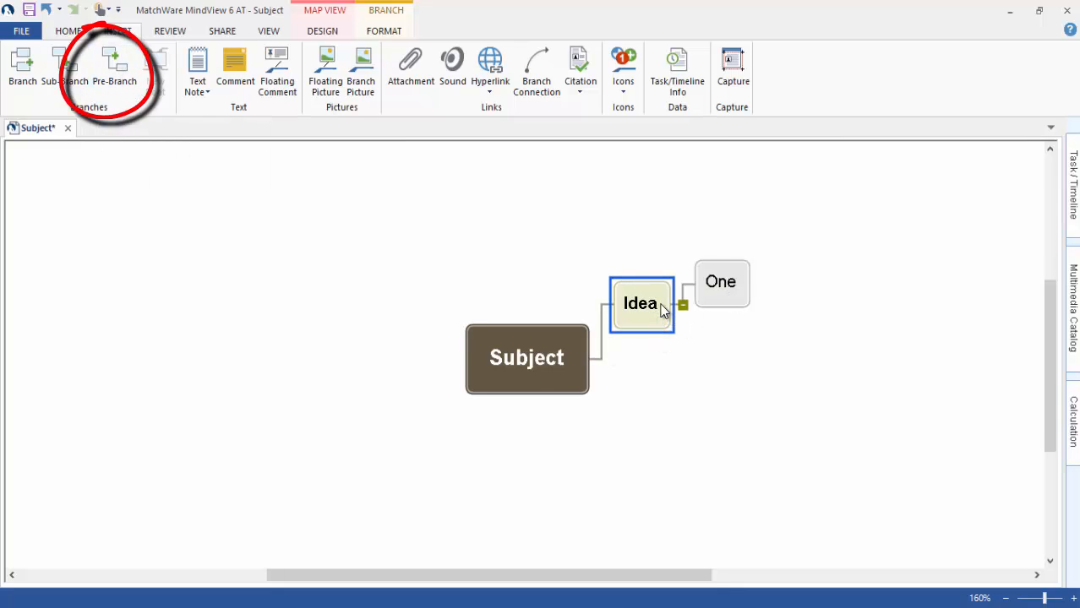
key(Delete)
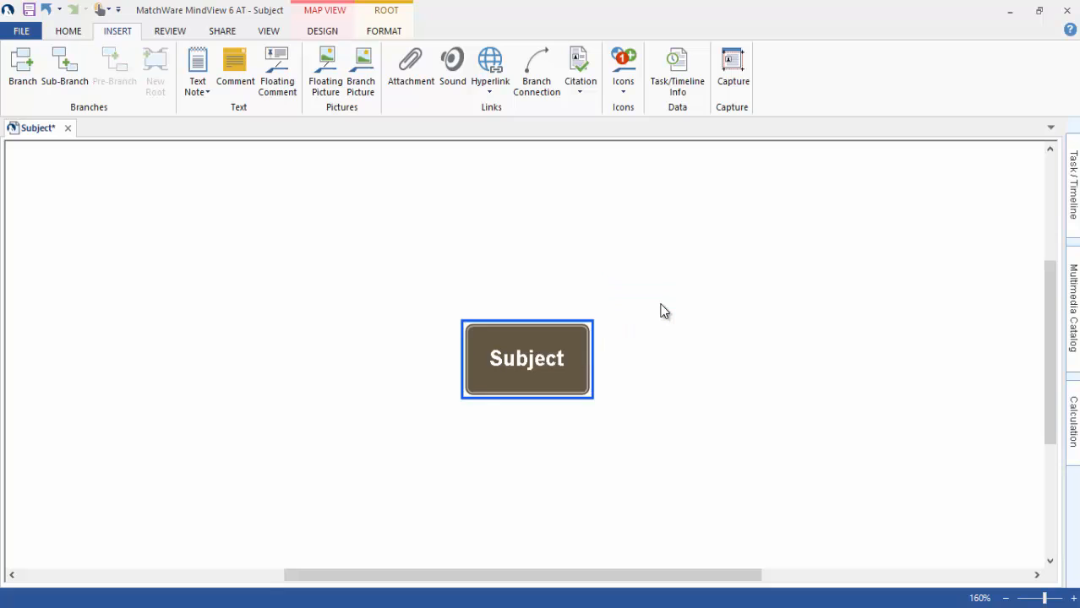
key(Delete)
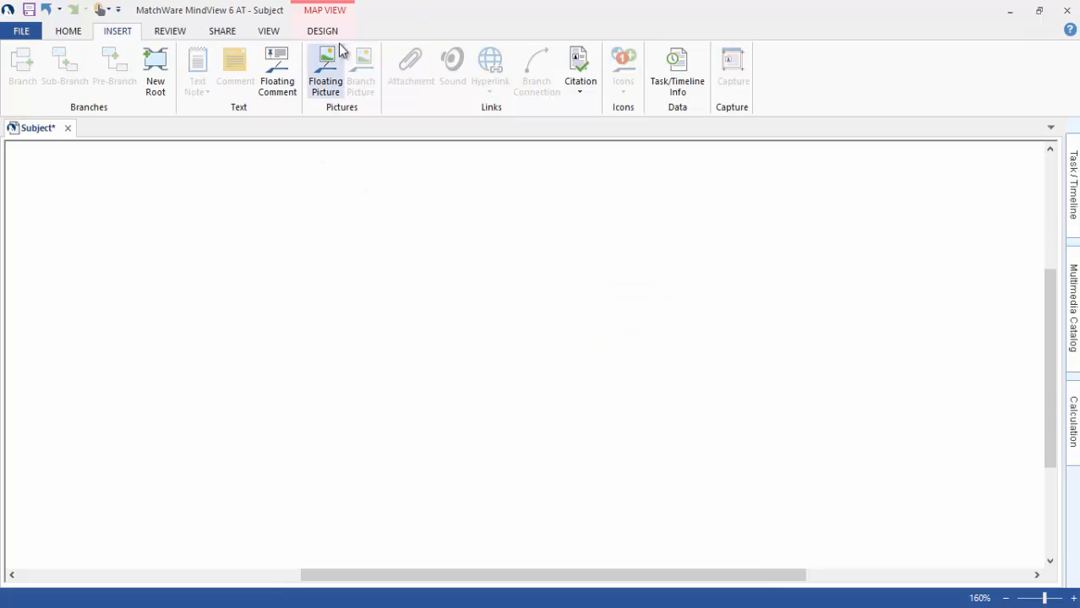
Step: Create another new mind map and rename its root to Essay Plan
click(31, 31)
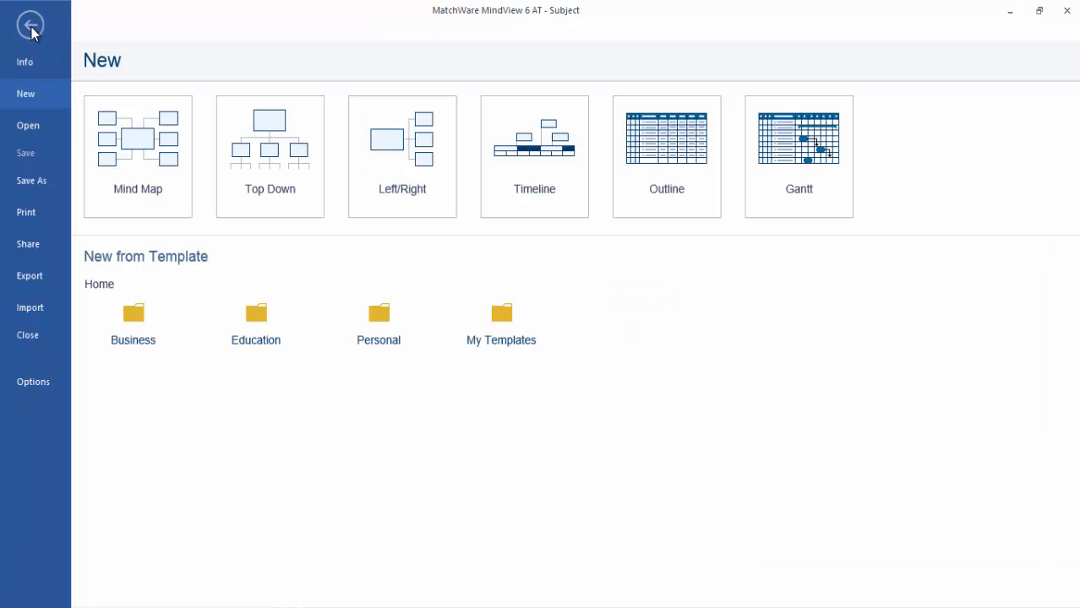
click(133, 153)
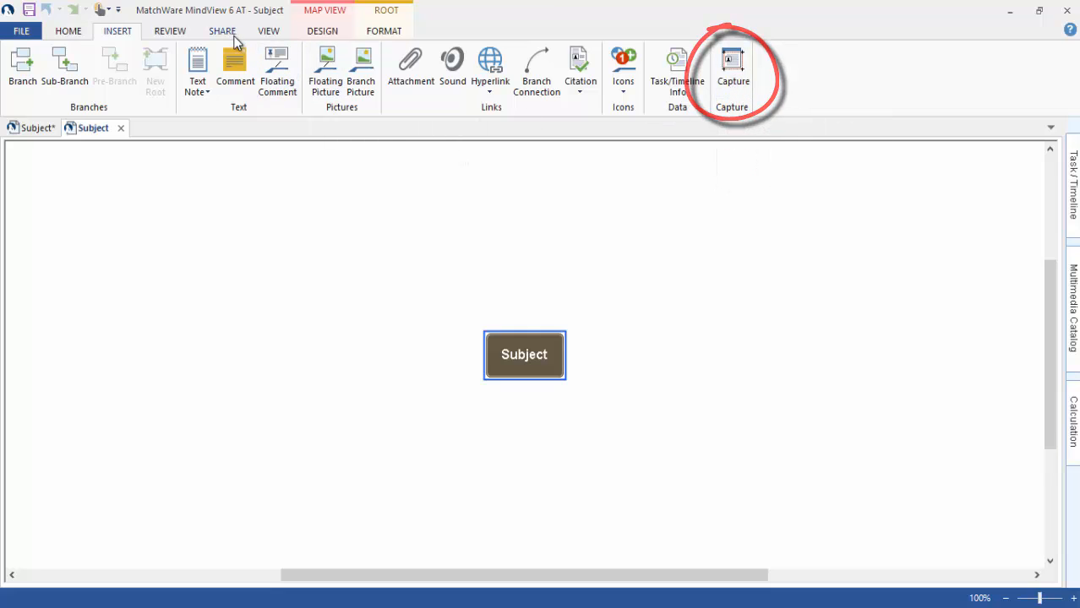
click(266, 37)
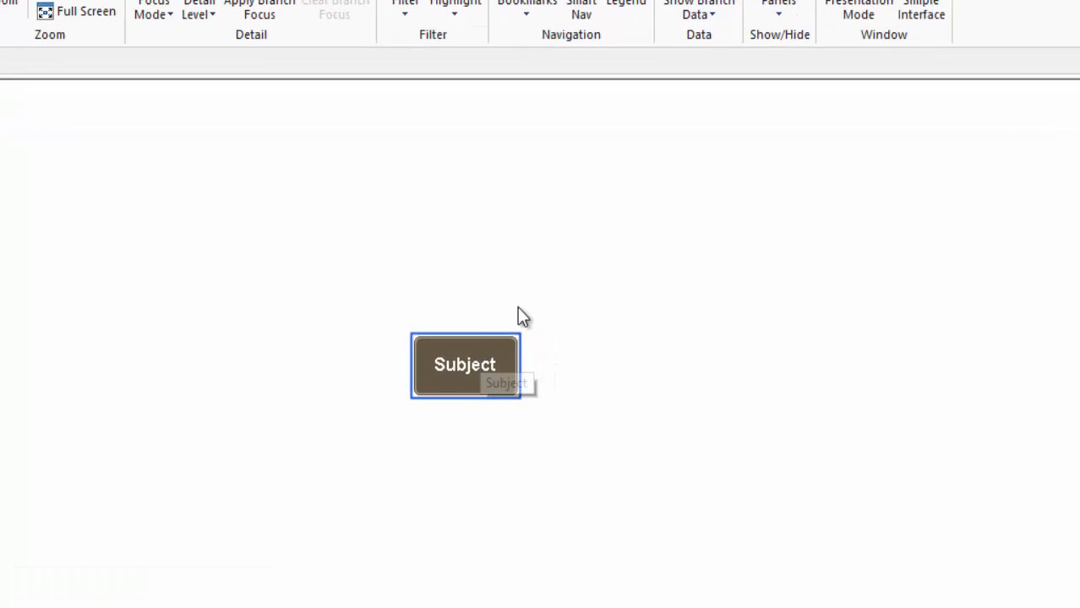
text(Ess)
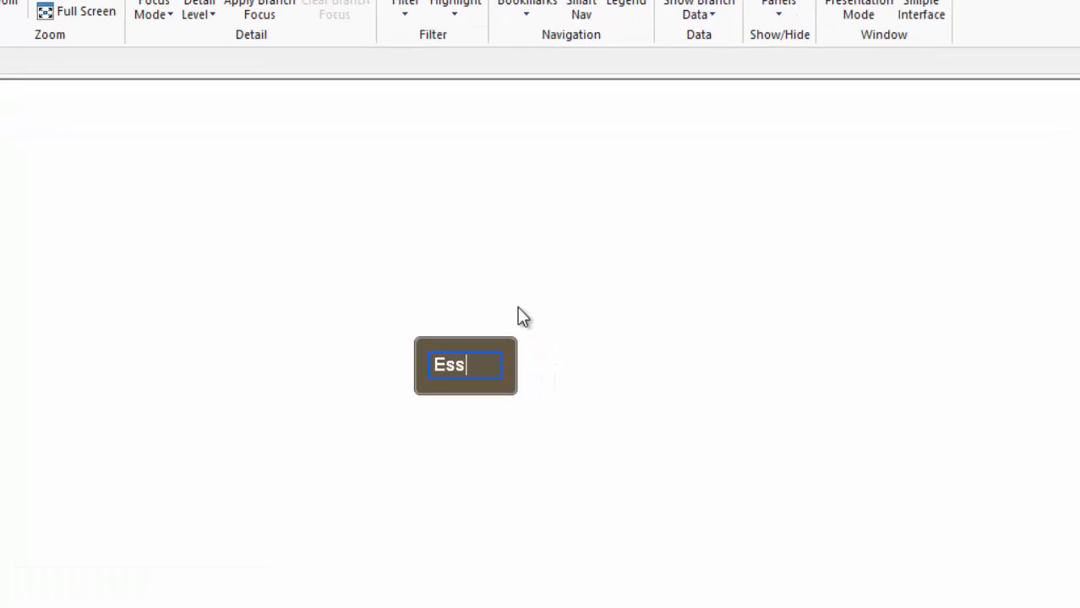
text(ay Plan)
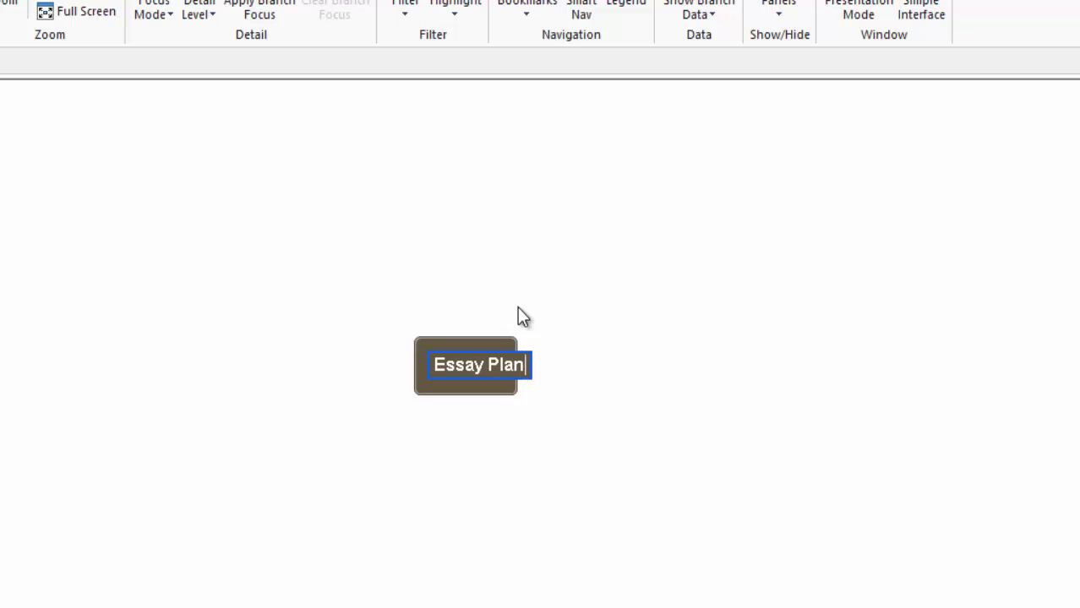
key(Return)
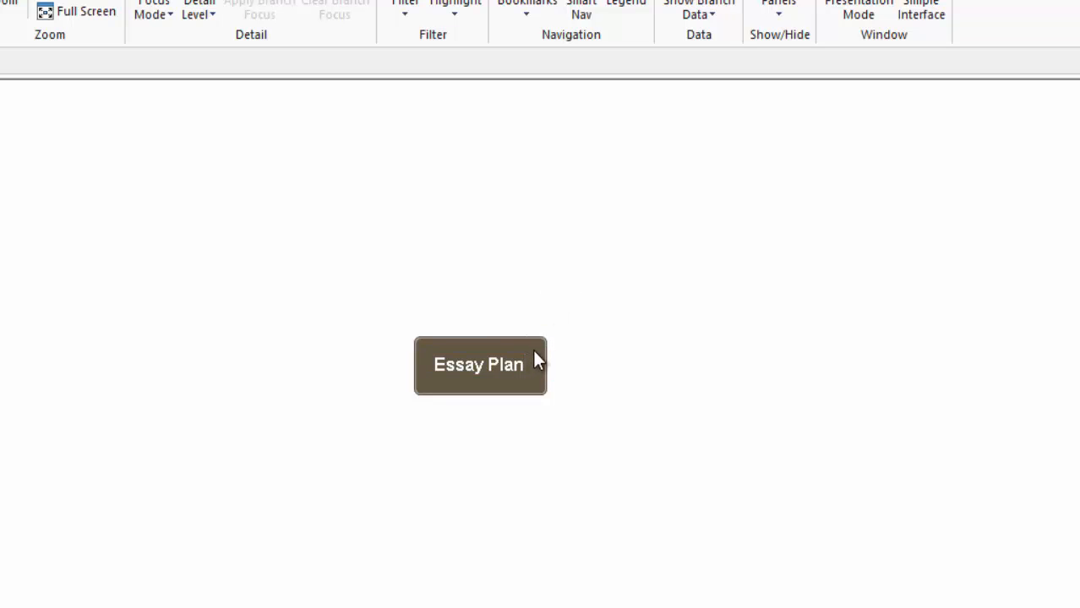
Step: Add a sub-branch to the Essay Plan root with the text "Understandingf the question"
click(535, 355)
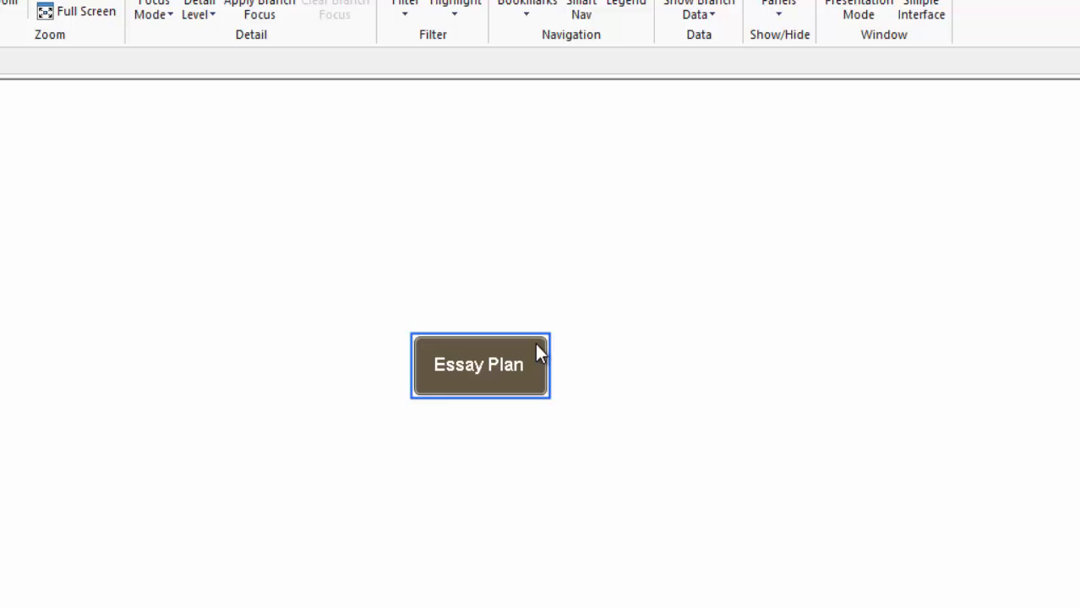
key(Insert)
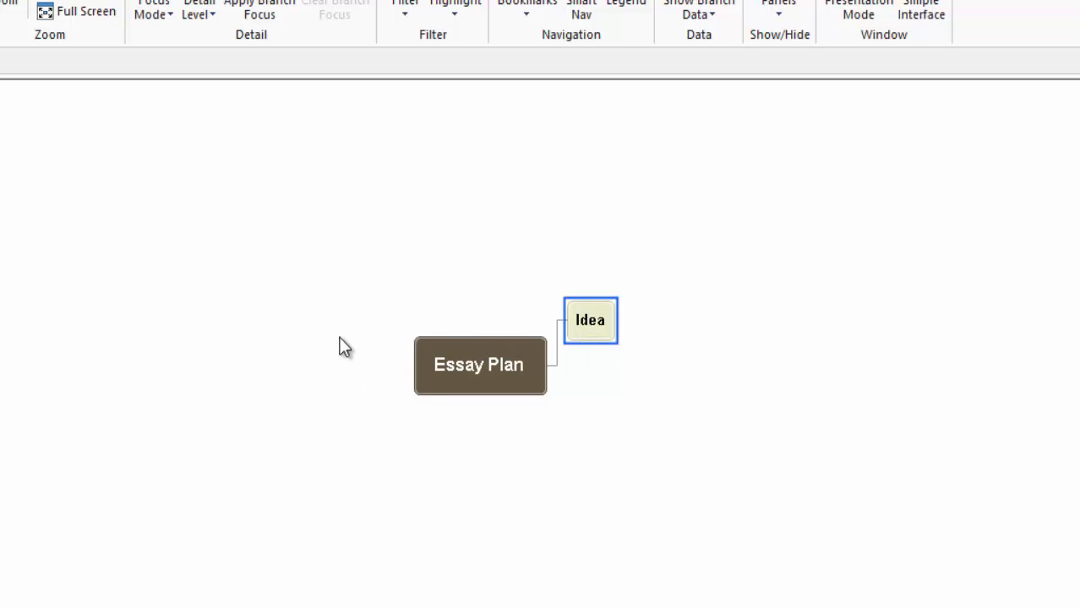
text(Unders)
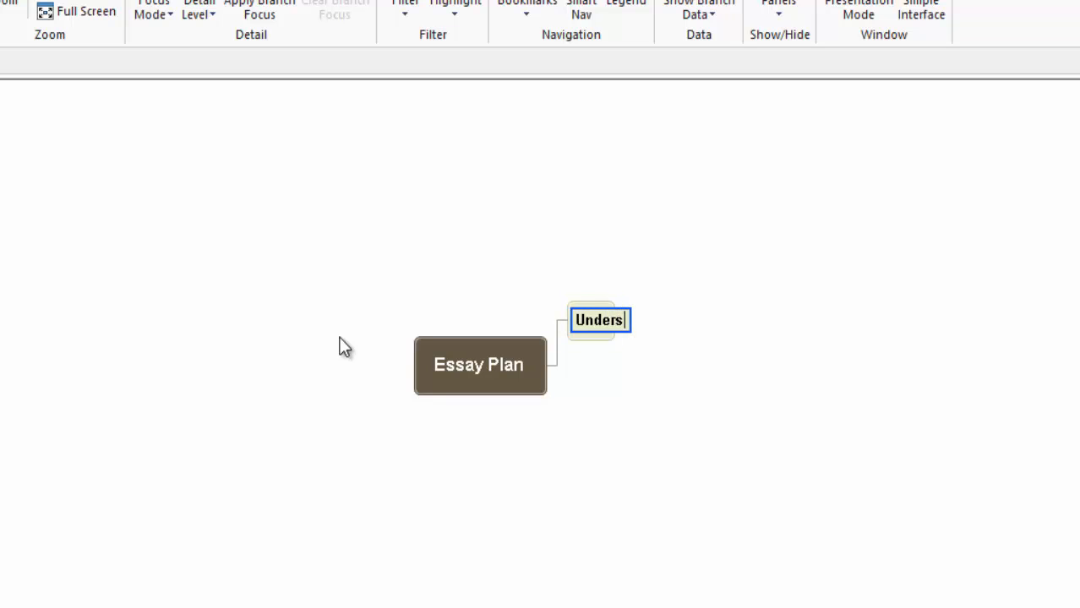
text(tandingf t)
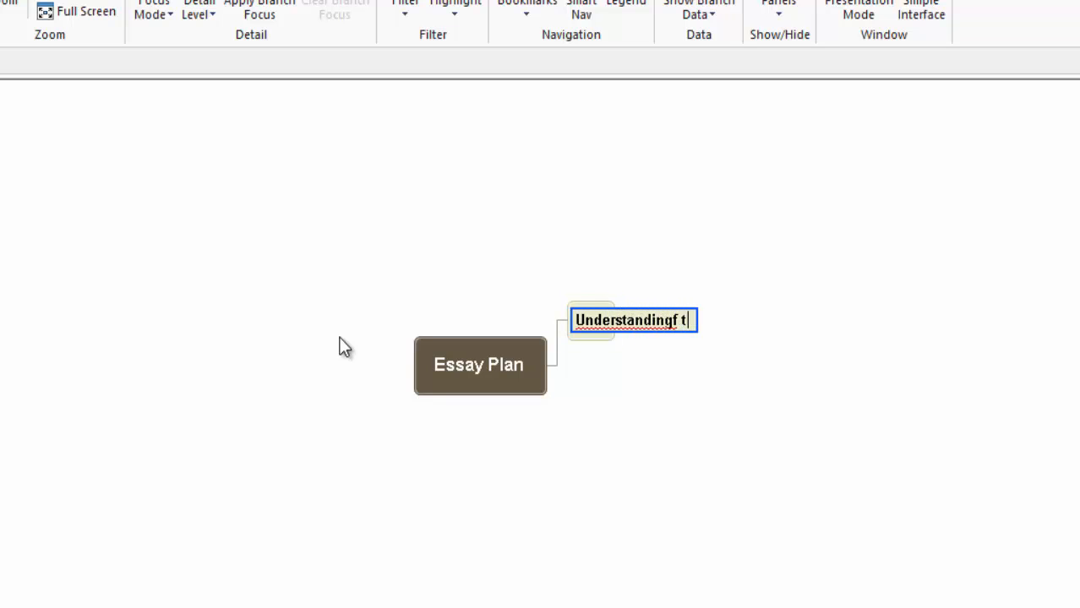
text(he question)
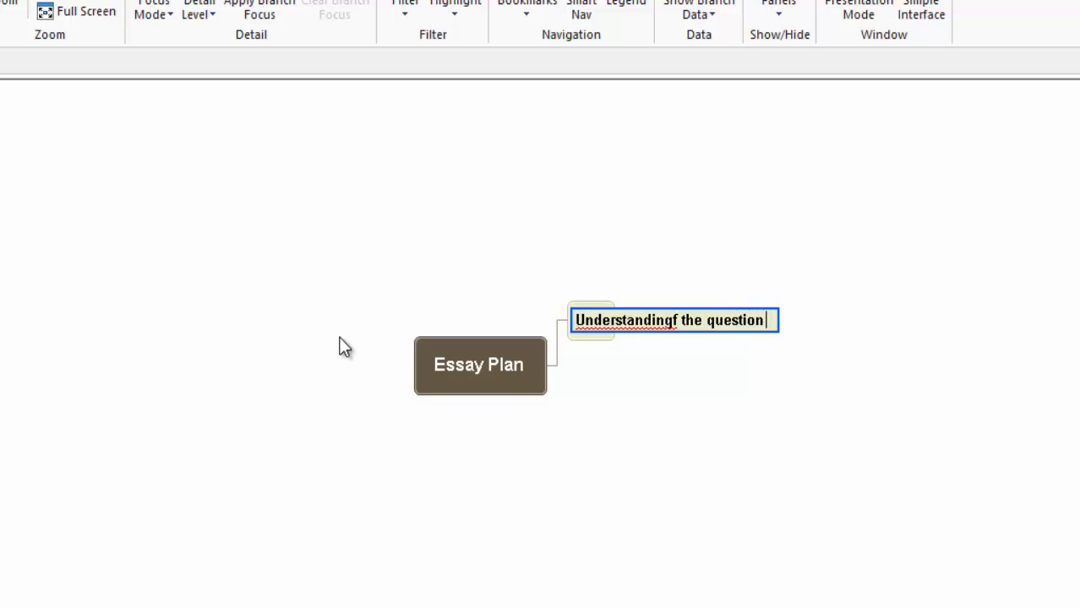
click(676, 364)
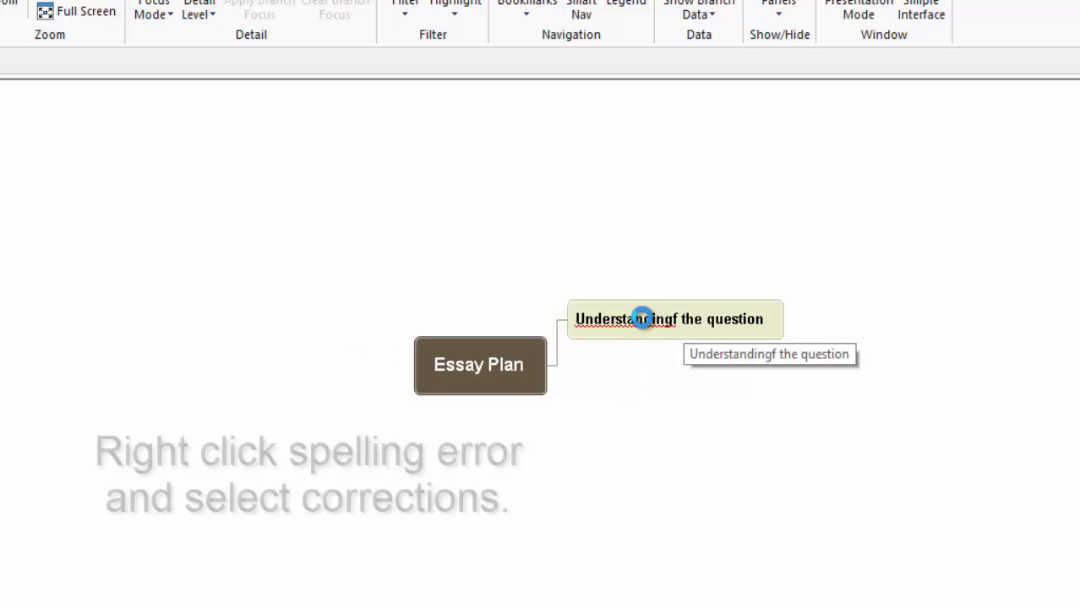
Step: Correct the misspelled first word of the sub-branch to "Understanding" using the suggested spelling corrections
right_click(652, 325)
mouse_move(667, 333)
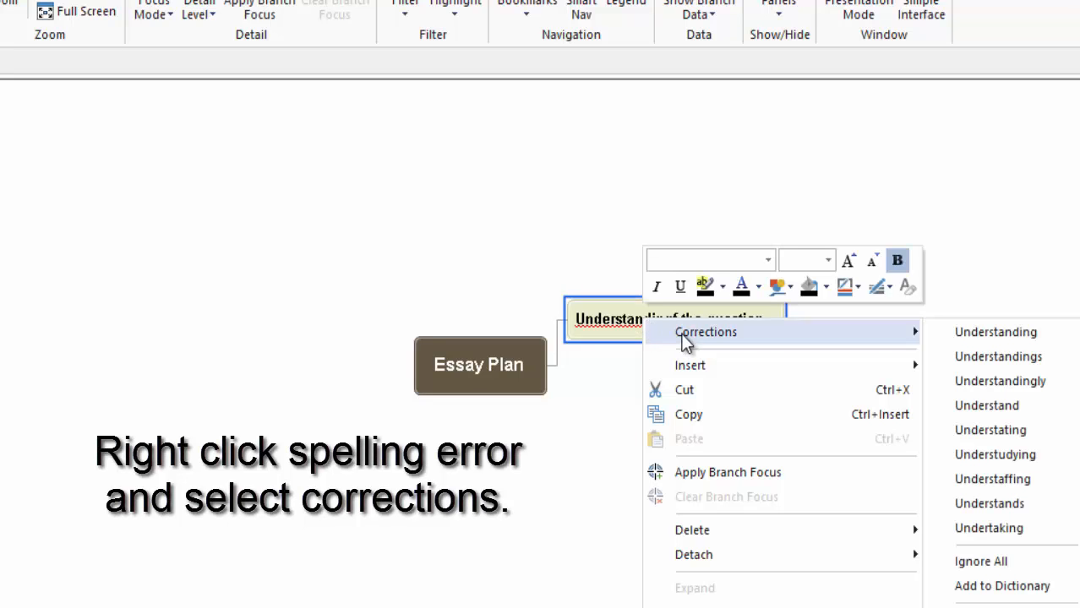
click(974, 333)
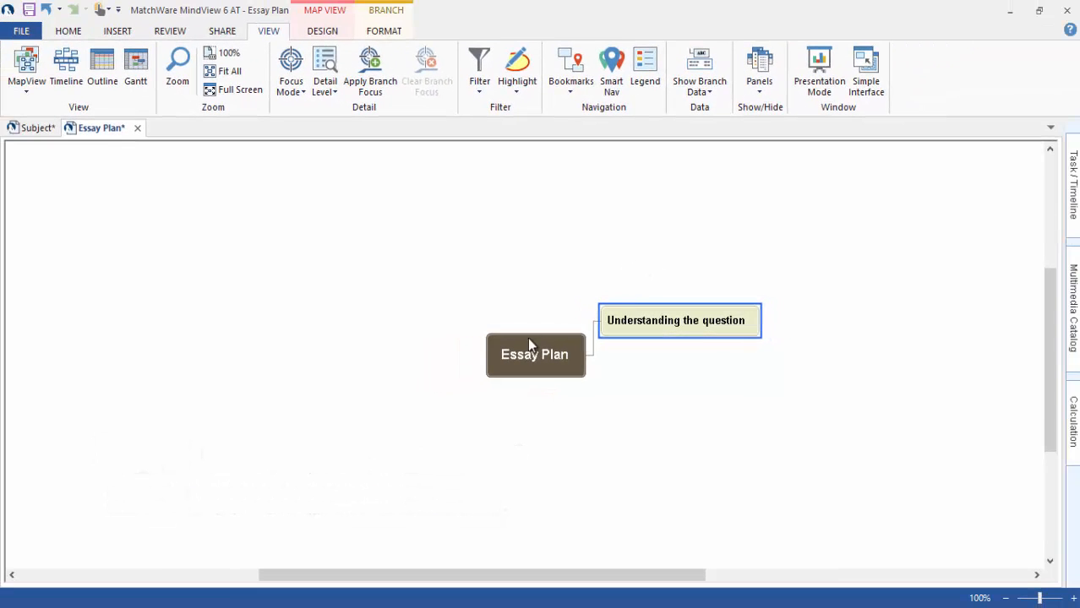
Step: Display the Smart Nav panel and move it onto the empty map area below the document tabs
click(527, 337)
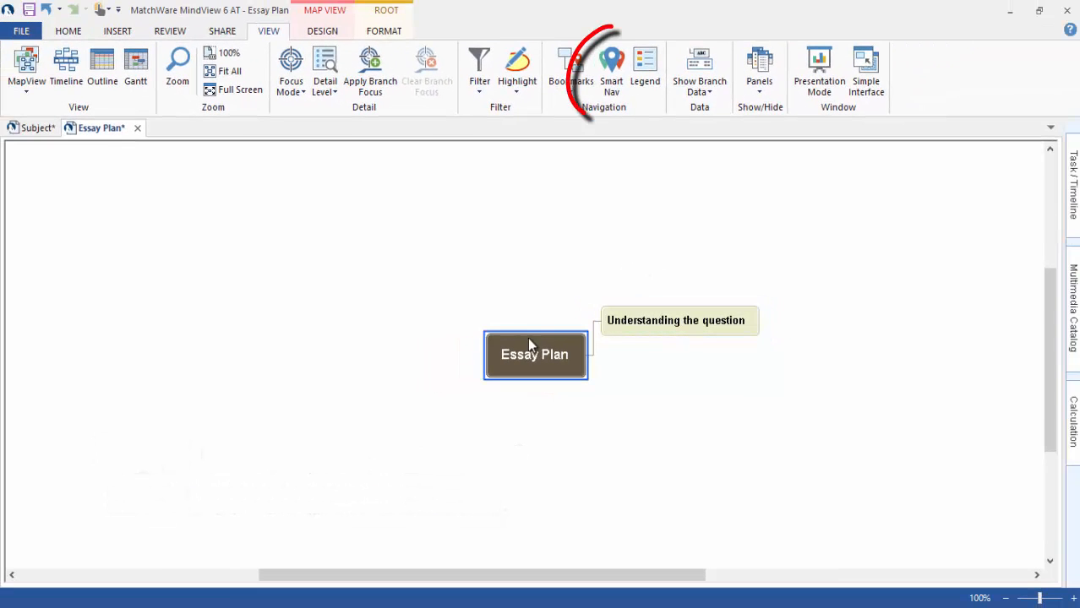
click(612, 74)
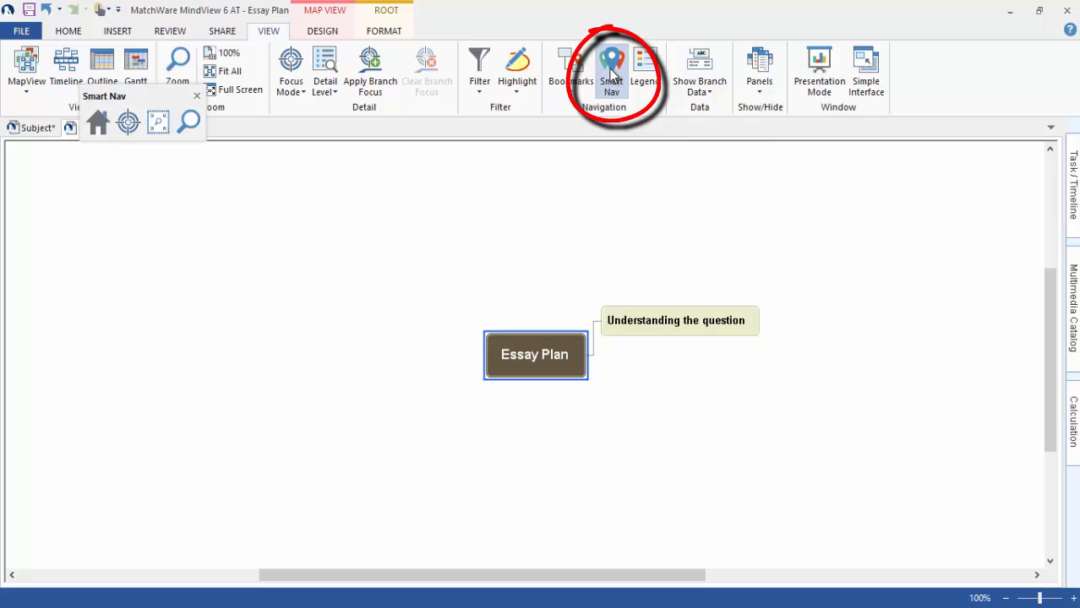
drag(168, 89, 141, 176)
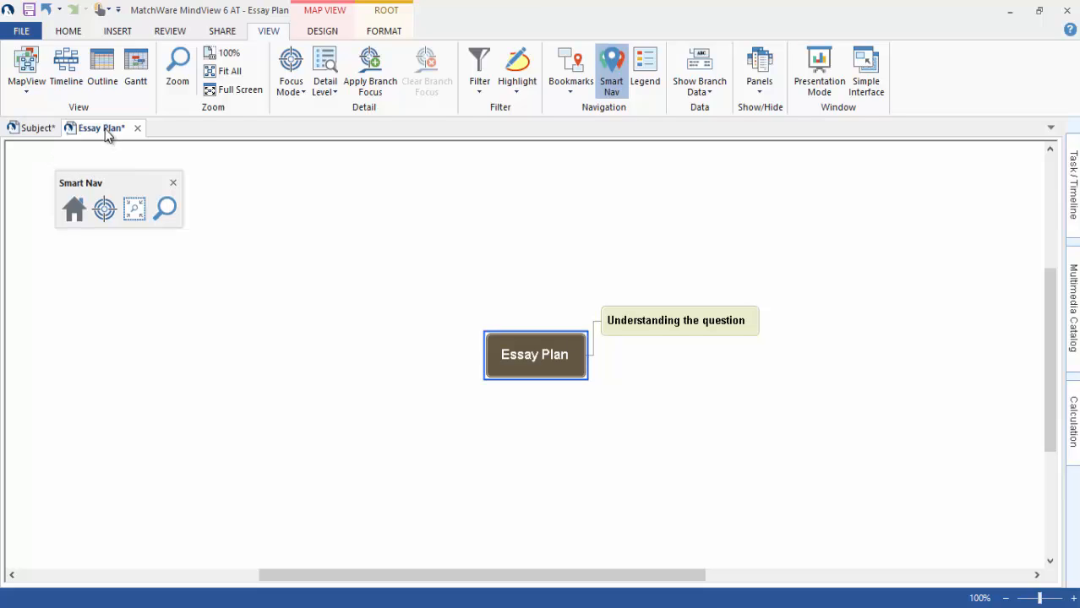
Step: Switch to the Subject map, create a new single root there and move it to the middle of the map
click(32, 132)
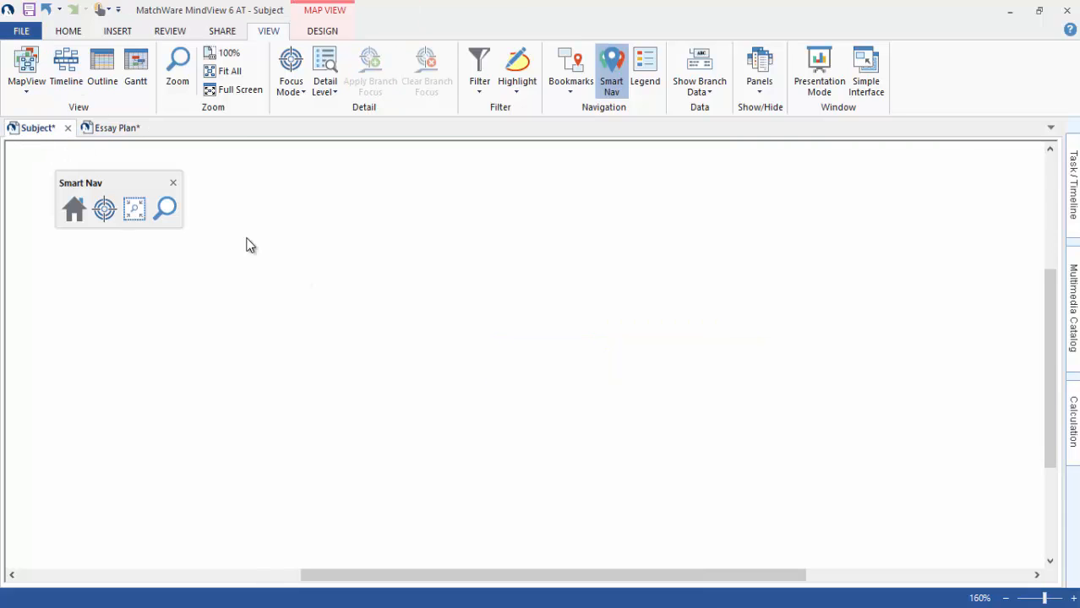
double_click(415, 287)
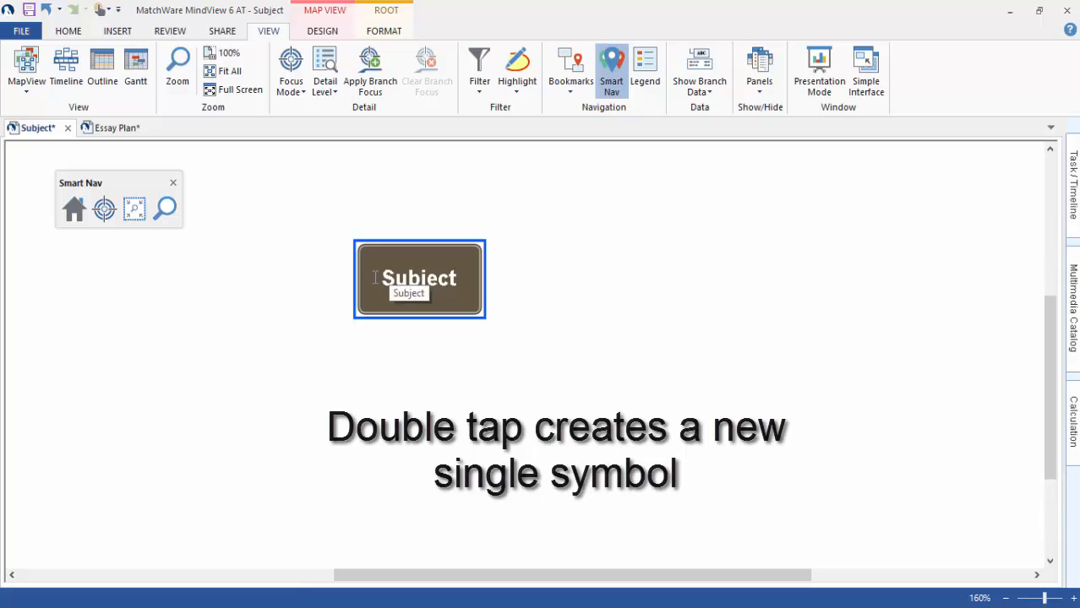
drag(453, 305, 525, 385)
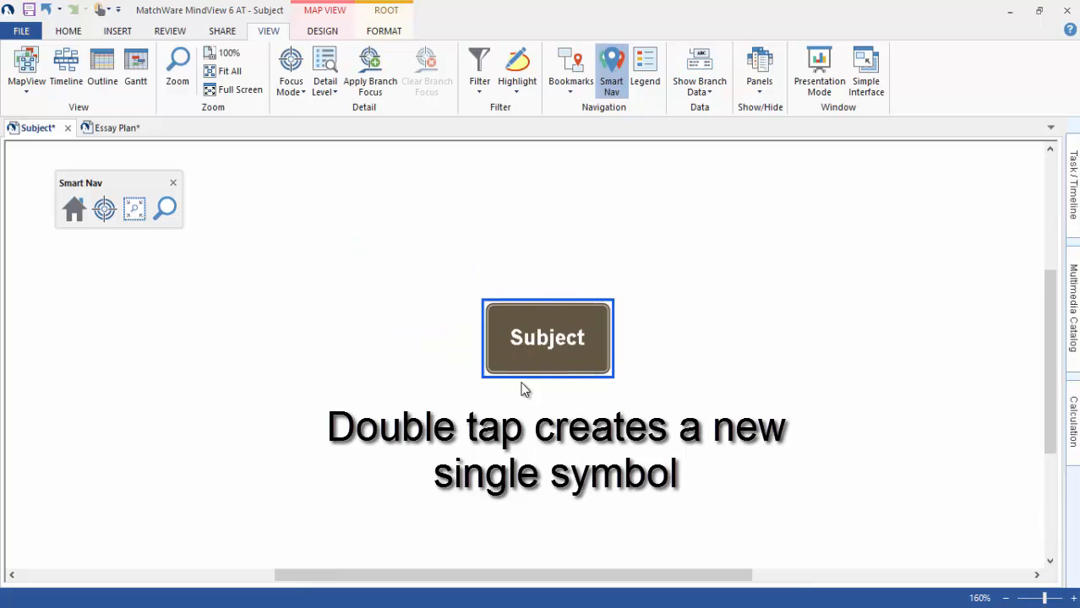
Step: Compare the zoom of the Essay Plan and Subject maps by switching between them, ending on Essay Plan
click(107, 128)
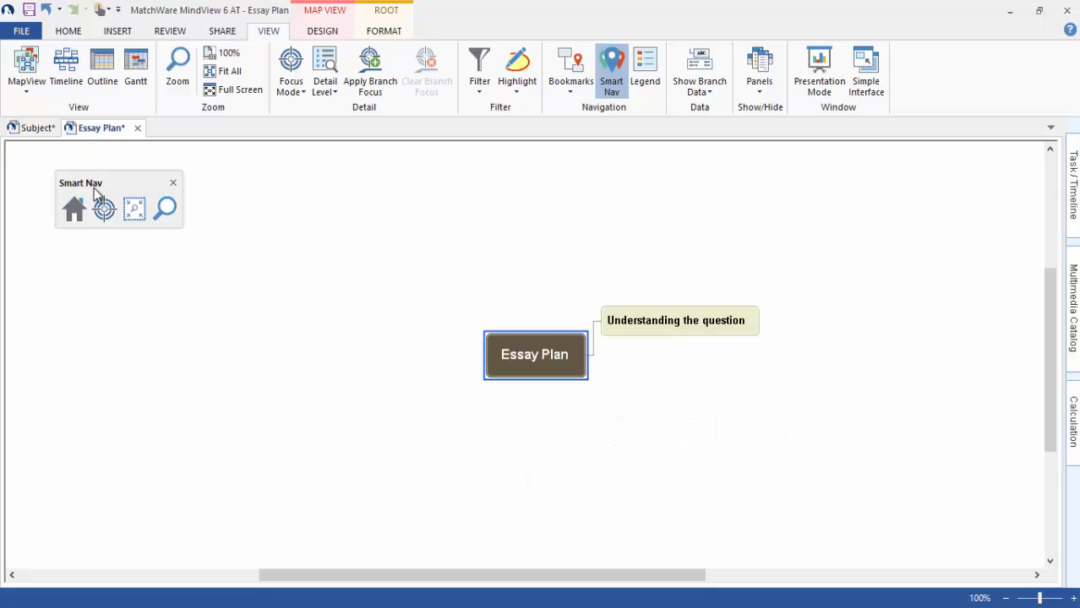
click(32, 134)
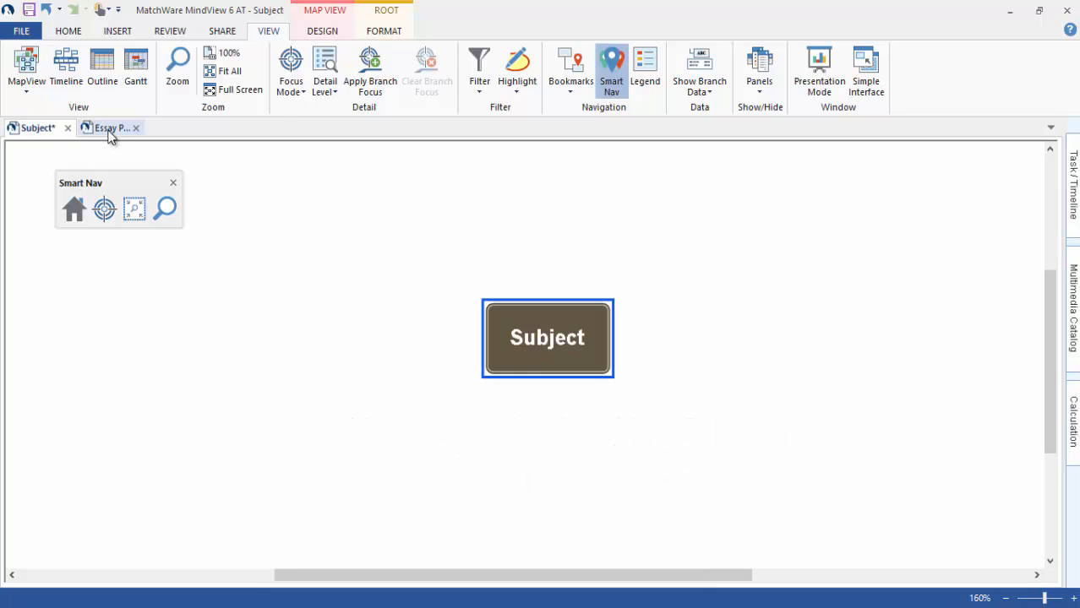
click(107, 132)
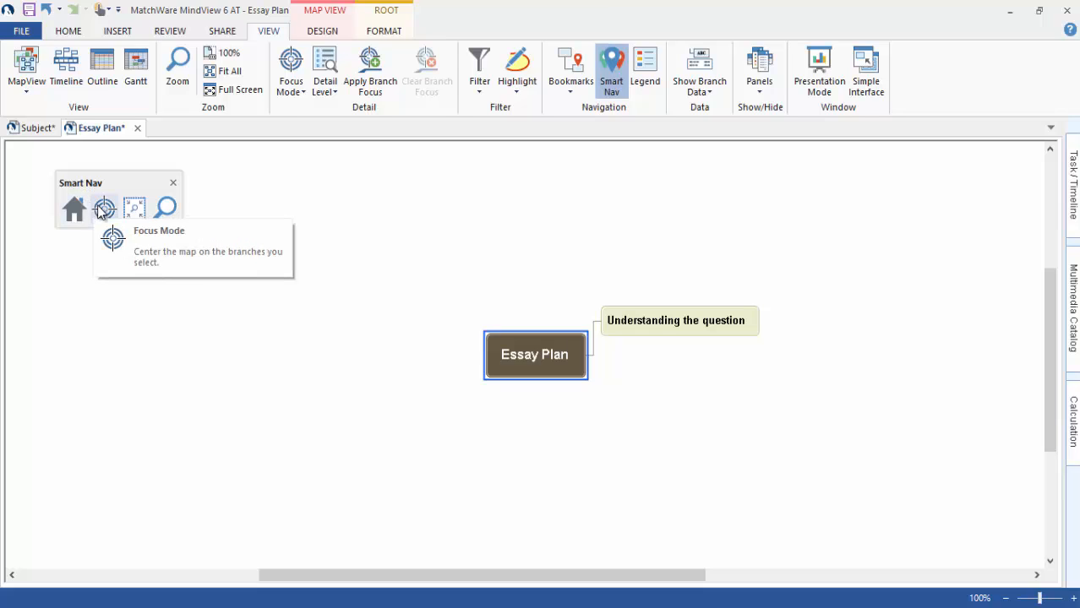
Step: Zoom to the Understanding the question branch with Focus Mode and turn Focus Mode off again
click(705, 330)
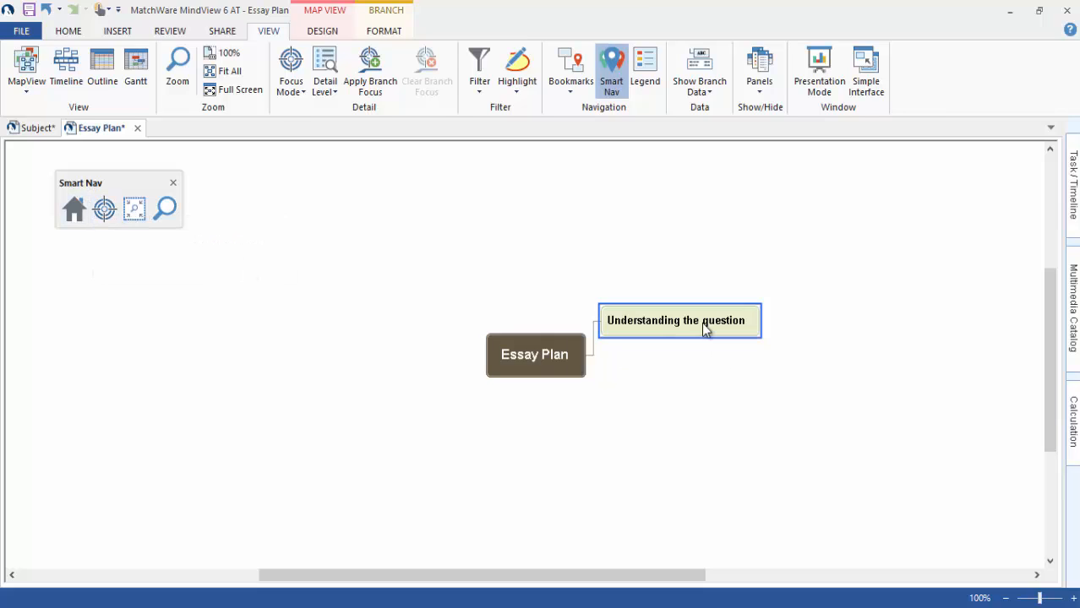
click(113, 213)
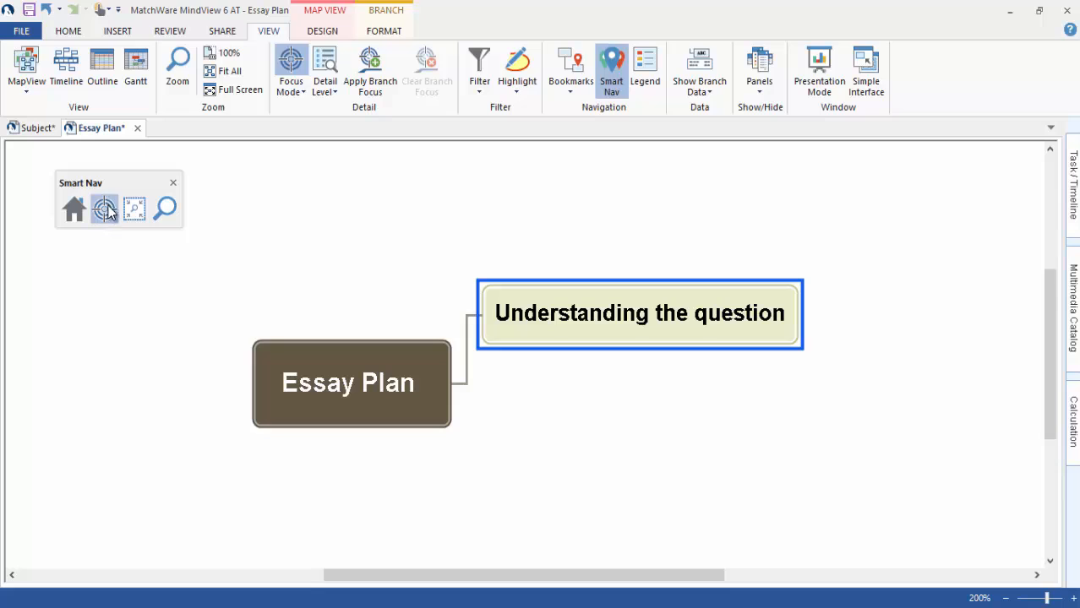
click(106, 210)
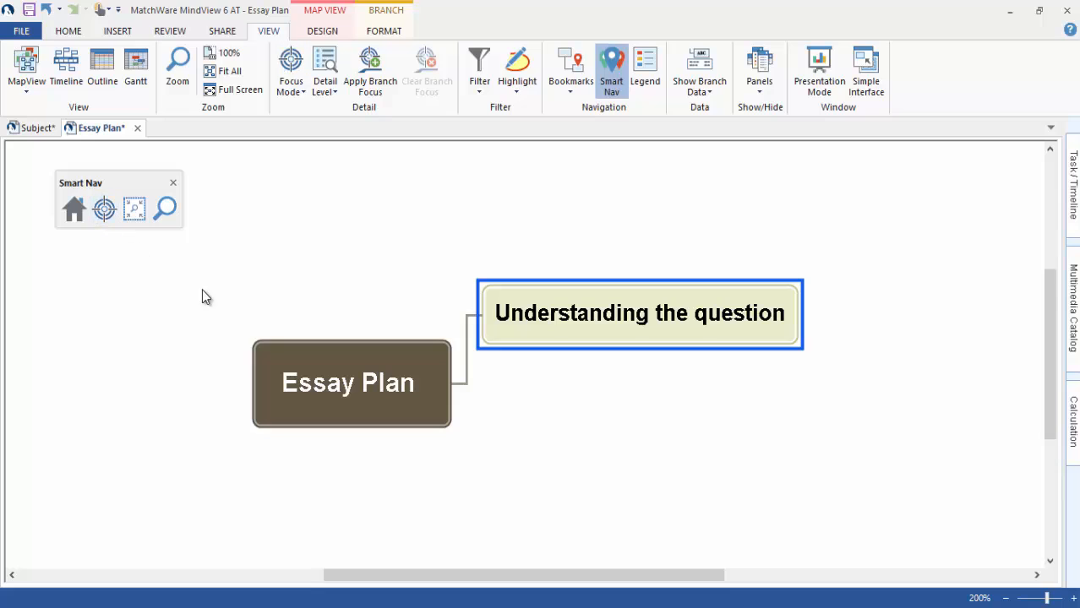
Step: Zoom in on a selected area beside the Essay Plan root using Smart Nav
click(136, 212)
drag(147, 305, 329, 481)
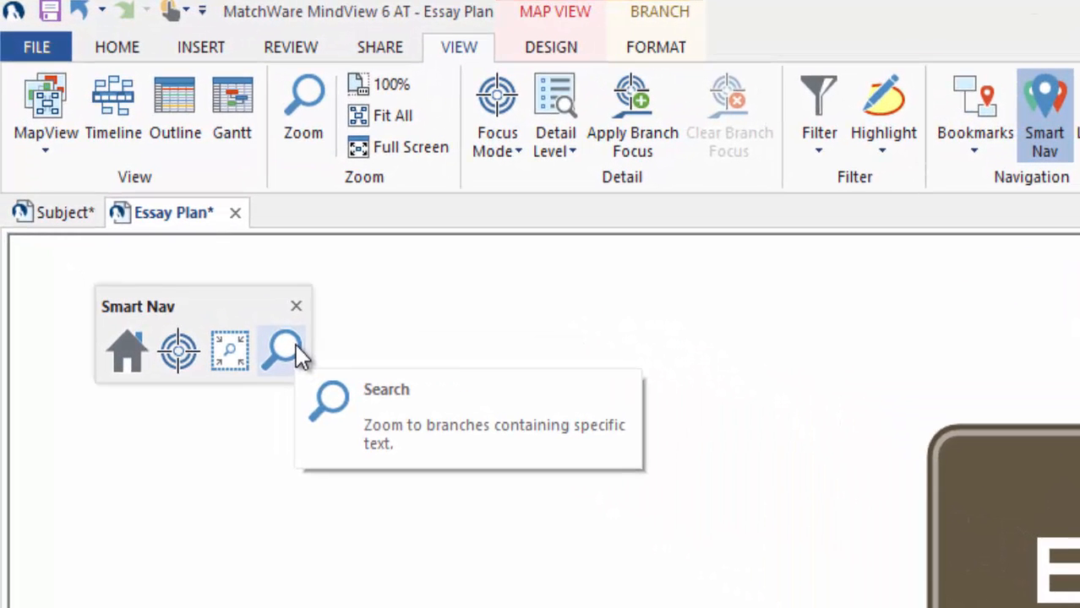
Step: Search the map's branches for "un" in Smart Nav and go to the Understanding the question branch
click(285, 349)
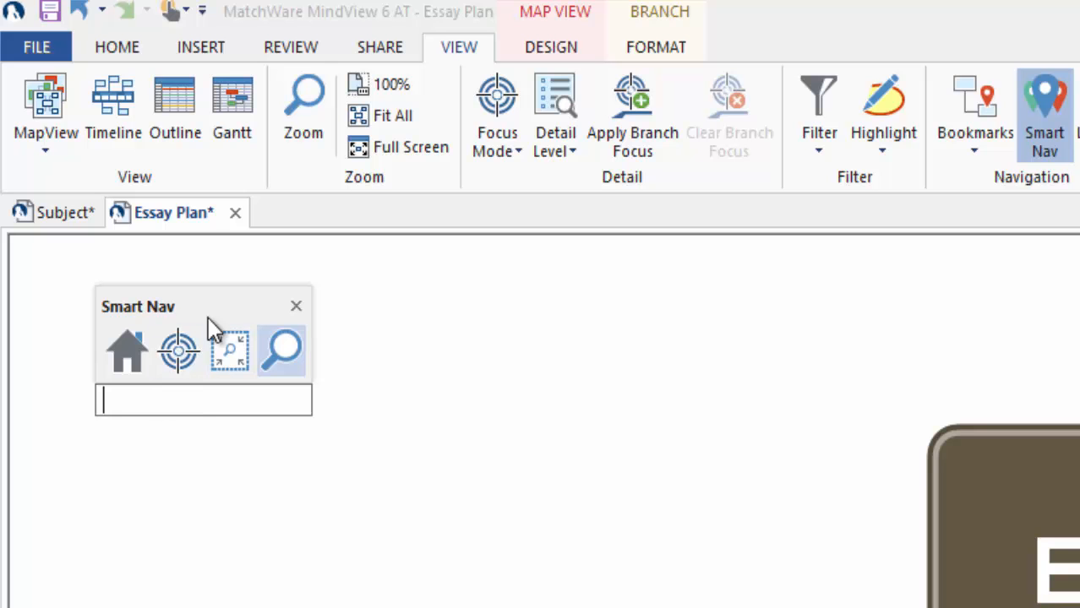
text(un)
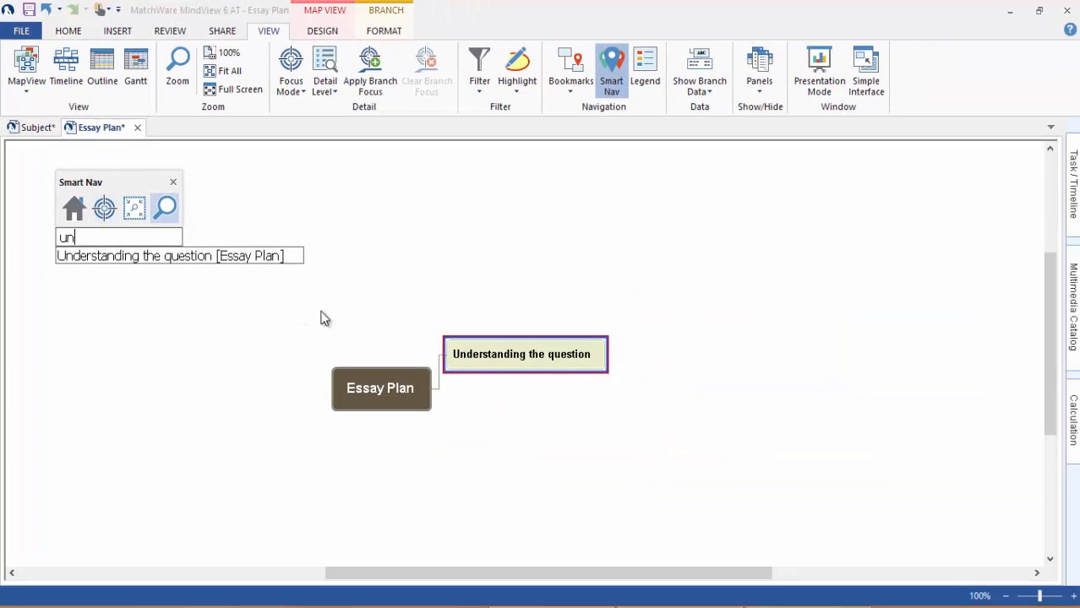
click(237, 258)
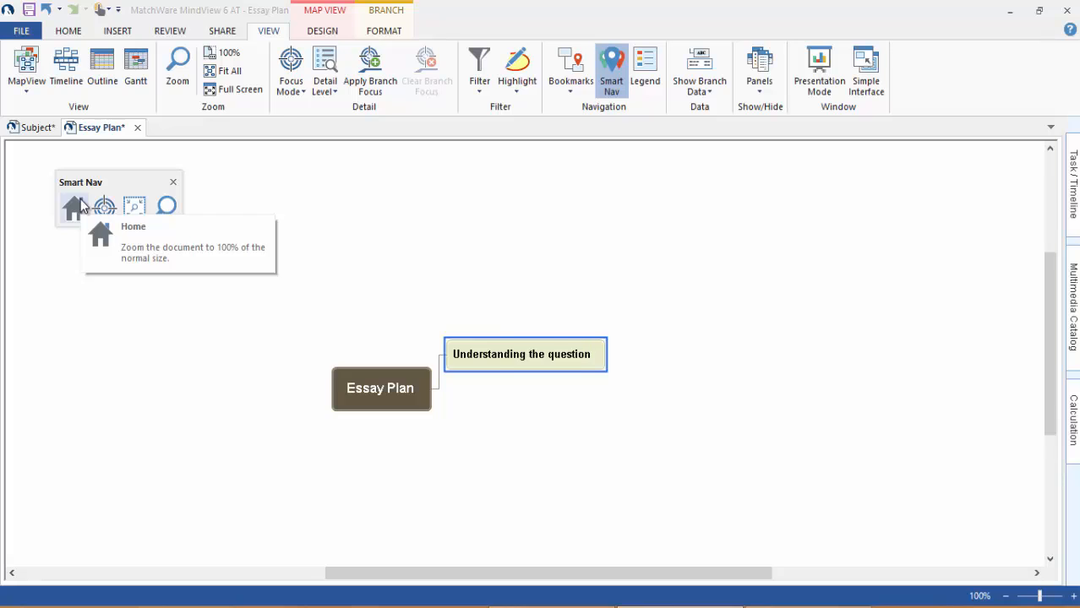
Step: Return the map to its 100% home view and move the Smart Nav panel closer to the map's corner
click(76, 206)
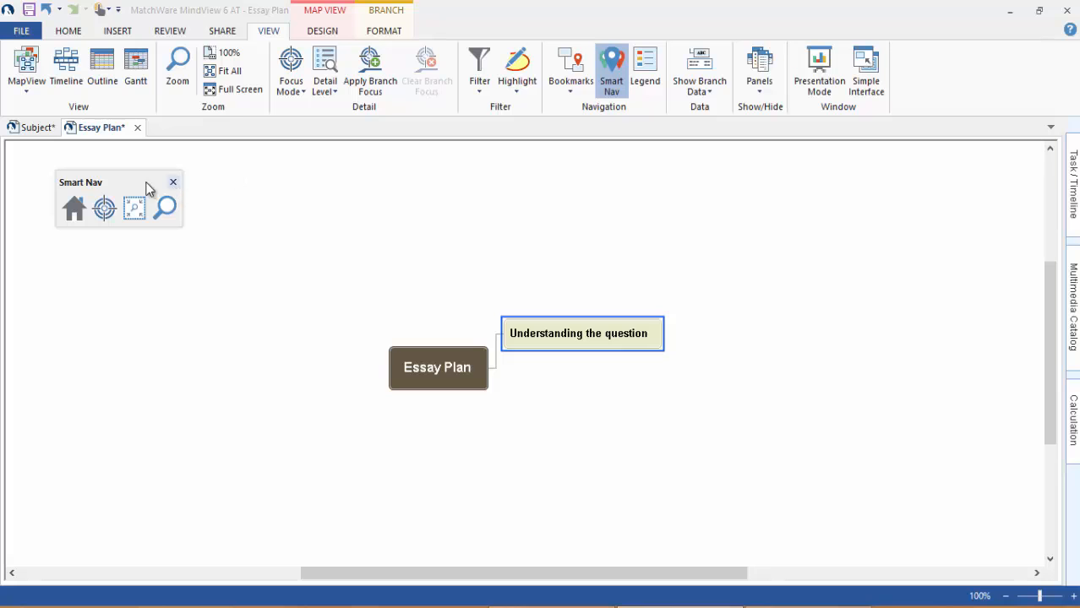
drag(117, 183, 97, 175)
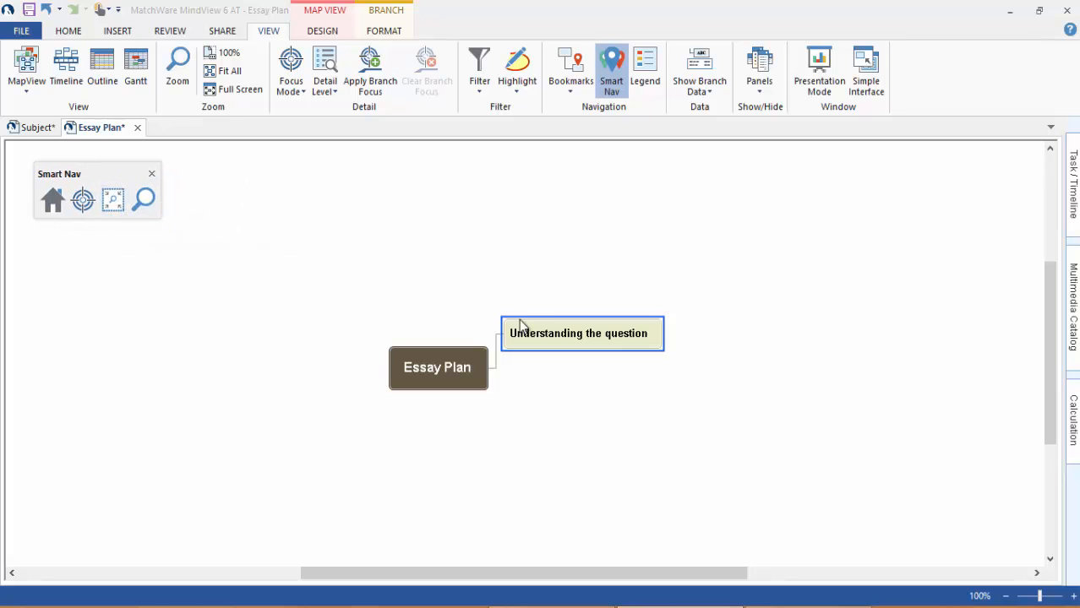
Step: Add a sub-branch to the Understanding the question branch with the text "Topic of esssay"
click(447, 363)
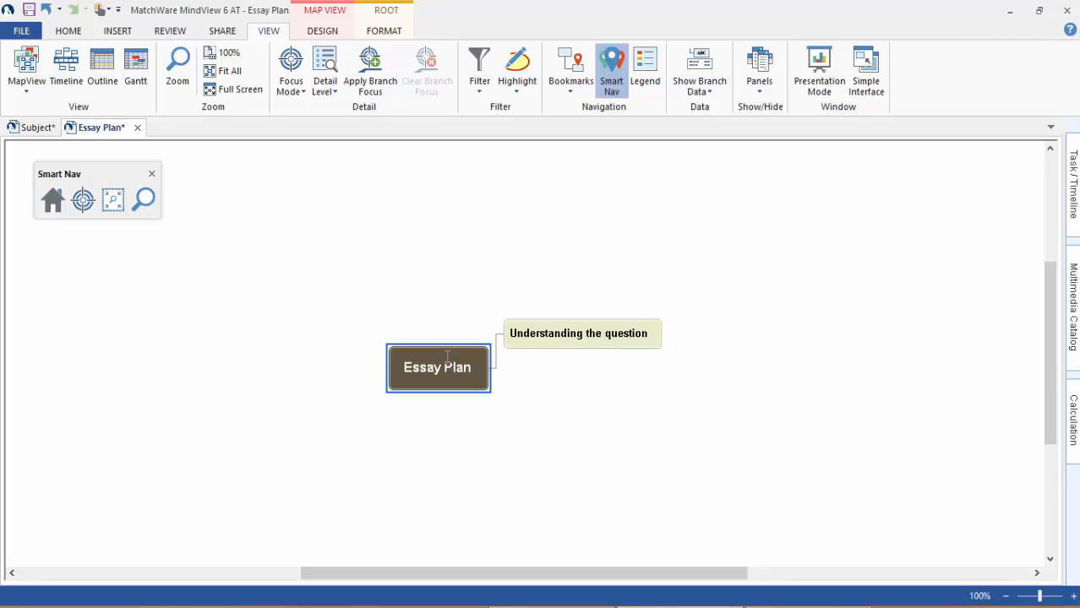
click(648, 341)
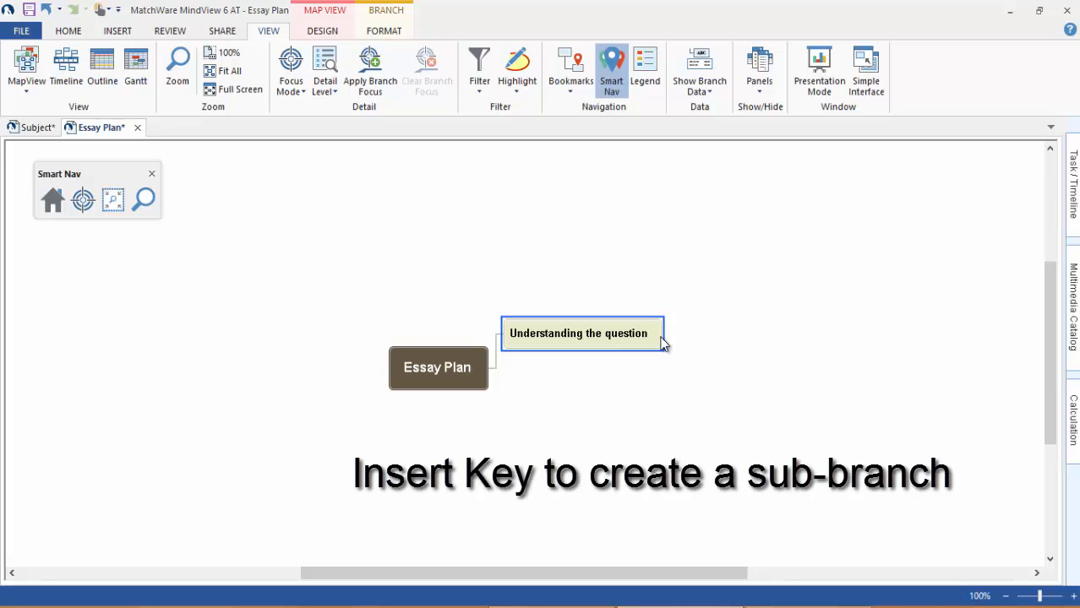
key(Insert)
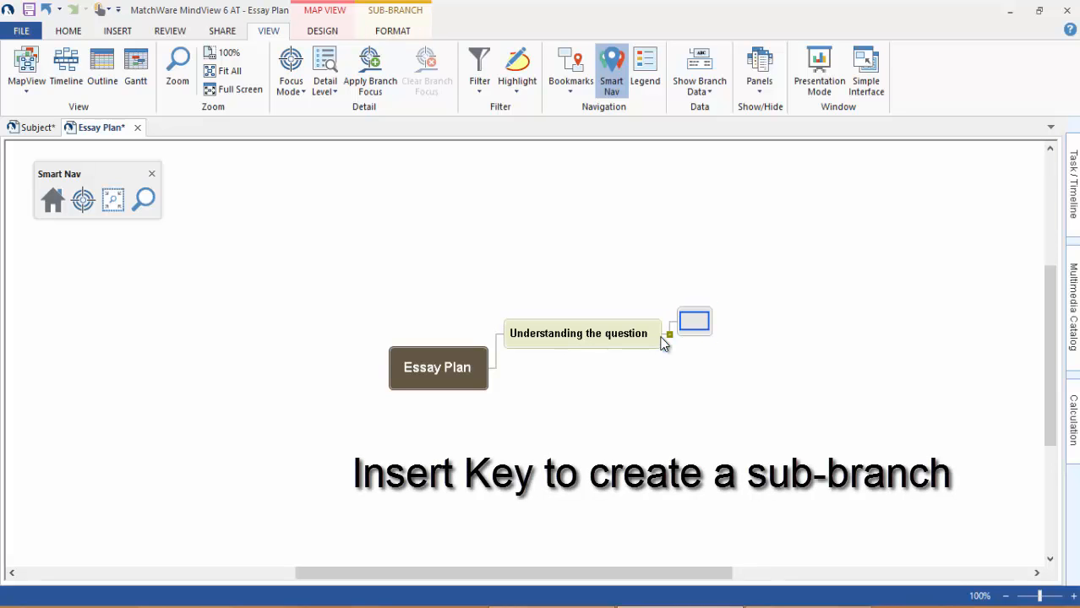
text(topi)
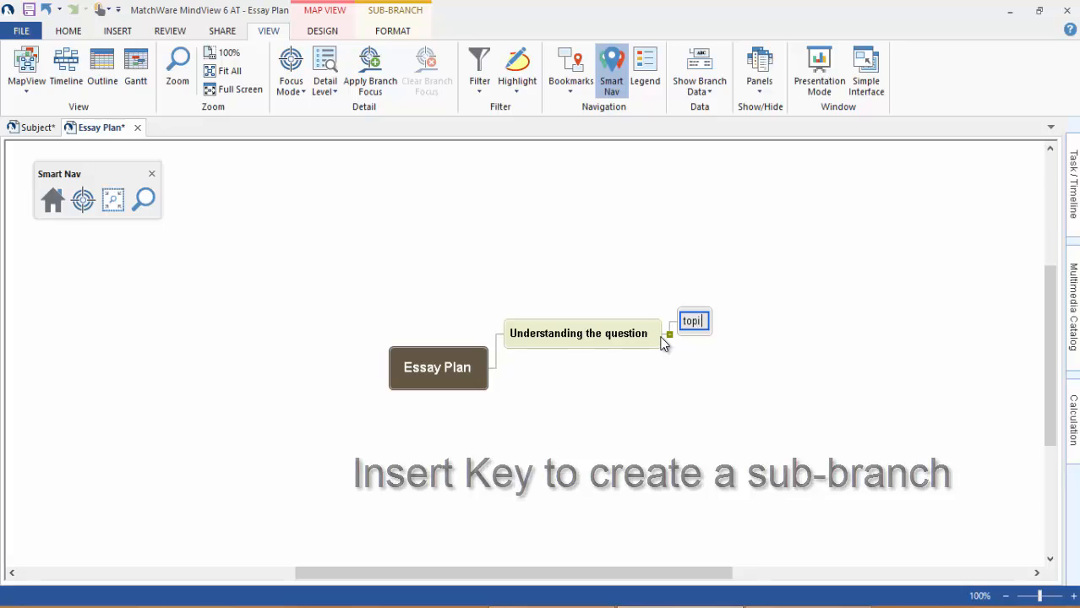
text(c of esssay)
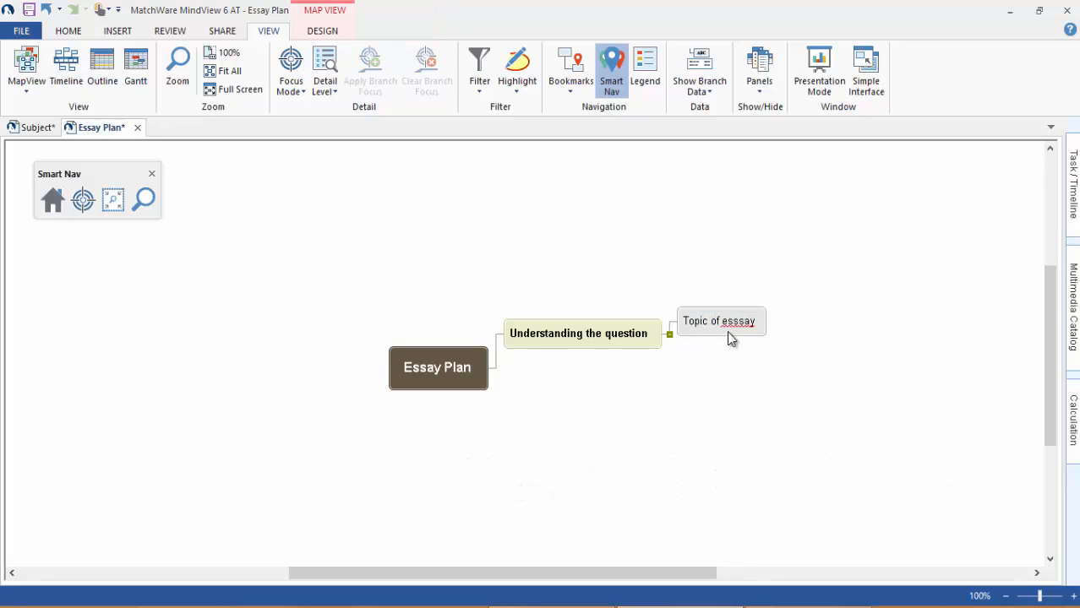
Step: Correct the misspelled last word of the Topic sub-branch to "essay" using the suggested spelling corrections
click(728, 340)
right_click(737, 328)
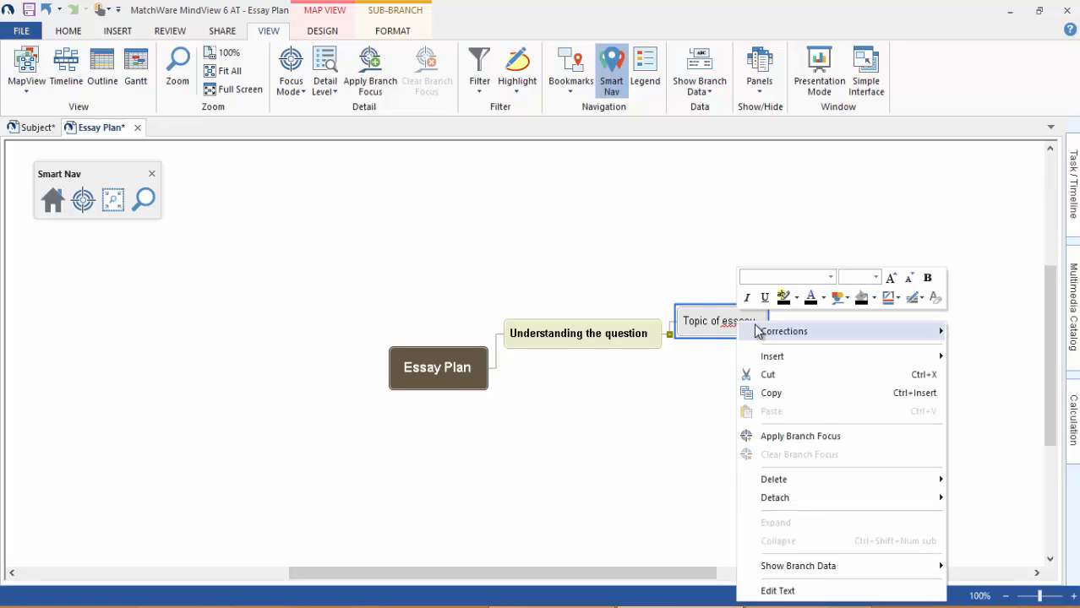
mouse_move(763, 331)
click(968, 331)
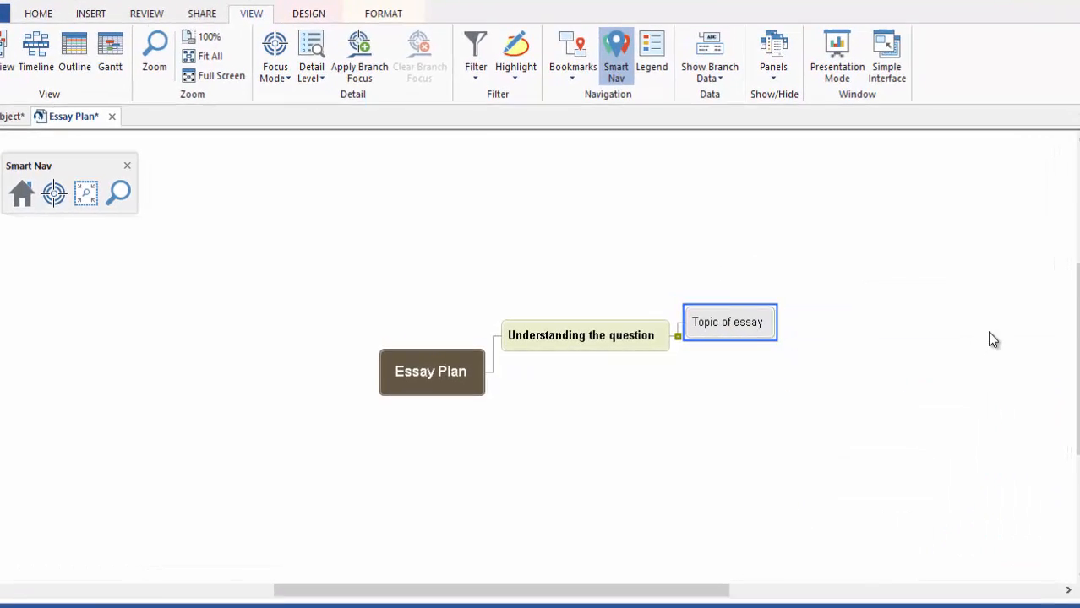
Step: Add a second sub-branch to the Understanding the question branch with the text "Focus of essay"
click(673, 346)
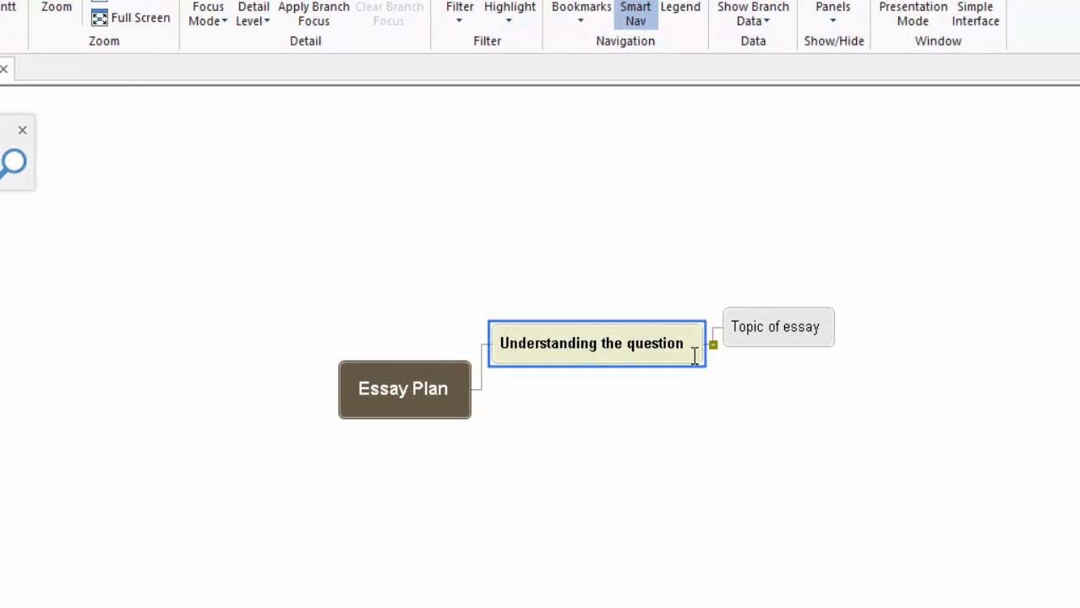
key(Return)
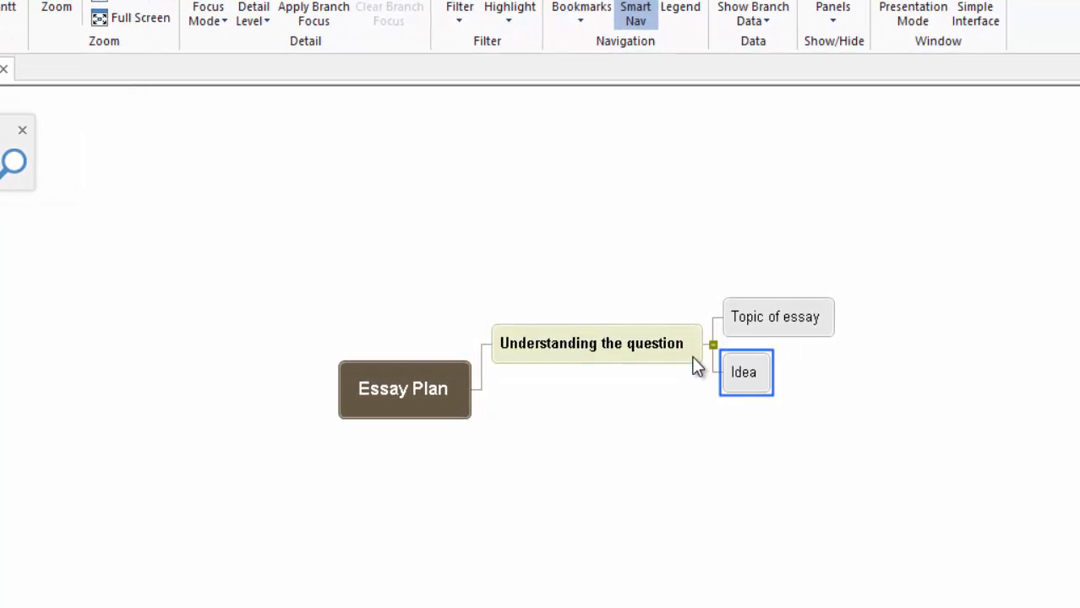
text(F)
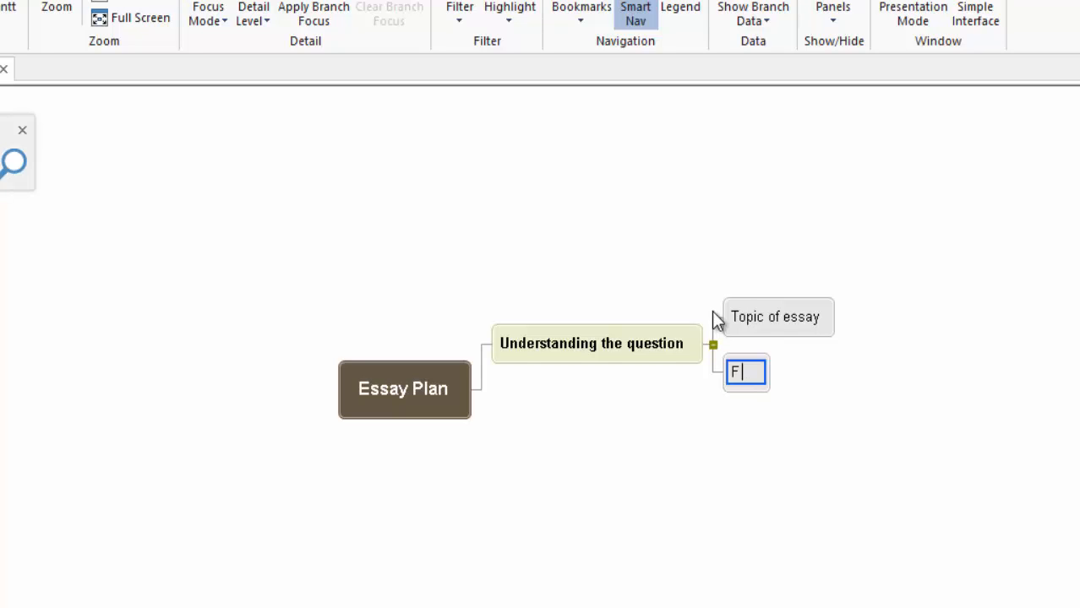
text(ocus o)
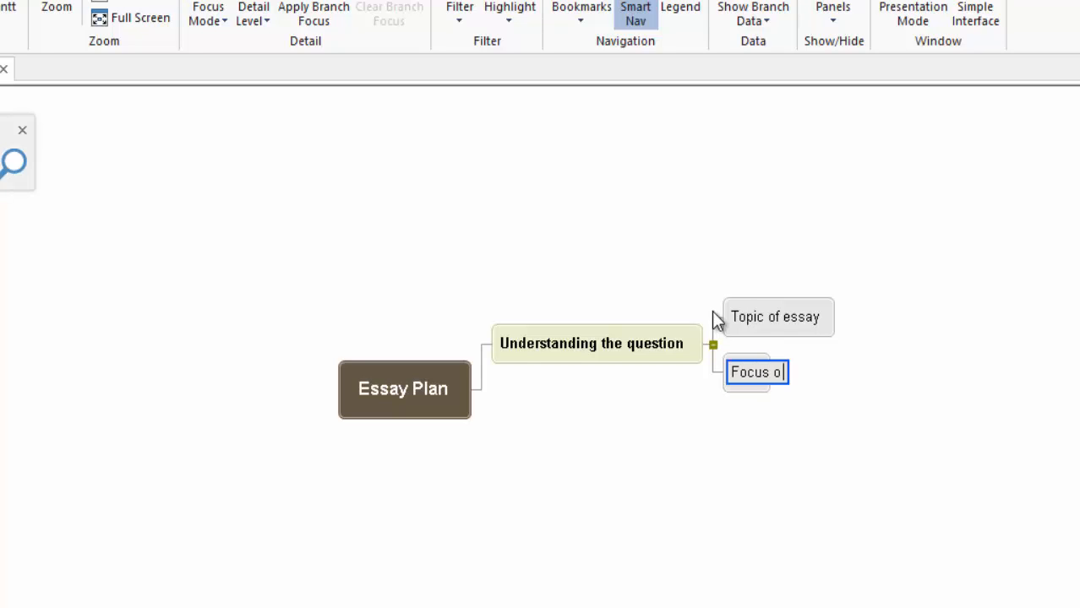
text(f essay)
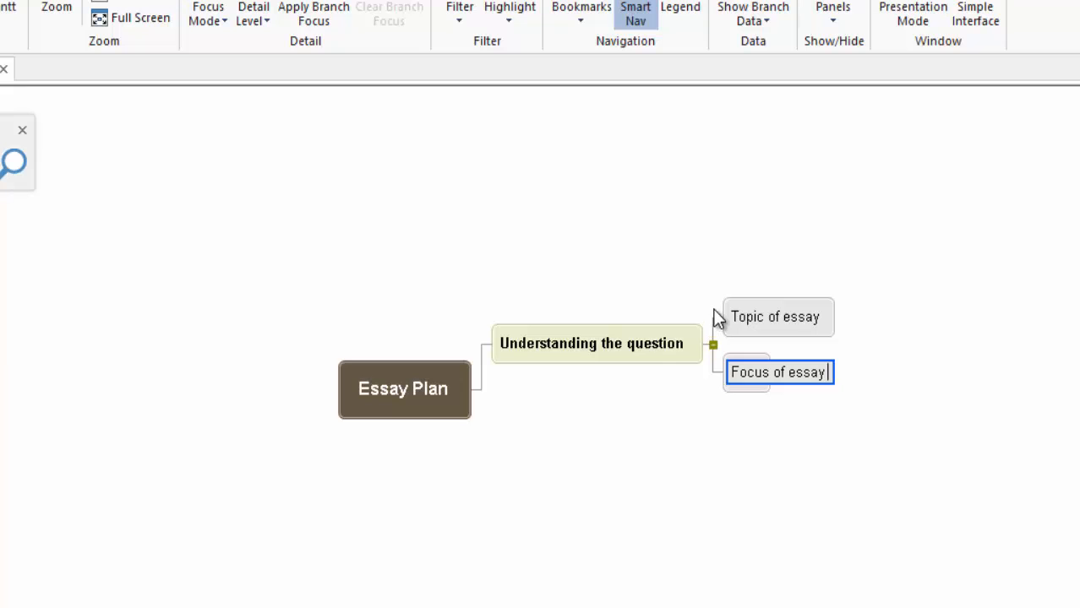
click(723, 441)
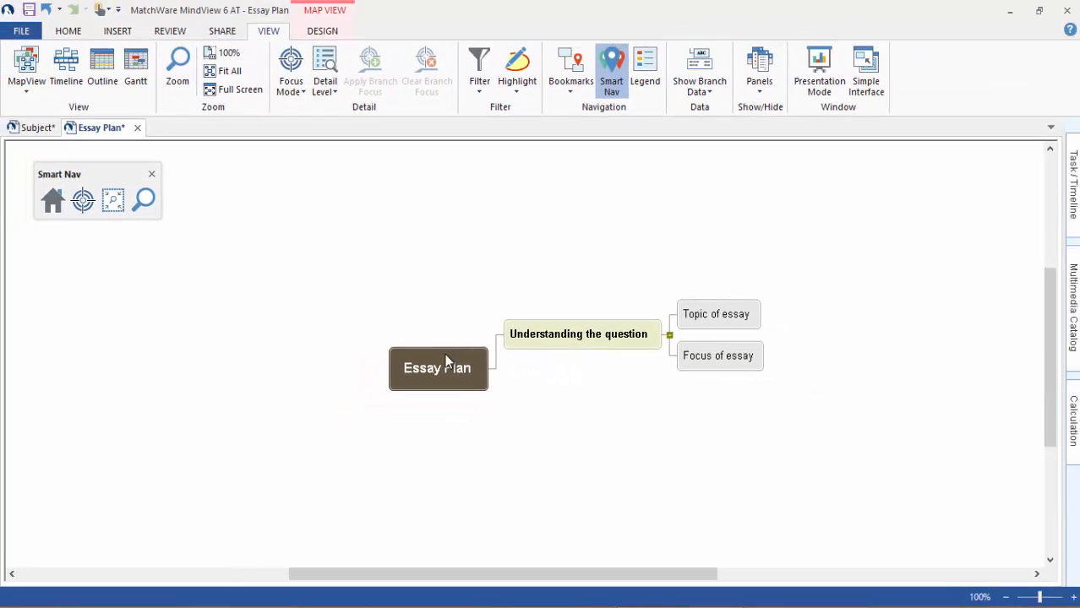
Step: Display the legend on the Essay Plan map, move the Smart Nav panel clear of it and select the legend
click(414, 378)
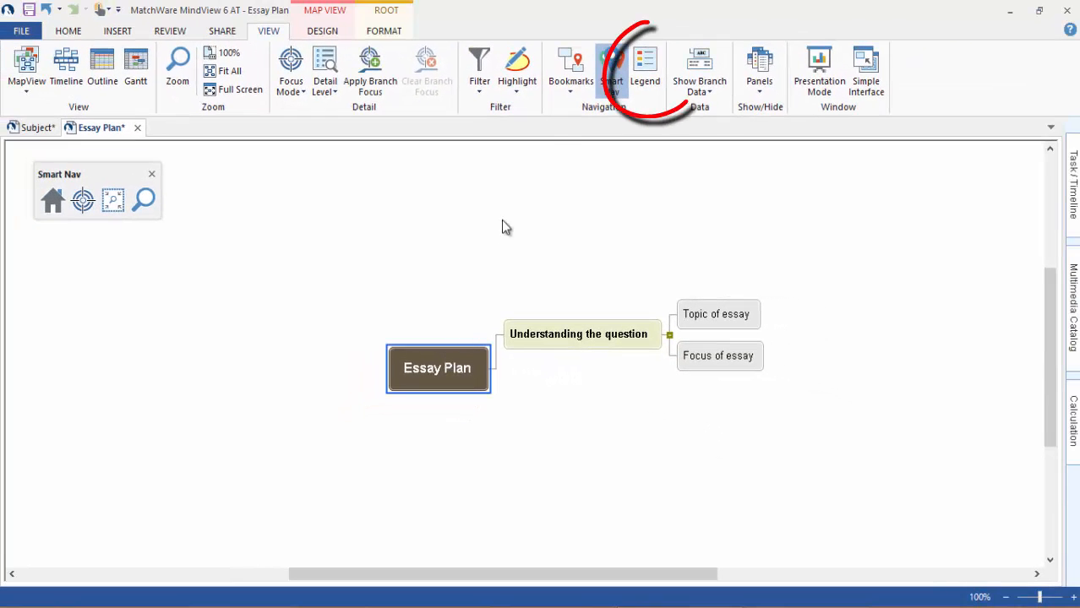
click(646, 70)
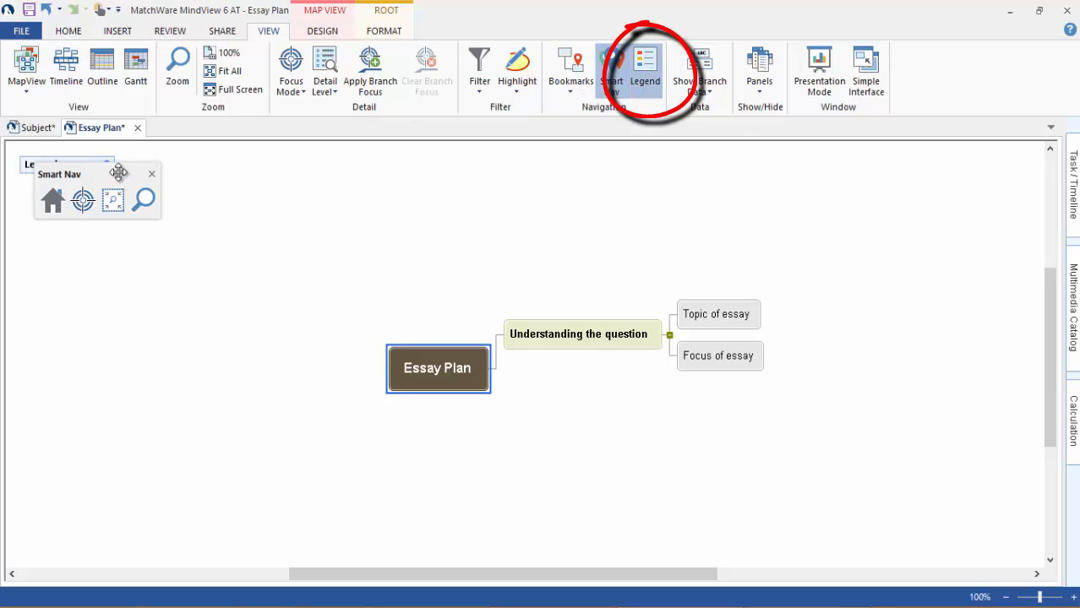
drag(123, 177, 928, 179)
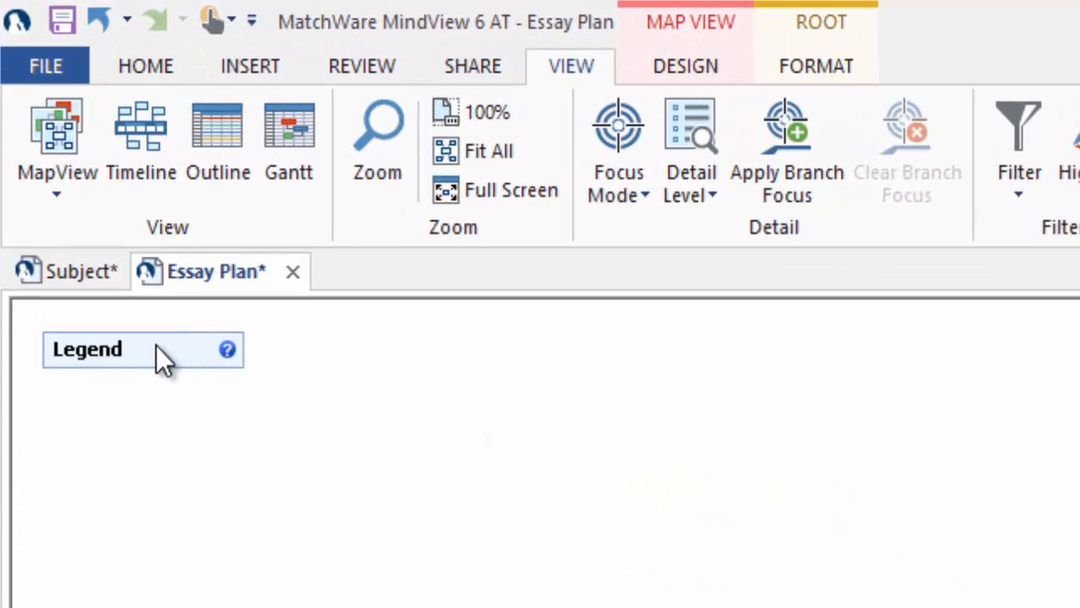
click(156, 345)
mouse_move(139, 355)
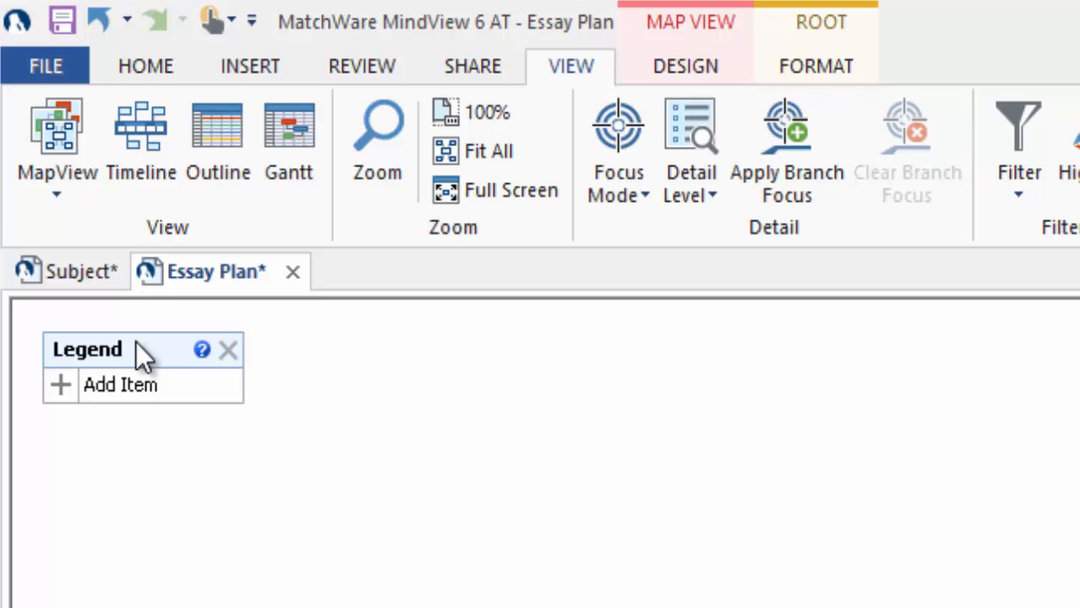
Step: Add a dark red color item labelled "Not Finished" to the legend
click(64, 385)
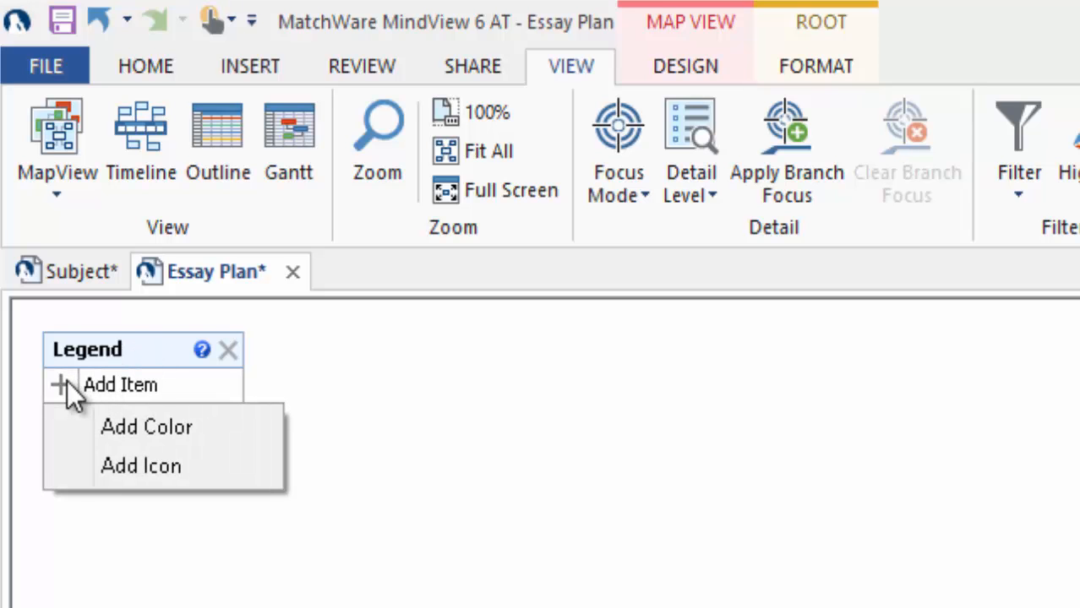
click(76, 420)
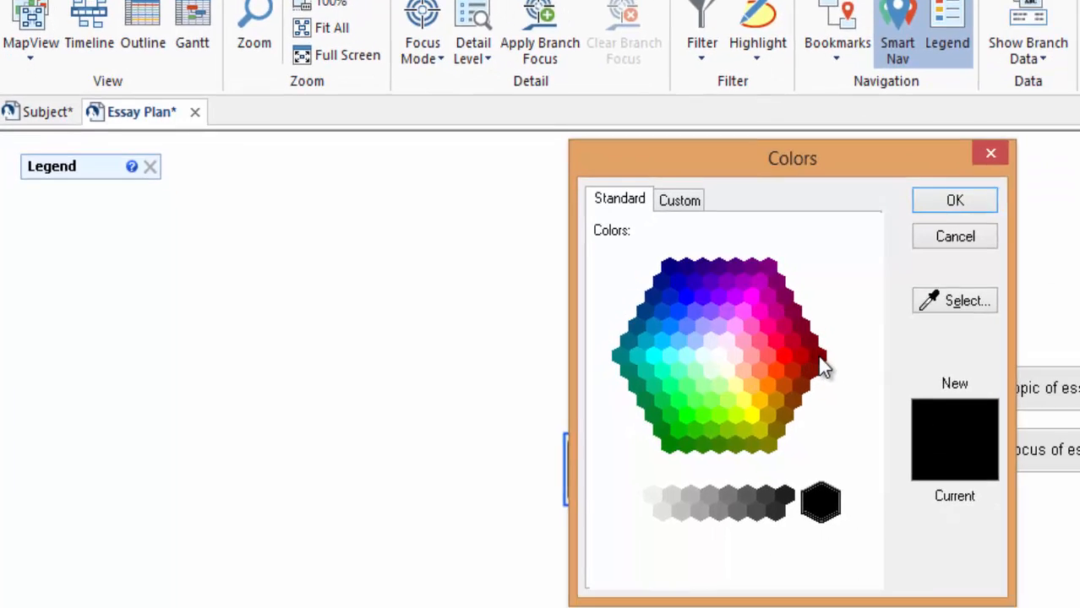
click(909, 419)
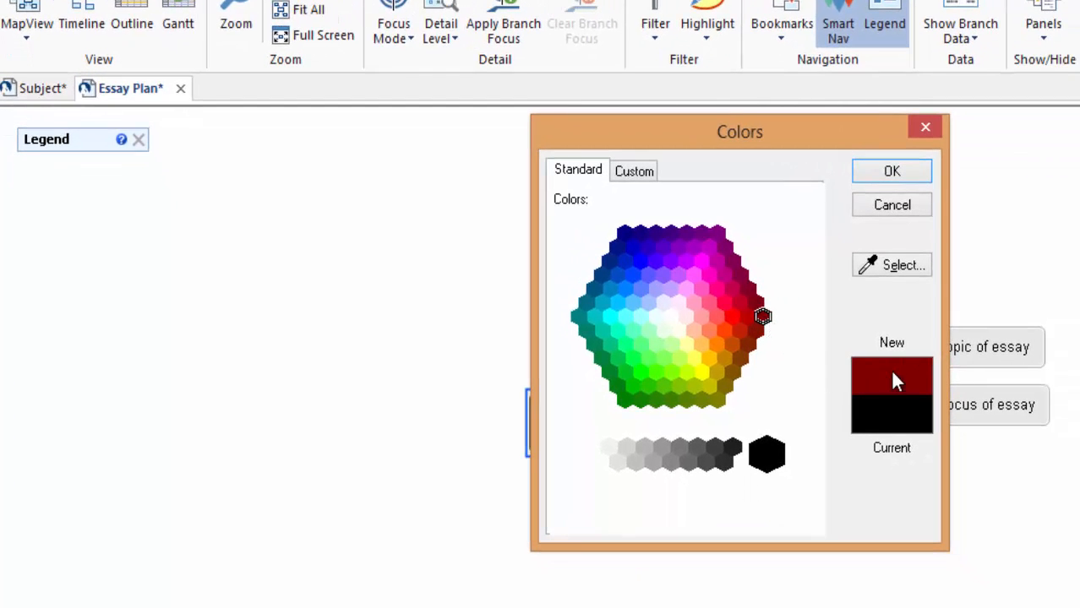
click(892, 173)
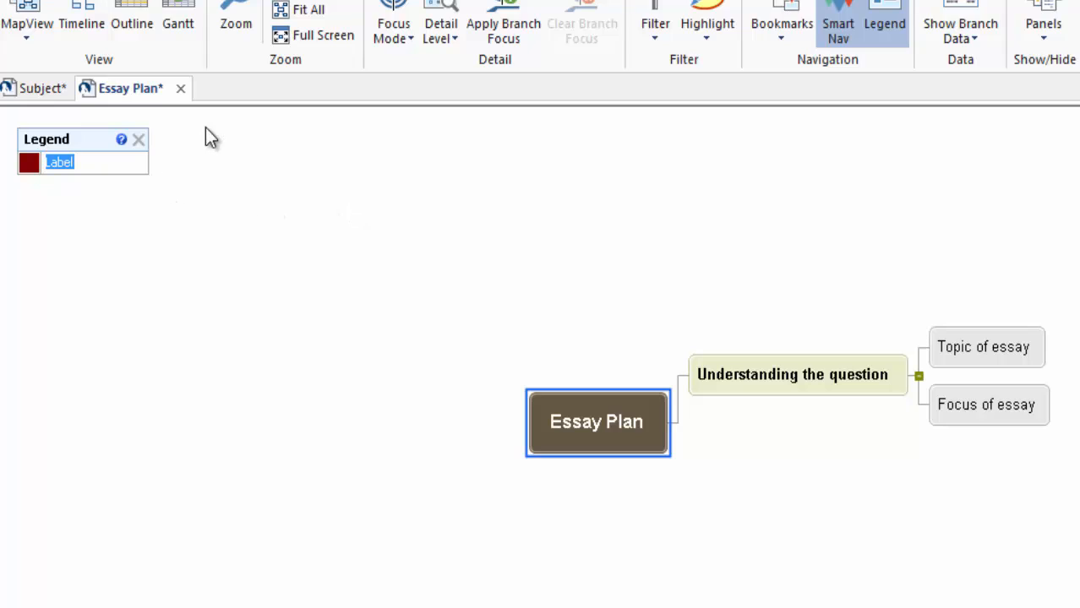
key(BackSpace)
text(Not Finished)
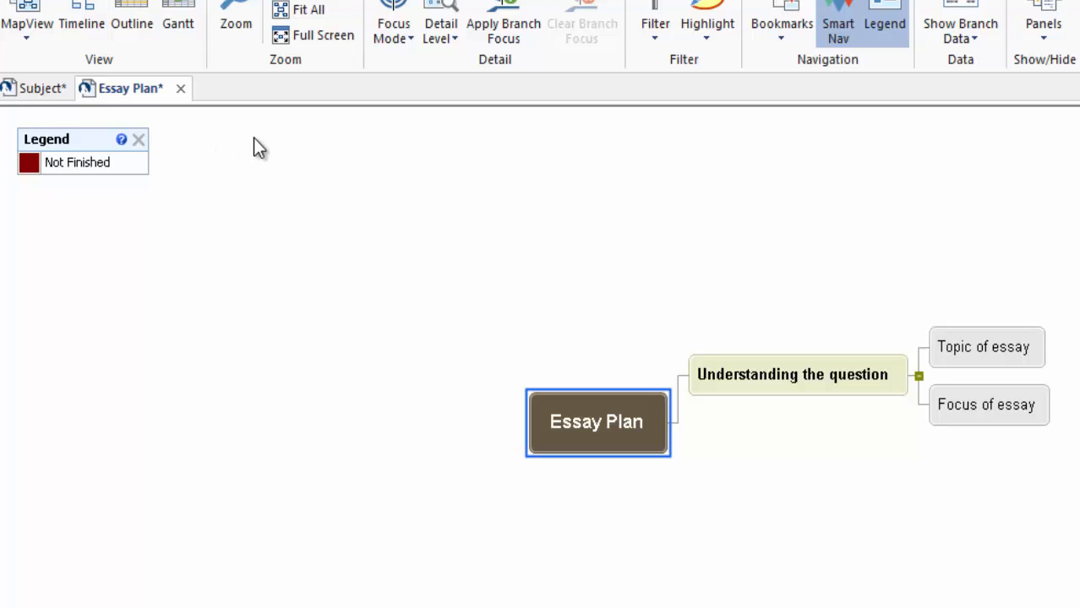
click(169, 197)
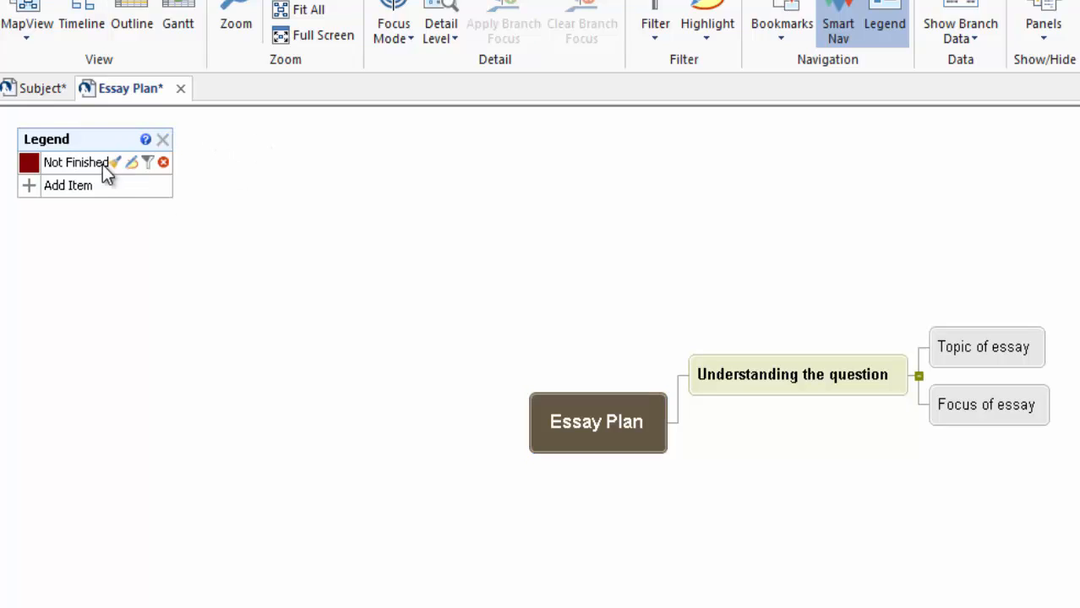
Step: Add a dark green color item labelled "Finished" to the legend
click(32, 185)
click(54, 207)
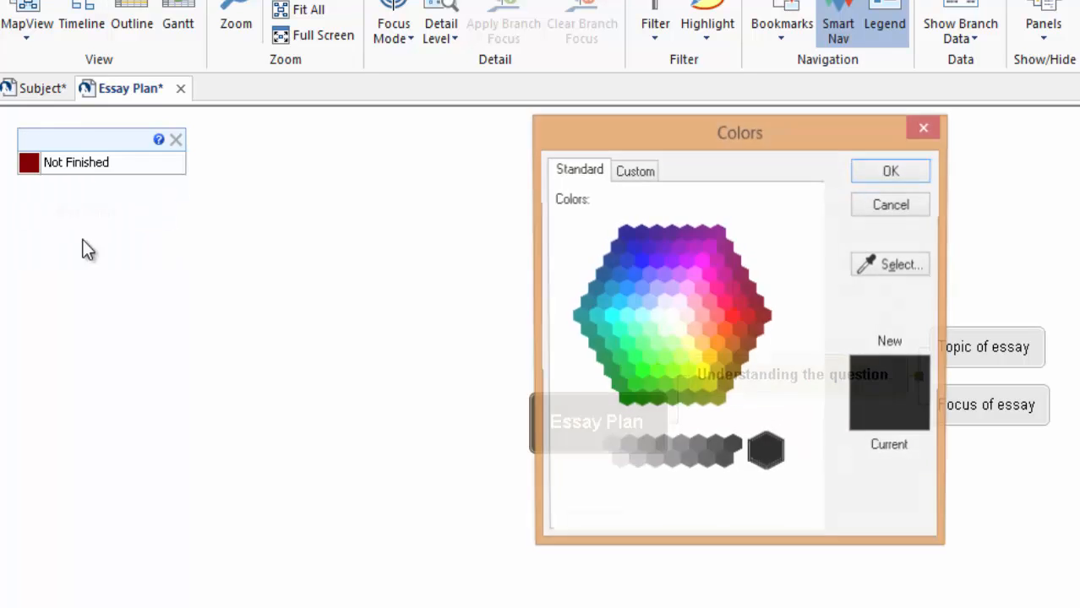
click(624, 401)
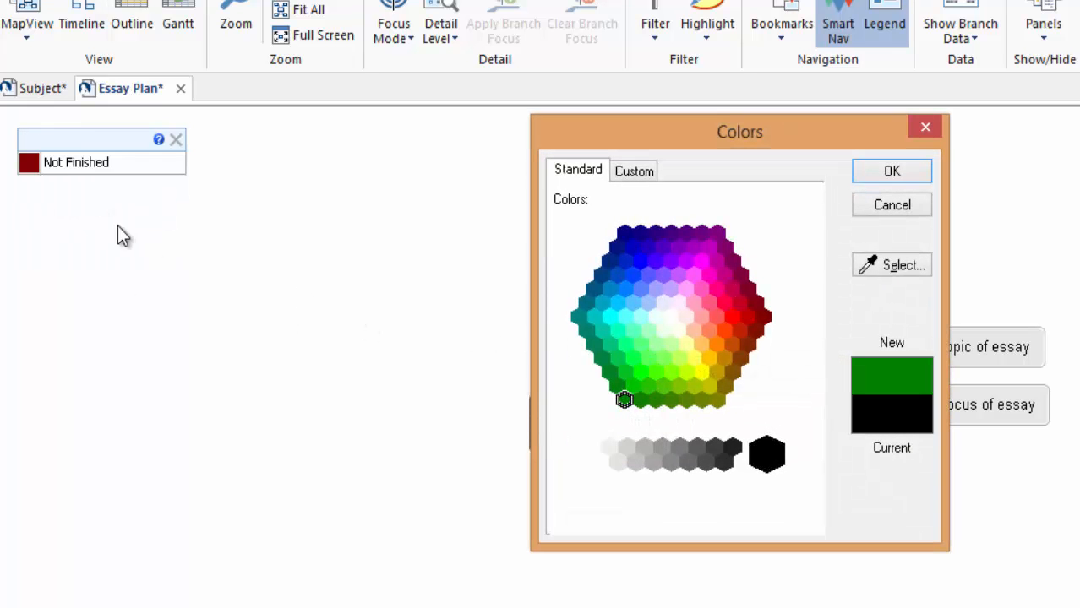
click(891, 172)
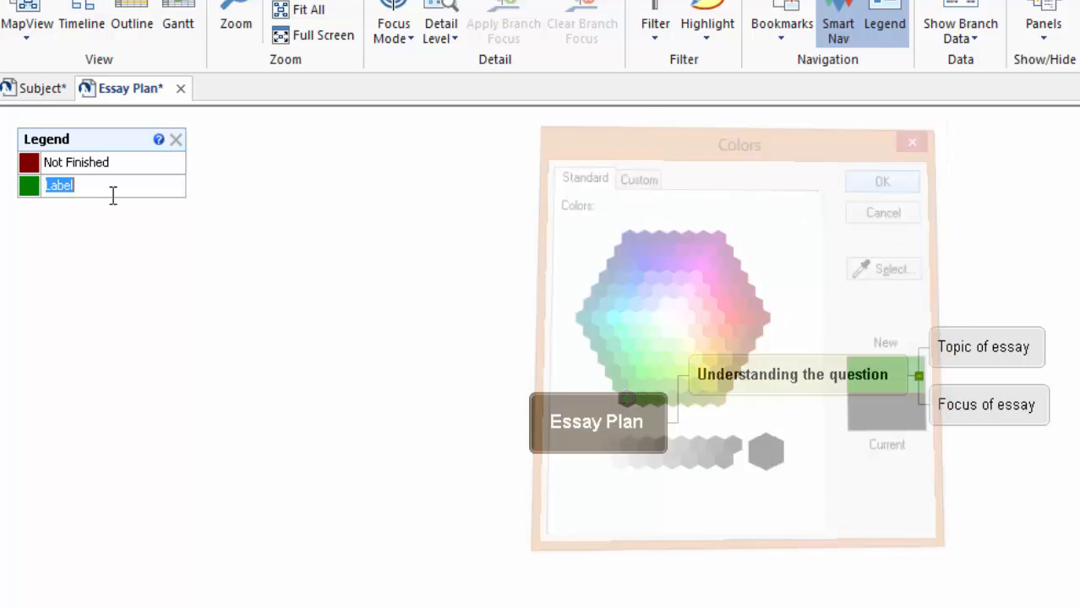
text(F)
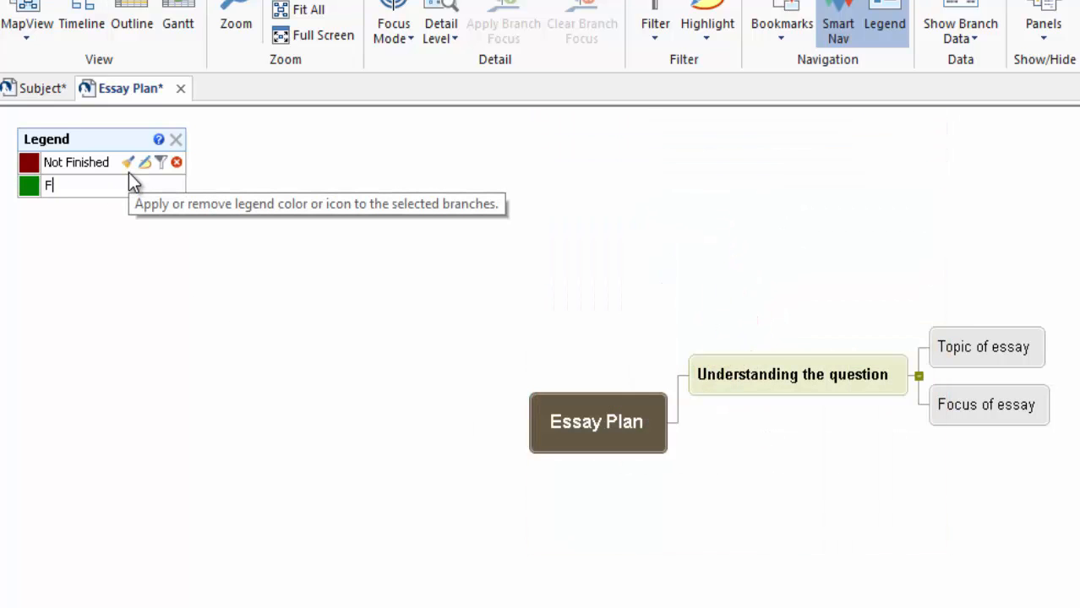
text(inished)
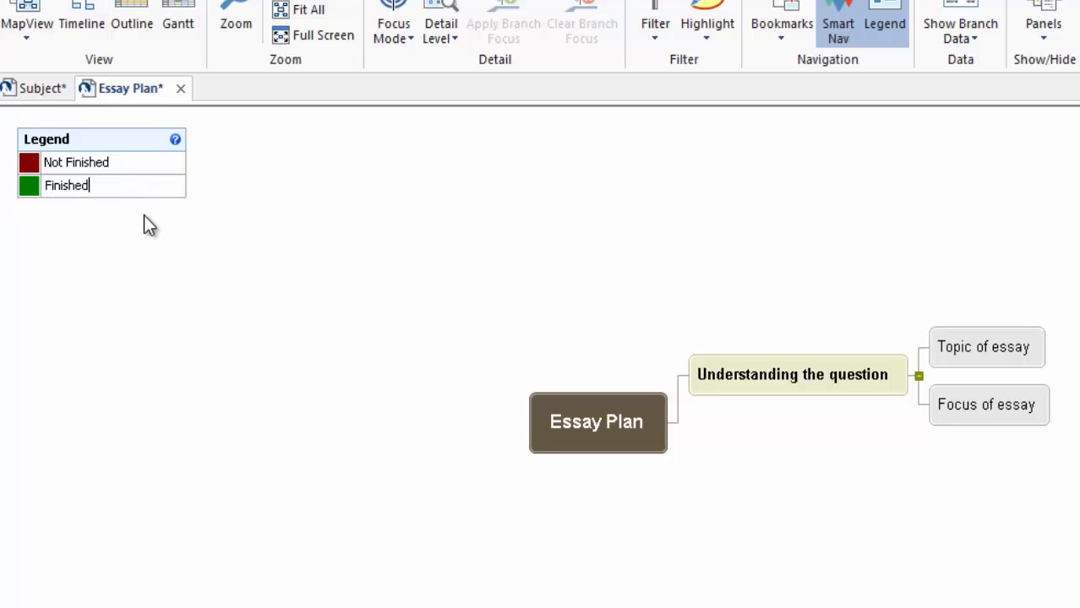
click(145, 213)
Step: Apply the Not Finished legend color to the Topic of essay branch and the Finished color to the Focus of essay branch
click(982, 356)
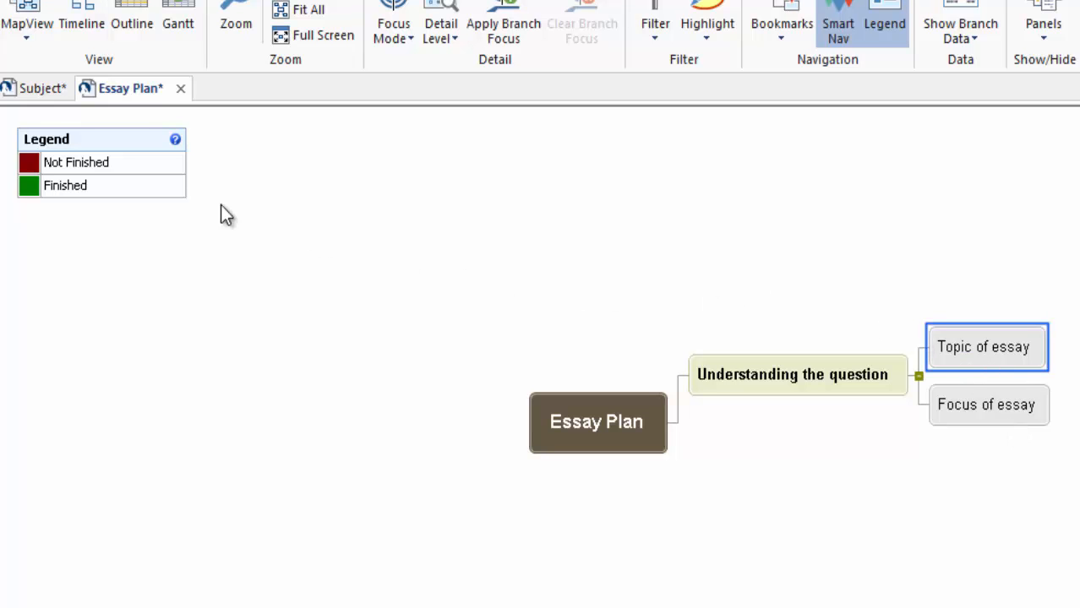
mouse_move(91, 162)
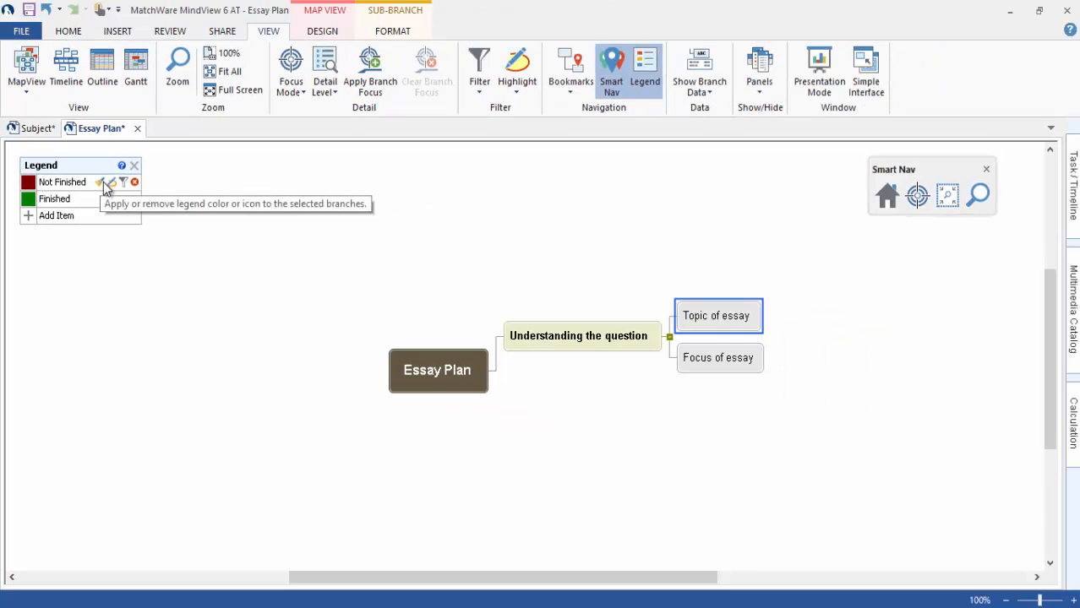
click(106, 186)
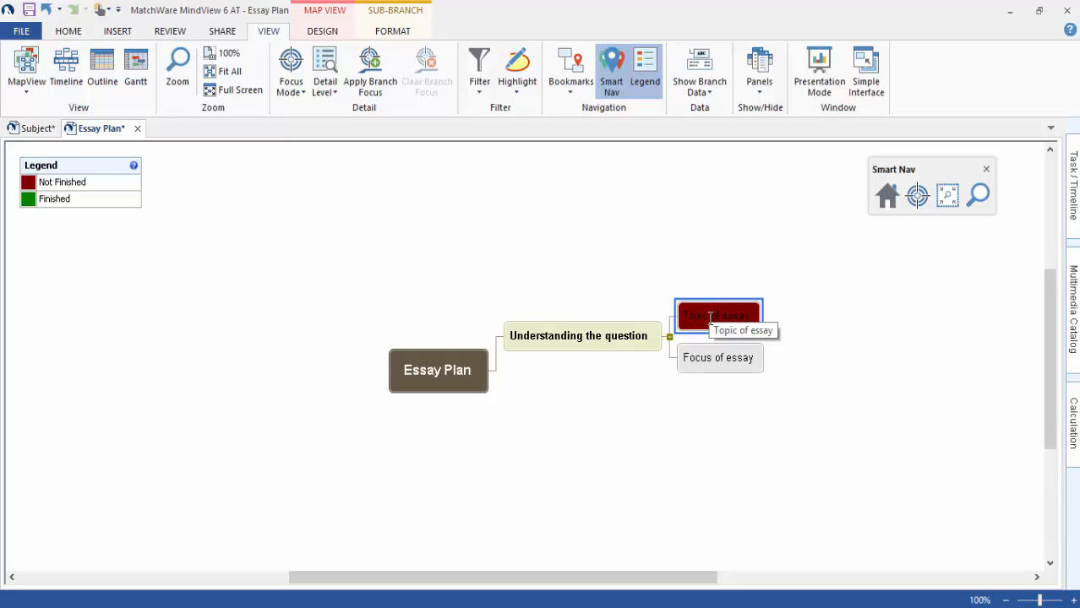
click(714, 360)
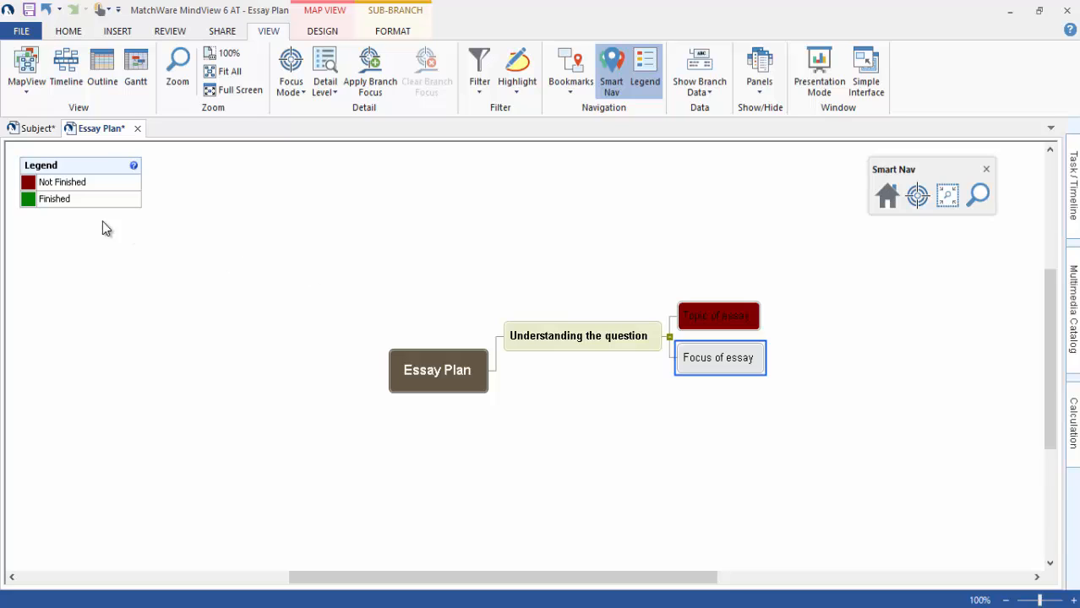
mouse_move(73, 202)
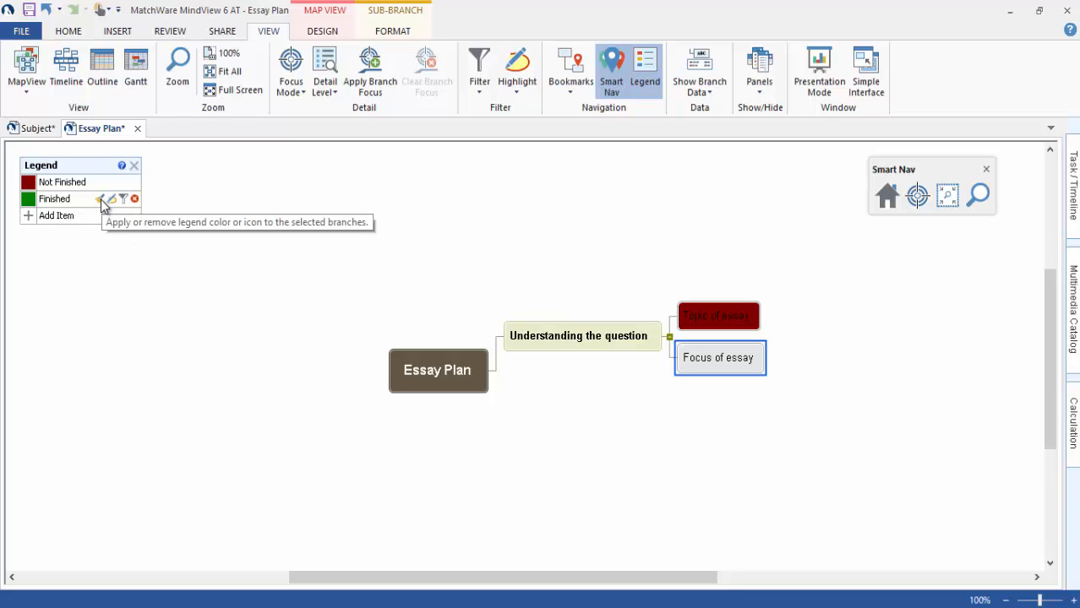
click(102, 201)
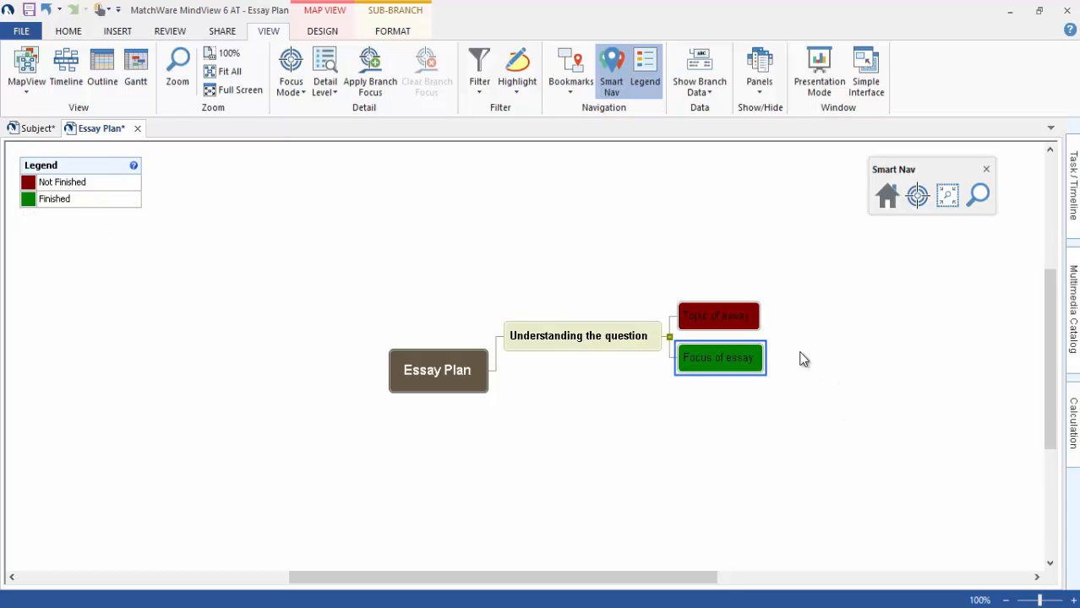
Step: Replace the legend color on the Topic of essay branch with the solid dark red color scheme
click(728, 319)
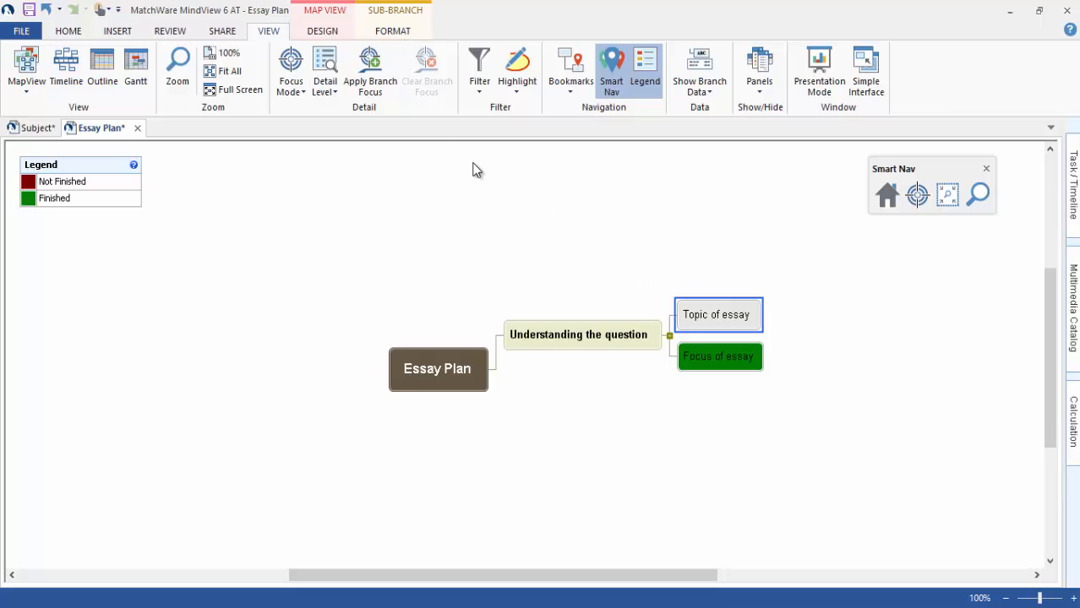
click(394, 32)
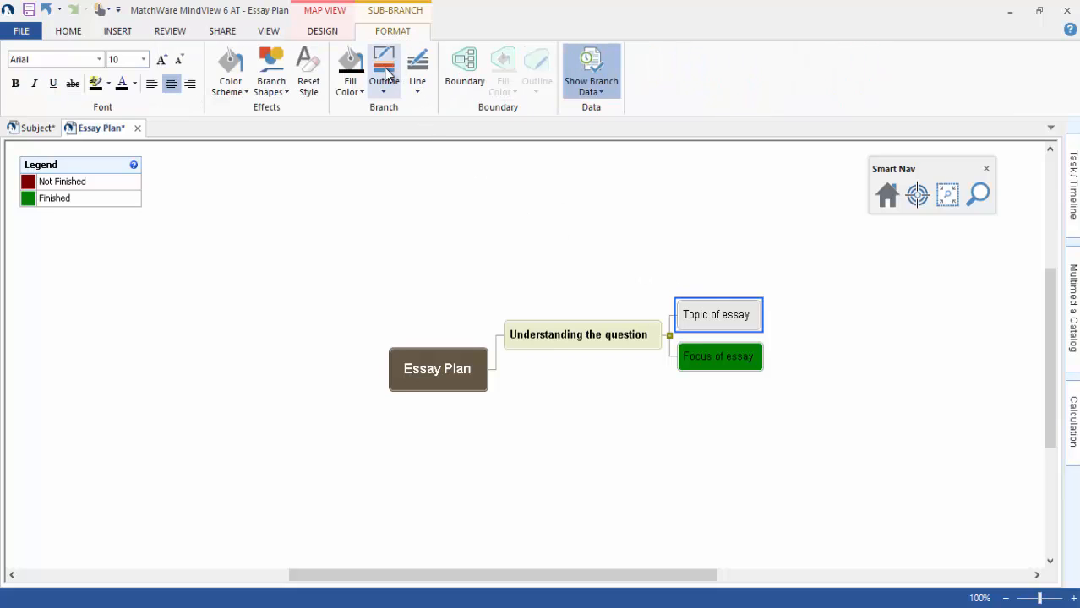
click(235, 89)
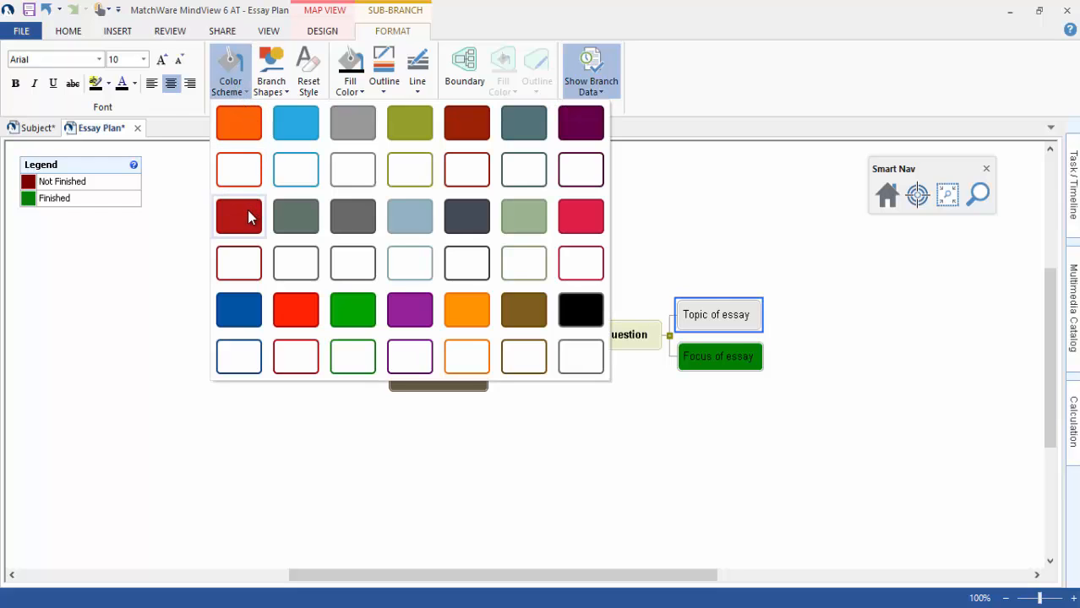
click(471, 125)
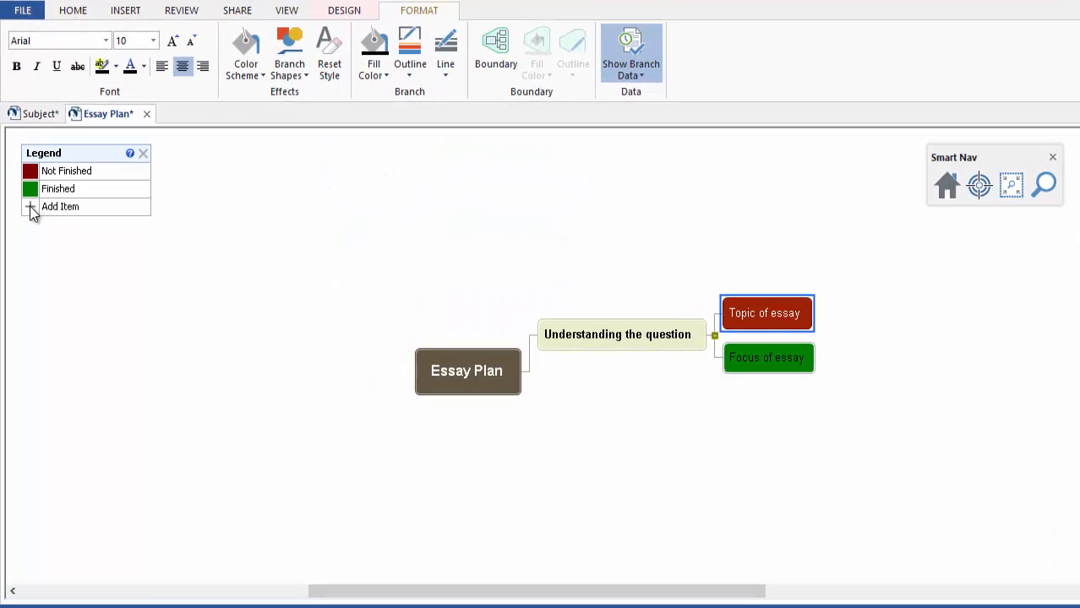
Step: Add the red priority 1 icon to the legend with the label "priorty" and apply it to the Focus of essay branch
click(29, 206)
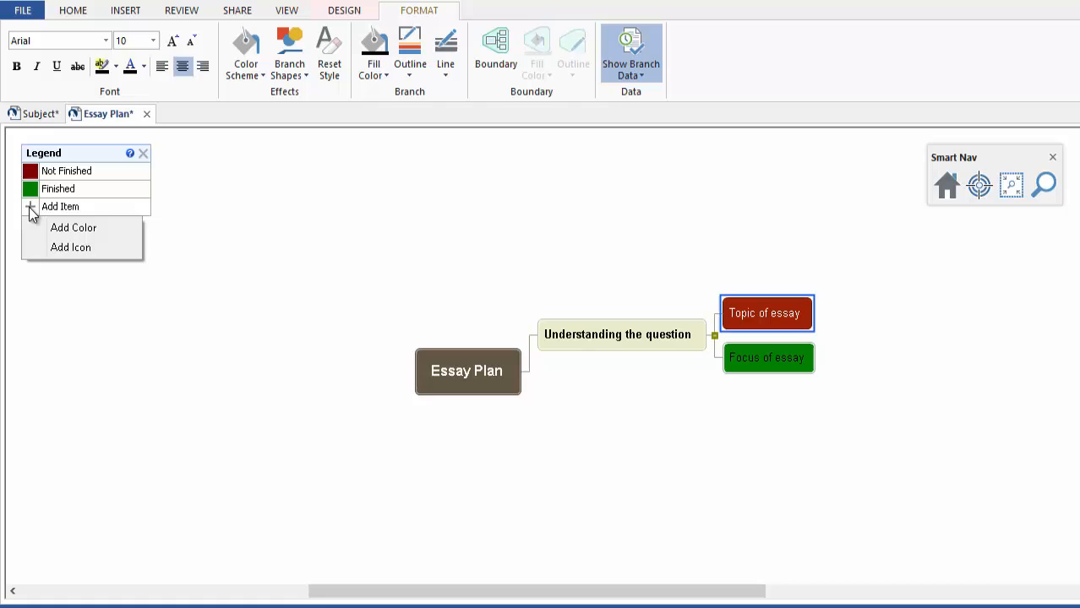
click(52, 247)
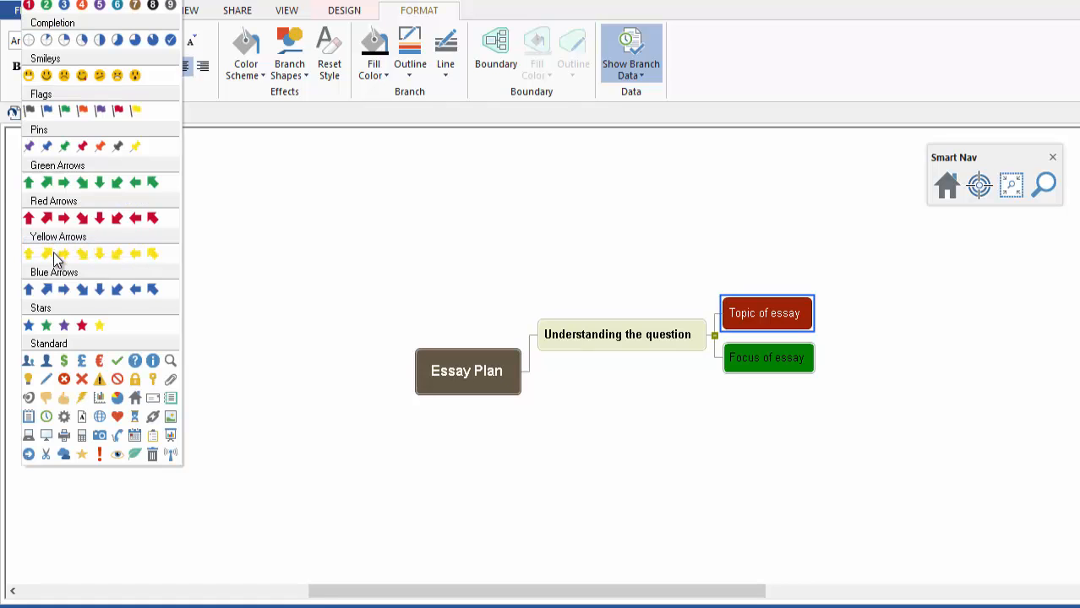
click(30, 5)
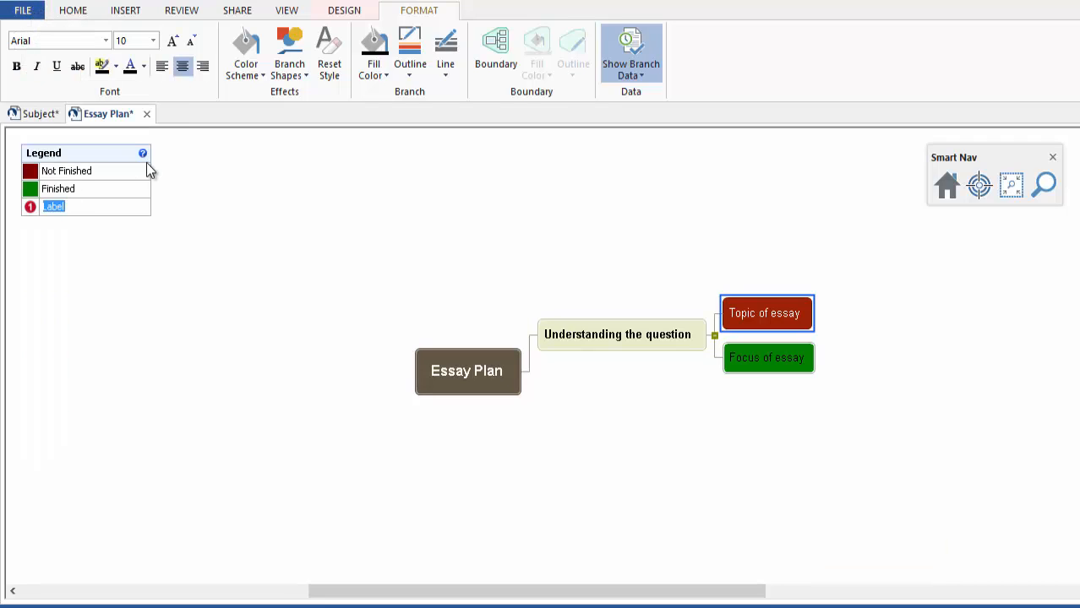
key(BackSpace)
text(priorty)
click(88, 211)
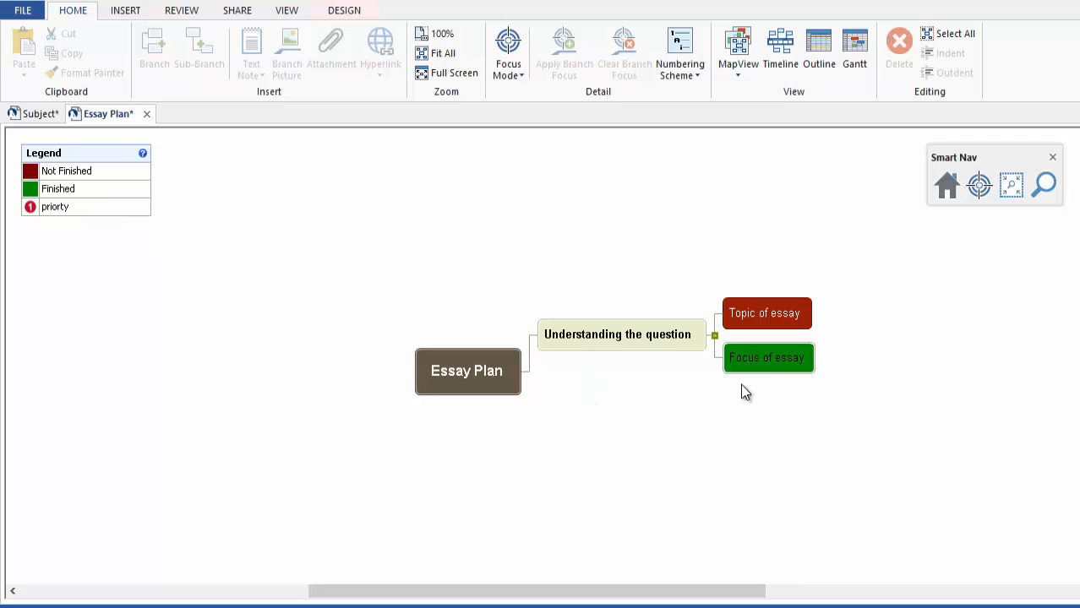
click(769, 375)
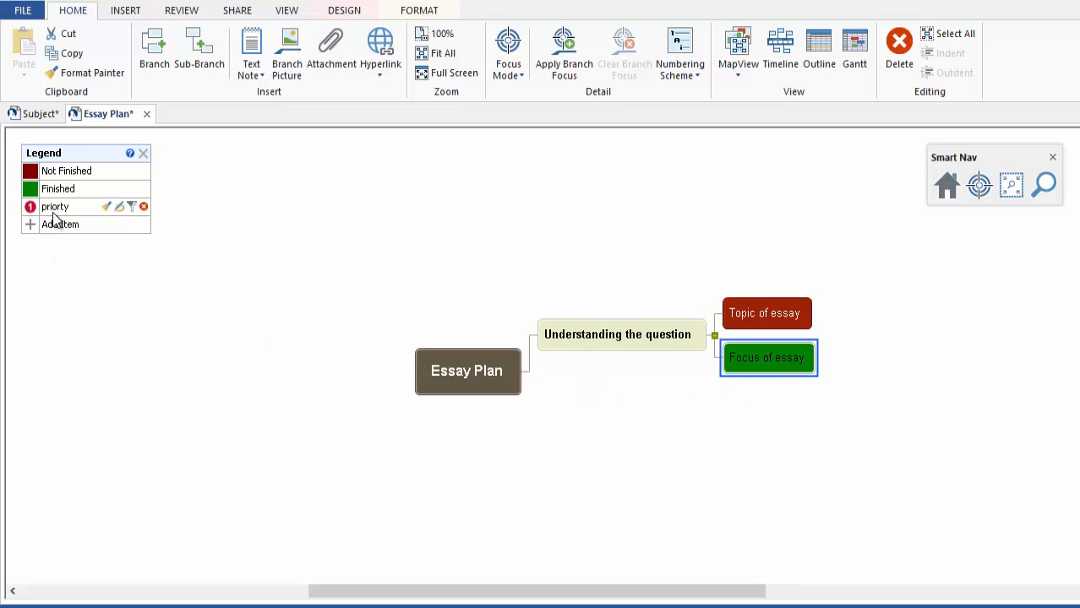
click(107, 208)
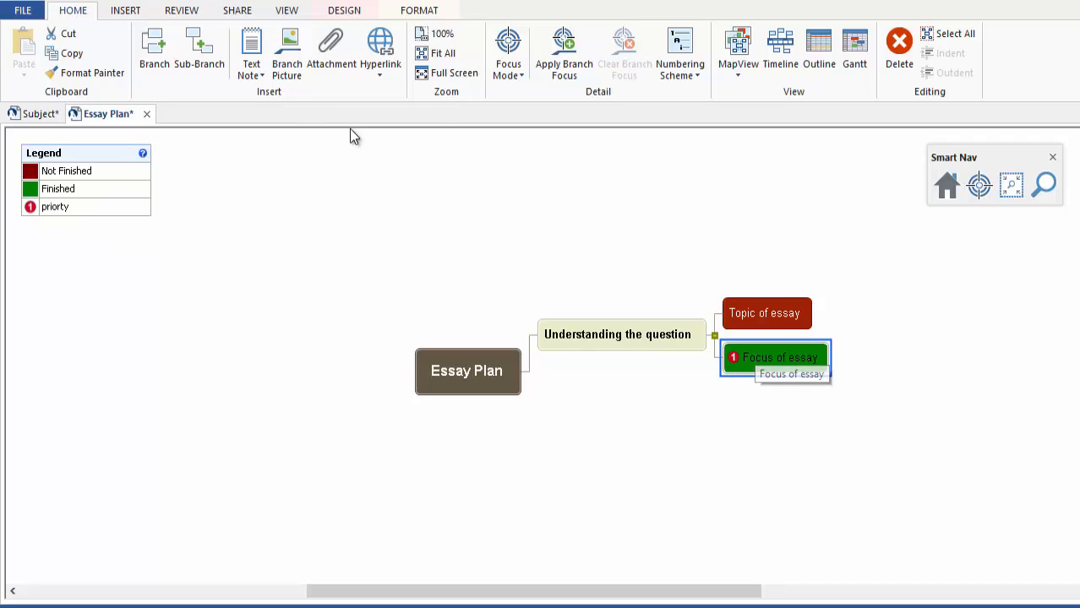
click(287, 11)
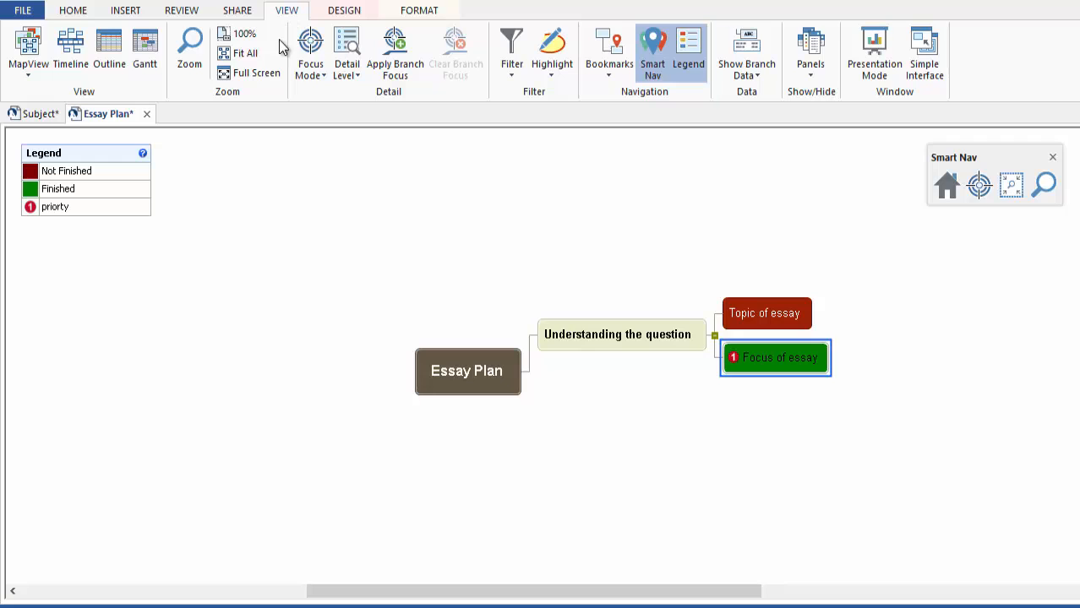
click(125, 10)
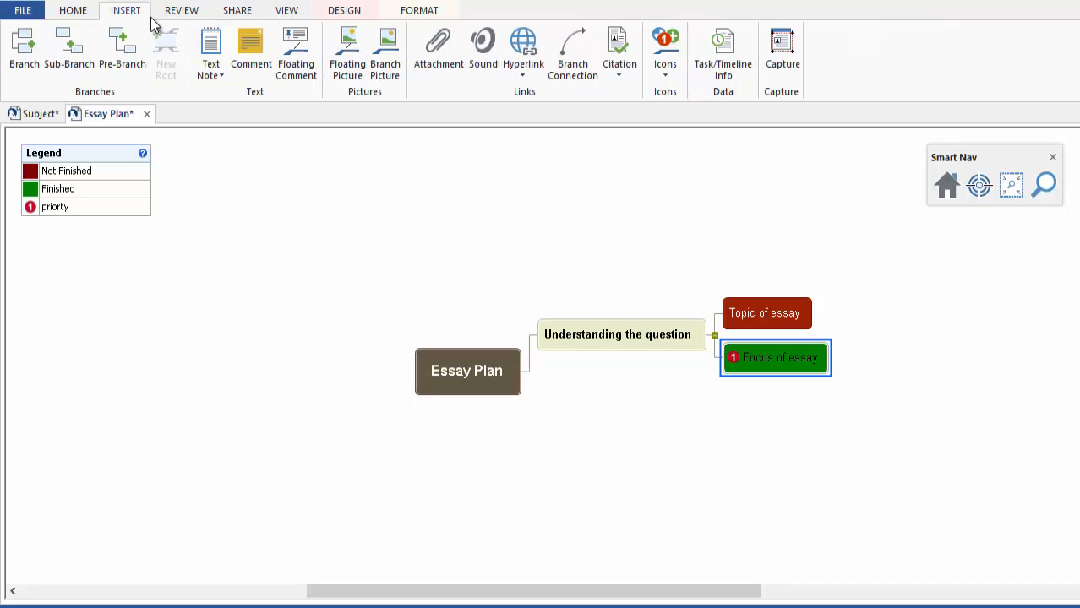
click(665, 76)
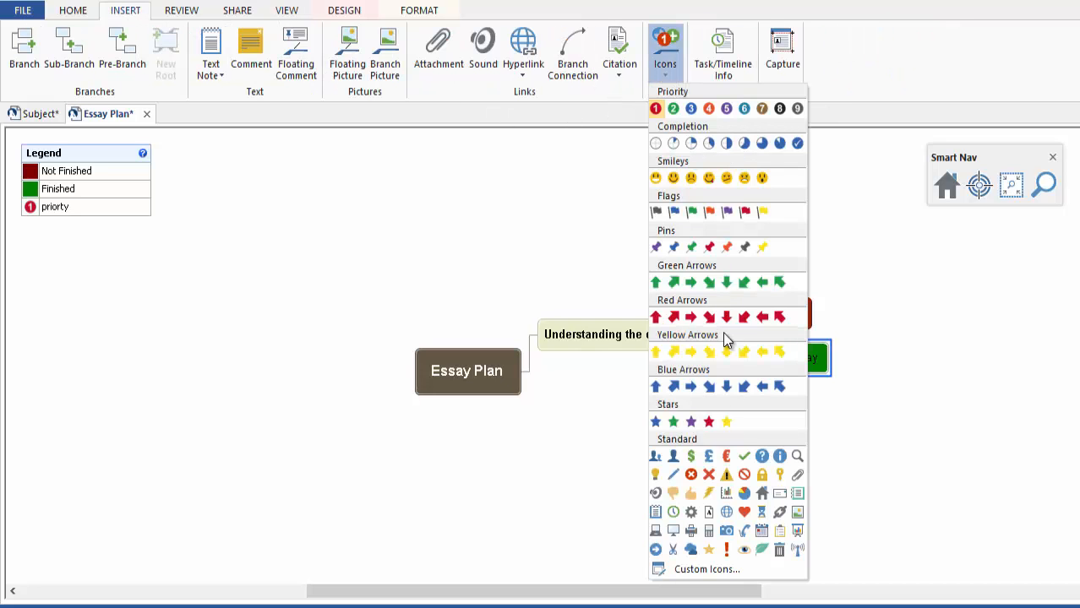
click(593, 110)
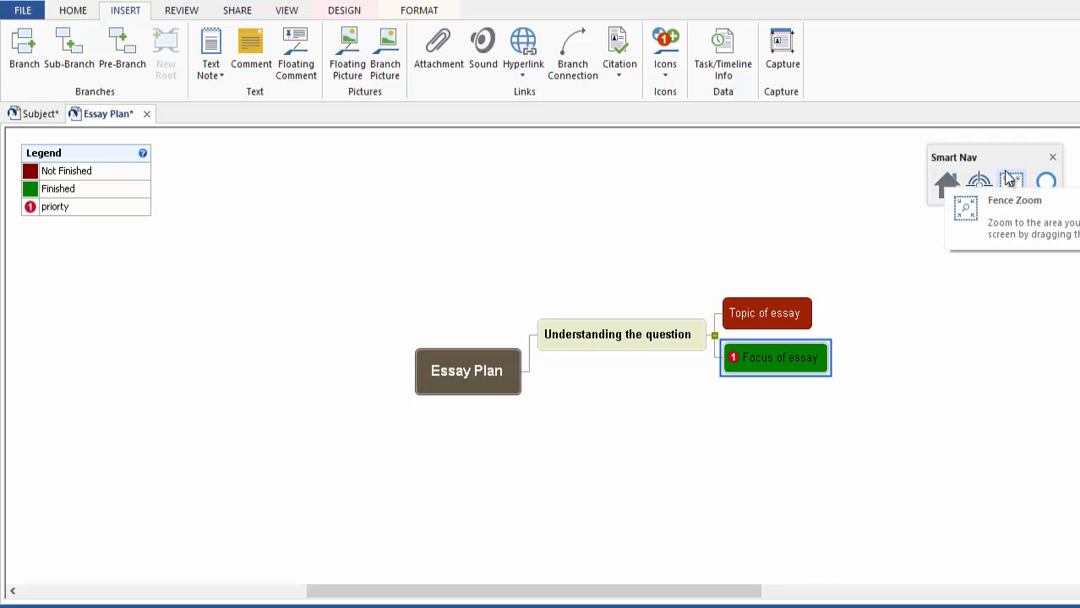
Step: Add a text note to the Topic of essay branch reading "This is a topic on life"
click(753, 311)
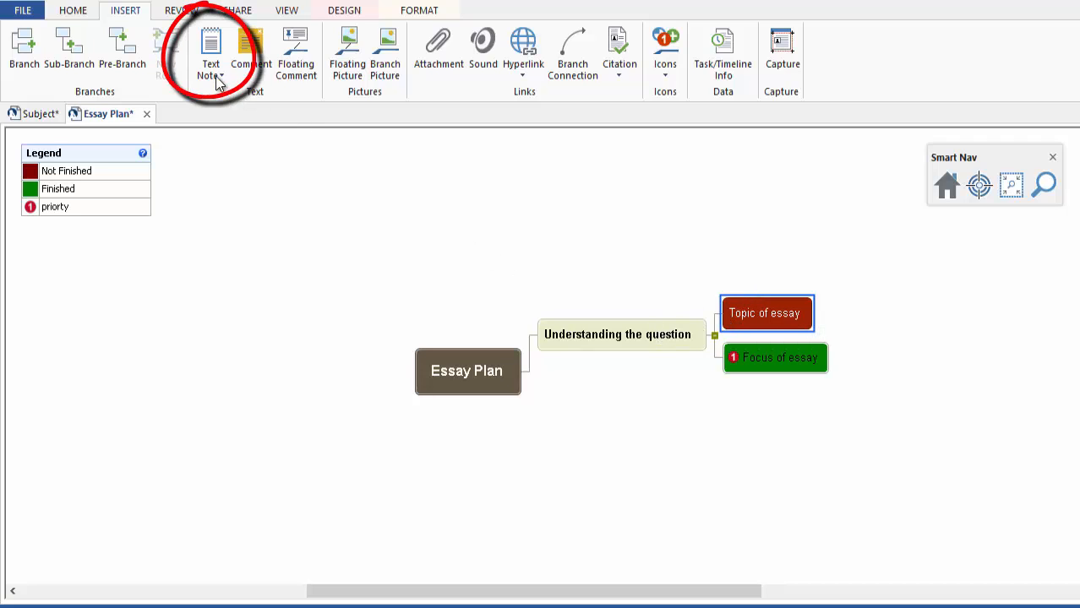
click(210, 44)
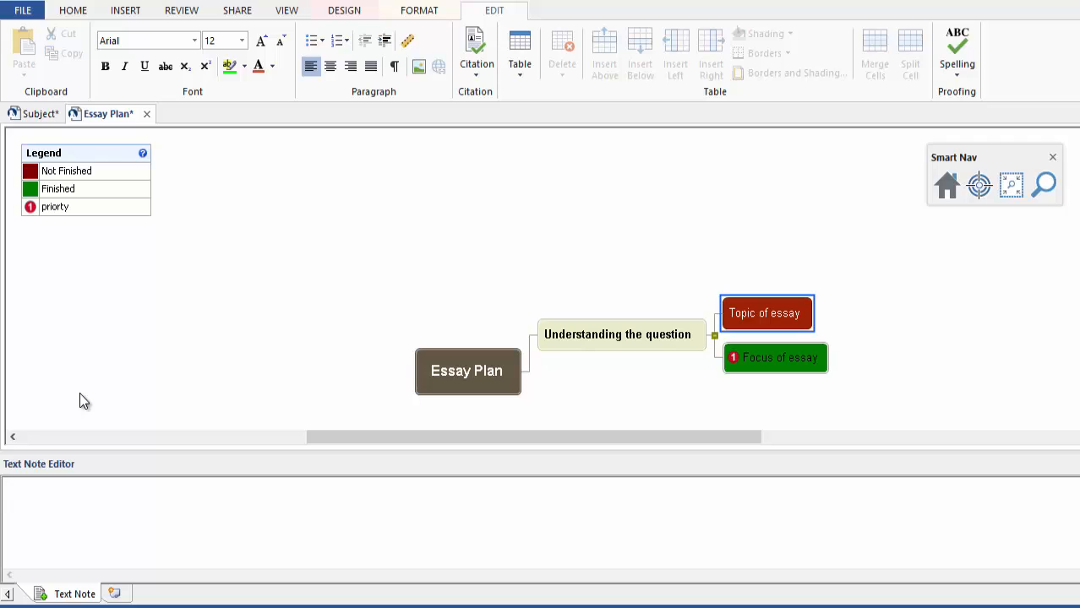
text(This is a topic on life)
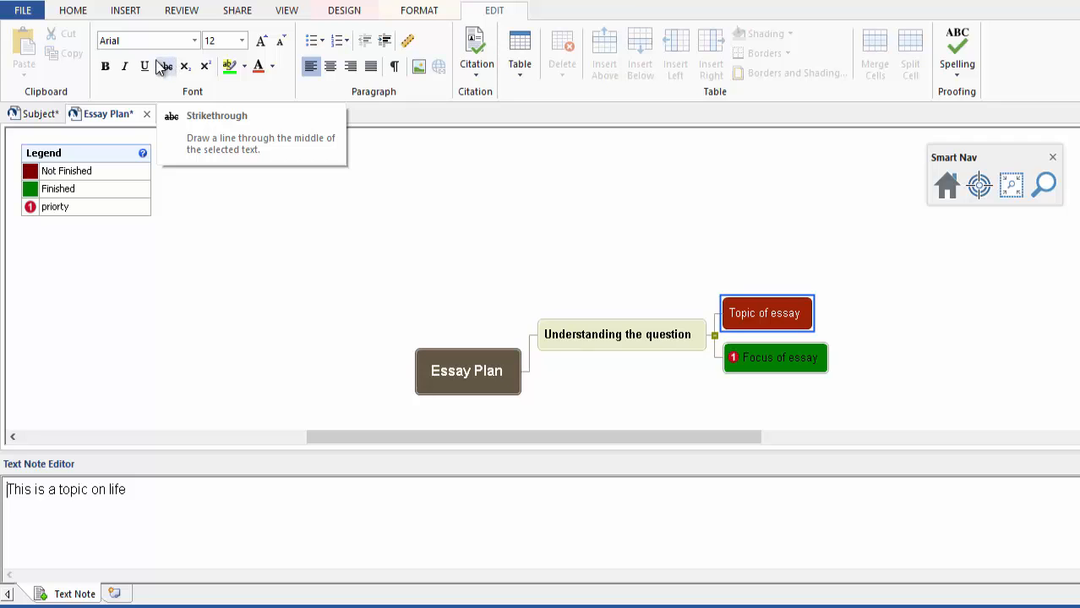
Step: Format the Topic of essay text note as a list with round bullets and close the note editor
click(194, 44)
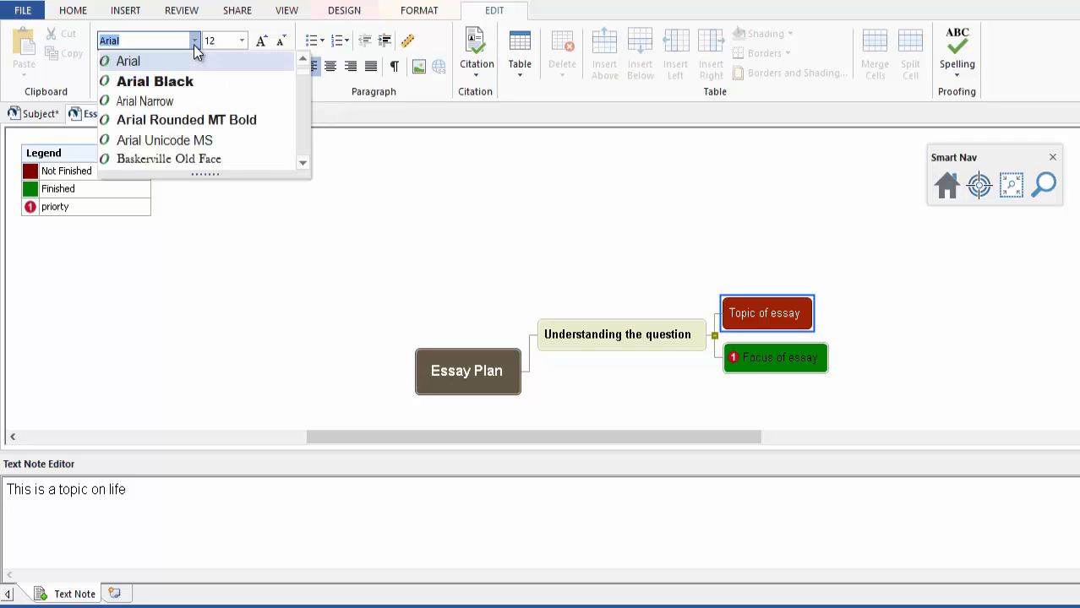
click(248, 28)
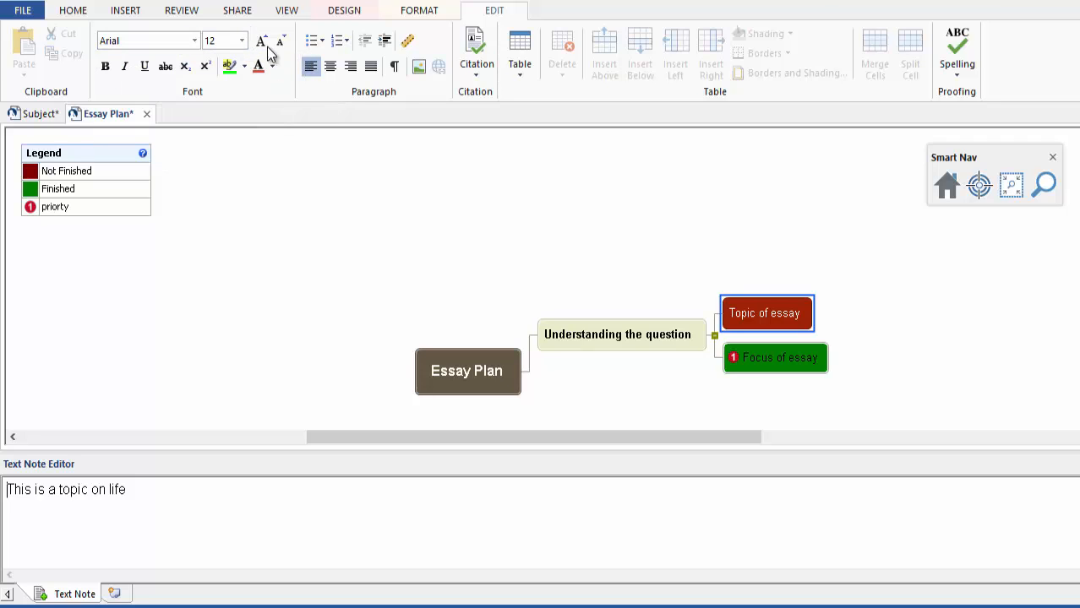
click(321, 42)
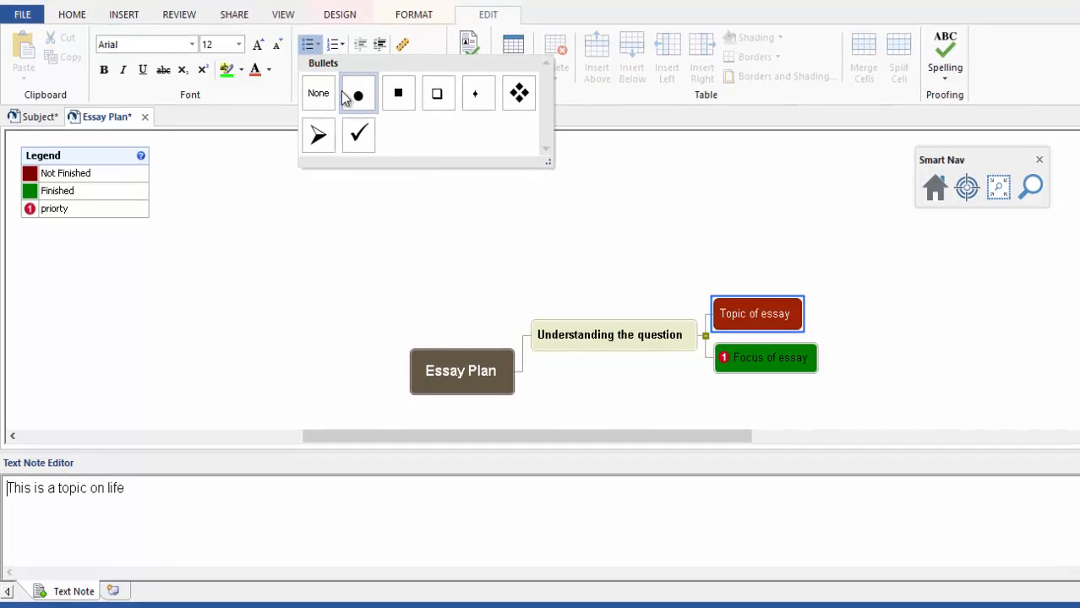
click(361, 89)
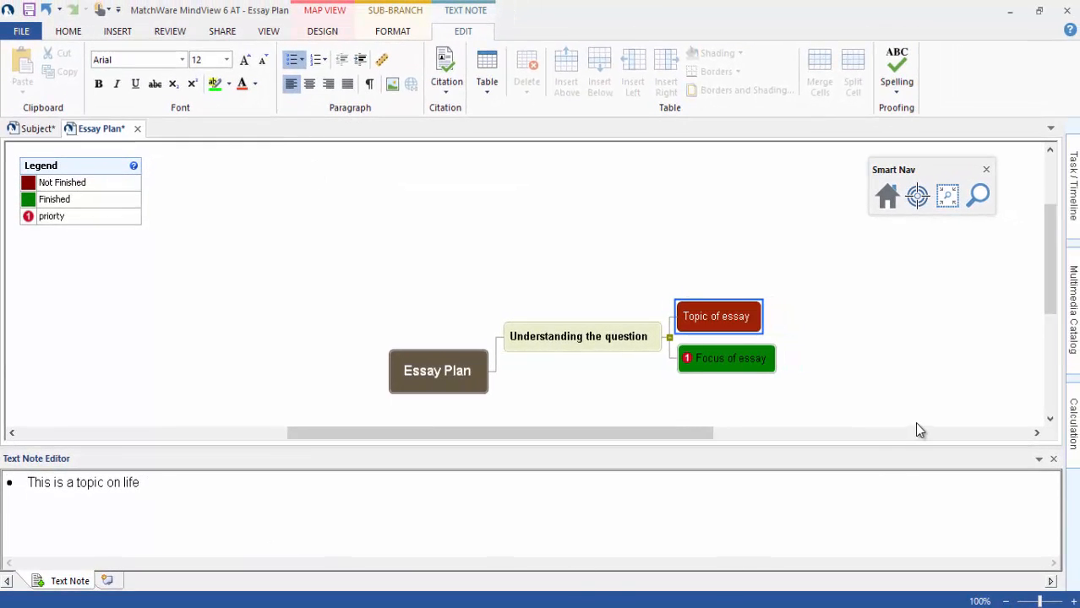
click(1053, 460)
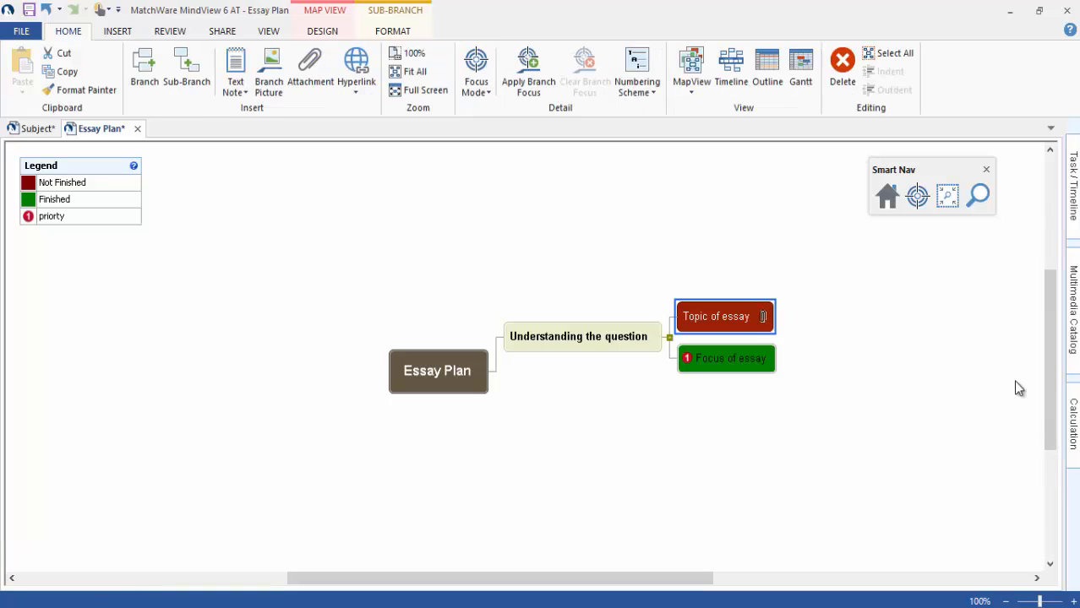
click(721, 362)
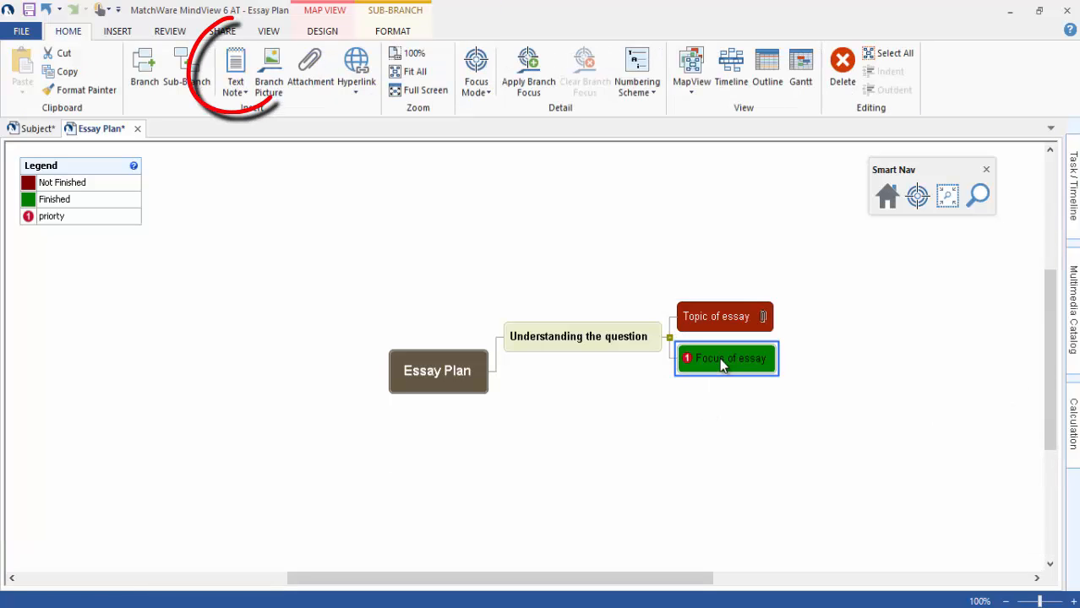
click(235, 72)
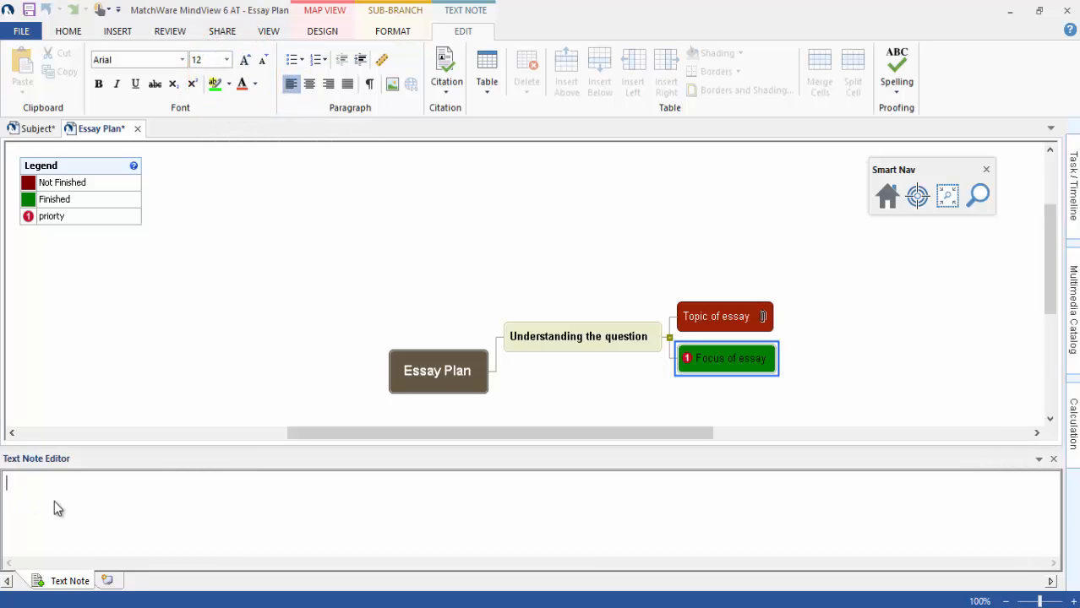
click(1054, 461)
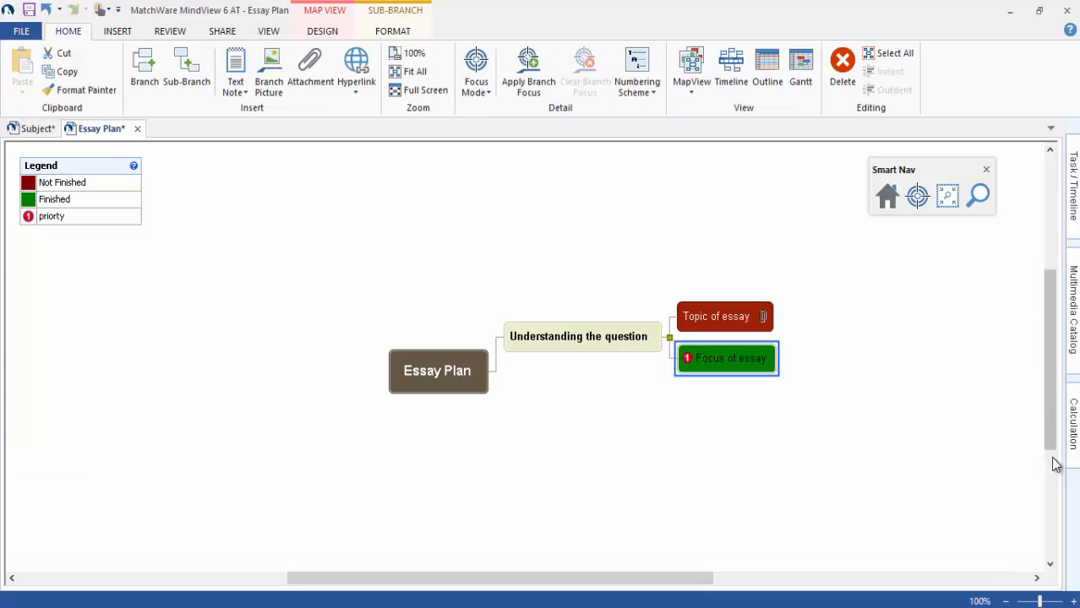
Step: Insert a new branch under the Essay Plan root and name it Research
click(429, 387)
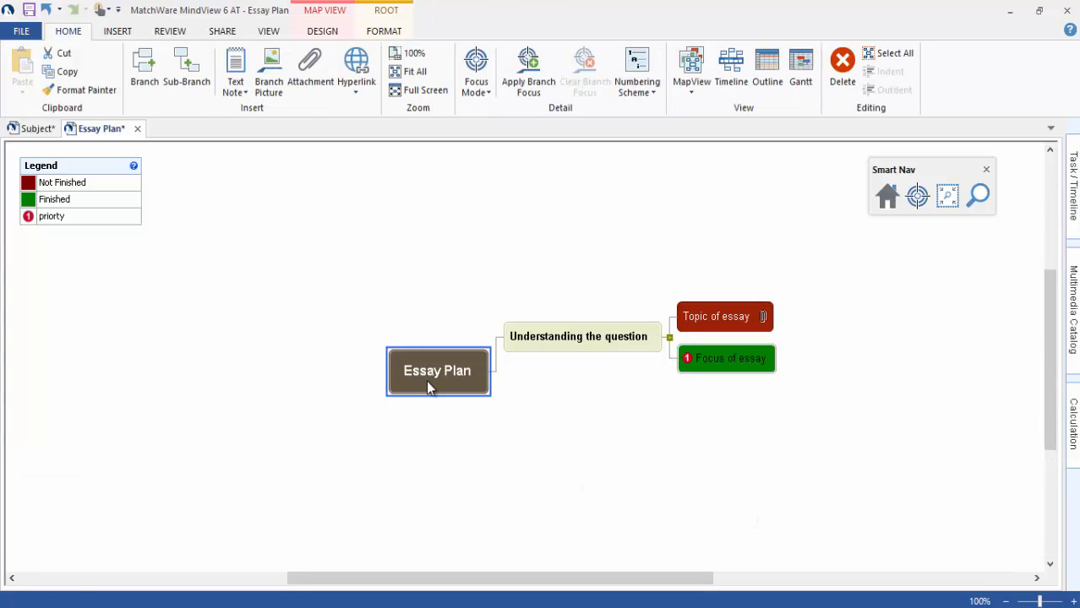
right_click(475, 383)
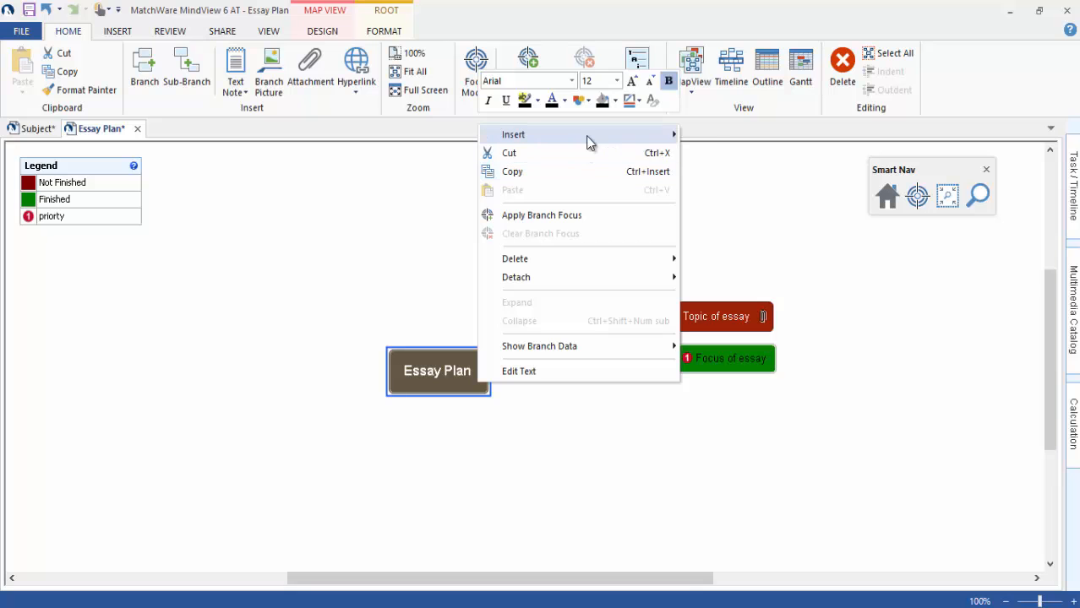
mouse_move(591, 137)
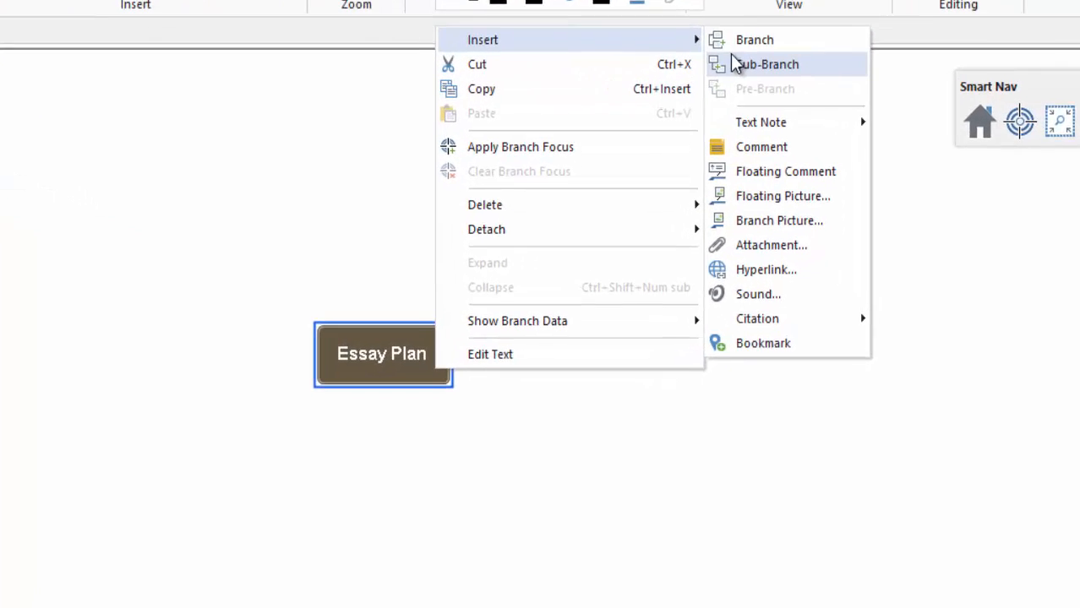
click(743, 117)
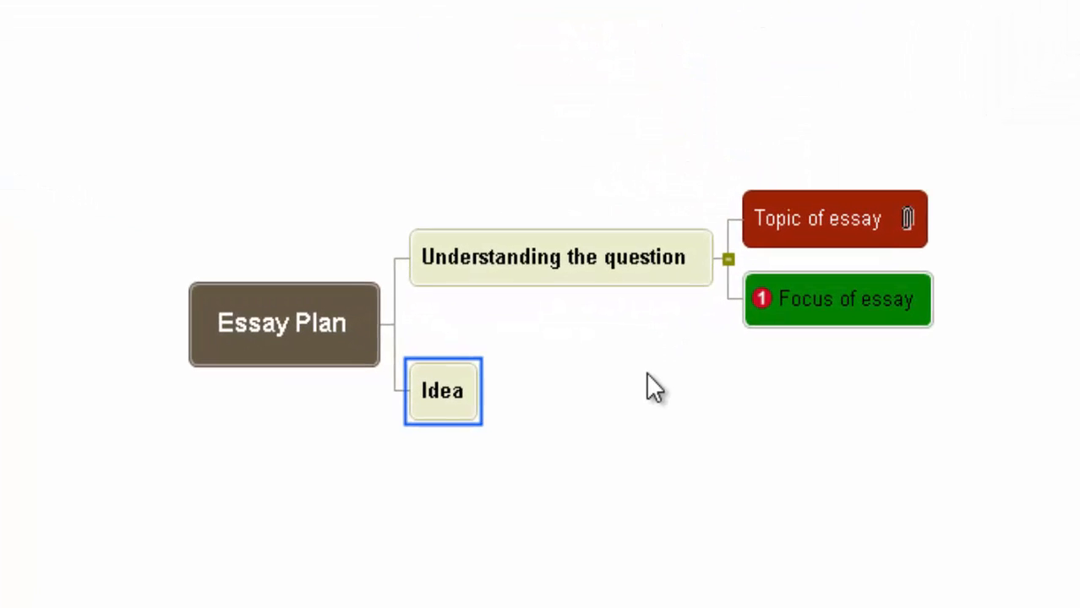
text(Resear)
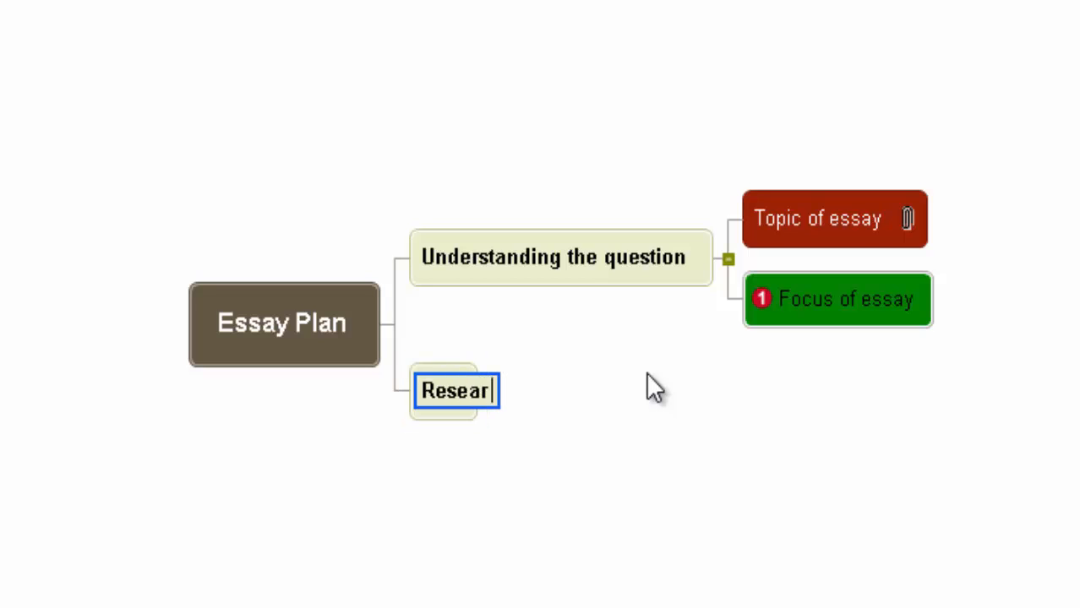
text(ch)
click(577, 442)
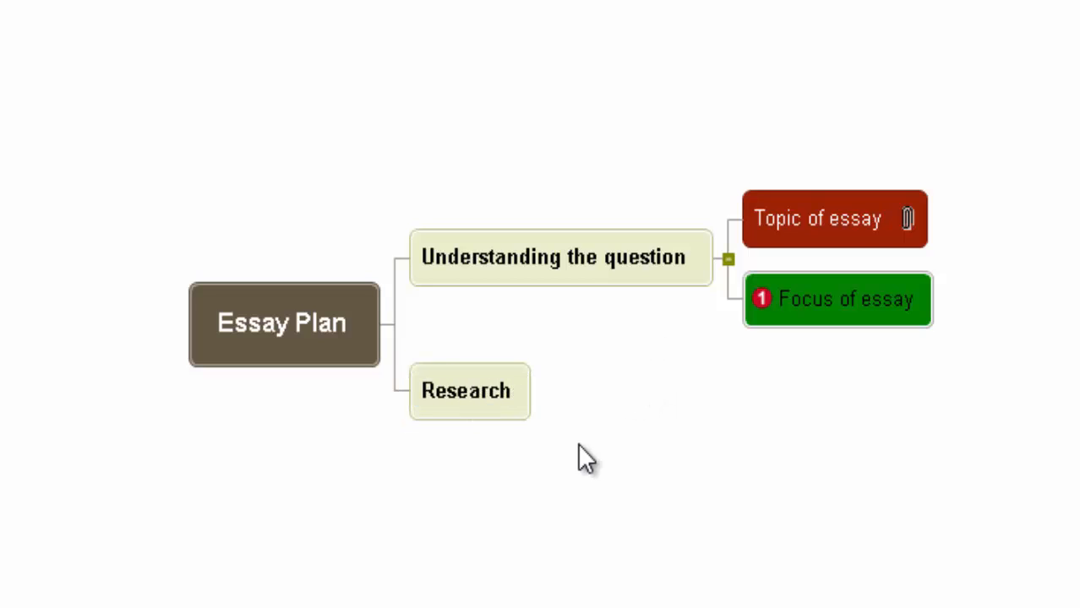
Step: Add a sub-branch named Web to the Research branch
click(508, 404)
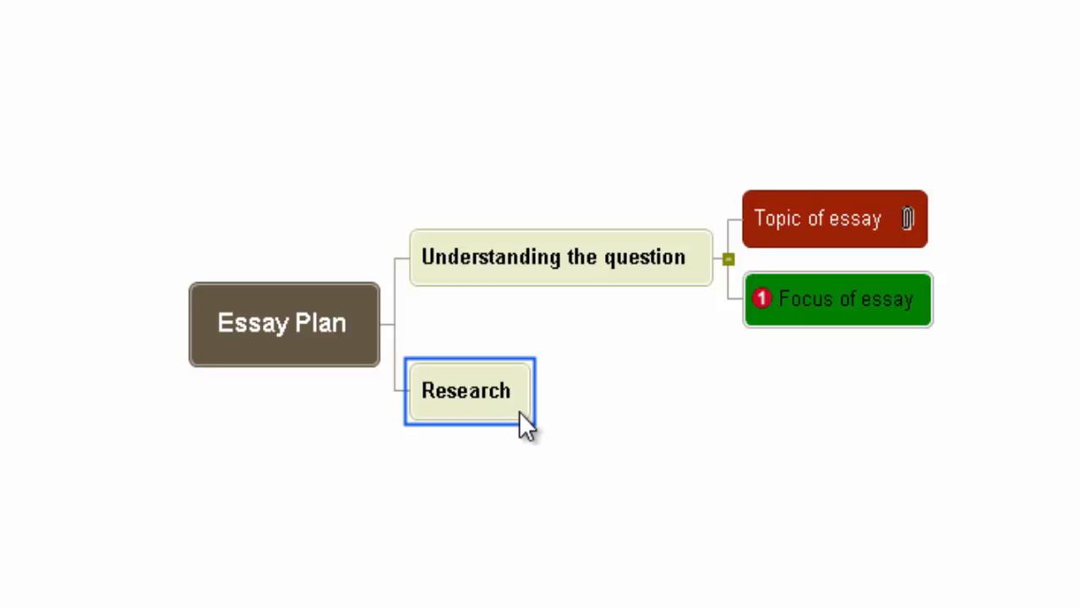
key(Insert)
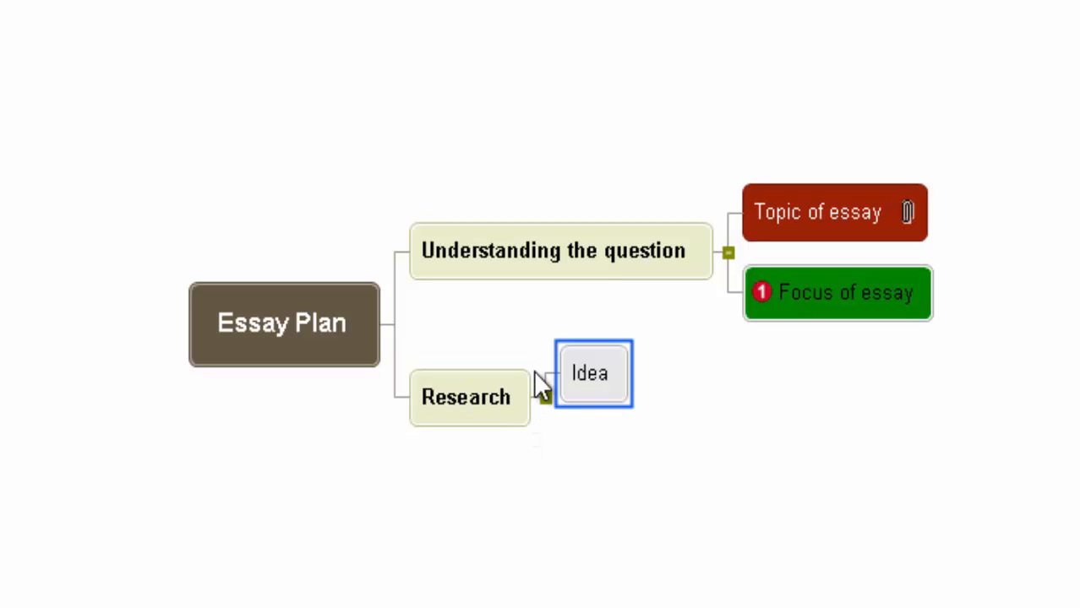
text(Web)
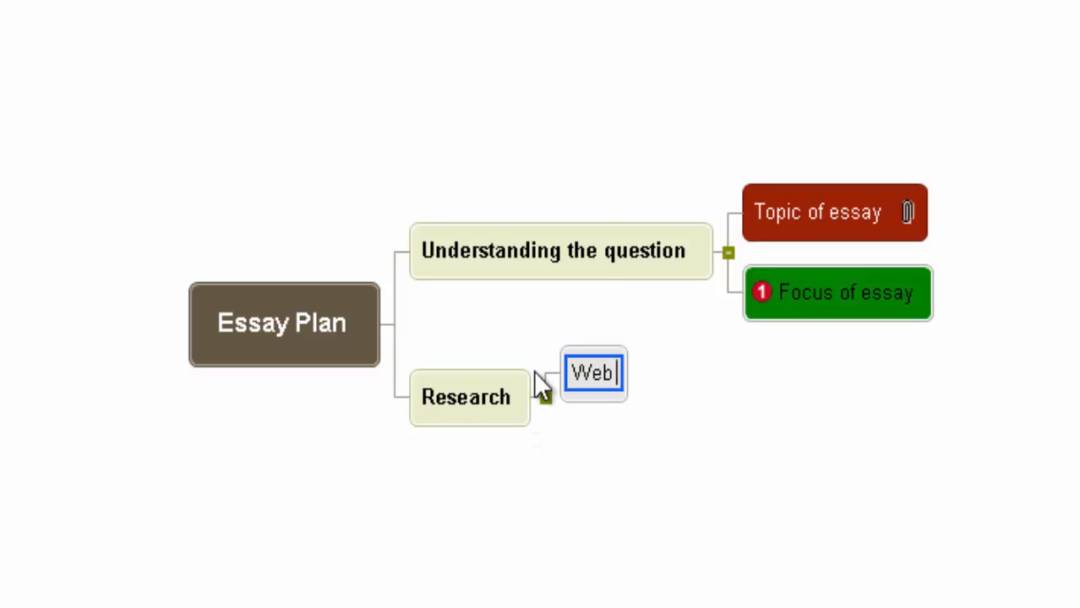
click(591, 438)
Step: Select the Web branch, switch to Chrome, search Google for "bbc news" and open the BBC News home page
click(595, 393)
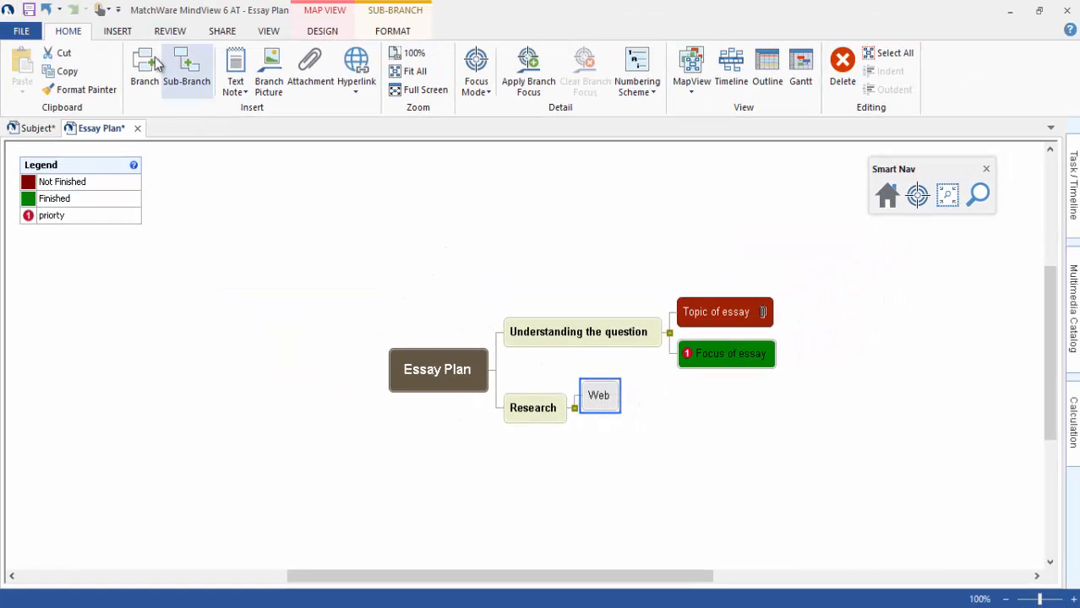
click(123, 35)
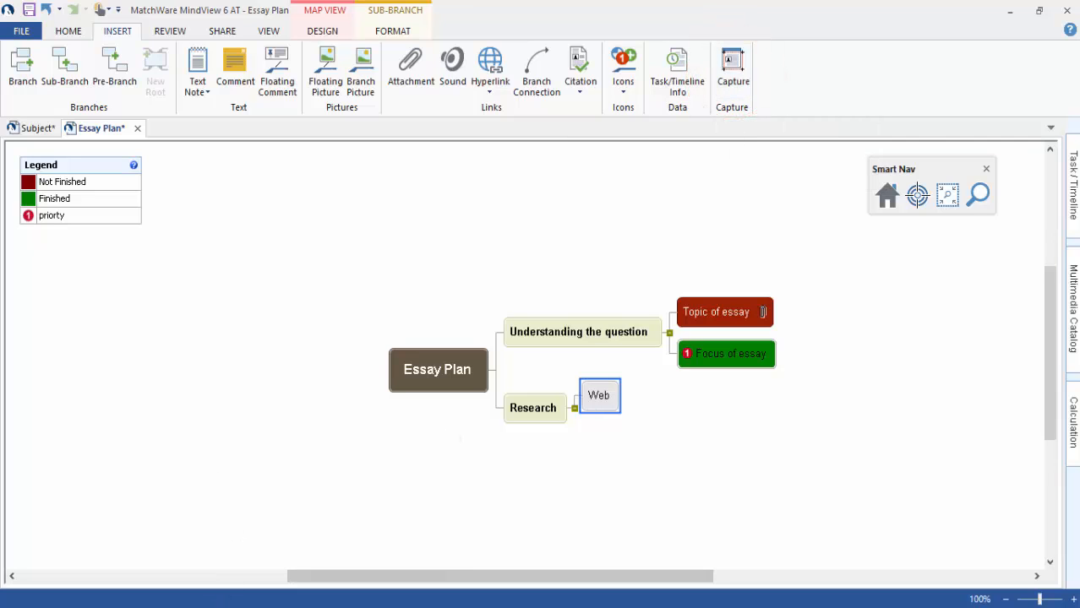
click(216, 607)
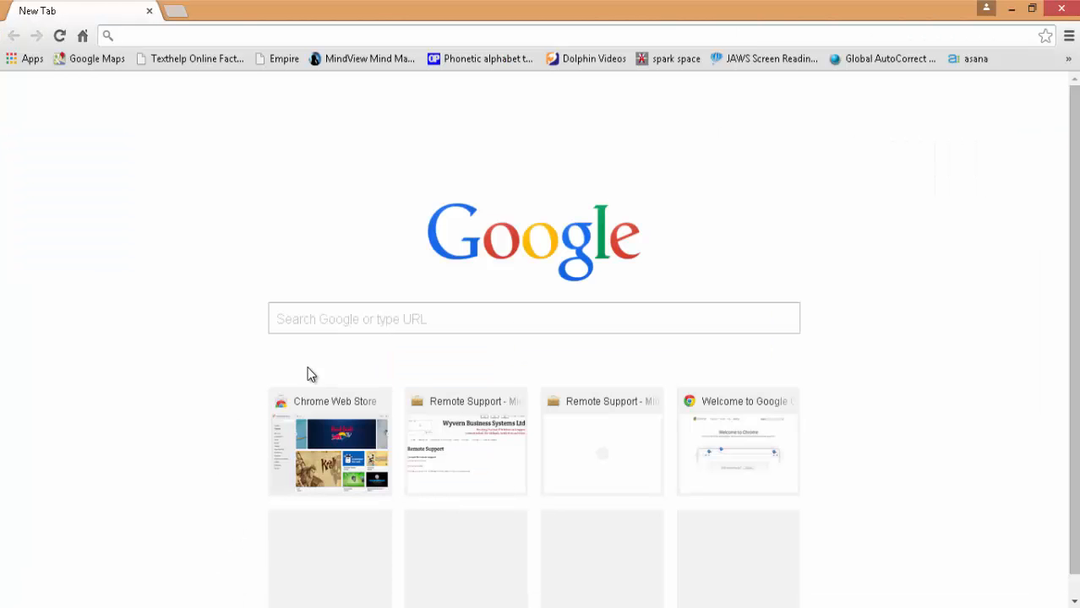
click(299, 317)
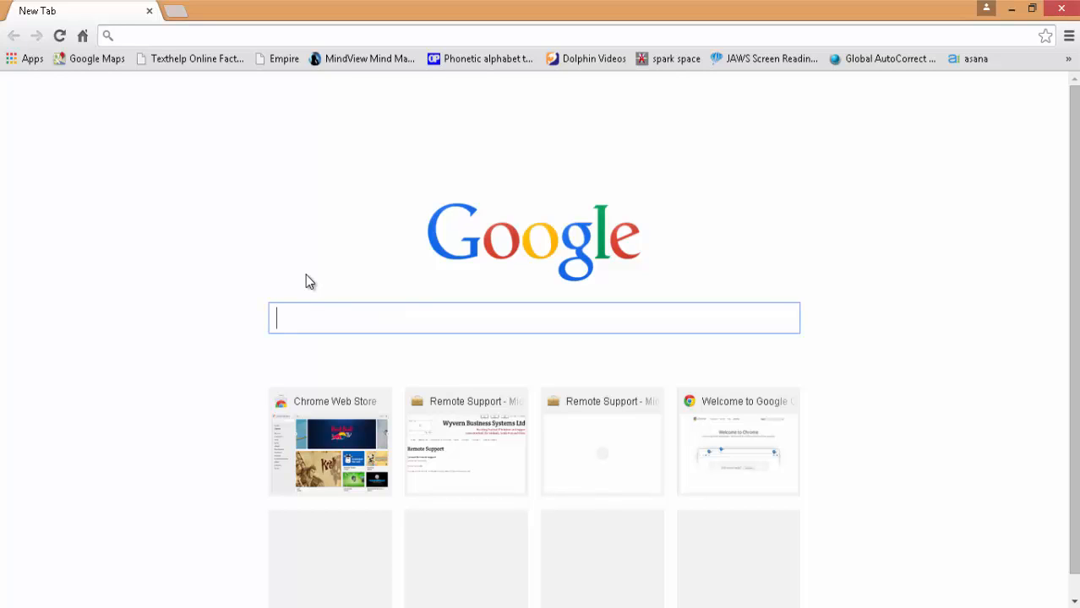
text(bbc news)
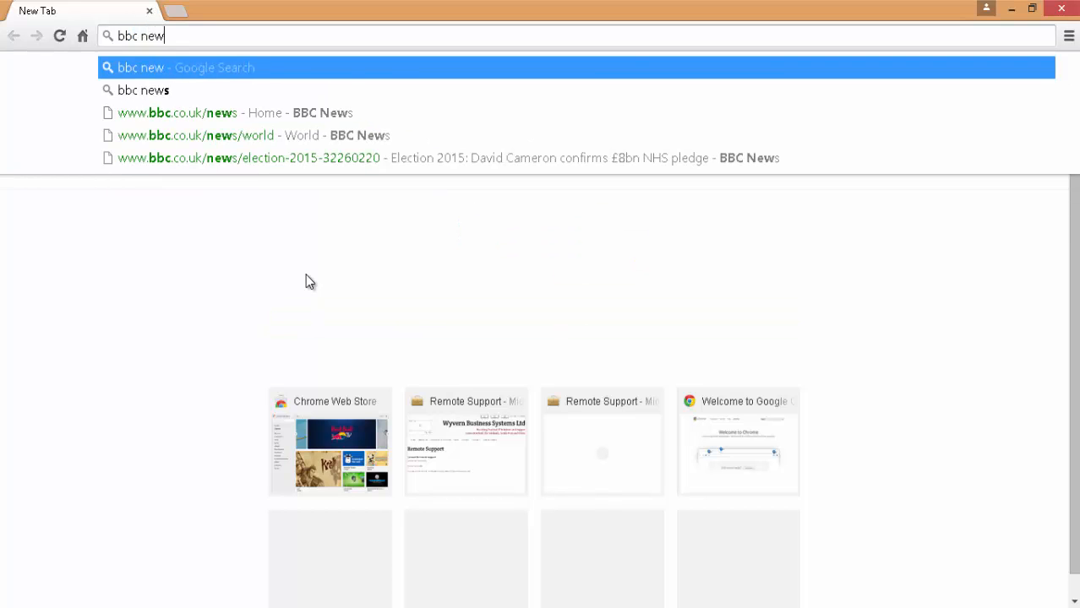
key(Return)
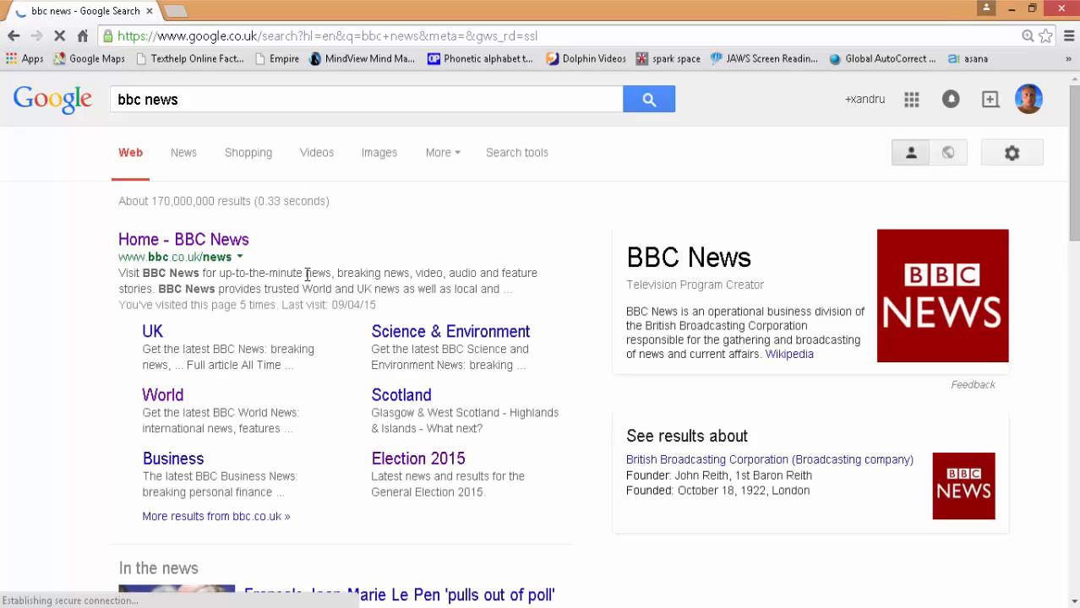
click(207, 244)
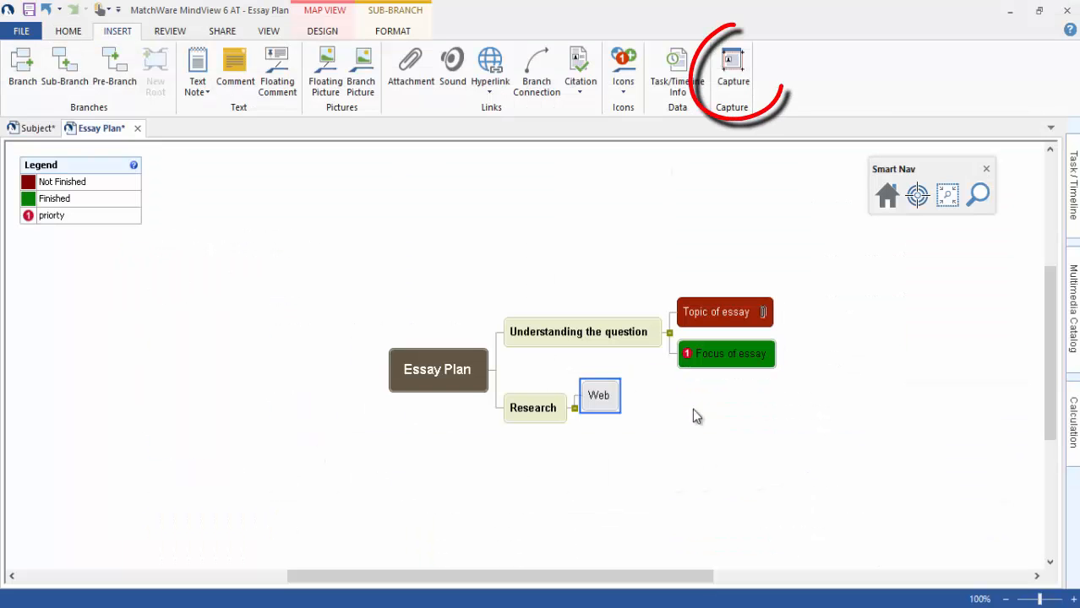
Step: Start MindView's Capture tool for the Web branch over the BBC News page and choose text capture
click(729, 81)
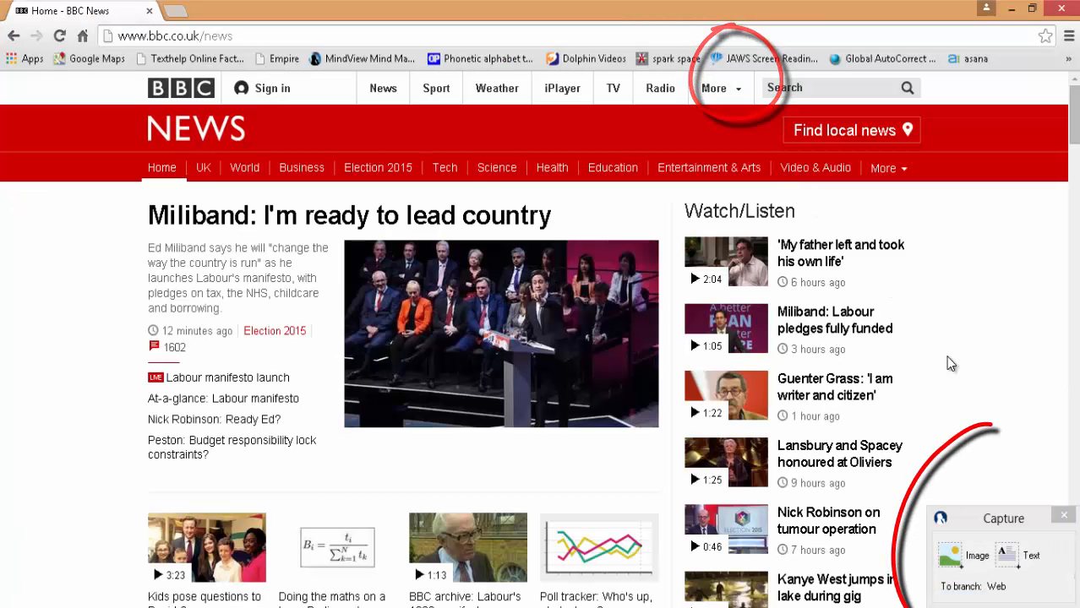
click(957, 513)
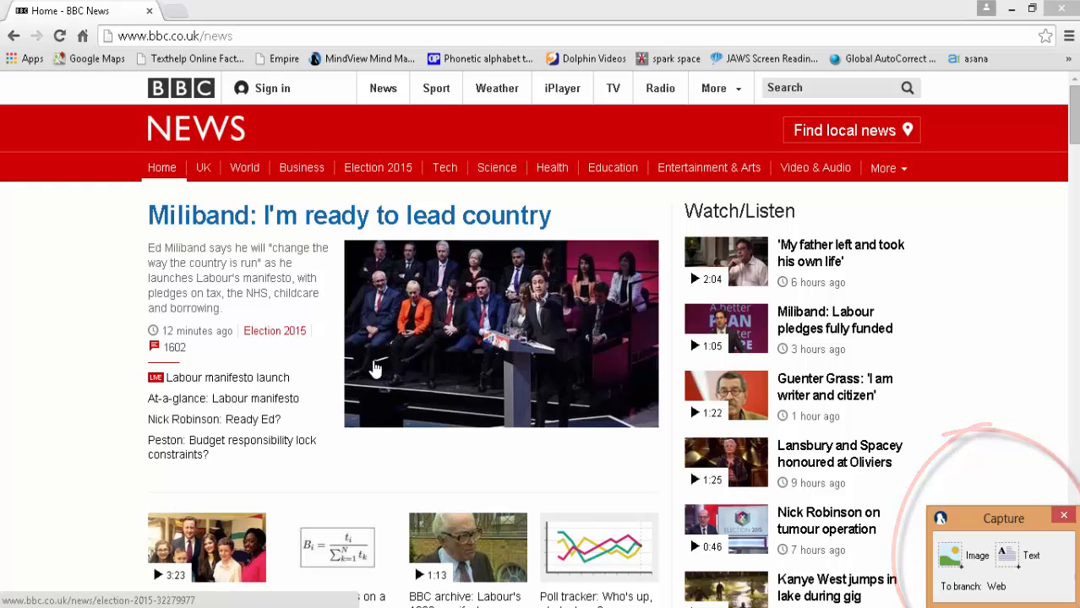
click(1018, 558)
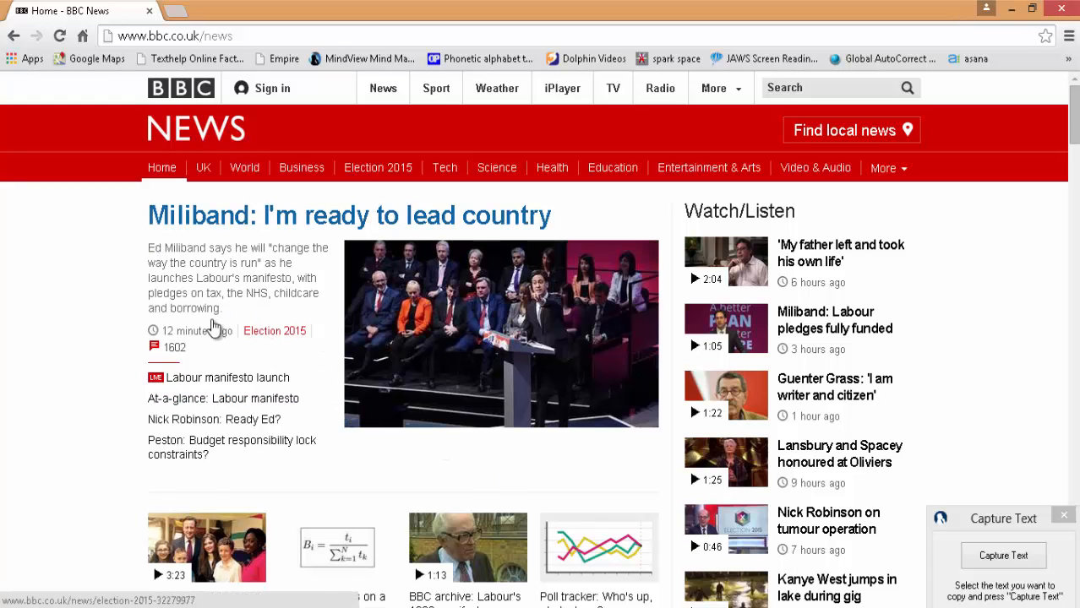
Step: Open the BBC Magazine article about women on banknotes and capture the paragraph starting "American bills have portraits"
scroll(211, 326, down, 6)
scroll(237, 406, down, 13)
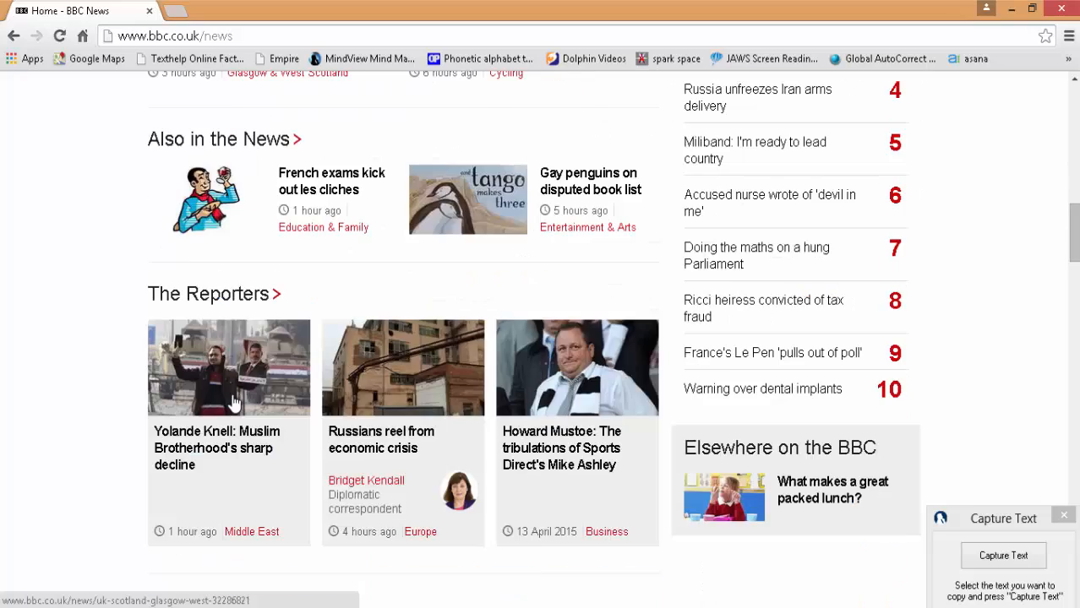
click(253, 308)
scroll(200, 298, down, 7)
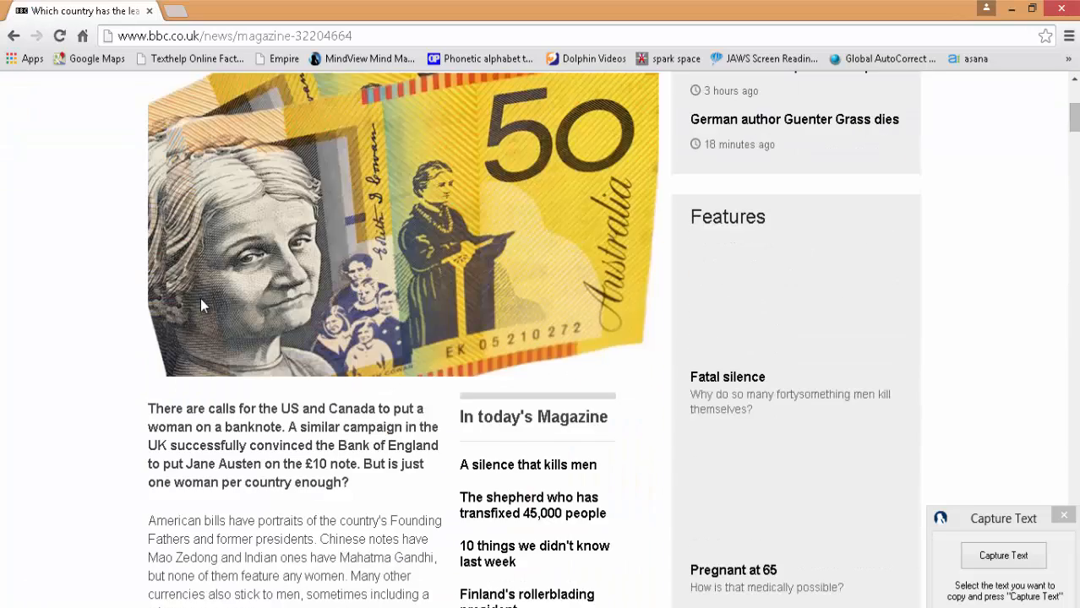
drag(156, 270, 284, 353)
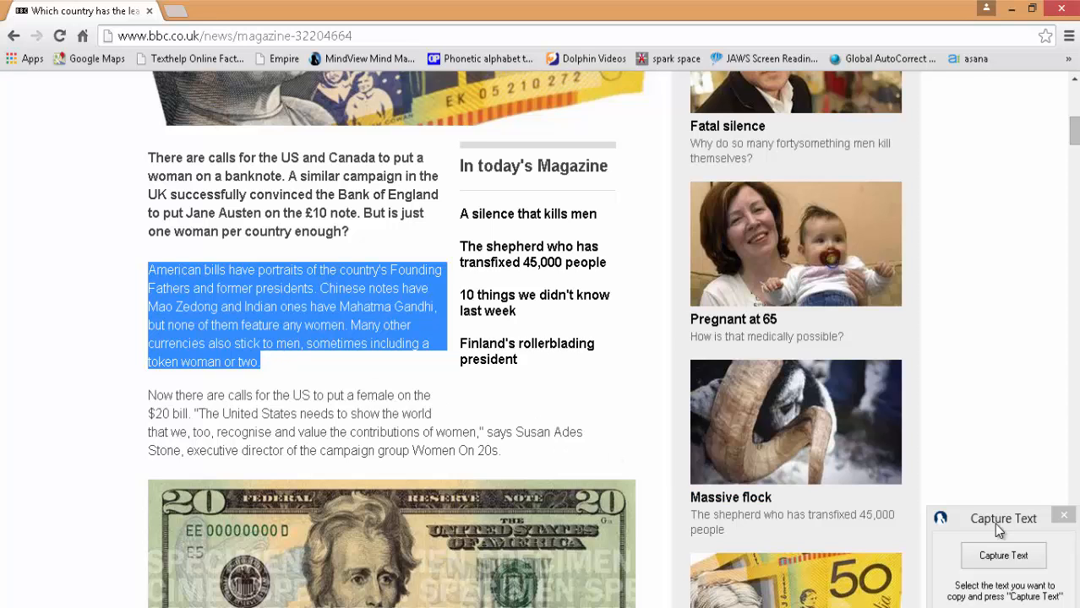
click(1003, 554)
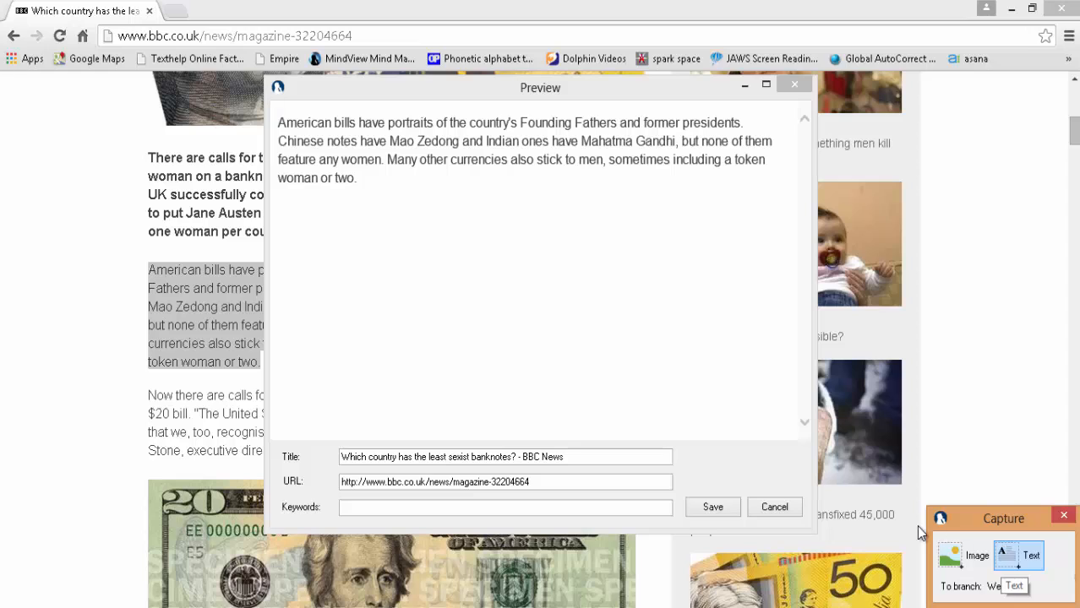
Step: Save the captured text to the Web branch with its default title and URL, and open the attached note
click(583, 459)
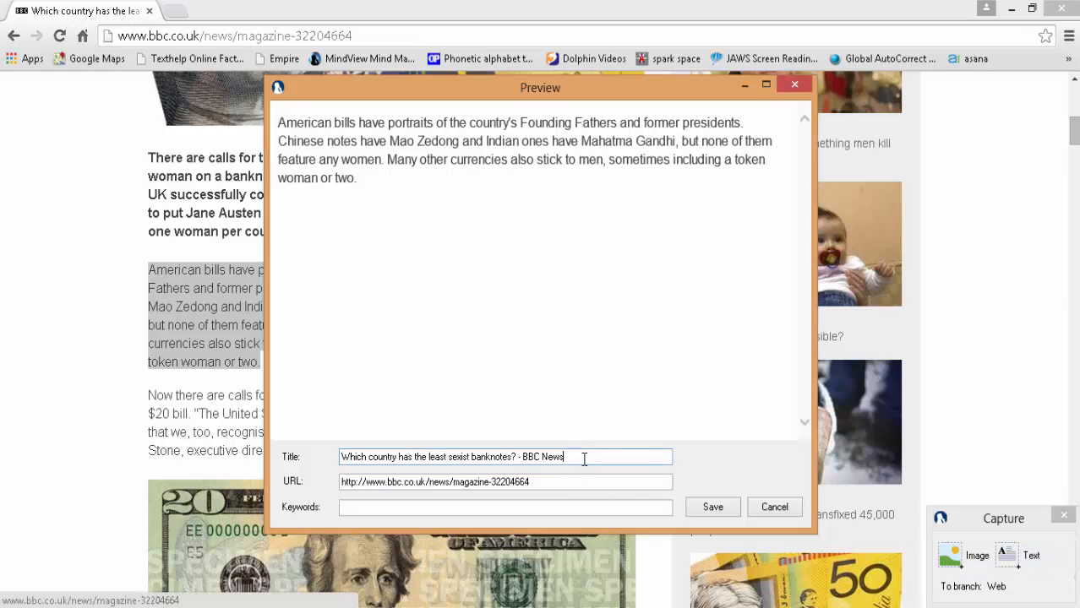
click(558, 480)
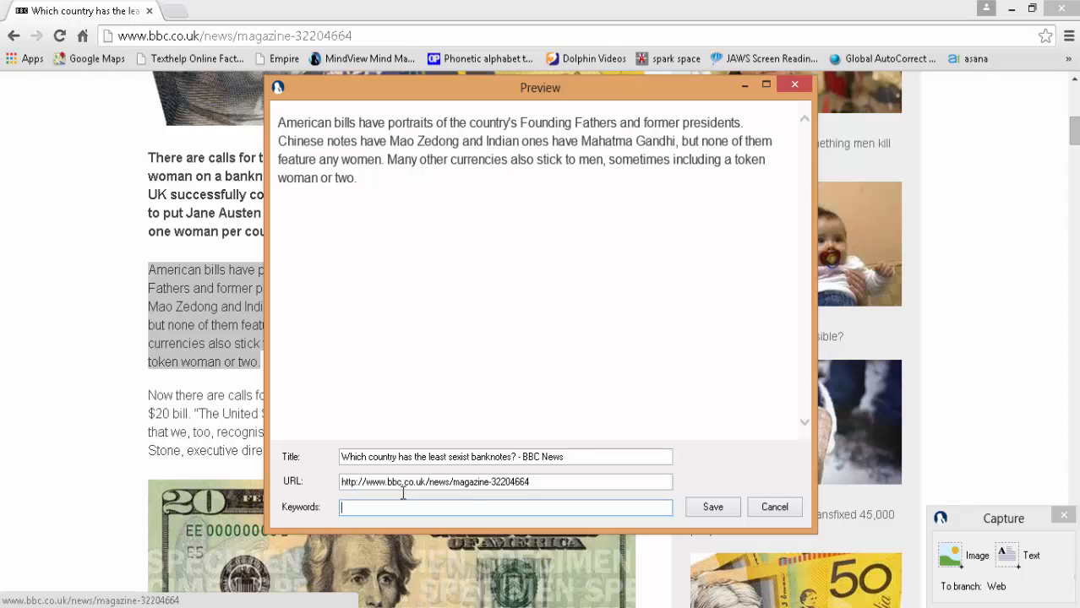
click(700, 509)
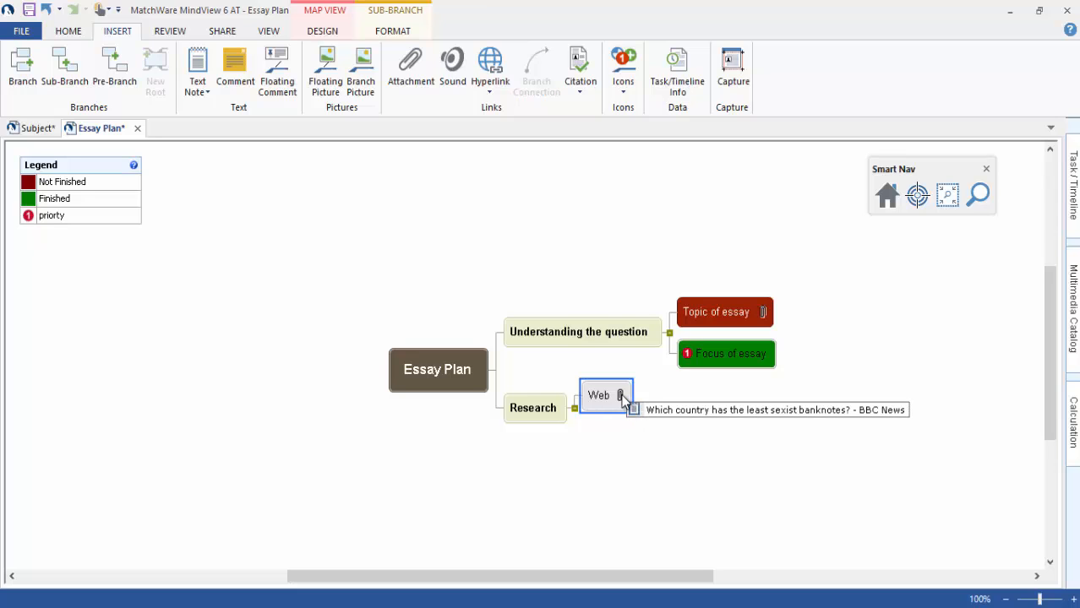
click(649, 409)
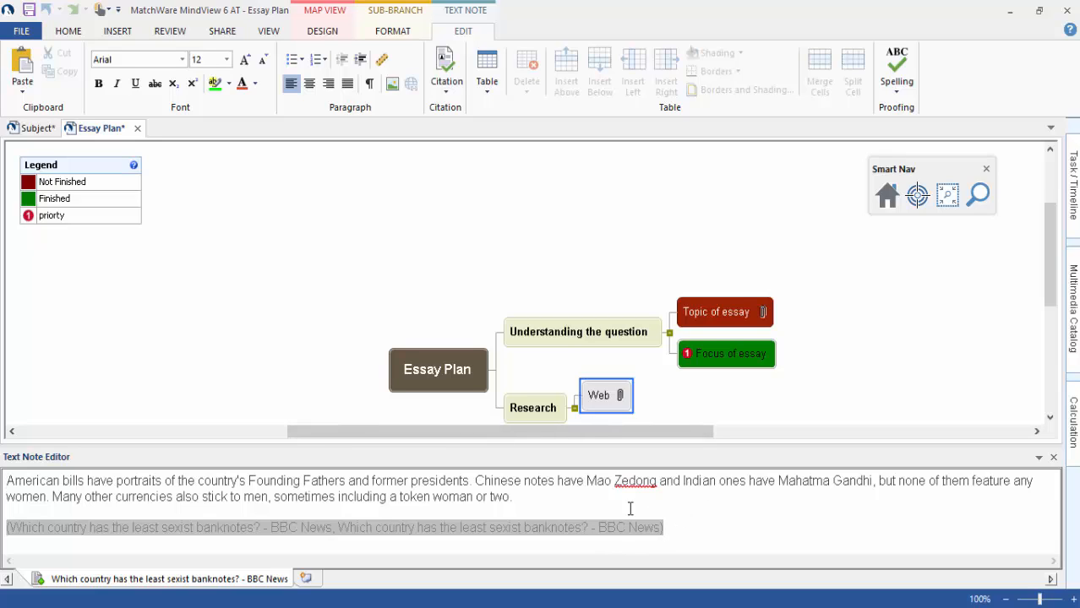
Step: Review the captured paragraph and the citation below it in the Web branch's note, and close the note editor
drag(540, 493, 29, 474)
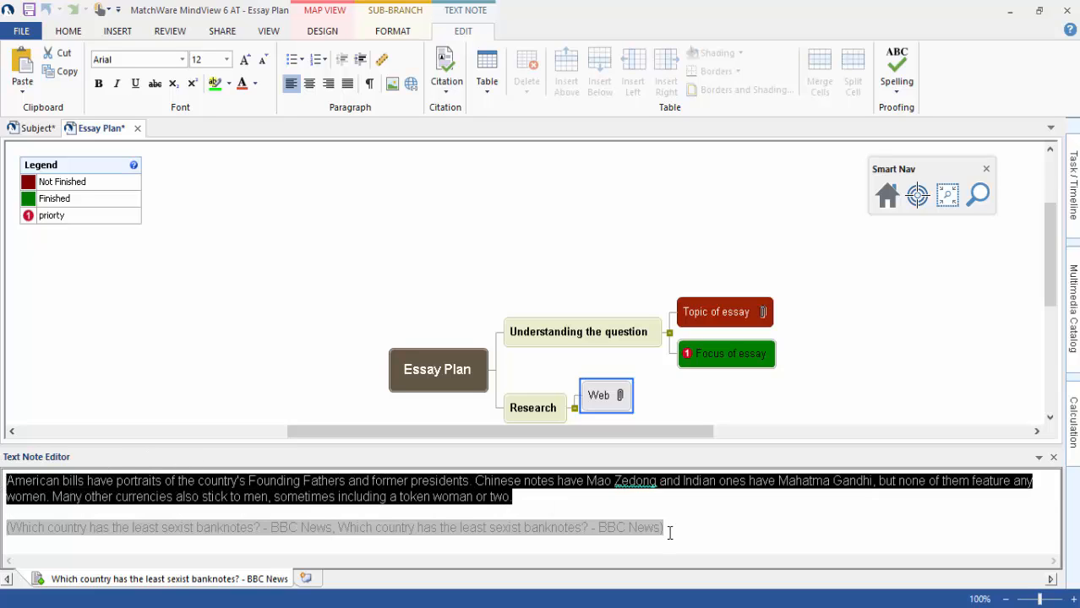
click(669, 530)
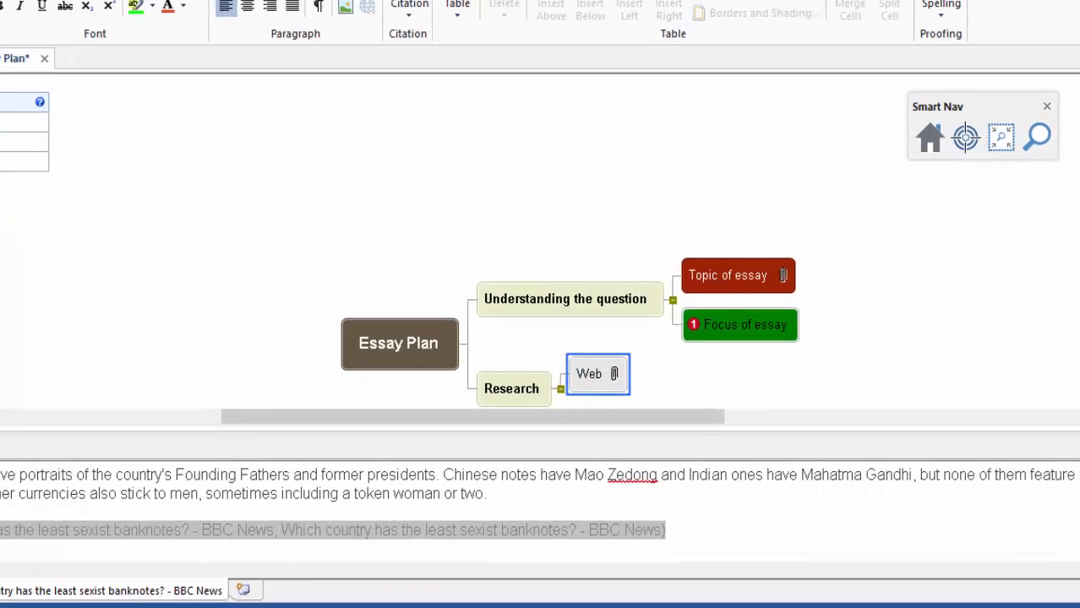
click(1079, 446)
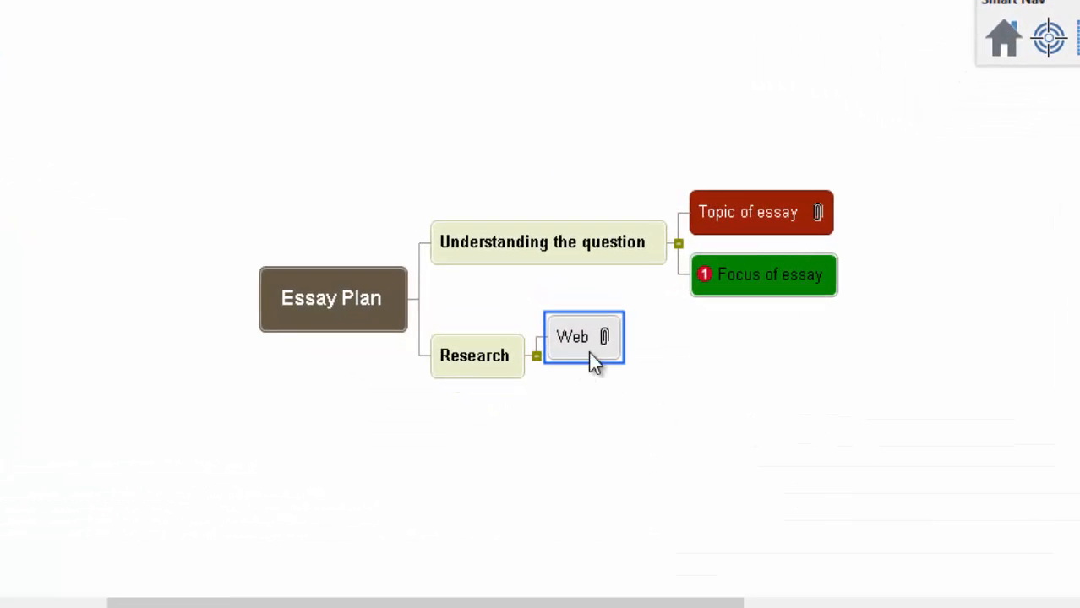
Step: Open the citation source manager from the BBC News text note attached to the Web branch
mouse_move(621, 376)
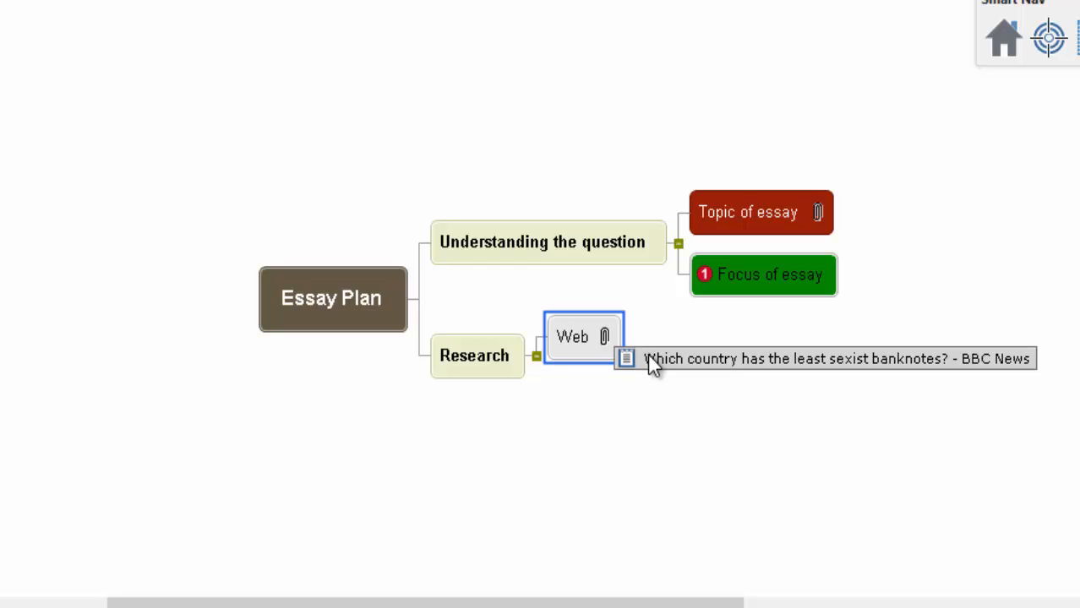
right_click(649, 356)
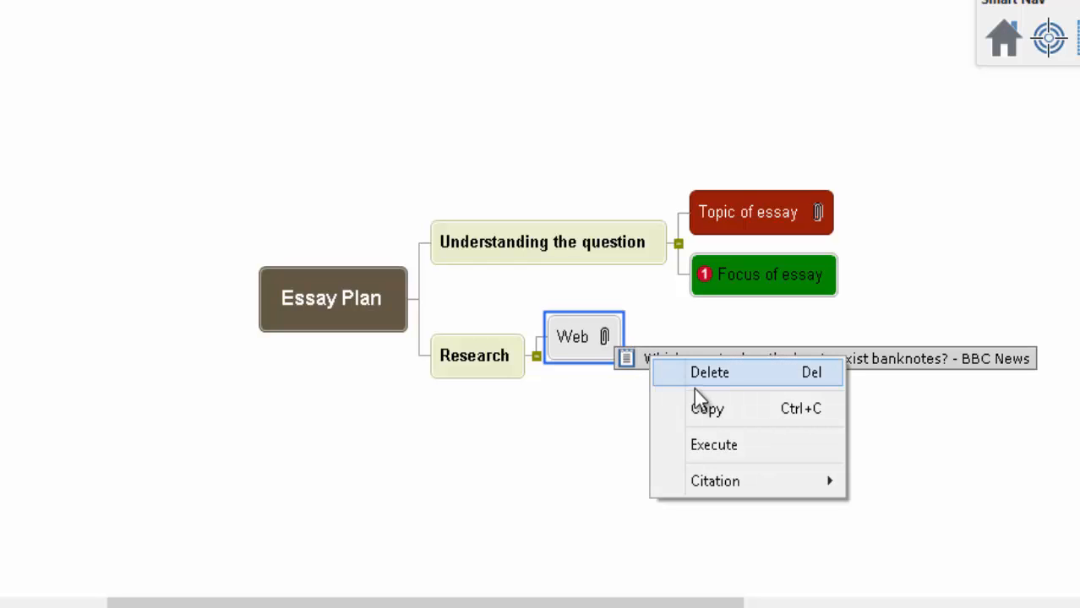
mouse_move(740, 480)
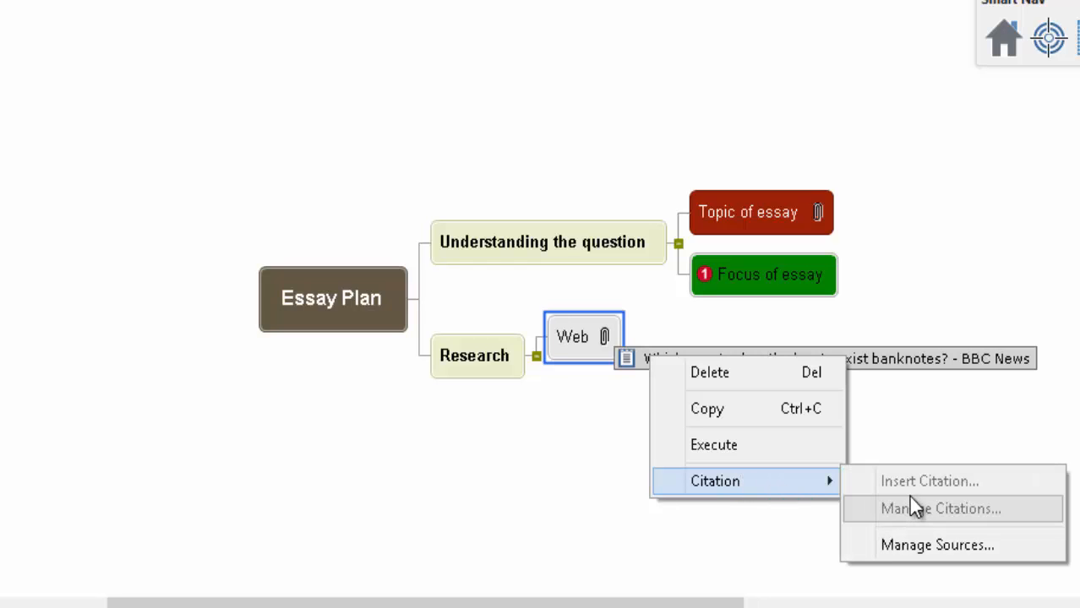
click(912, 543)
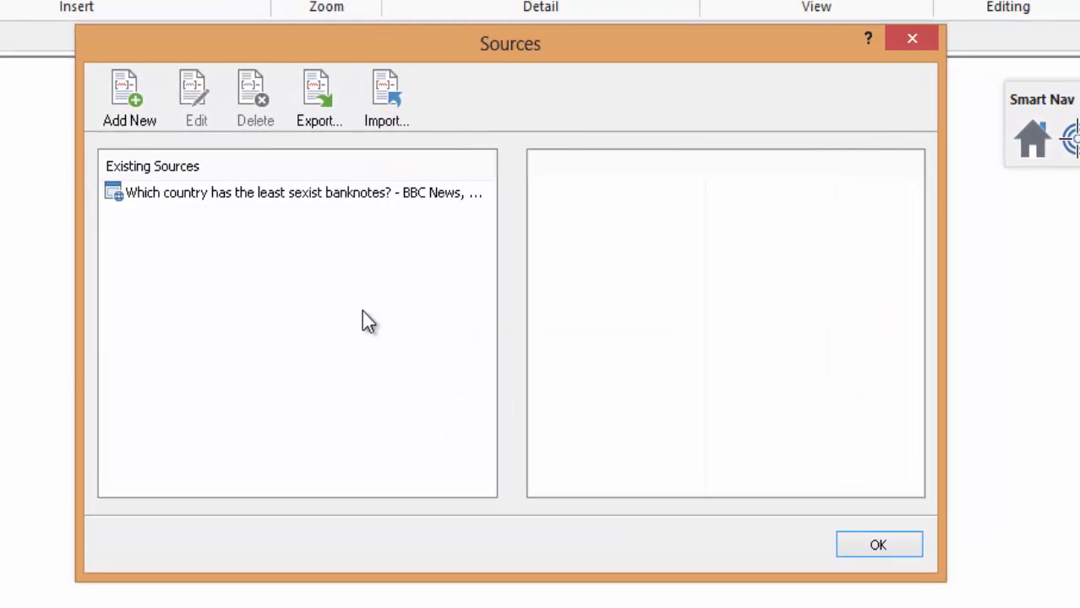
Step: Examine the standard and advanced fields of the BBC News banknotes source, including its access date, and close the source manager
click(282, 194)
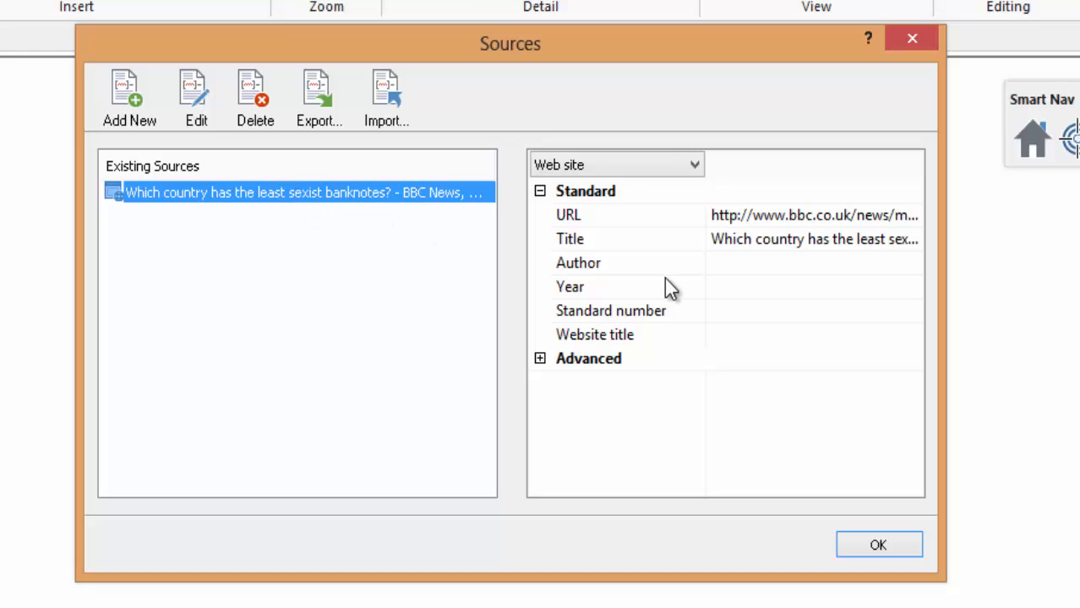
click(732, 290)
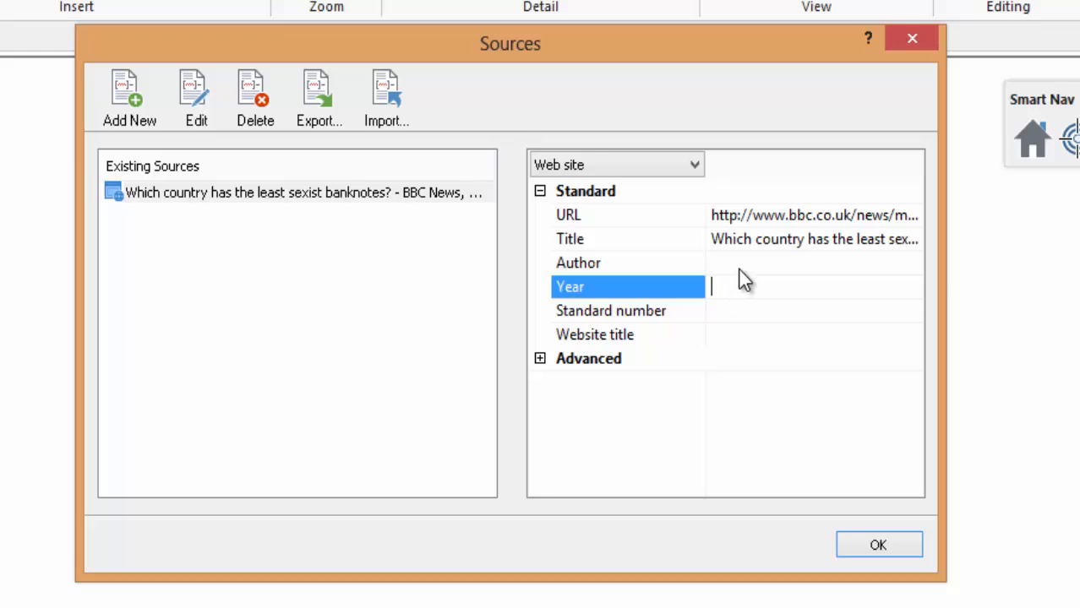
click(728, 261)
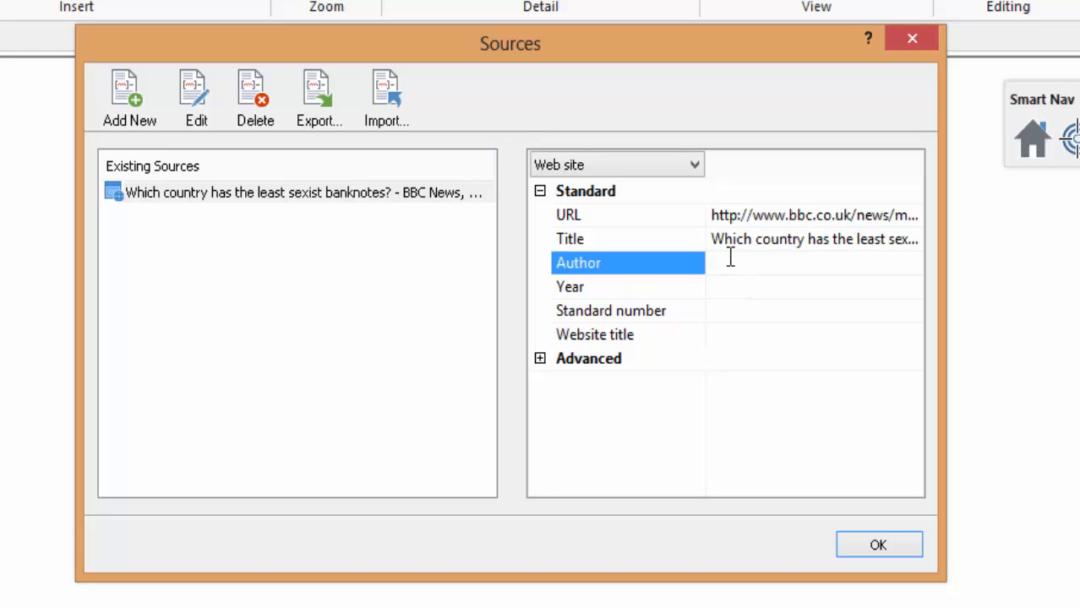
click(728, 301)
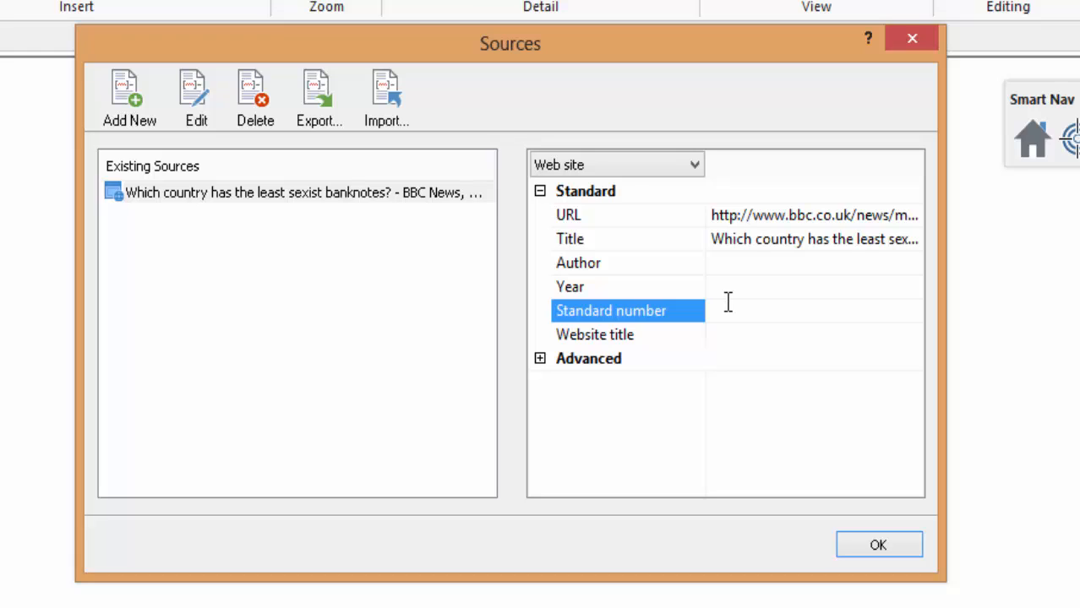
click(720, 336)
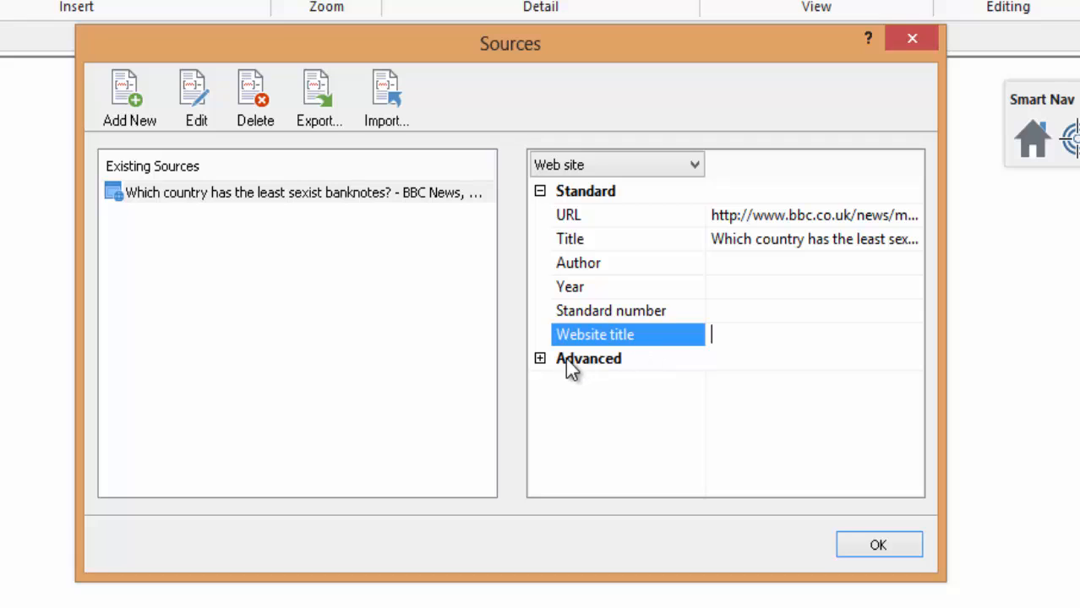
click(536, 357)
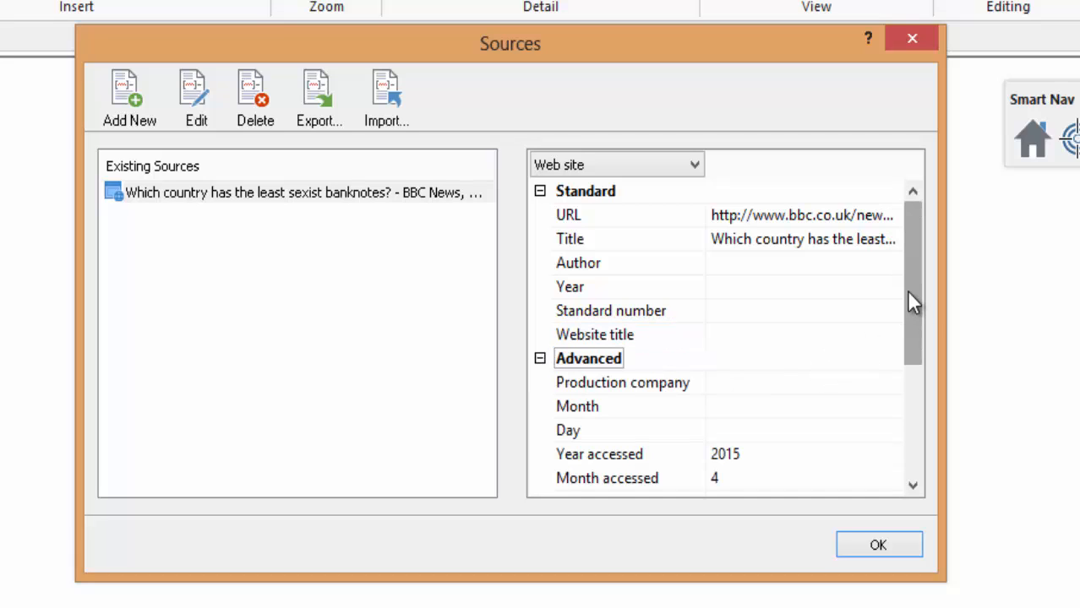
drag(906, 302, 908, 356)
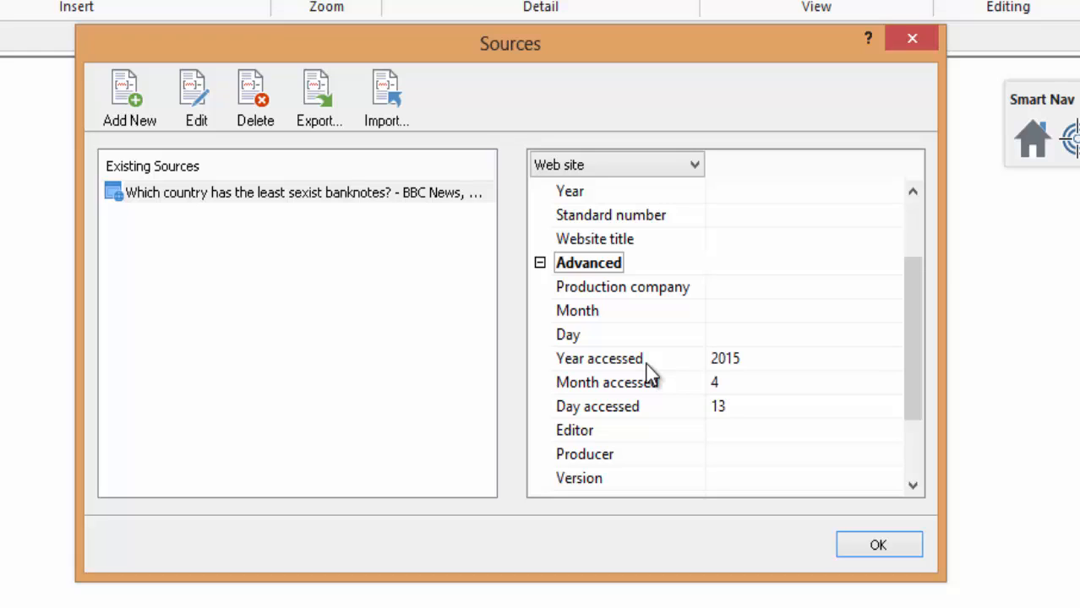
click(291, 196)
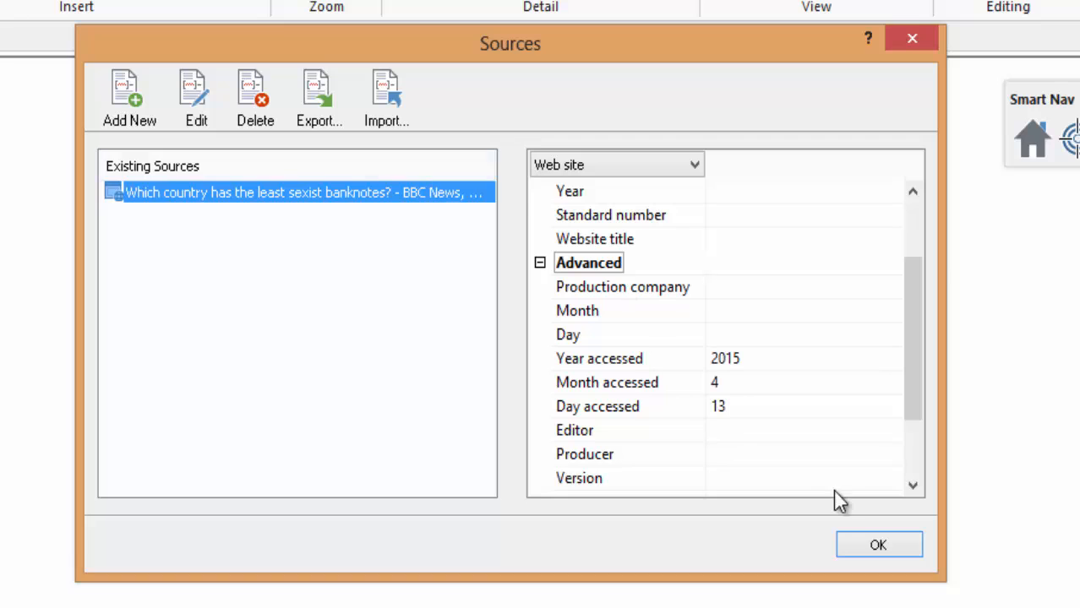
click(876, 545)
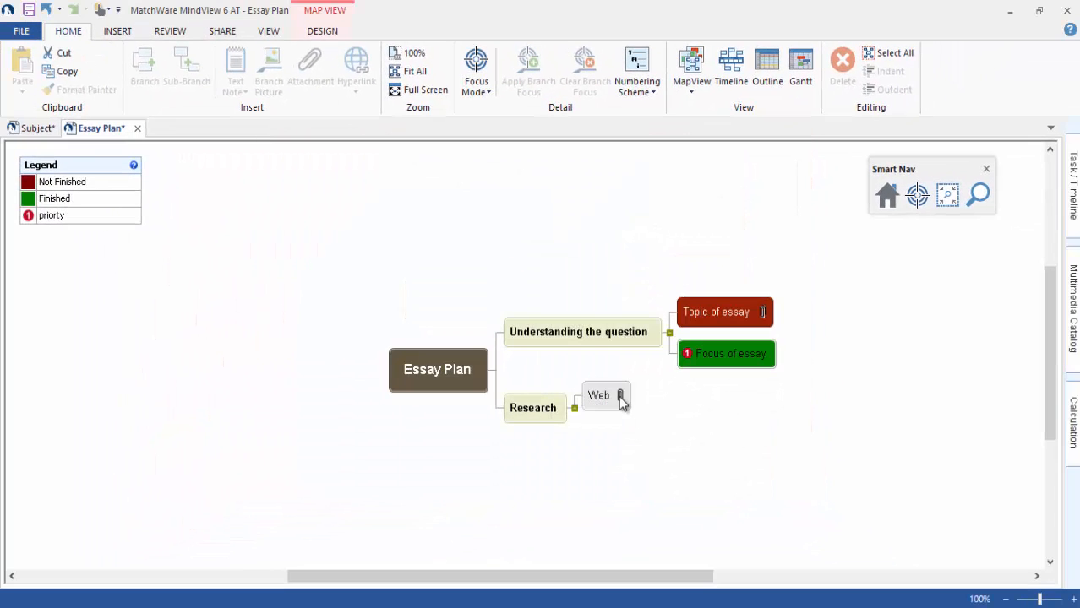
Step: Reopen the text note attached to the Web branch and delete the citation line below the paragraph
click(646, 414)
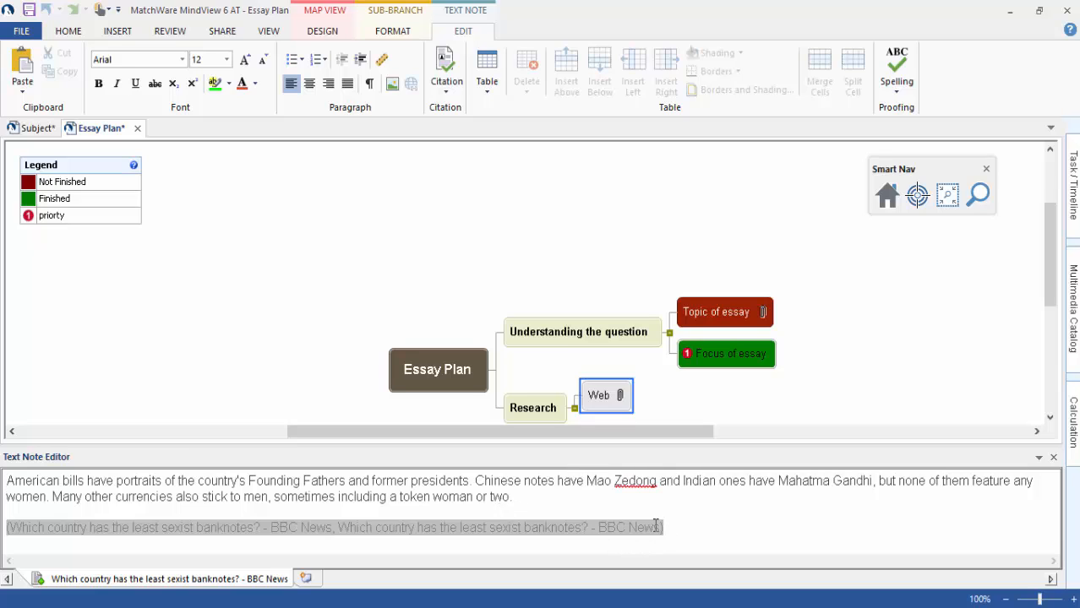
drag(659, 525, 4, 527)
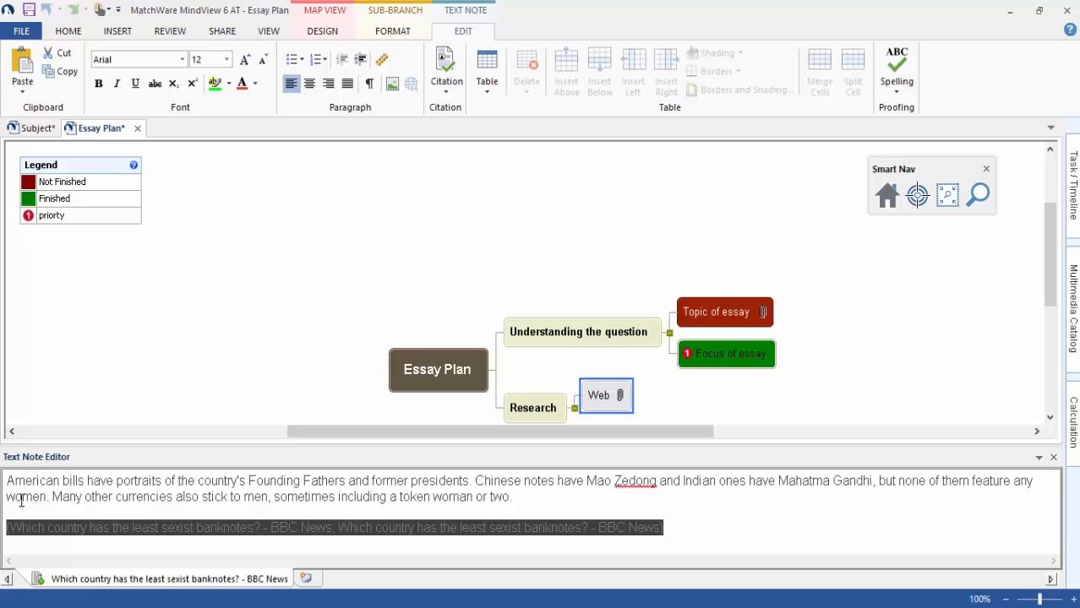
key(Delete)
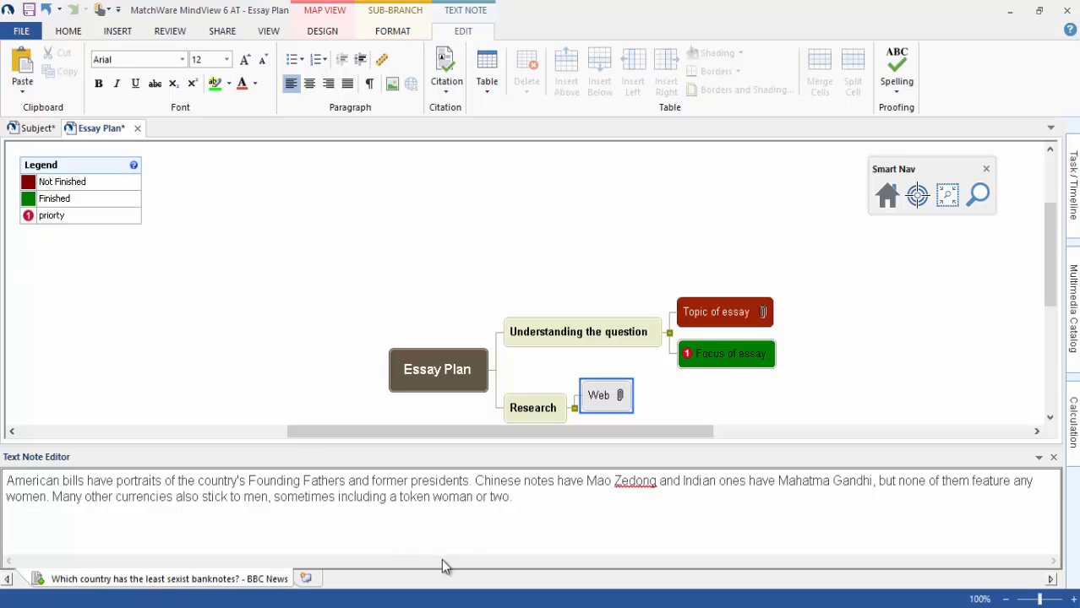
Step: Insert a citation of the existing BBC News banknotes source at the end of the note's paragraph, and close the note editor
click(514, 497)
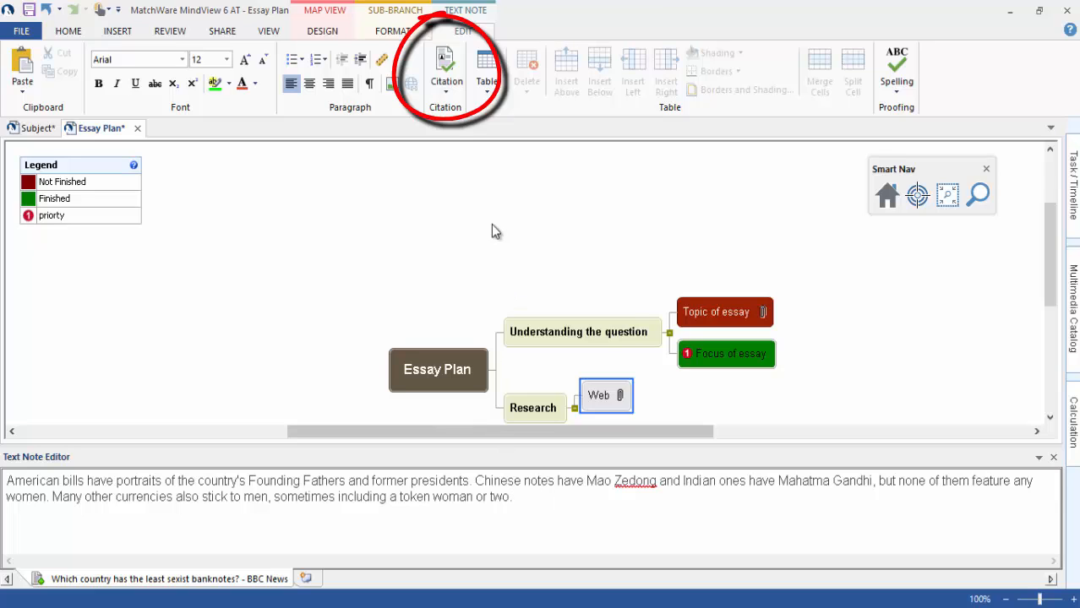
click(445, 94)
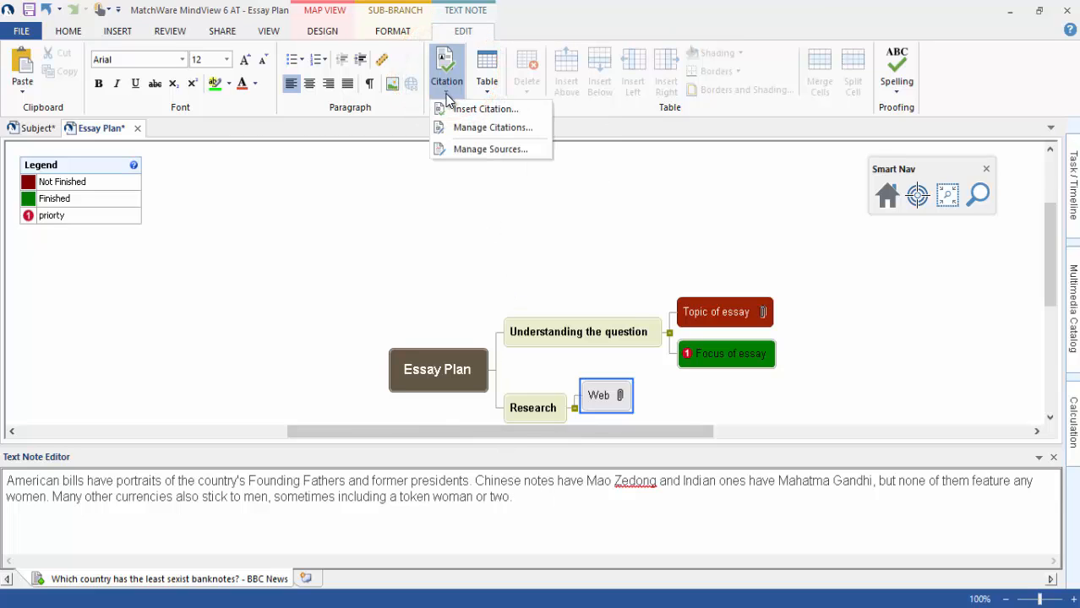
click(452, 110)
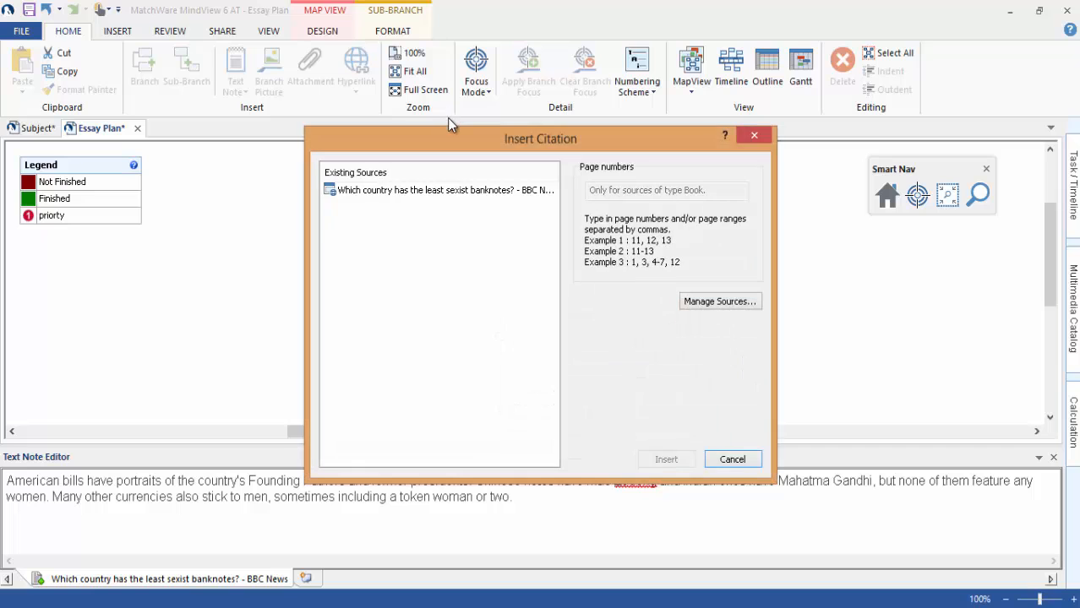
click(457, 191)
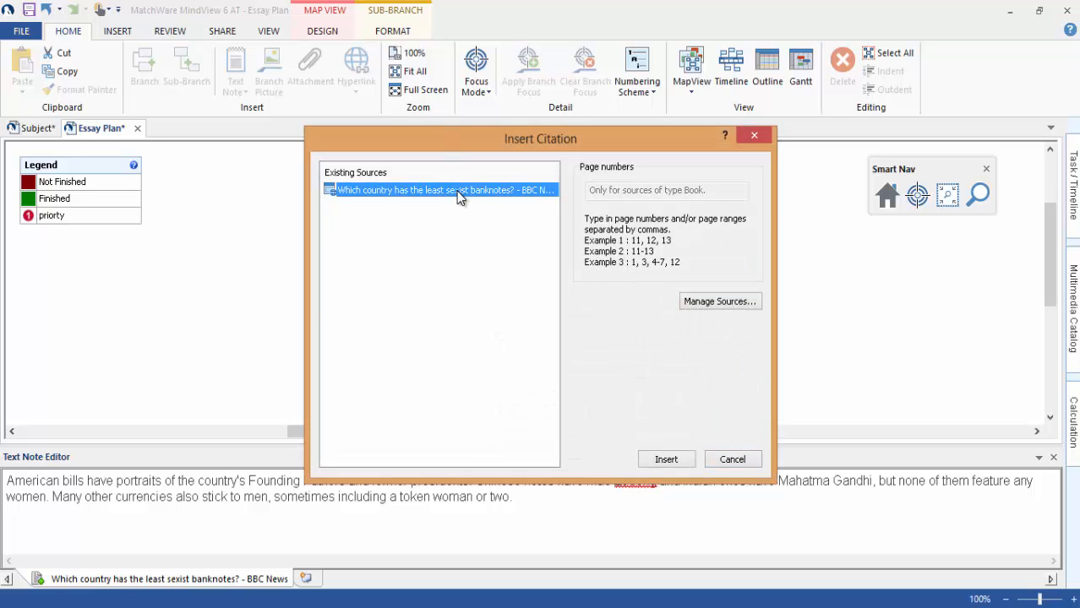
click(673, 465)
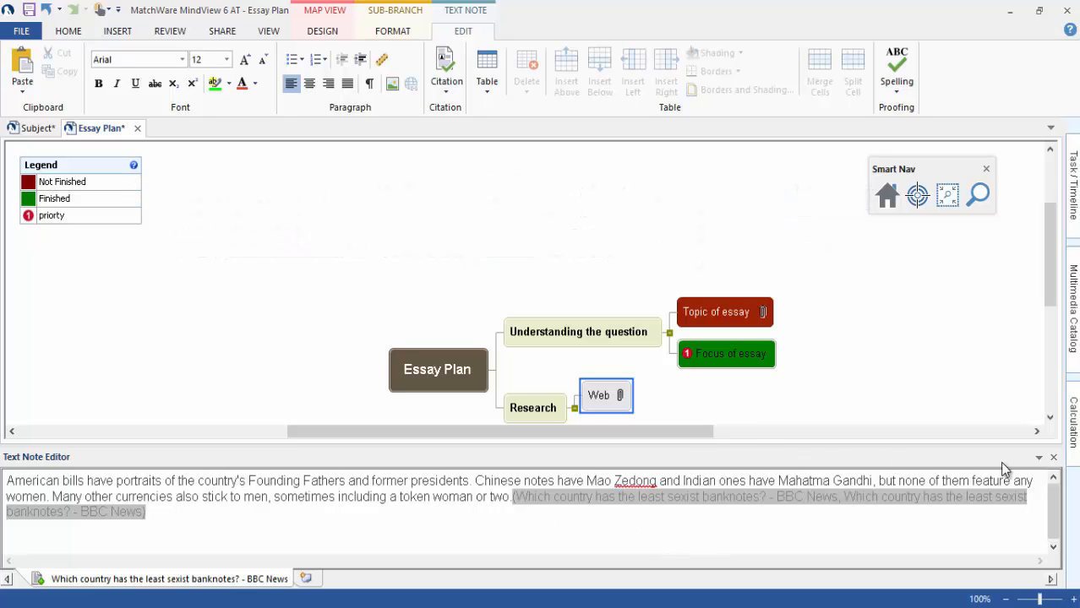
click(1053, 458)
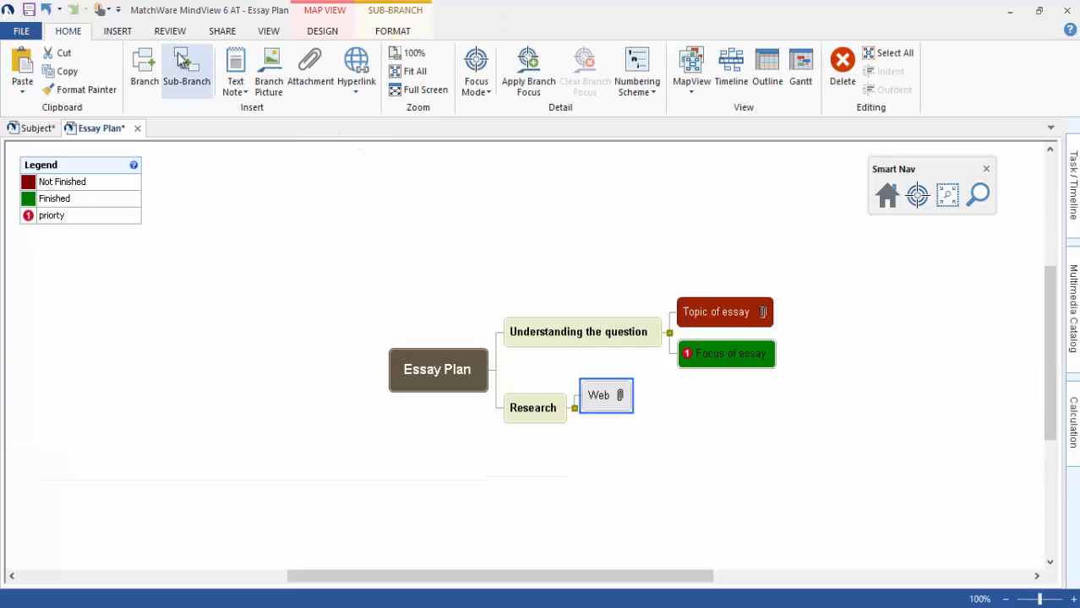
Step: Start the Capture tool for the Web branch and capture the "Pregnant at 65" picture with its caption as an image
click(118, 31)
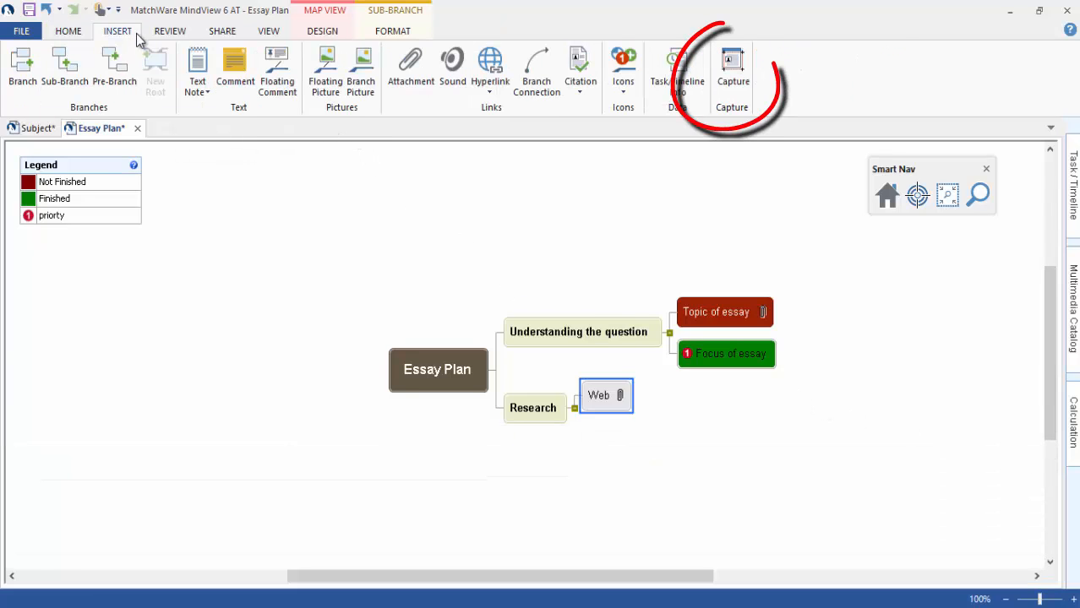
click(729, 73)
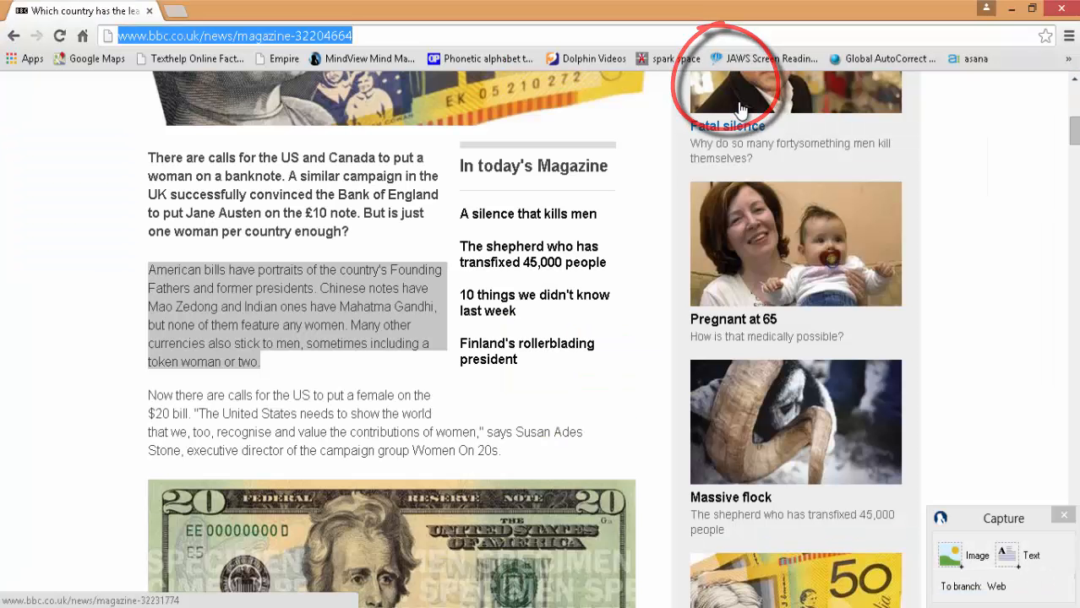
click(951, 557)
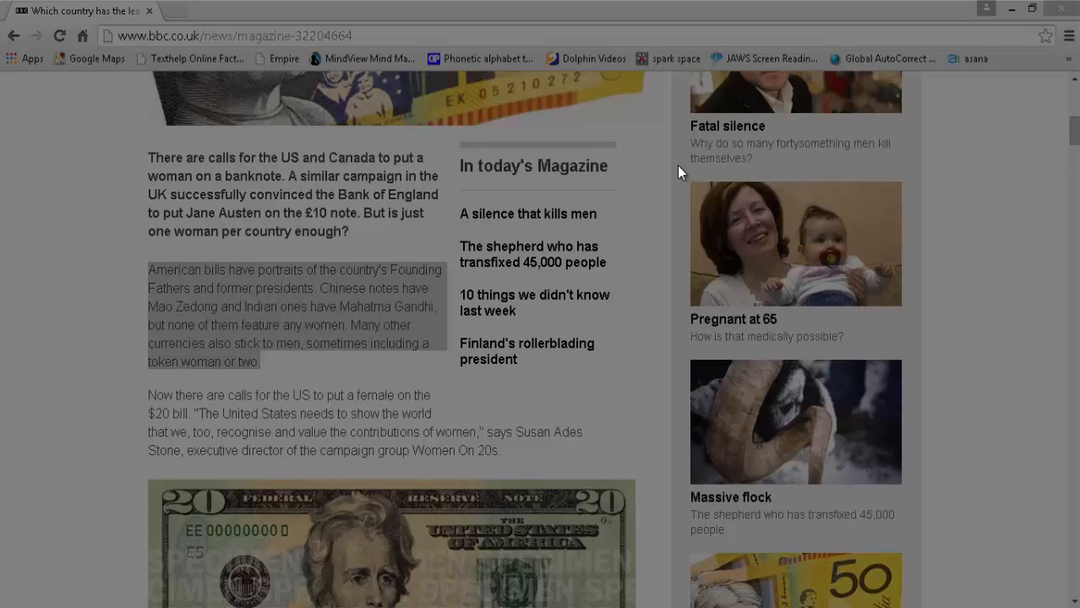
drag(678, 165, 931, 326)
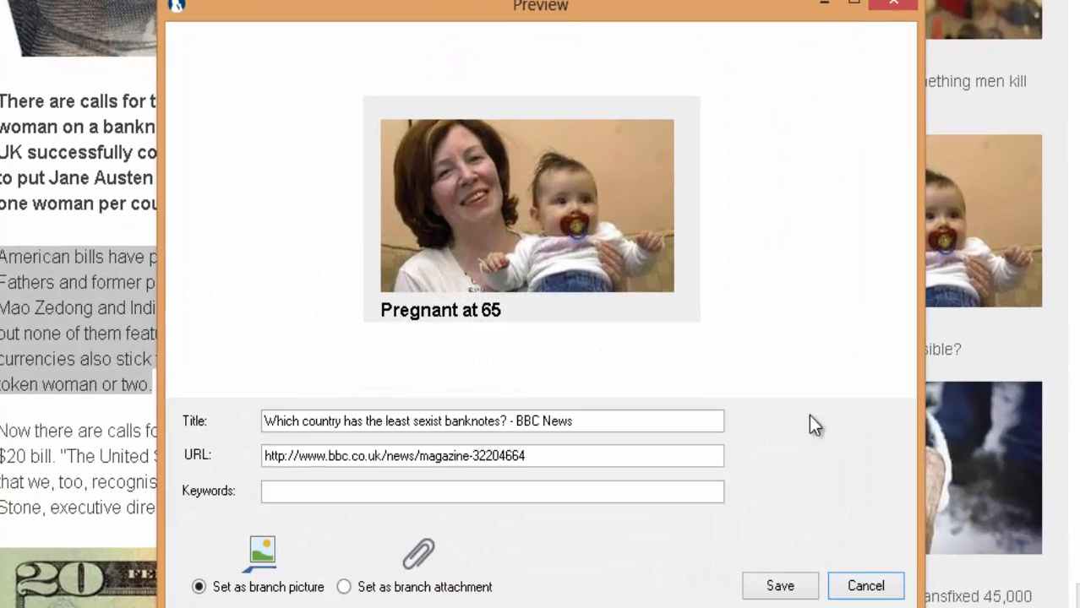
Step: Save the captured image to the Web branch as a branch attachment with its default title and URL
click(595, 427)
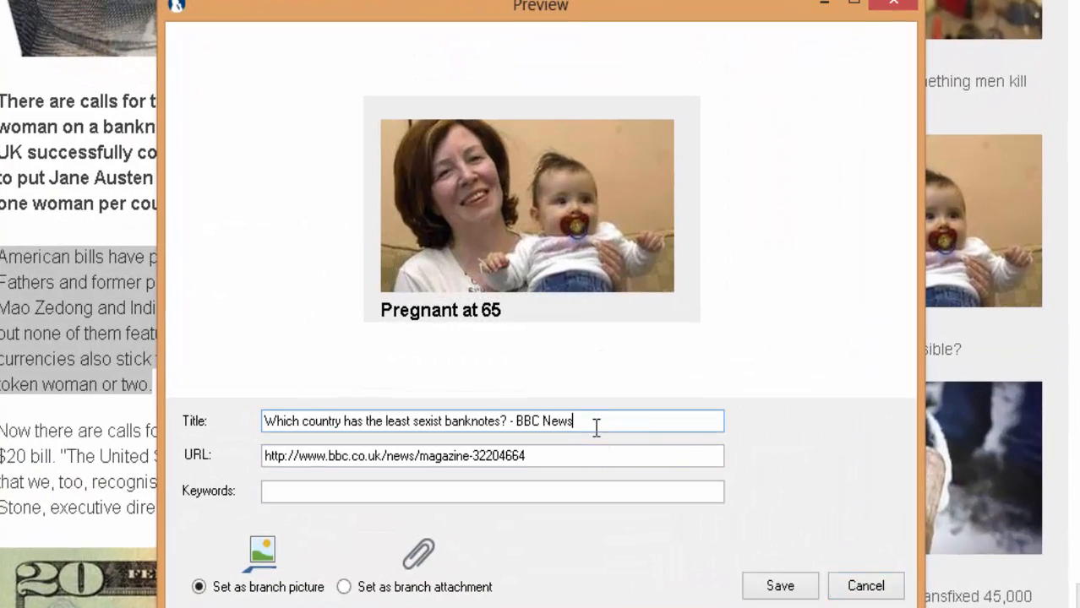
click(552, 456)
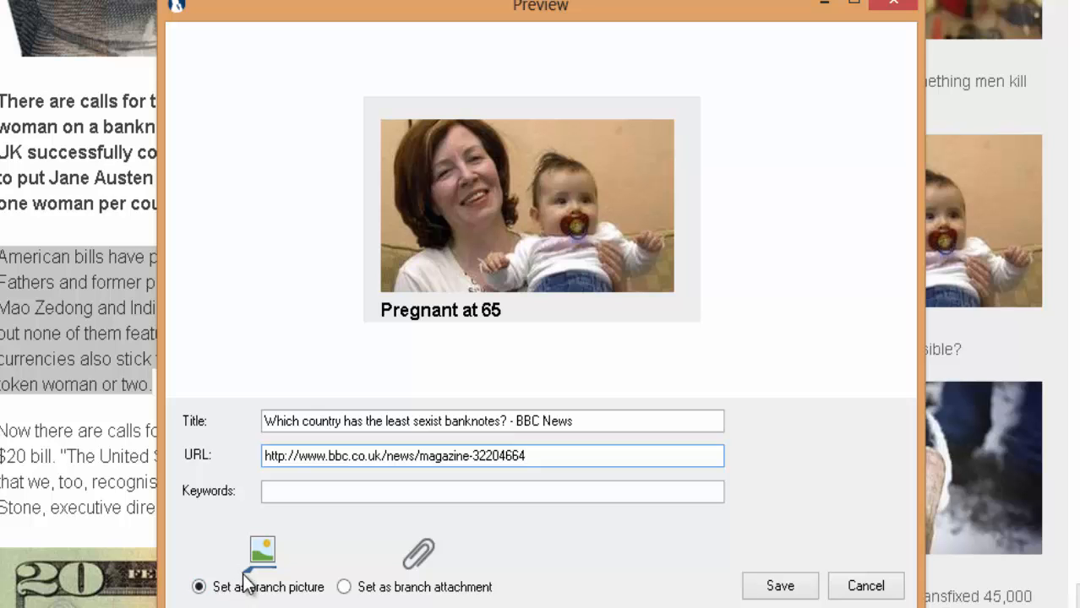
click(345, 589)
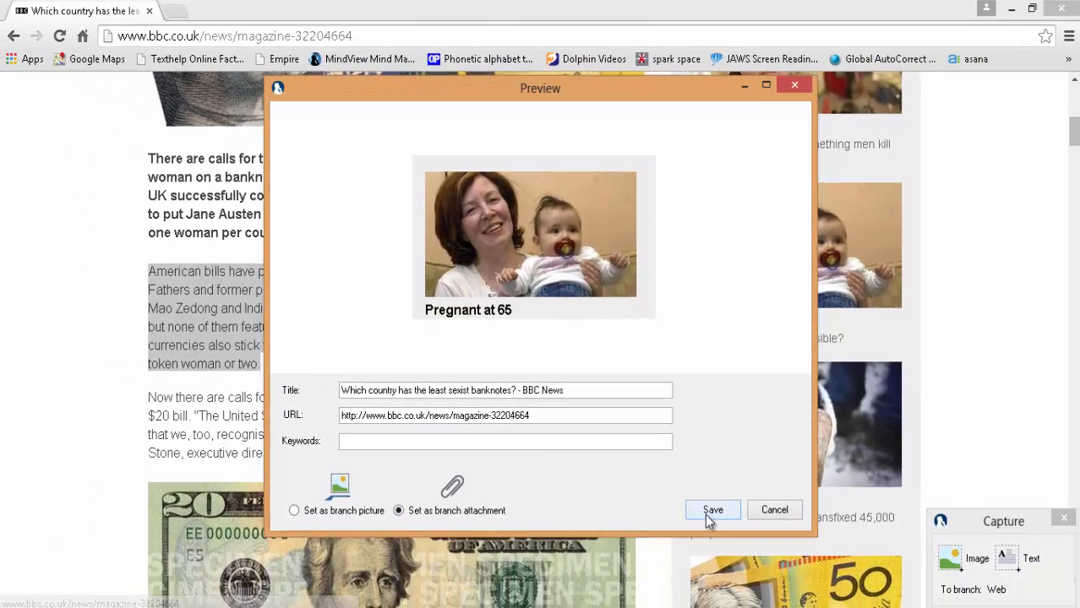
click(712, 510)
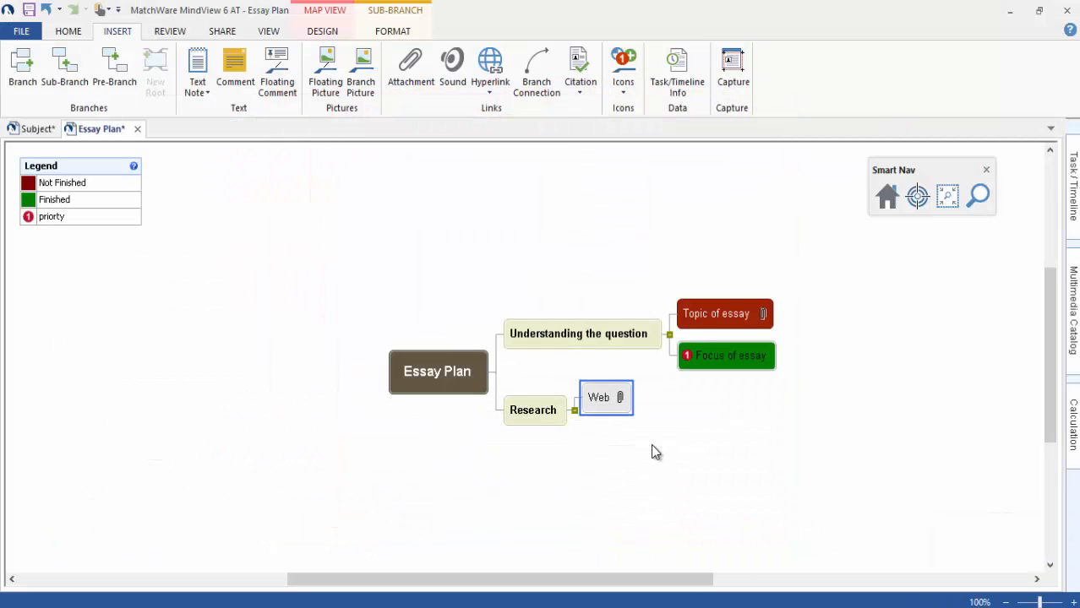
click(626, 406)
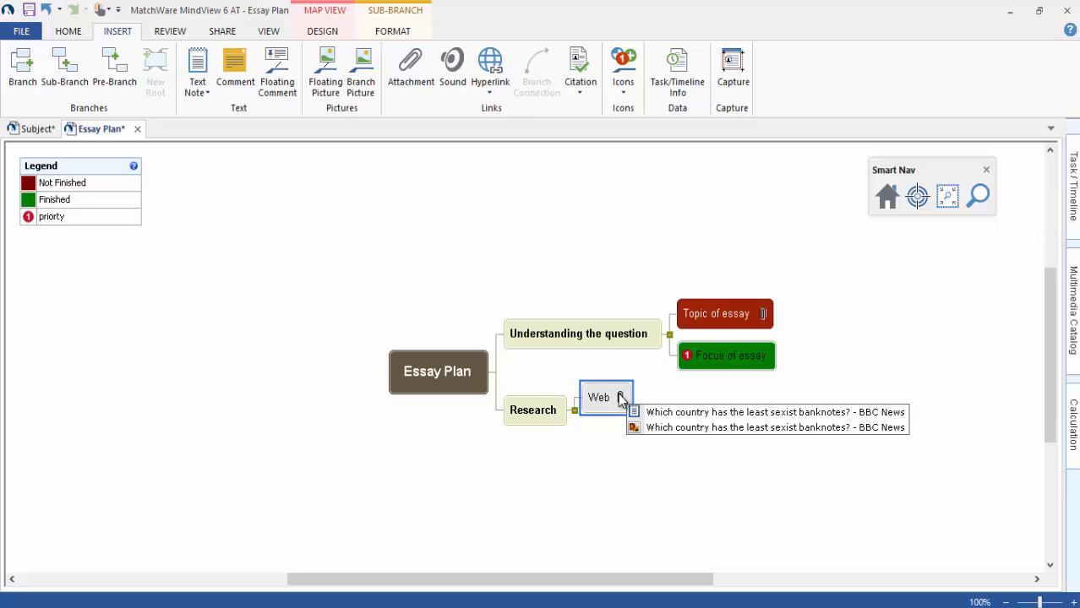
right_click(647, 434)
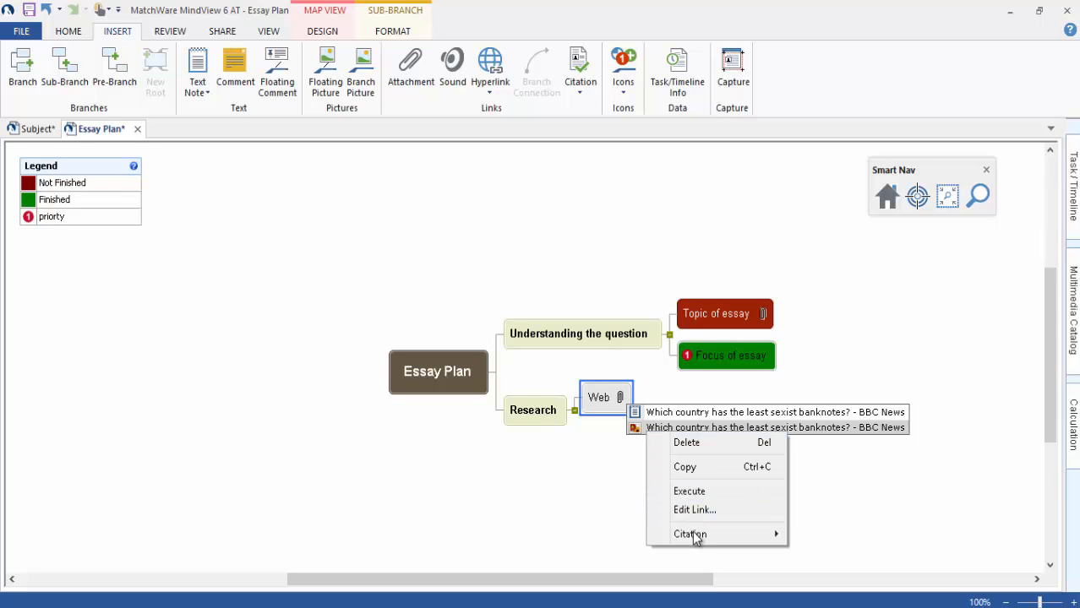
mouse_move(696, 536)
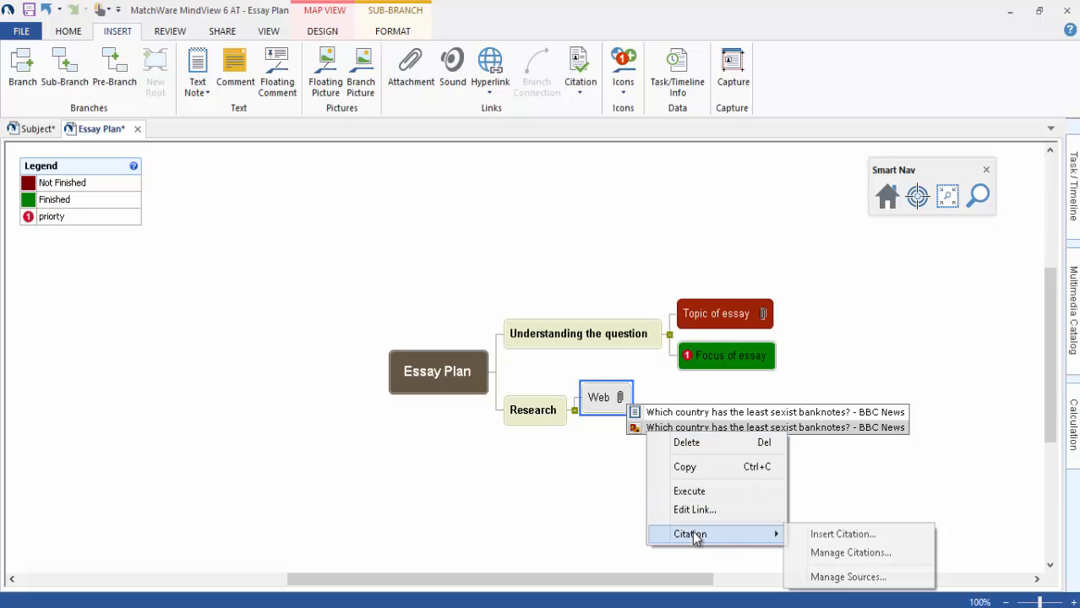
click(834, 539)
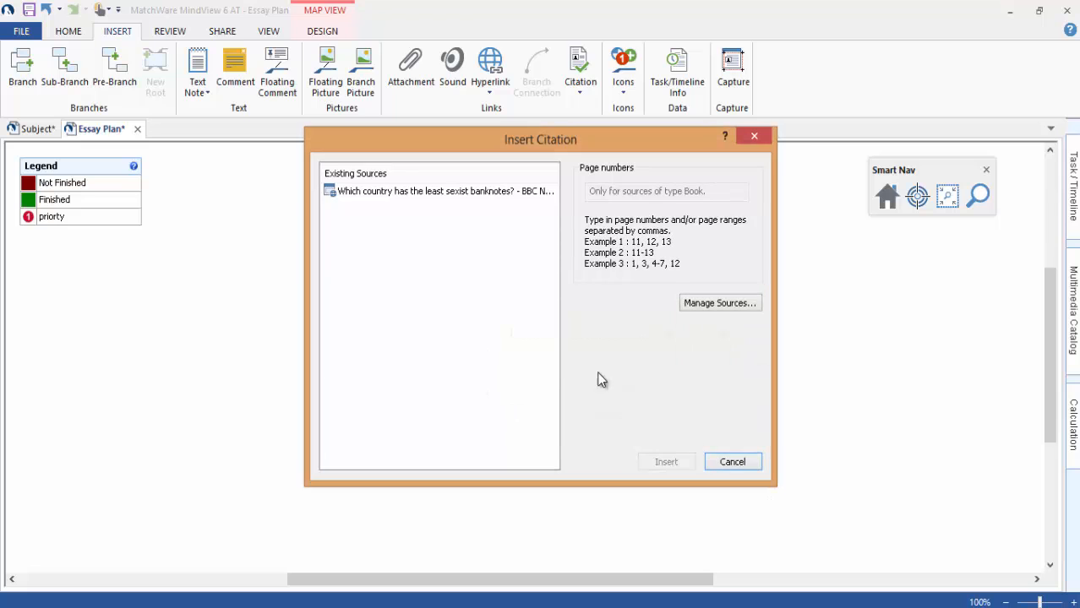
click(490, 194)
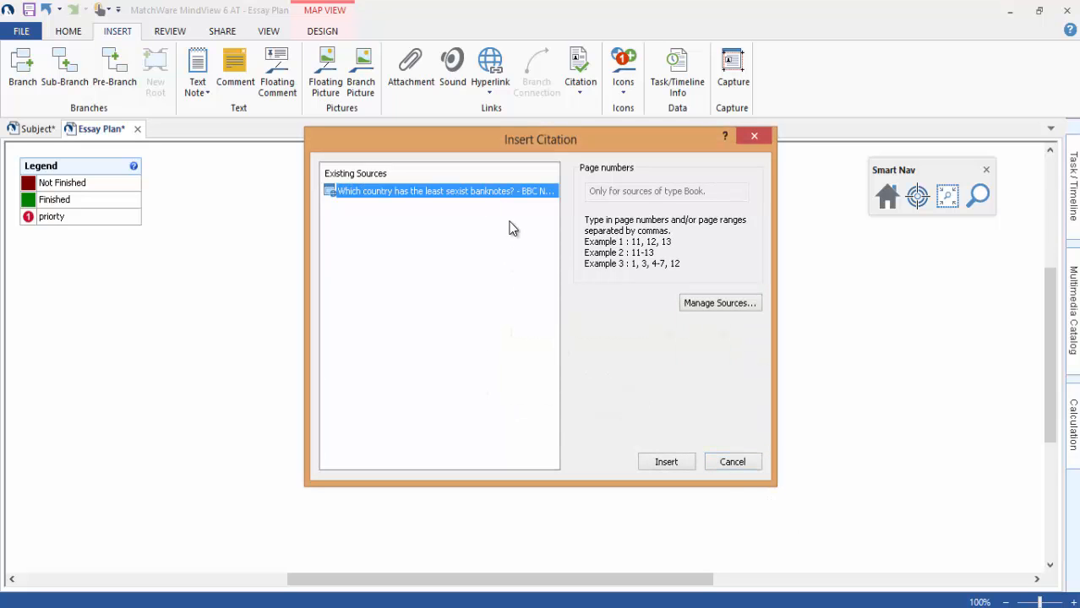
click(722, 464)
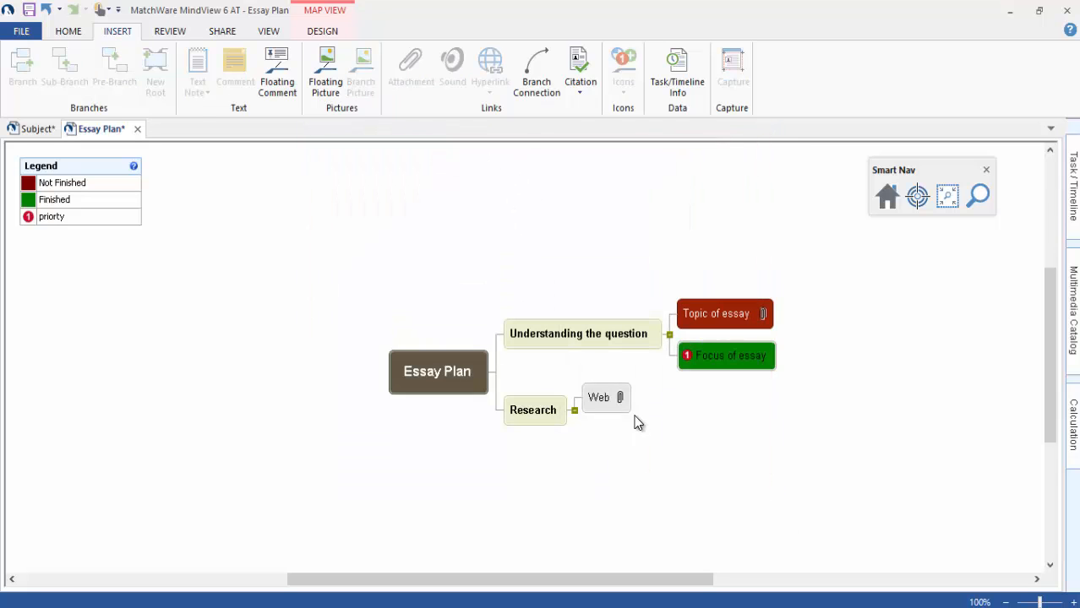
Step: Open the captured image attached to the Web branch to check it, and close the image viewer
click(621, 398)
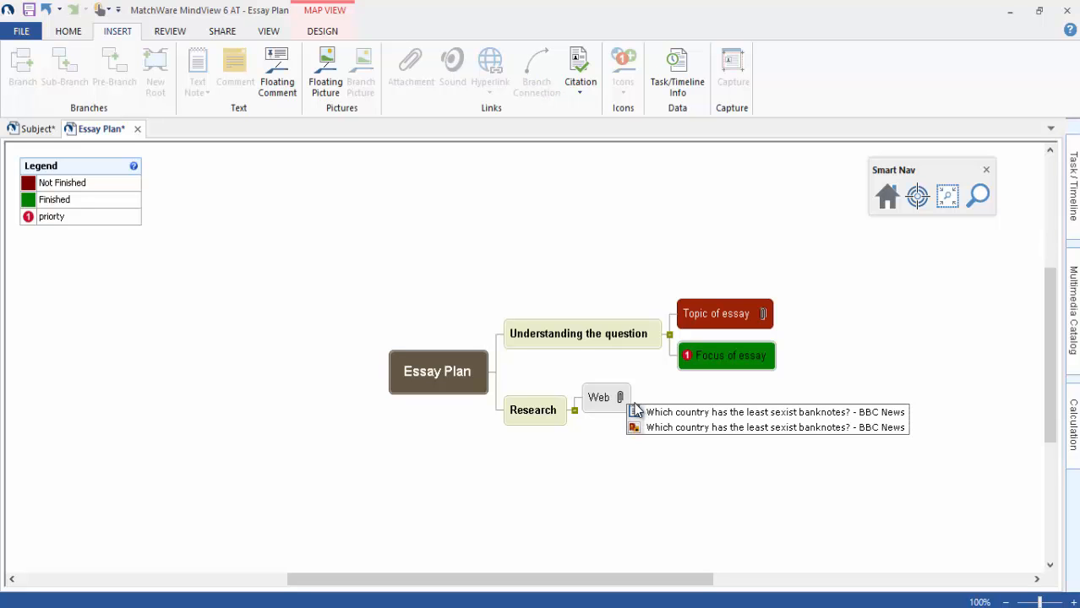
click(651, 427)
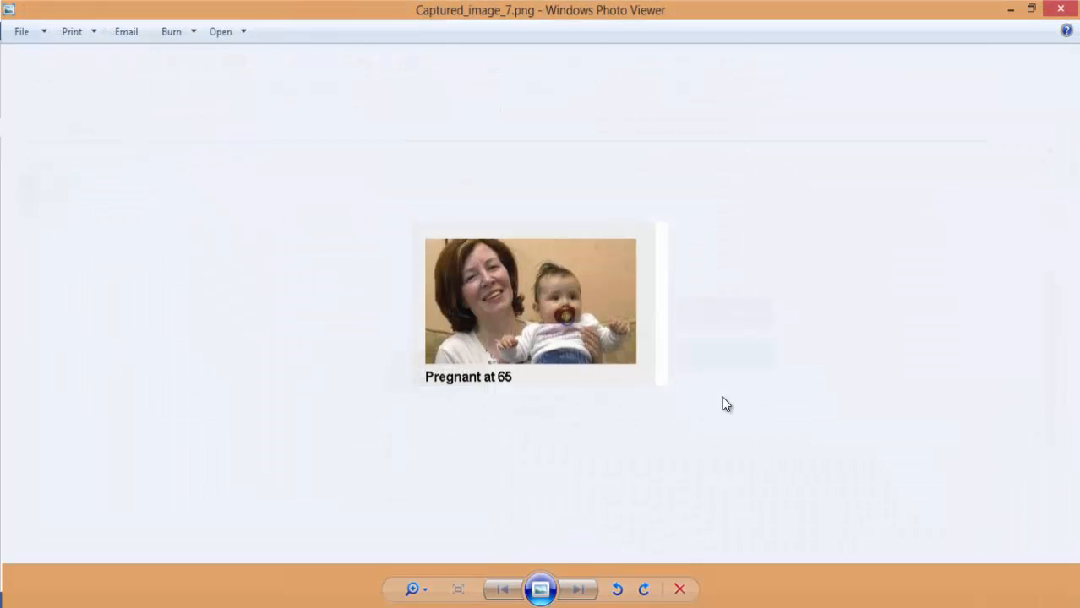
click(1061, 8)
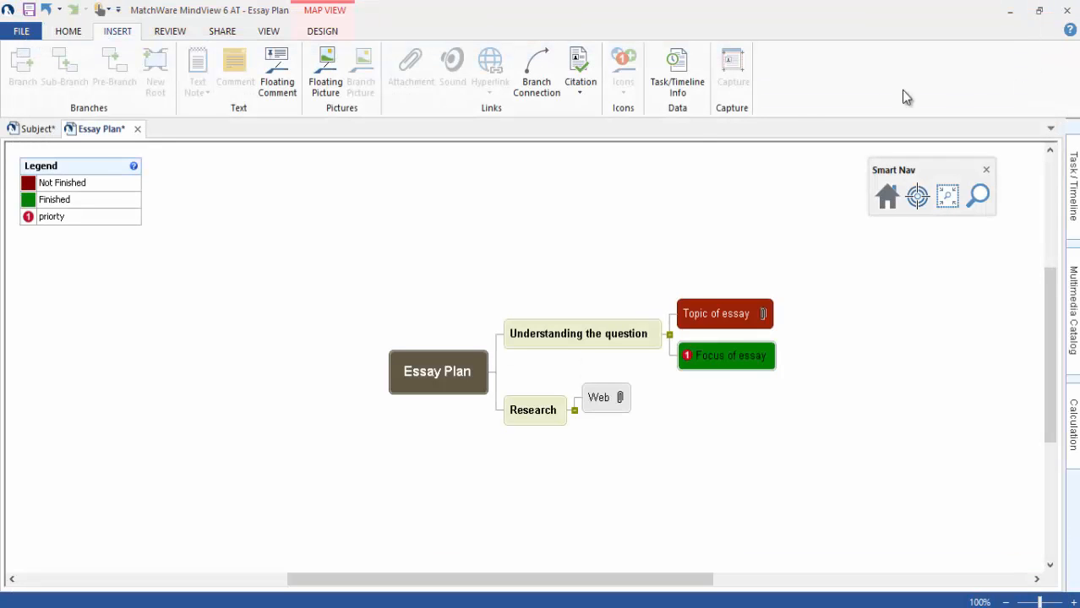
Step: Add a sub-branch named "Books/Journals" to the Research branch
click(544, 410)
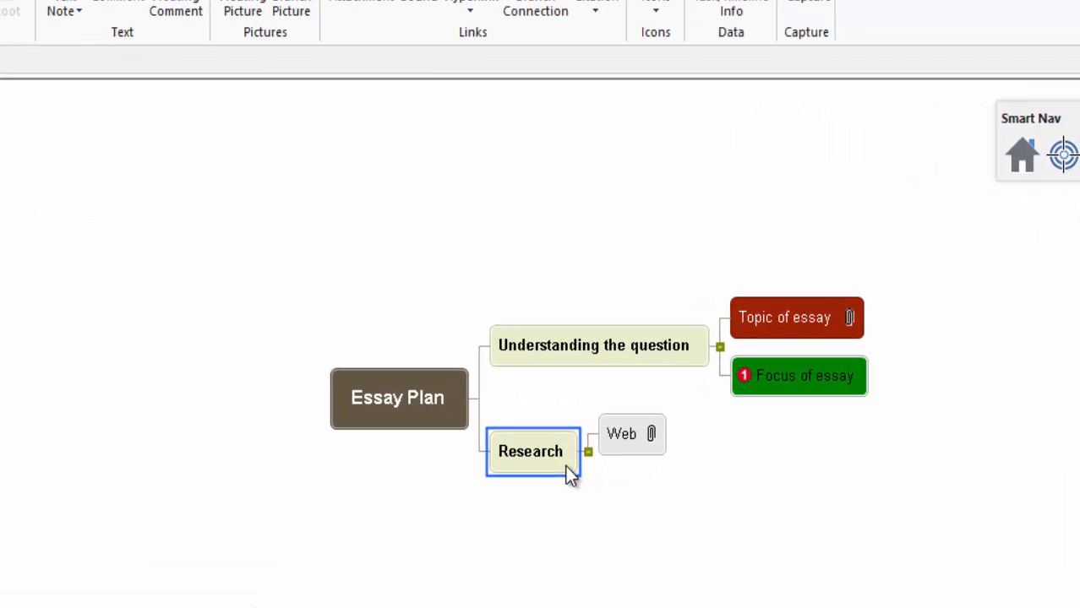
right_click(566, 466)
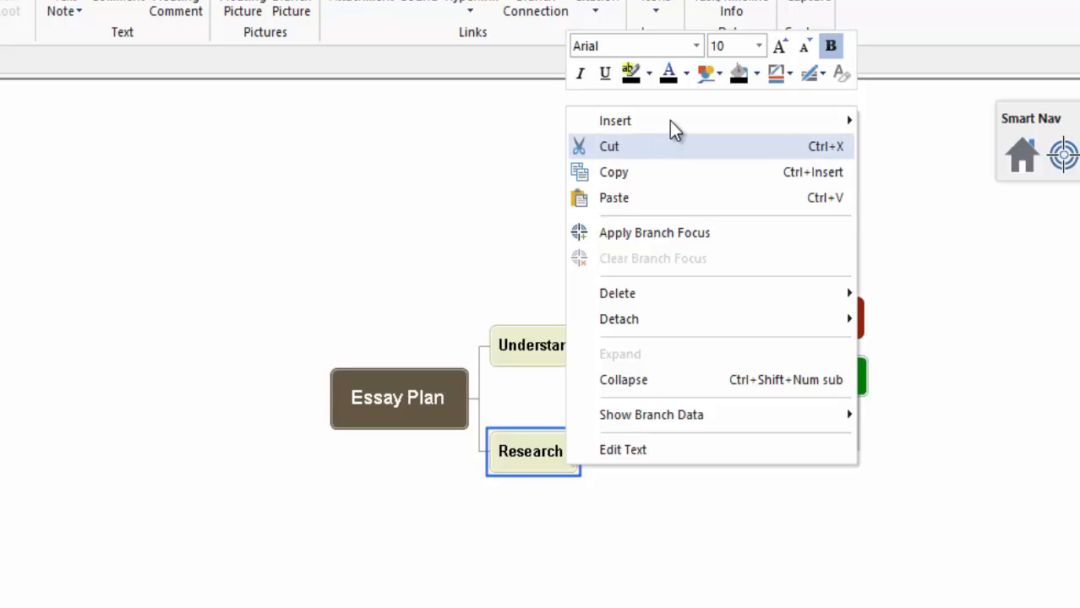
click(614, 485)
click(562, 443)
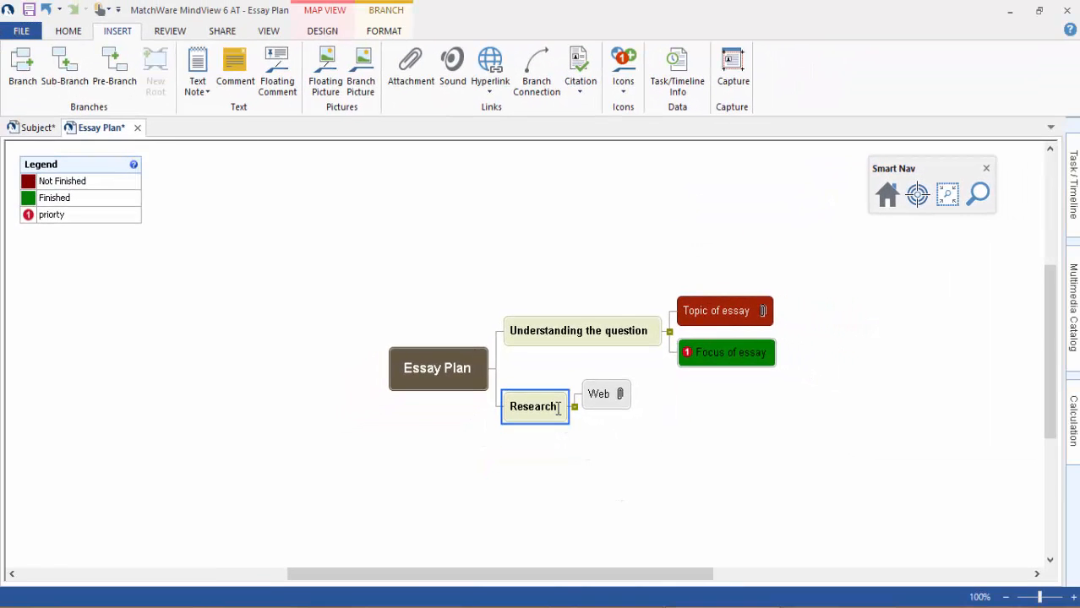
click(54, 87)
mouse_move(92, 163)
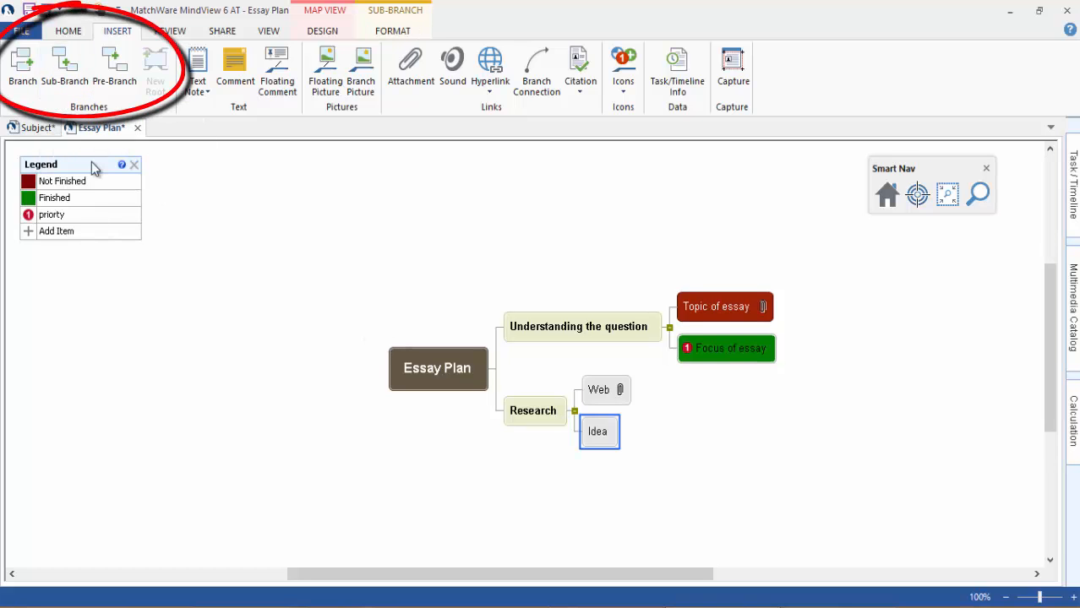
text(Boo)
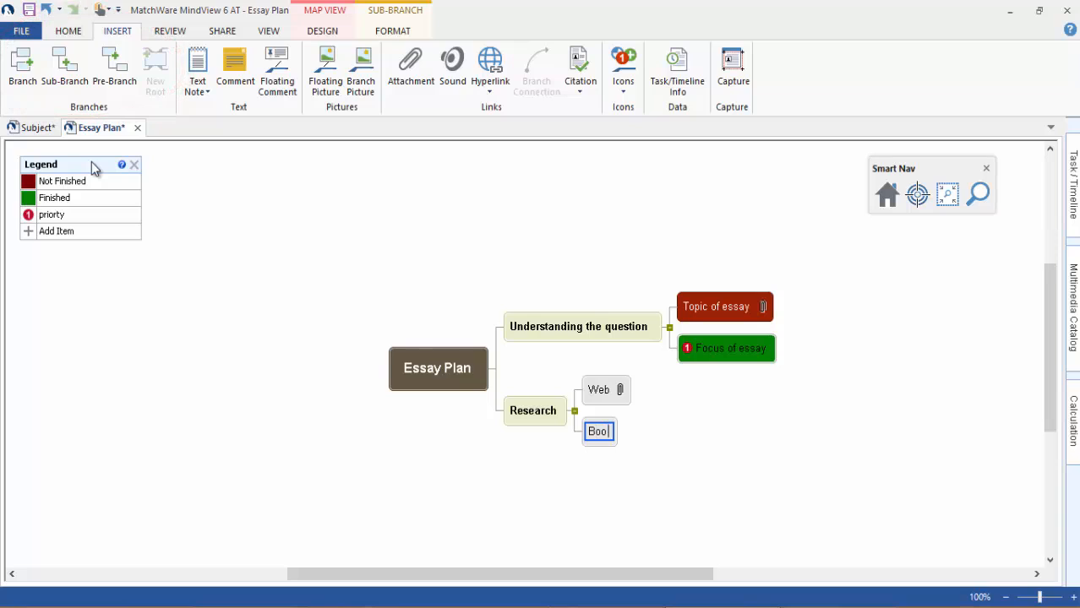
text(ks/Journals)
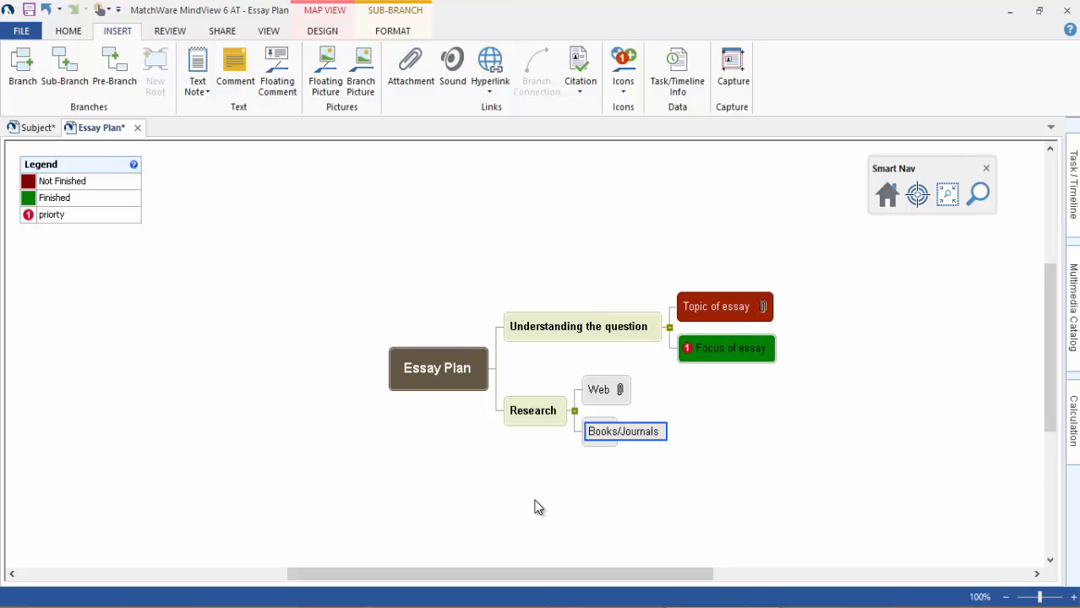
click(566, 490)
Step: Attach a text note to the Books/Journals branch containing "this is a quote" in quotation marks
click(625, 431)
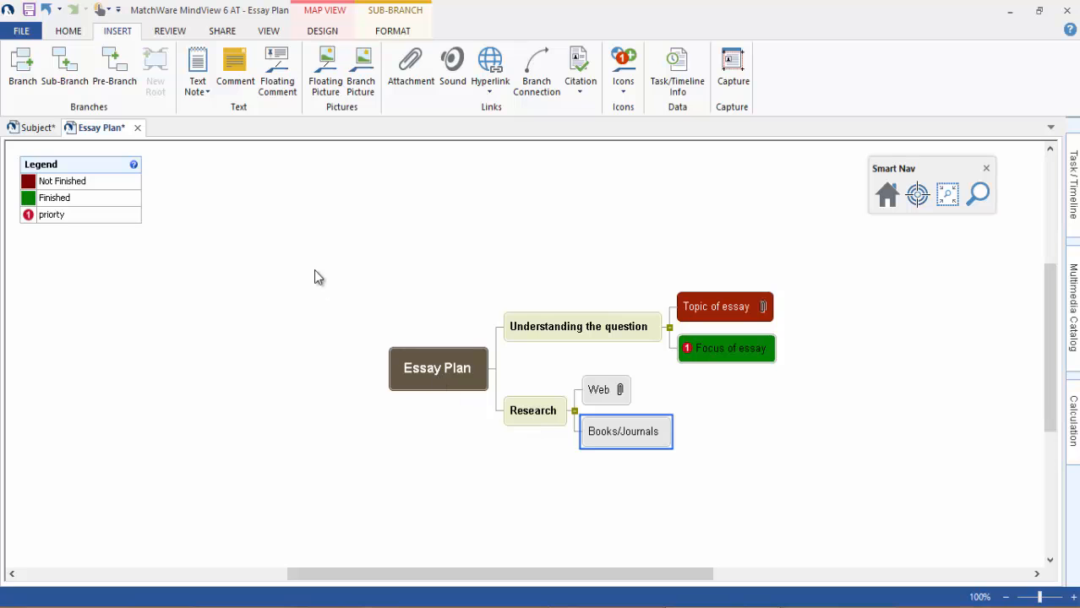
click(197, 69)
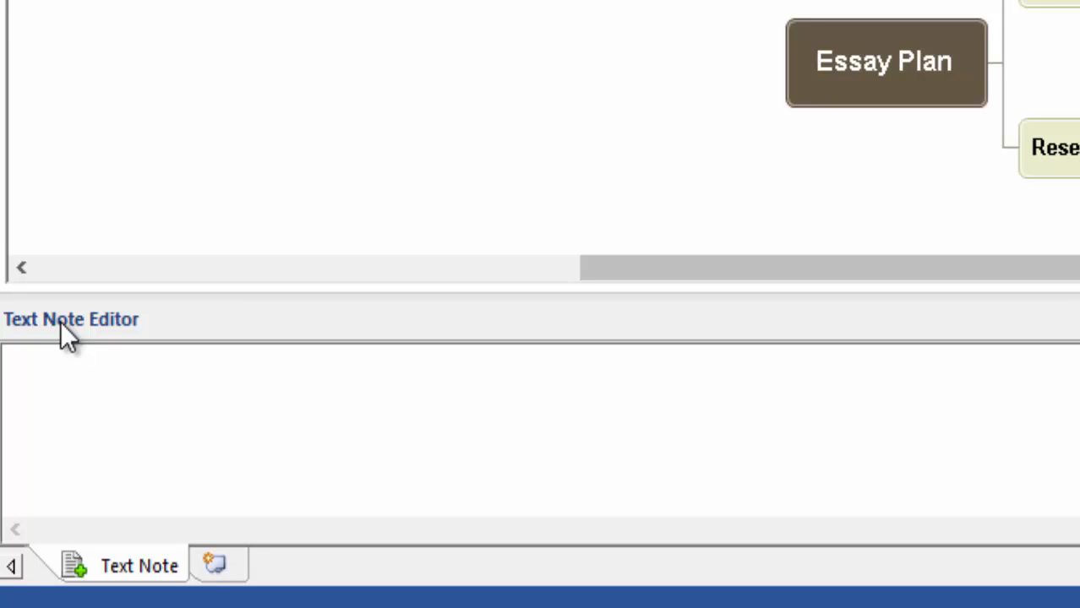
text("this is a quote")
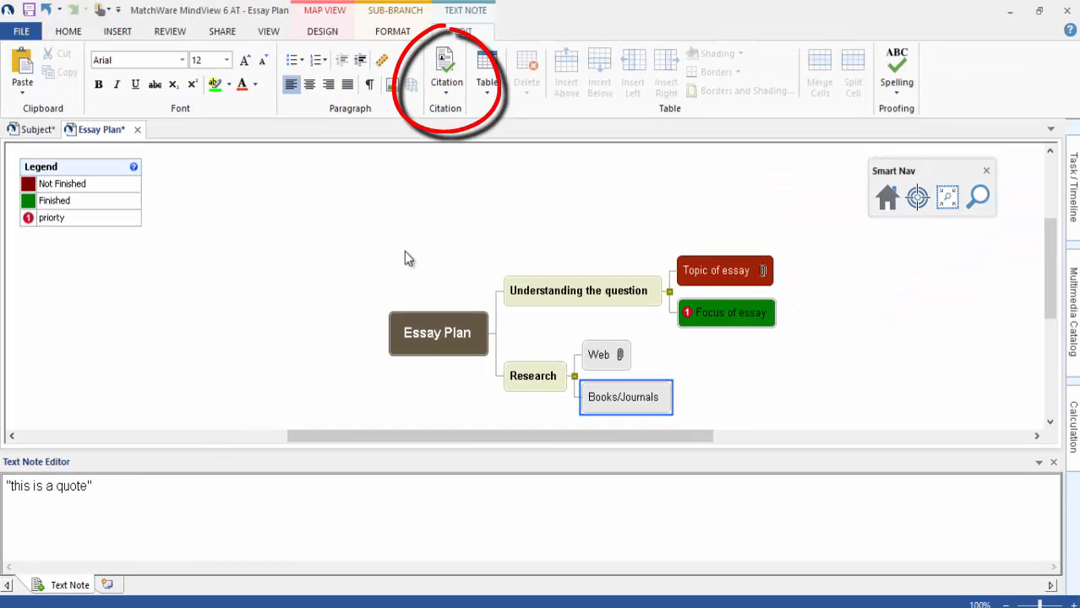
Step: Start adding a new source in the document's bibliography sources, limiting the catalogue search to Books in English
click(446, 95)
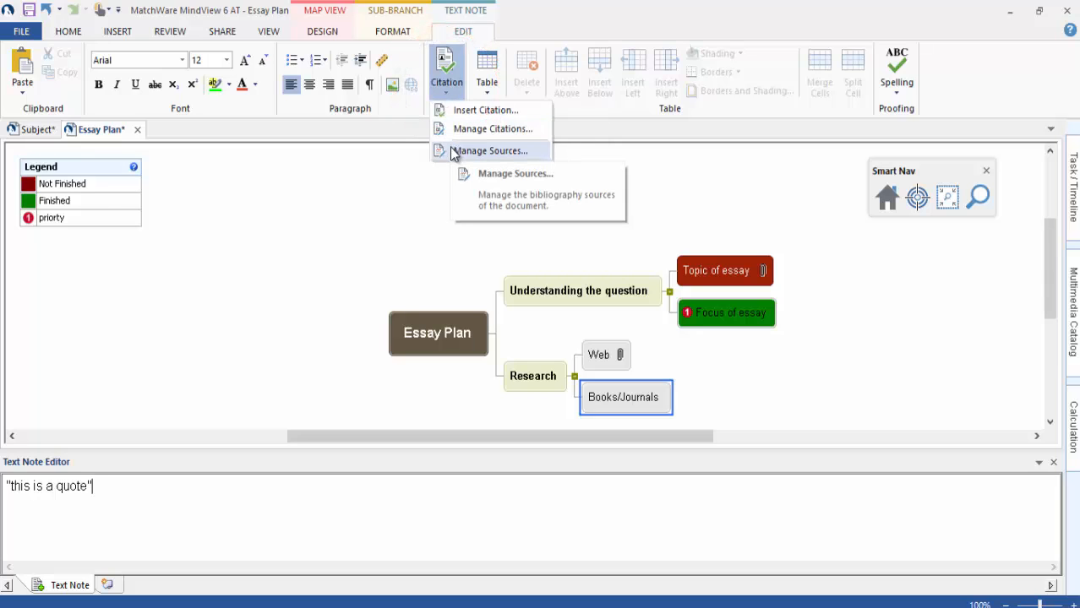
click(453, 152)
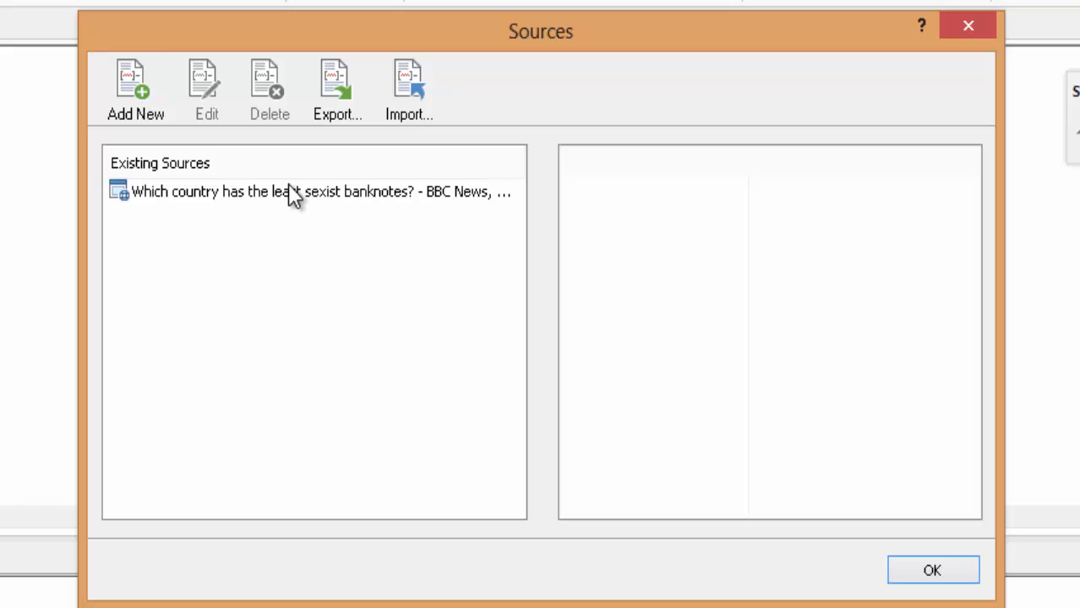
click(148, 97)
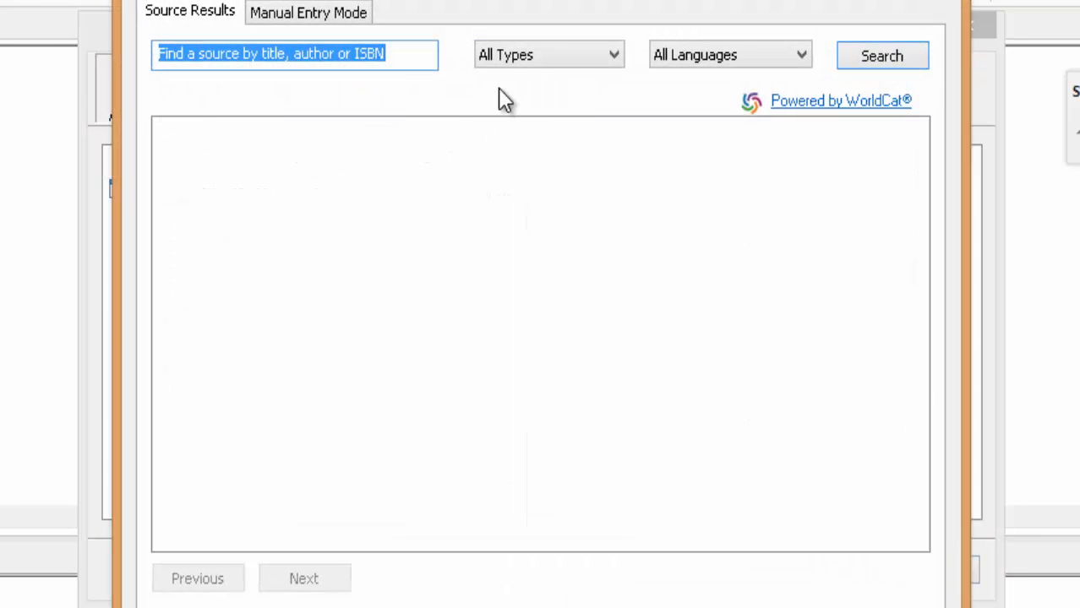
click(526, 66)
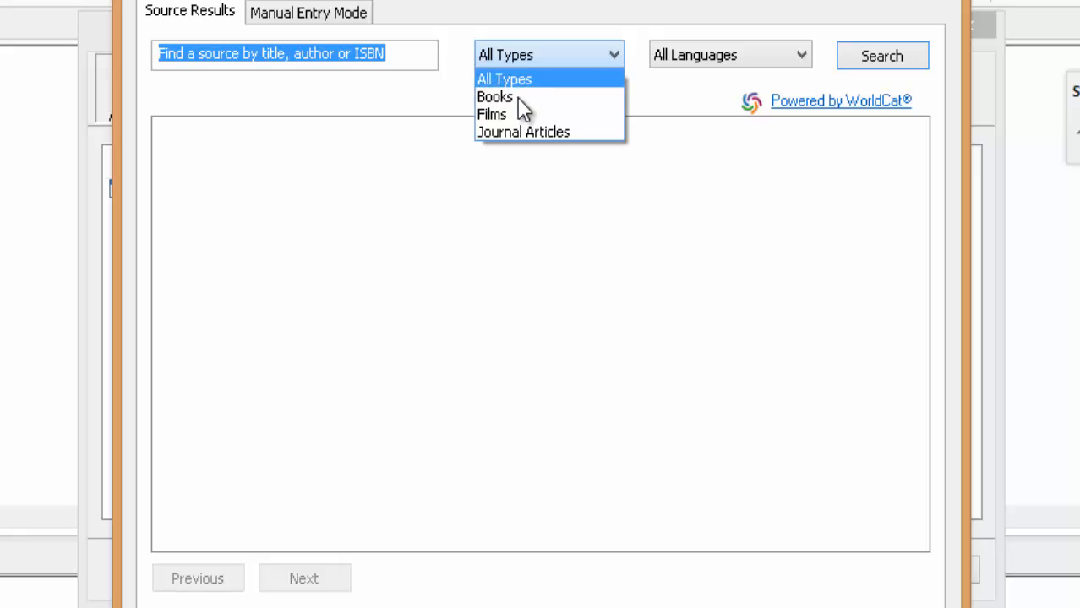
click(519, 97)
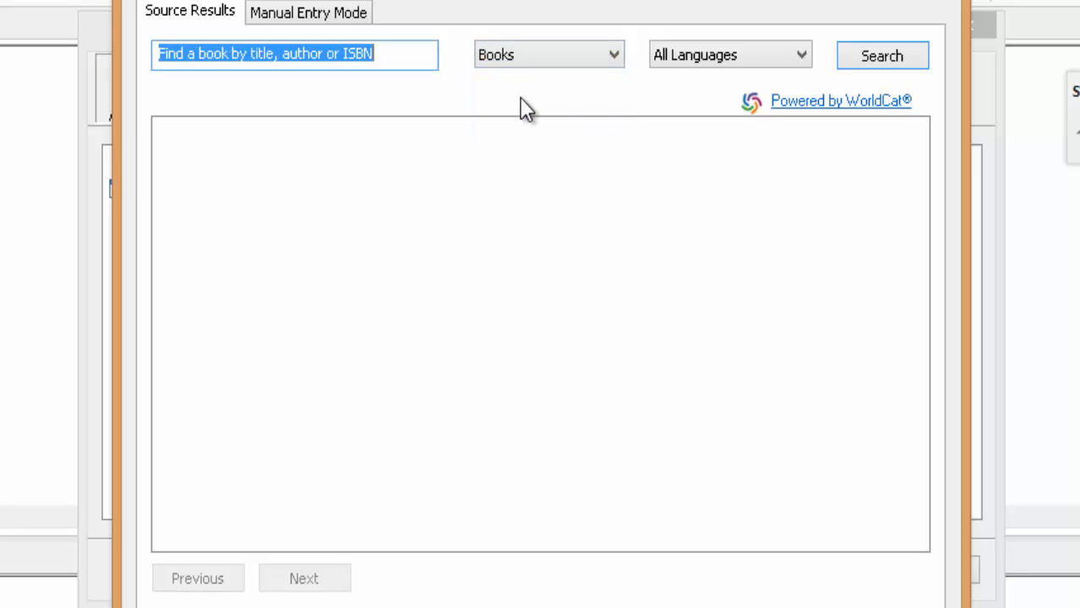
click(716, 56)
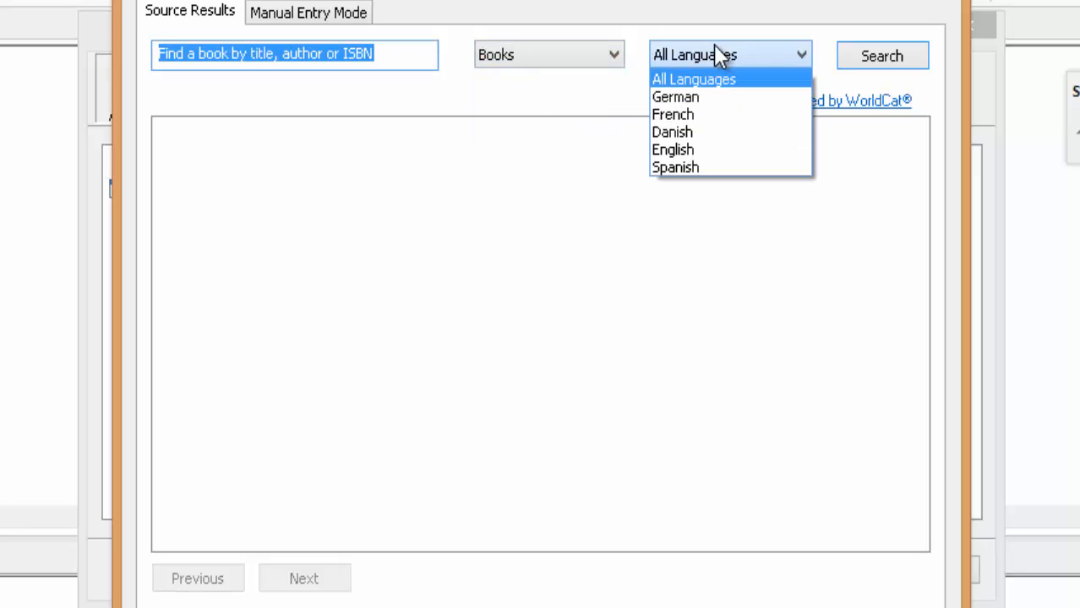
click(691, 152)
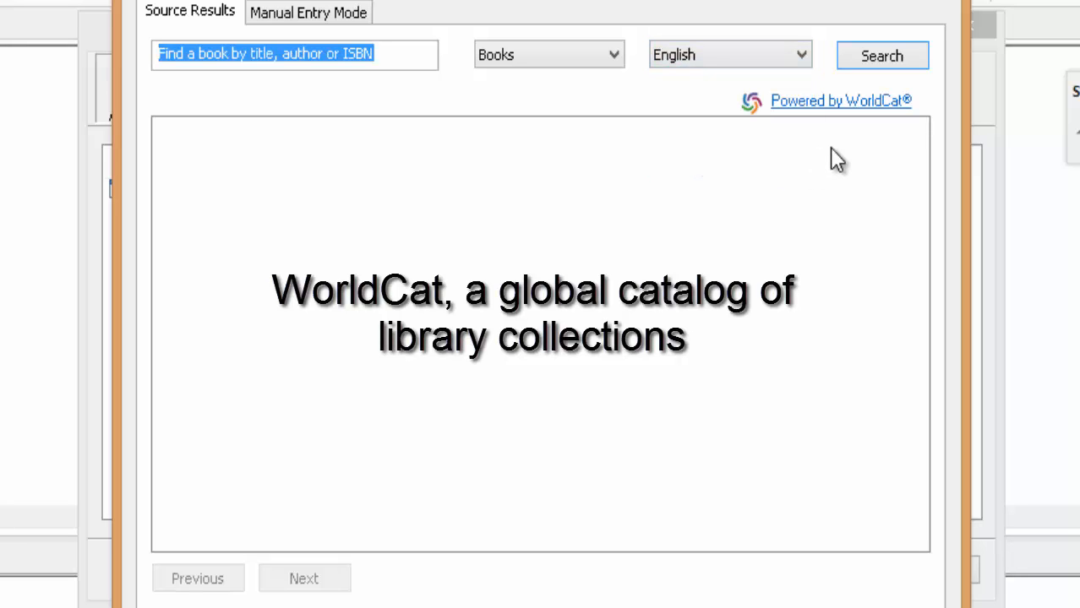
Step: View the WorldCat website linked from the source search, and close the browser
click(841, 103)
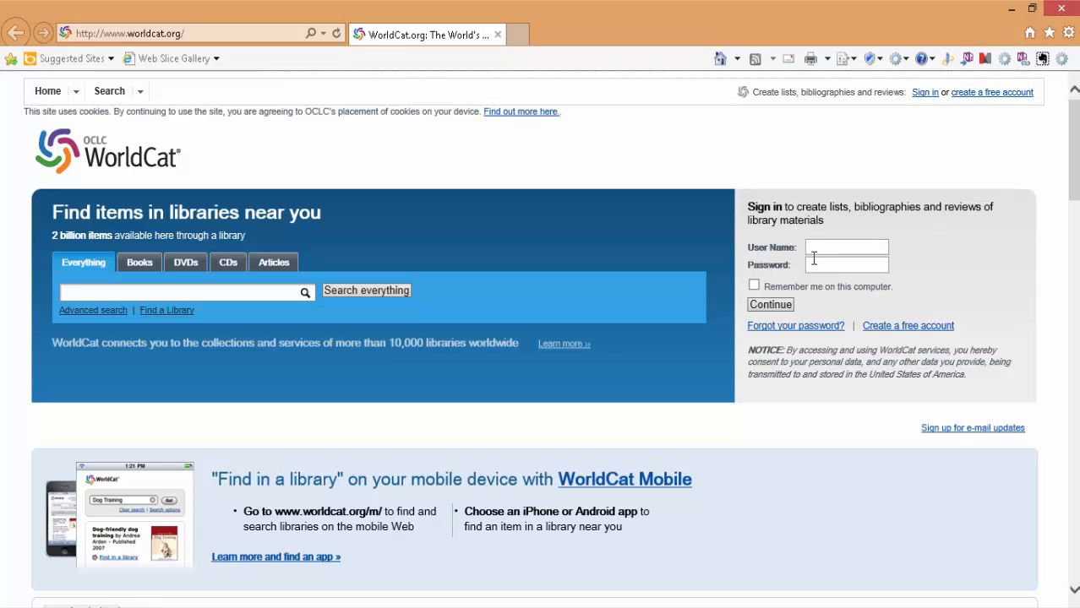
click(1061, 8)
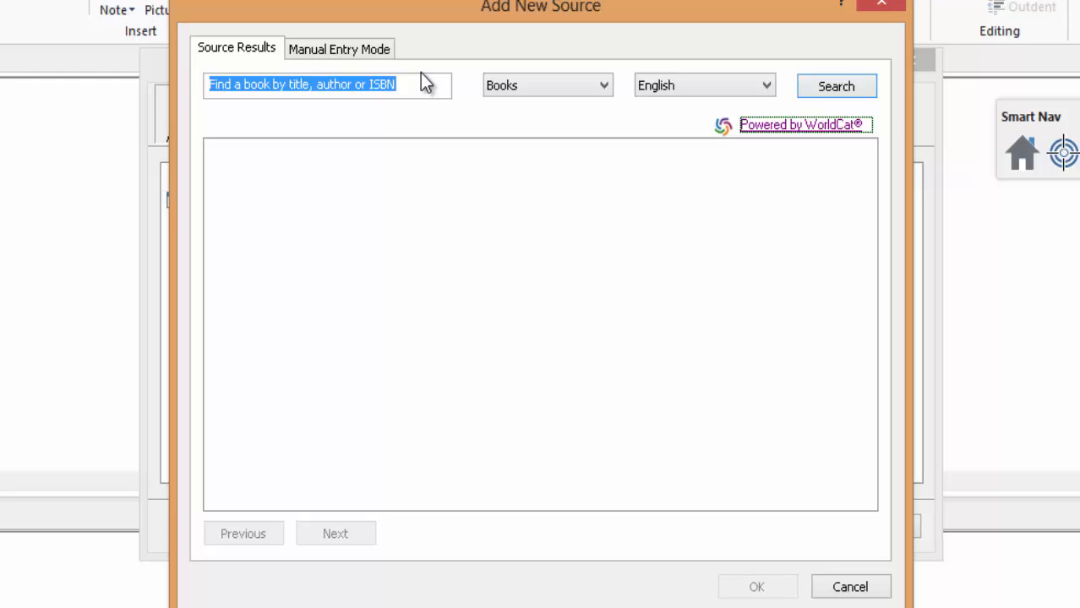
Step: Search the catalogue for "Quote" and select the 1978 book "Quote, unquote" from the results
click(428, 82)
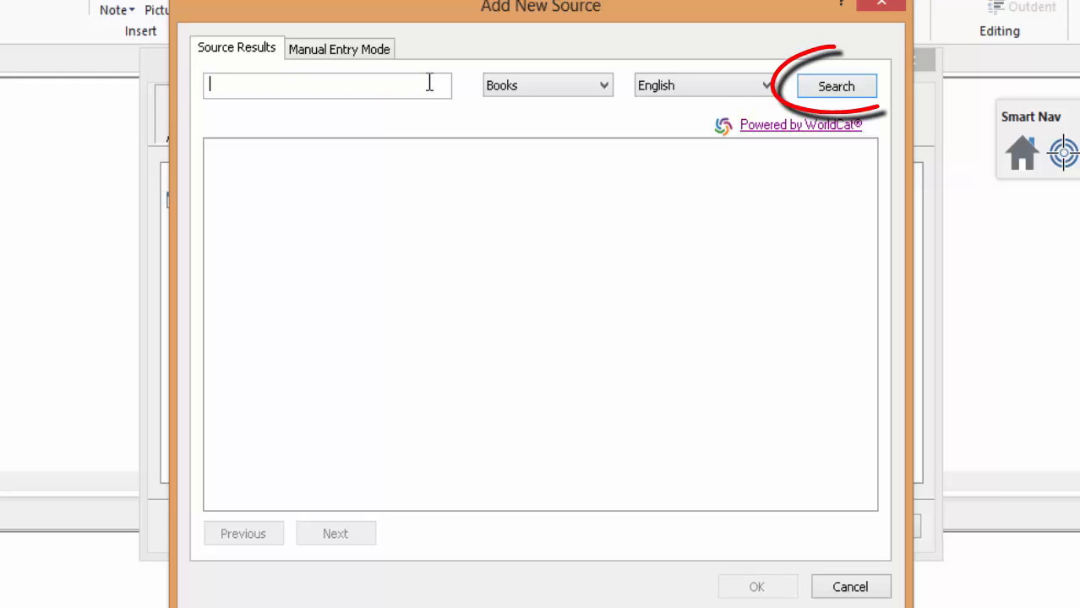
text(Quote)
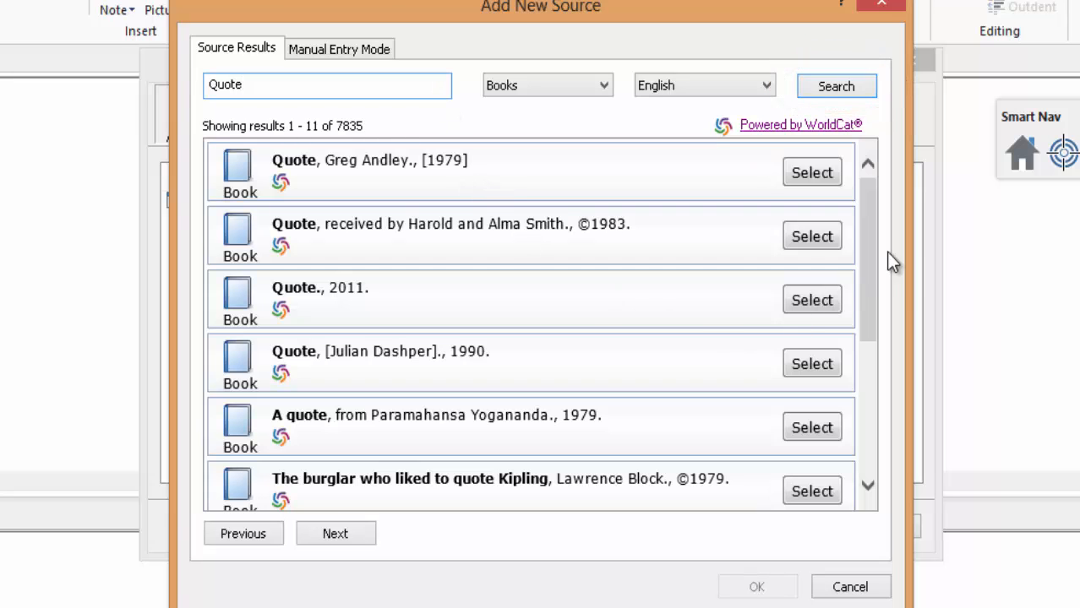
drag(865, 257, 863, 332)
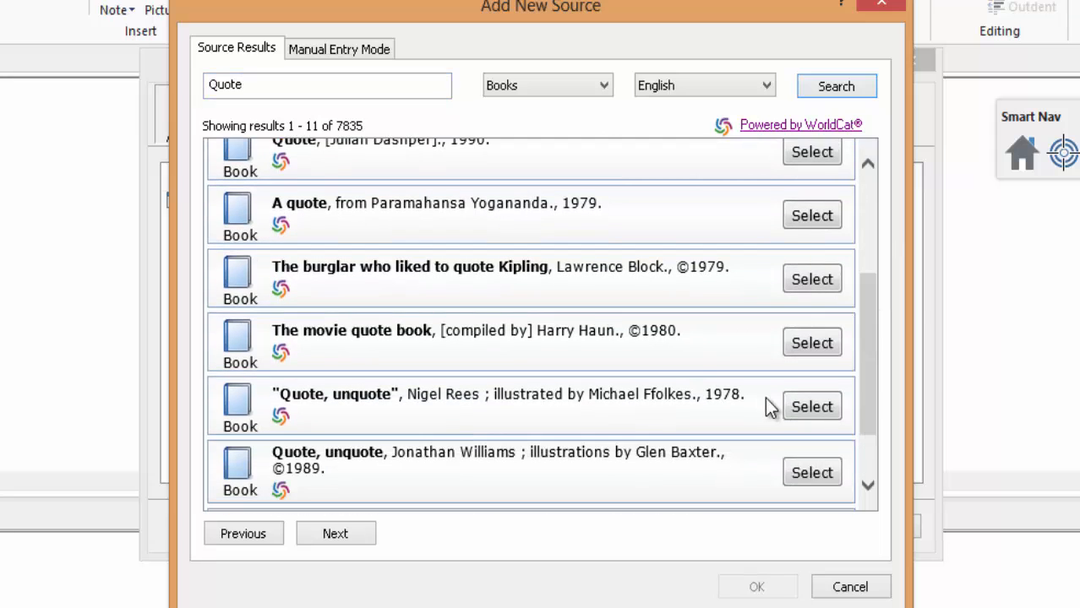
click(810, 407)
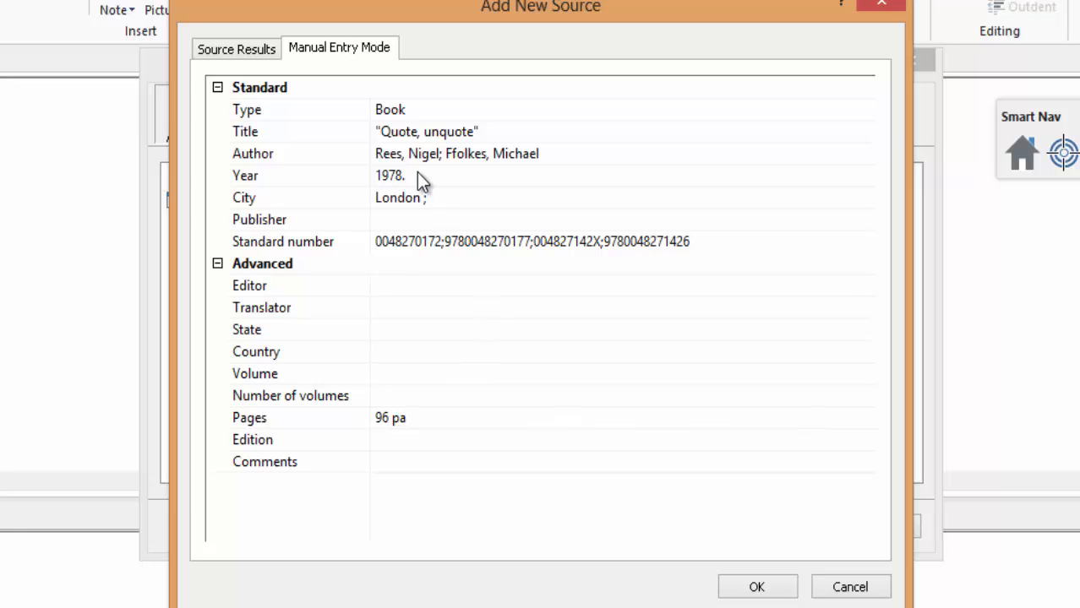
Step: Save the book's details as a new source with the publisher left blank, select it among the existing sources, and close the source manager
click(392, 214)
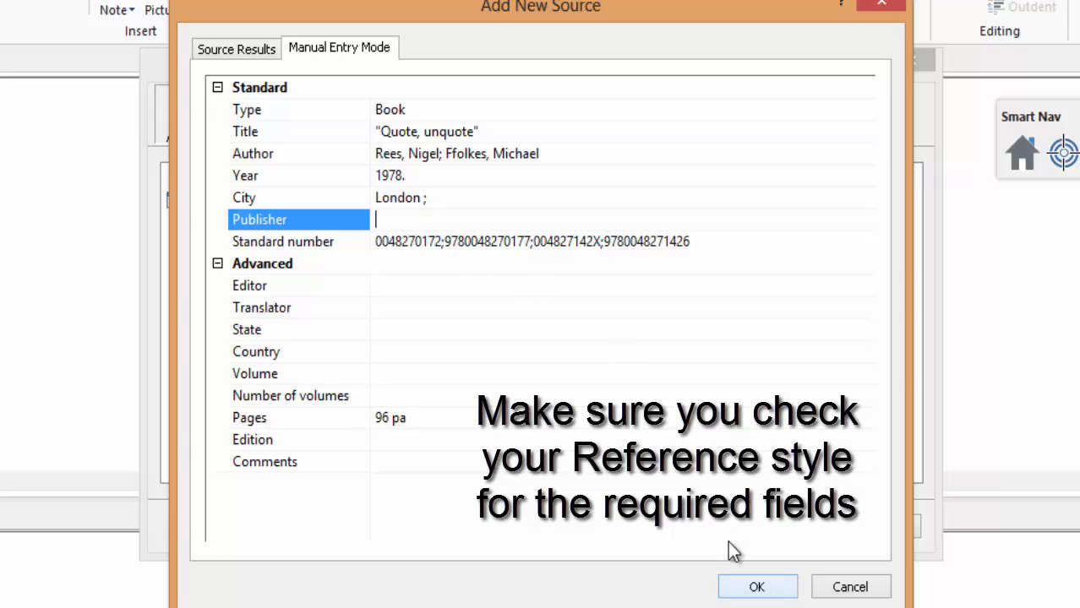
key(Return)
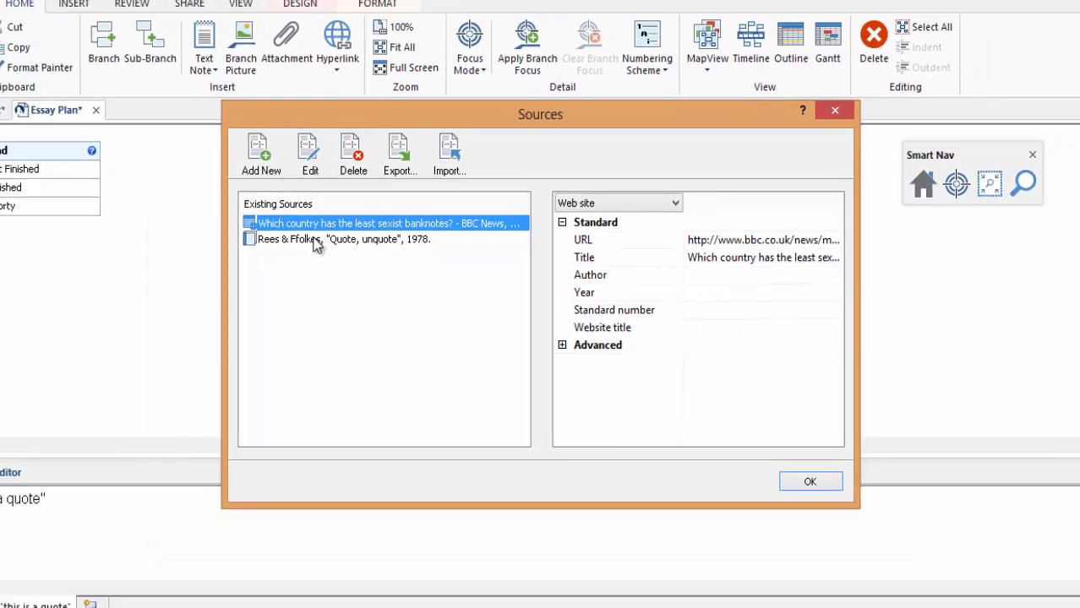
click(268, 222)
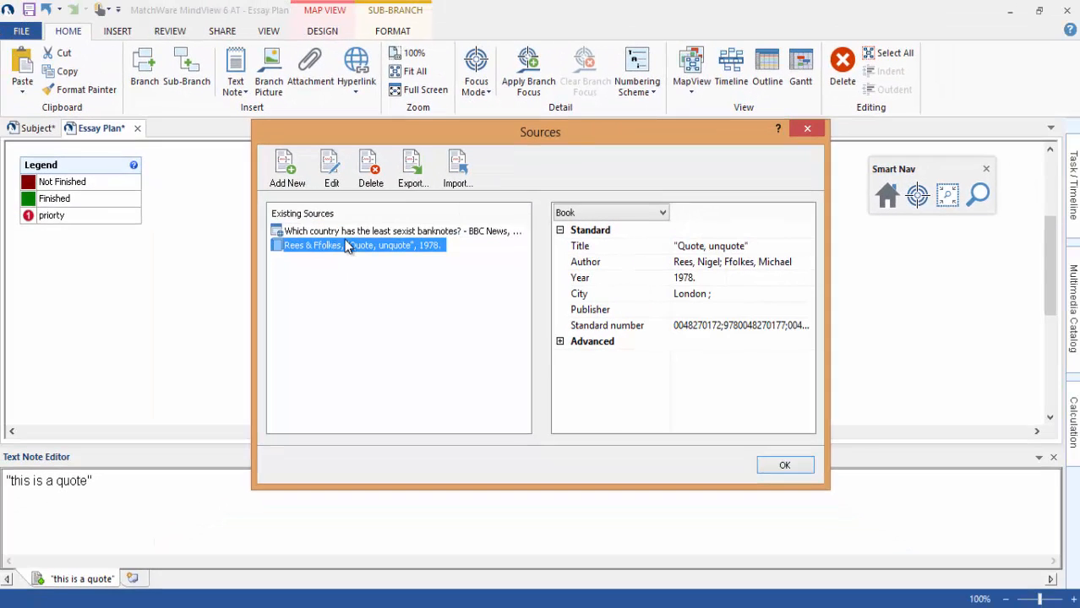
click(790, 466)
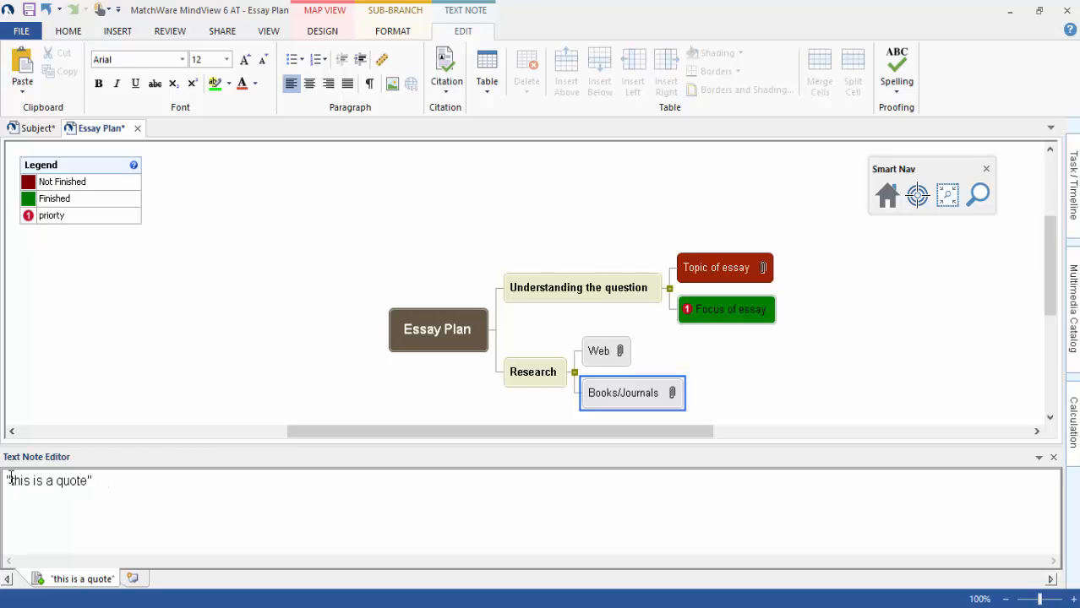
Step: Insert a citation of the 1978 book "Quote, unquote", page 89, after the text "this is a quote" in the Books/Journals note
mouse_move(7, 481)
mouse_down()
mouse_move(69, 496)
mouse_move(89, 494)
mouse_move(94, 480)
mouse_up()
click(96, 482)
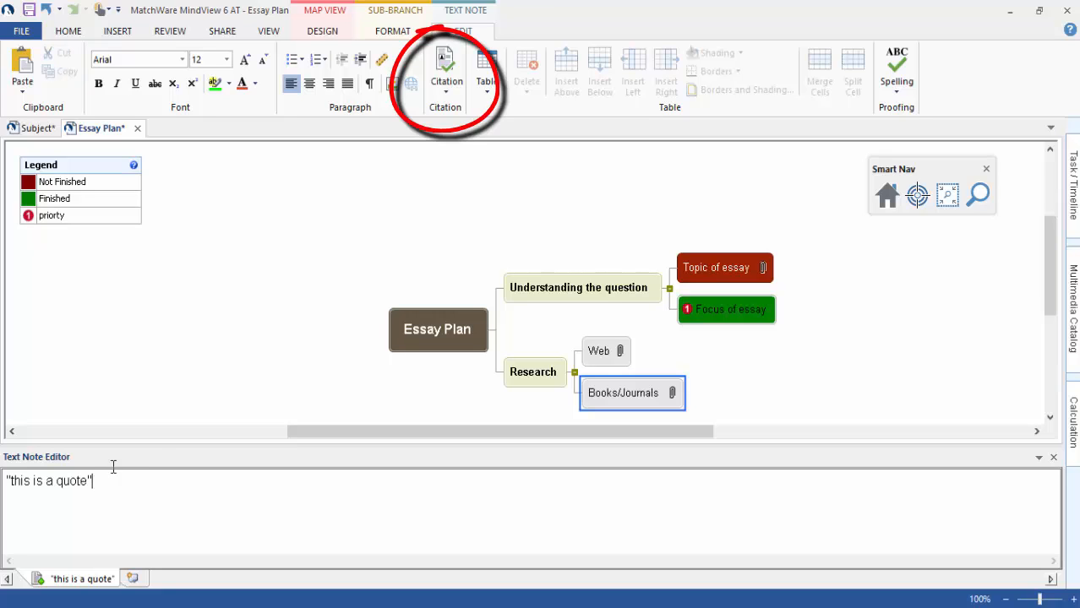
click(446, 81)
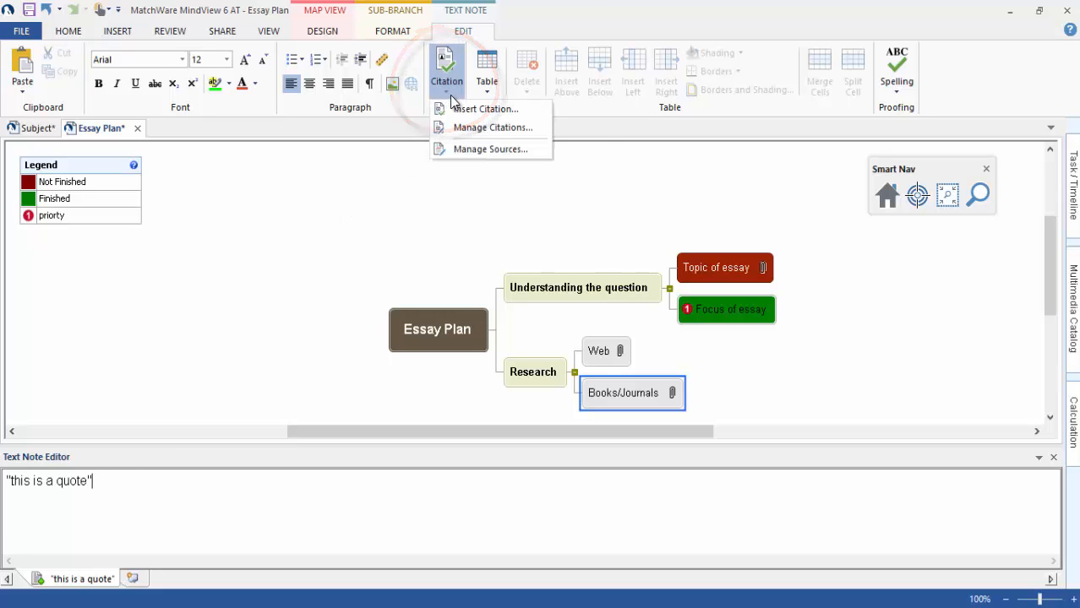
click(457, 110)
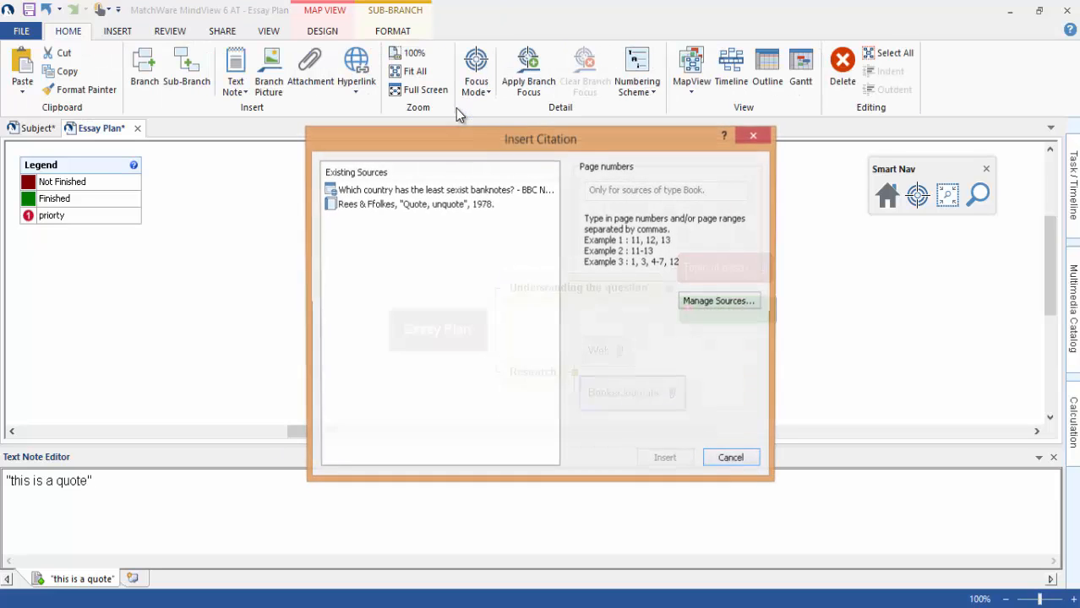
click(399, 204)
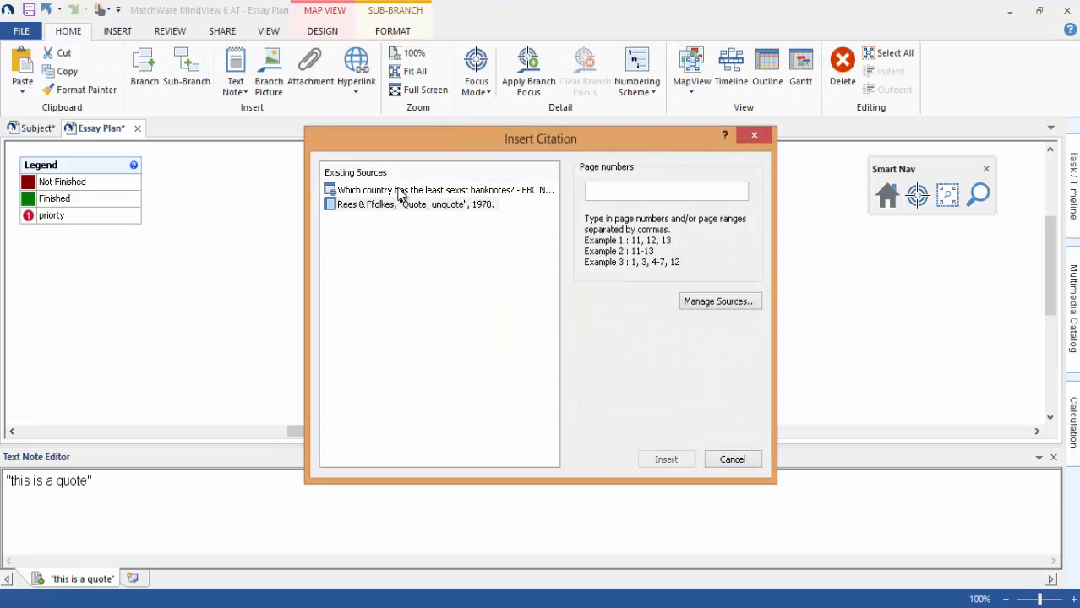
click(620, 189)
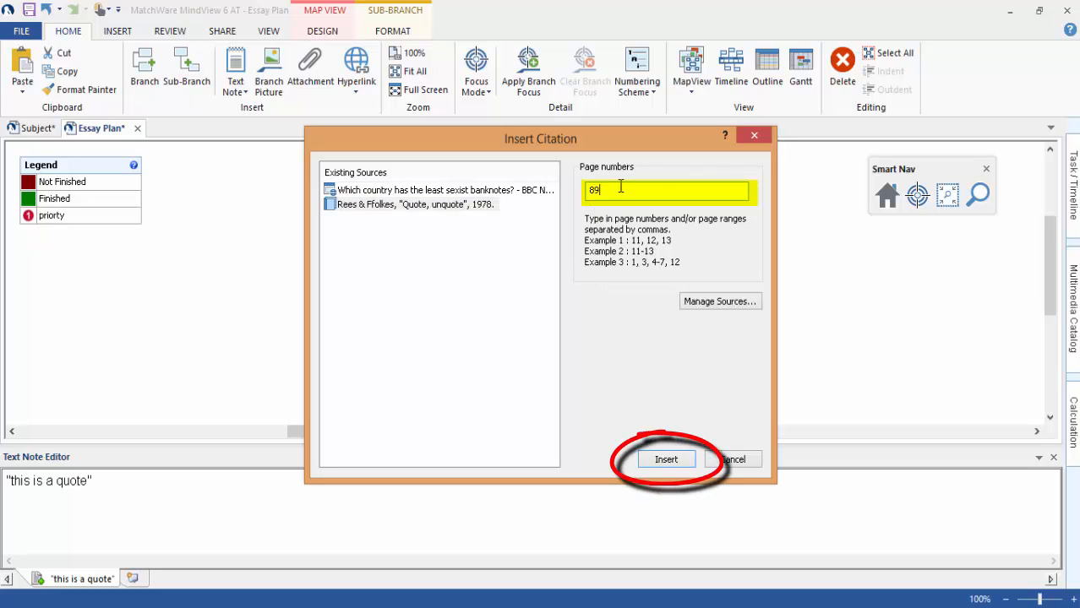
text(89)
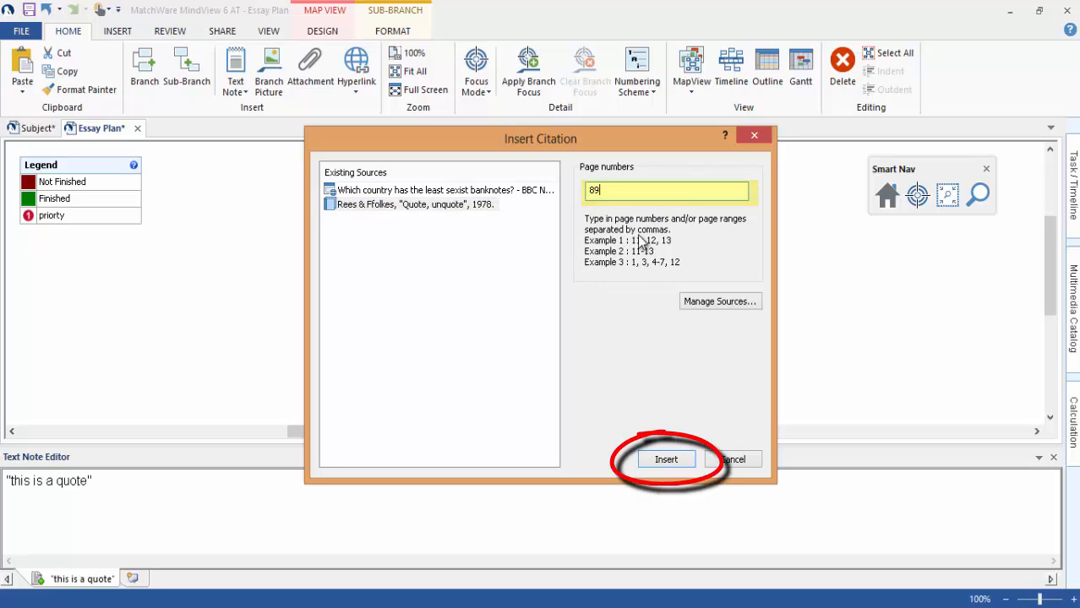
click(666, 459)
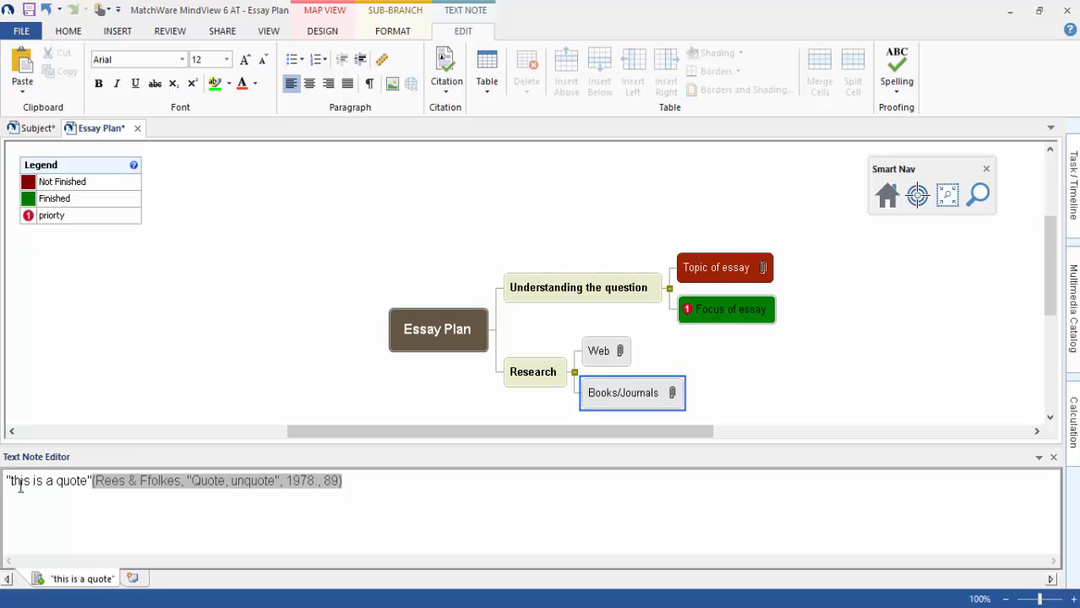
Step: Add the second quotation "A health issue", in quotation marks, on a new line below the cited quote
drag(12, 481, 88, 482)
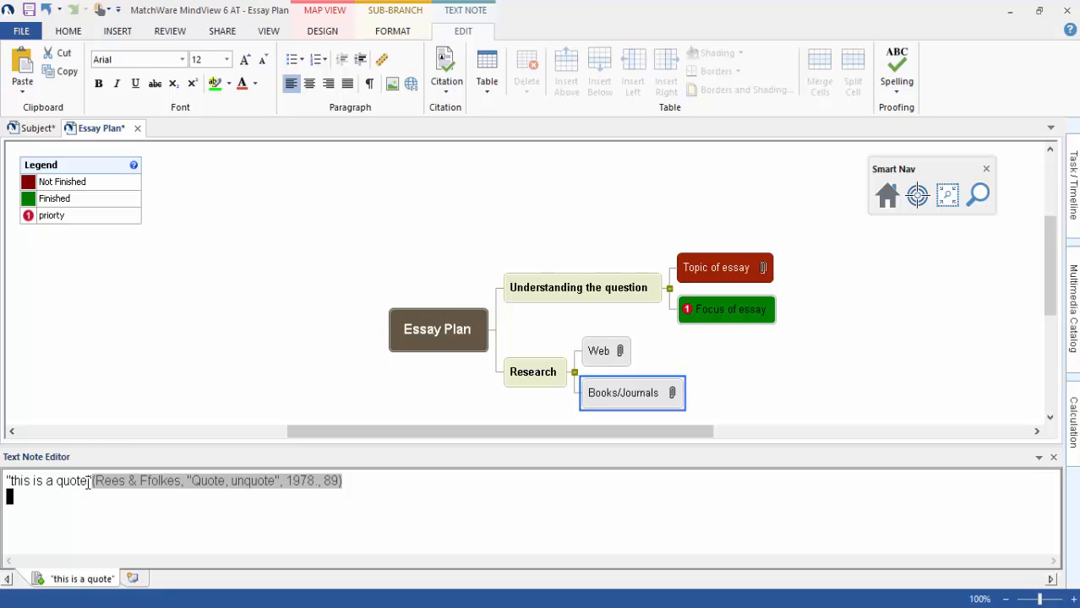
click(30, 488)
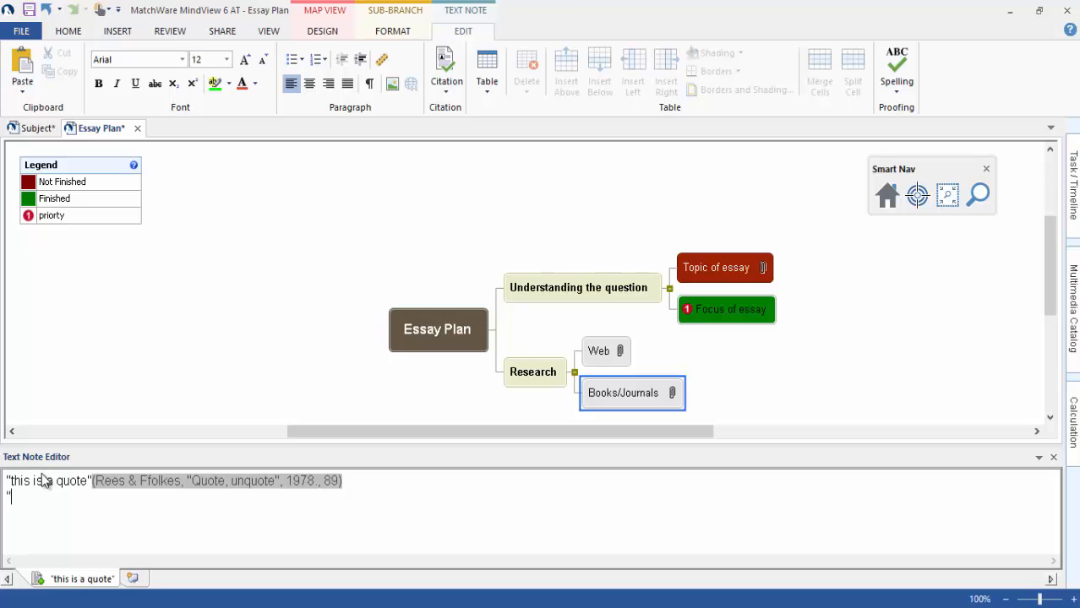
text("A health issue")
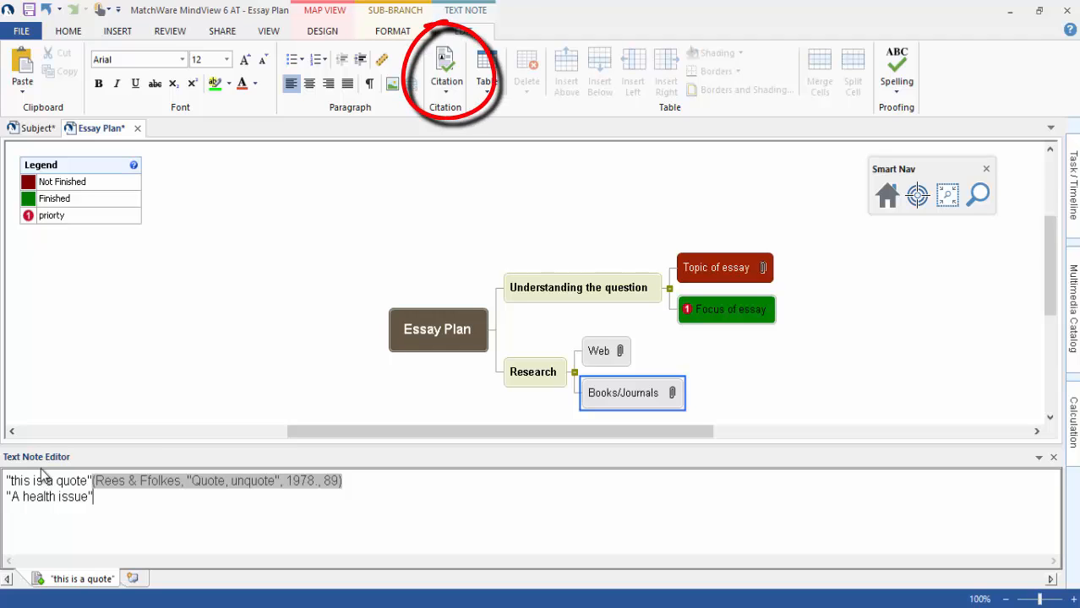
Step: Start adding a new source in the source manager, limiting the catalogue search to Journal Articles in English
click(437, 90)
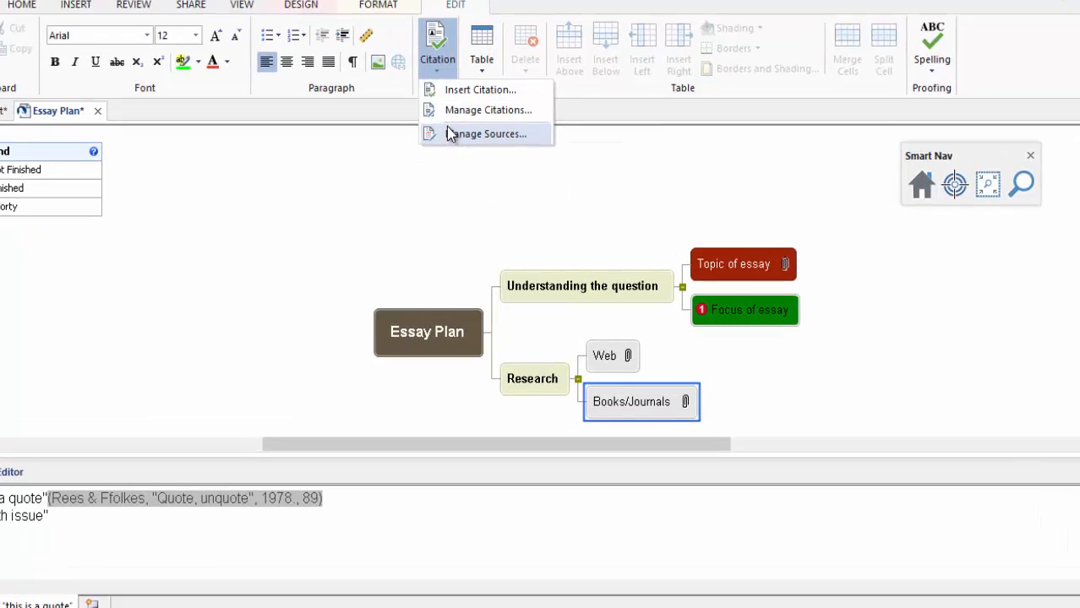
click(486, 134)
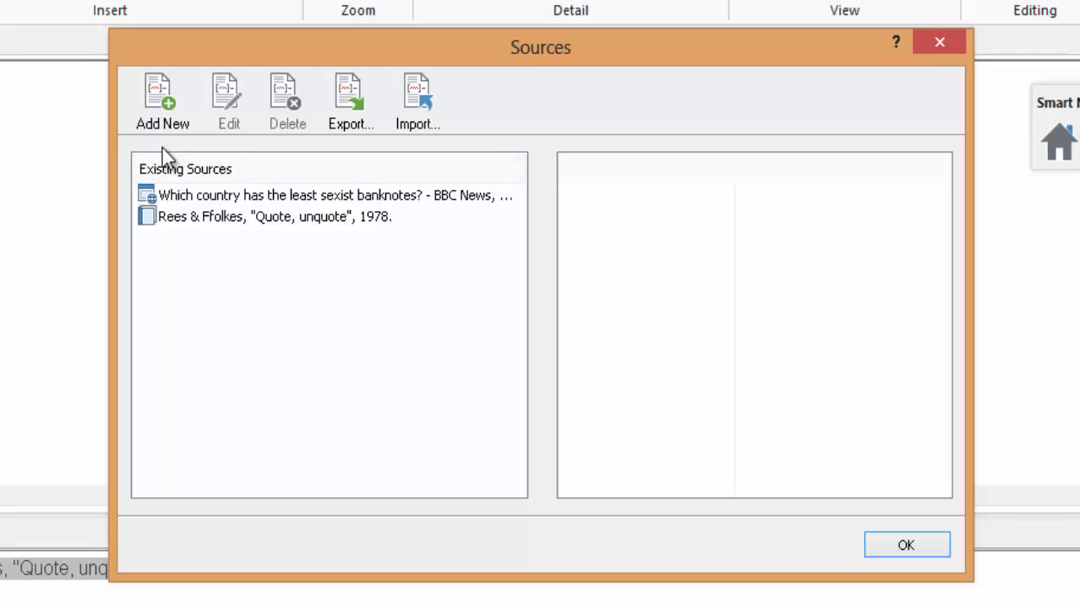
click(157, 107)
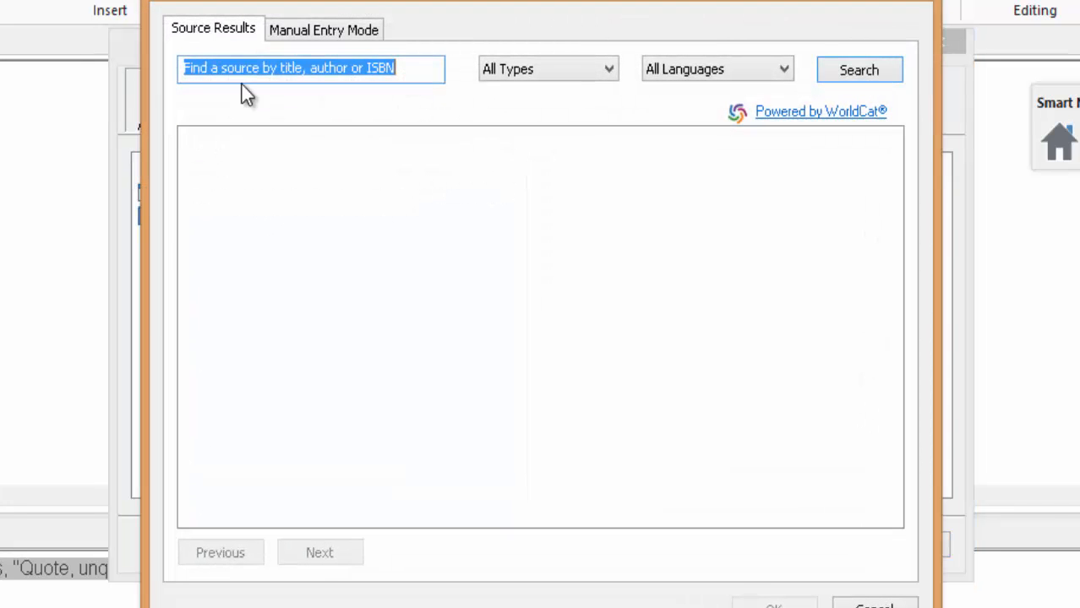
click(606, 69)
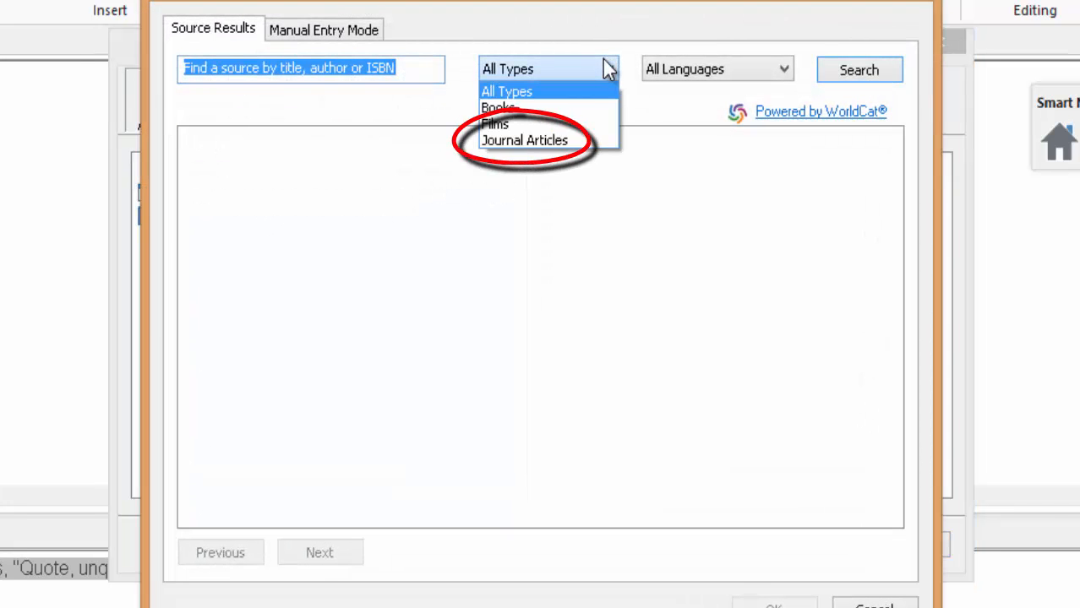
click(544, 140)
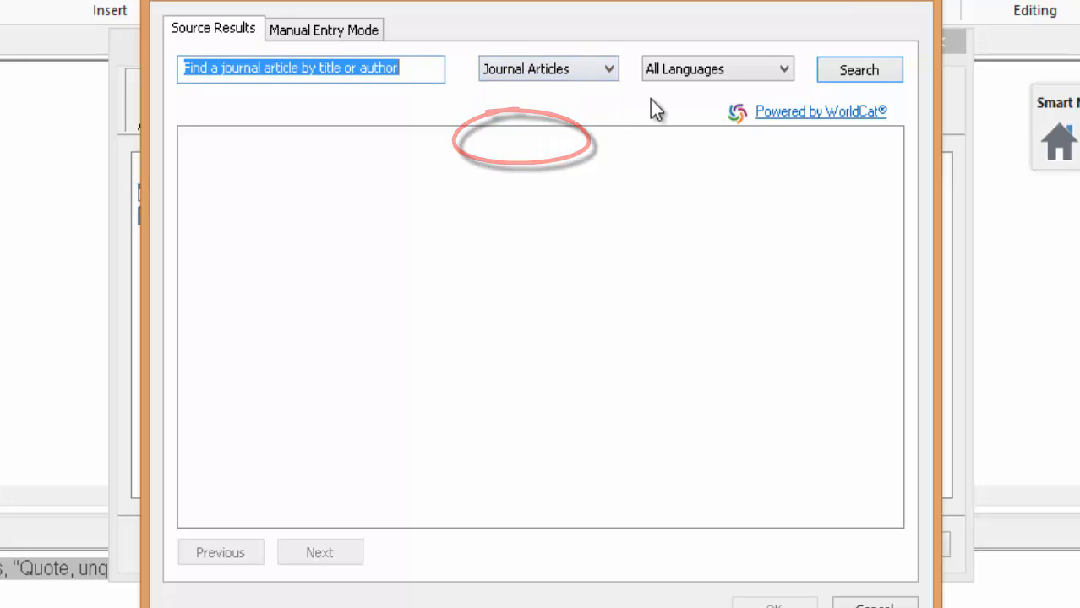
click(675, 73)
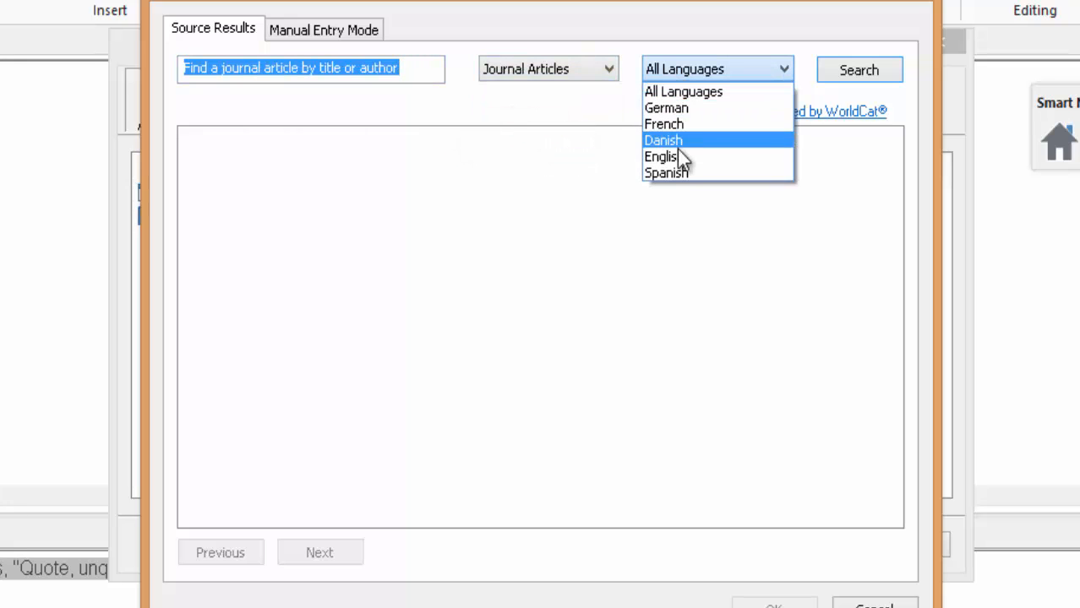
click(681, 159)
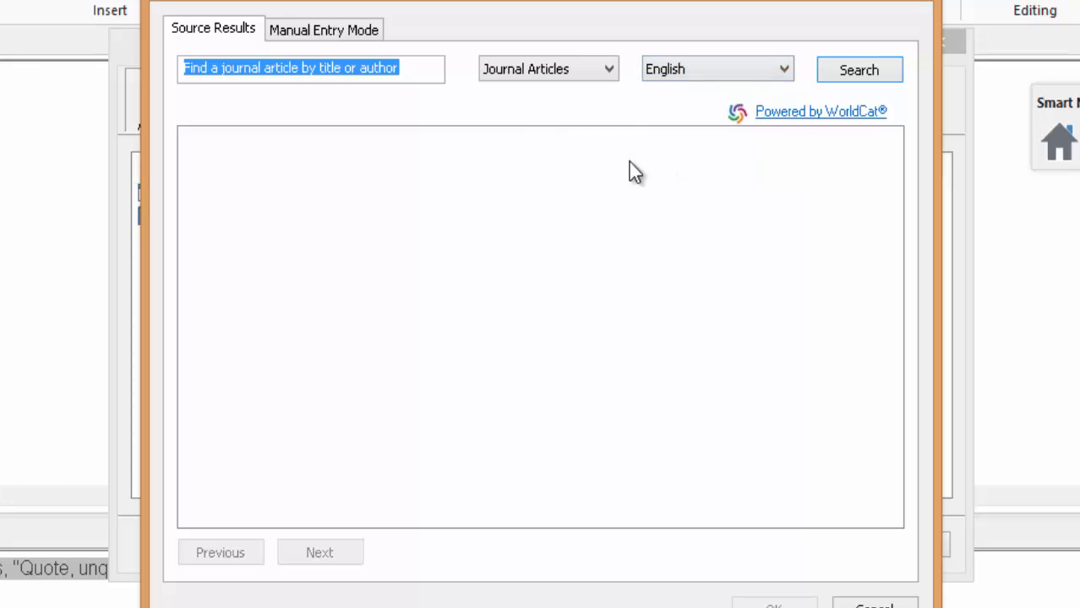
Step: Search the catalogue for "health" and select the journal article "American journal of public health" from the results
click(430, 69)
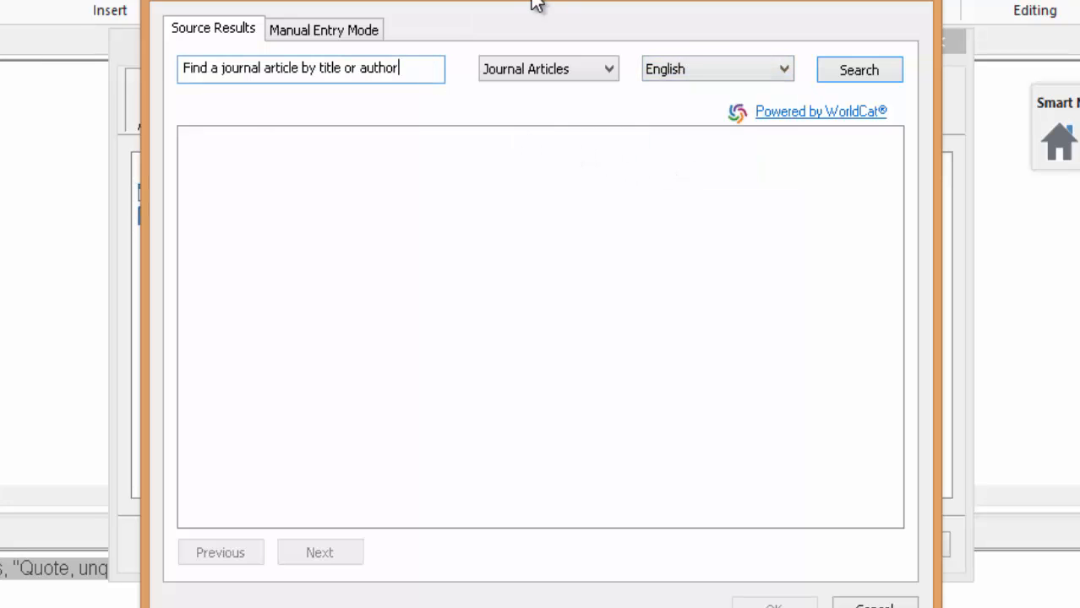
key(BackSpace)
key(BackSpace)
key(BackSpace)
key(BackSpace)
key(BackSpace)
key(BackSpace)
key(BackSpace)
key(BackSpace)
key(BackSpace)
key(BackSpace)
key(BackSpace)
key(BackSpace)
key(BackSpace)
key(BackSpace)
key(BackSpace)
key(BackSpace)
key(BackSpace)
key(BackSpace)
key(BackSpace)
key(BackSpace)
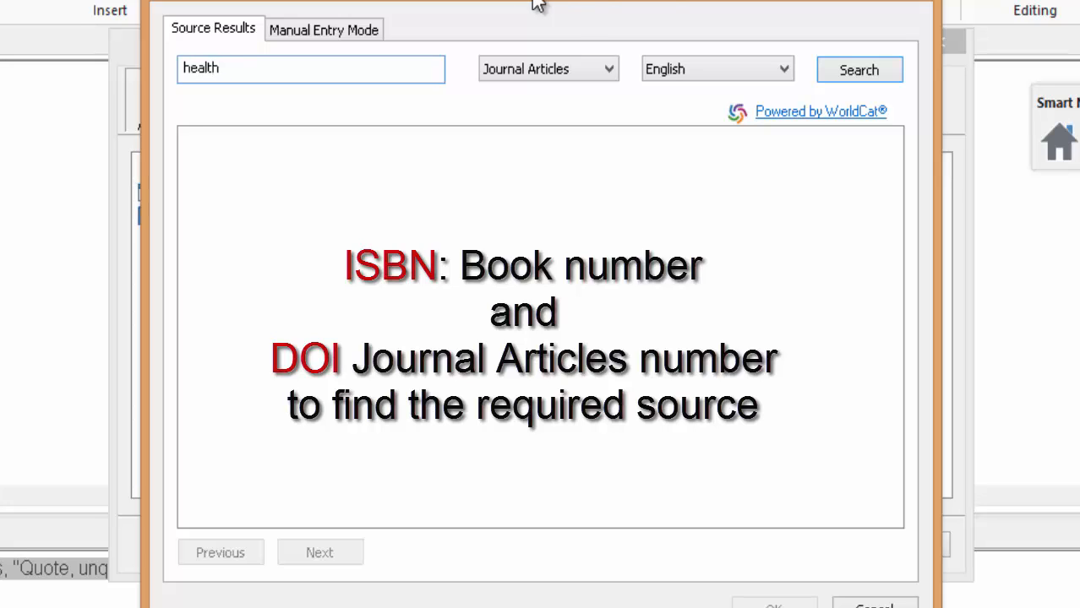
click(843, 71)
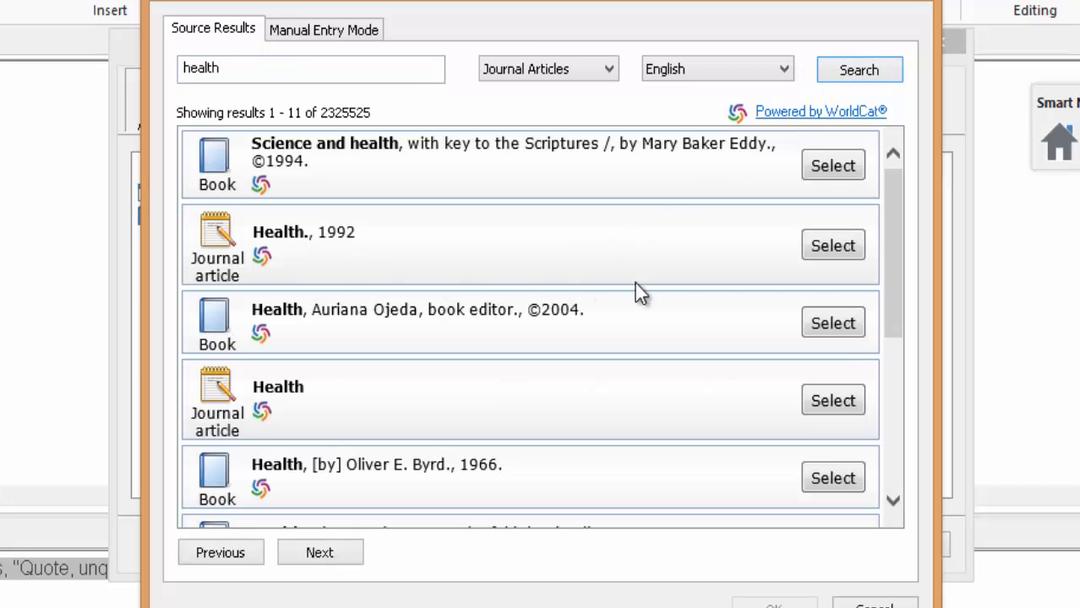
drag(887, 218, 867, 197)
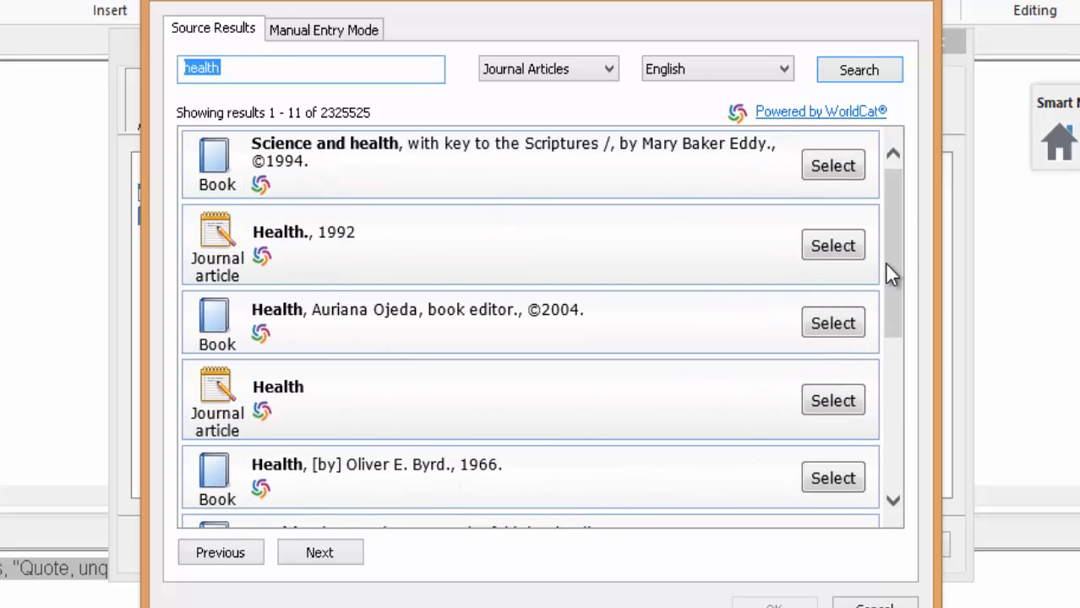
drag(884, 262, 909, 428)
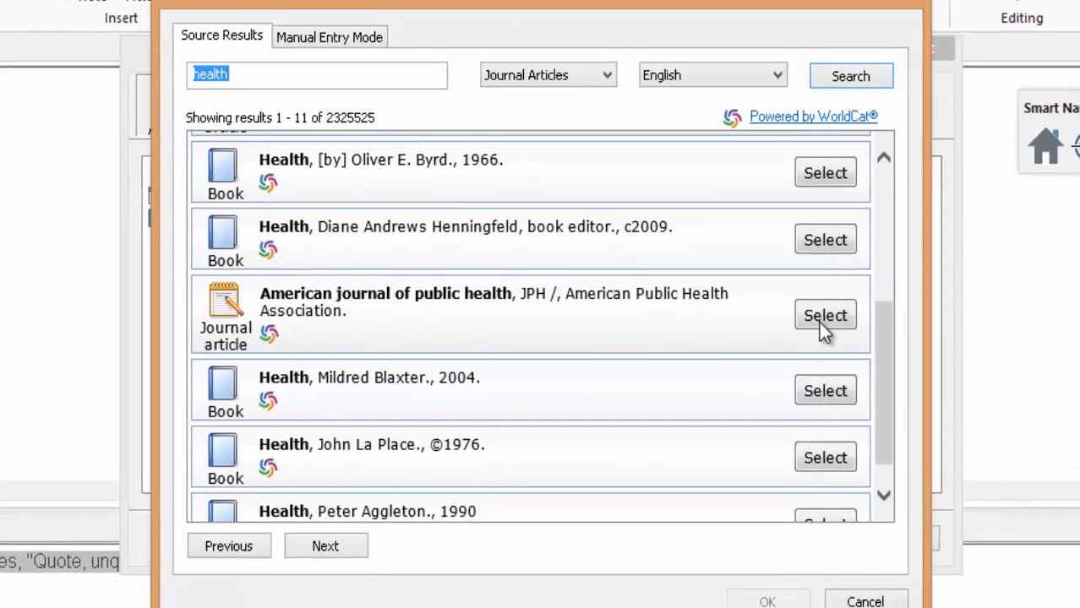
click(830, 330)
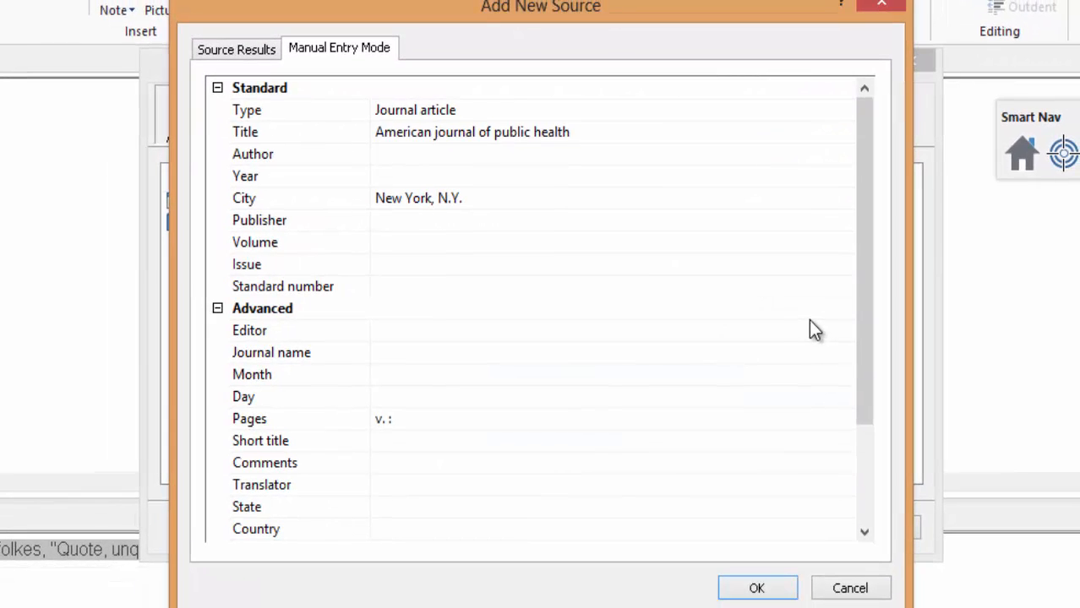
Step: Save the journal article as a new source with the author left blank, review the existing sources, and close the source manager
click(408, 152)
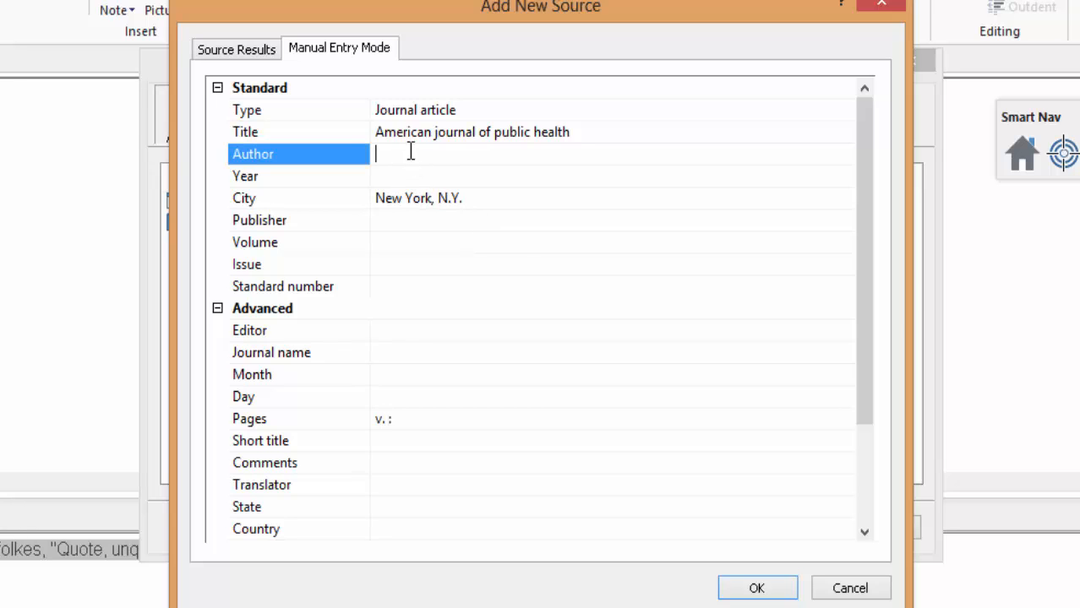
click(776, 589)
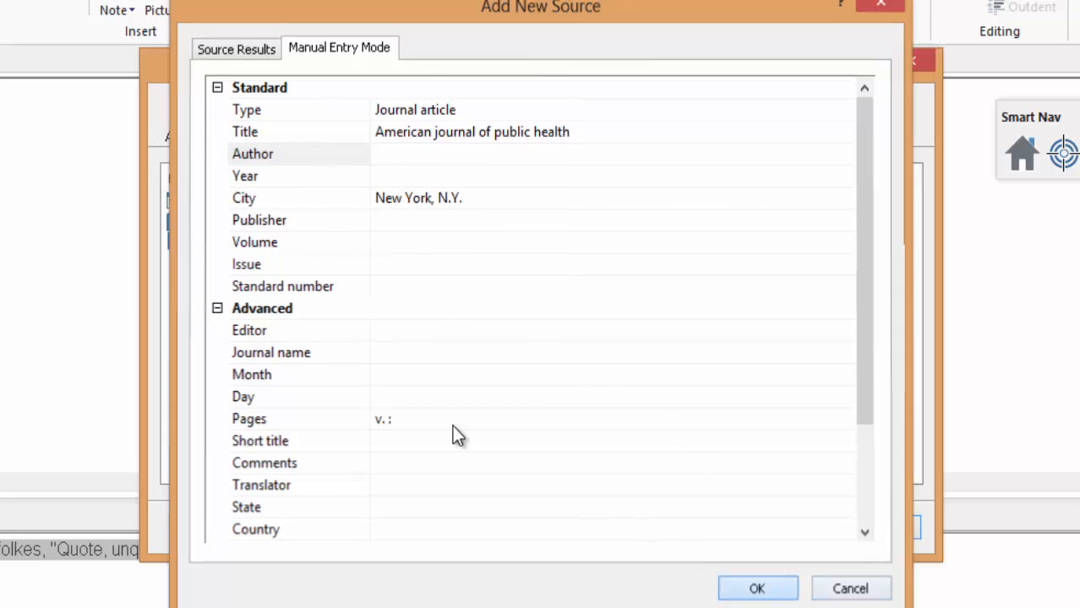
click(203, 244)
click(211, 225)
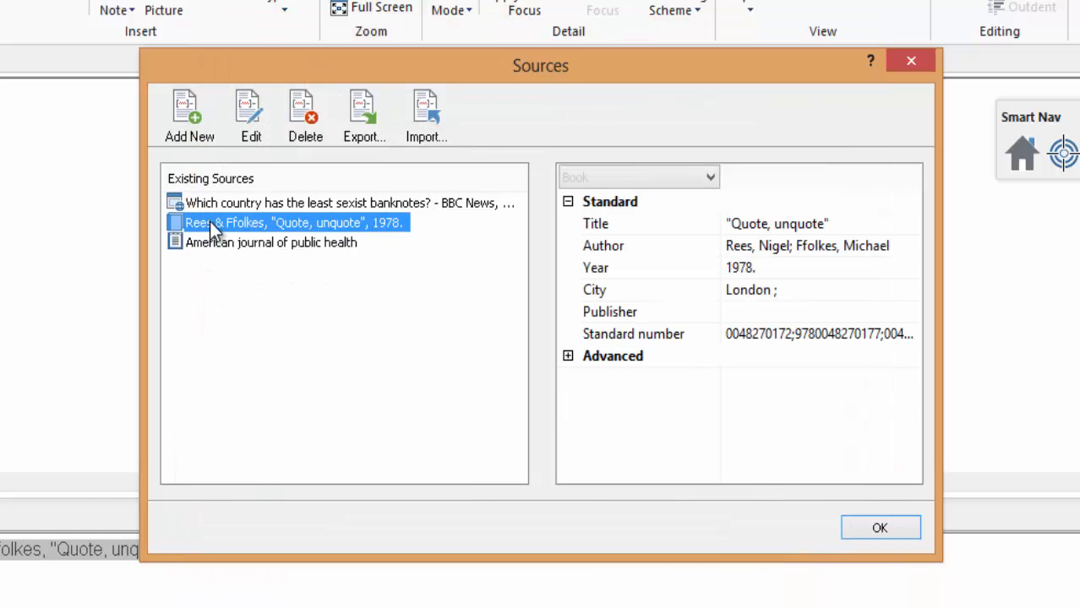
click(216, 208)
click(862, 532)
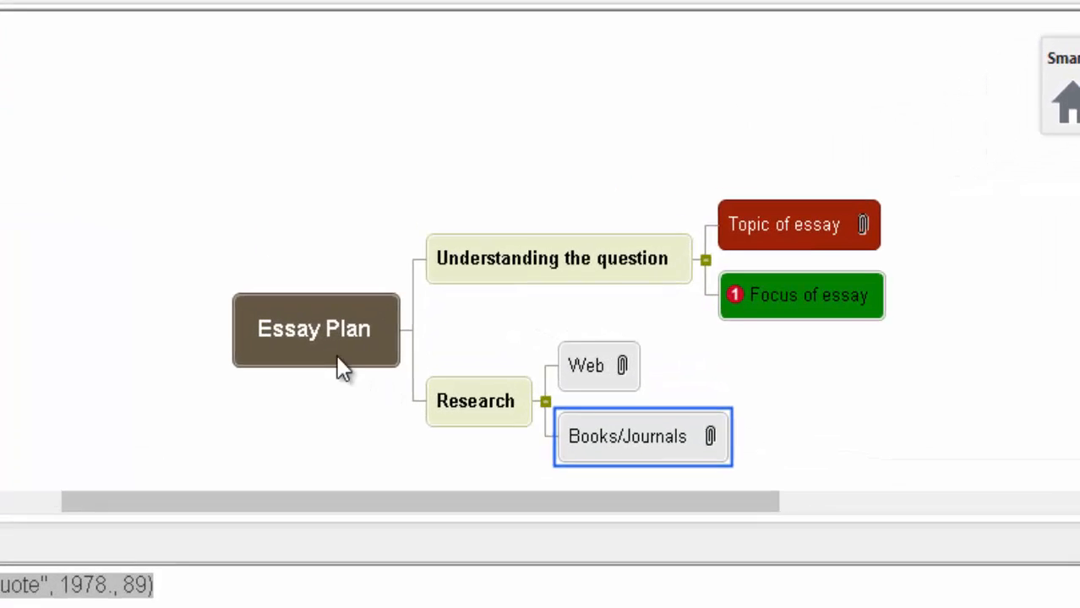
Step: Review the map's branches from Essay Plan through Understanding the question and its sub-branches to the Web branch and its note
click(448, 337)
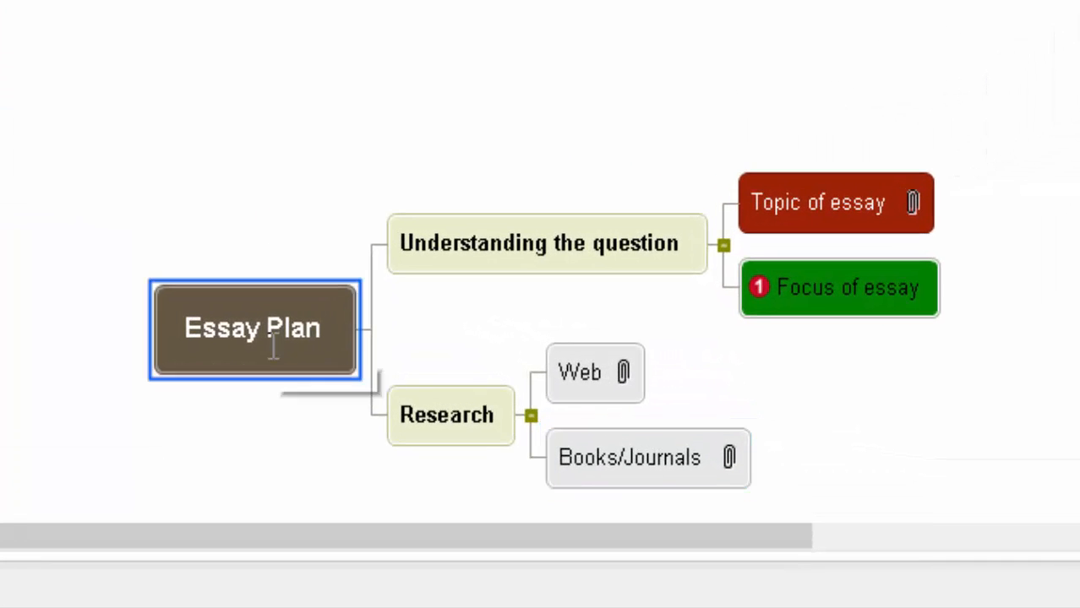
click(503, 248)
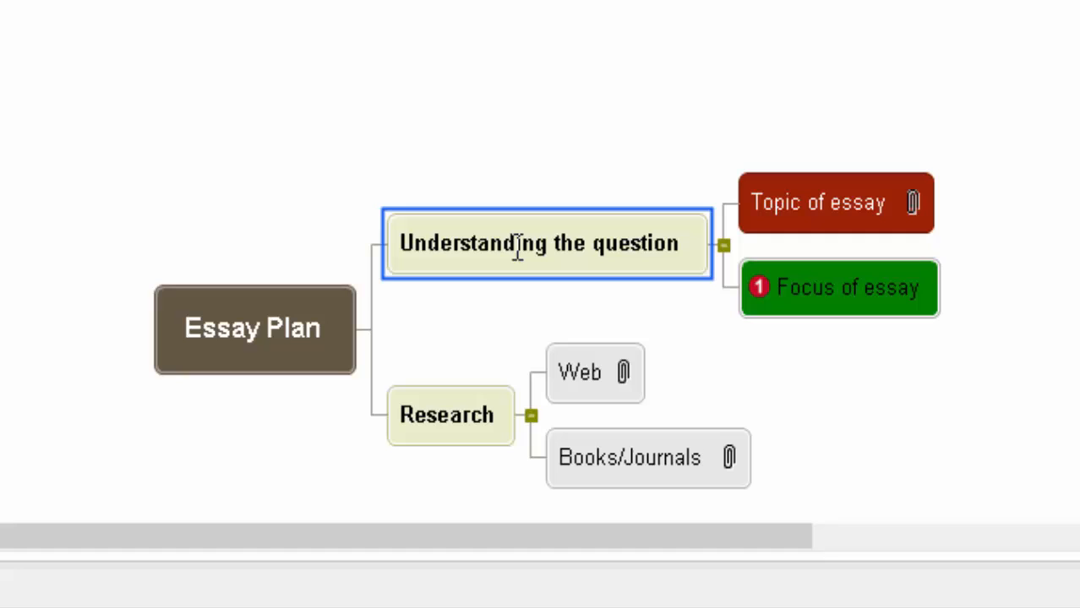
click(799, 200)
click(821, 288)
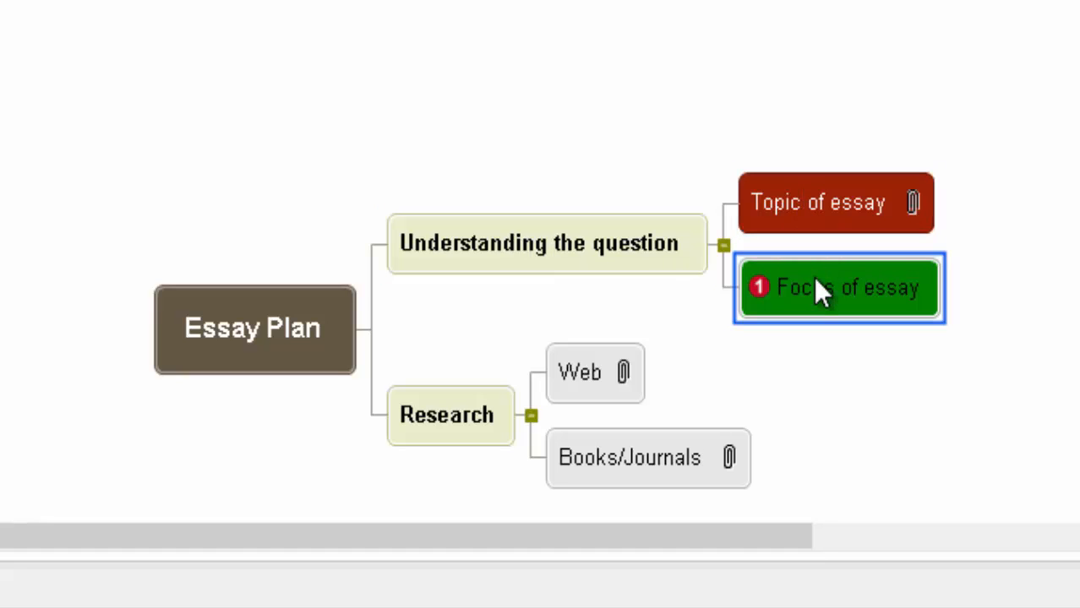
click(580, 372)
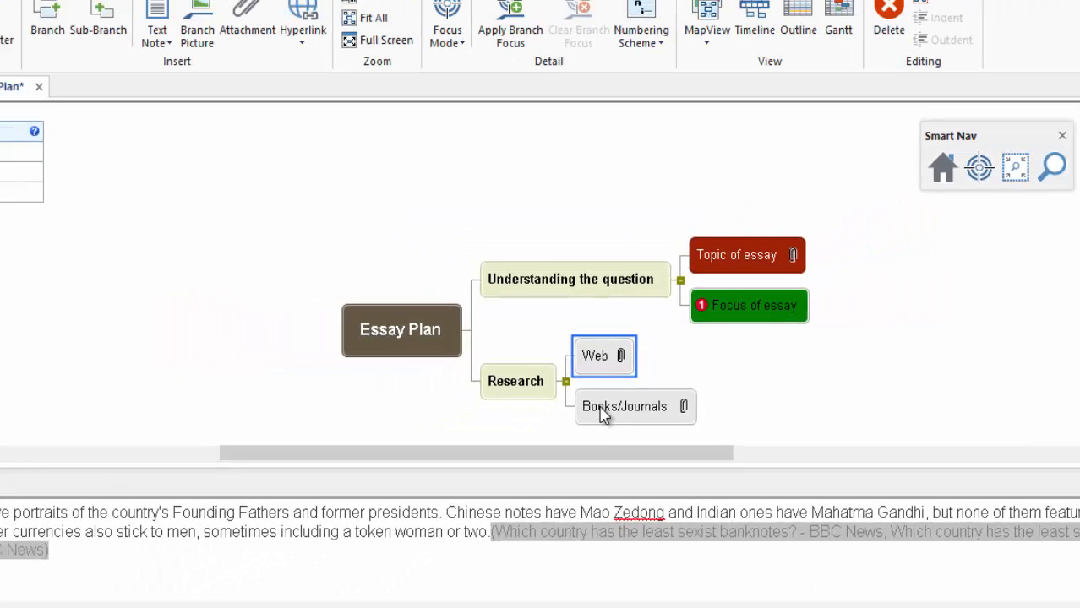
Step: Cite the source "American journal of public health" after "A health issue" in the Books/Journals note, and close the note editor
click(599, 405)
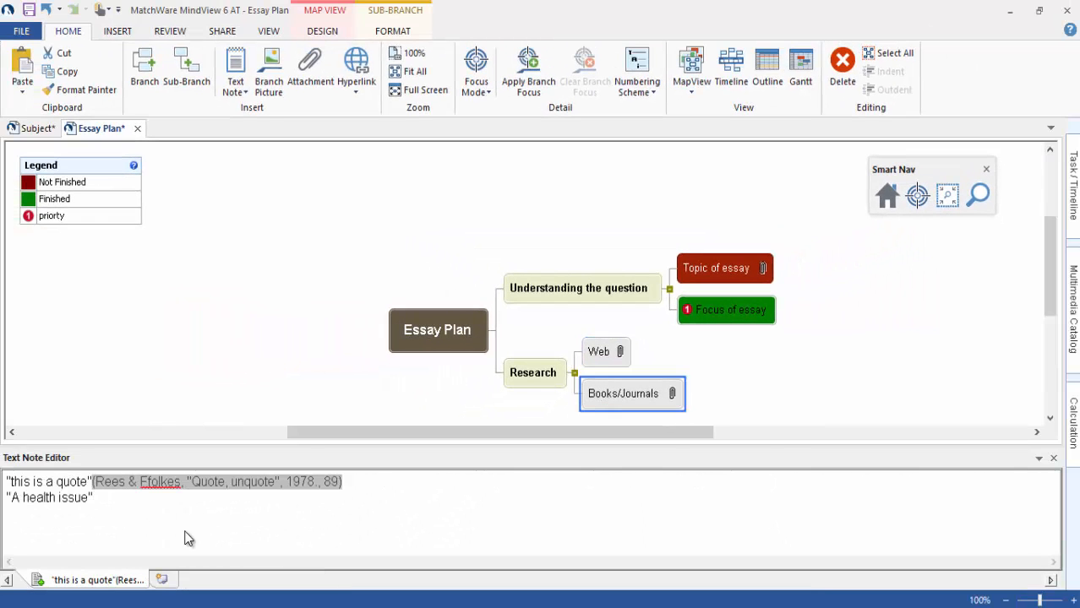
click(101, 498)
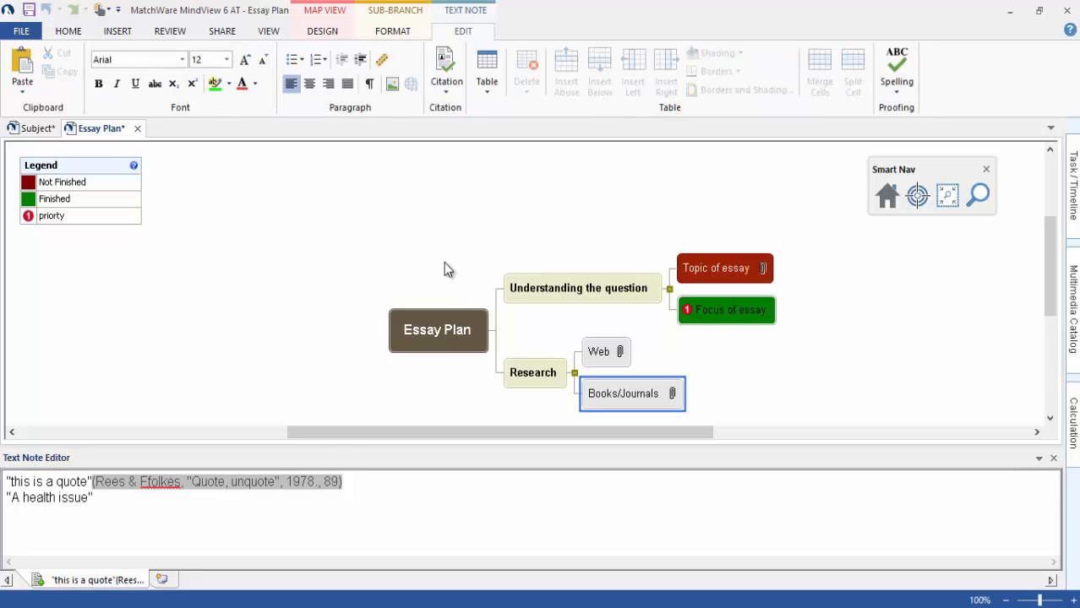
click(446, 95)
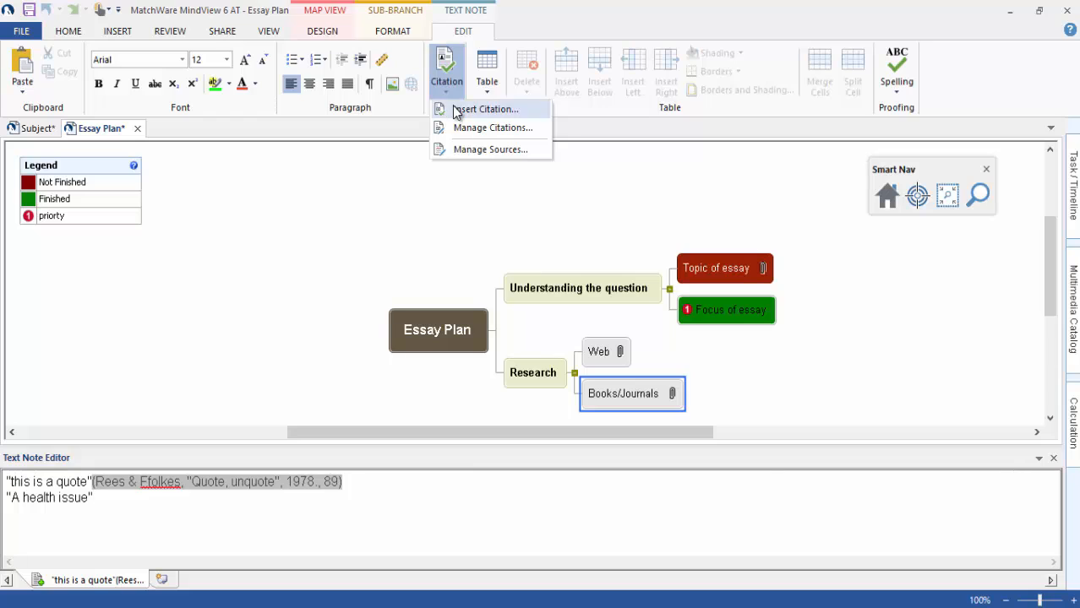
click(456, 109)
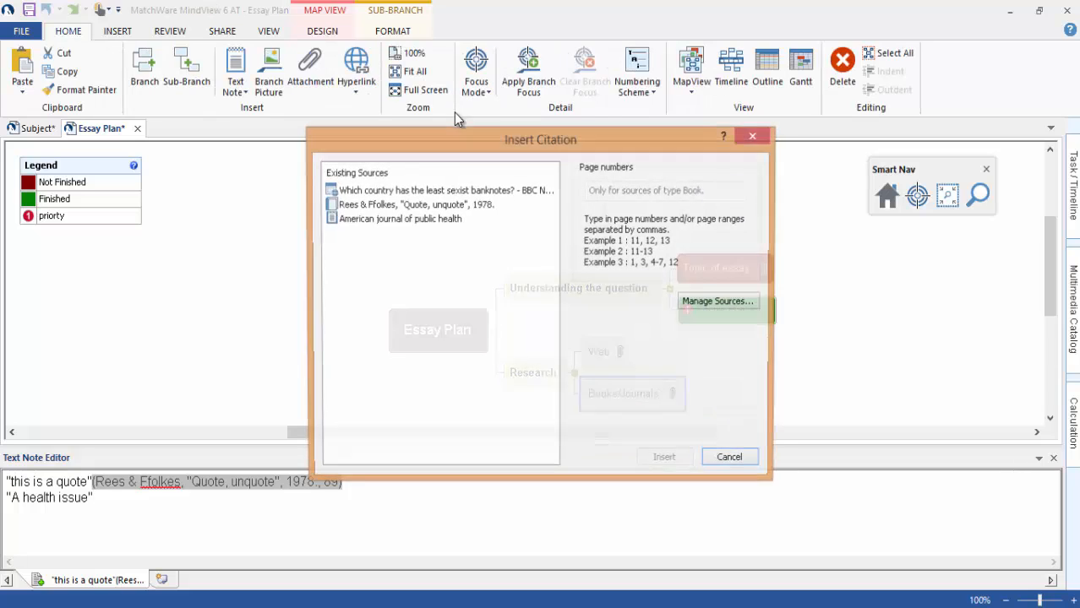
click(393, 219)
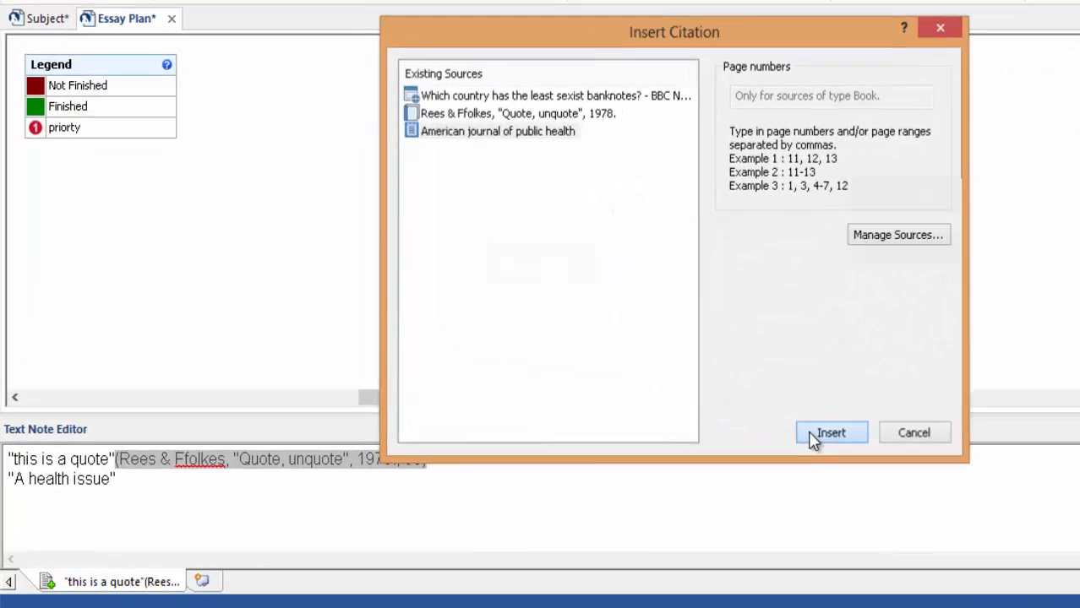
click(666, 460)
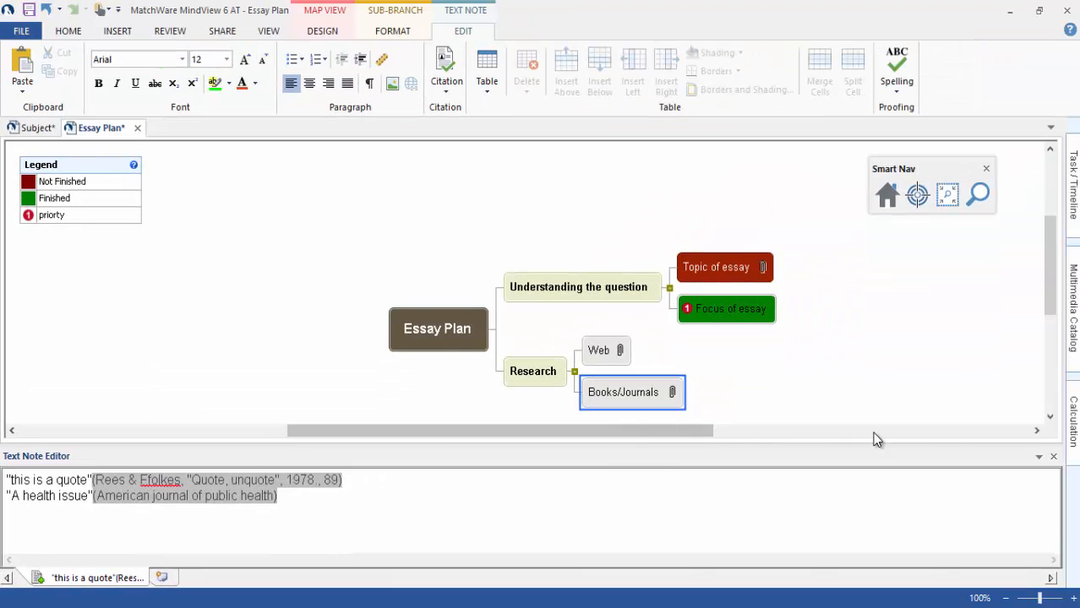
click(1053, 456)
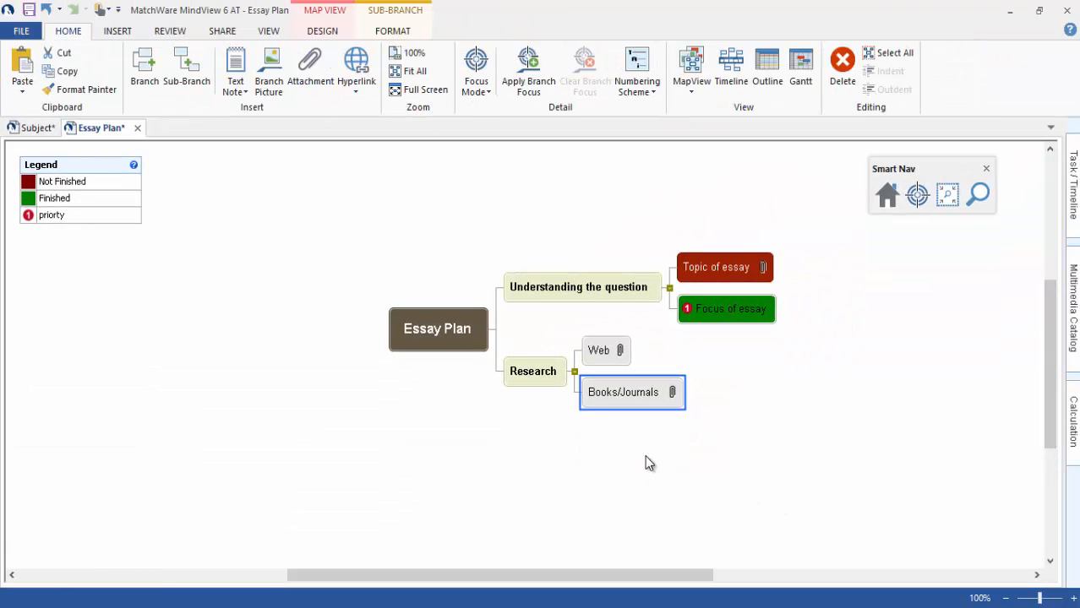
Step: Apply the Finished legend item to the Research branch and its Web and Books/Journals sub-branches
click(532, 372)
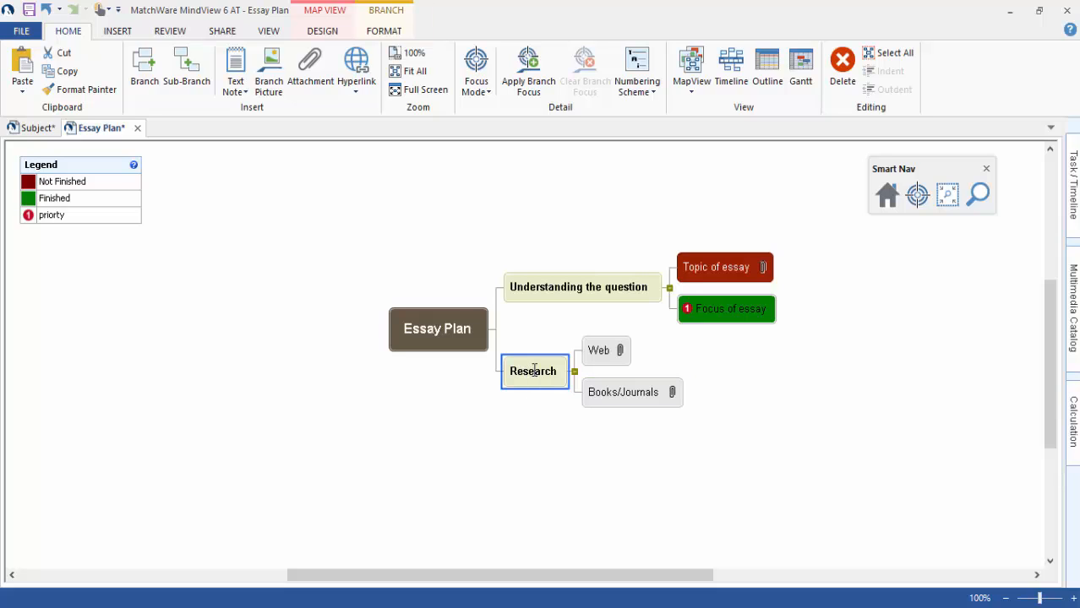
mouse_move(49, 205)
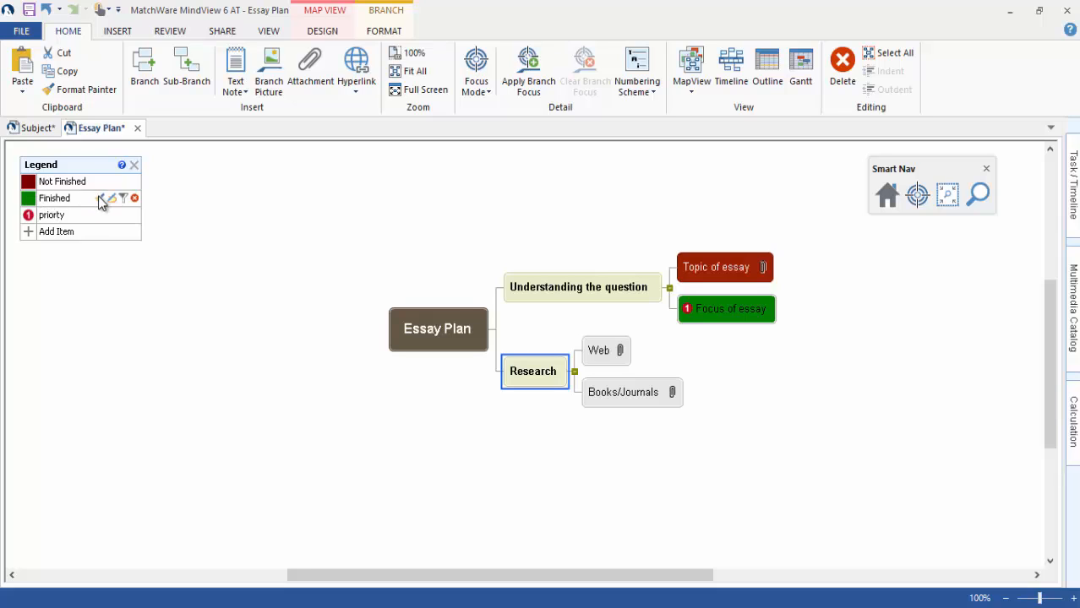
click(103, 198)
click(613, 353)
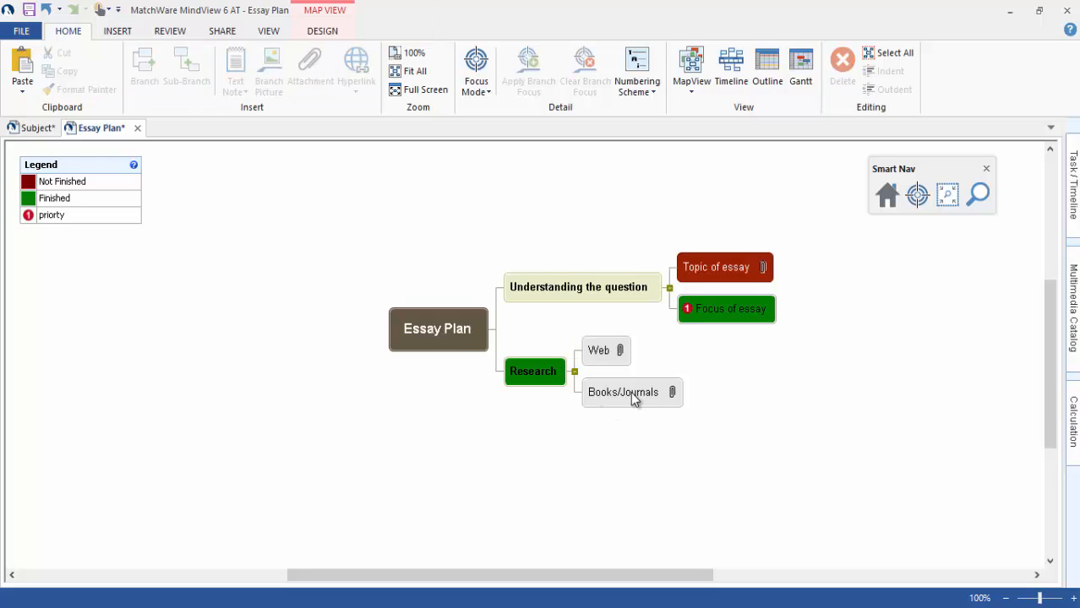
drag(662, 442, 582, 334)
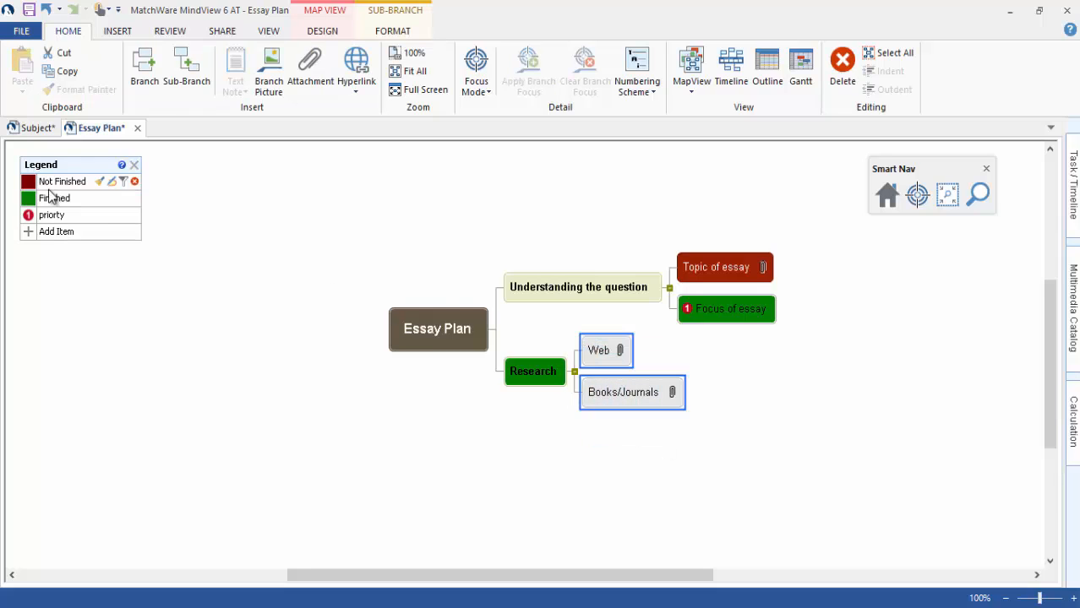
mouse_move(51, 199)
click(98, 199)
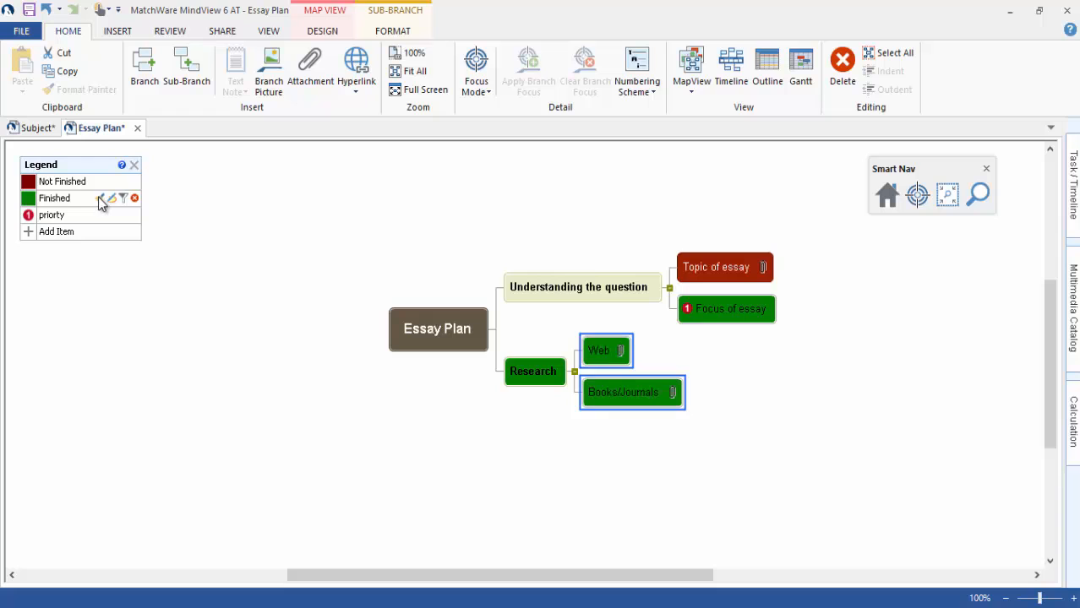
Step: Turn on focus mode and focus the map on the Essay Plan root
click(424, 504)
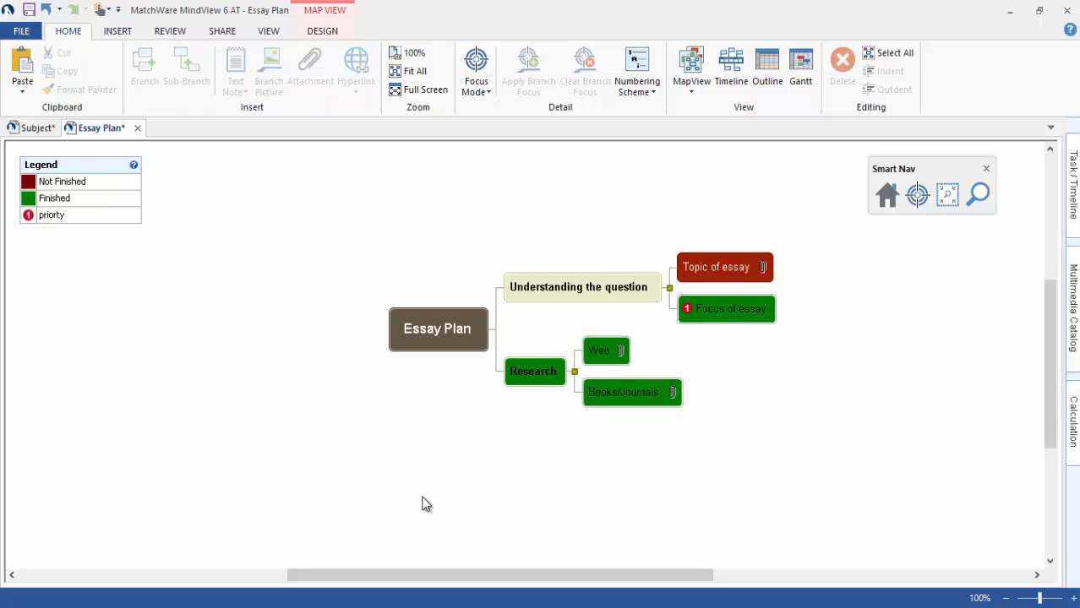
click(912, 203)
click(200, 377)
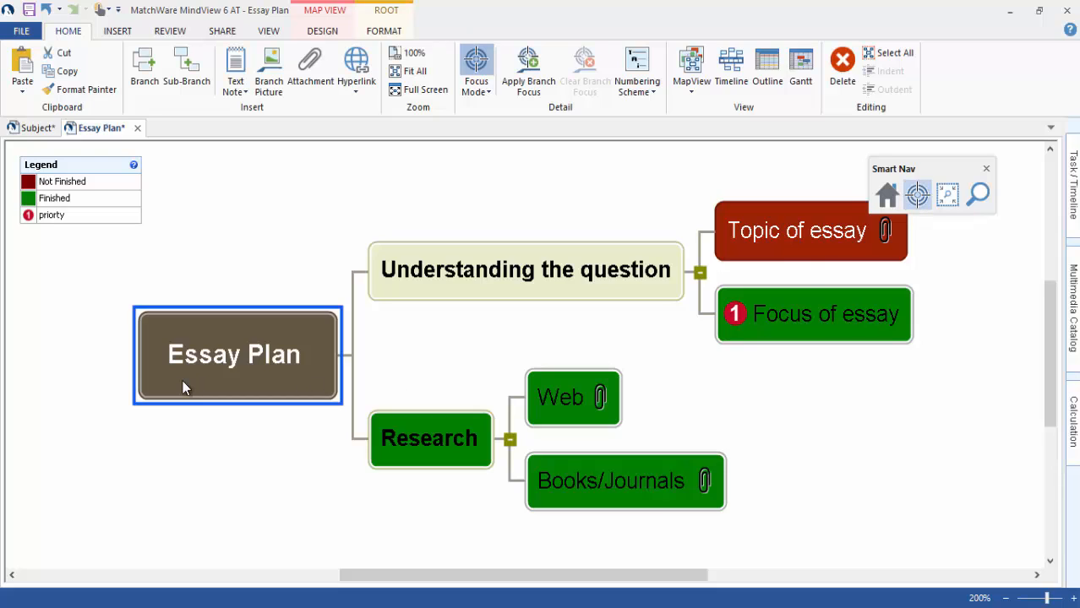
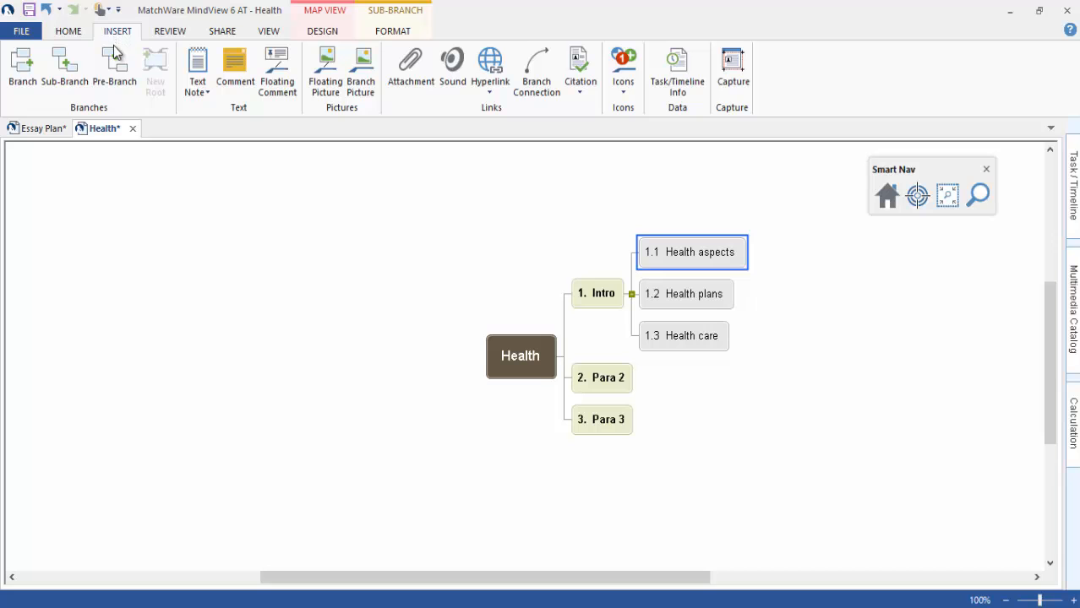
Step: Add a text note to the Health aspects sub-branch beginning "Generally, the context in which an individual lives is of great importance for both his health status"
click(201, 64)
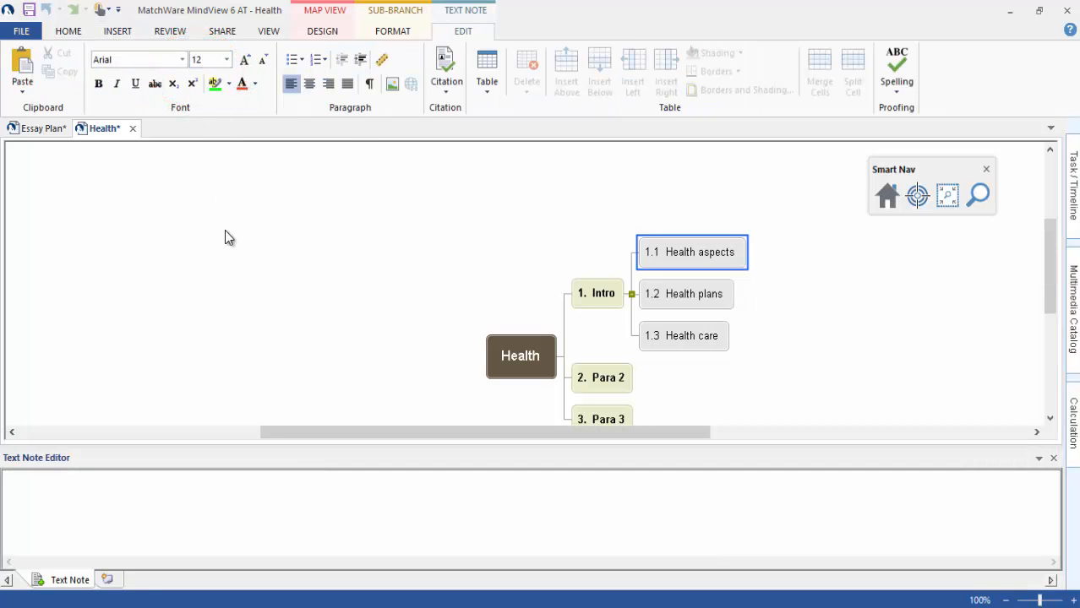
click(35, 473)
text(Generally, the context in which an individual lives is of great importance for both his health status and quality of their life. It is increasingly recognized that health is maintained and improved not only through the advancement and application)
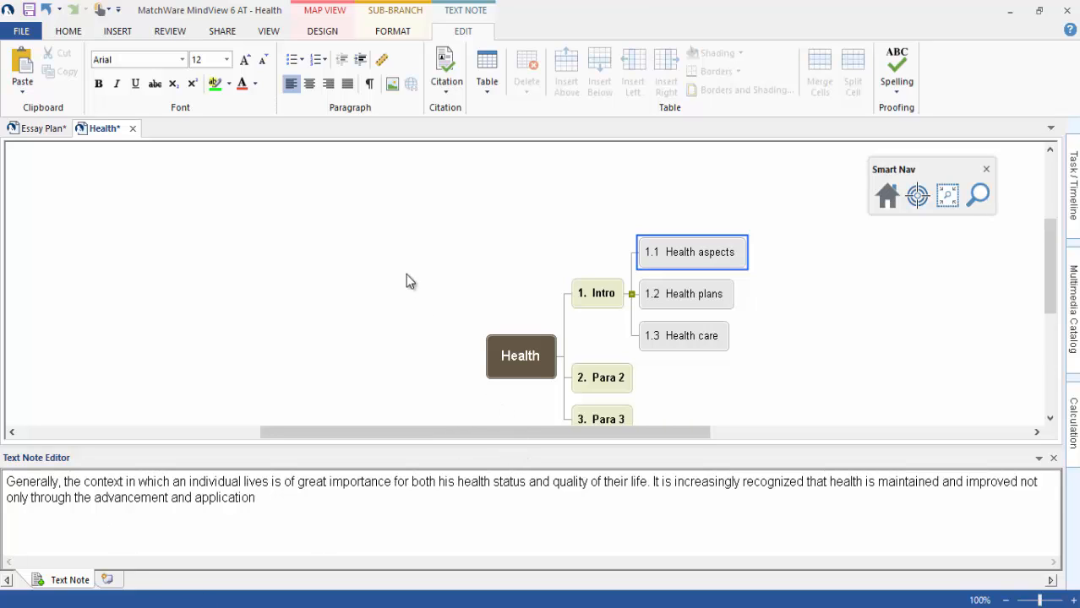
Step: Switch to the Essay Plan map and check the attachments of the Web and Books/Journals sub-branches
click(46, 132)
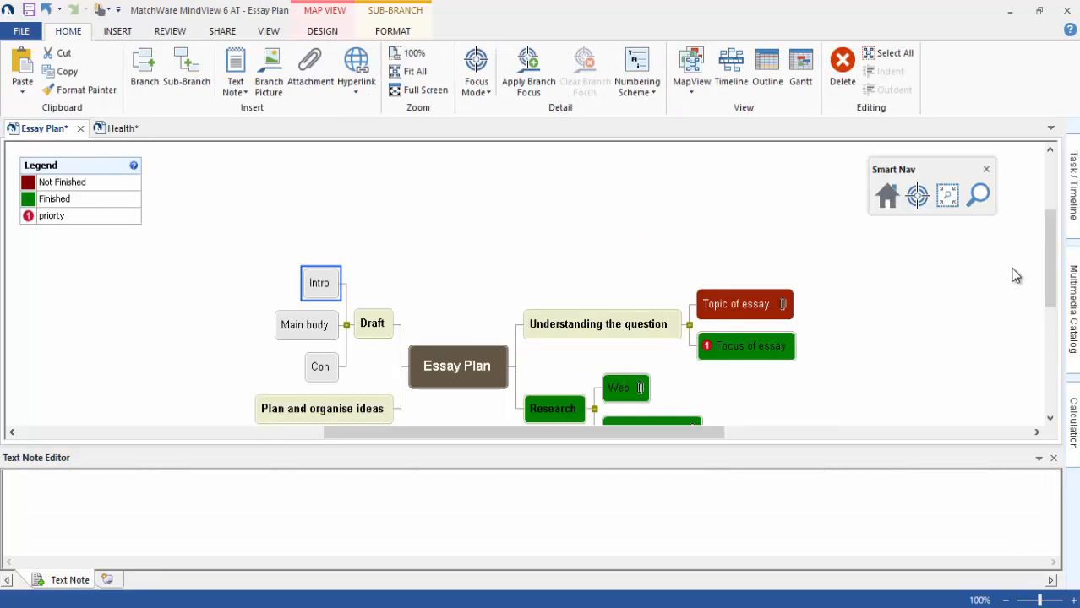
drag(1052, 237, 1053, 276)
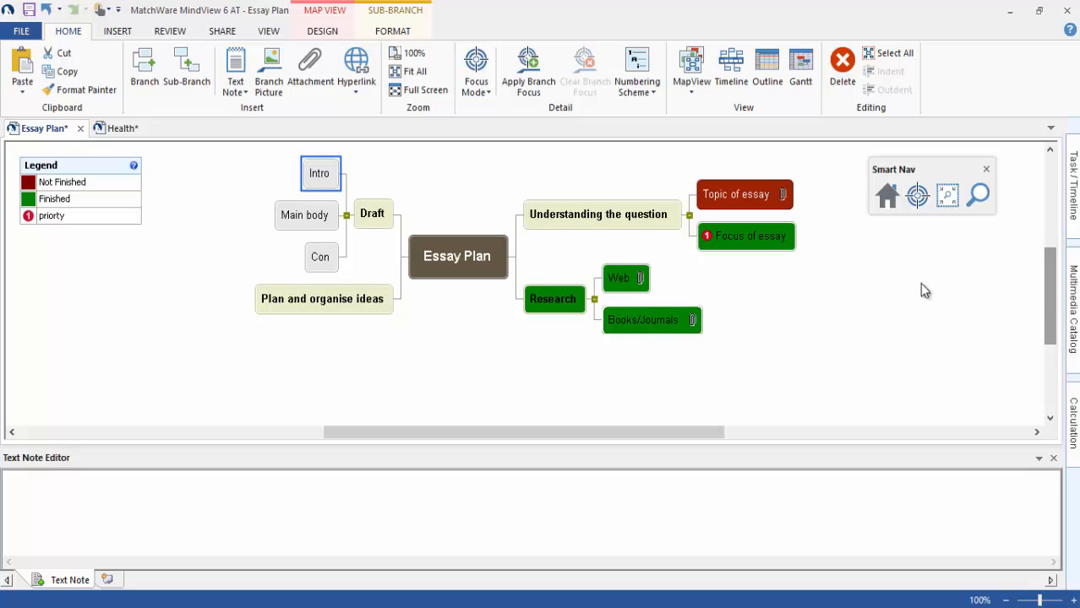
click(639, 279)
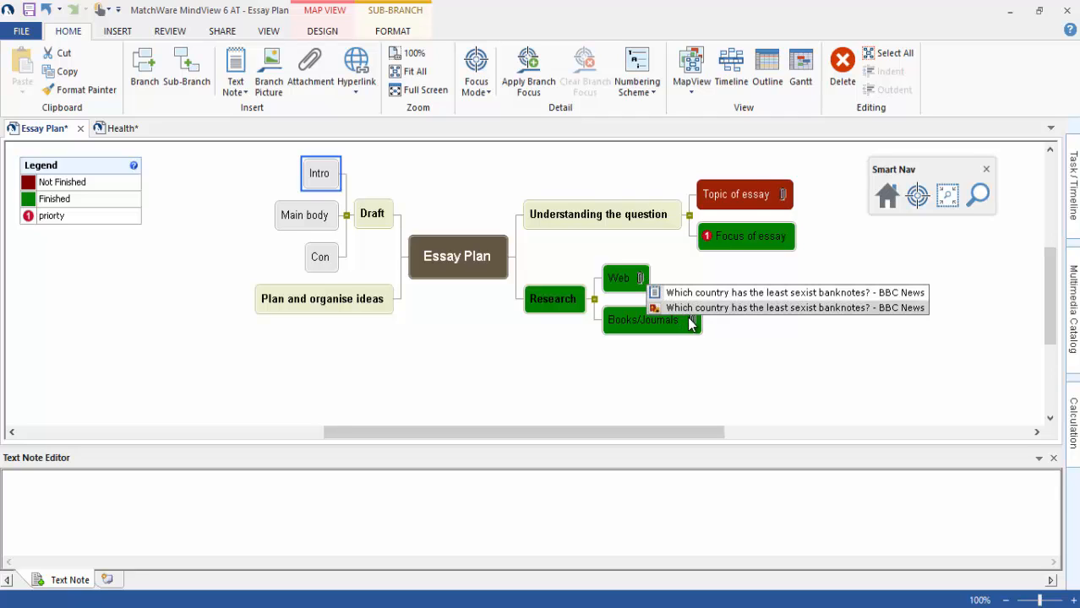
mouse_move(693, 325)
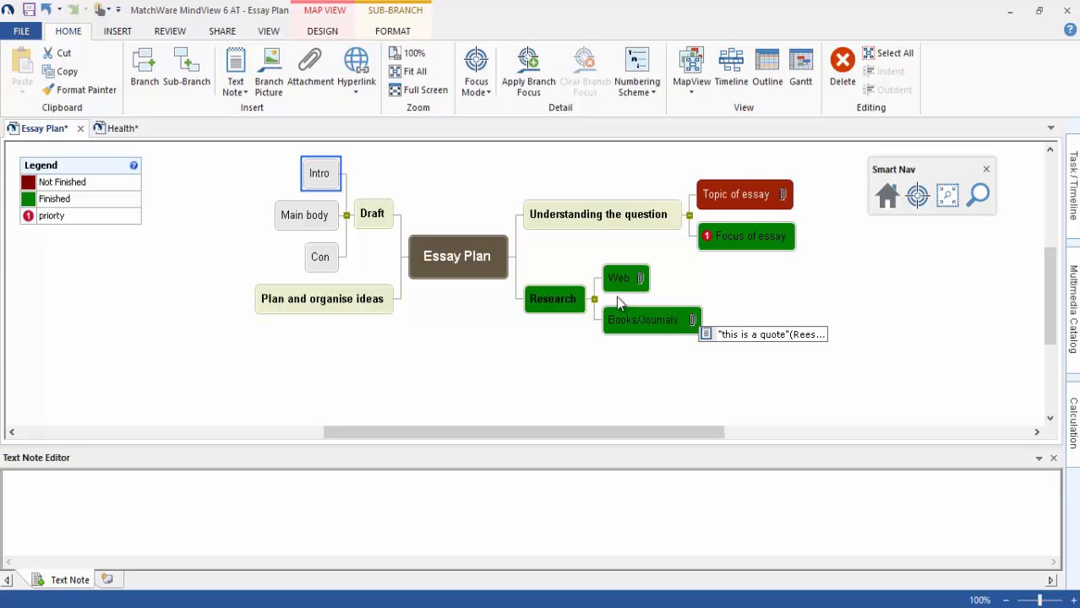
Step: Return to the Health map and check its existing sources in the source manager from the Health aspects note
click(108, 129)
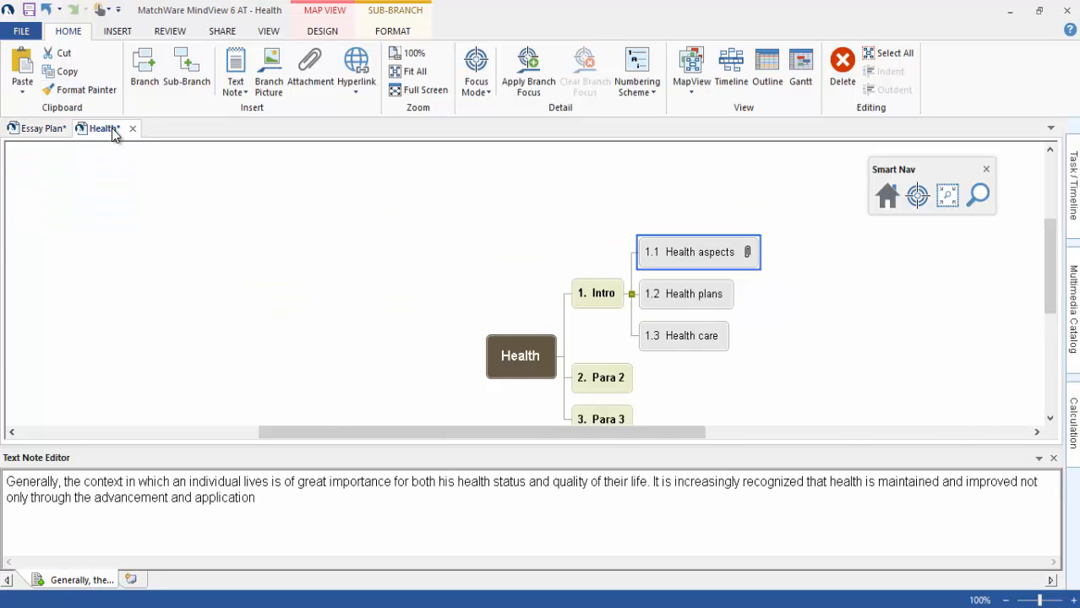
click(268, 498)
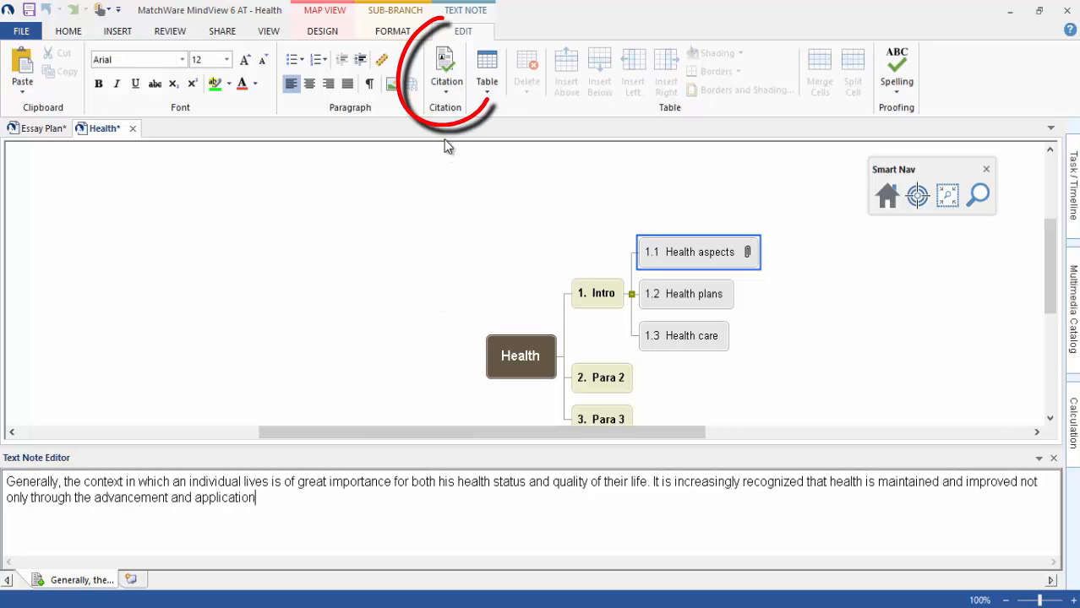
click(446, 81)
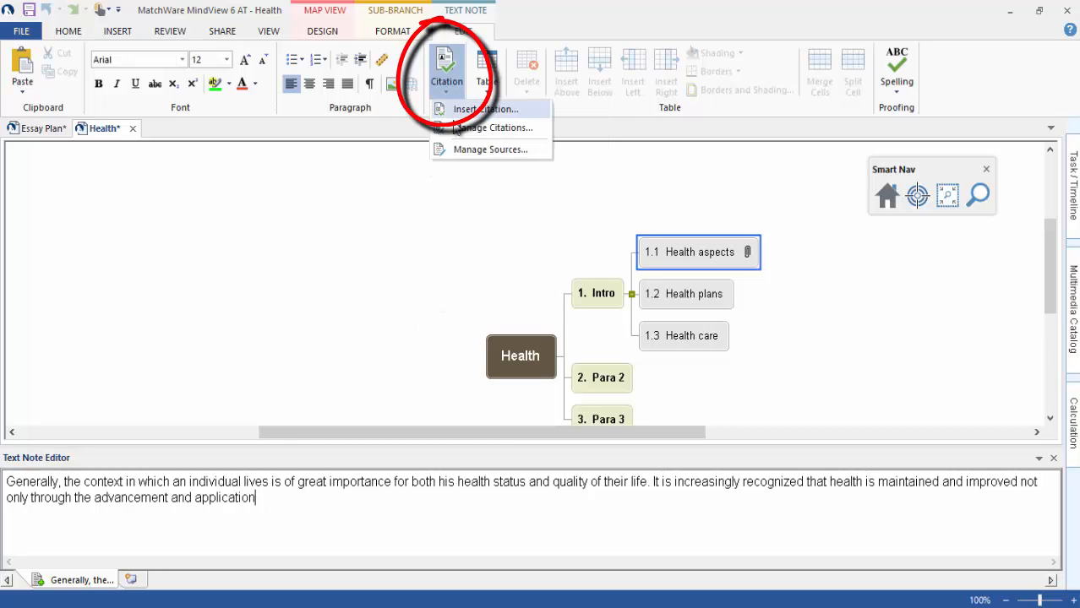
click(463, 147)
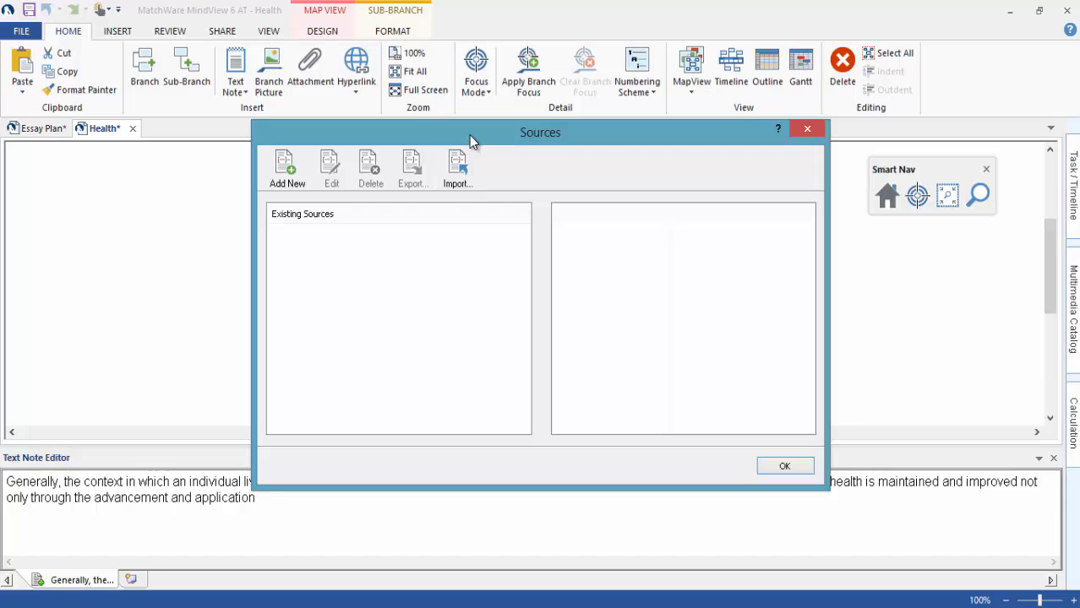
click(777, 466)
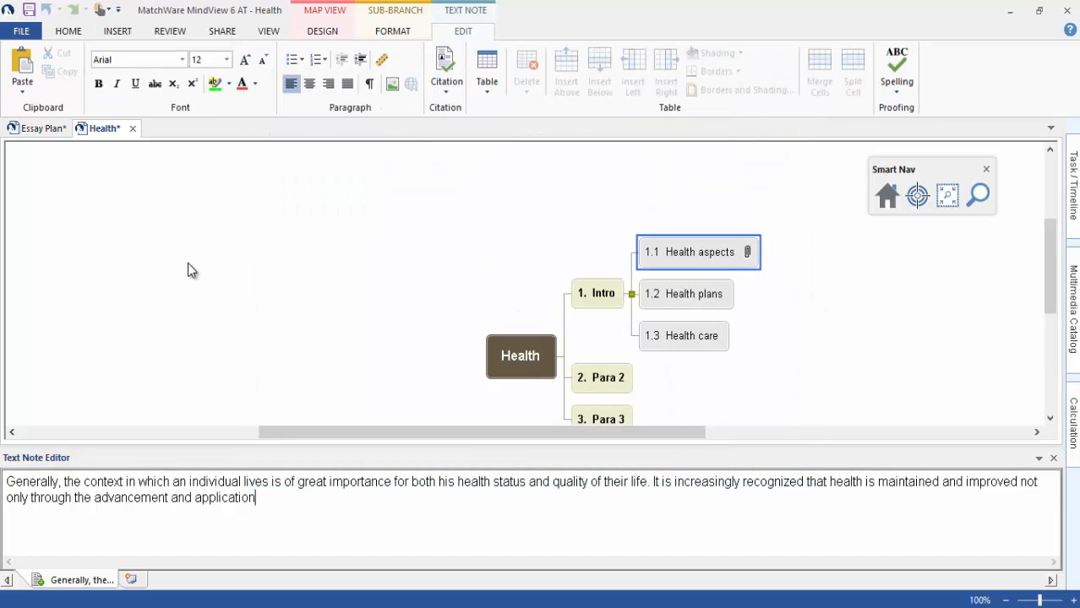
Step: Export the Essay Plan map's sources to the Desktop as "Health" in MindView Bibliography XML format, and close the source manager
click(40, 129)
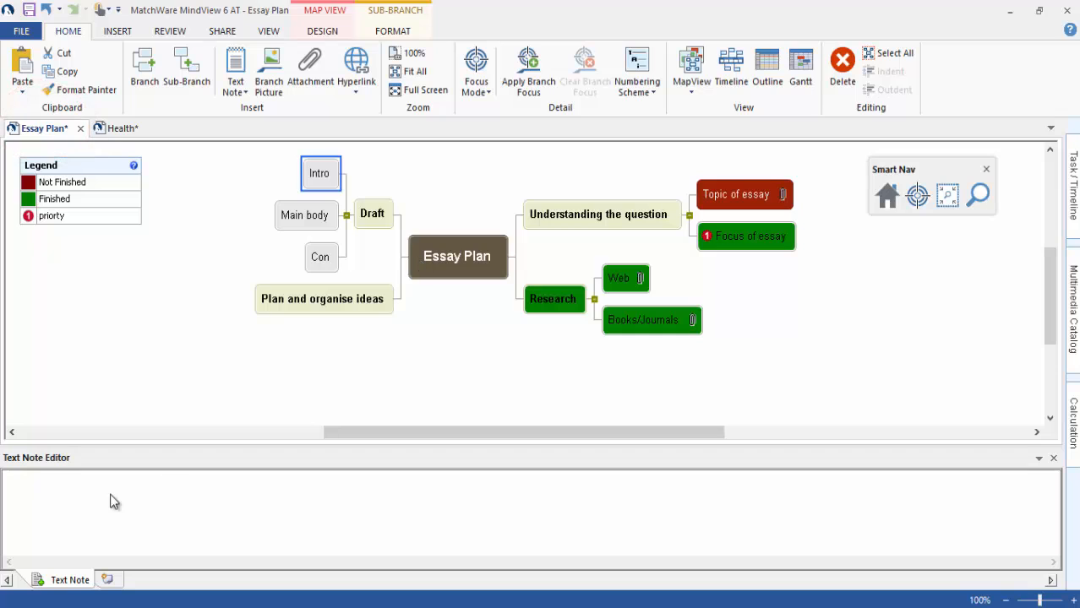
click(61, 501)
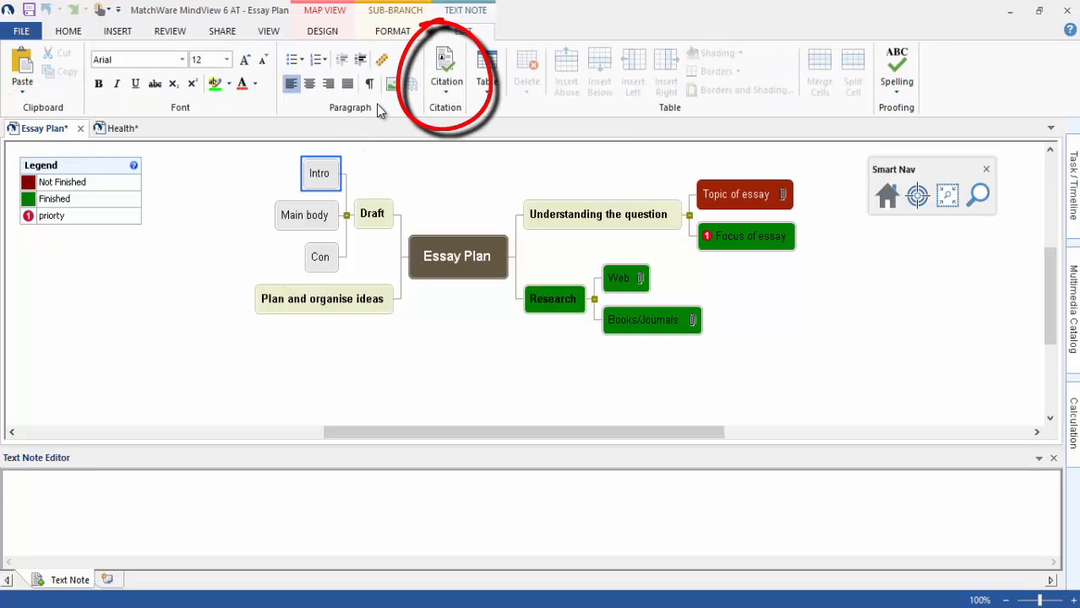
click(445, 92)
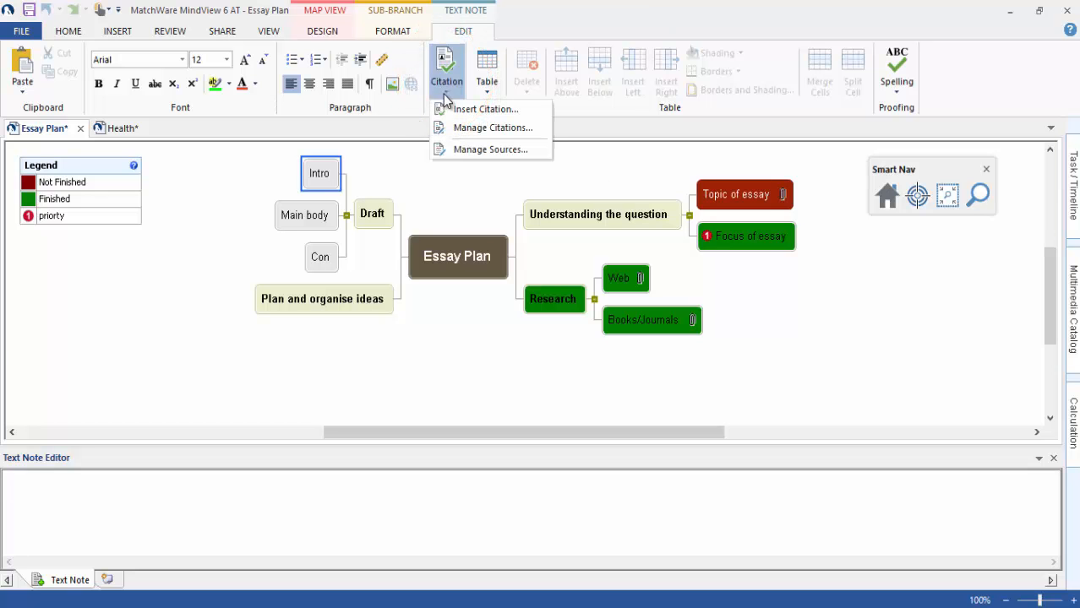
click(459, 149)
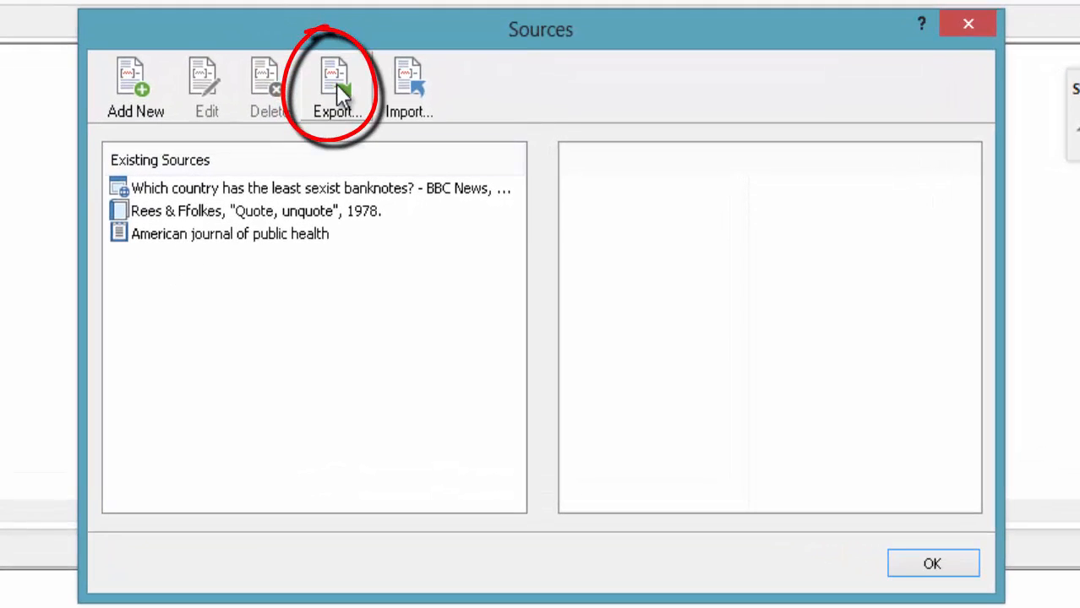
click(335, 85)
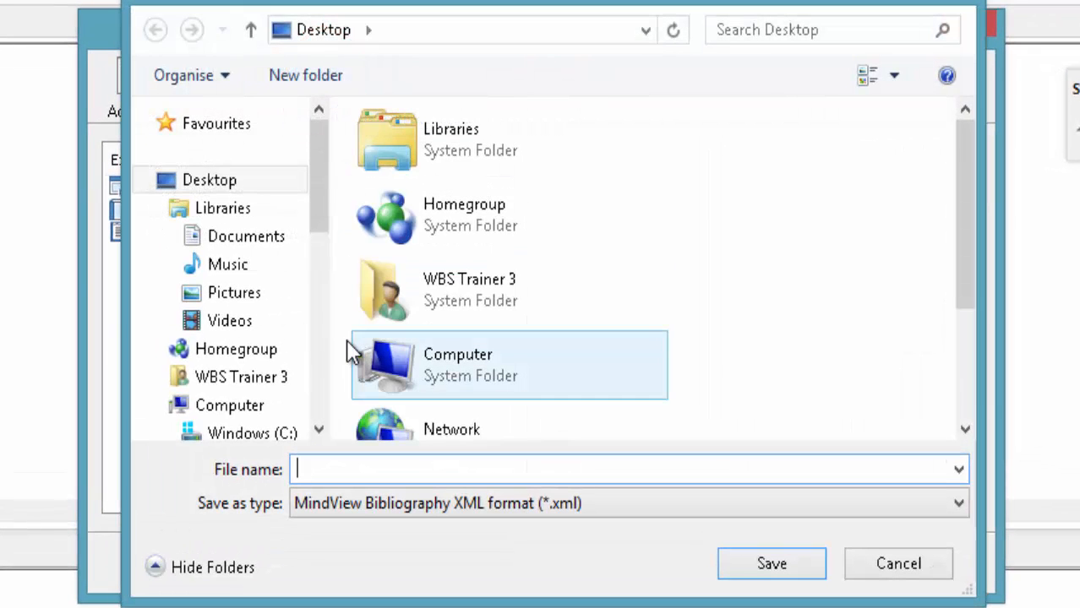
text(Health)
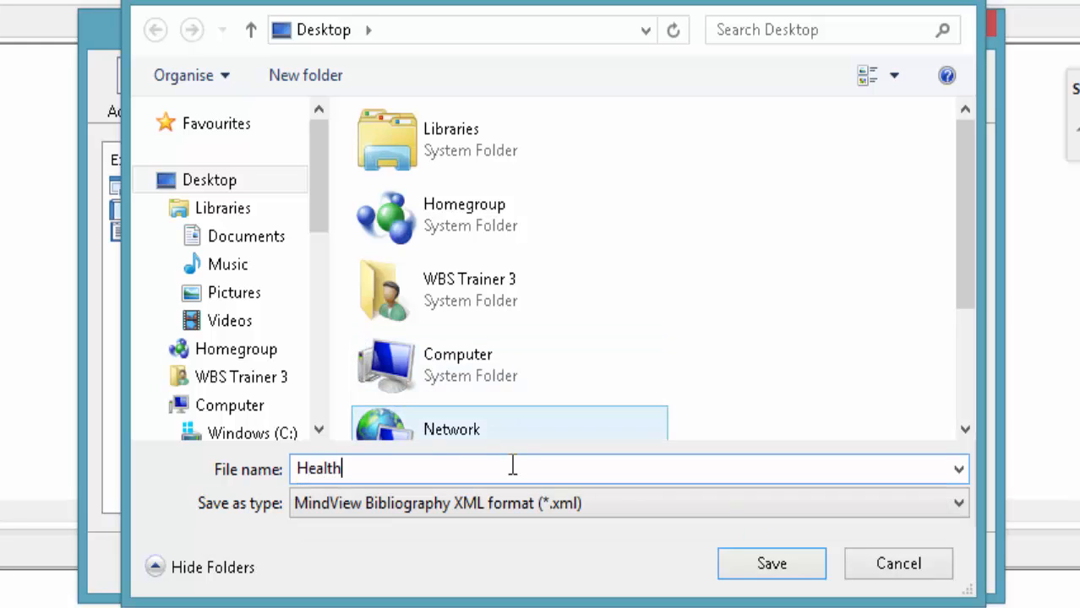
click(754, 571)
click(902, 578)
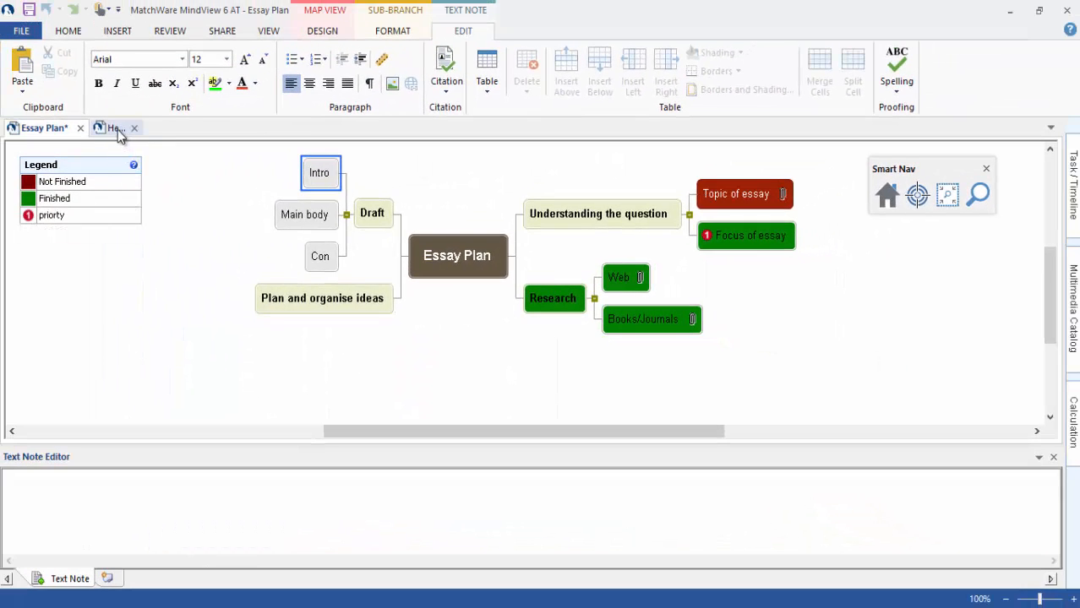
Step: Import the sources from Health.xml on the Desktop into the Health map and close the source manager
click(115, 129)
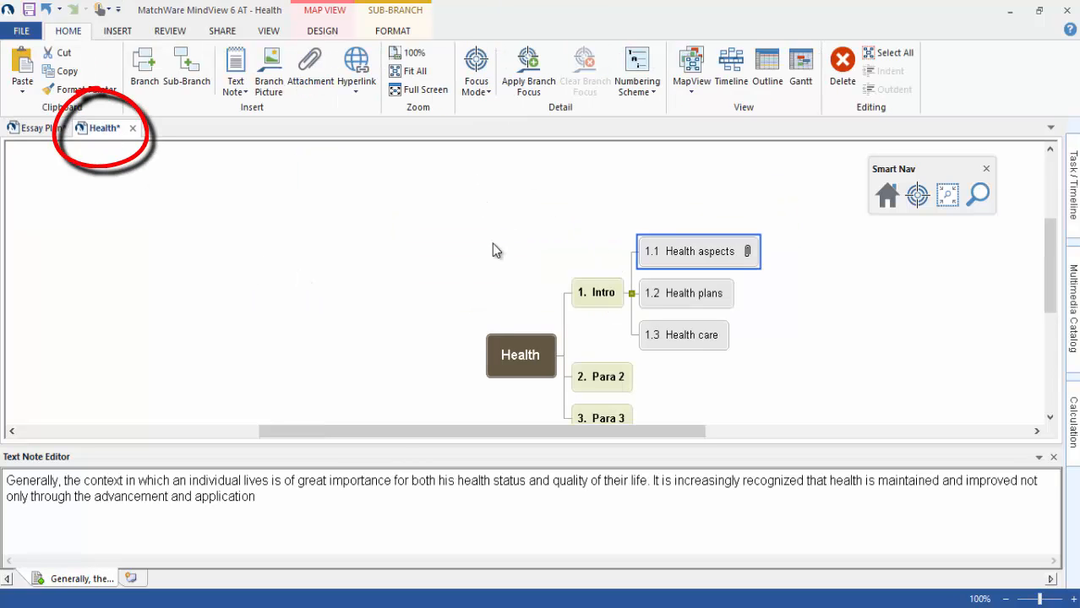
click(275, 503)
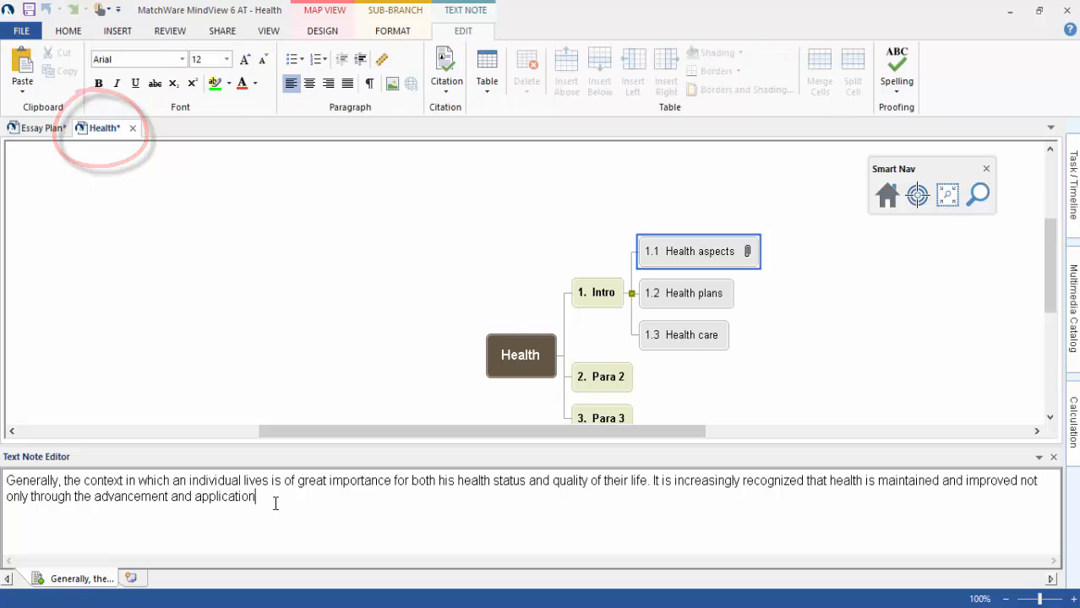
click(446, 93)
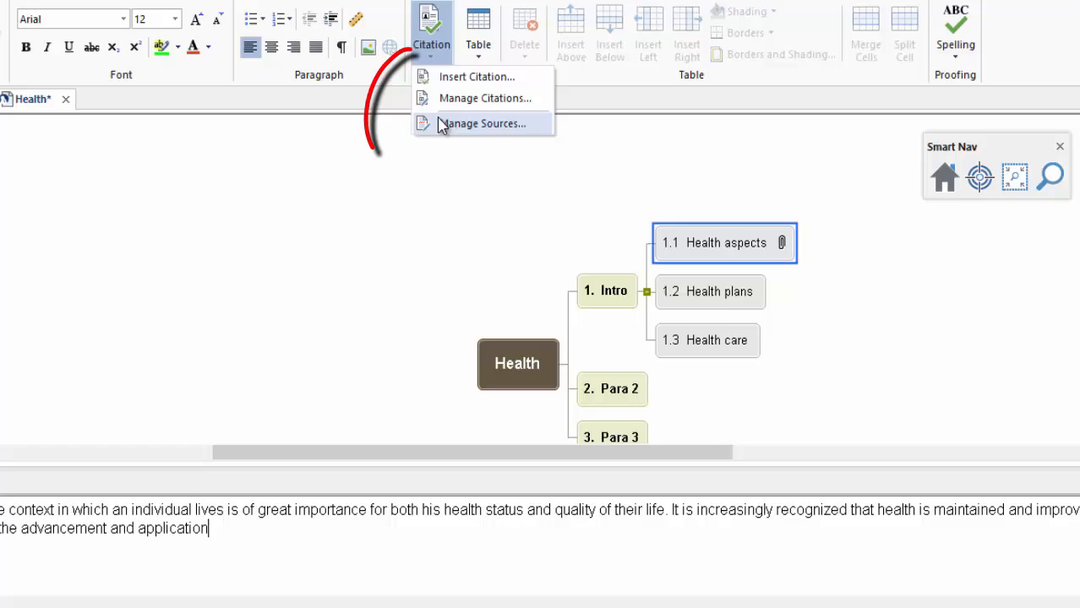
click(490, 150)
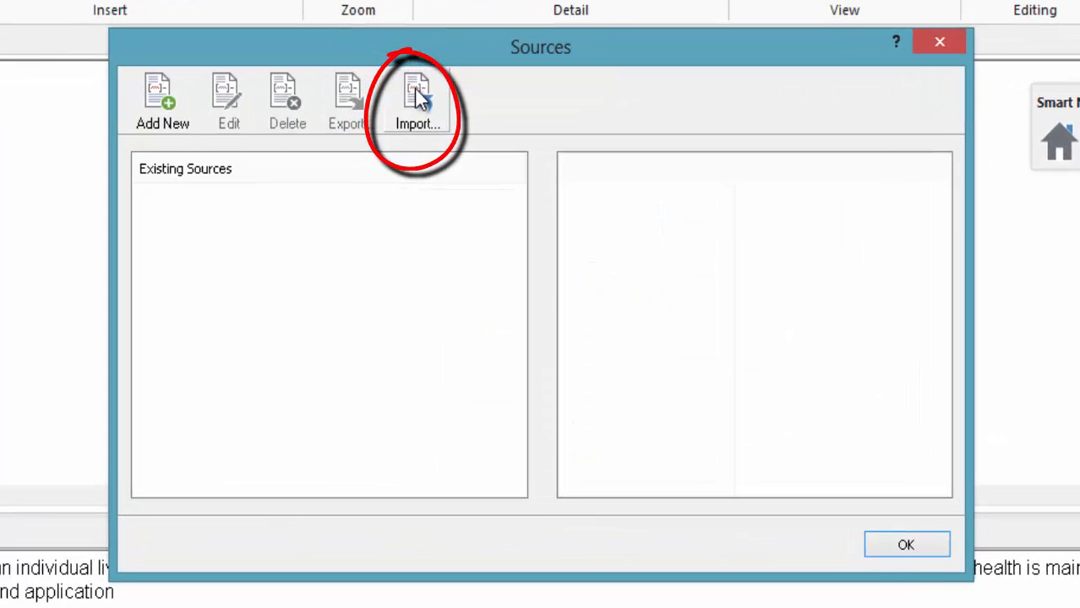
click(418, 95)
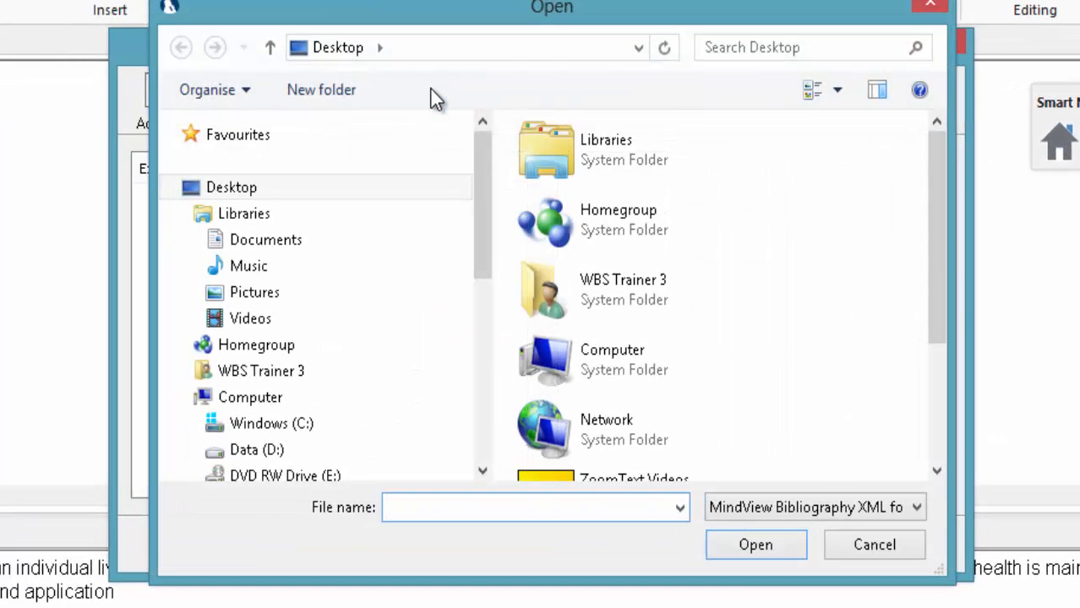
mouse_move(936, 210)
mouse_down()
mouse_move(944, 297)
mouse_move(928, 351)
mouse_up()
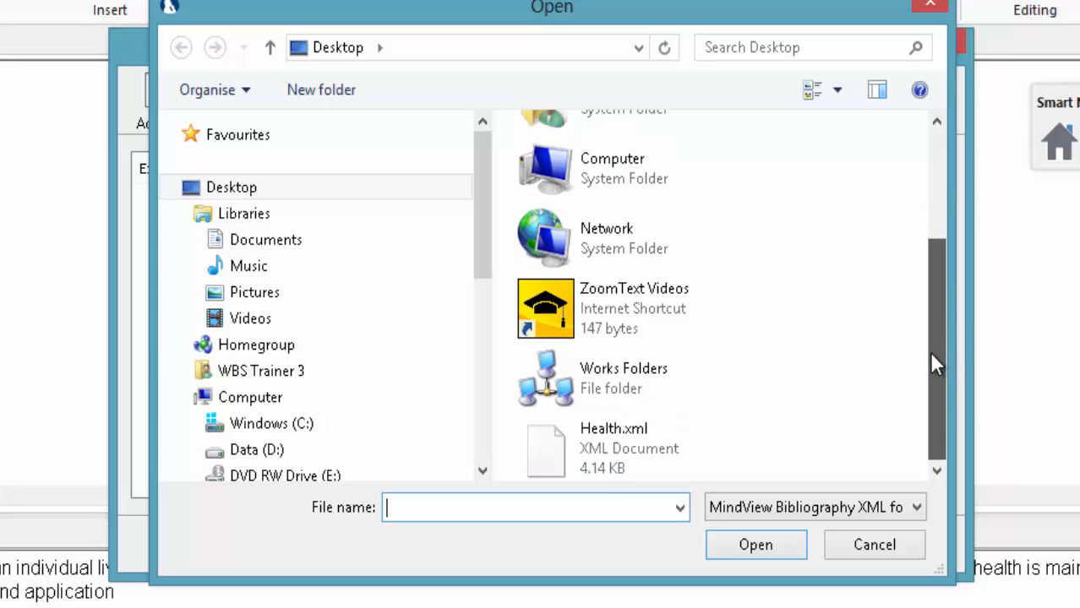
double_click(638, 450)
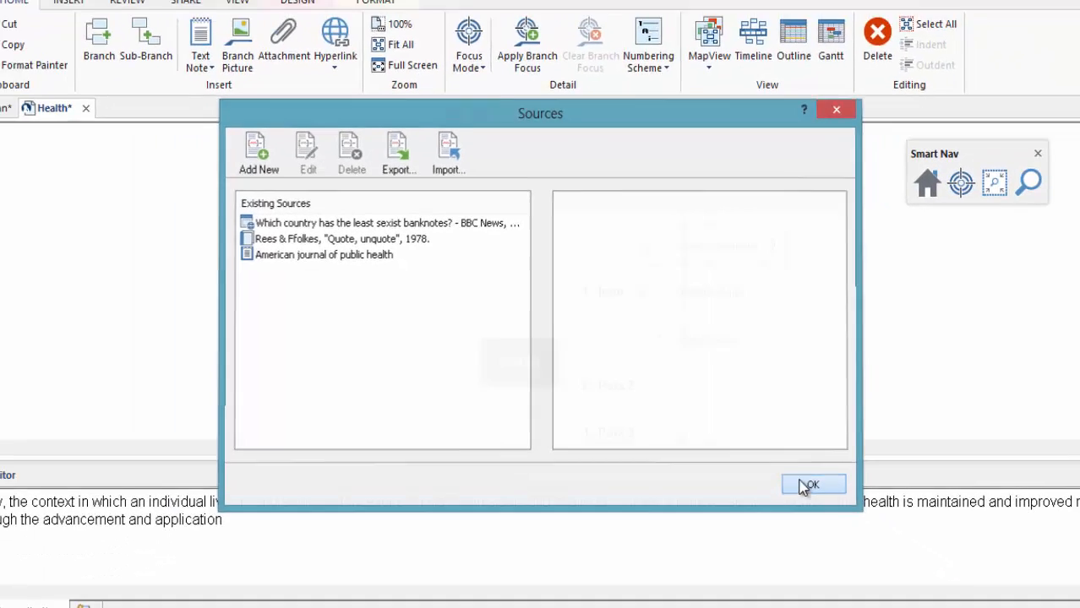
click(887, 546)
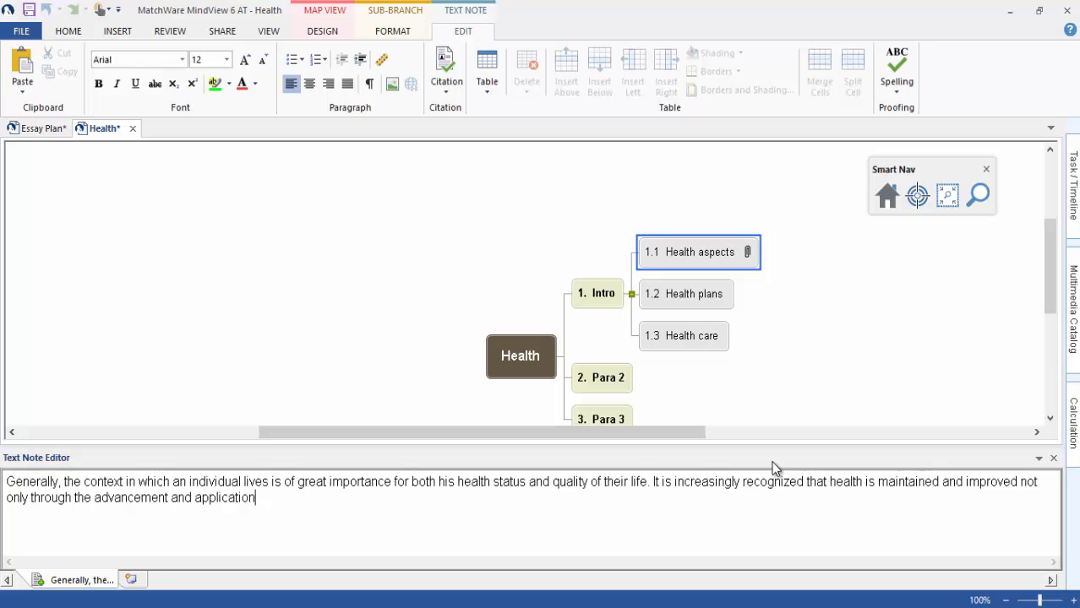
text(.)
Step: Copy "this is a quote" together with its citation from the Books/Journals note in the Essay Plan map
click(37, 130)
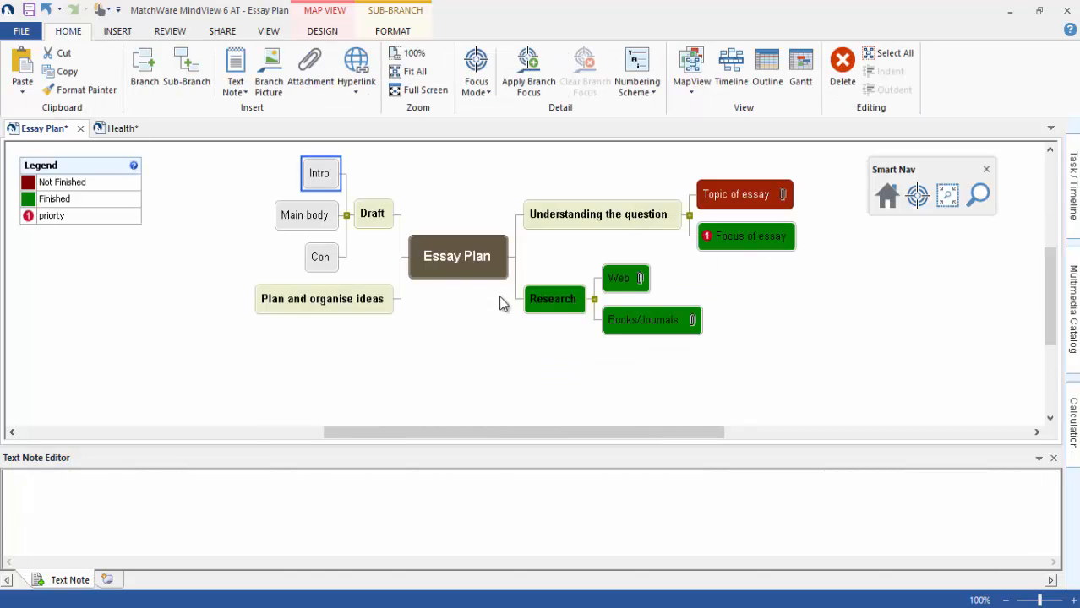
mouse_move(692, 323)
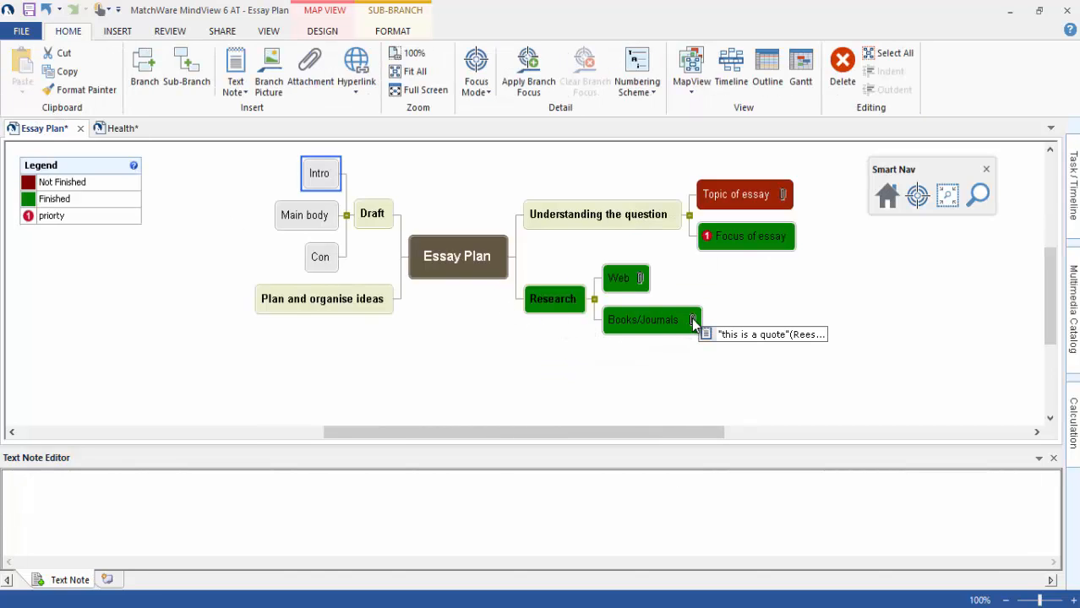
click(715, 338)
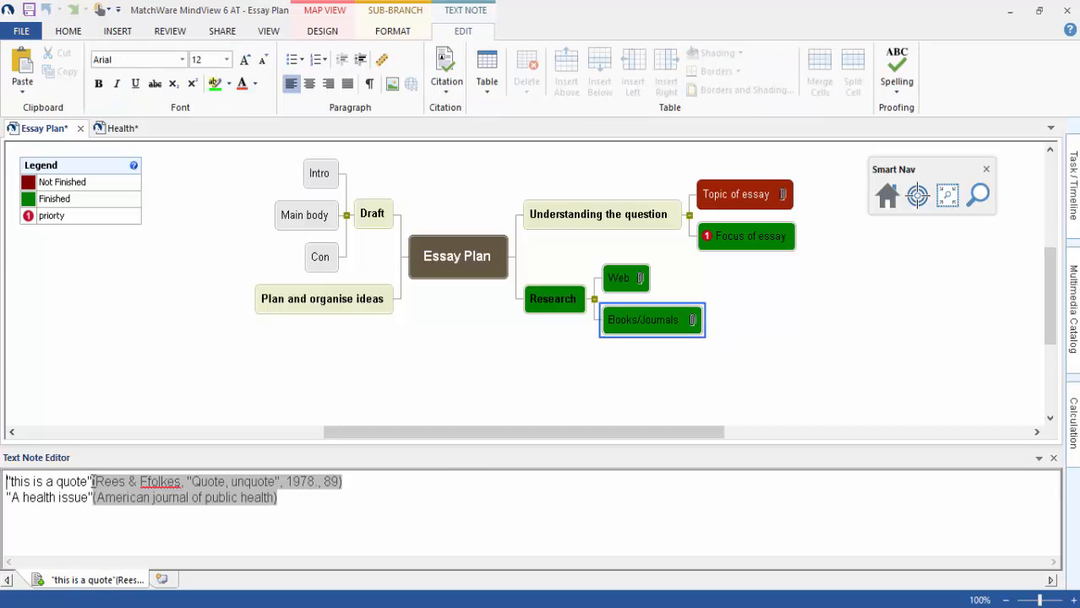
drag(92, 480, 5, 481)
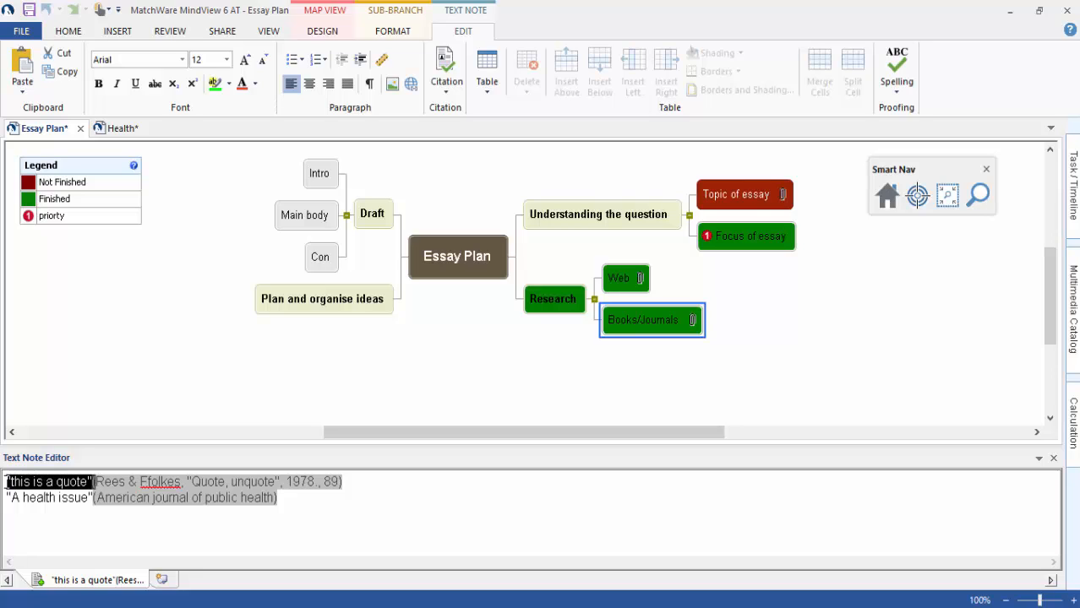
right_click(35, 488)
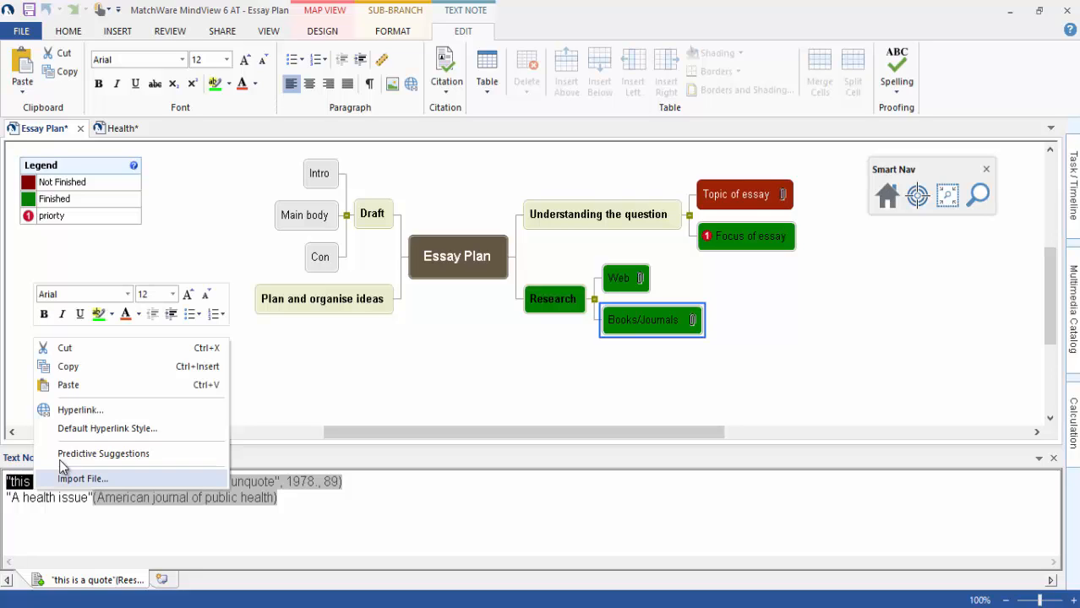
click(93, 370)
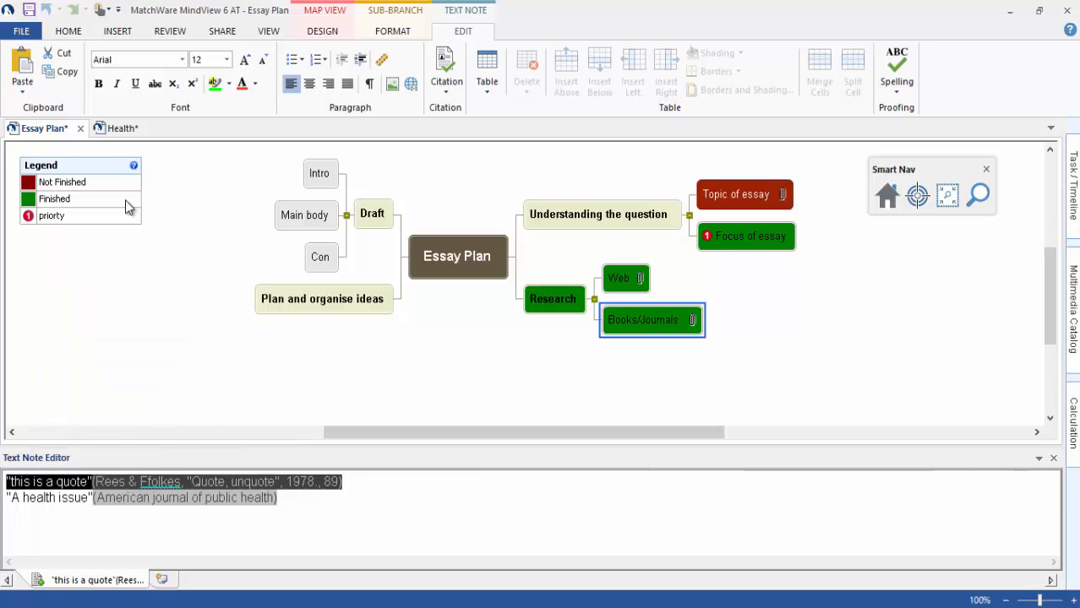
Step: Paste the copied quote and citation at the end of the Health aspects note in place of the final period, and close the note editor
click(114, 131)
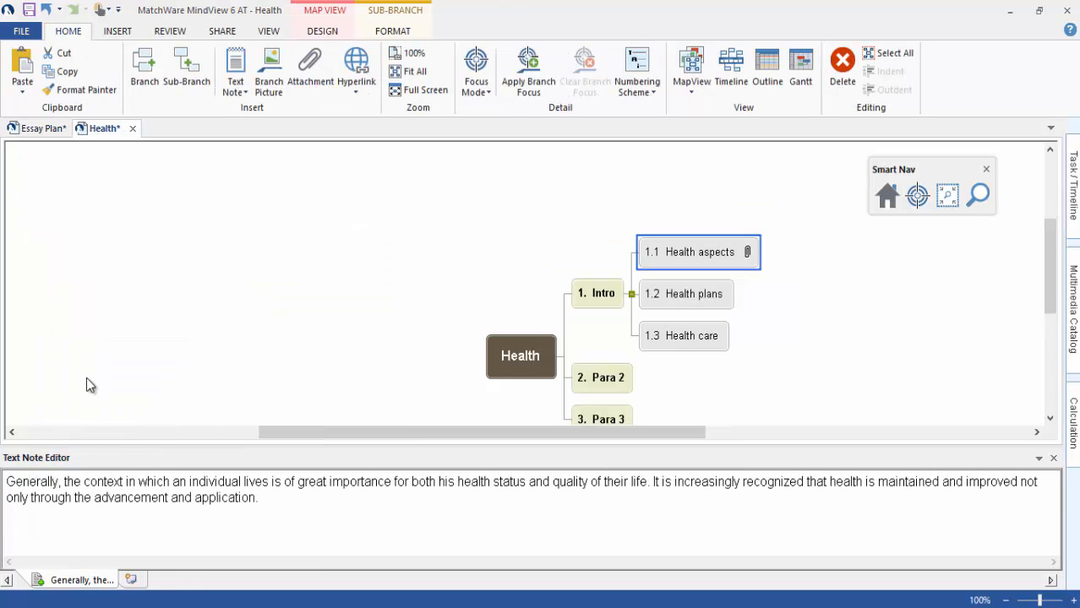
click(269, 498)
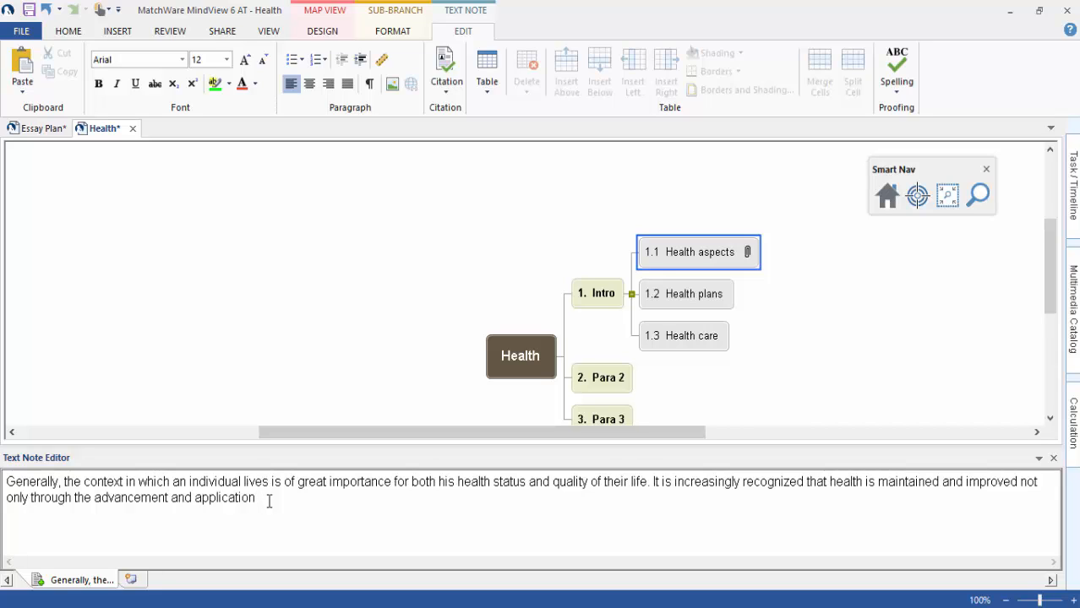
key(ctrl+v)
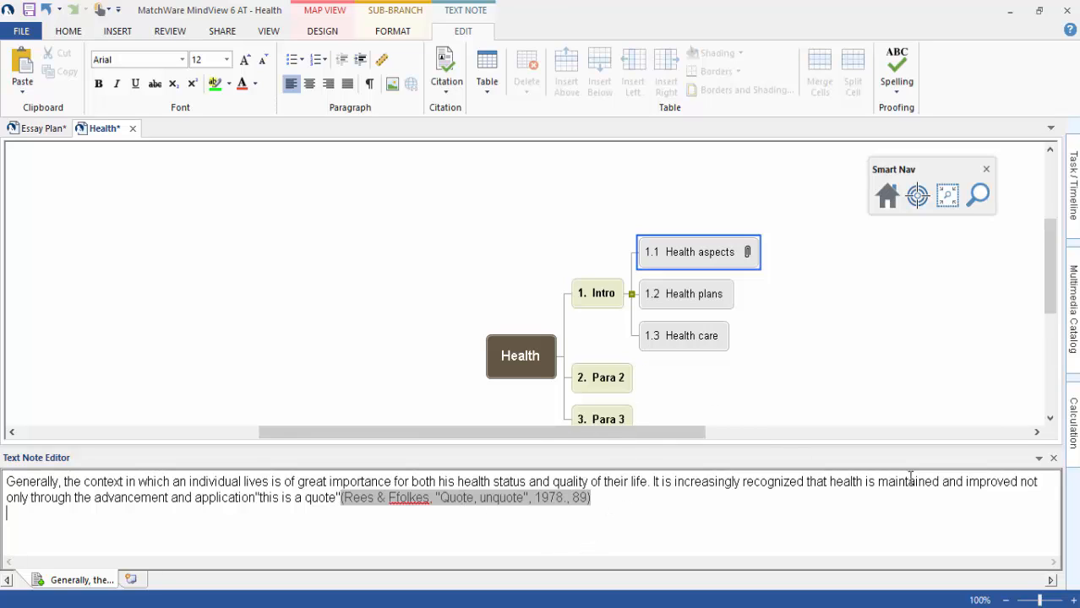
click(1053, 458)
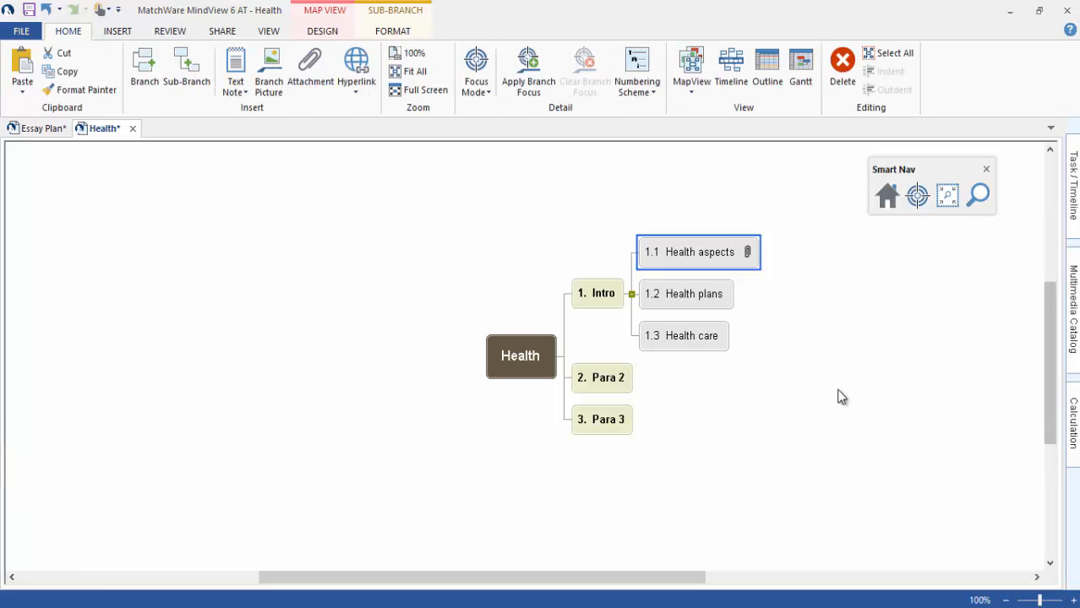
Step: Add a text note to the Health plans sub-branch reading "The health plan insurance is expensive"
click(692, 295)
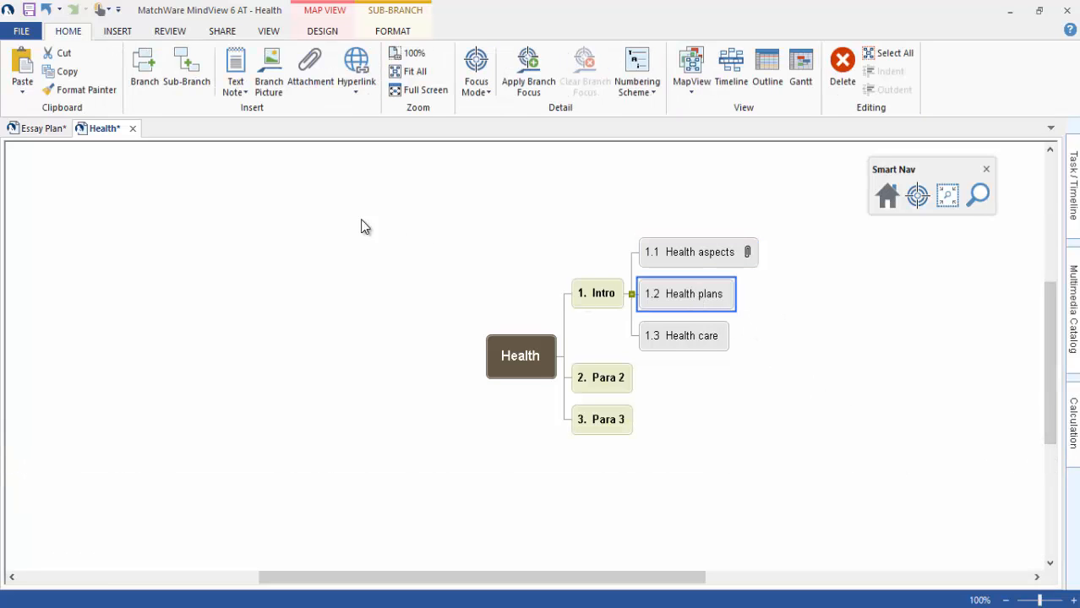
click(237, 66)
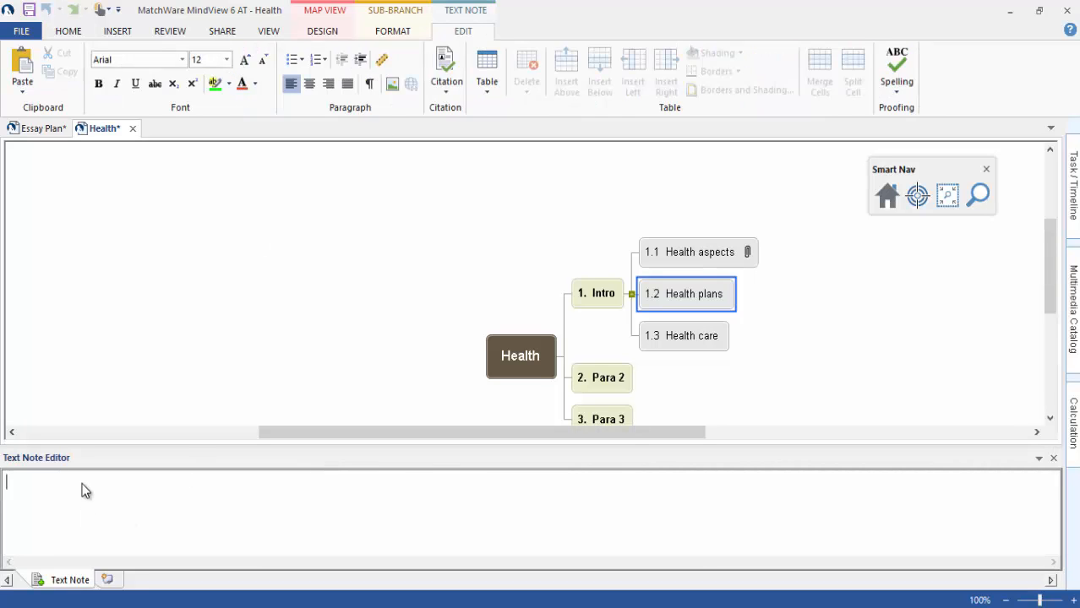
text(The health plan insurance is expen)
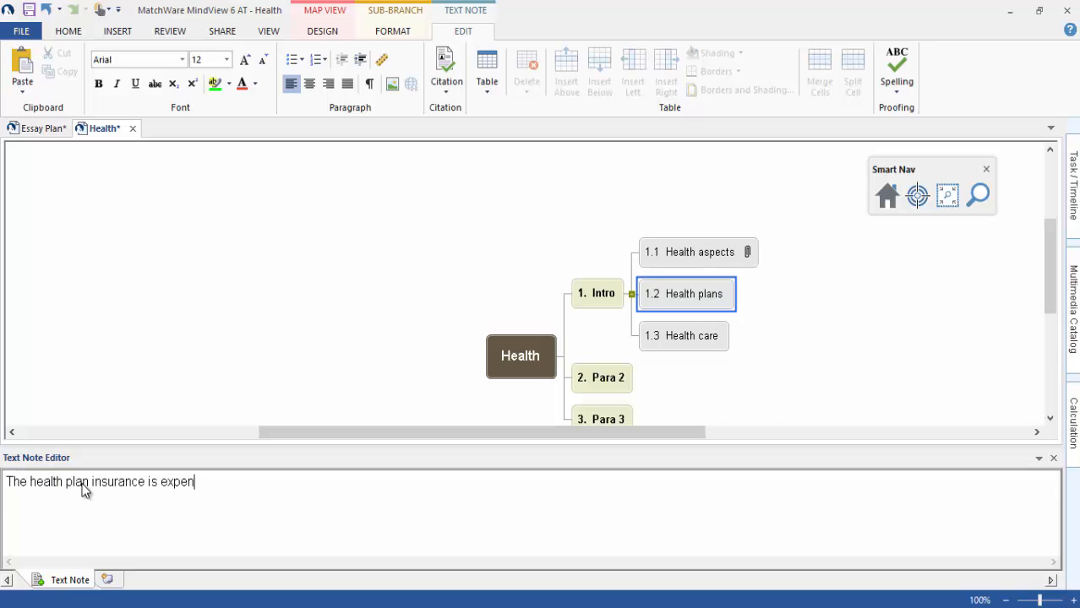
text(sive)
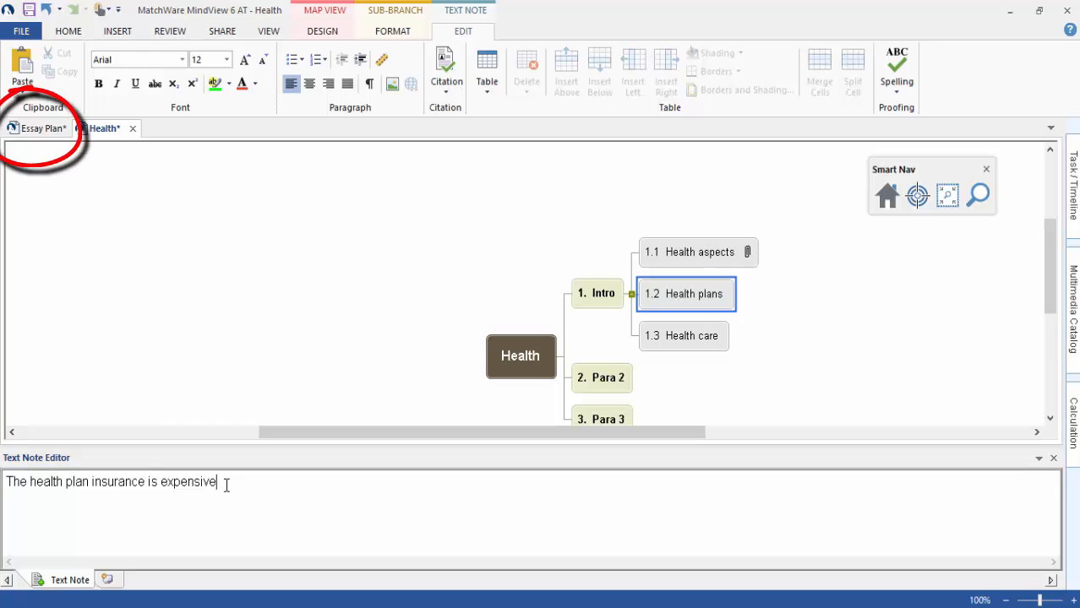
Step: Copy only the quote "A health issue" from the Essay Plan's Books/Journals note to the end of the Health plans note
click(38, 131)
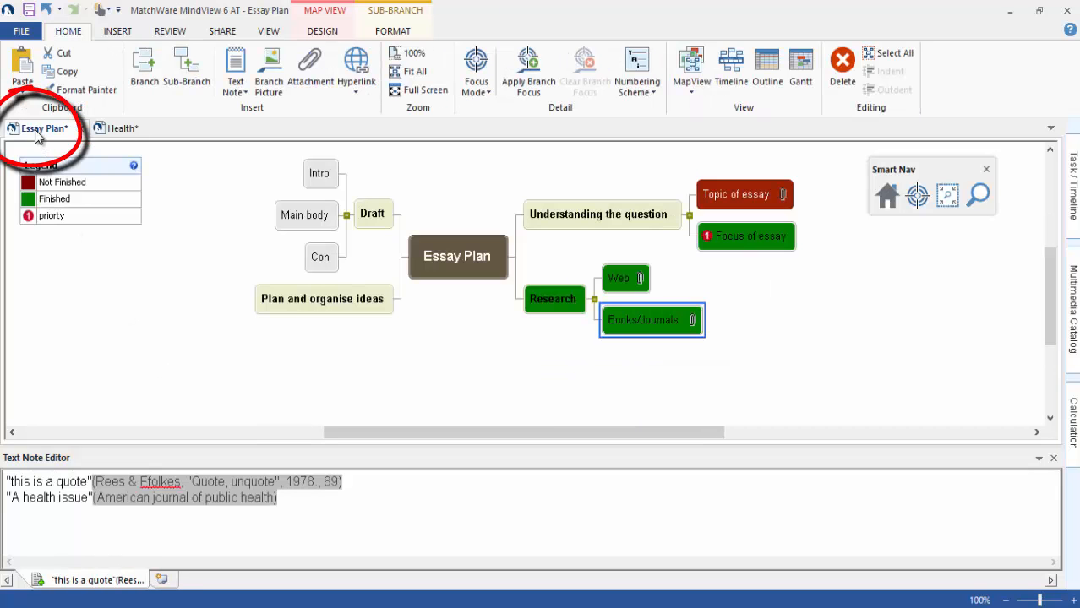
click(93, 481)
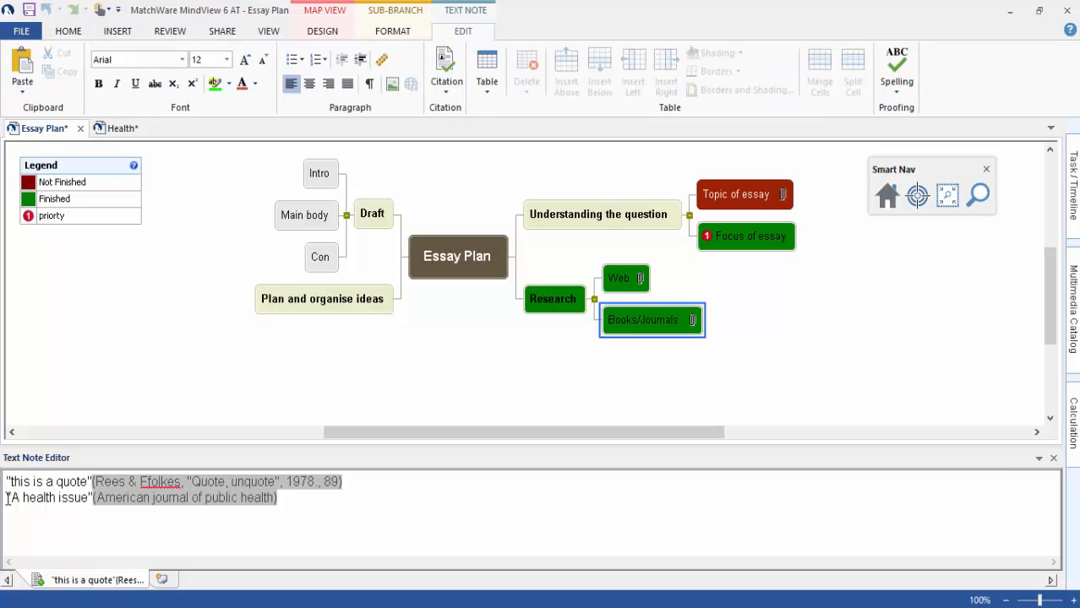
drag(7, 498, 94, 504)
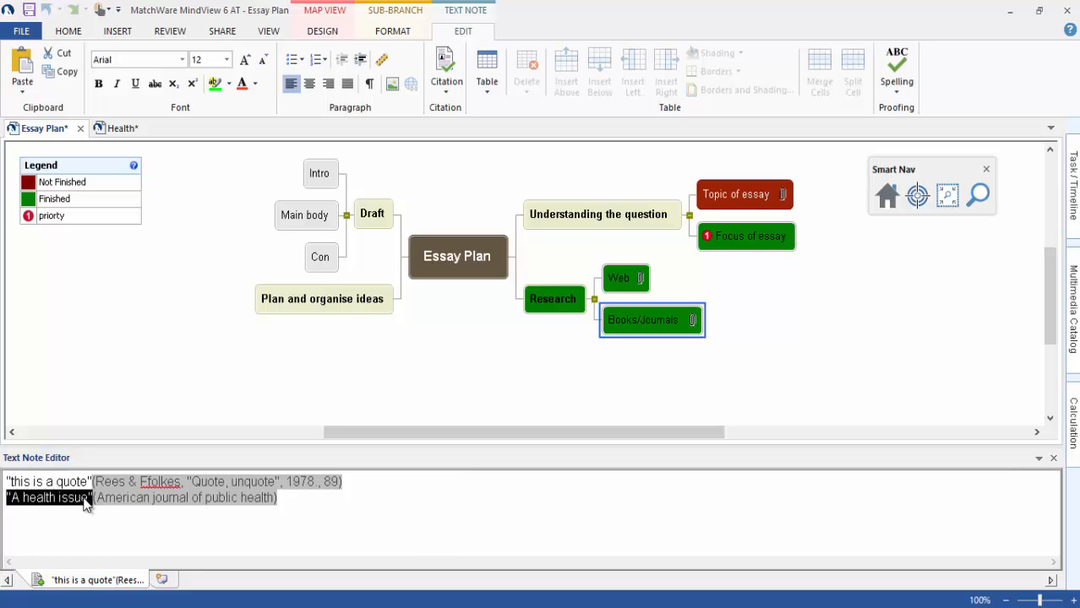
click(121, 128)
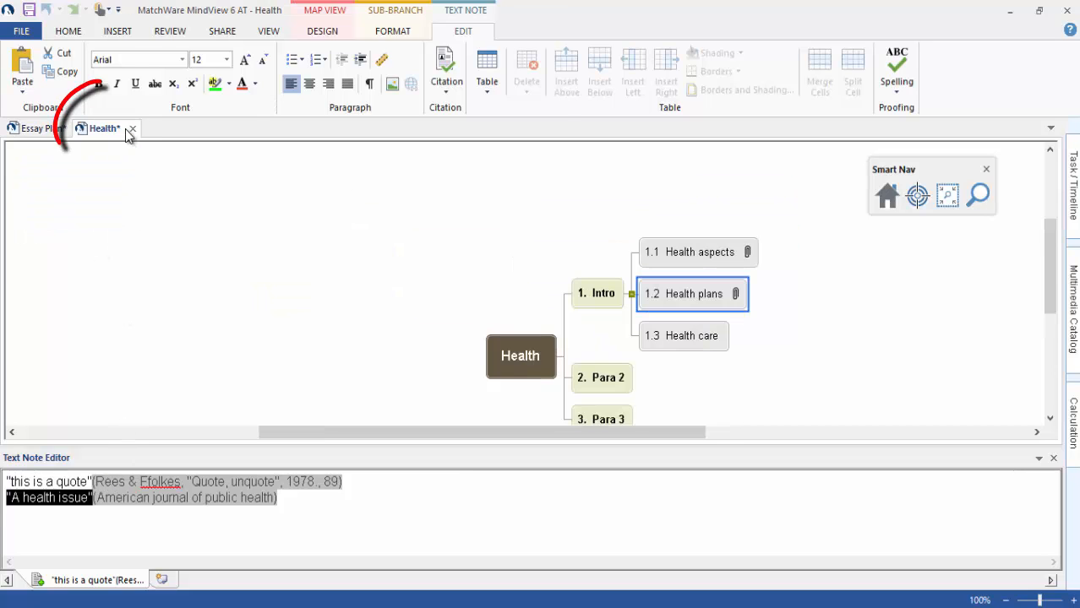
click(225, 482)
key(ctrl+v)
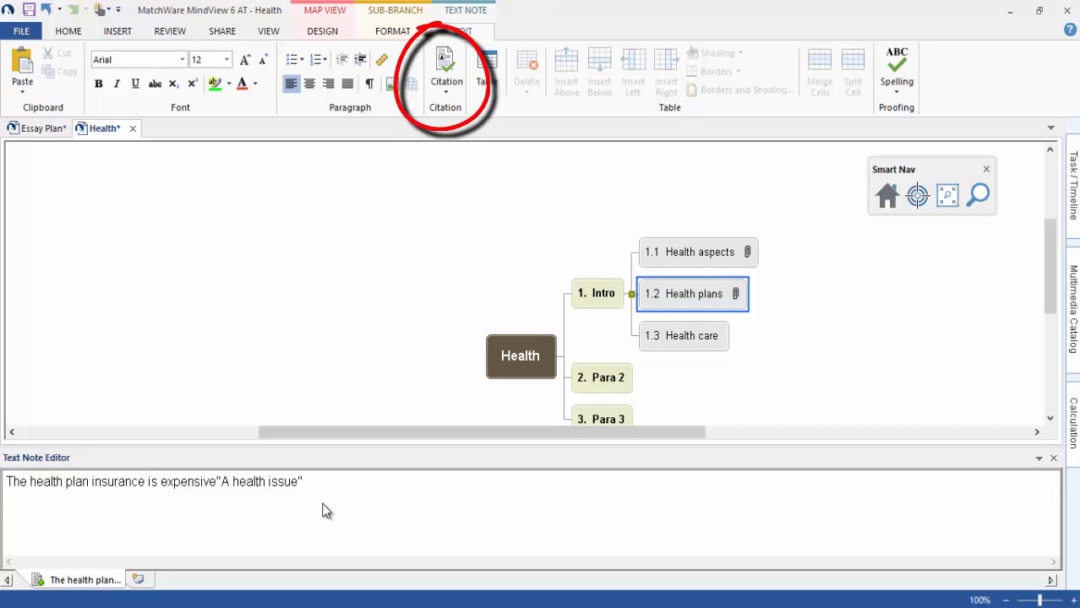
Step: Insert a citation of the American journal of public health after the Health plans quote, and close the note editor
click(446, 95)
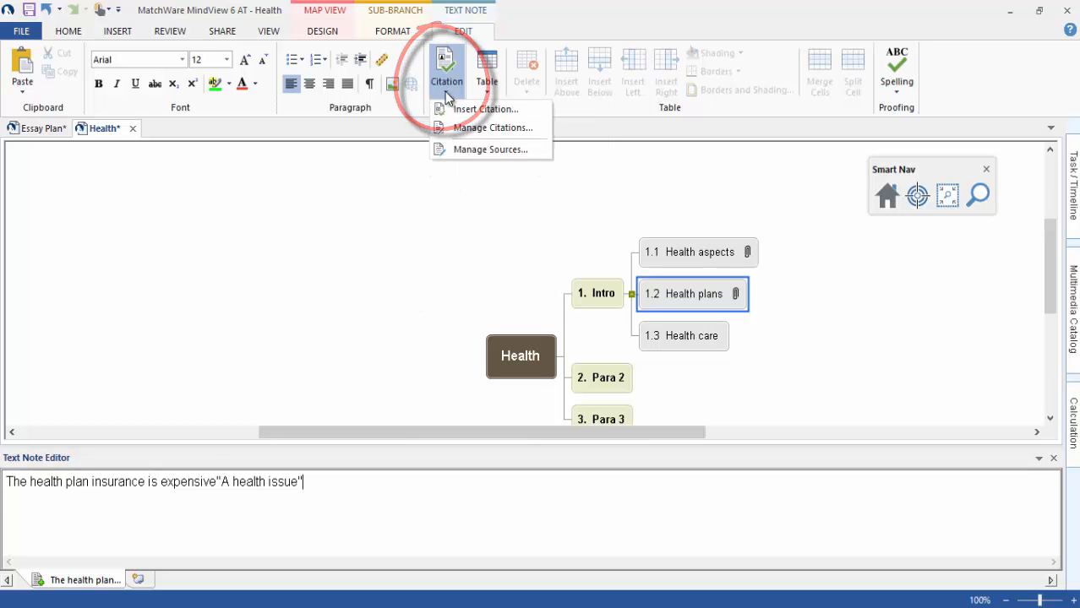
click(453, 108)
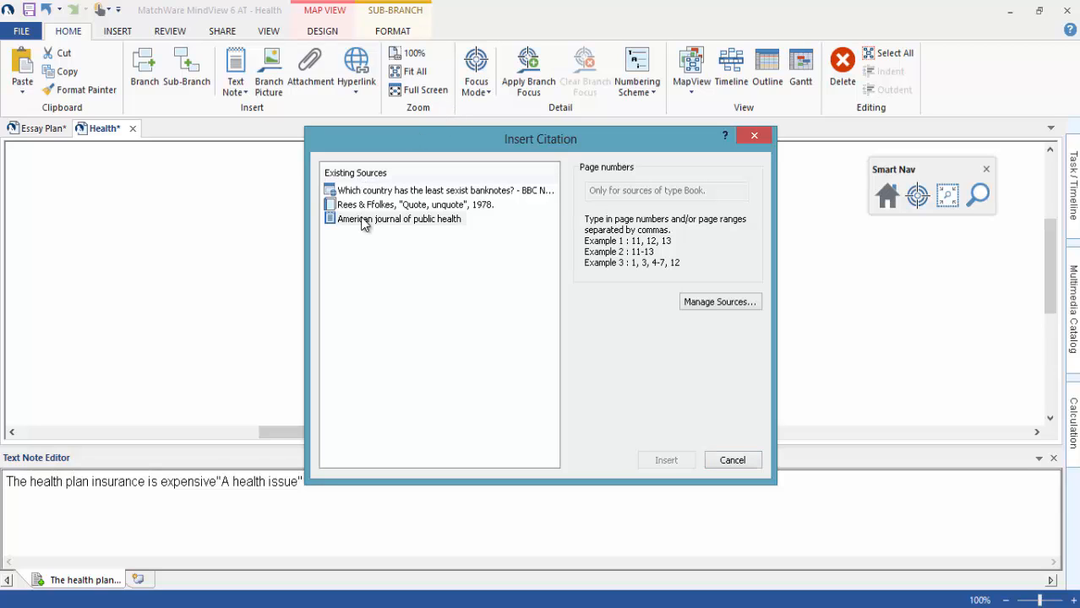
click(362, 220)
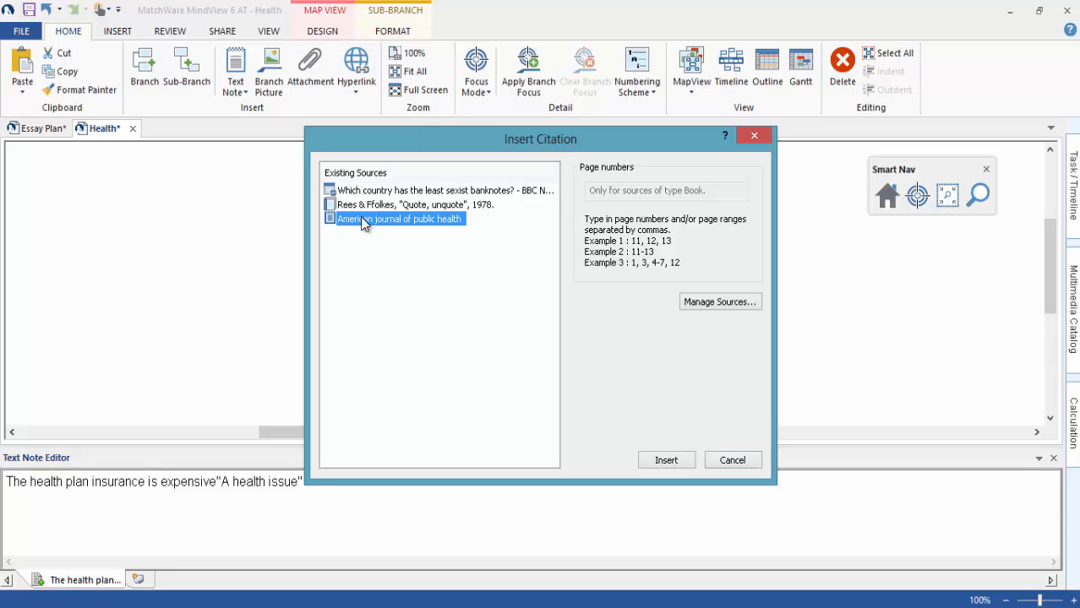
click(666, 459)
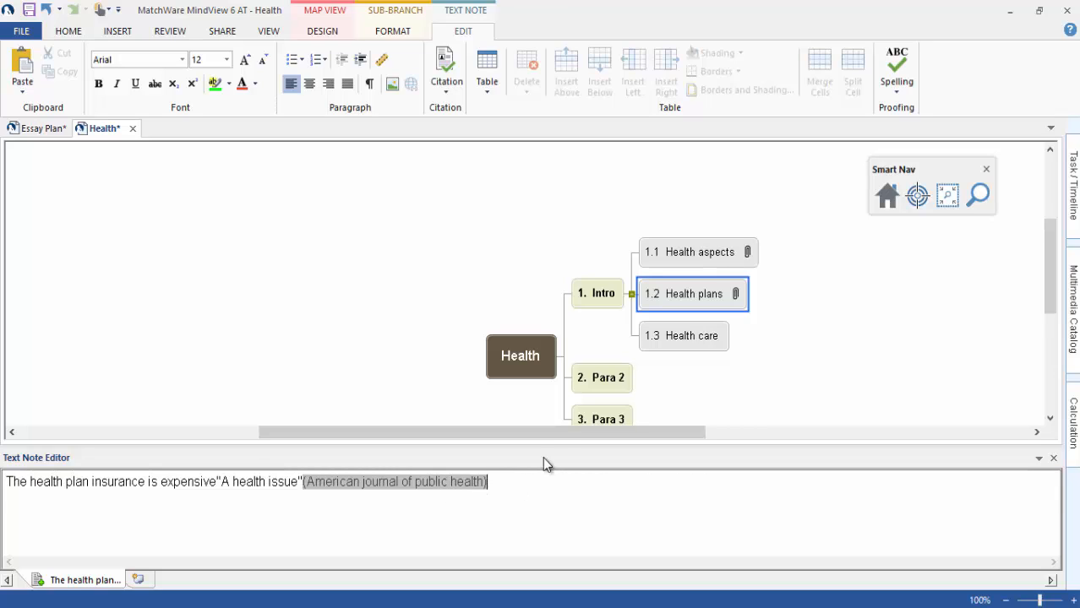
click(1052, 458)
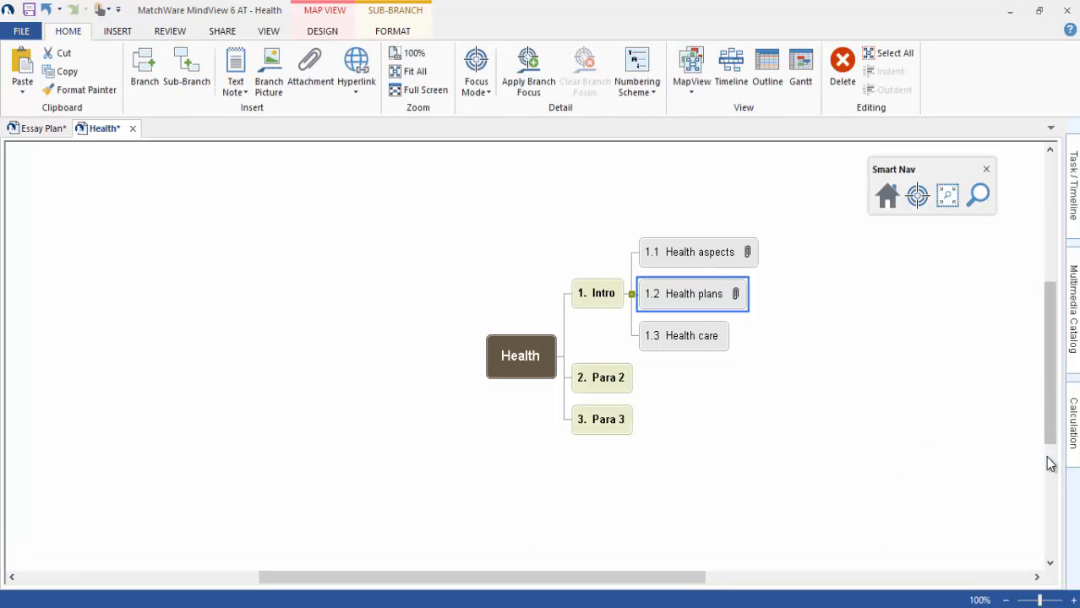
click(686, 259)
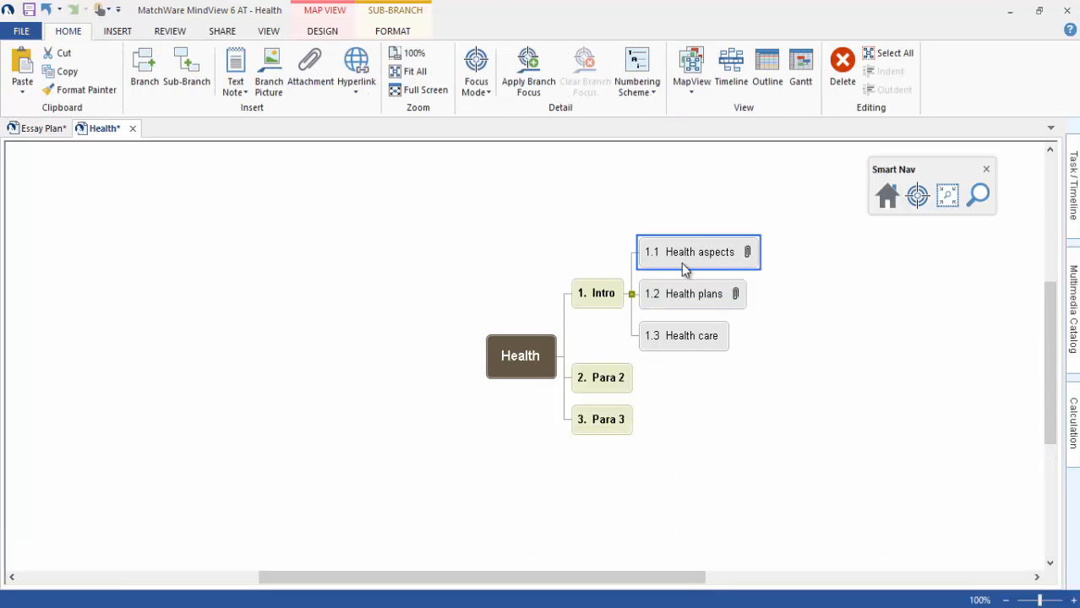
click(607, 294)
click(671, 258)
click(671, 292)
click(670, 339)
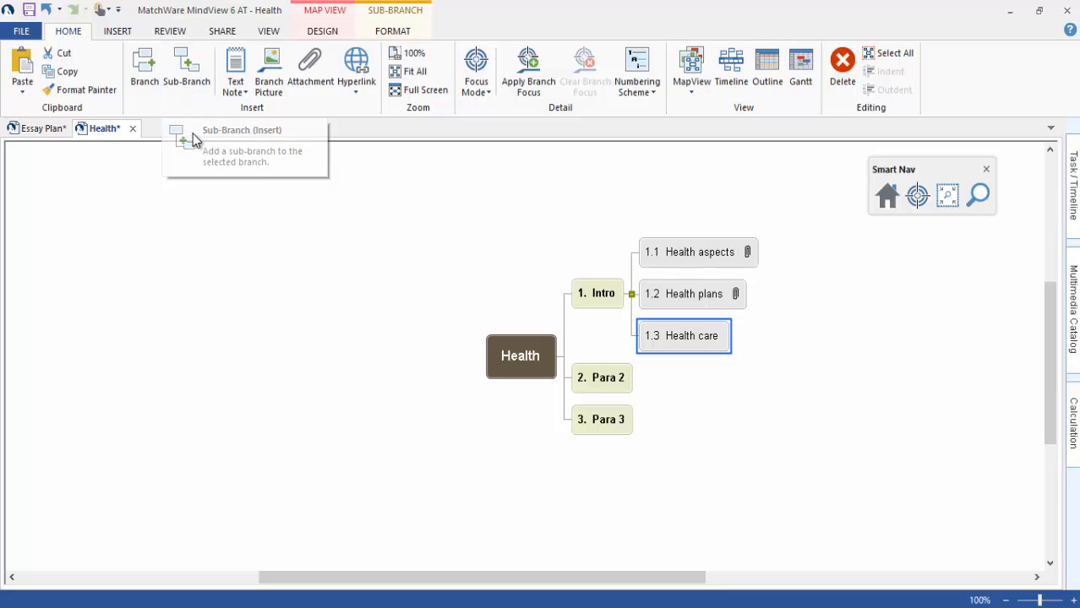
click(237, 67)
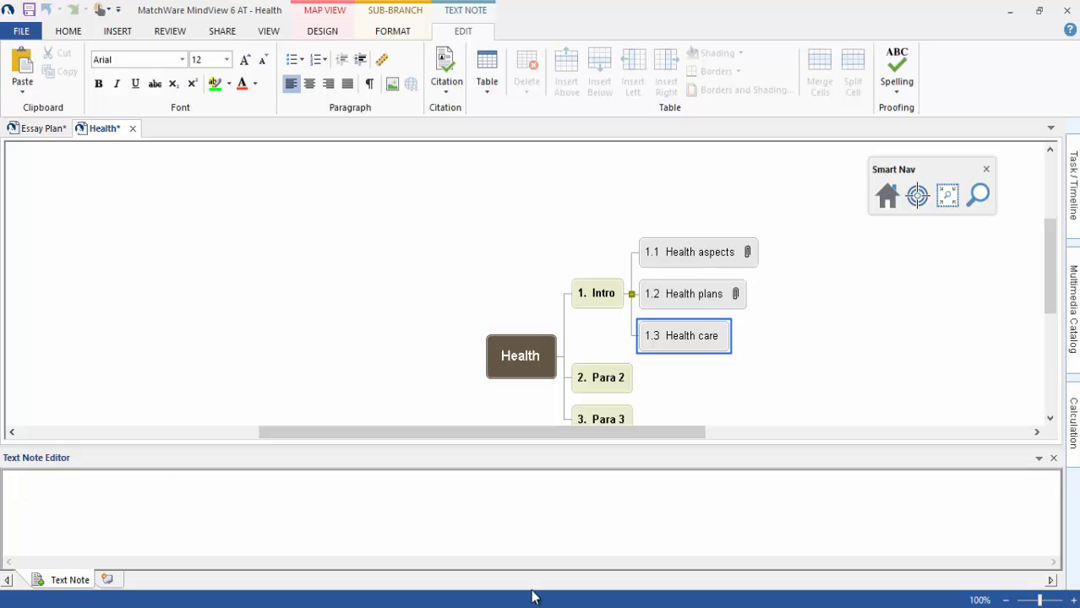
click(1053, 458)
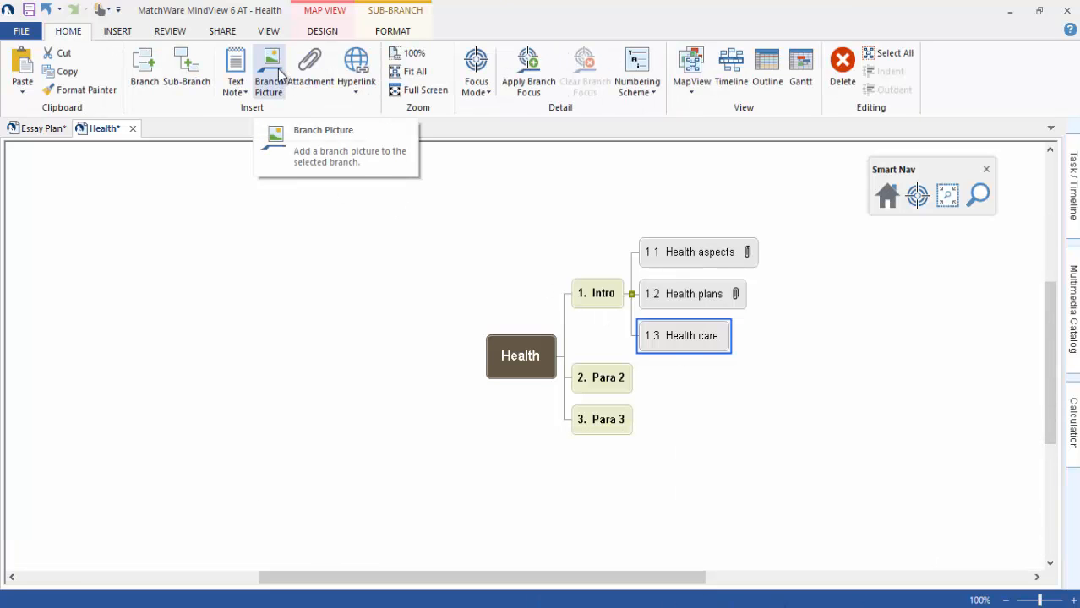
Step: Select the Health root, close the Smart Nav palette and search the Multimedia Catalog for "health"
click(533, 356)
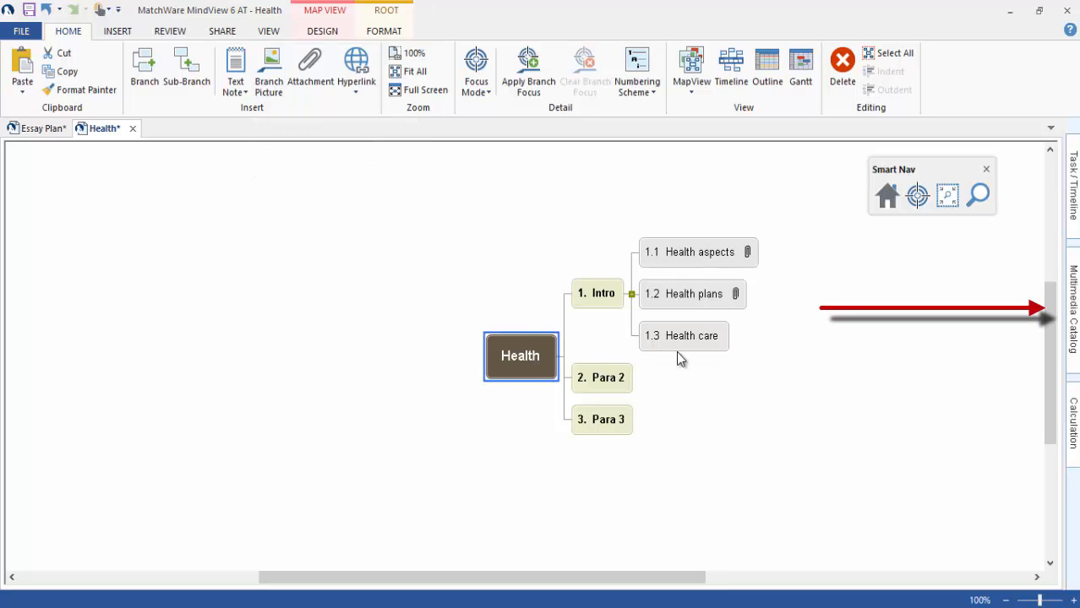
click(1074, 300)
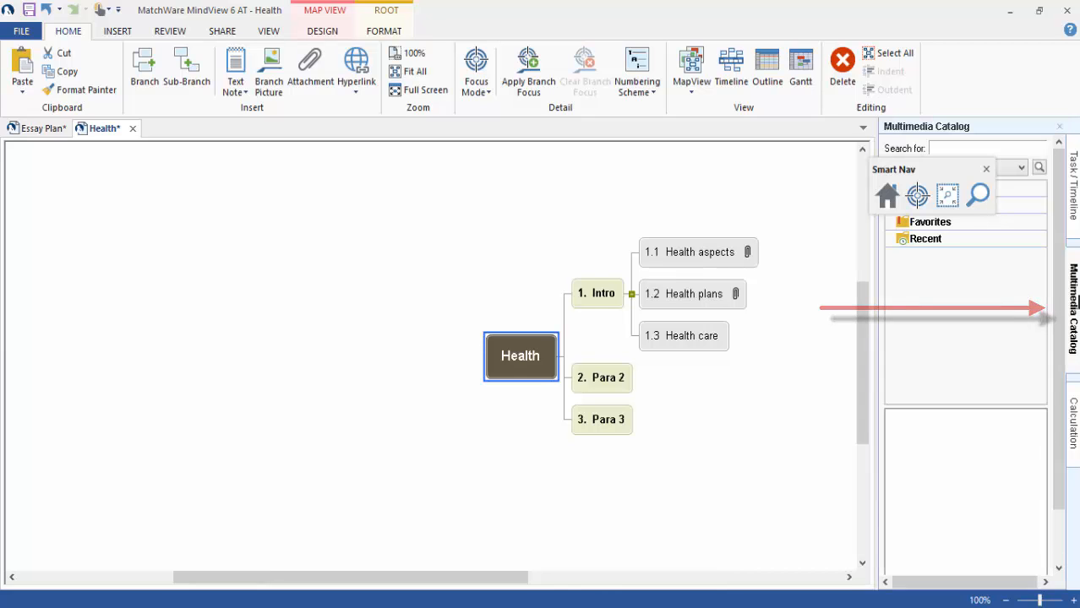
click(986, 169)
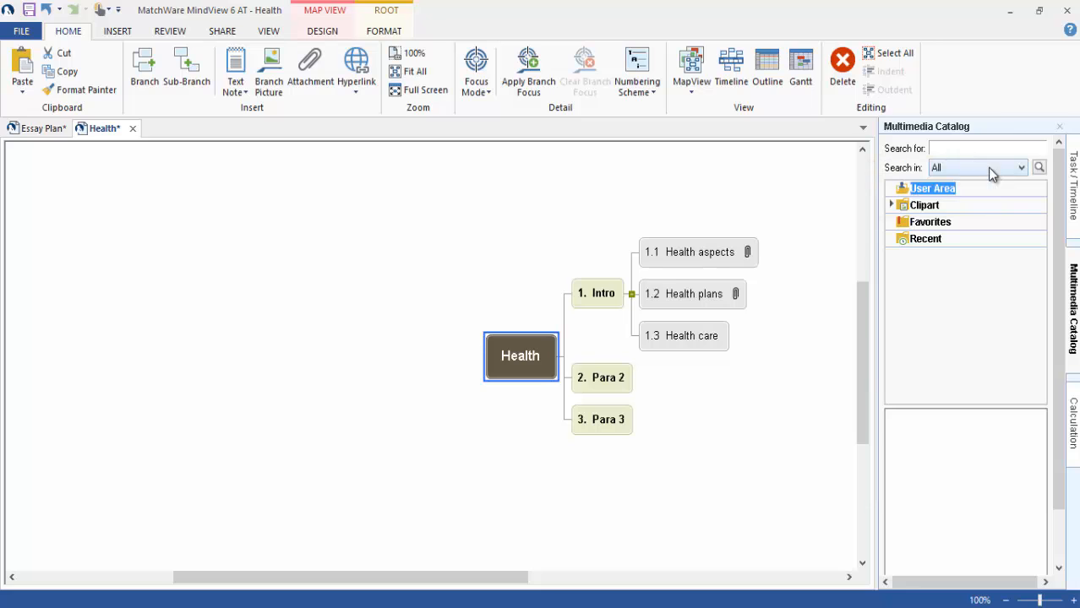
click(891, 205)
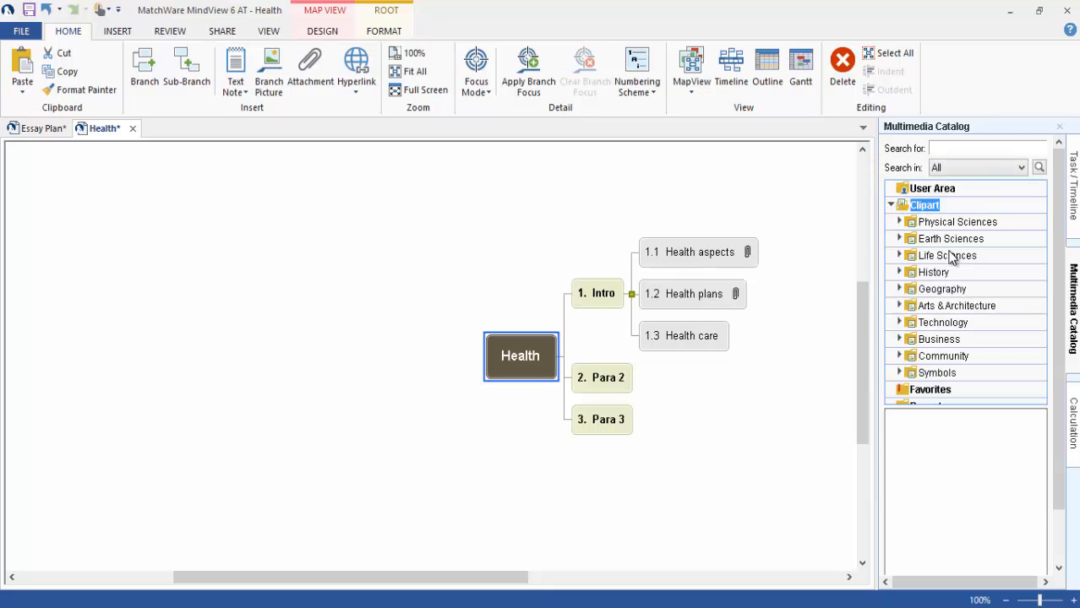
click(946, 148)
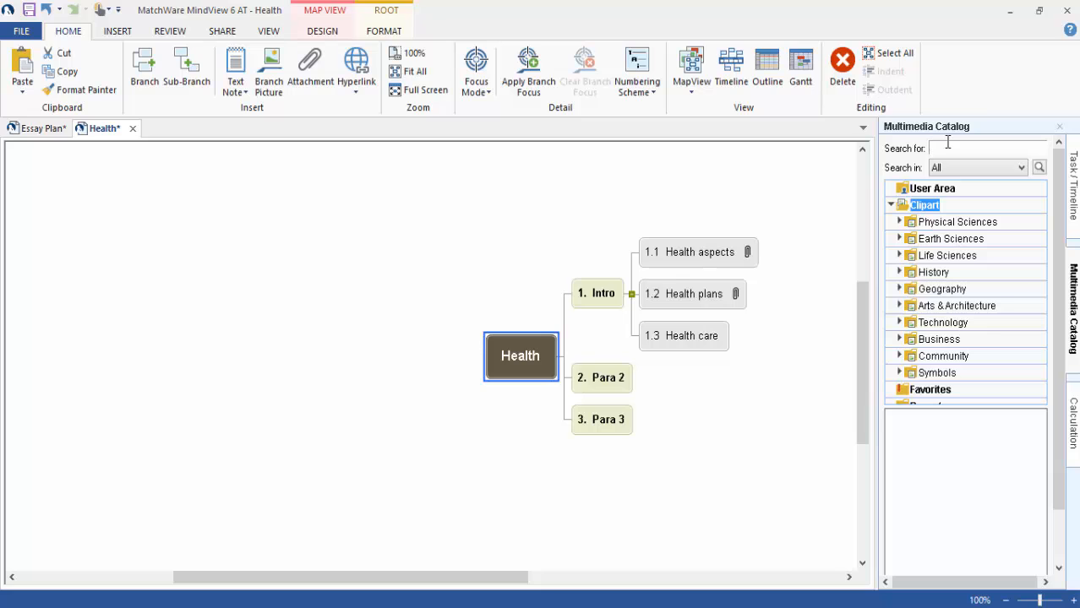
text(health)
key(Return)
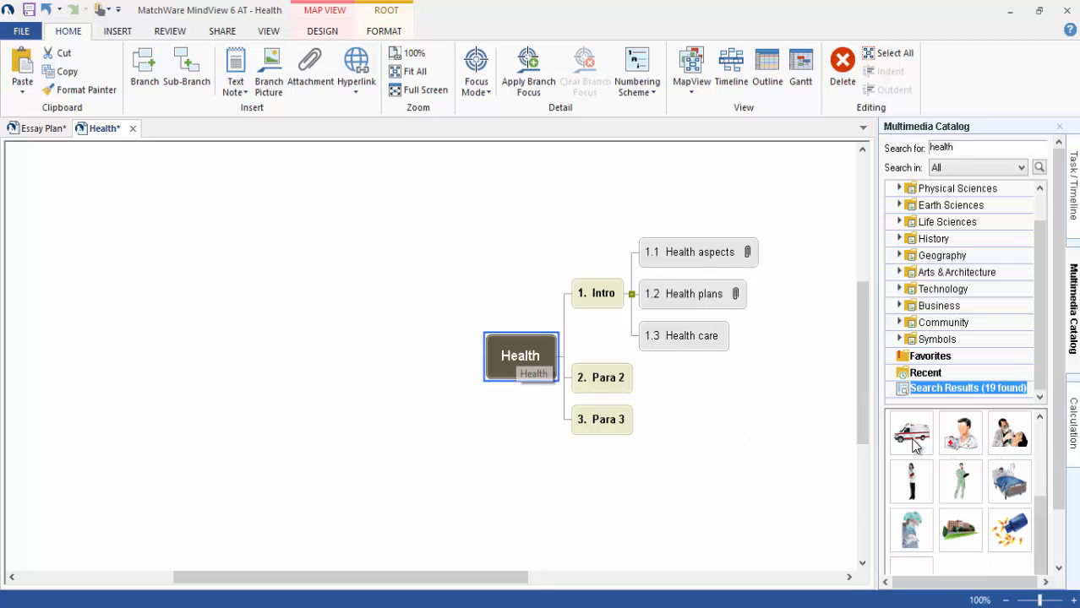
Step: Place the clipart of a patient in a hospital bed on the Health root, and close the Multimedia Catalog
mouse_move(1010, 480)
mouse_down()
mouse_move(622, 417)
mouse_move(518, 354)
mouse_up()
click(540, 489)
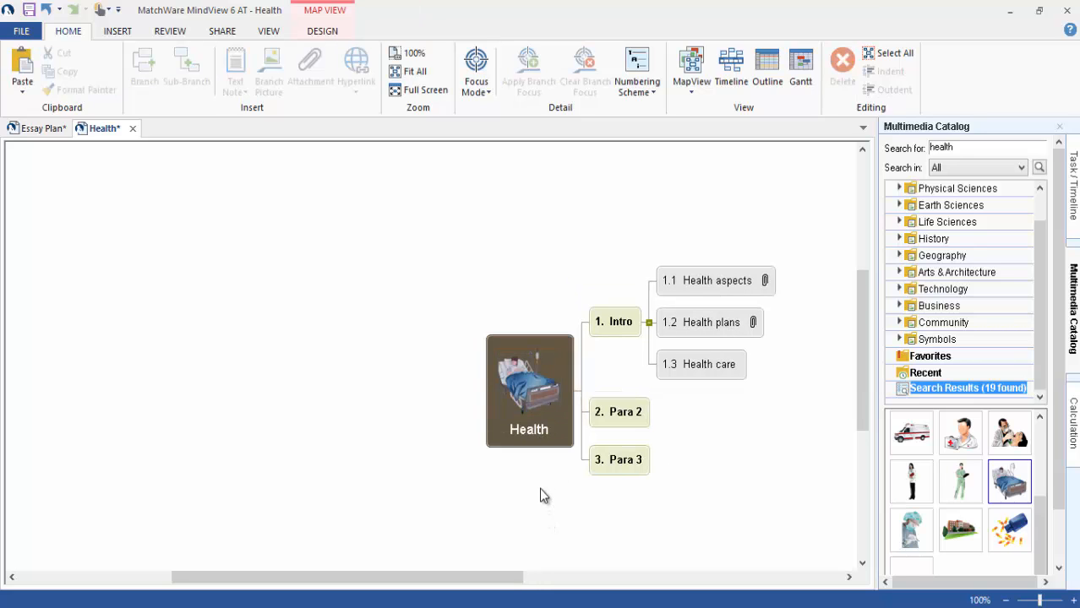
click(1061, 134)
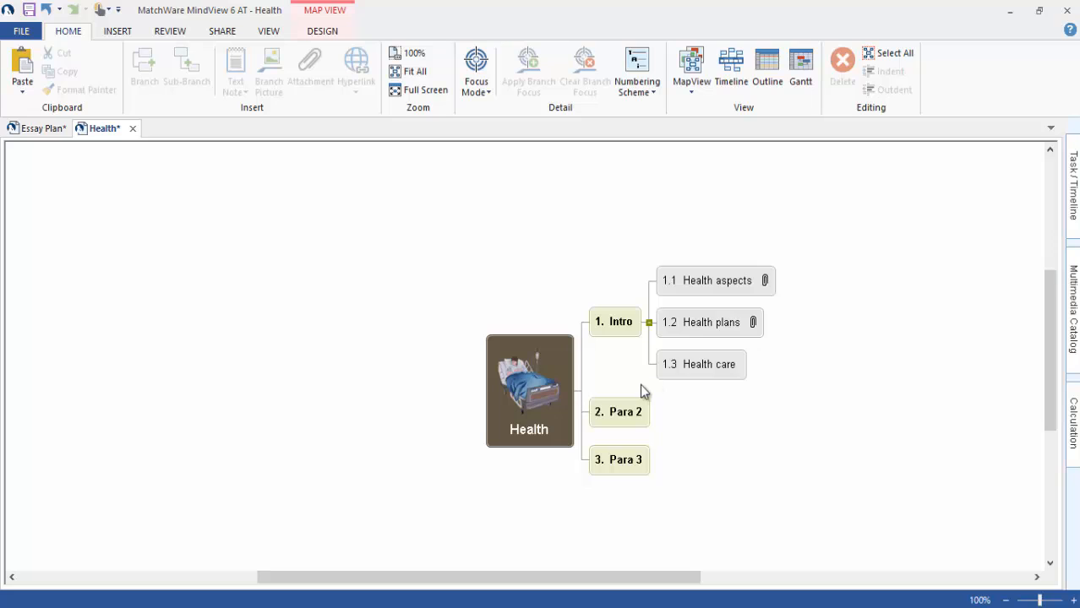
Step: Select the Health aspects sub-branch, and open Google Images in a new maximized Google Chrome window
click(685, 291)
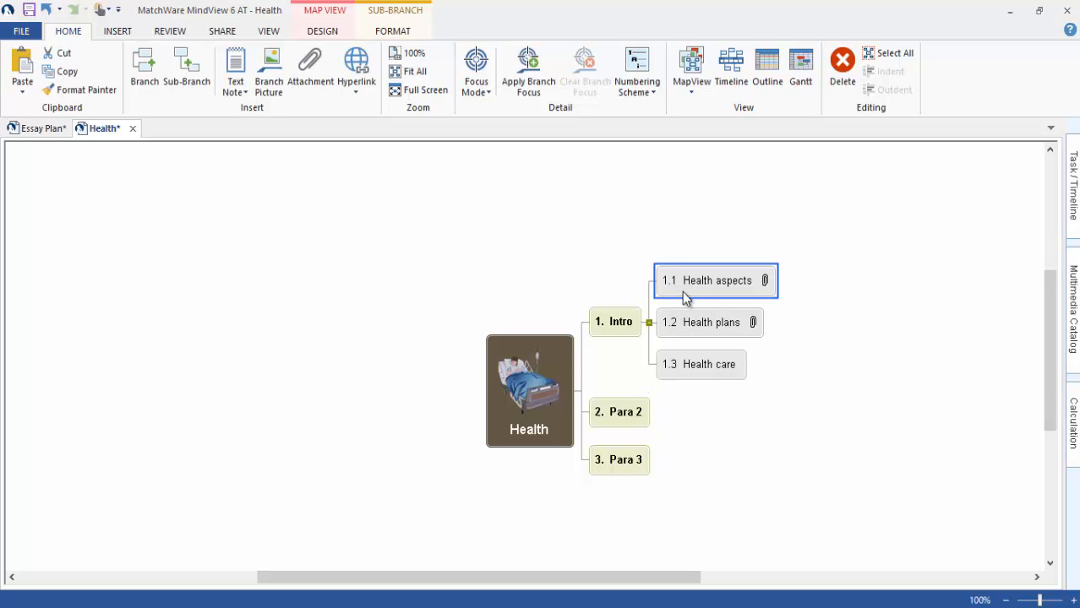
right_click(250, 606)
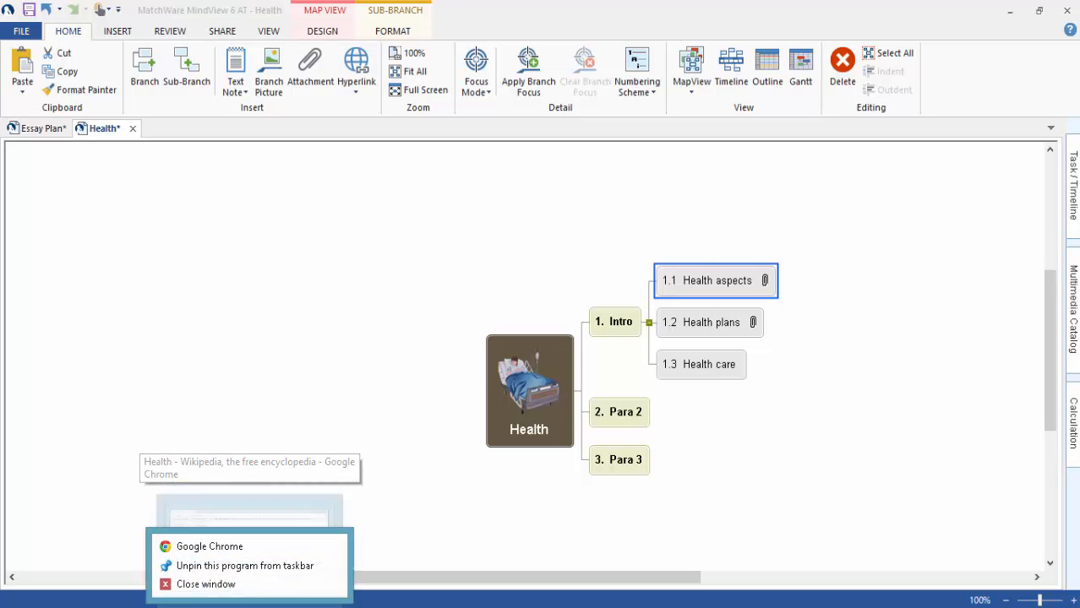
click(245, 548)
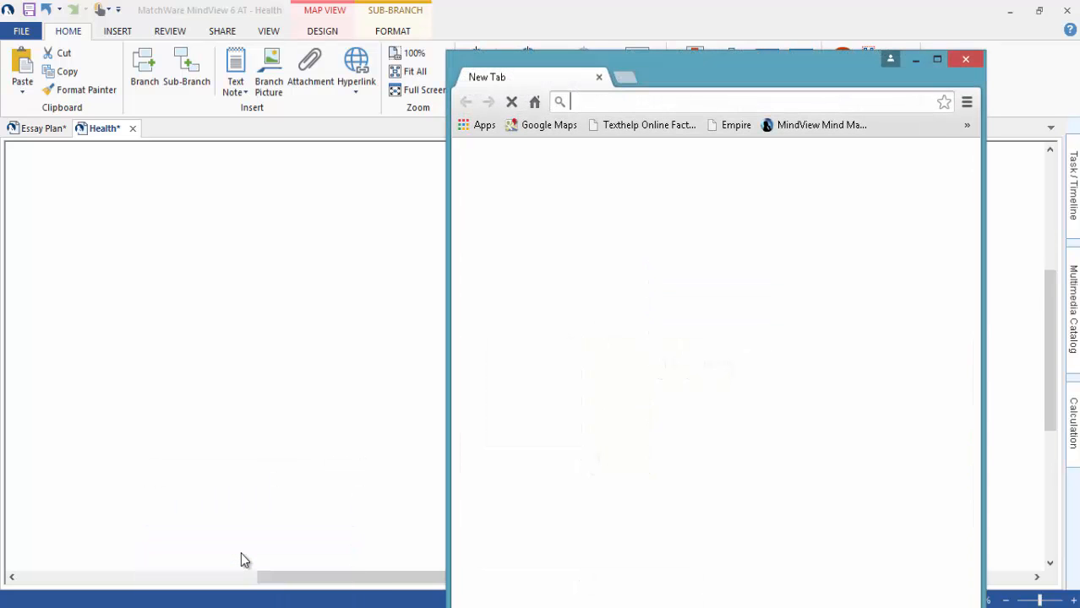
click(936, 61)
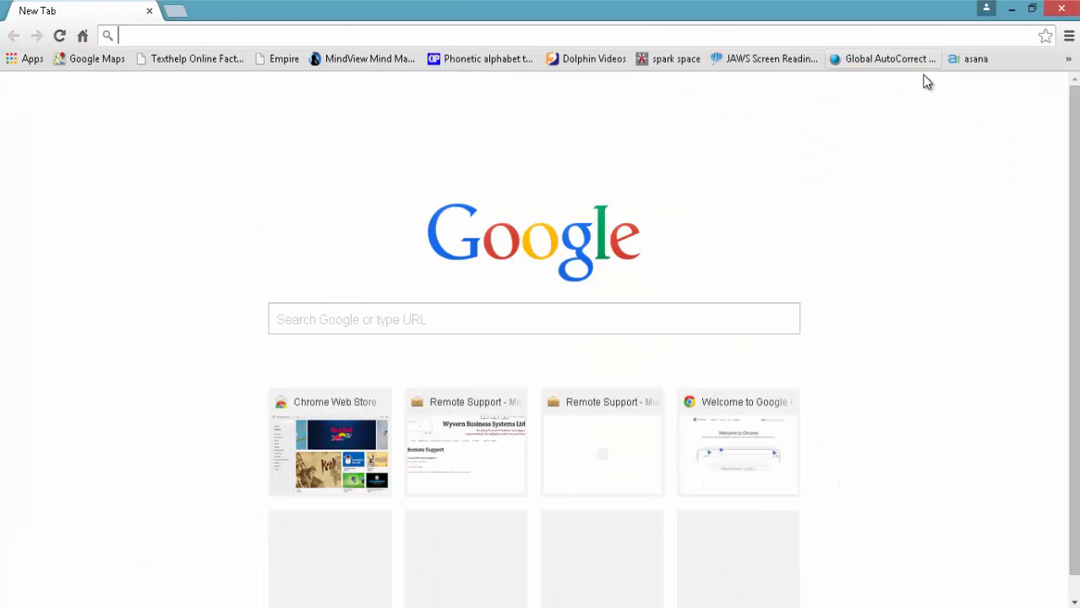
click(352, 305)
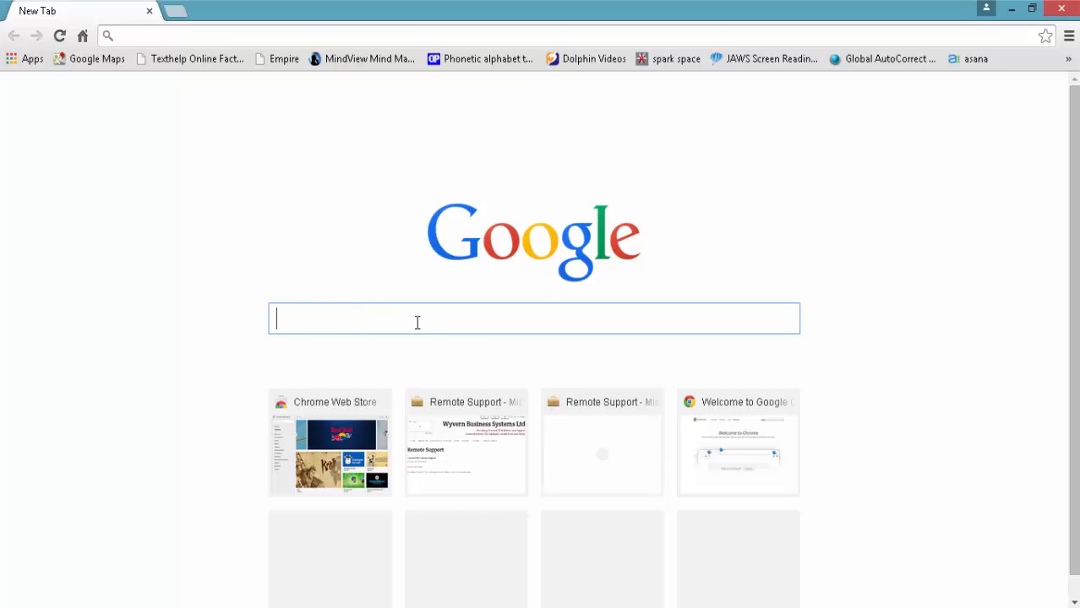
text(google images)
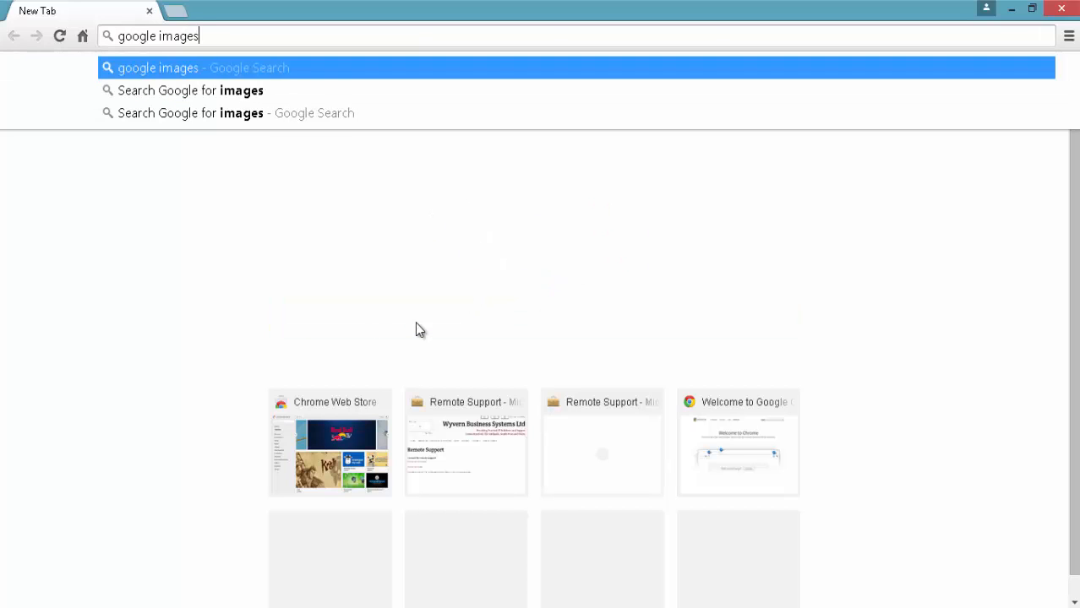
text(7)
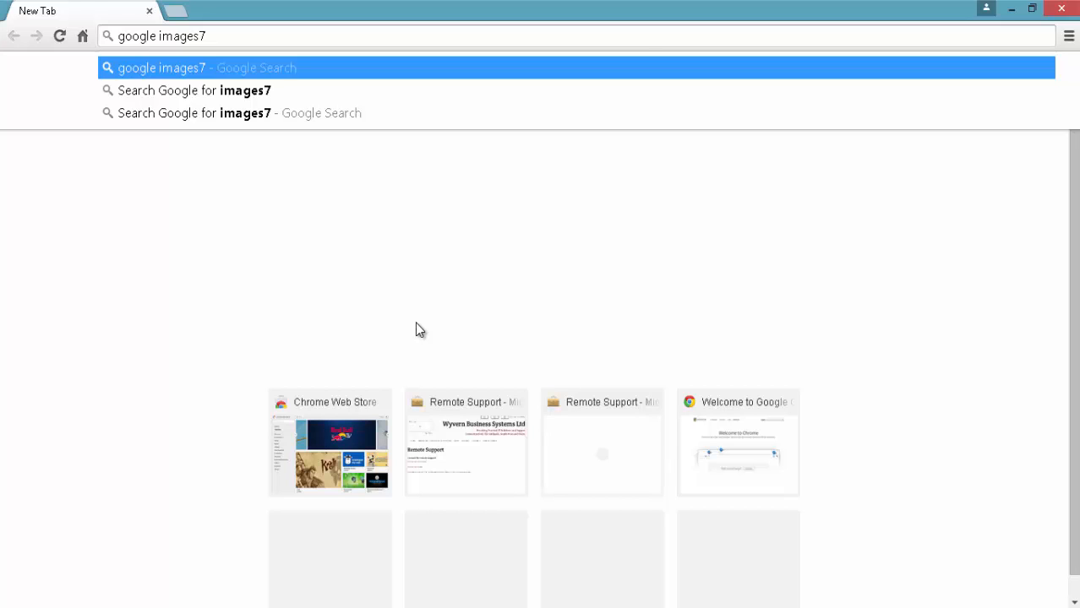
key(Return)
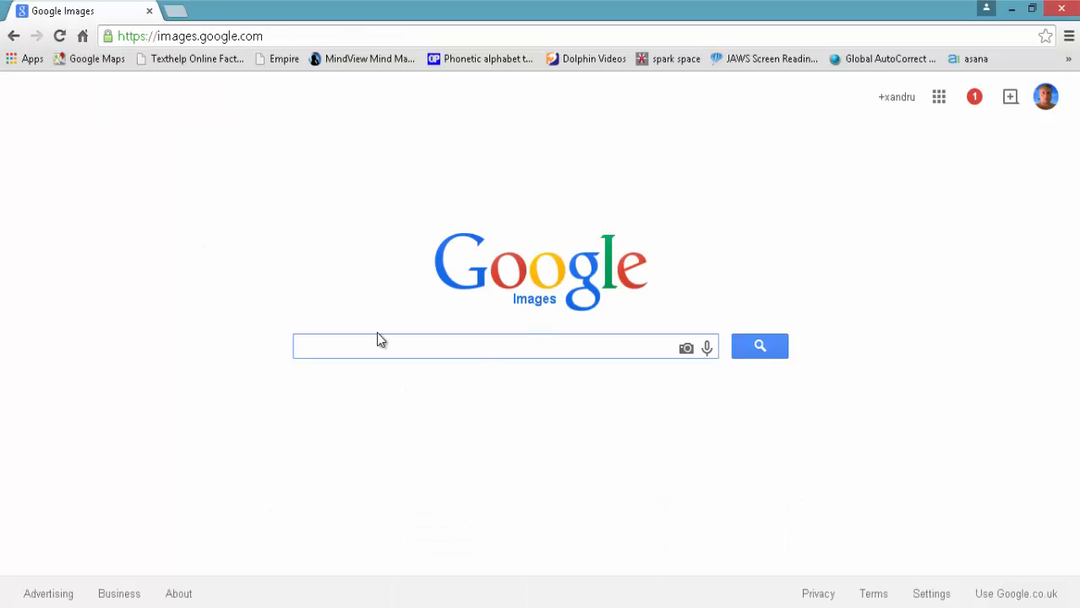
Step: Search for "health" images and save the picture of a heart lifting a barbell overhead to the Desktop as download.jpg
text(health)
key(Return)
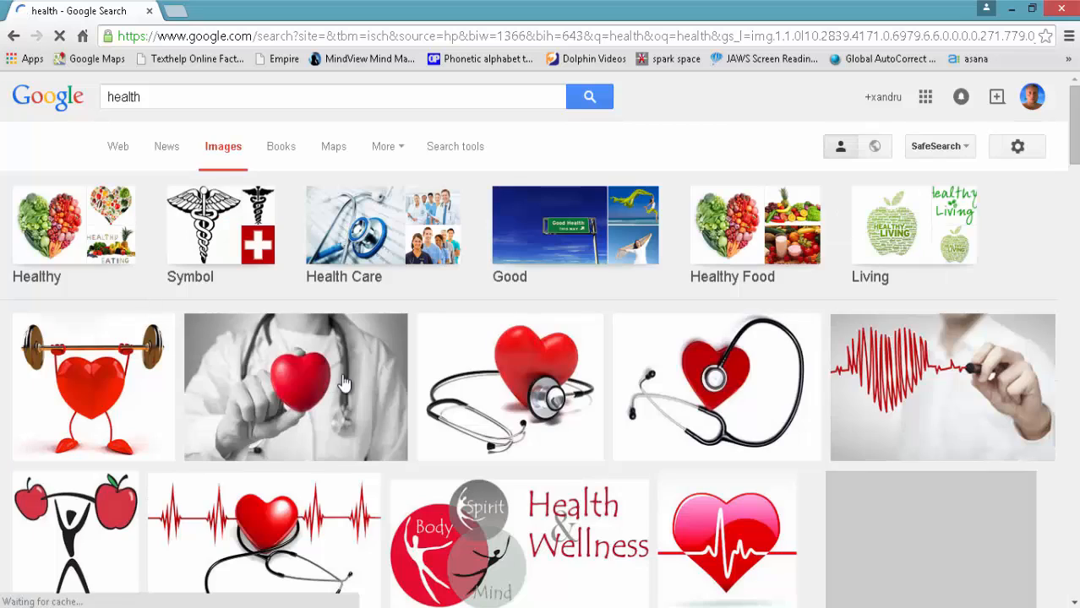
scroll(391, 389, down, 5)
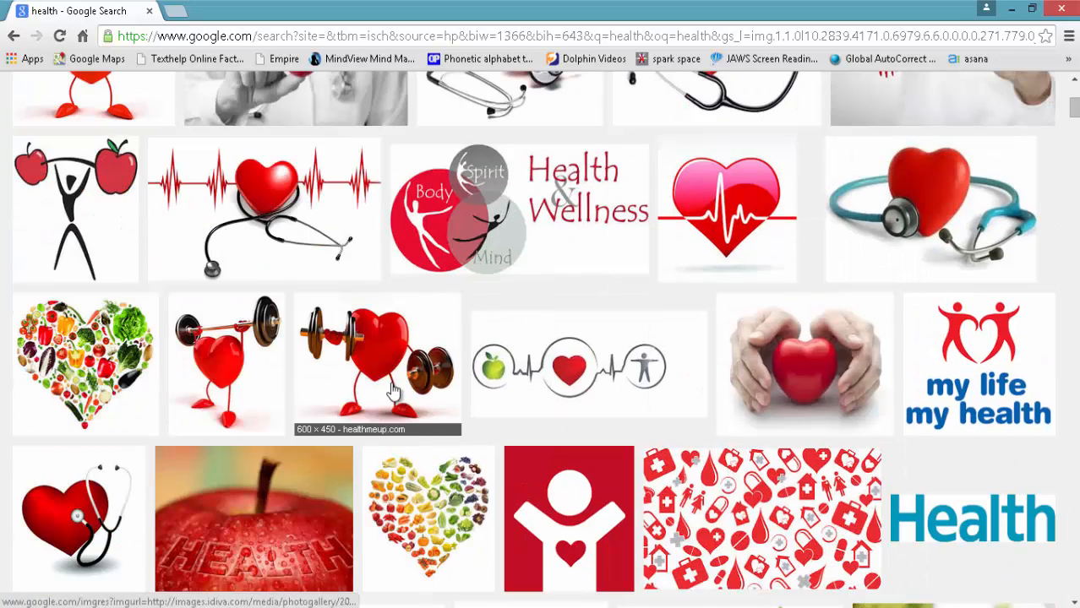
scroll(371, 380, up, 2)
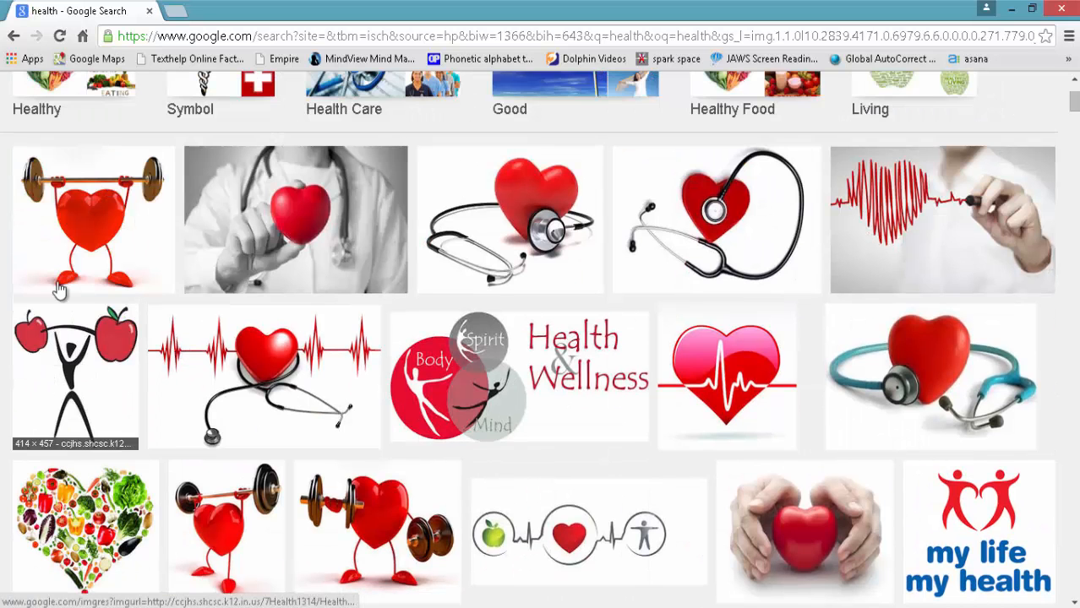
right_click(104, 223)
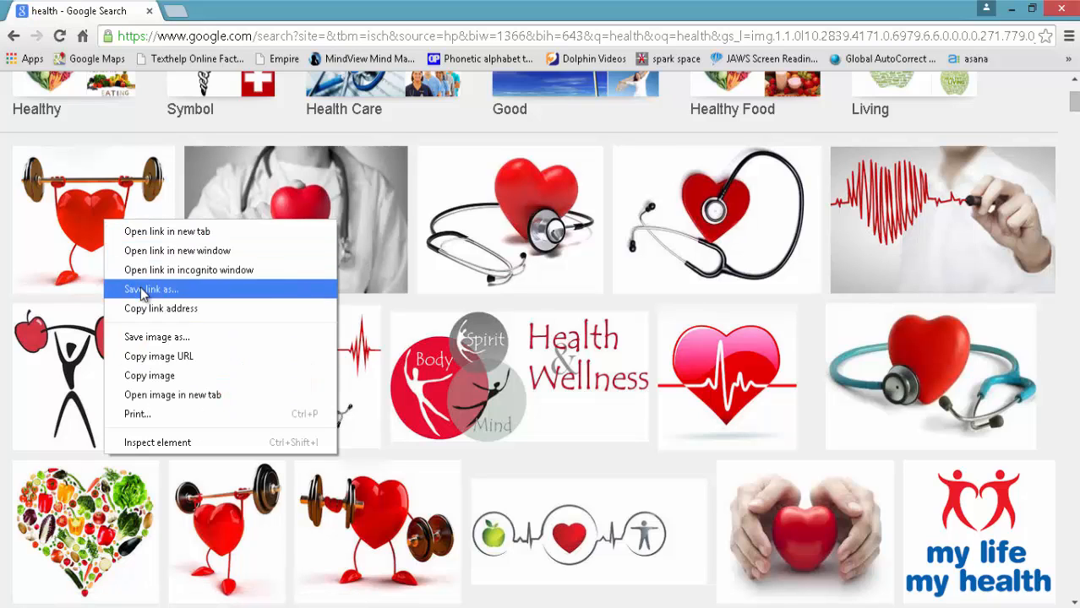
click(148, 338)
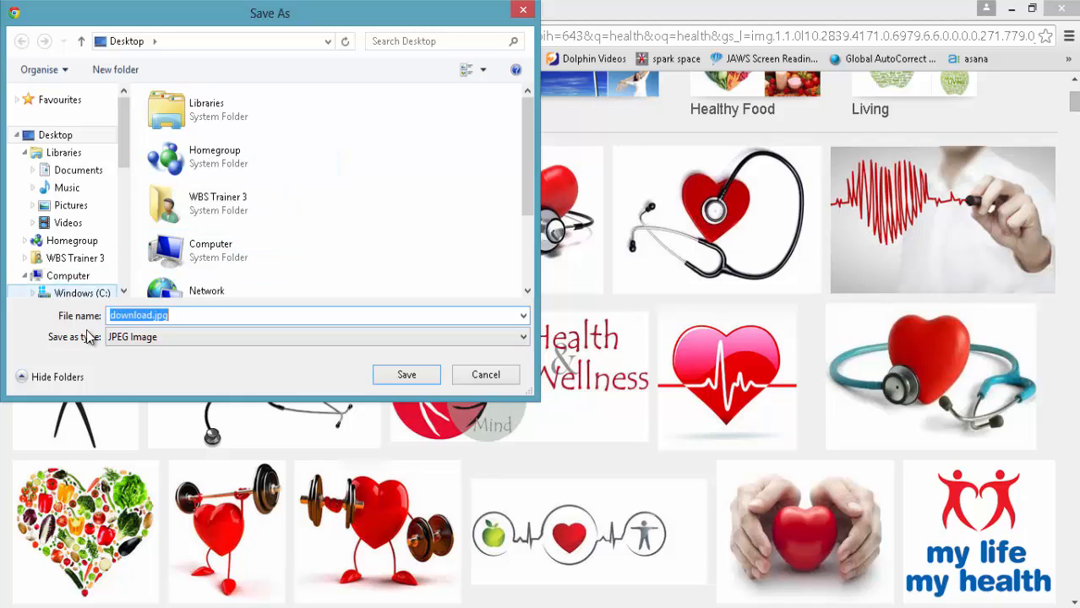
click(402, 375)
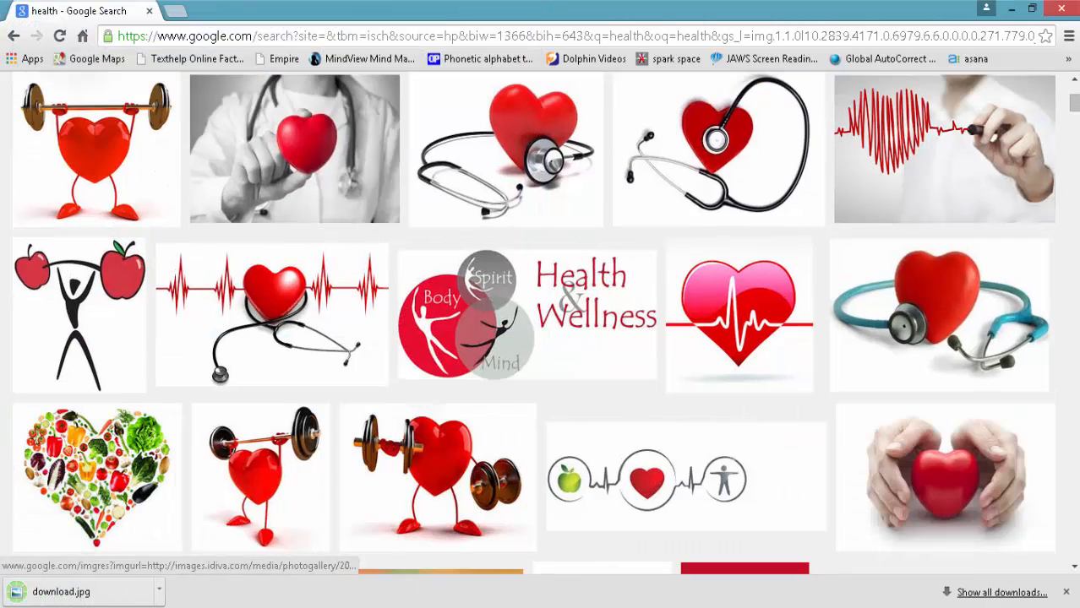
Step: Switch back to MindView and add download.jpg from the Desktop as the branch picture of the Health aspects sub-branch
key(alt+Tab)
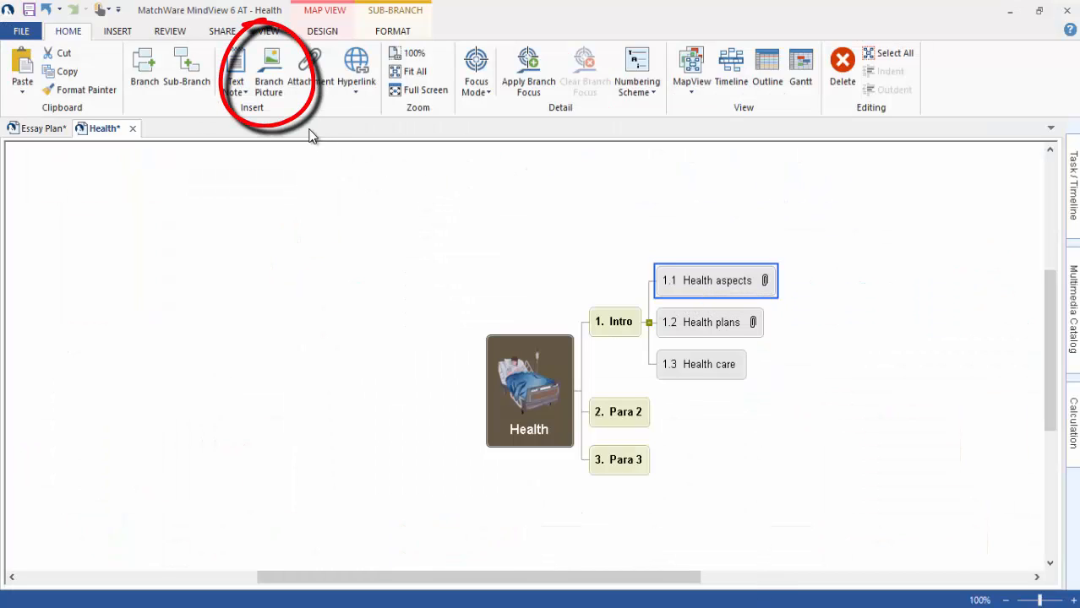
click(270, 75)
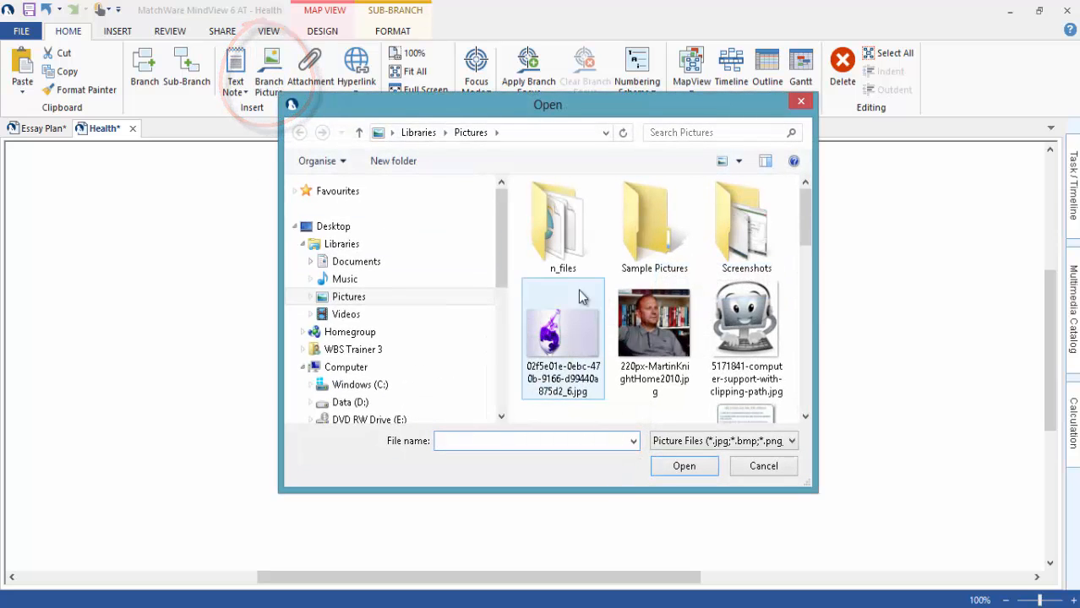
click(364, 225)
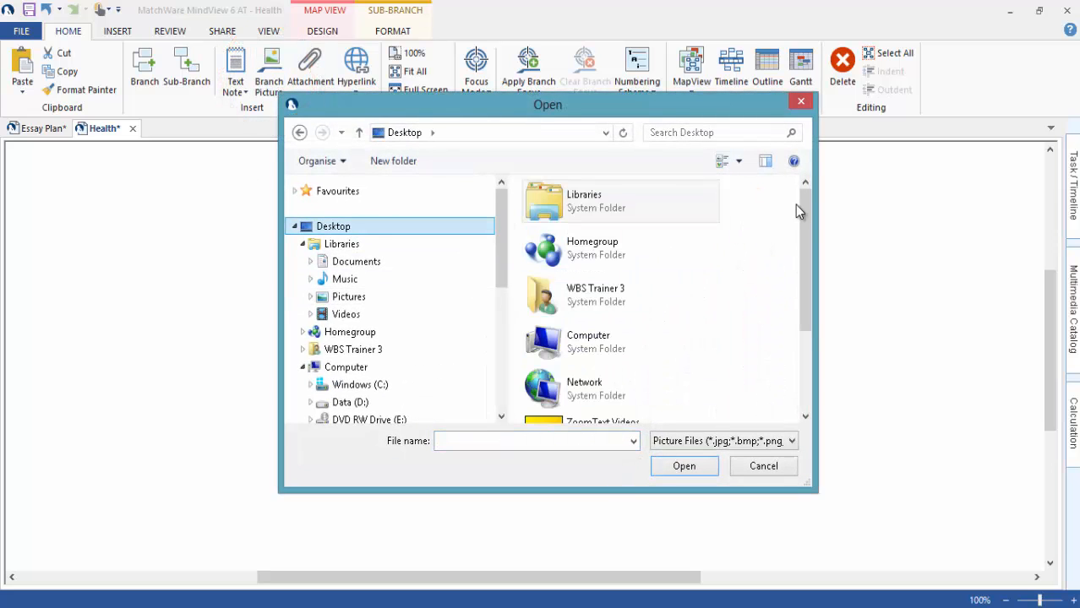
mouse_move(796, 211)
mouse_down()
mouse_move(804, 240)
mouse_move(788, 328)
mouse_up()
double_click(615, 388)
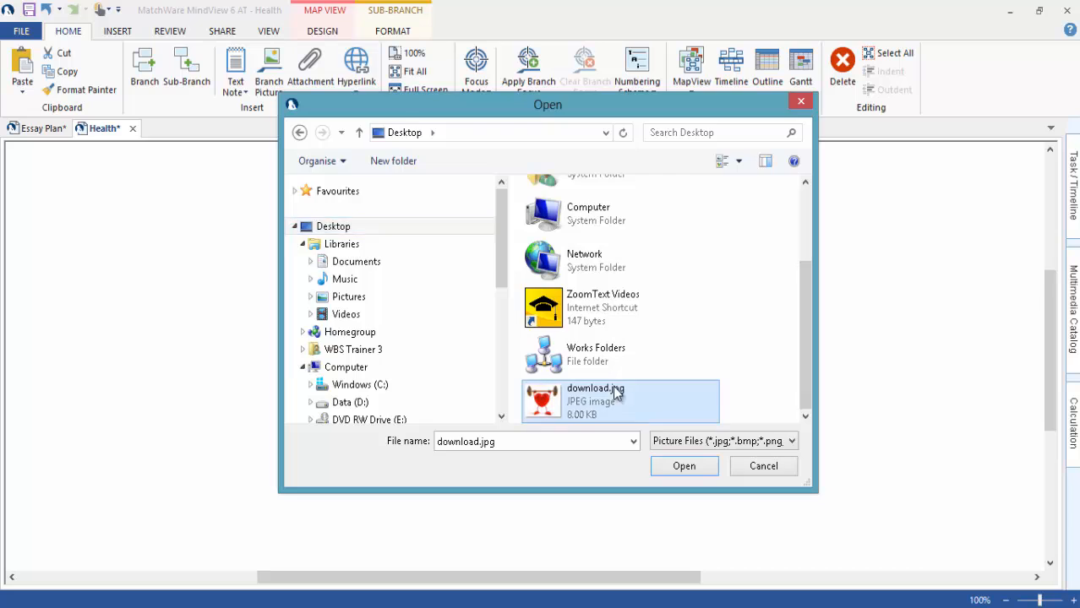
click(869, 273)
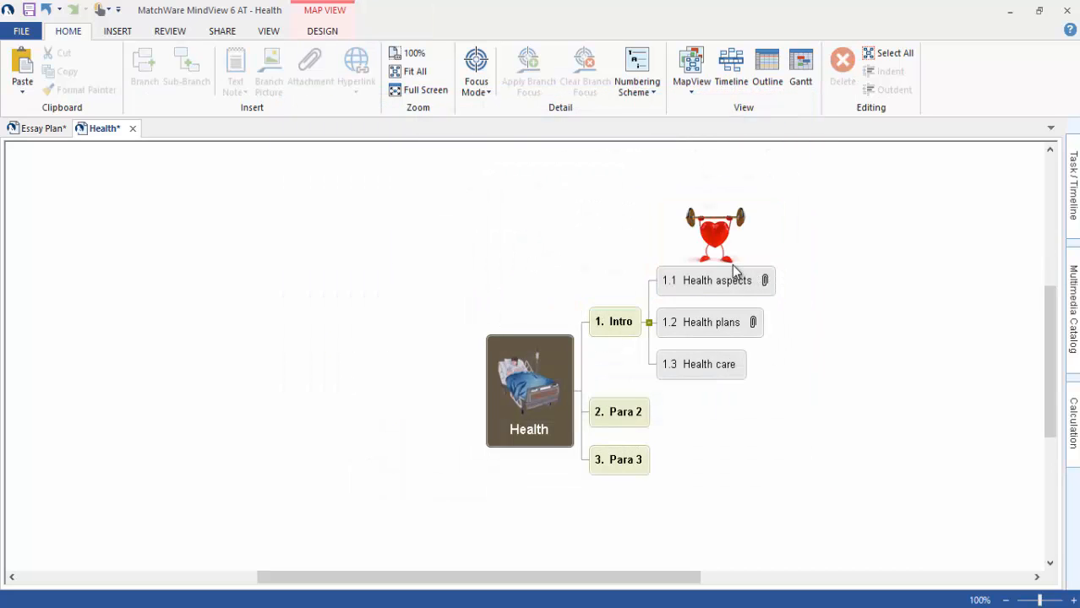
click(723, 278)
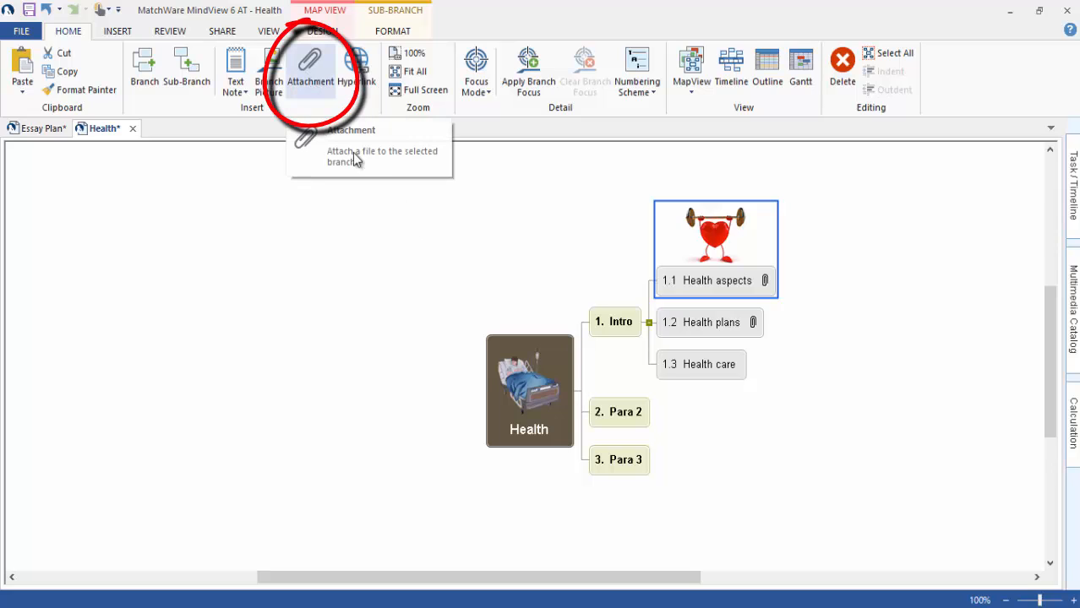
click(699, 330)
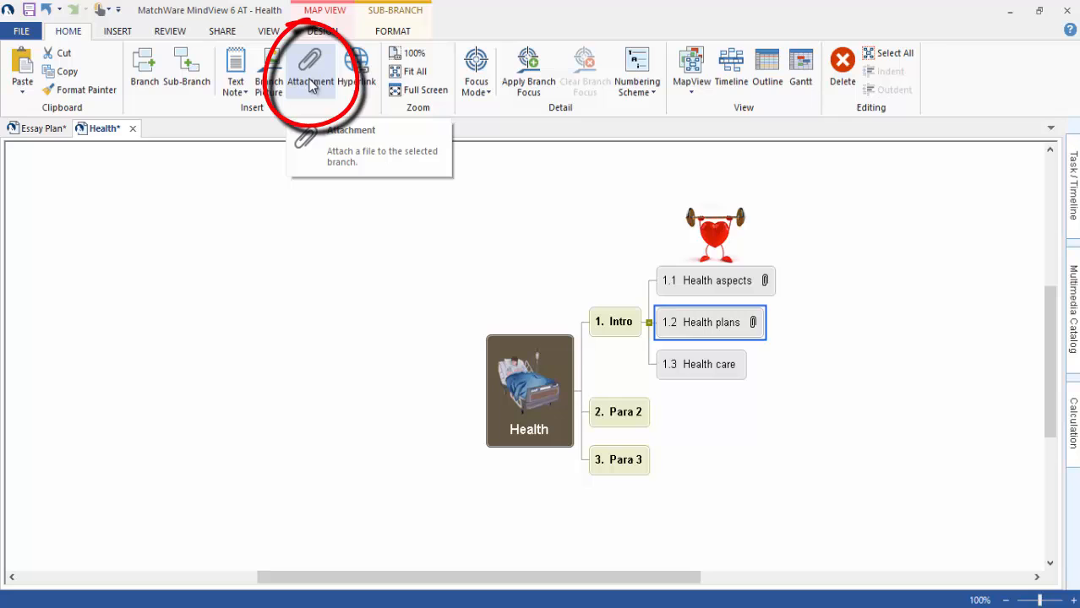
click(704, 362)
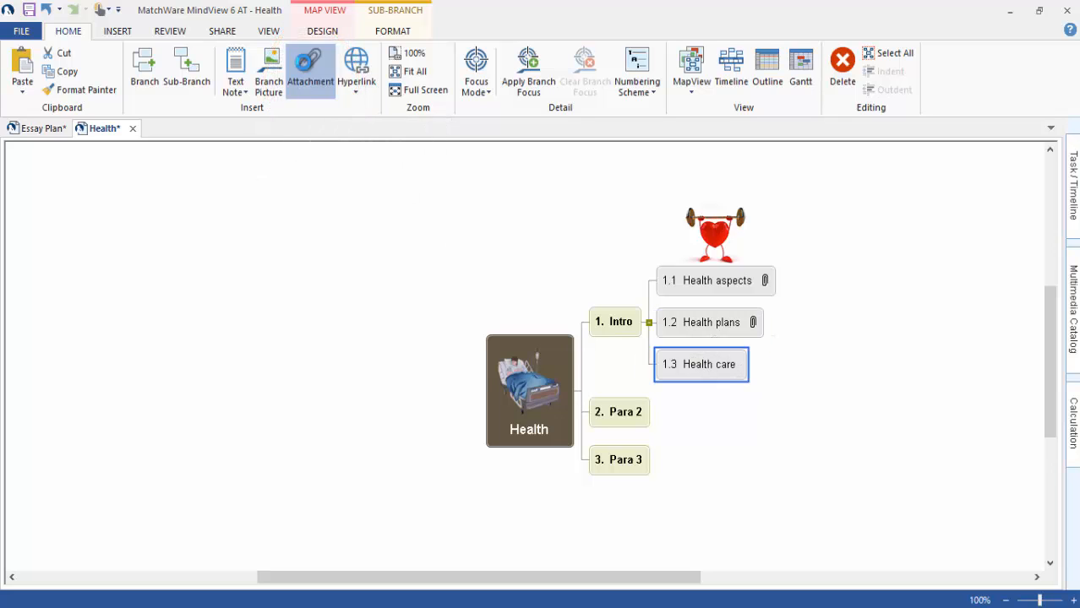
click(310, 67)
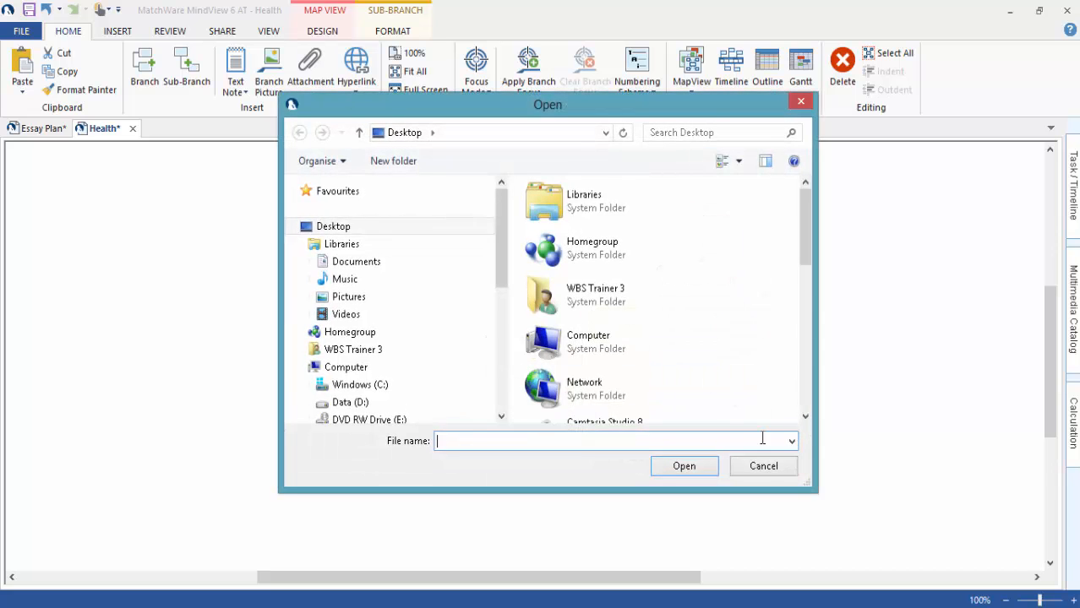
click(761, 467)
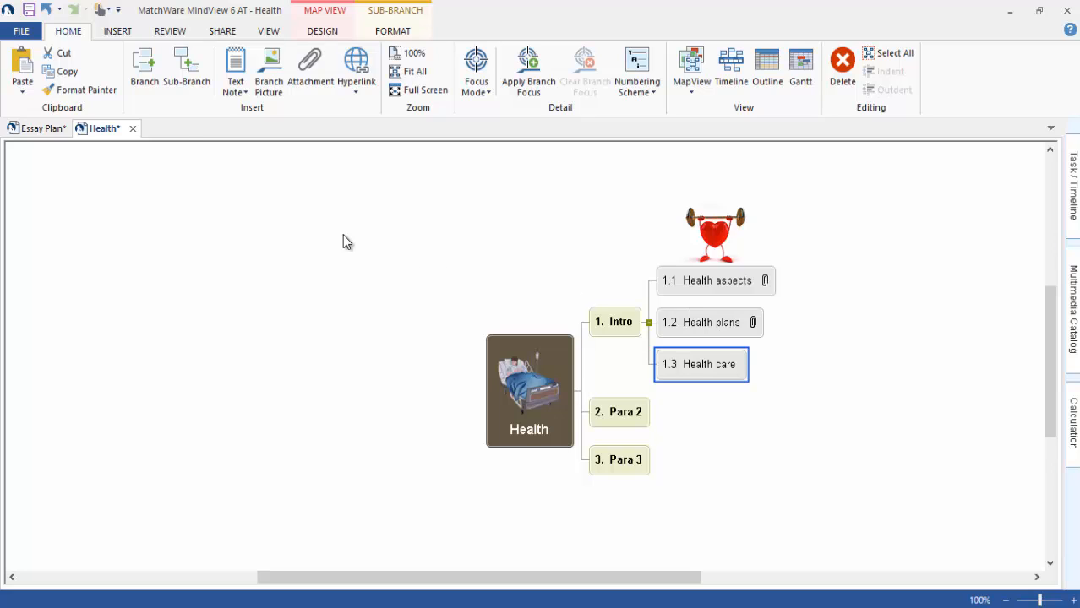
Step: Switch to the Essay Plan map
click(53, 127)
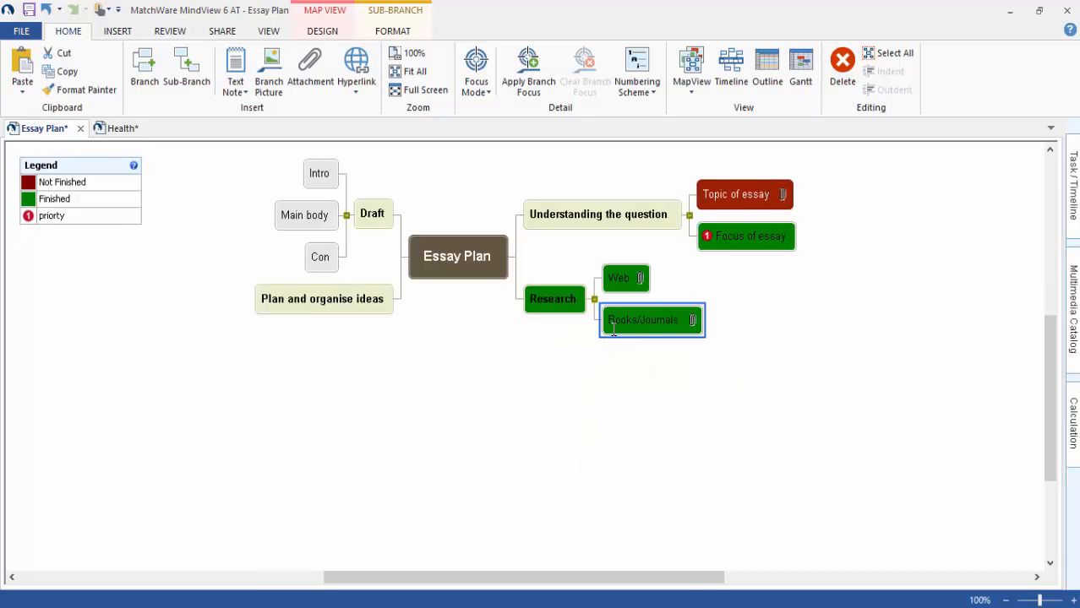
Step: Attach the file crash_1523_Snova.EXE_785014_211113_7488.txt from the Documents library to the Books/Journals branch
click(744, 240)
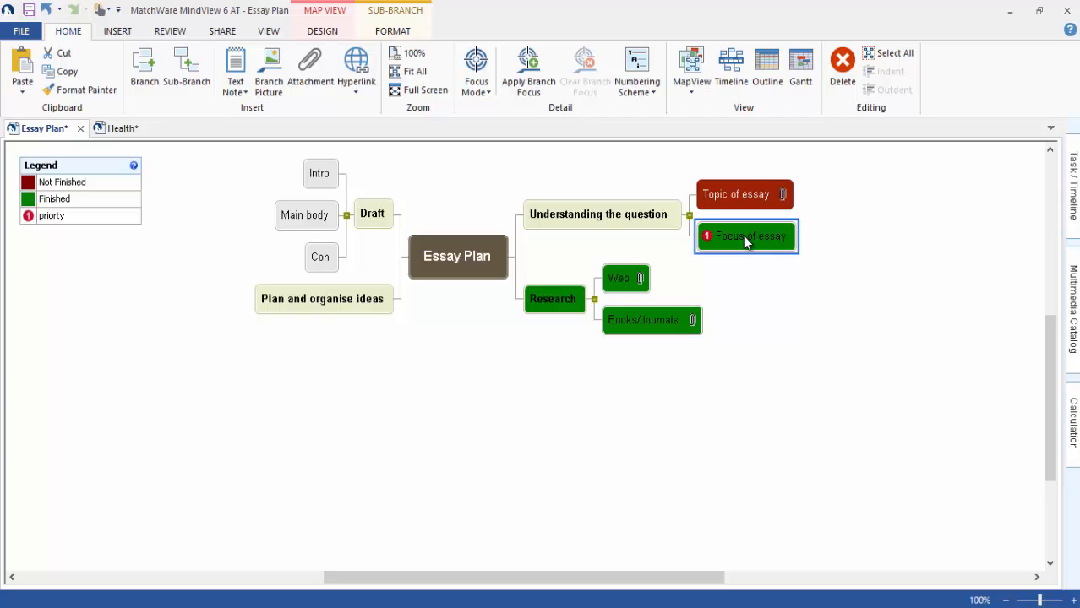
click(630, 324)
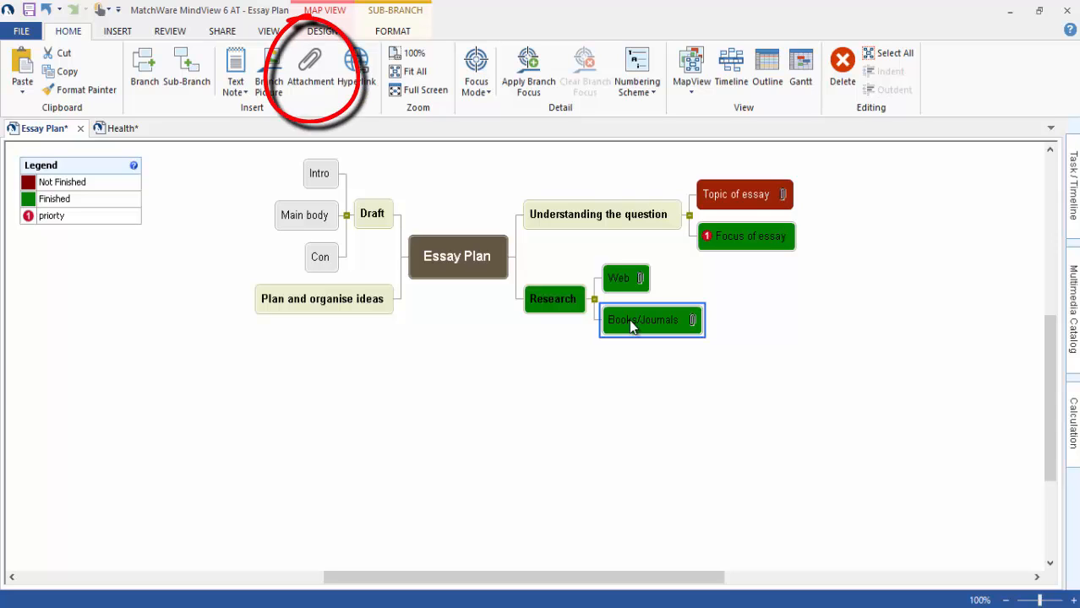
click(310, 85)
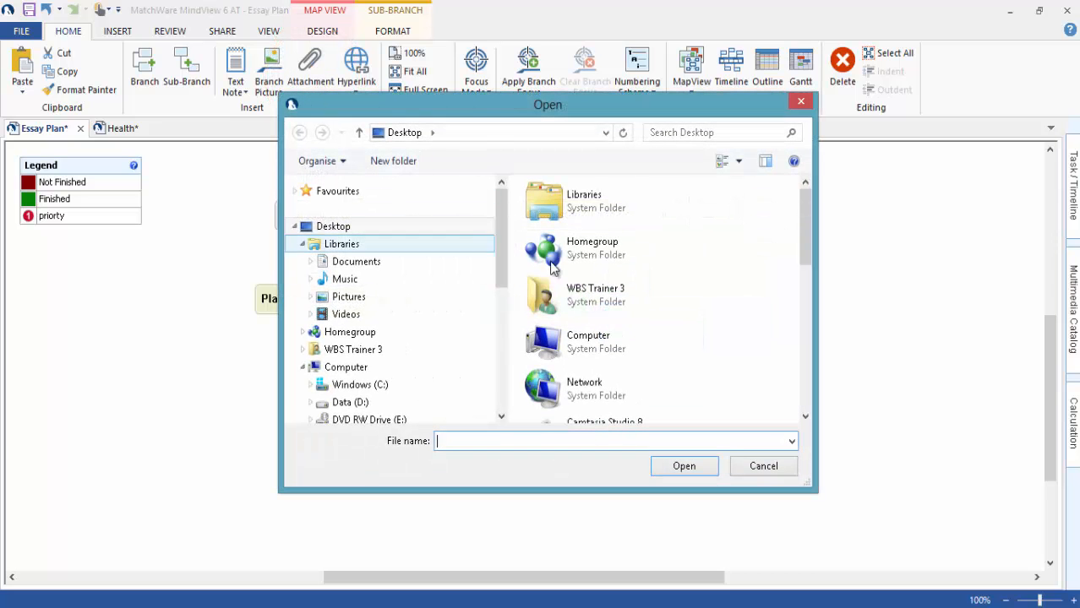
click(357, 261)
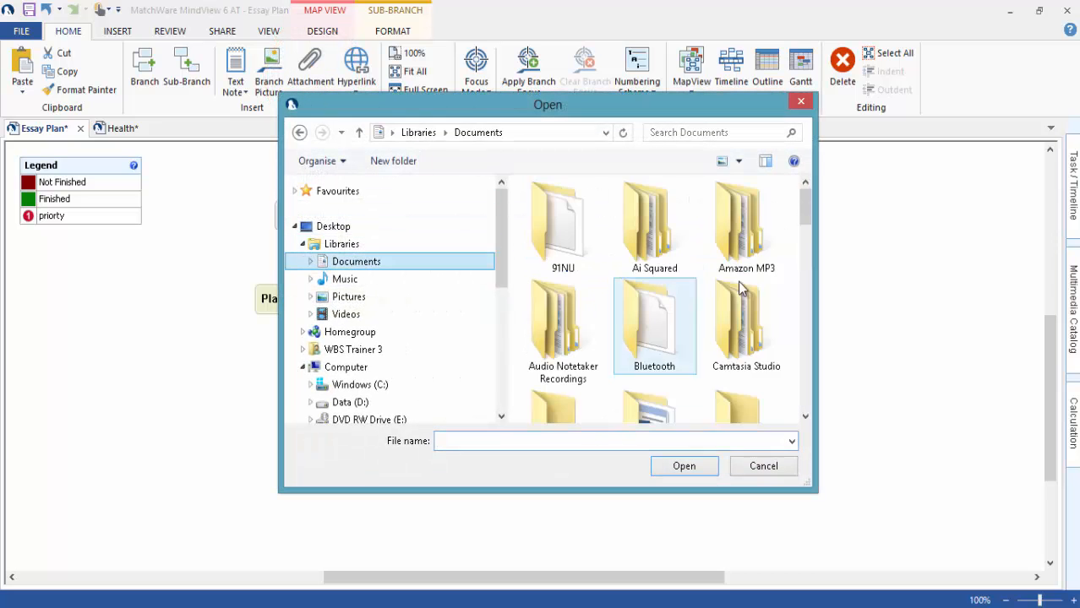
drag(805, 212, 797, 411)
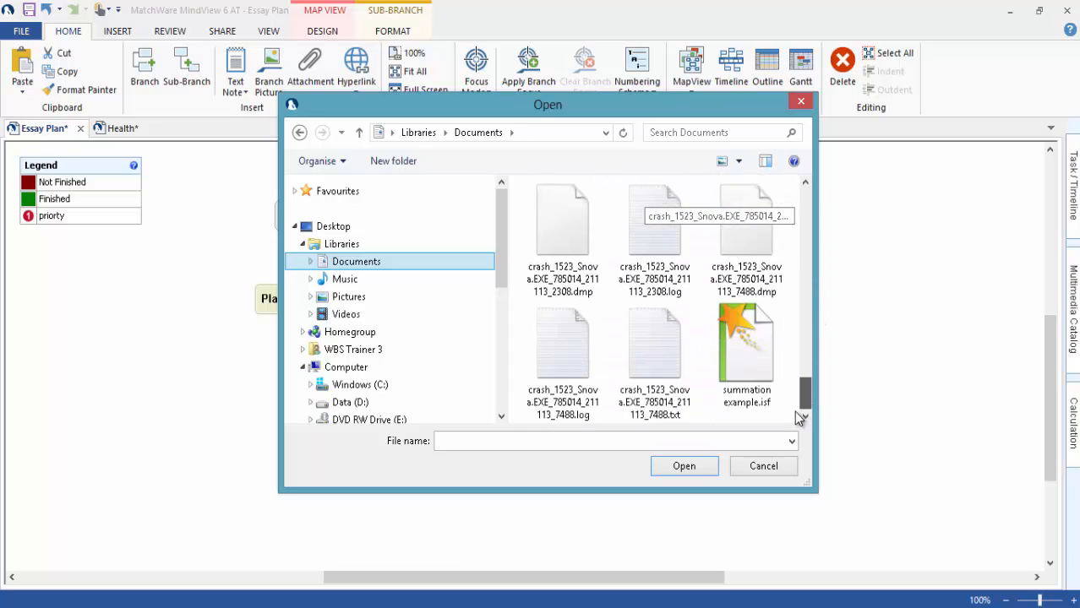
click(659, 351)
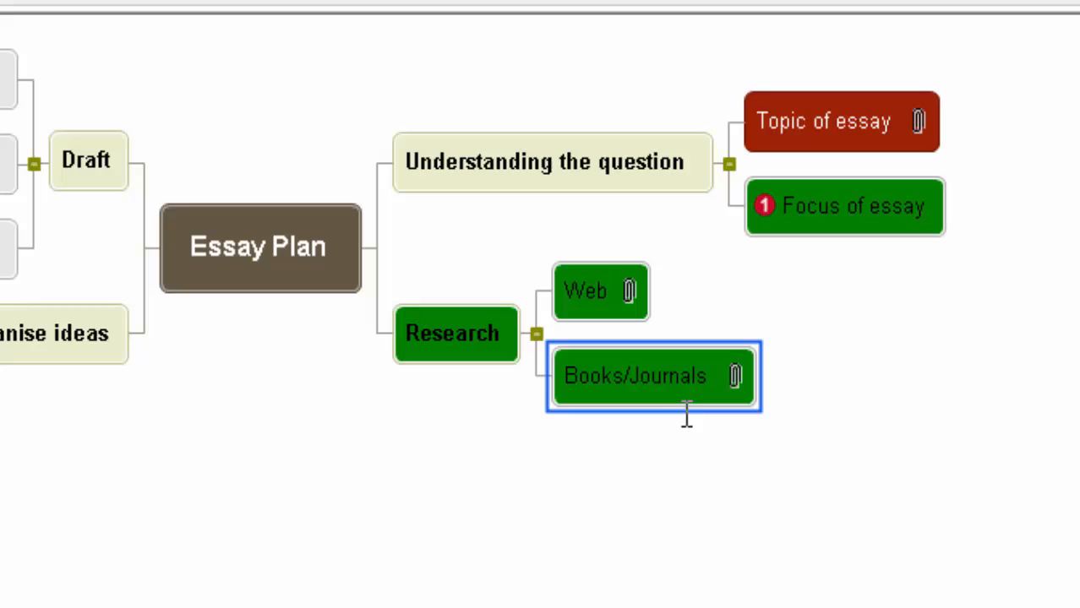
Step: Check the list of items attached to the Books/Journals branch
click(735, 377)
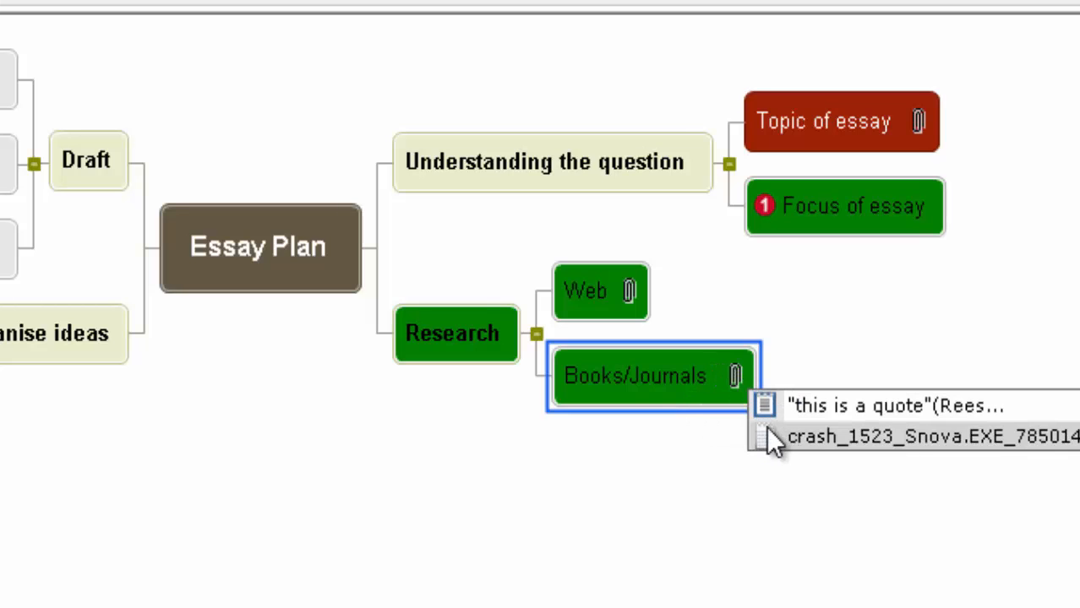
click(799, 337)
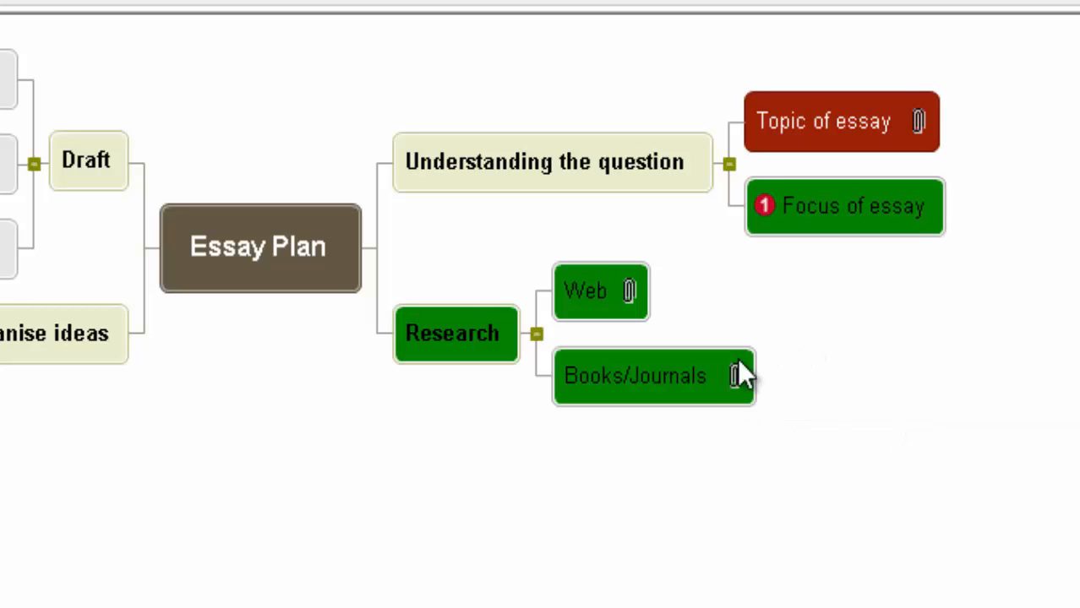
click(699, 369)
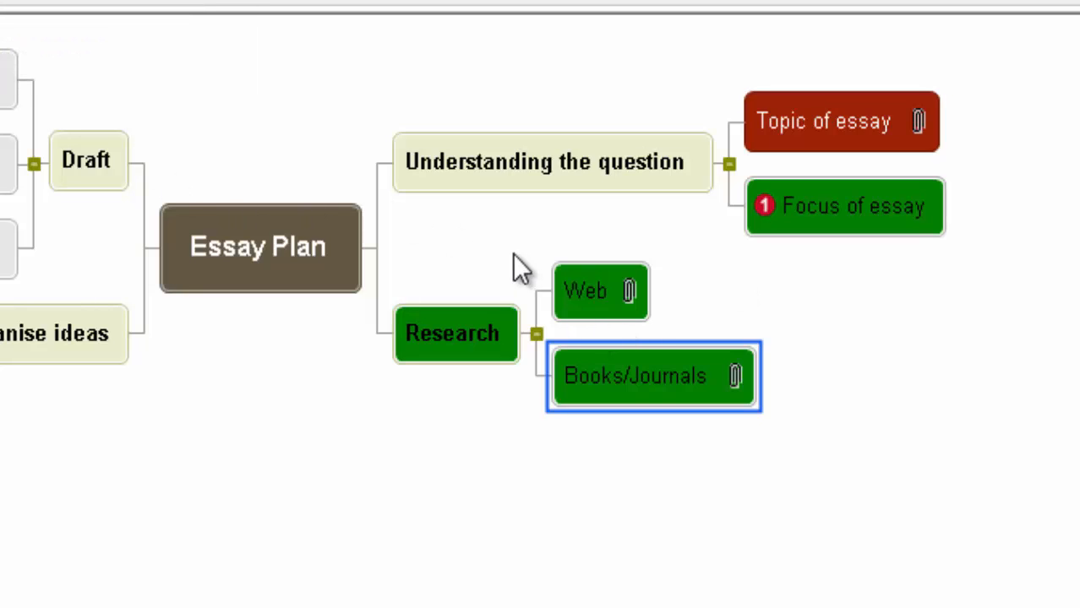
Step: Start a new hyperlink on the Web branch and name it Google
click(583, 289)
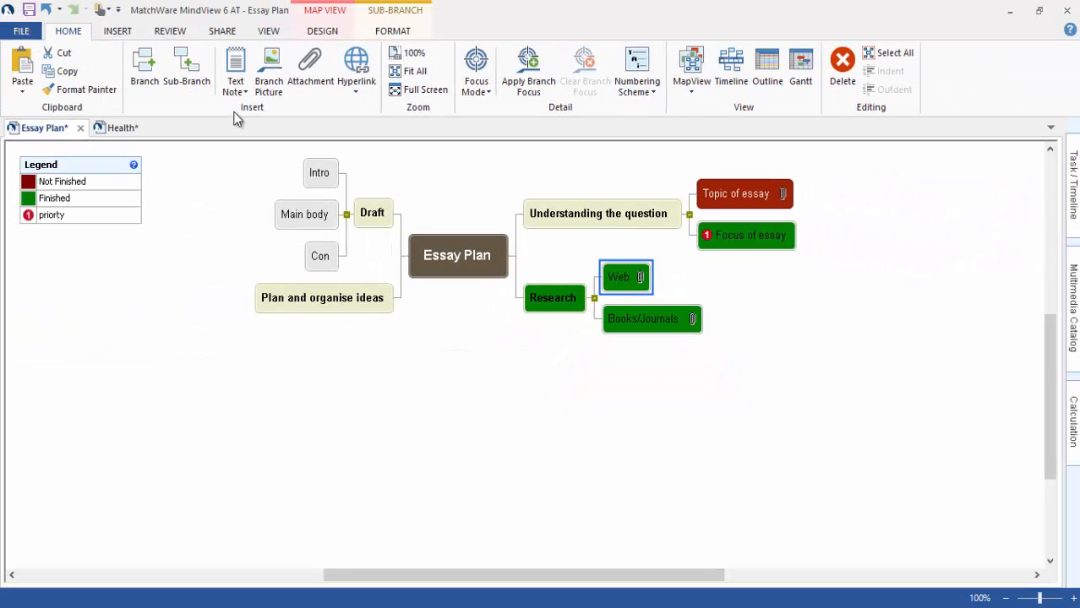
click(131, 34)
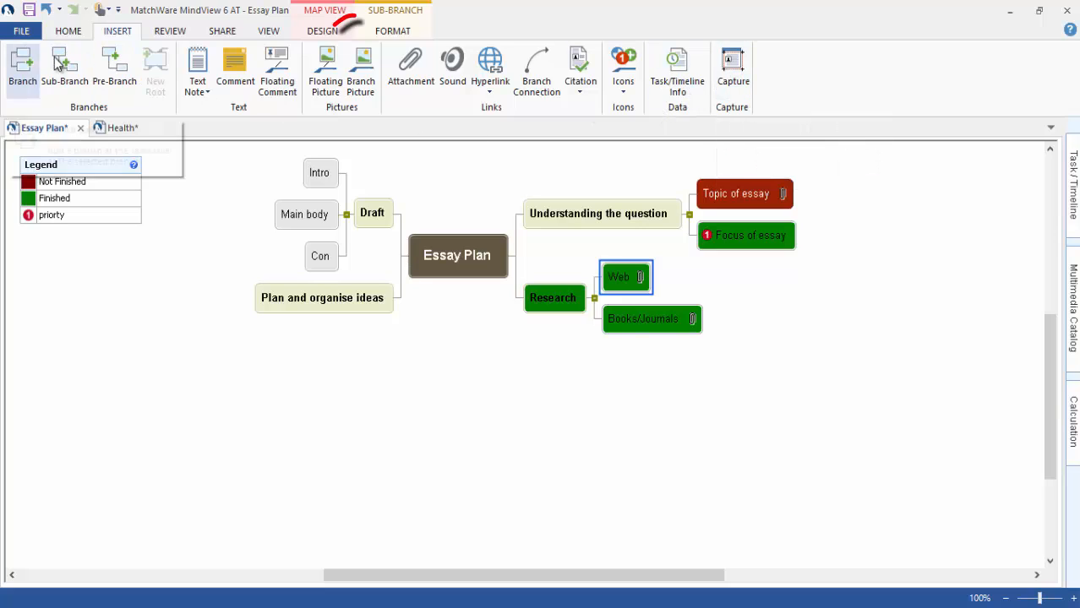
click(71, 34)
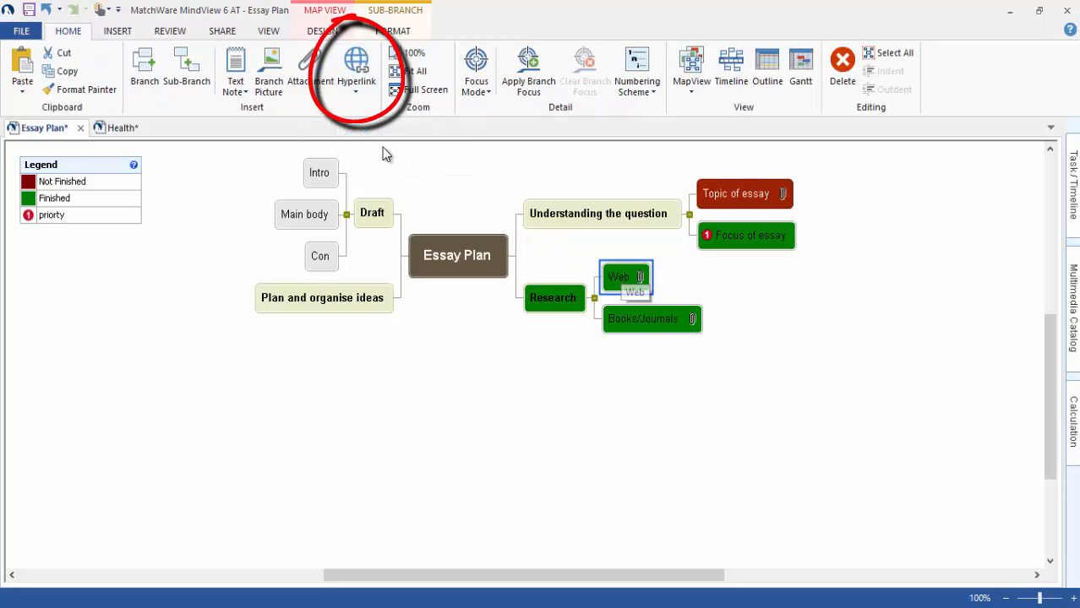
click(364, 71)
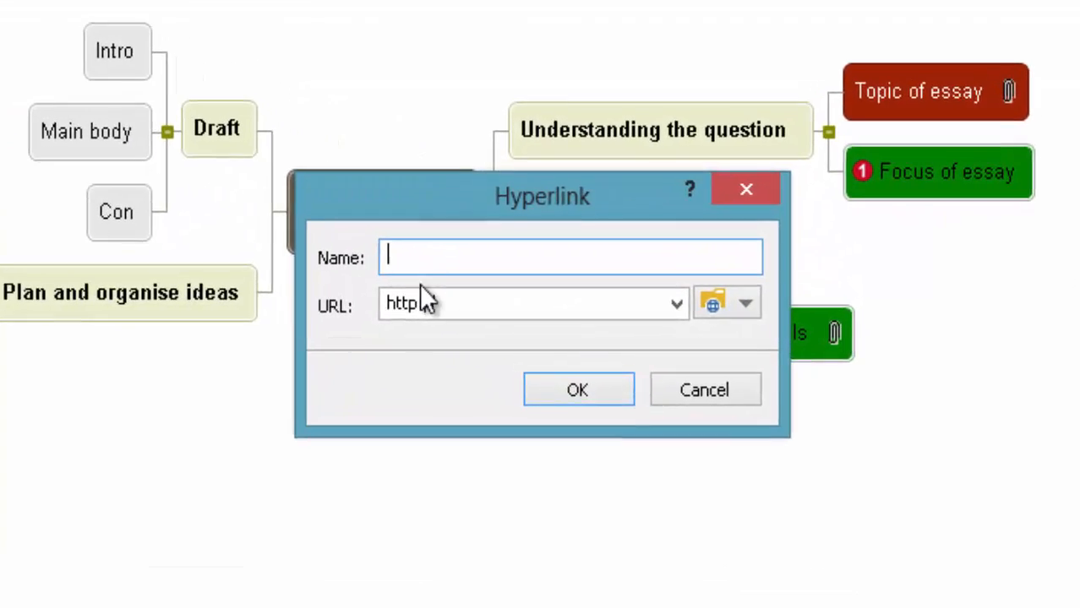
text(Google)
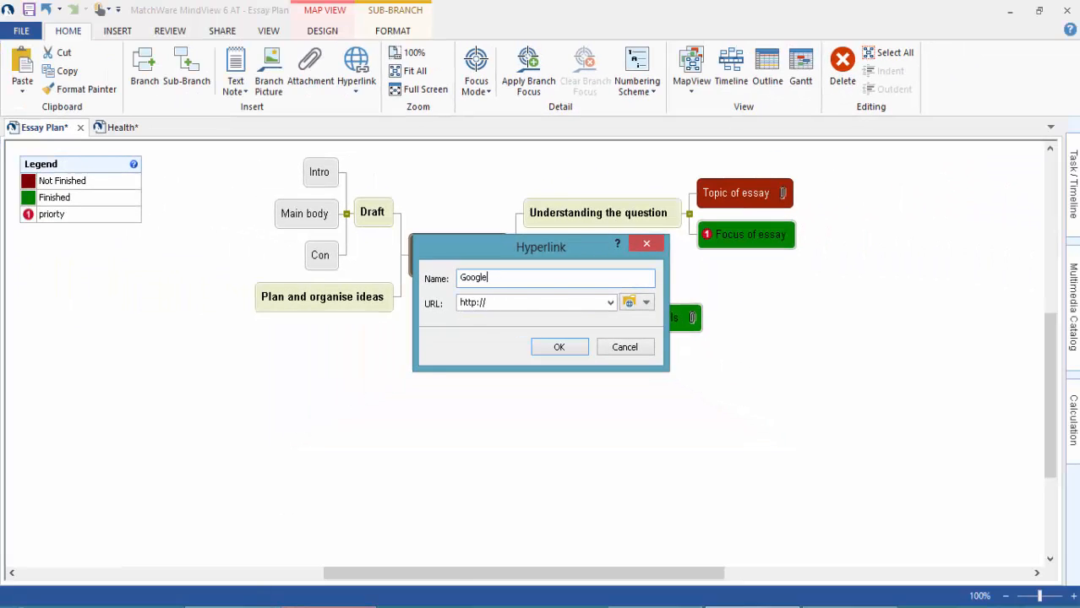
Step: Switch to the Chrome browser, go back to the Google Images home page and copy its address
click(368, 540)
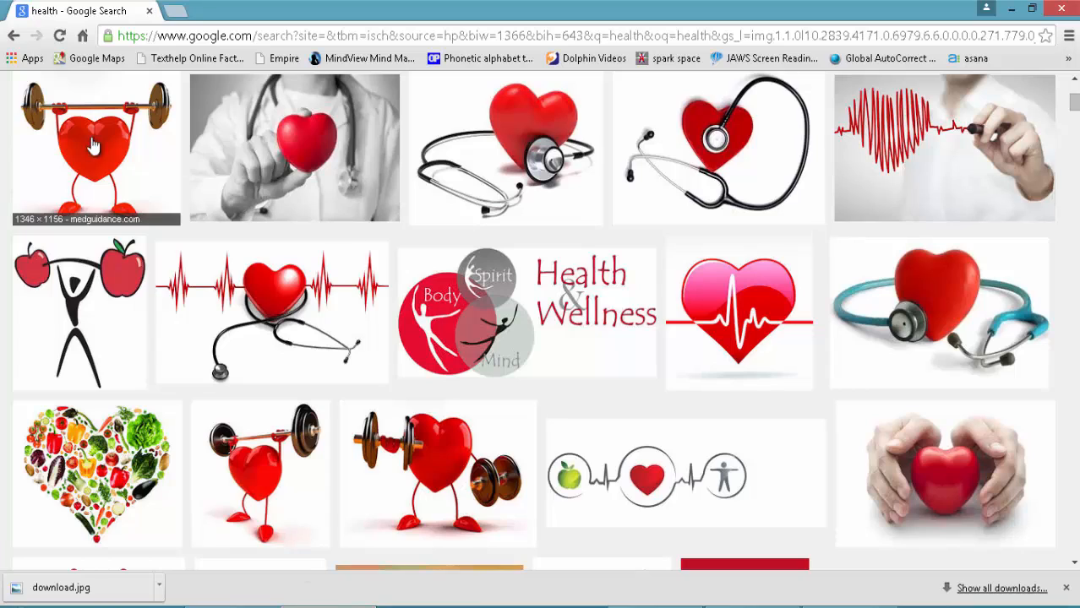
click(13, 35)
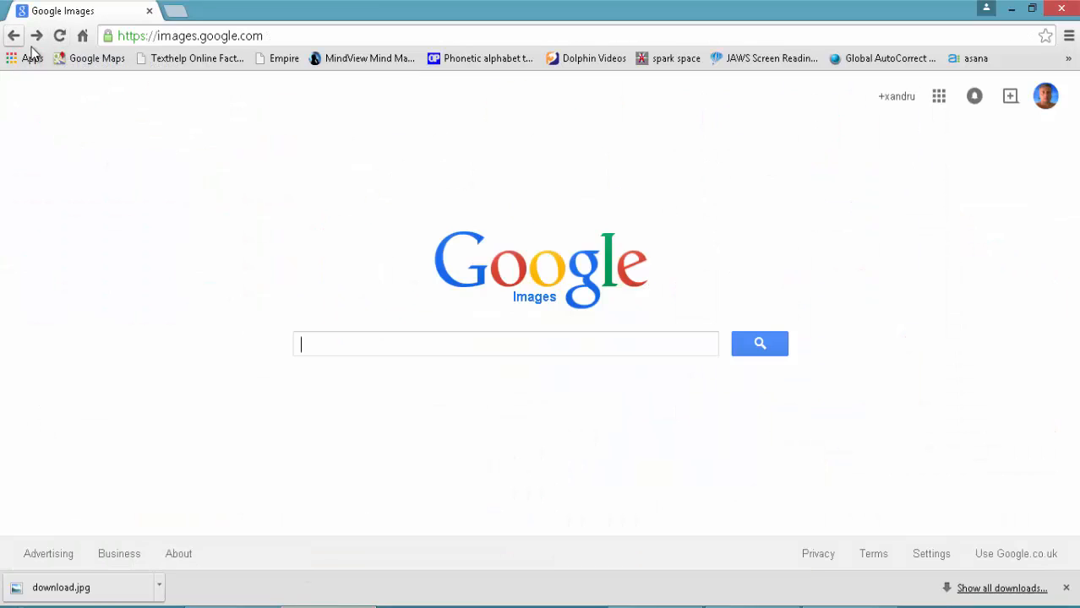
click(169, 39)
right_click(169, 40)
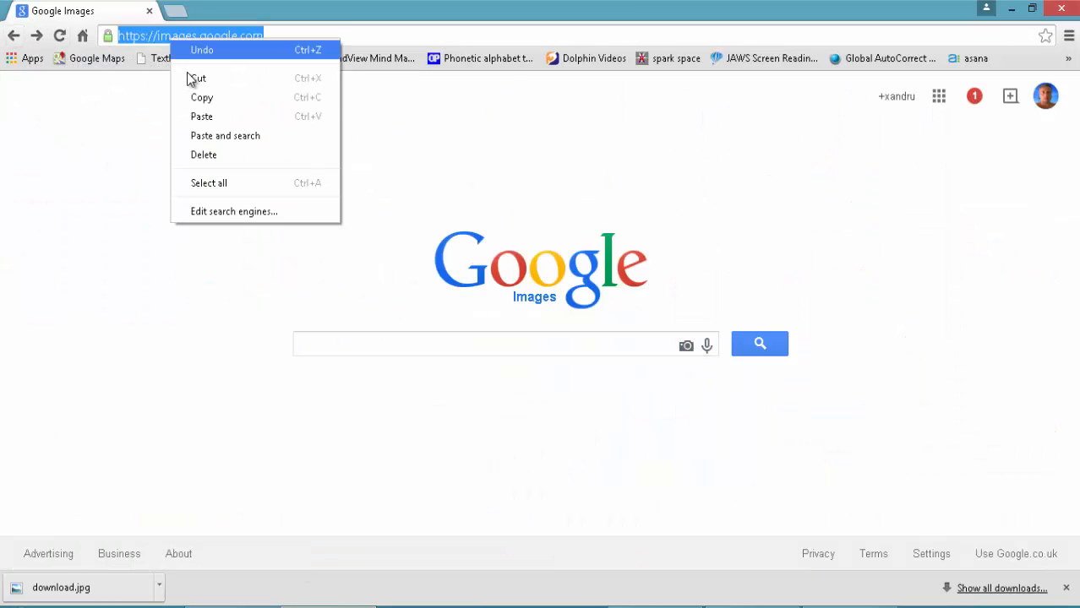
click(200, 100)
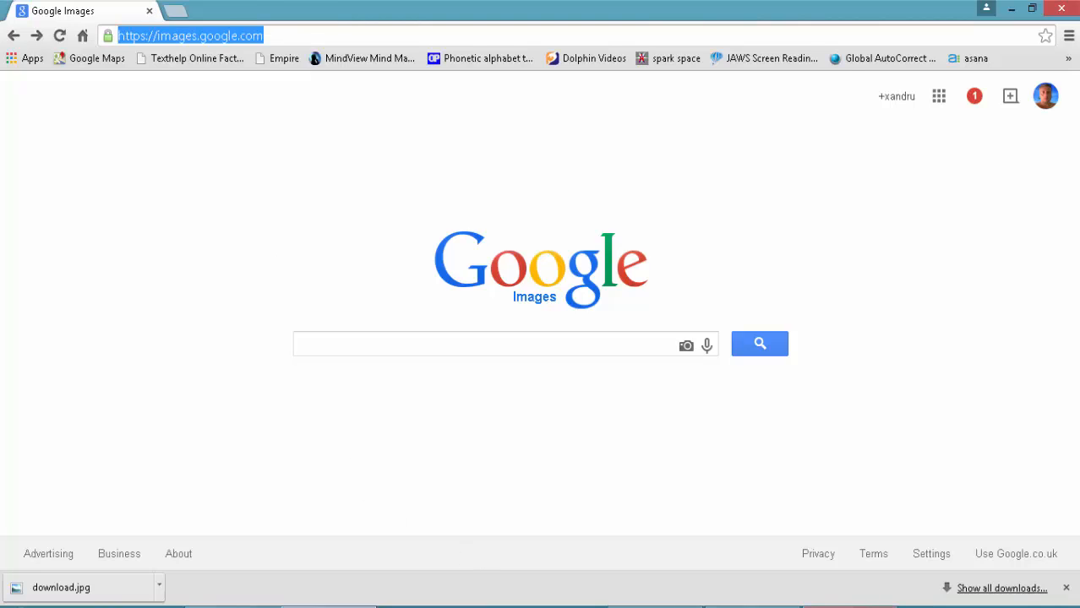
Step: Switch back to MindView and paste the copied address as the Google hyperlink's URL, adding the link to the Web branch
click(752, 607)
double_click(477, 301)
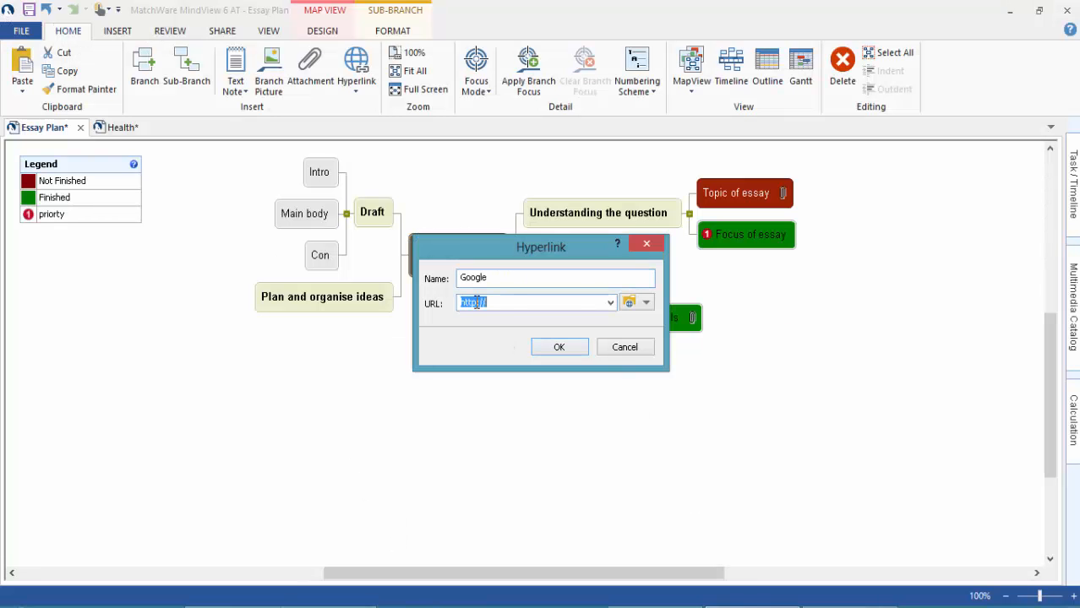
right_click(477, 302)
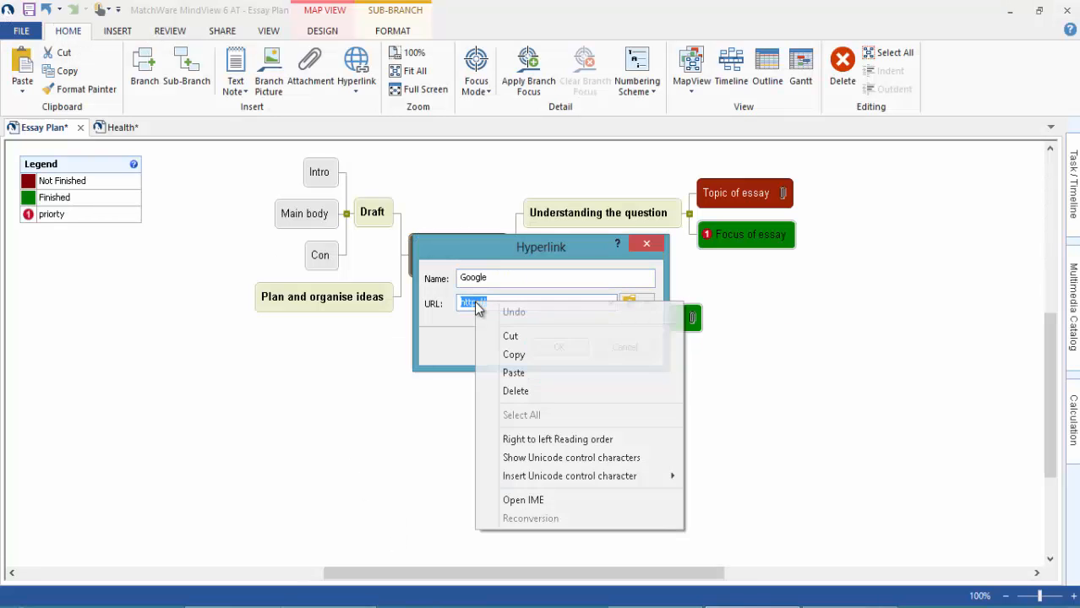
click(511, 372)
click(545, 352)
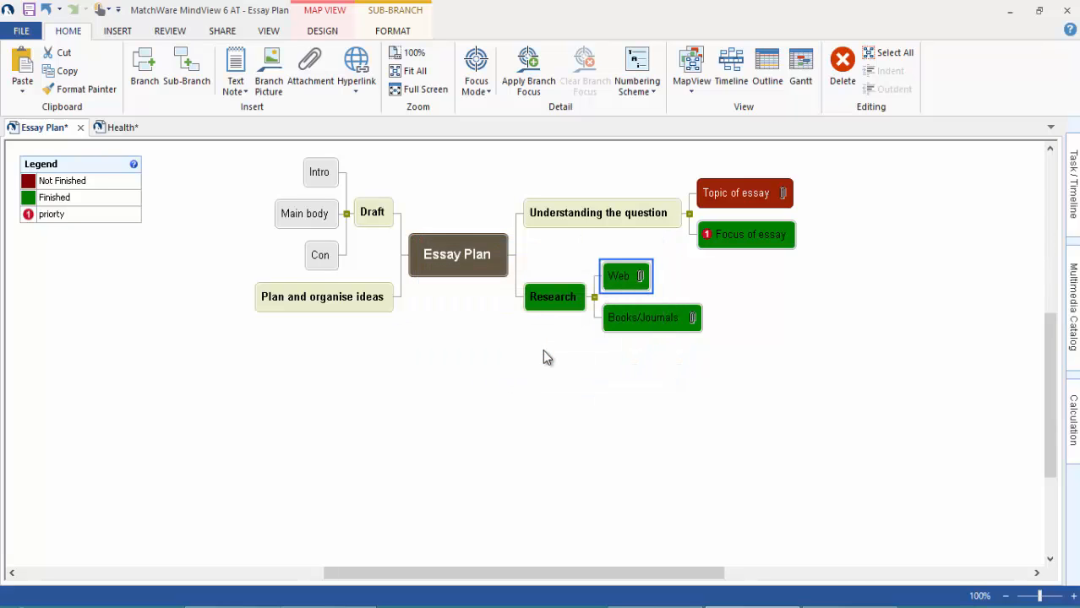
Step: Test the Google link attached to the Web branch in the browser, closing the browser window again
click(640, 277)
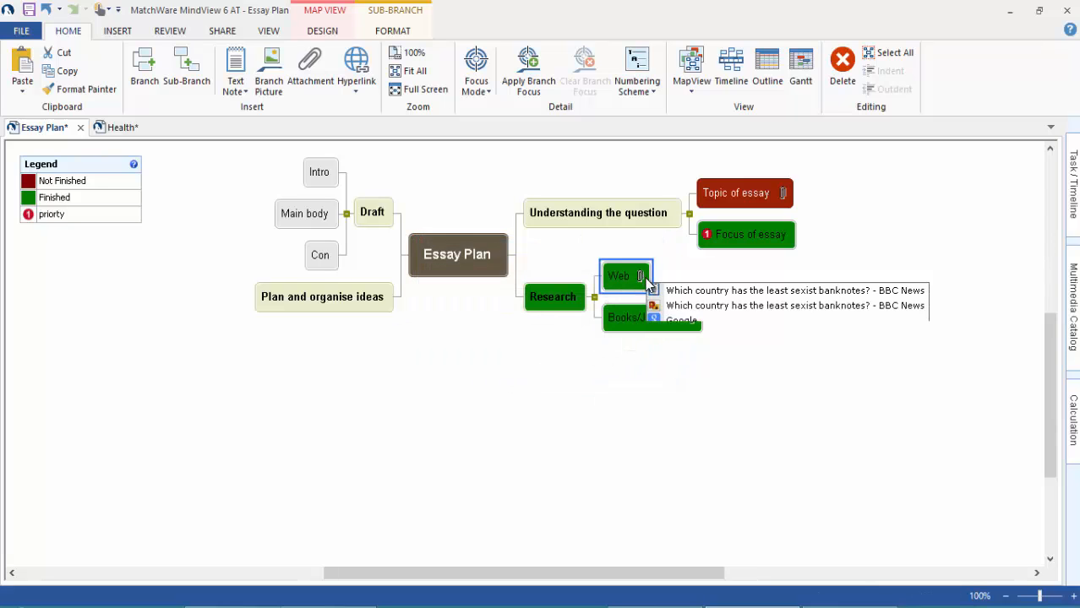
click(682, 321)
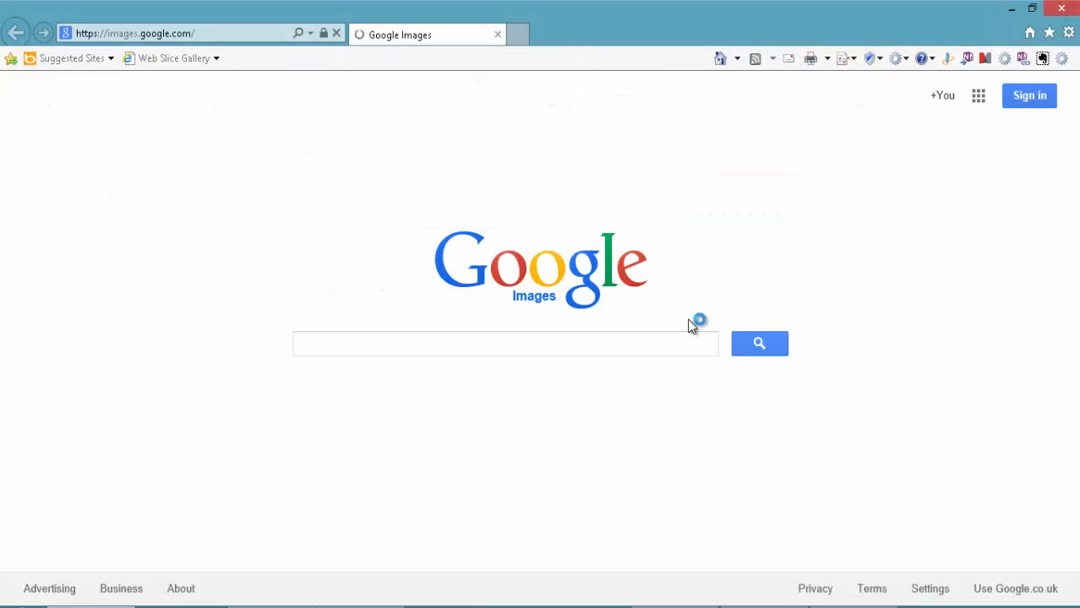
click(1062, 9)
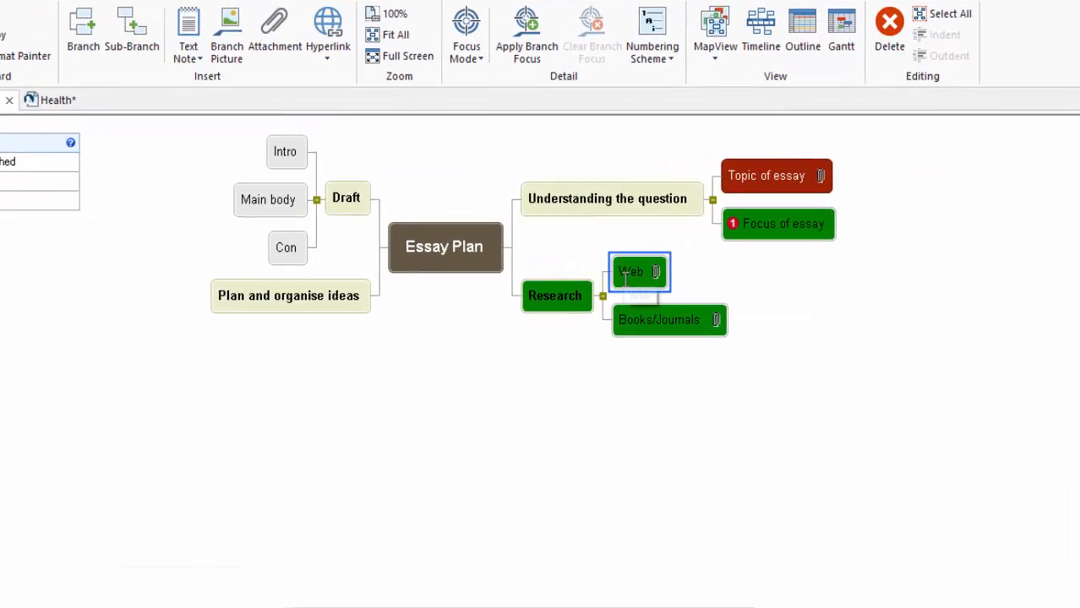
Step: Add a sub-branch under the Web branch
key(Insert)
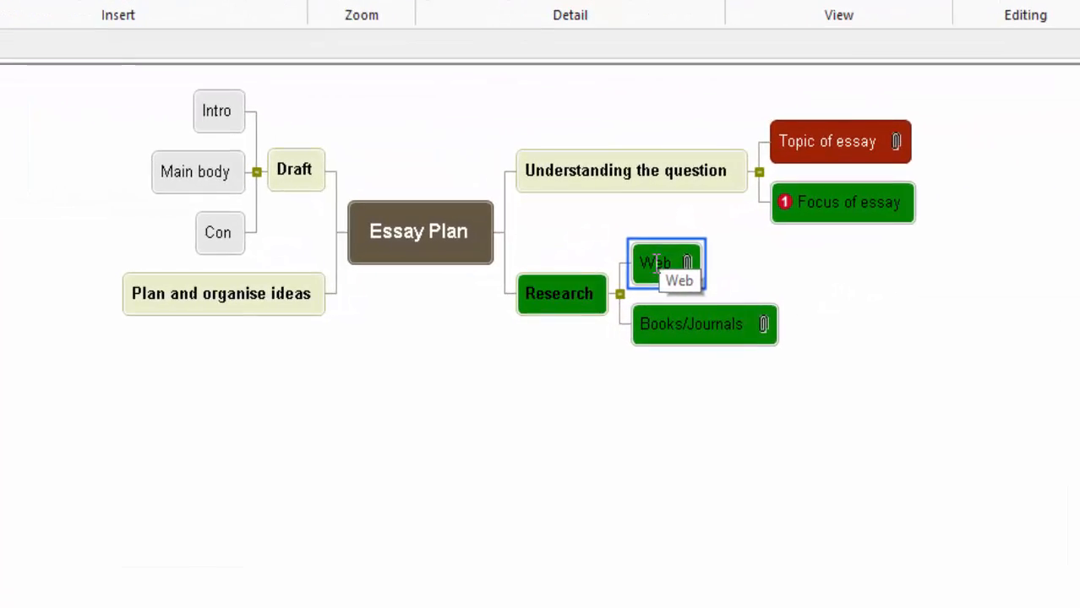
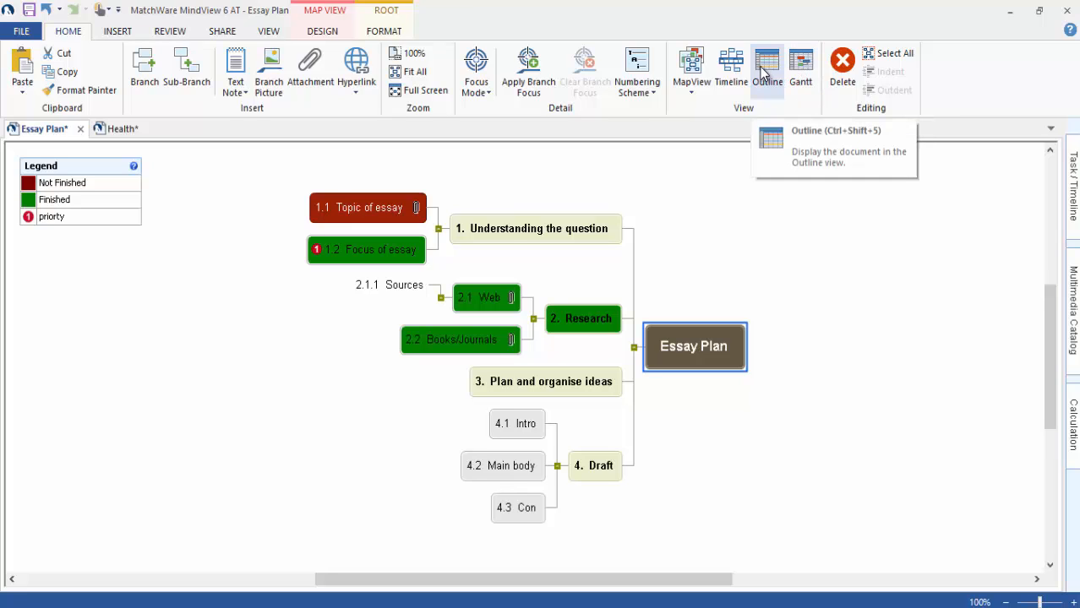
Step: Switch to the Health document and display it in the Outline view
click(116, 128)
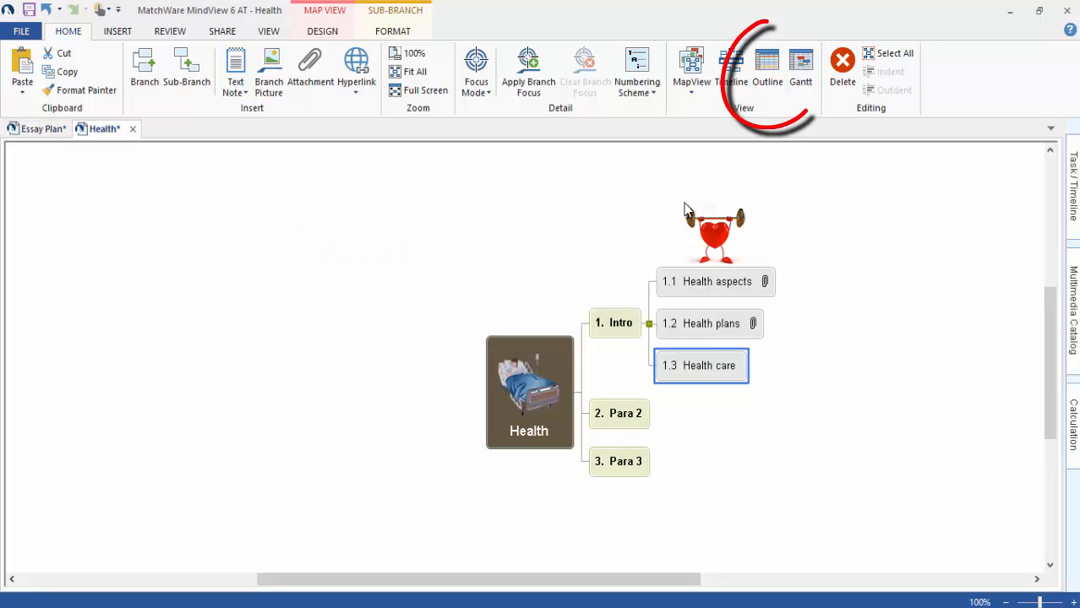
click(768, 76)
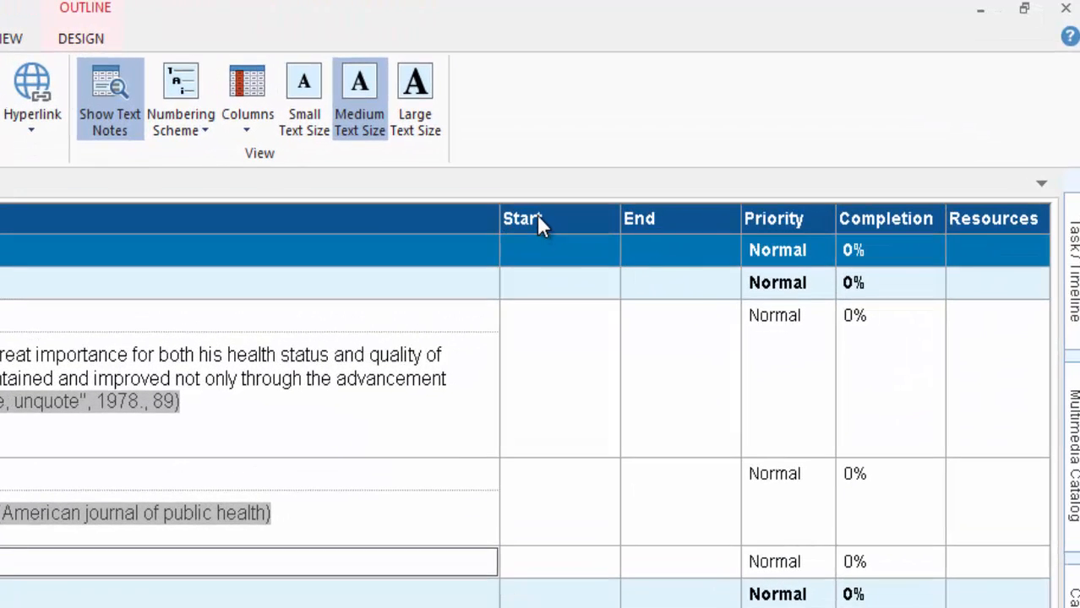
Step: Hide the Start and End columns in the Health outline
right_click(714, 151)
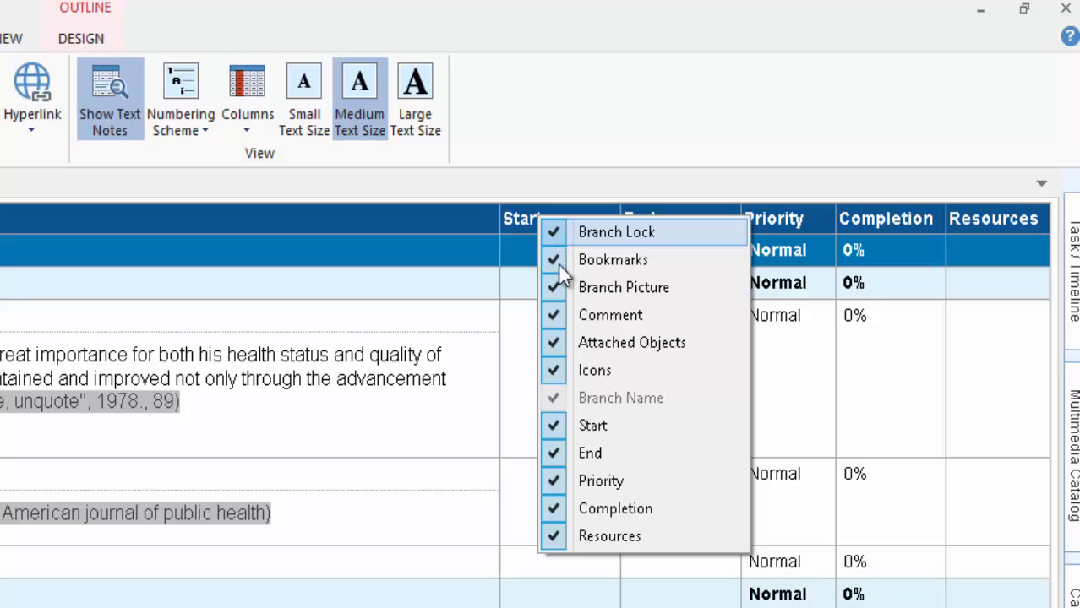
click(559, 425)
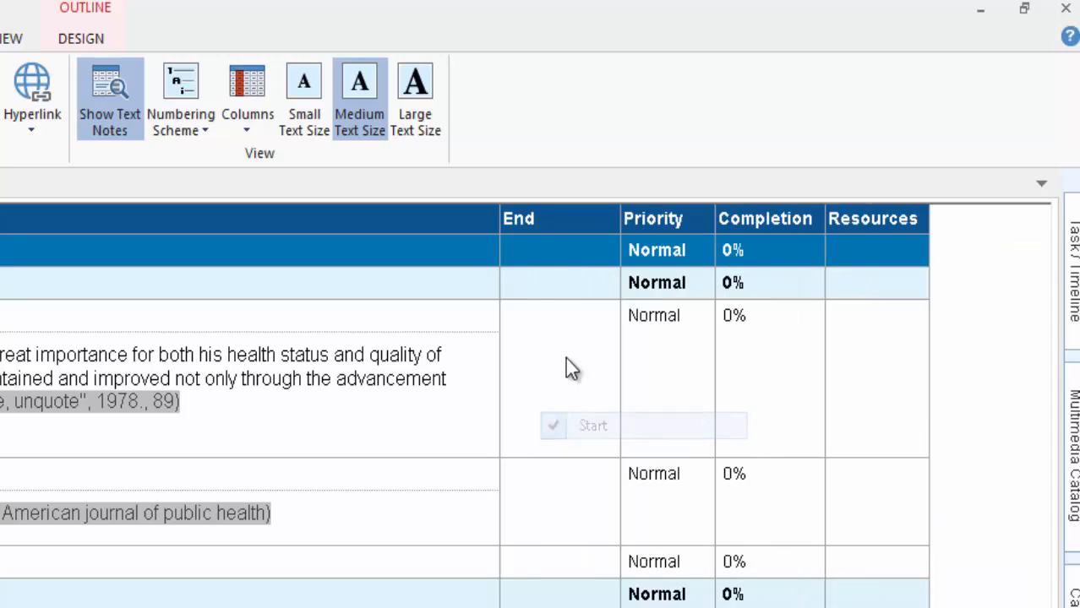
right_click(549, 227)
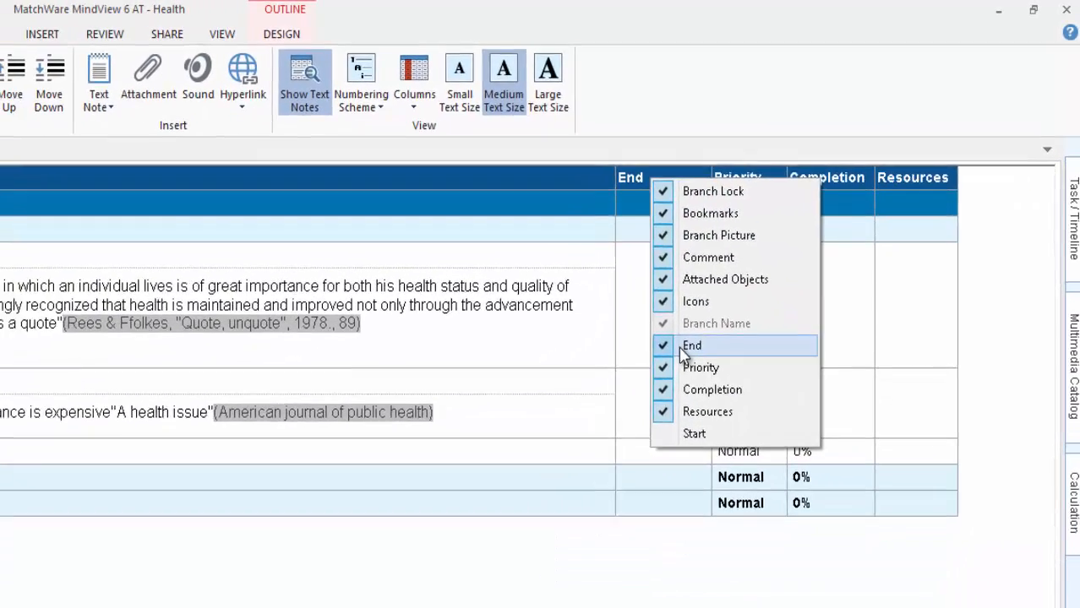
click(663, 369)
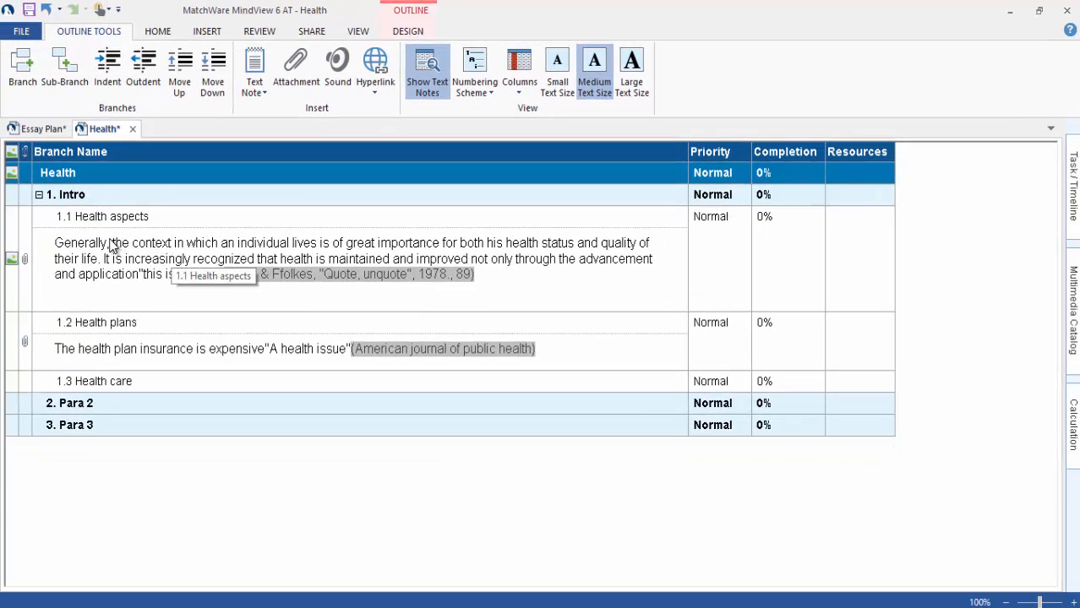
Step: Open the text note of the Health plans branch and view the picture assigned to the Health aspects branch
click(360, 292)
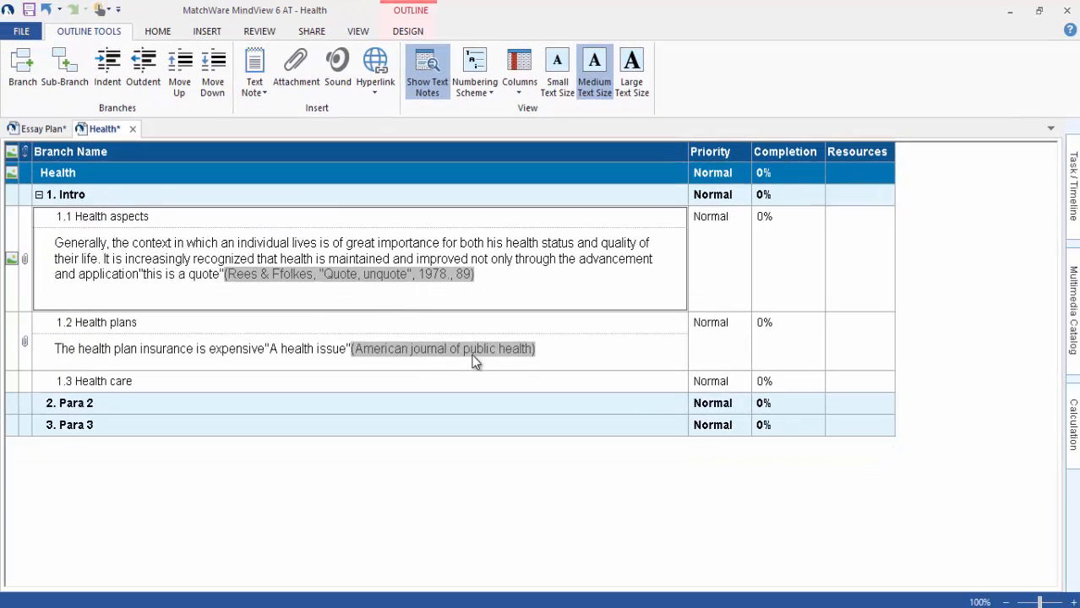
click(54, 348)
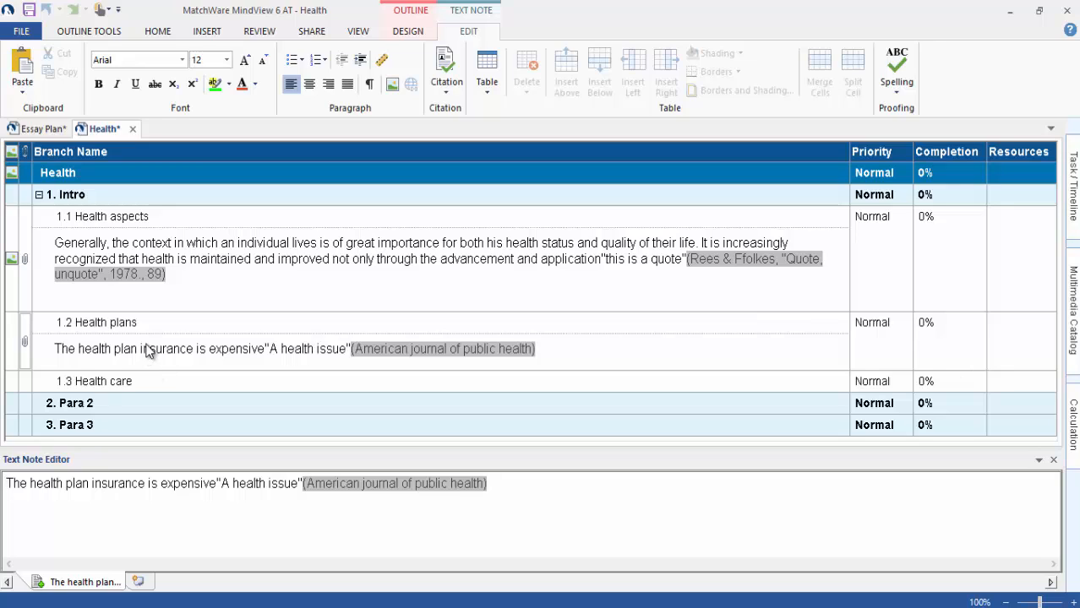
double_click(12, 260)
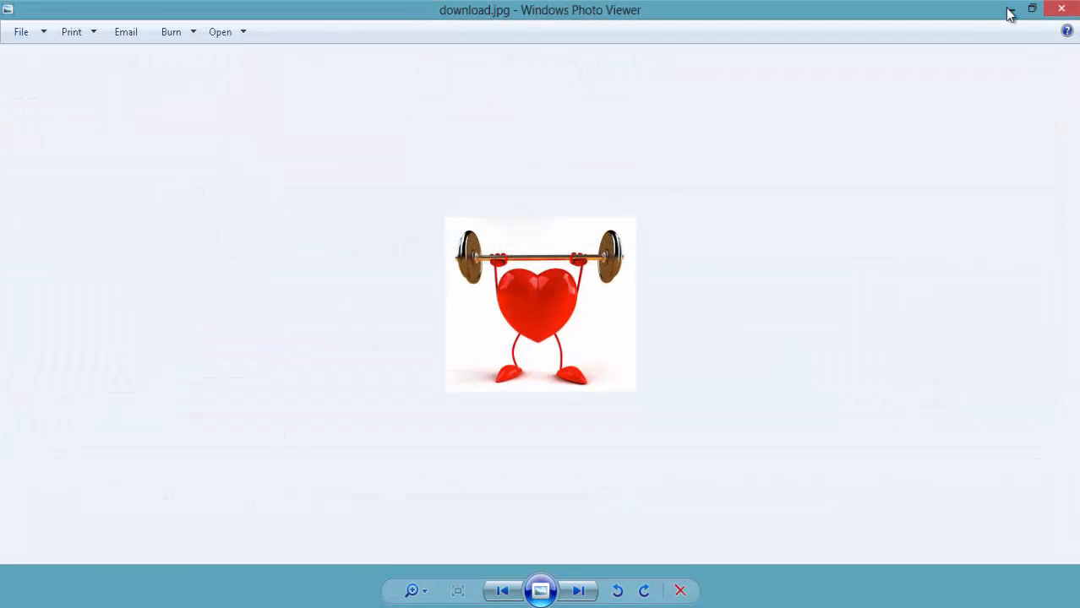
Step: Display the Health document in the Mind Map view and close the text note editor
click(1061, 8)
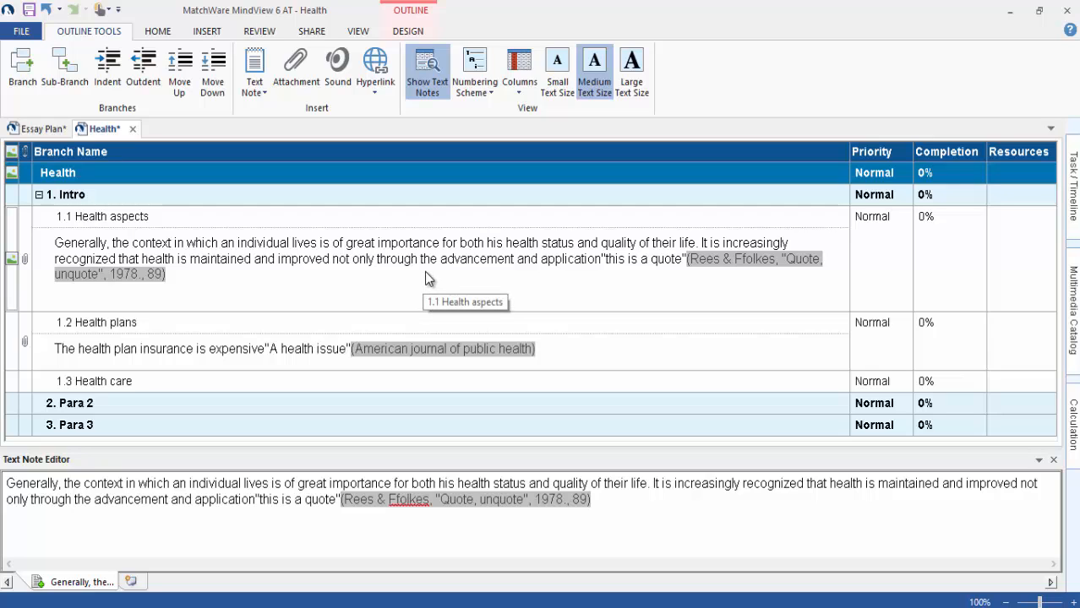
click(358, 31)
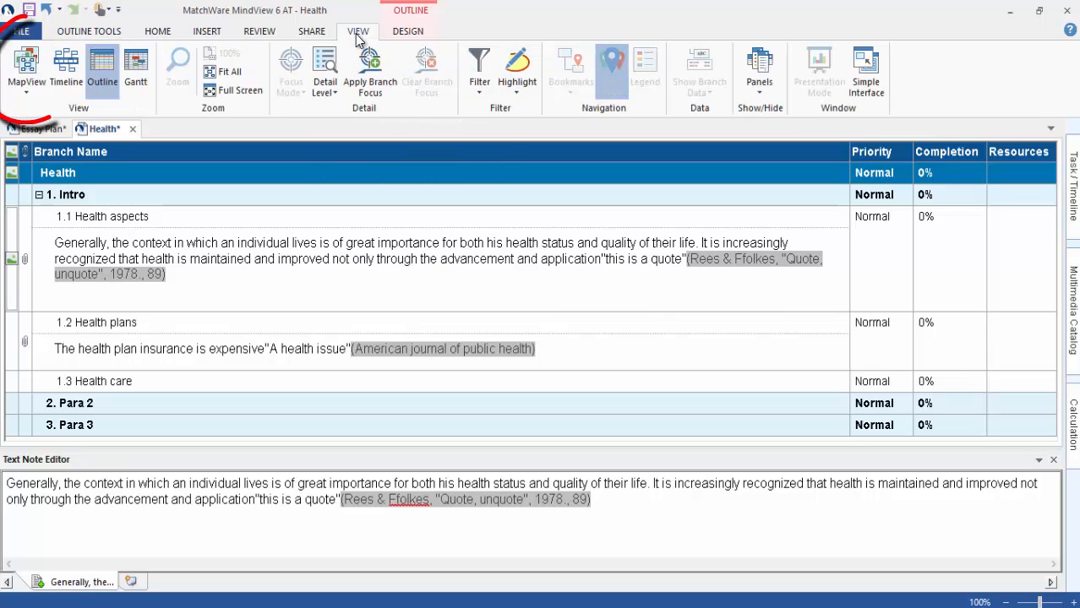
click(28, 80)
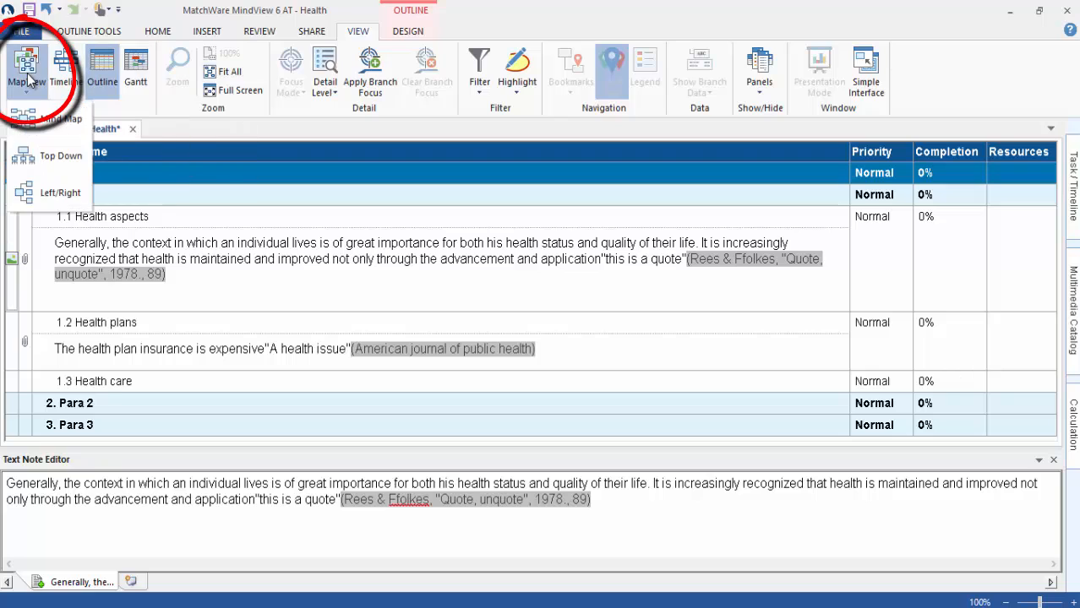
click(38, 119)
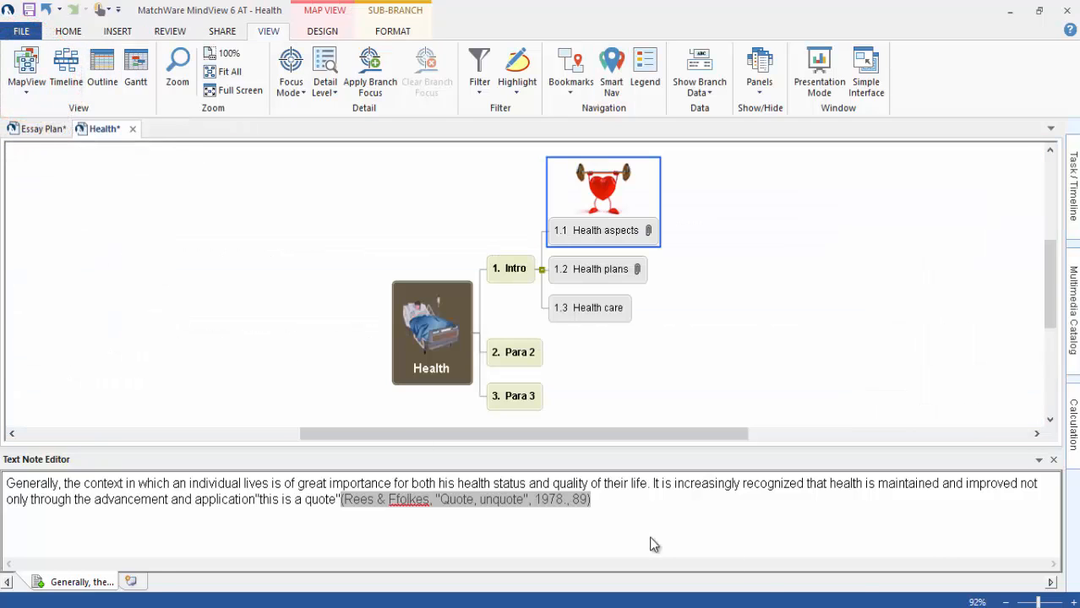
click(1053, 460)
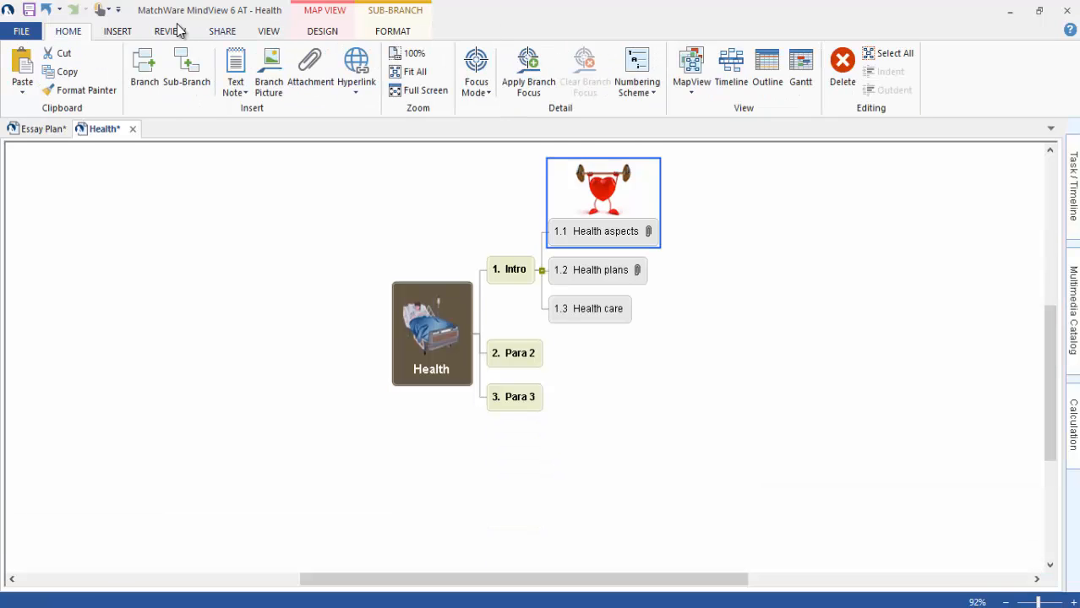
Step: Add the comment "Need to hit the library" to the Health plans branch
click(122, 32)
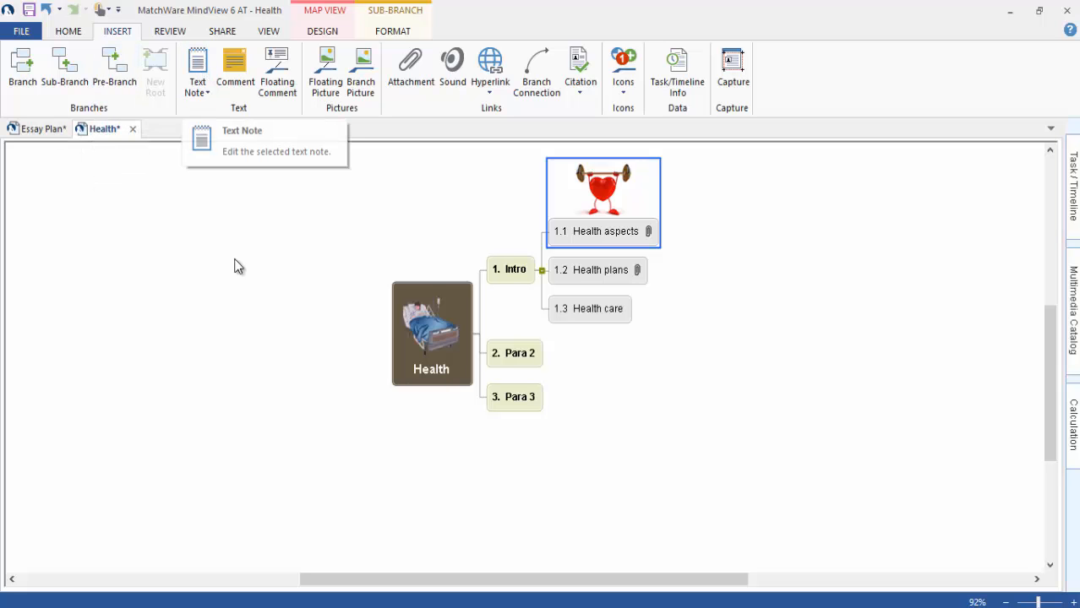
click(590, 274)
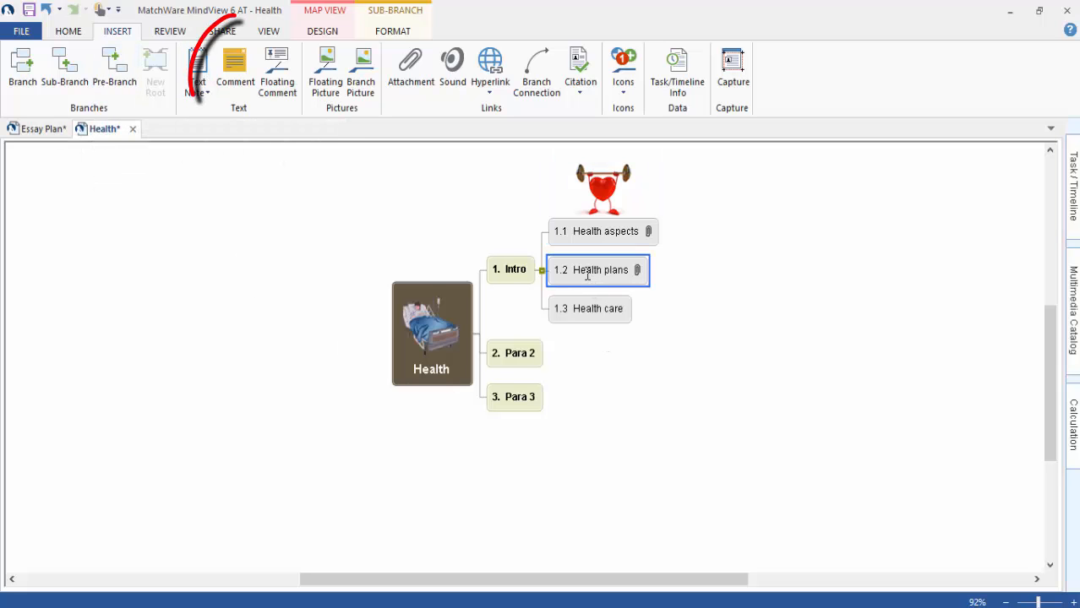
click(236, 79)
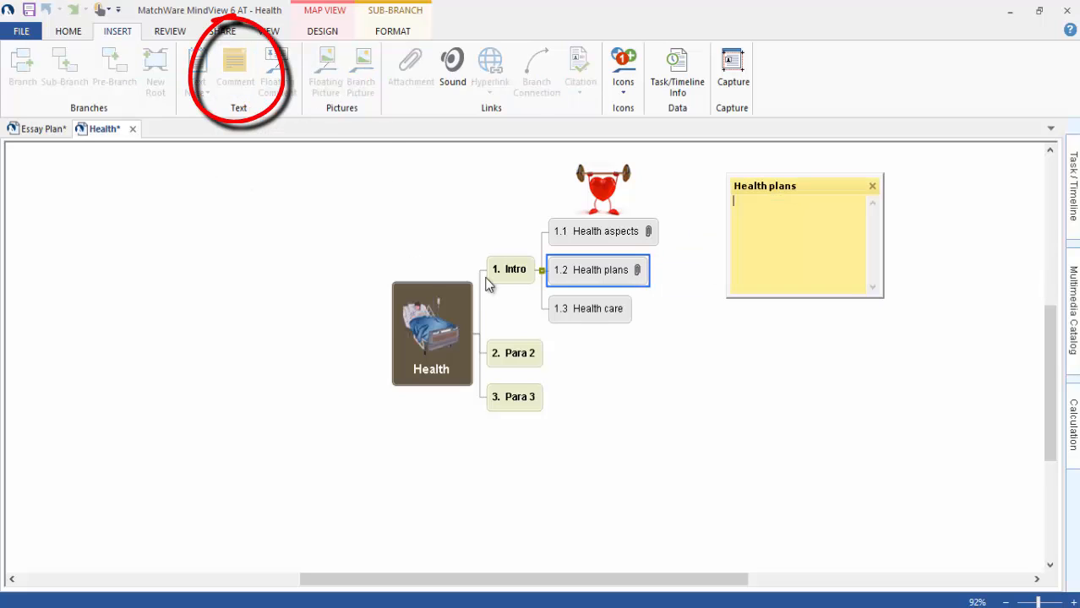
text(Need to hit the li)
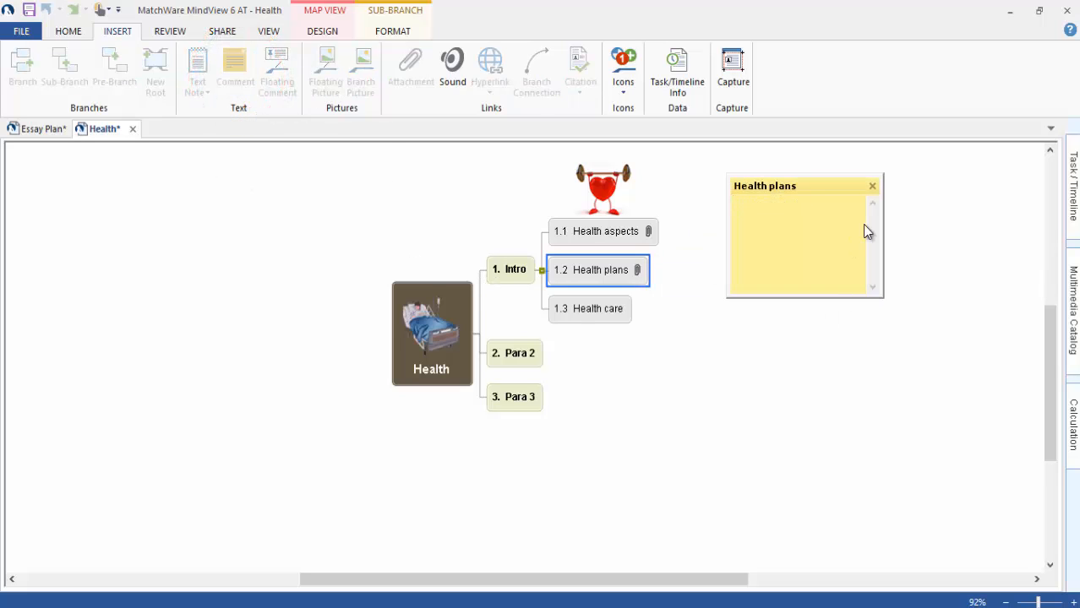
text(brary)
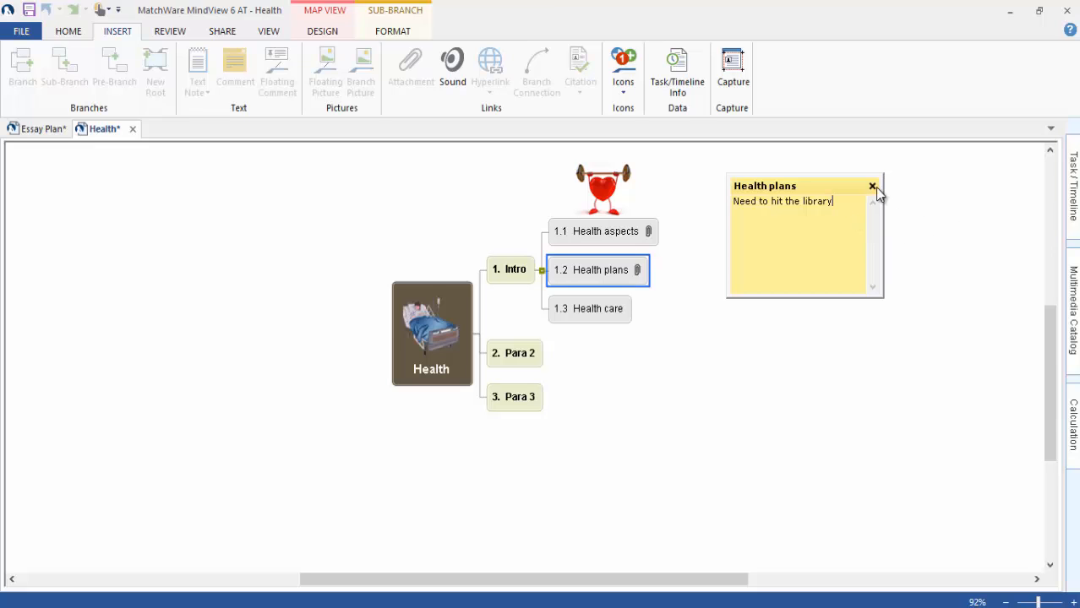
click(873, 187)
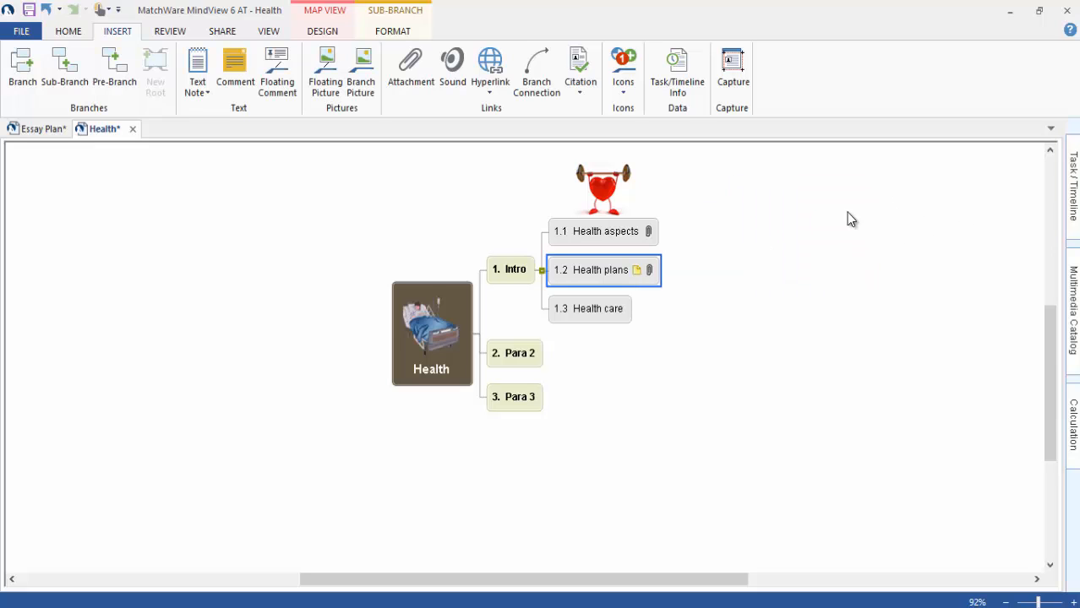
Step: Reopen the Health plans comment, move it close beside its branch, and close it again
click(638, 270)
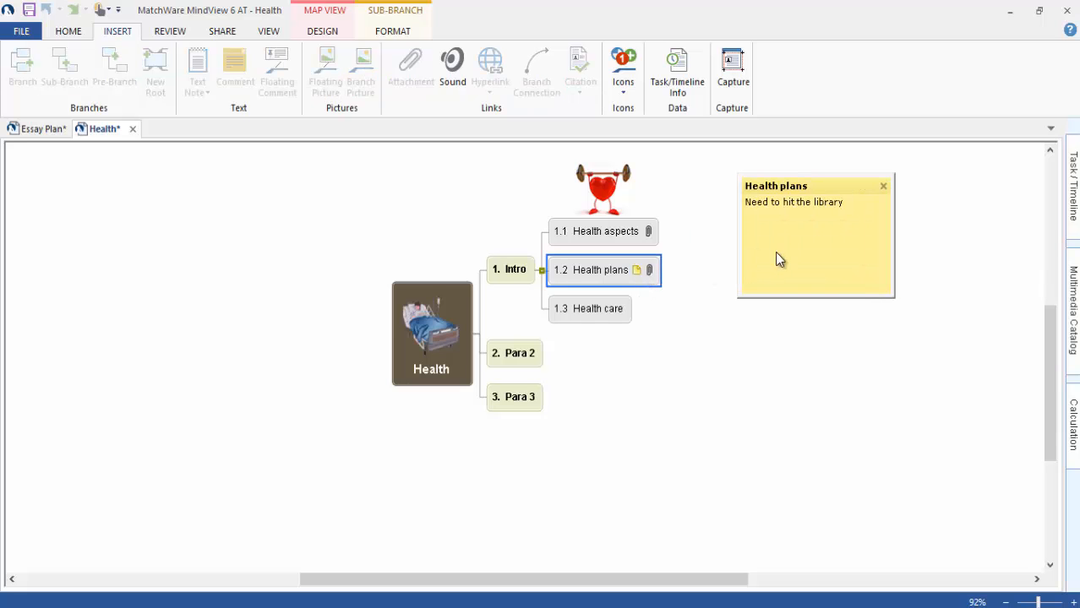
drag(794, 192, 733, 215)
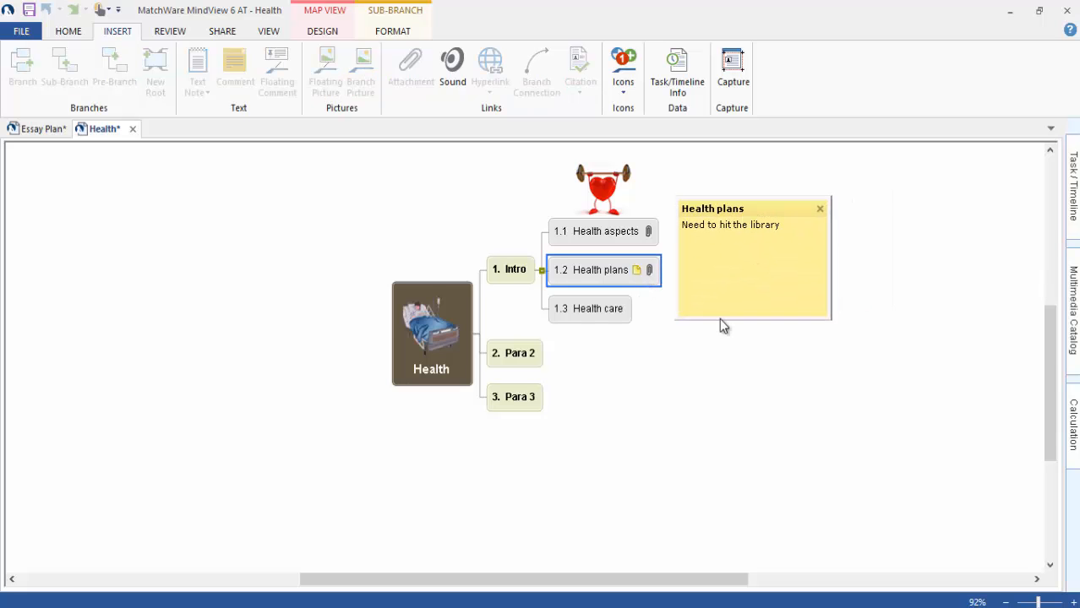
click(819, 210)
click(637, 271)
click(820, 209)
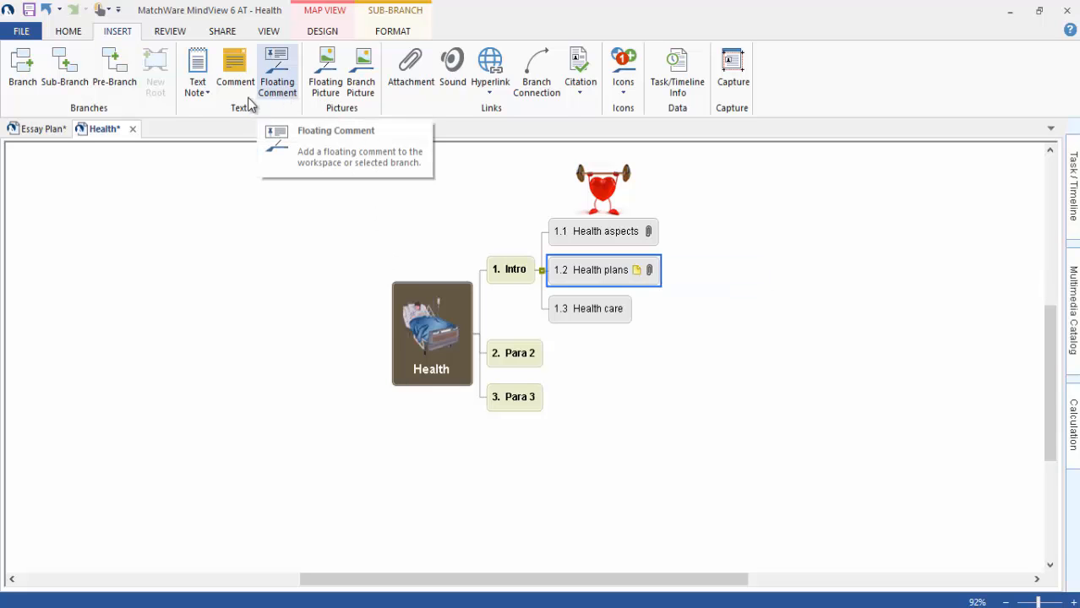
Step: In the Essay Plan document, add the floating comment "2 days left to finish" to the root and place it above and to its right
click(39, 129)
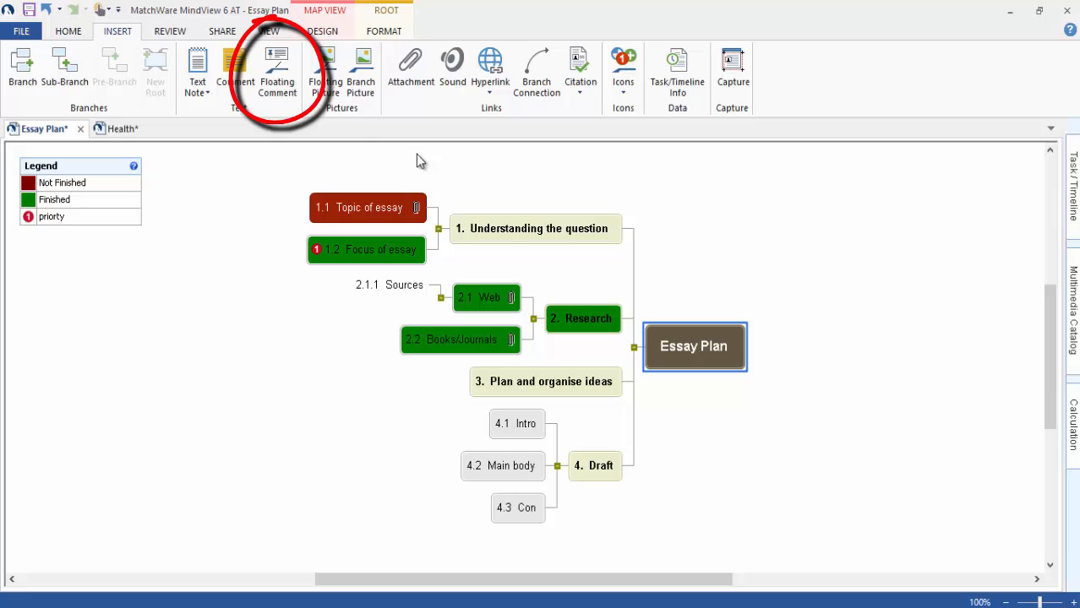
click(277, 85)
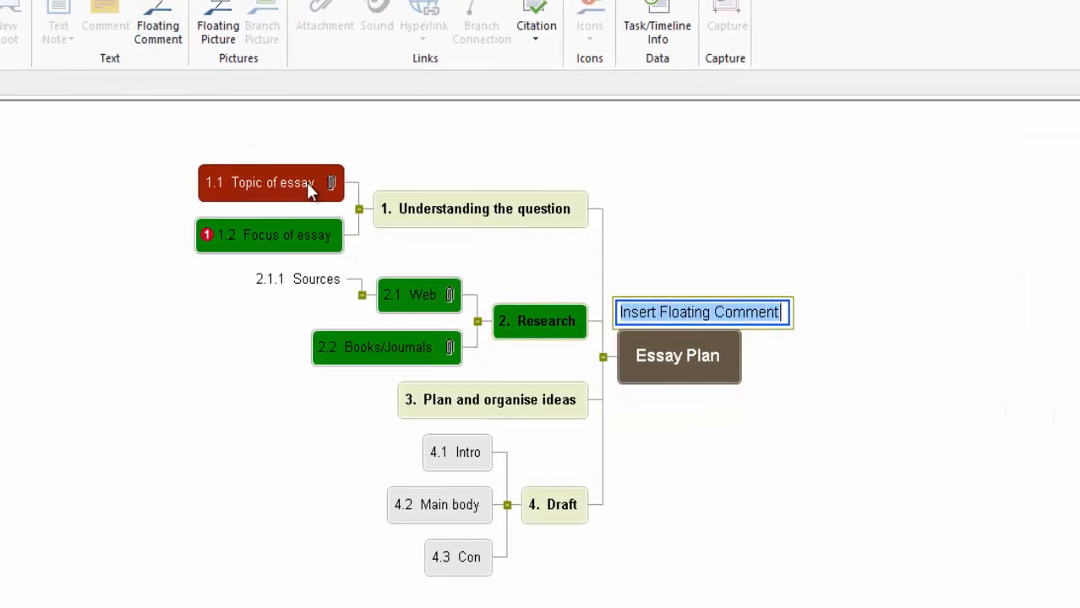
key(BackSpace)
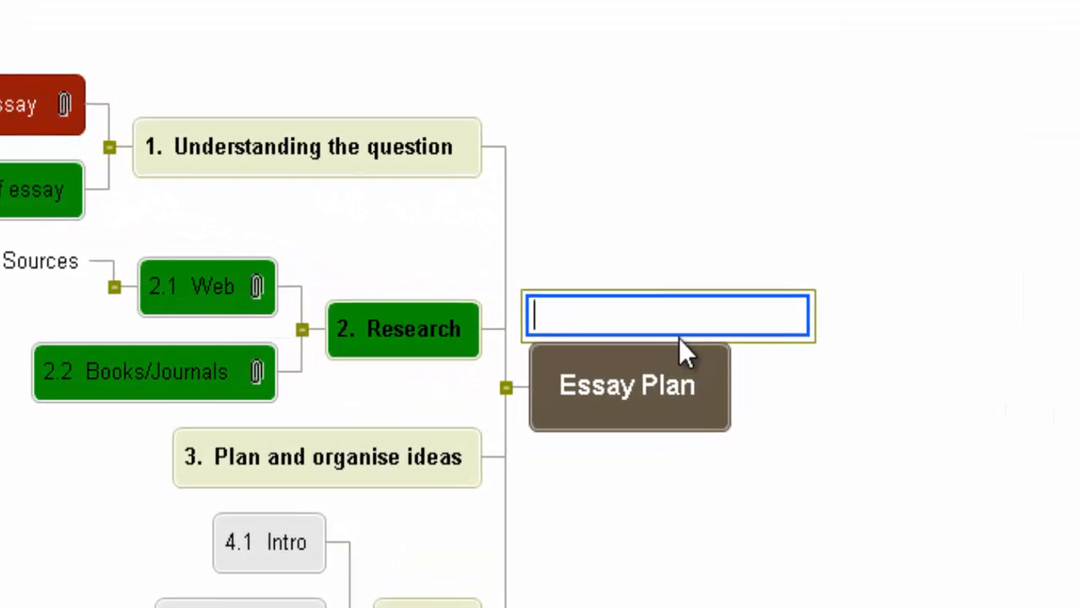
text(2 days left to finis)
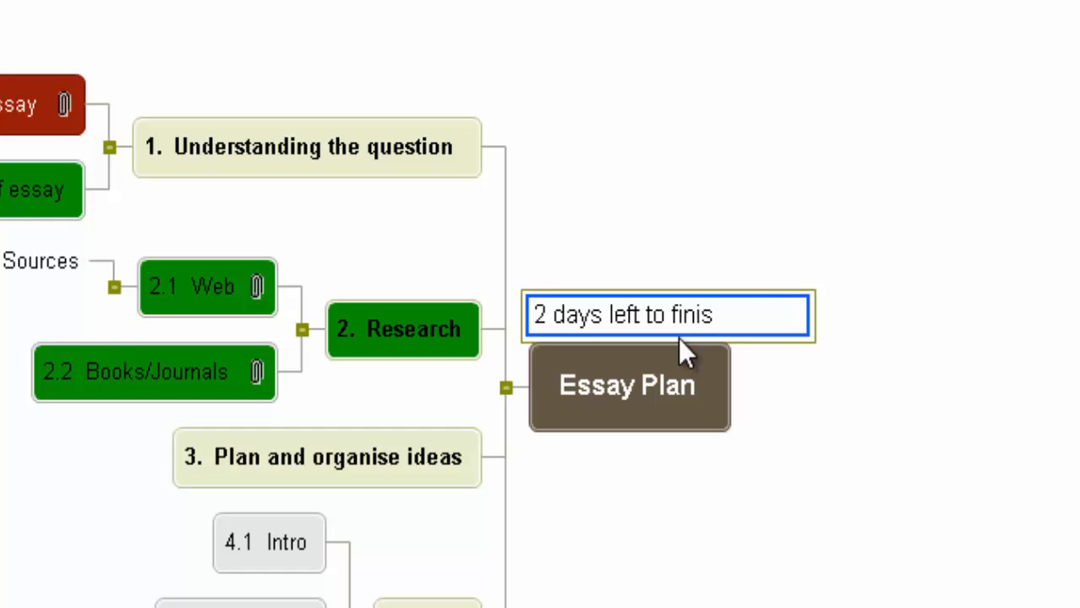
text(h)
key(Return)
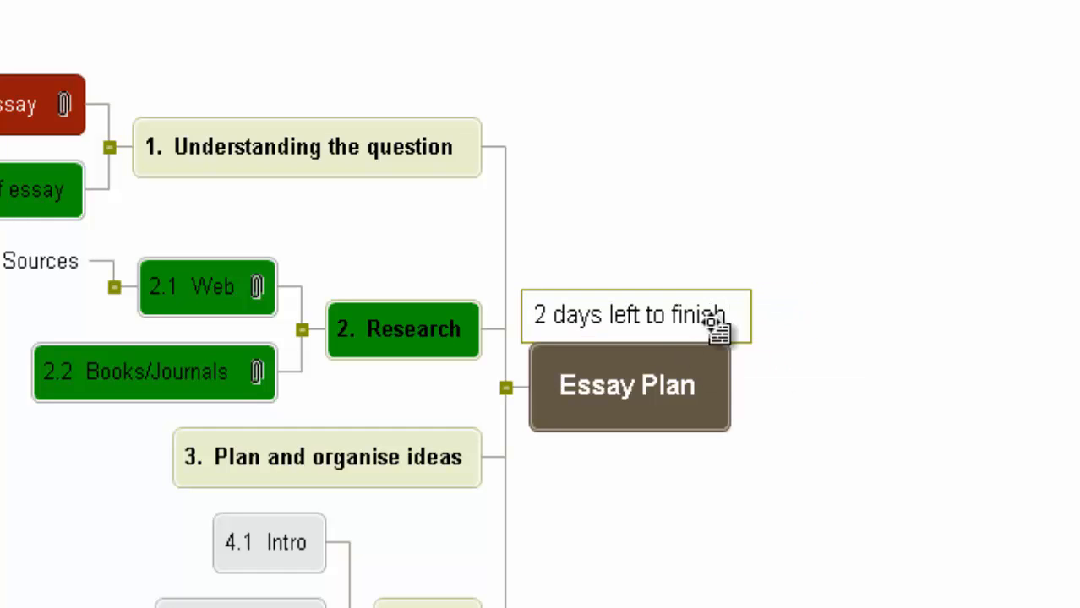
drag(713, 320, 784, 208)
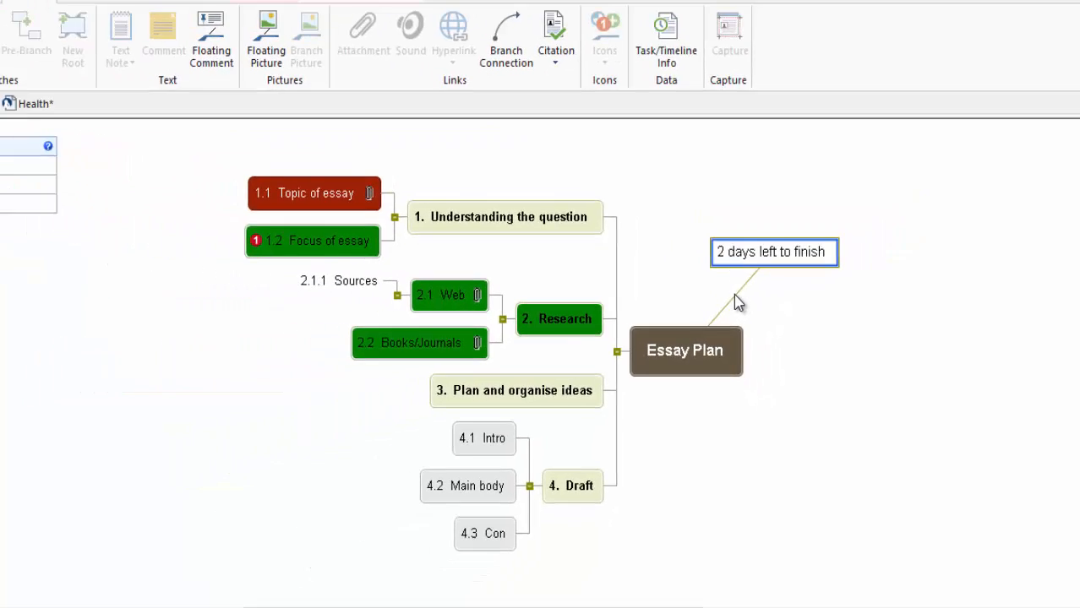
click(717, 284)
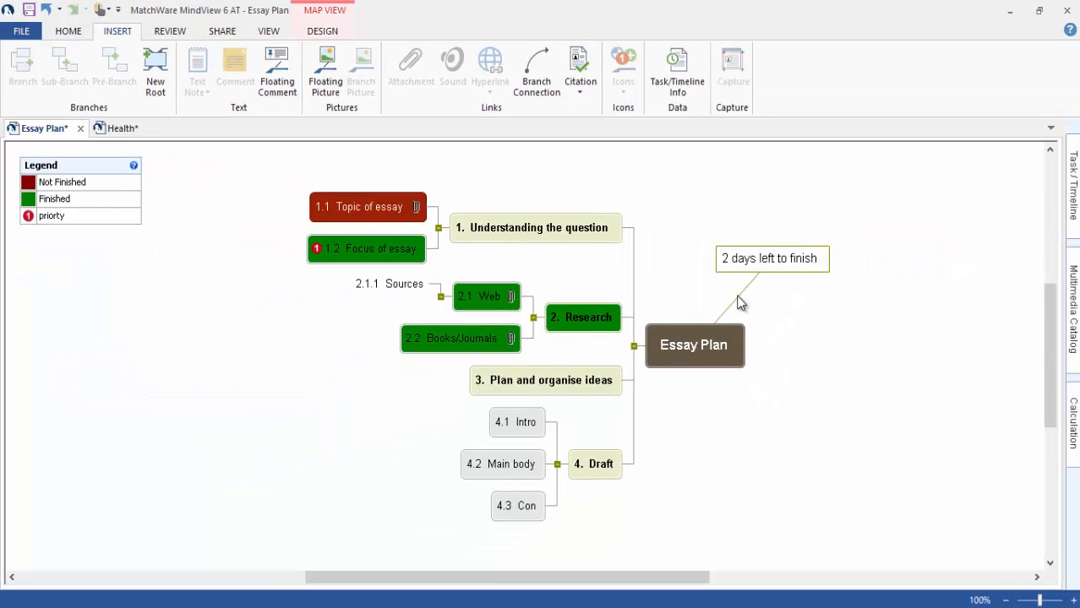
Step: Record a sound clip of about 7 seconds for the Topic of essay branch
click(668, 356)
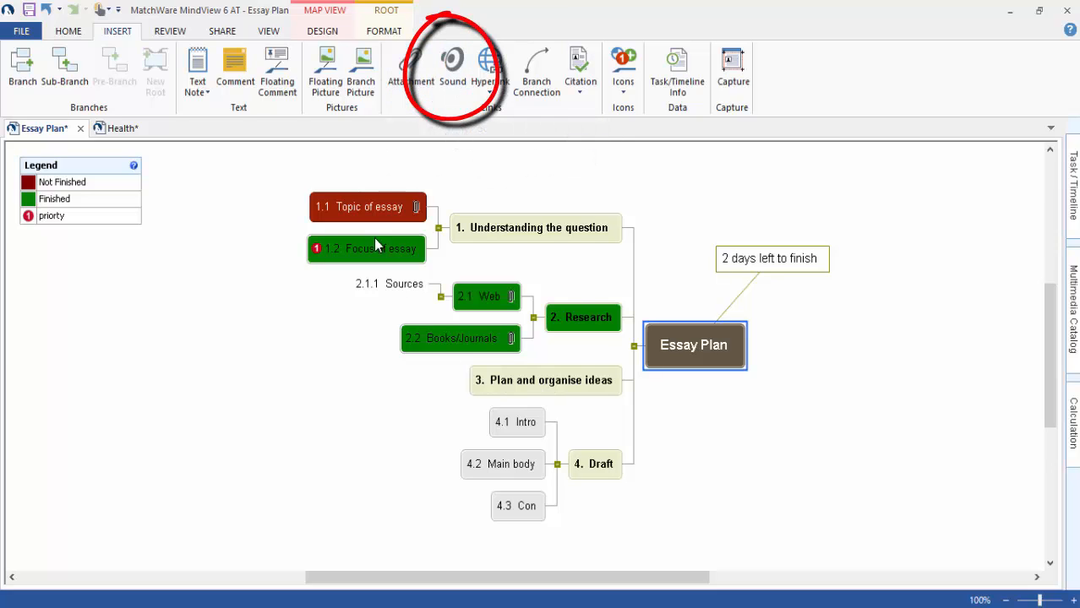
click(362, 198)
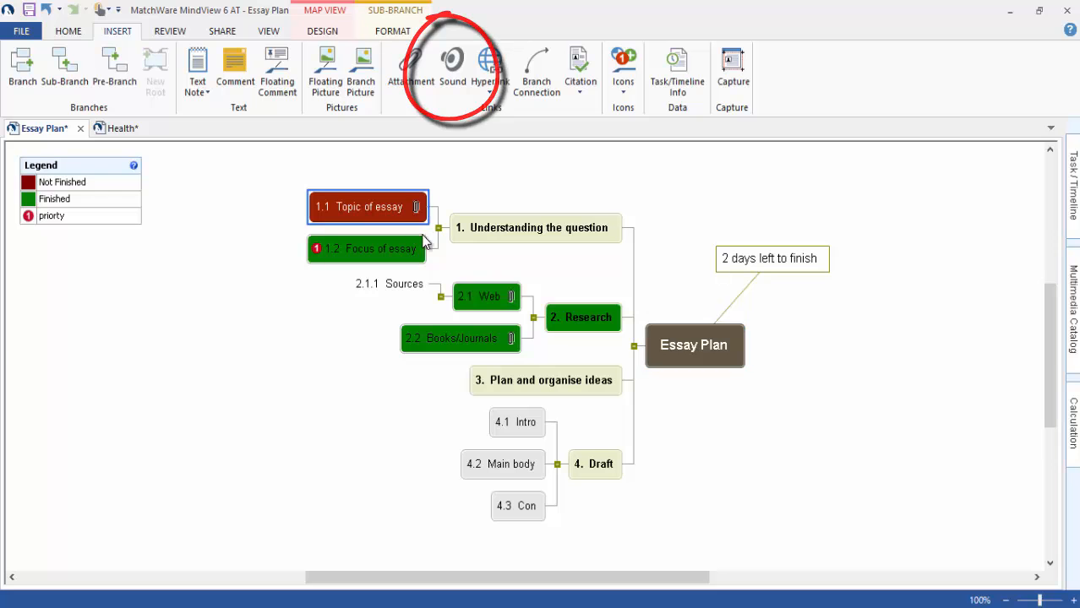
click(457, 84)
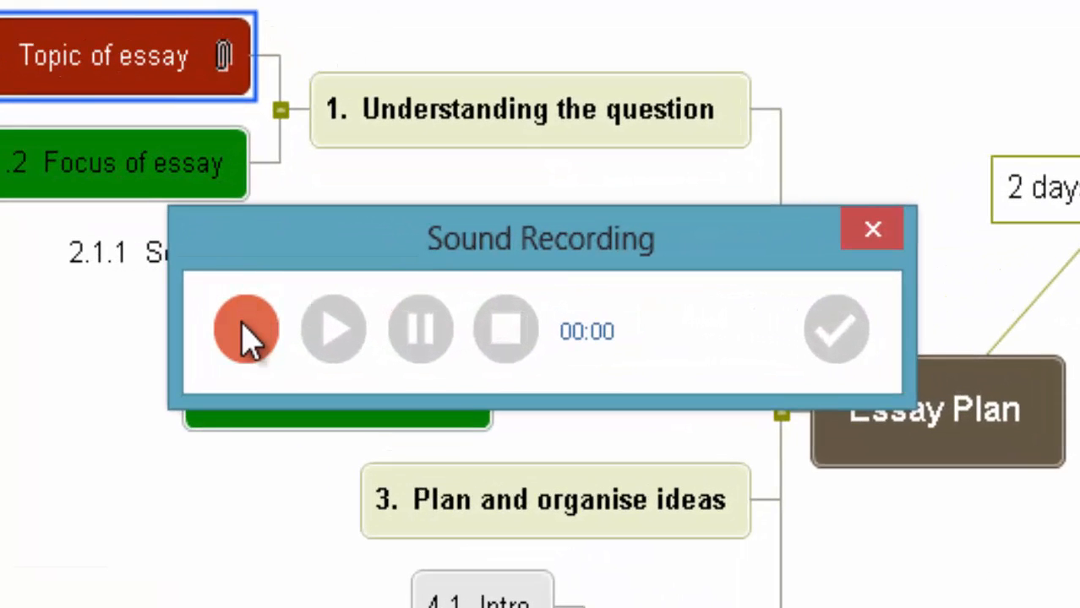
click(245, 327)
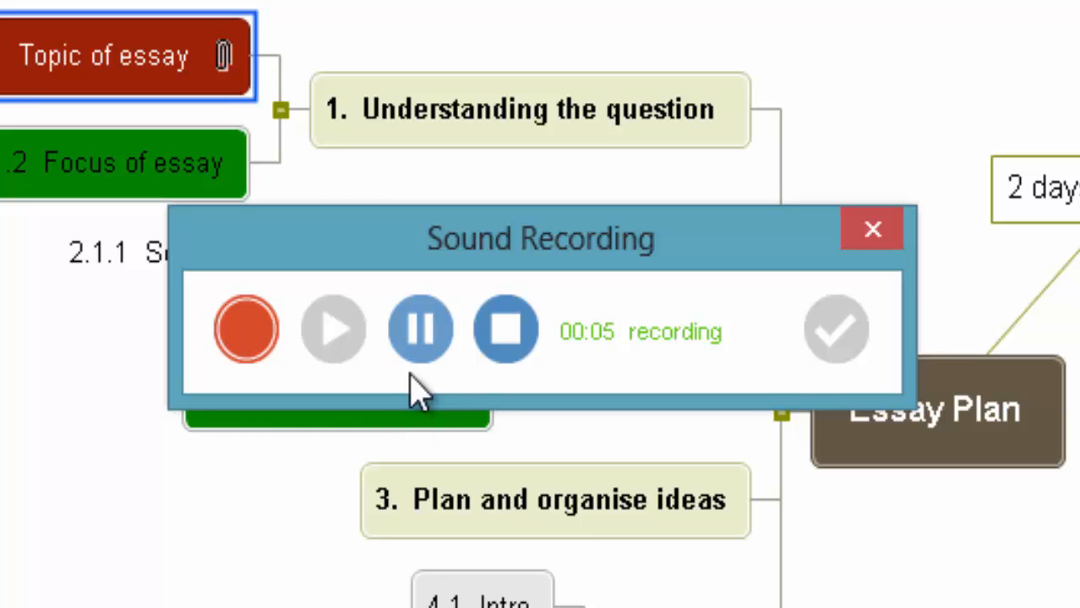
click(507, 334)
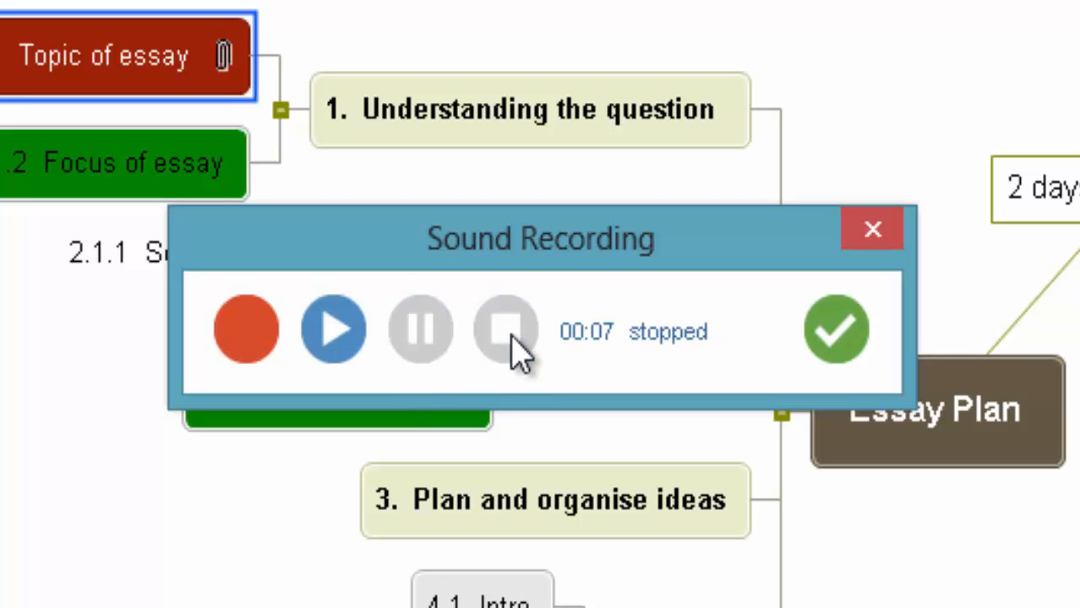
Step: Play back part of the recording and save it as Sound.wav in Documents, attached to the Topic of essay branch
click(333, 337)
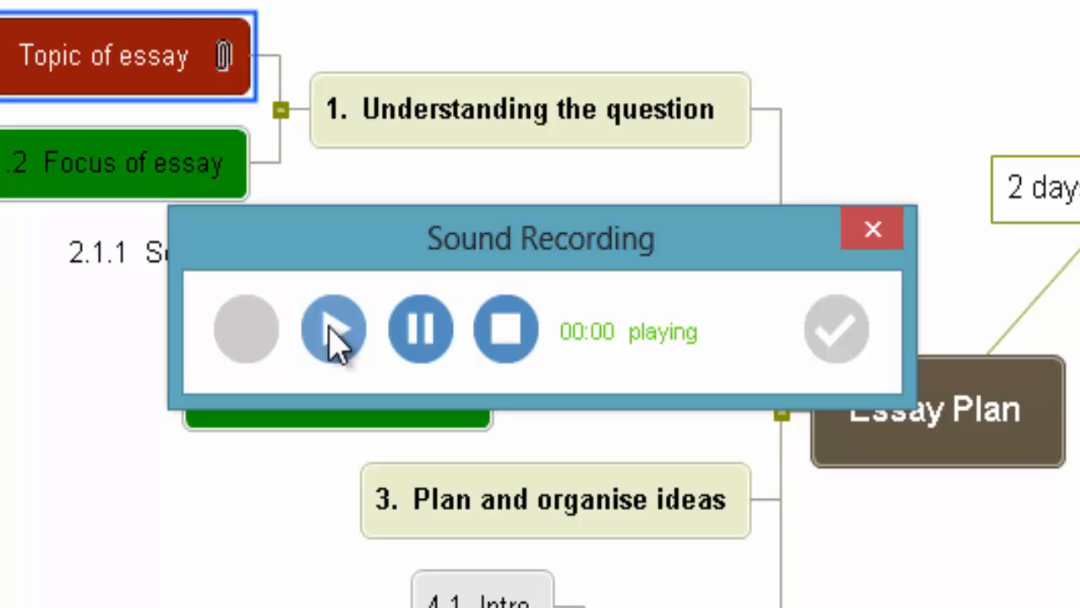
click(500, 338)
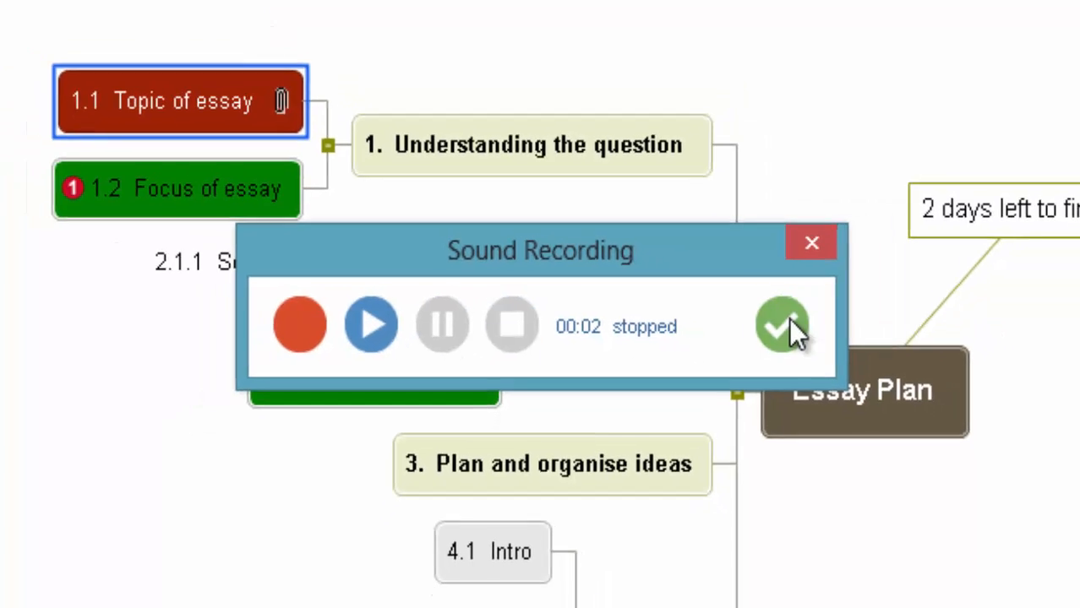
click(788, 321)
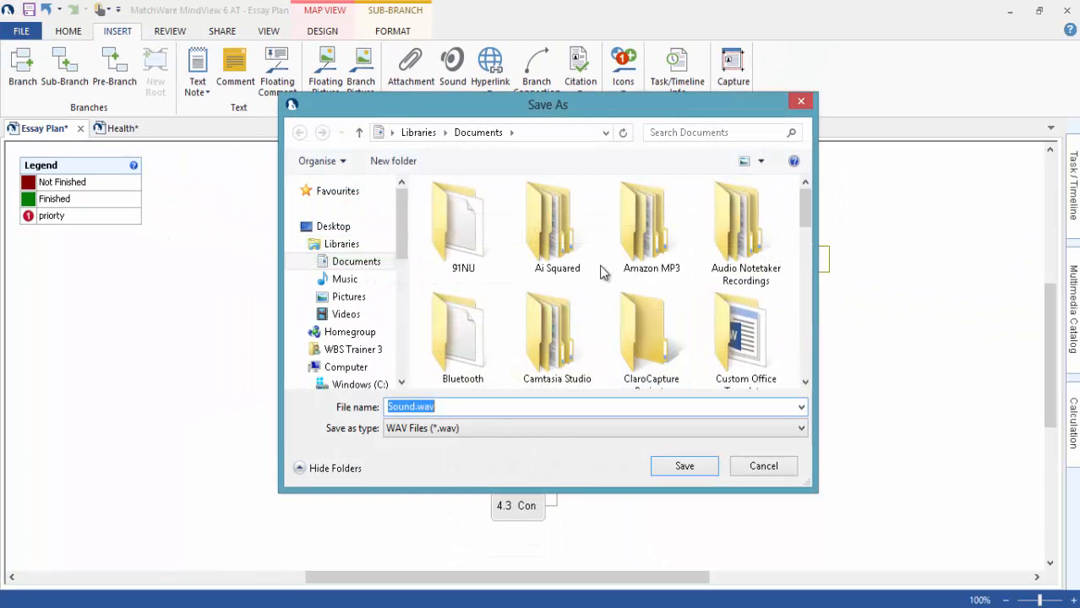
click(680, 468)
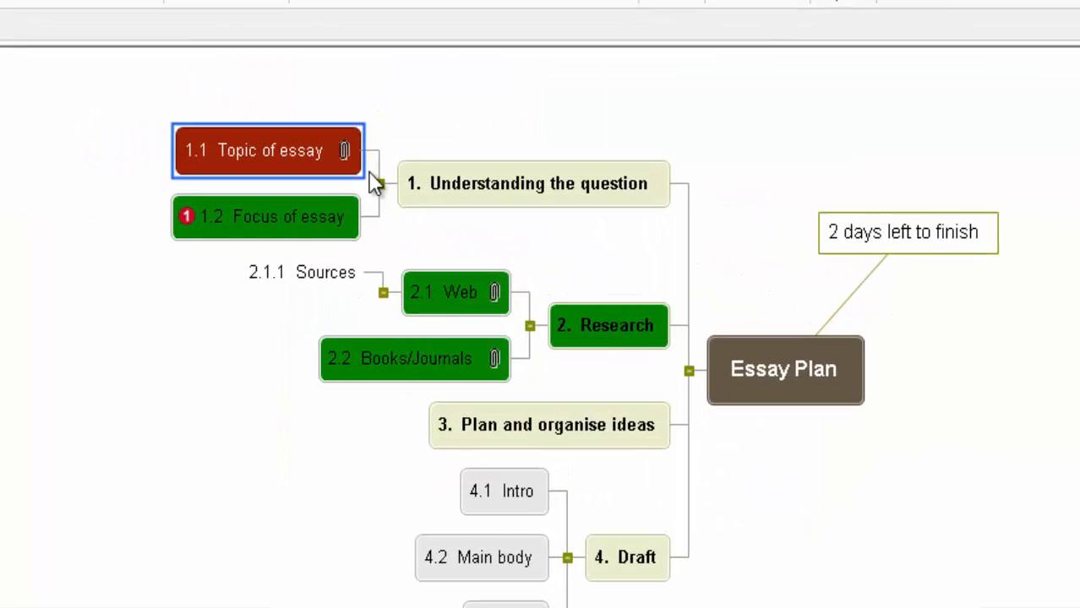
click(294, 111)
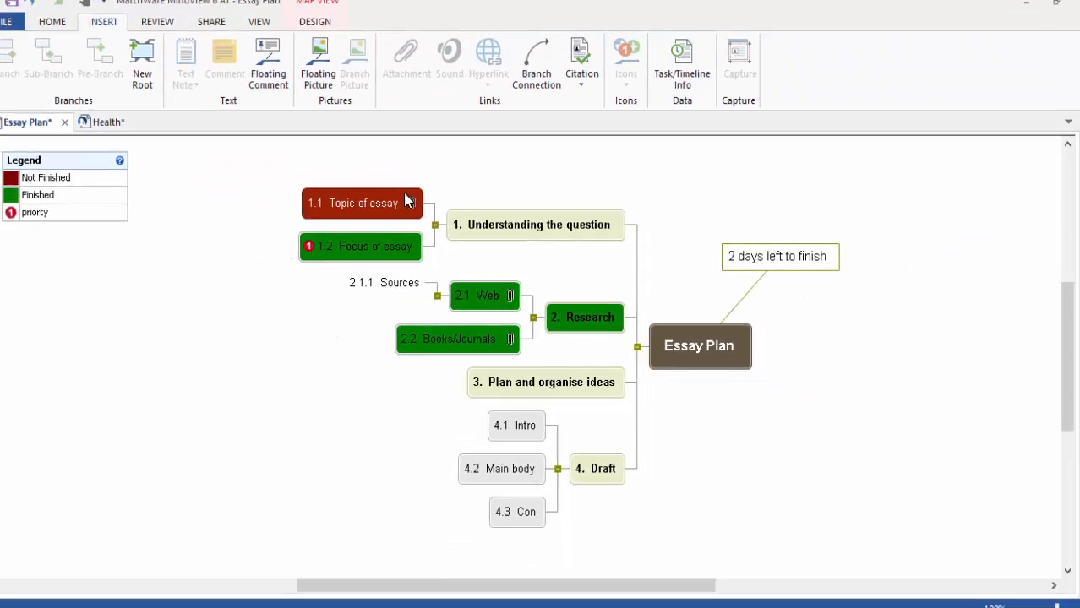
click(408, 201)
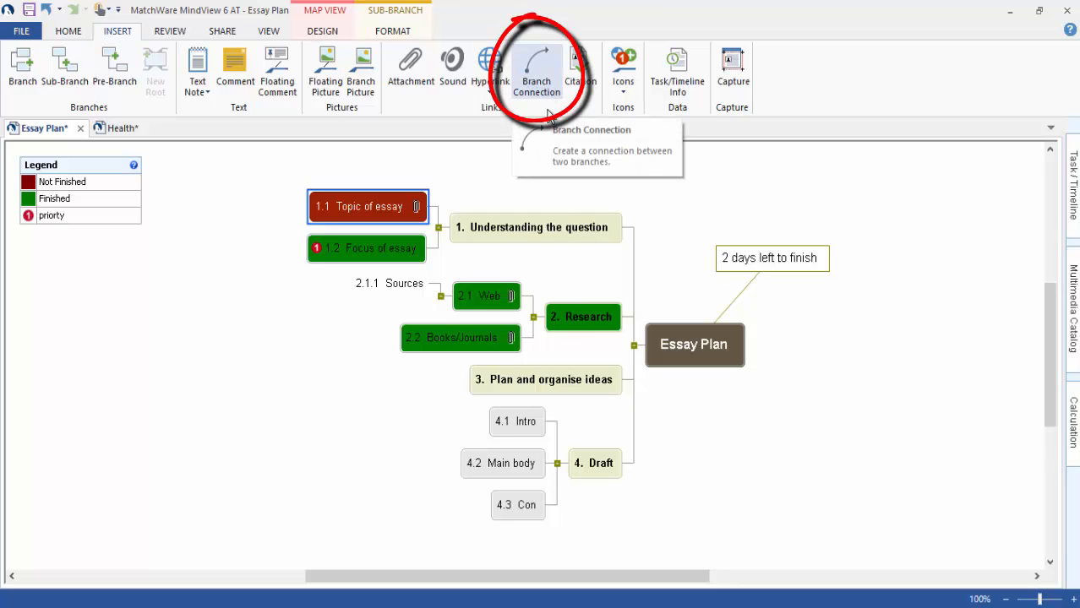
Step: Create a branch connection from the Plan and organise ideas branch to the Main body branch
click(507, 473)
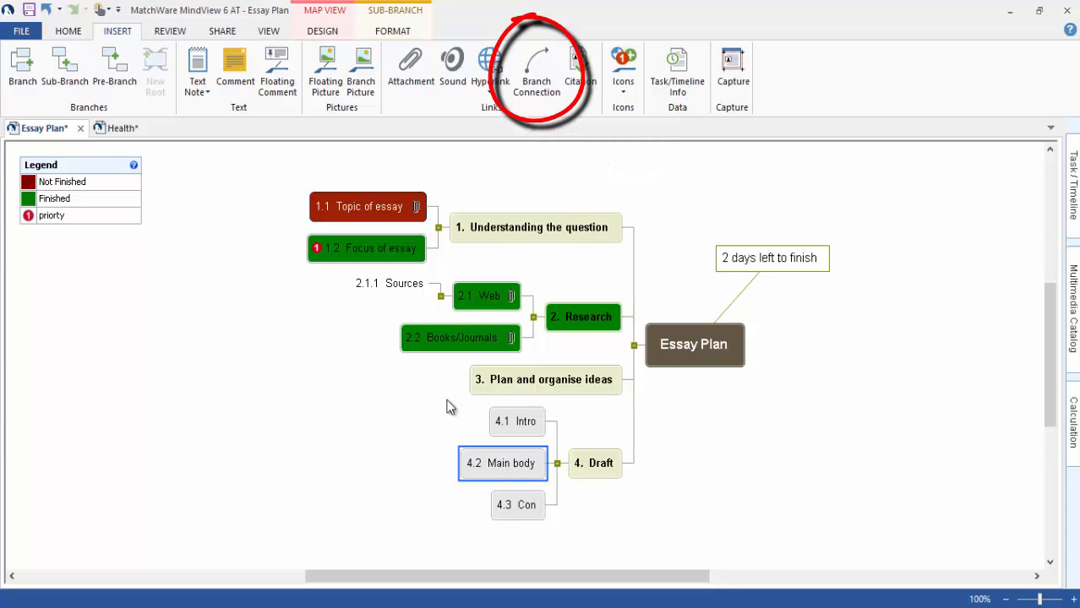
click(640, 521)
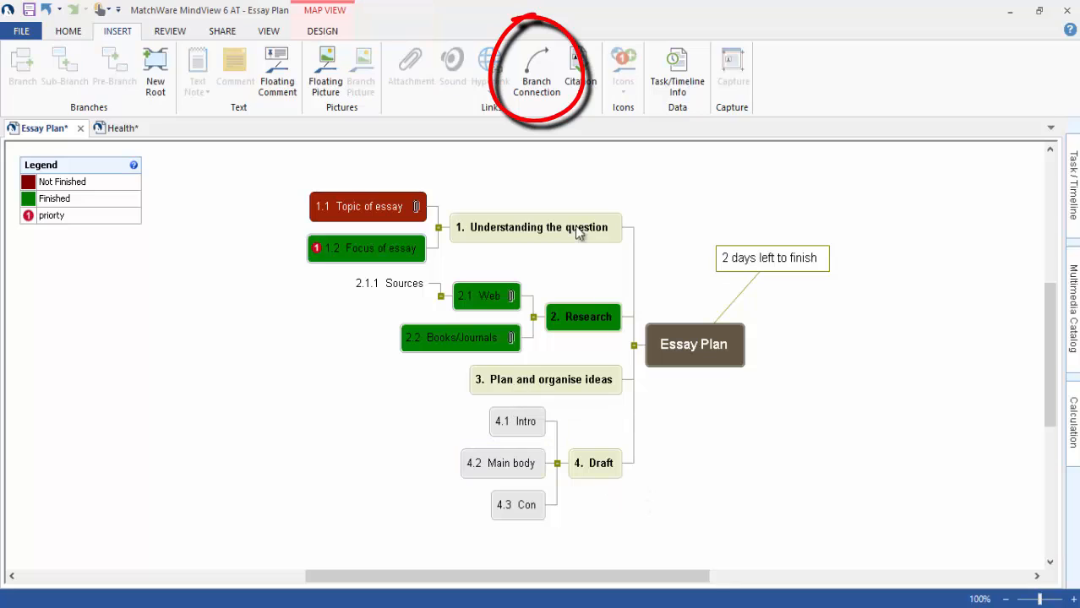
click(540, 83)
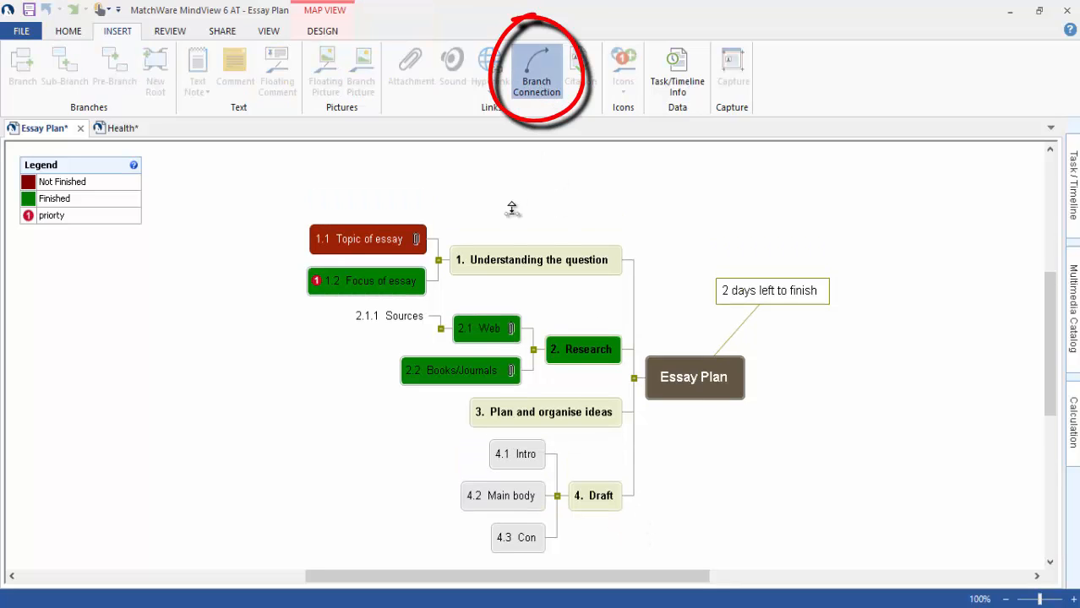
click(504, 420)
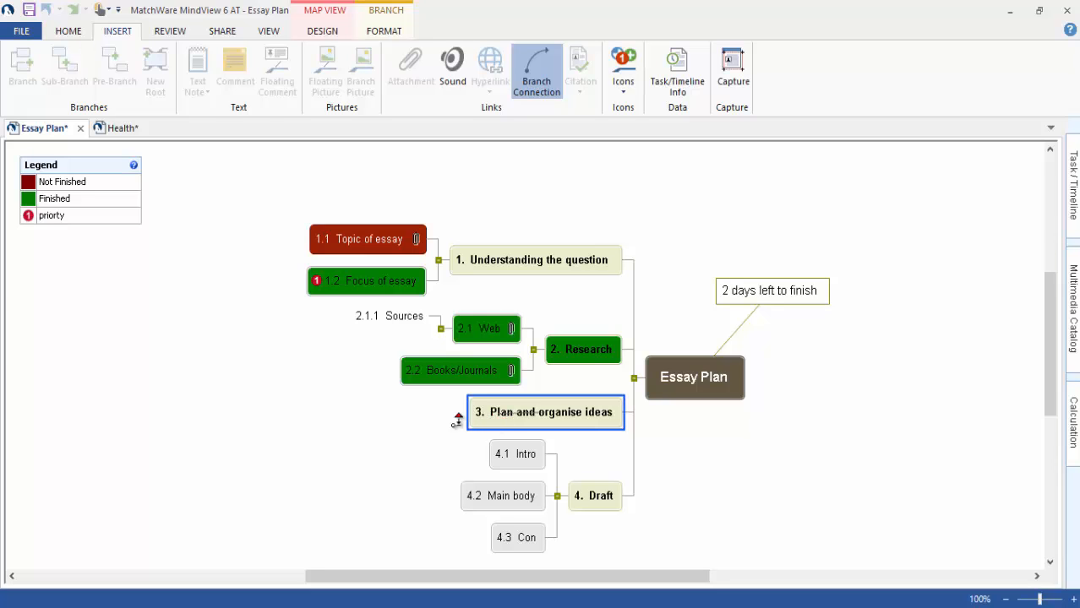
click(495, 500)
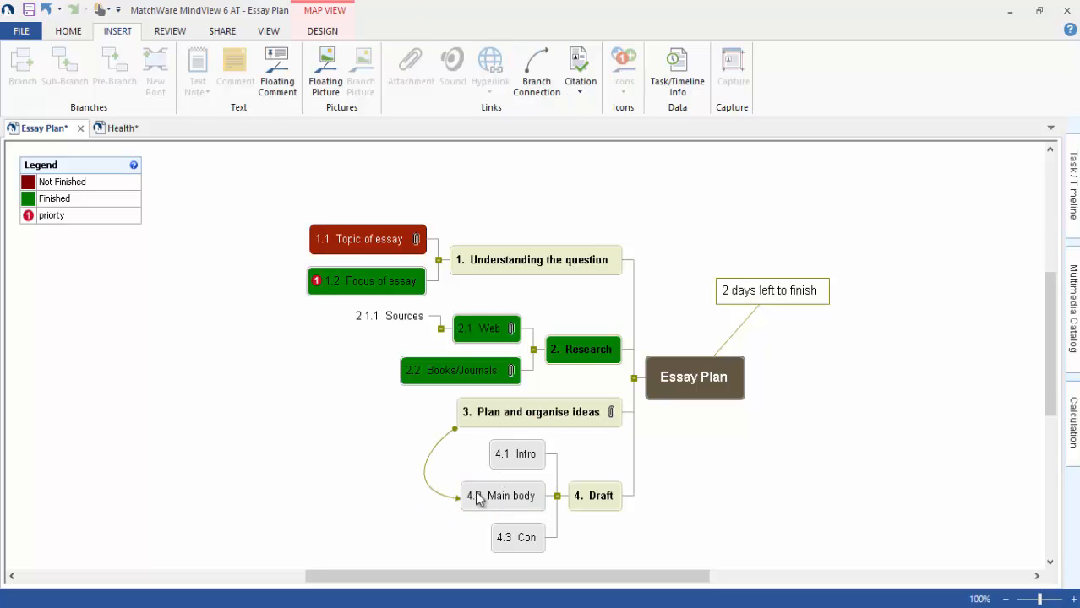
Step: Give the connection between Plan and organise ideas and Main body the double-headed arrow style and a red line colour
click(433, 463)
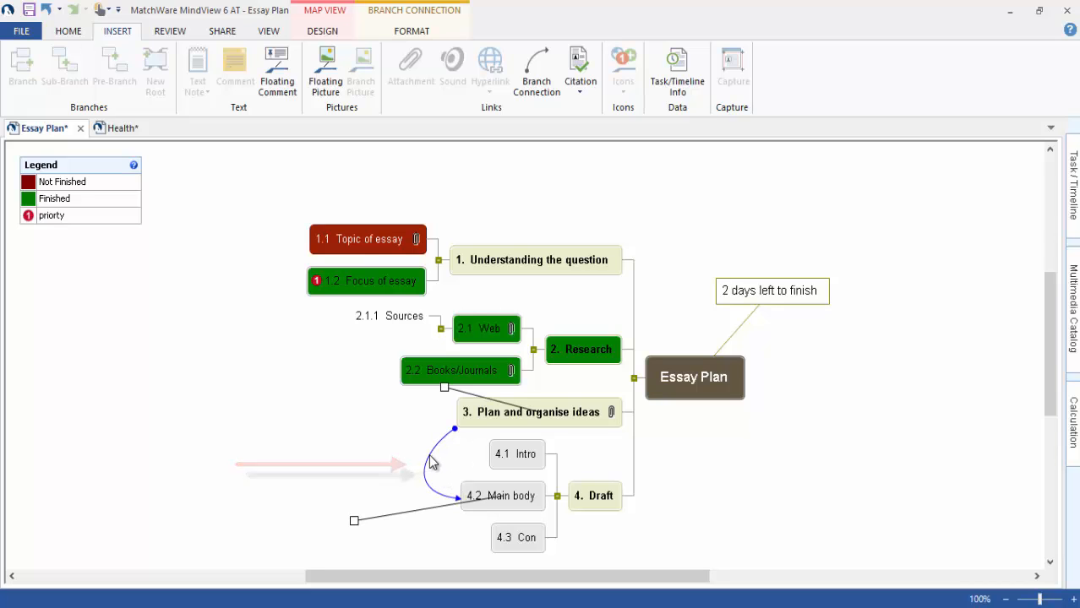
click(414, 32)
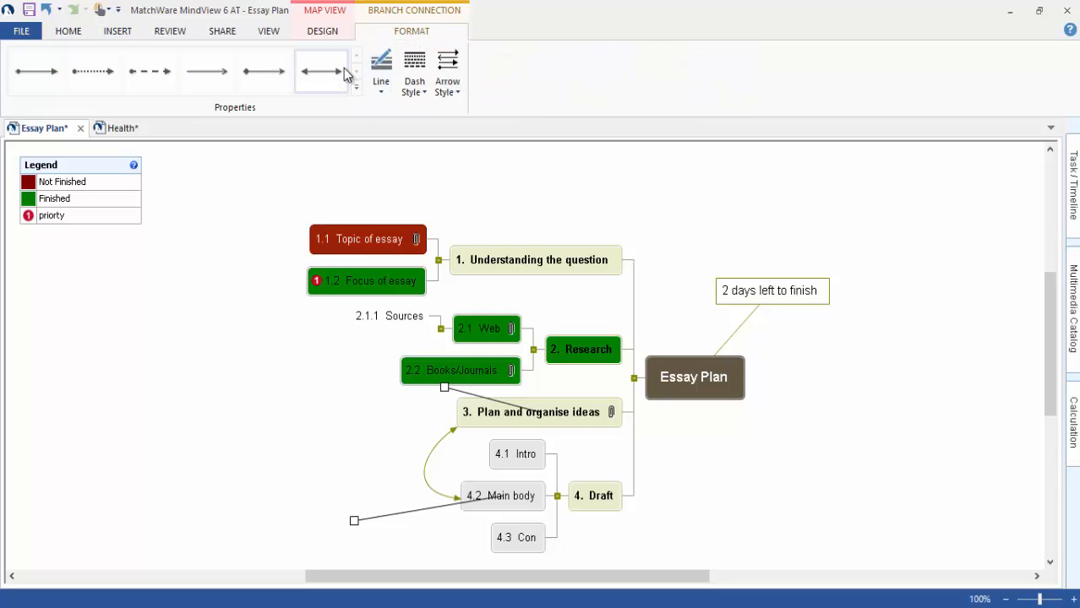
click(321, 71)
click(381, 88)
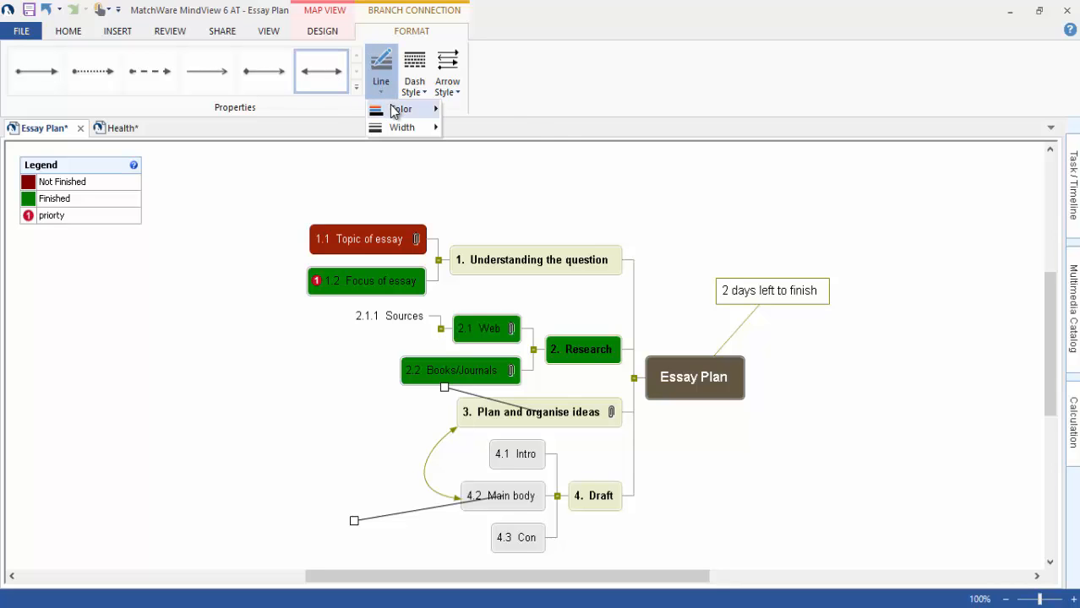
mouse_move(394, 112)
click(448, 184)
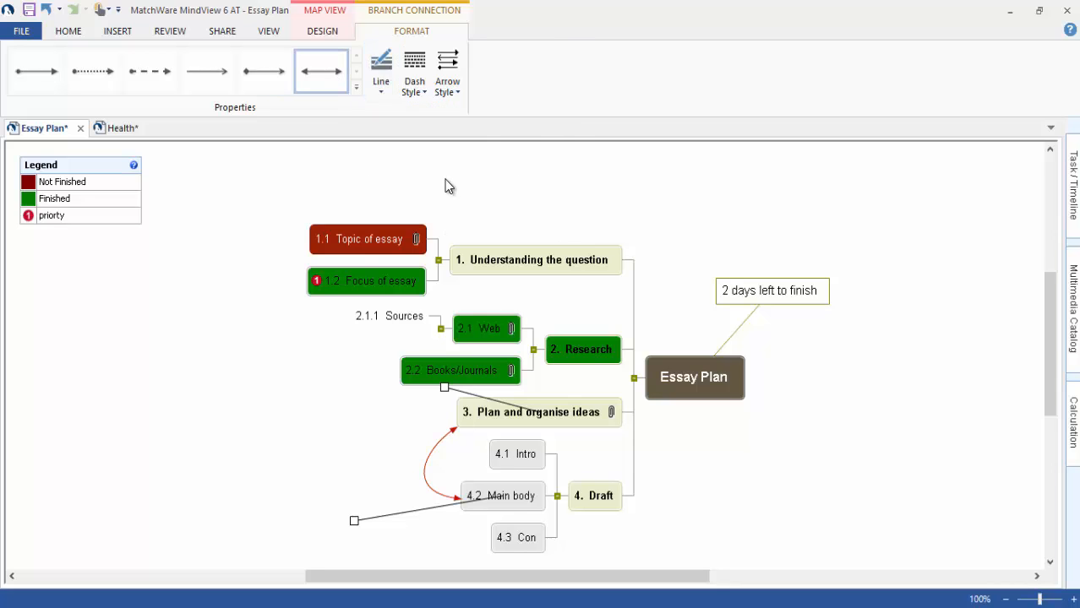
Step: Set the red connection's line to the fifth width option and its start to the open arrowhead
click(390, 83)
mouse_move(402, 127)
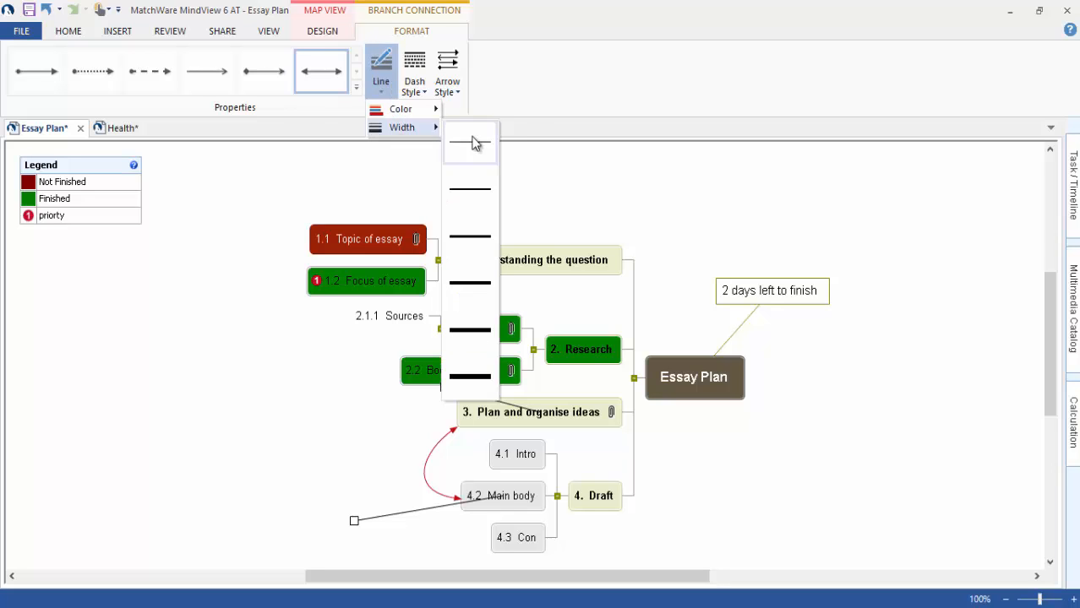
click(469, 330)
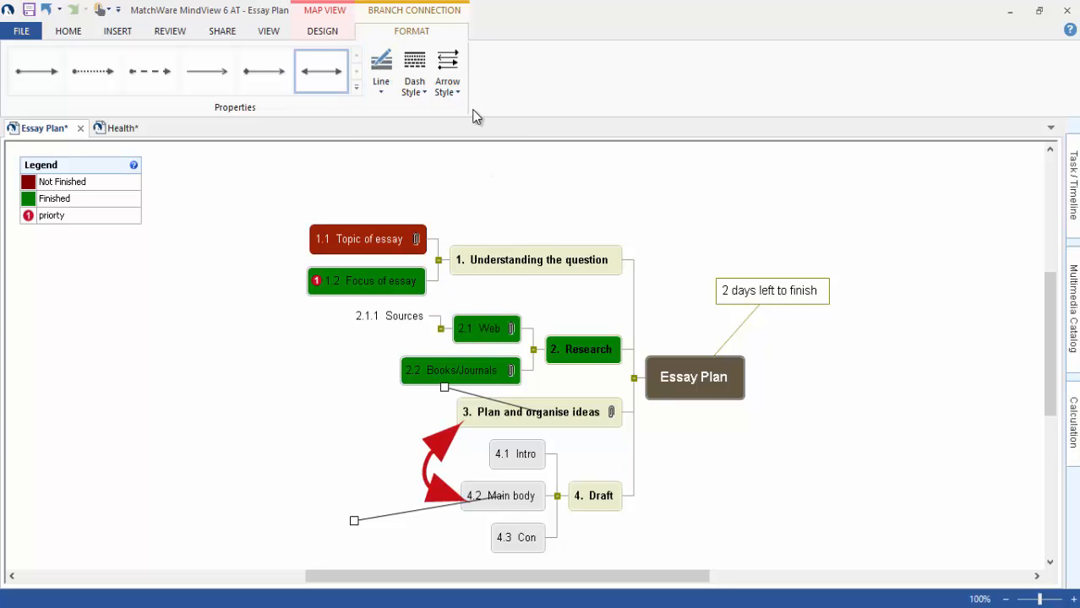
click(454, 93)
mouse_move(455, 119)
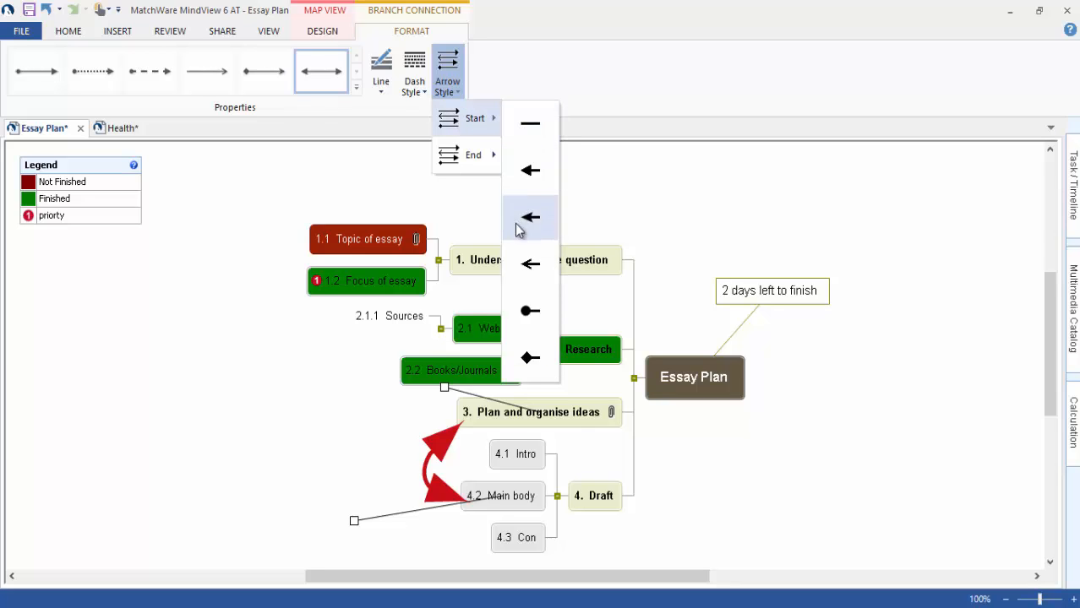
click(532, 281)
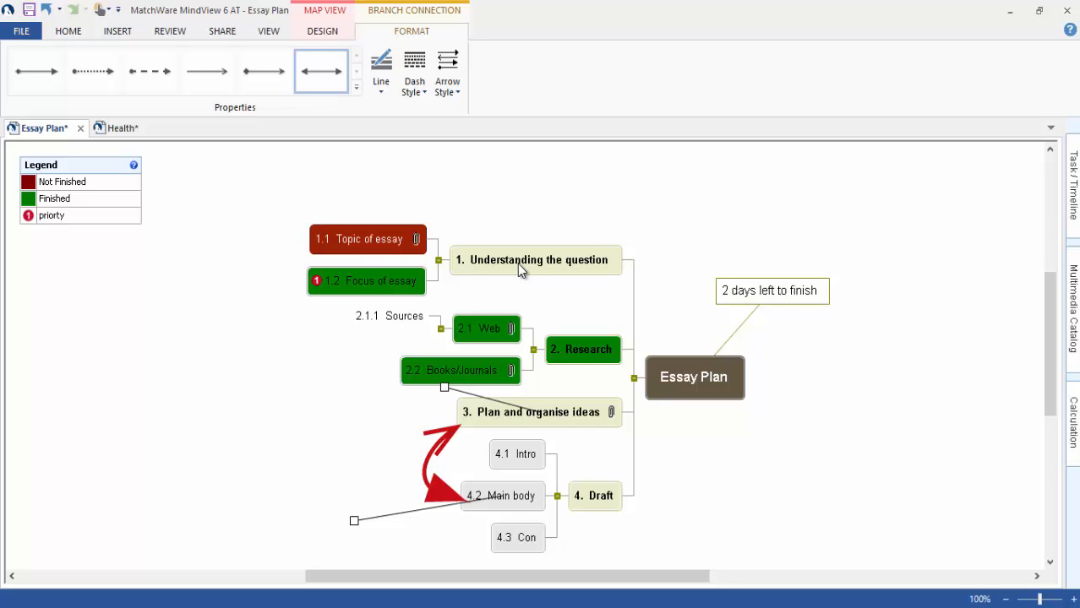
Step: Add a yellow gradient to the green fill of the Focus of essay branch
click(375, 278)
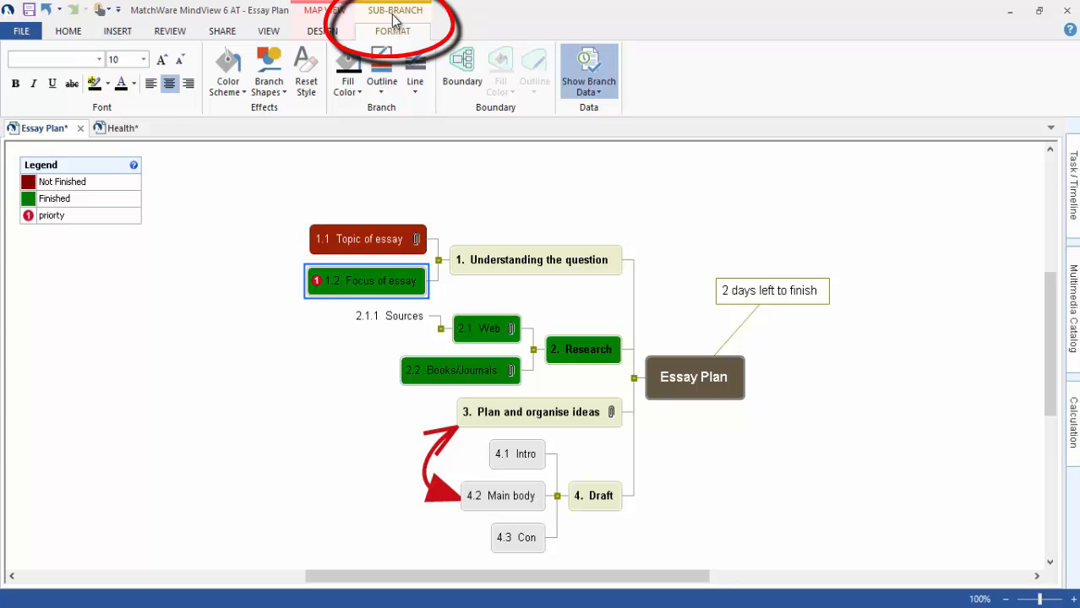
click(356, 89)
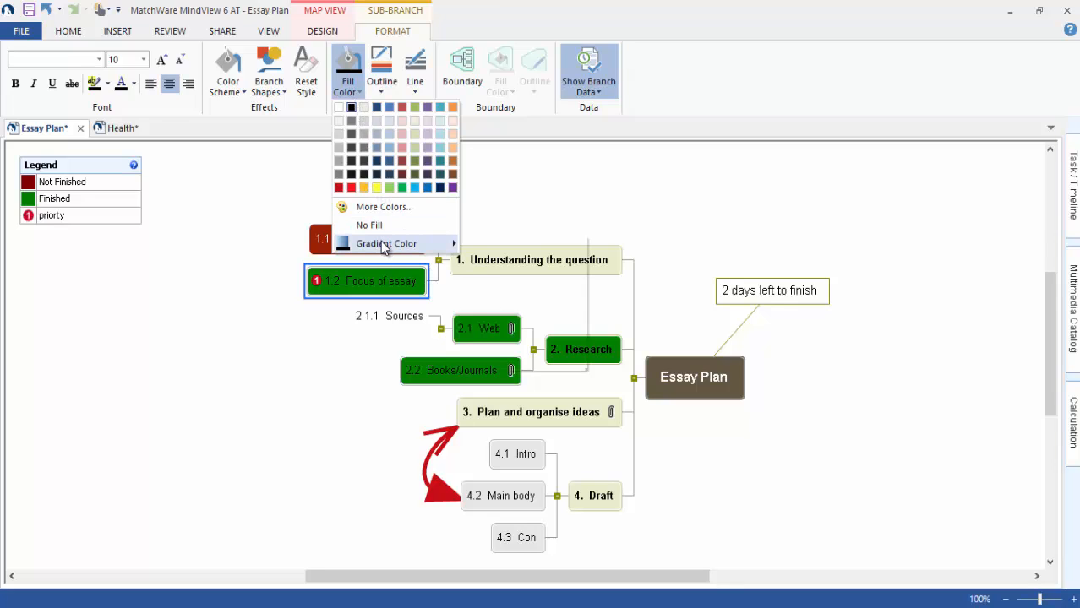
mouse_move(421, 245)
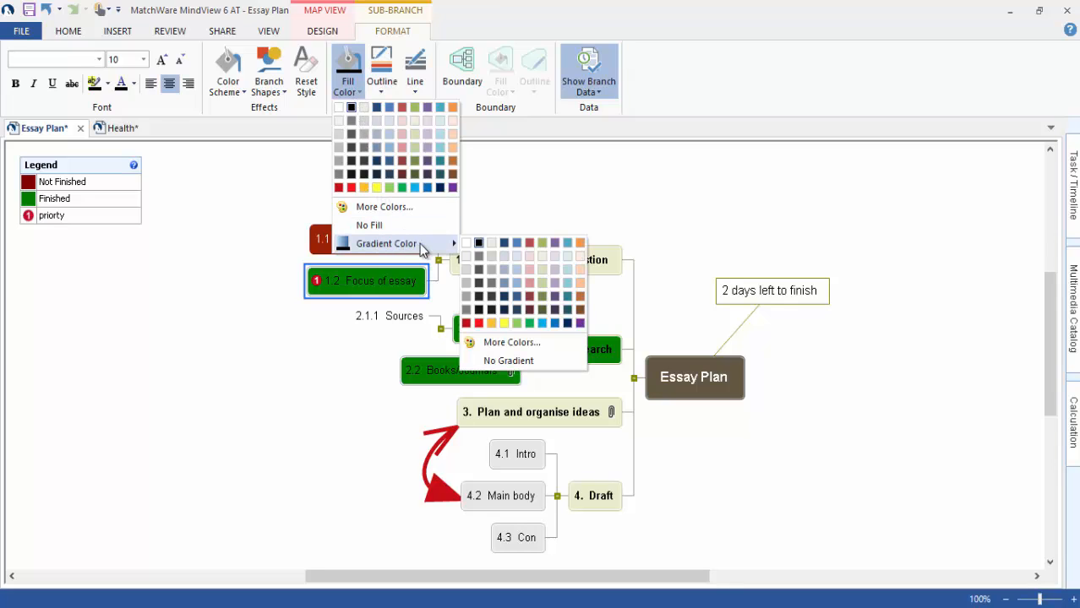
click(504, 322)
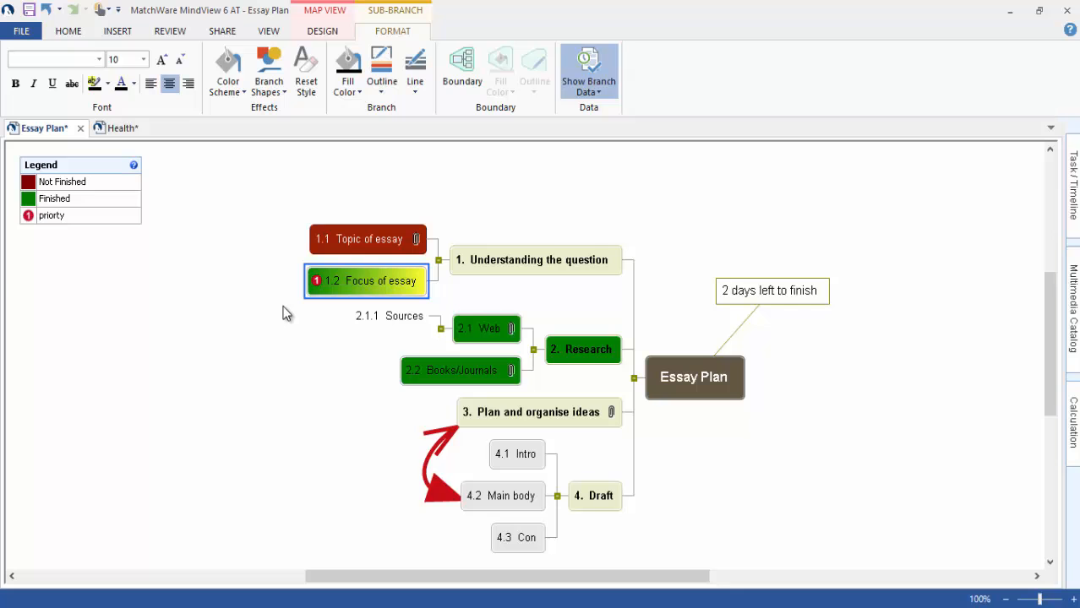
Step: Make the connecting line of the Focus of essay branch red with the third width option
click(419, 90)
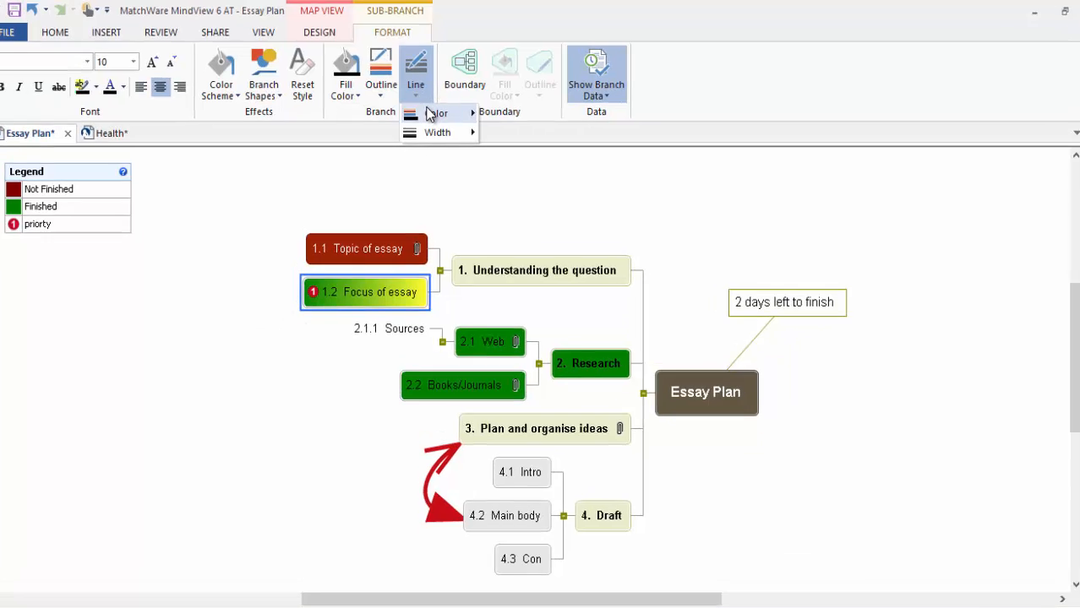
mouse_move(429, 115)
click(497, 193)
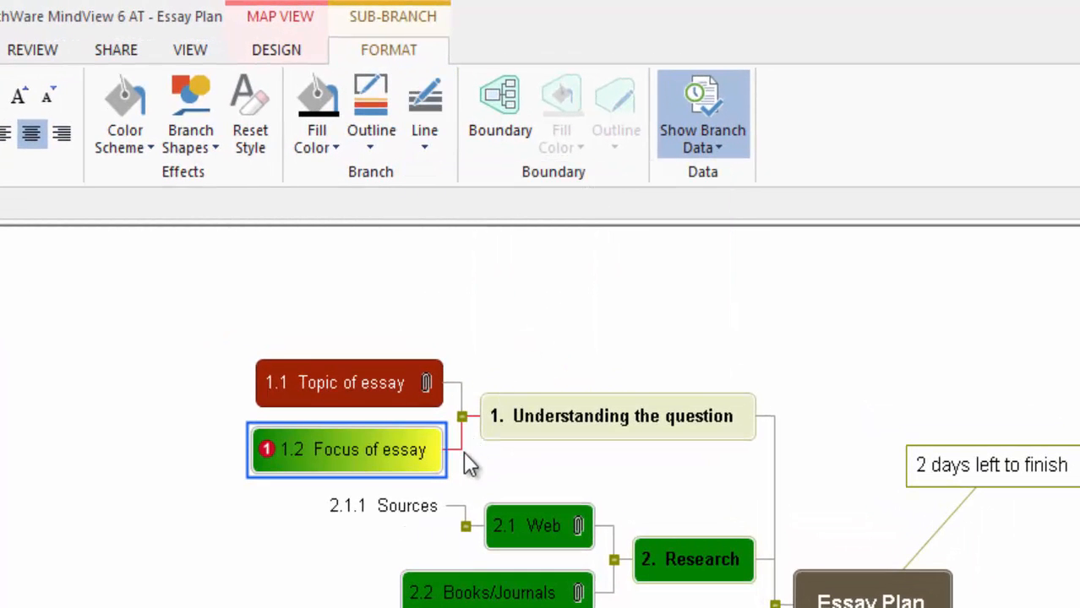
click(424, 143)
mouse_move(448, 203)
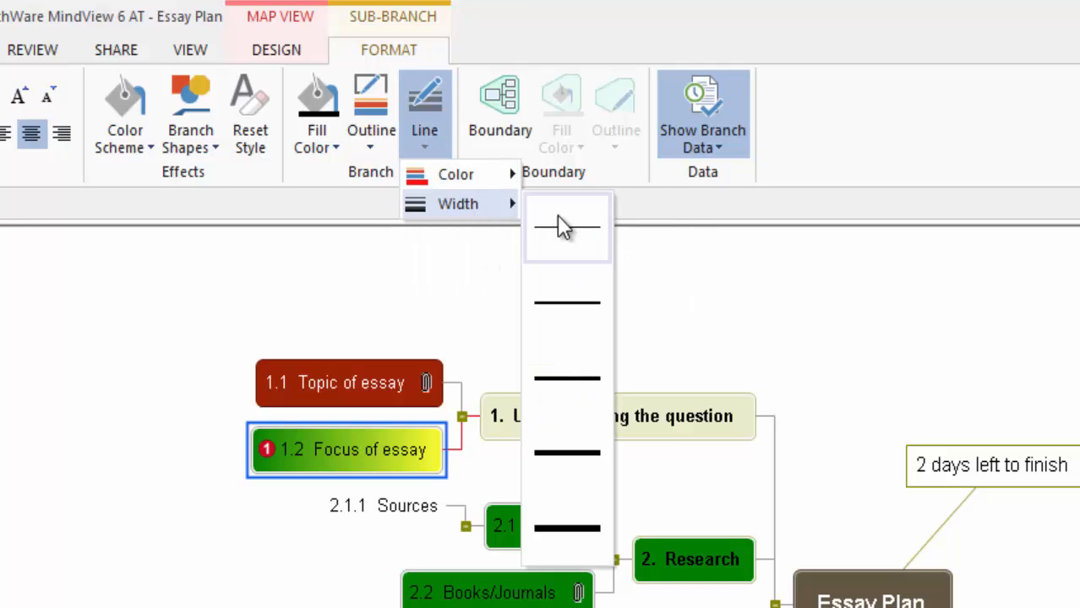
click(562, 379)
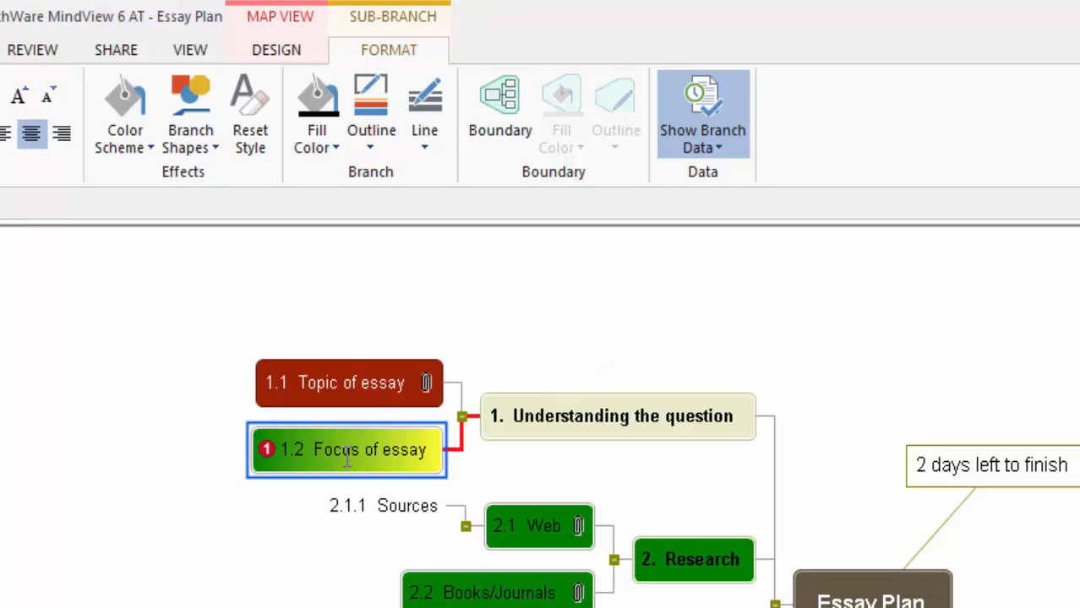
Step: Try a different branch shape on Focus of essay and reset the branch to its default style
click(200, 123)
click(194, 244)
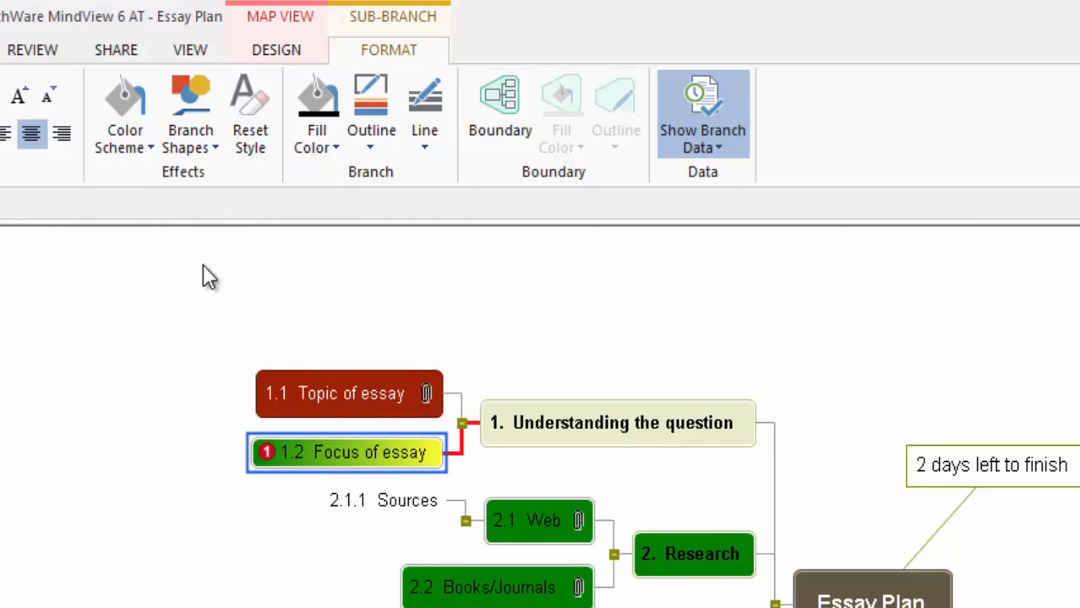
click(251, 143)
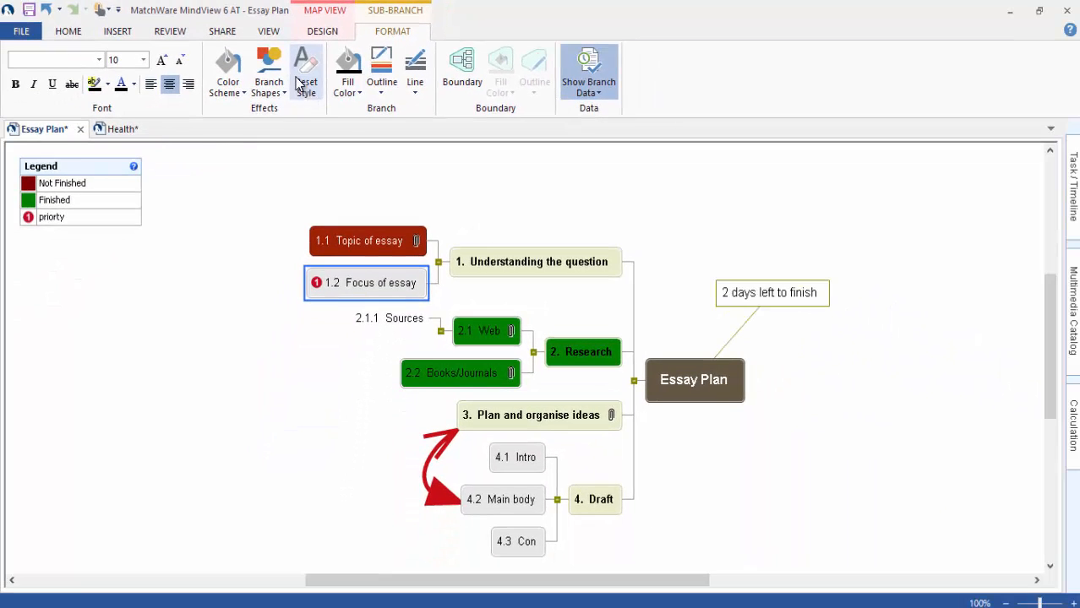
Step: View the existing citation sources in the source manager and close it without editing
click(123, 32)
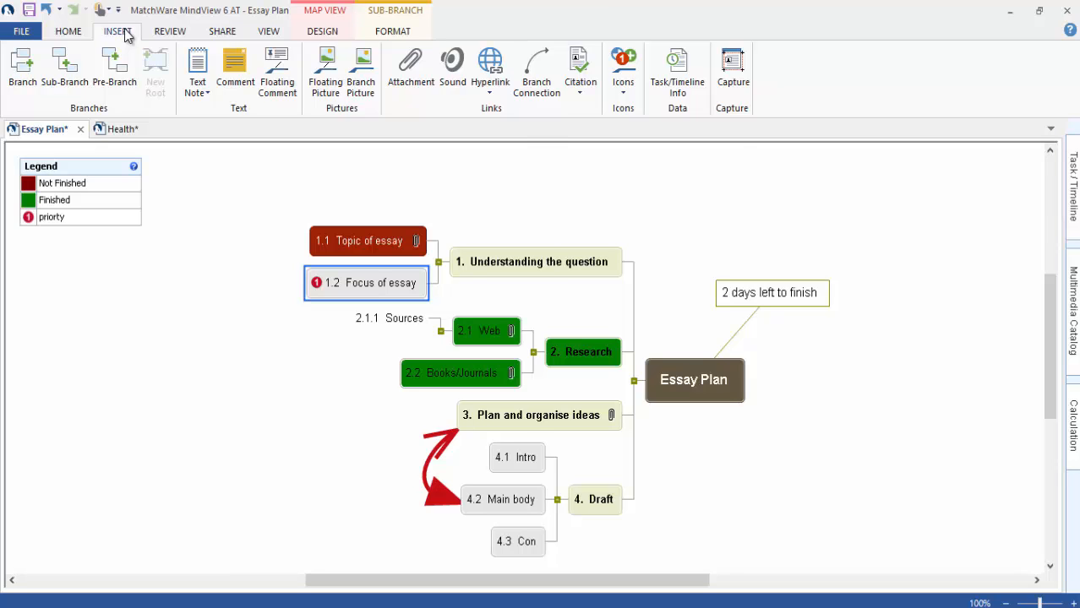
click(580, 98)
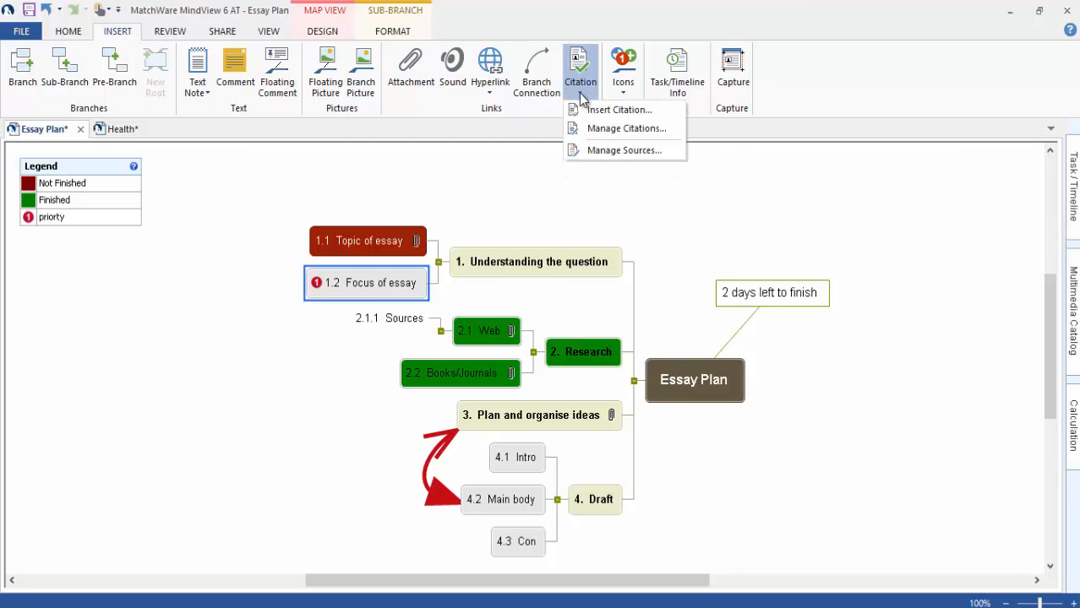
click(589, 152)
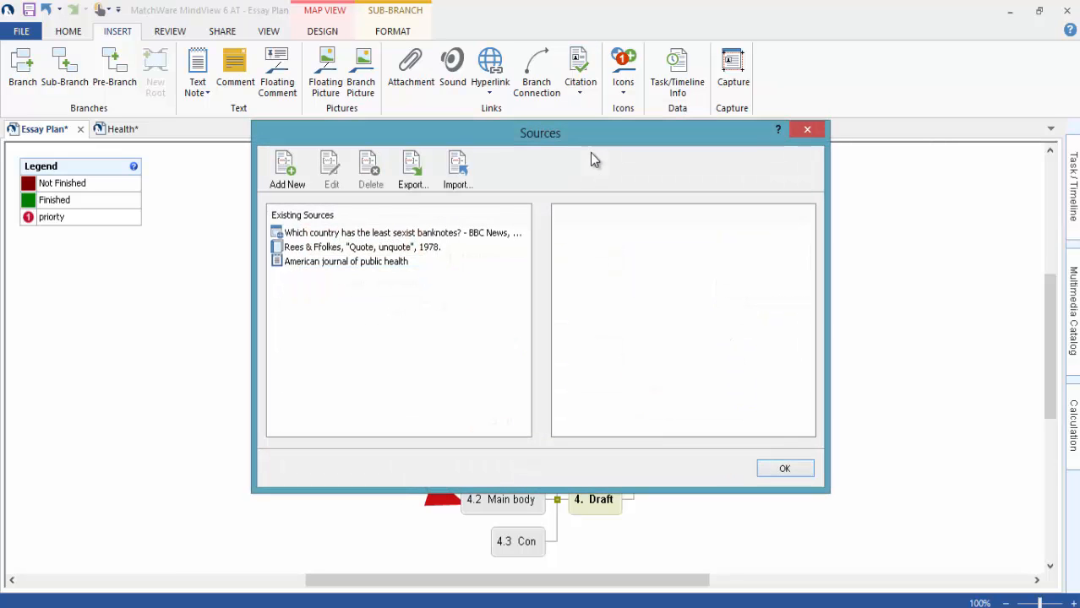
click(805, 130)
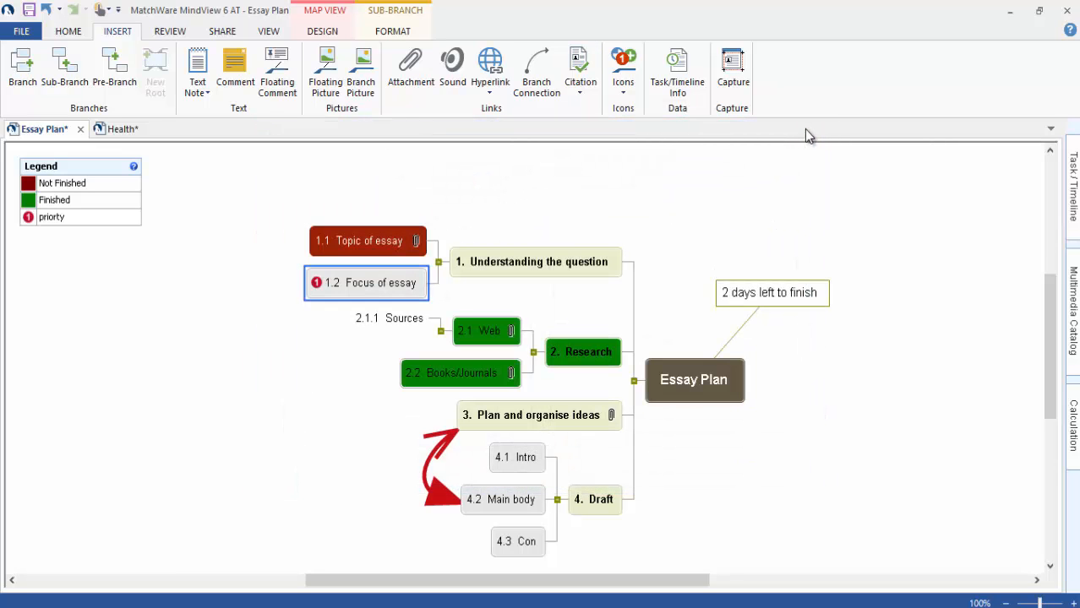
Step: Look over the available branch icons and the Task/Timeline document types, and close the task information
click(624, 93)
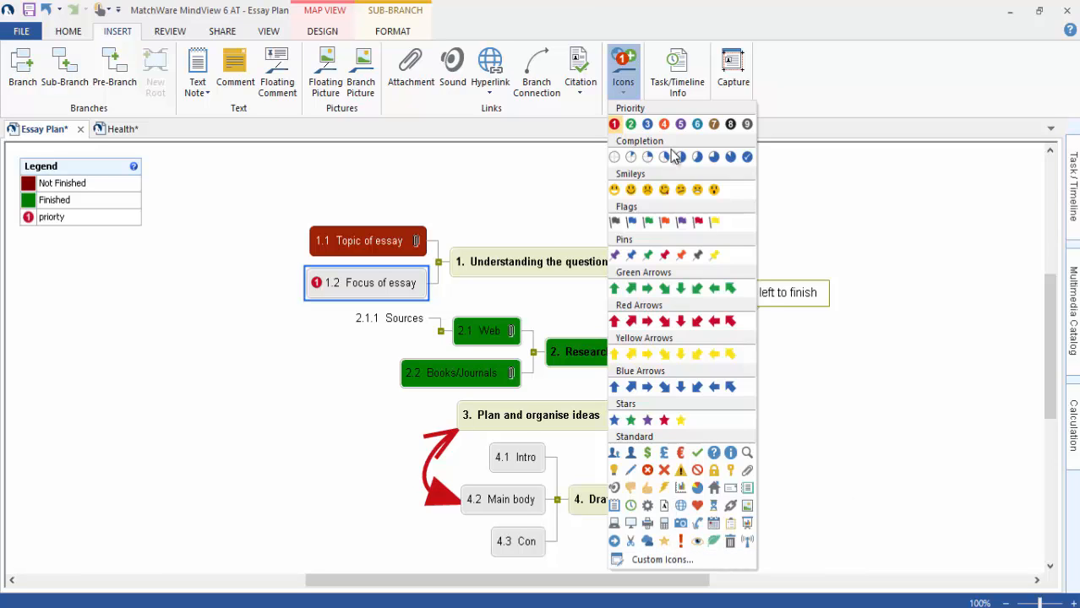
click(671, 66)
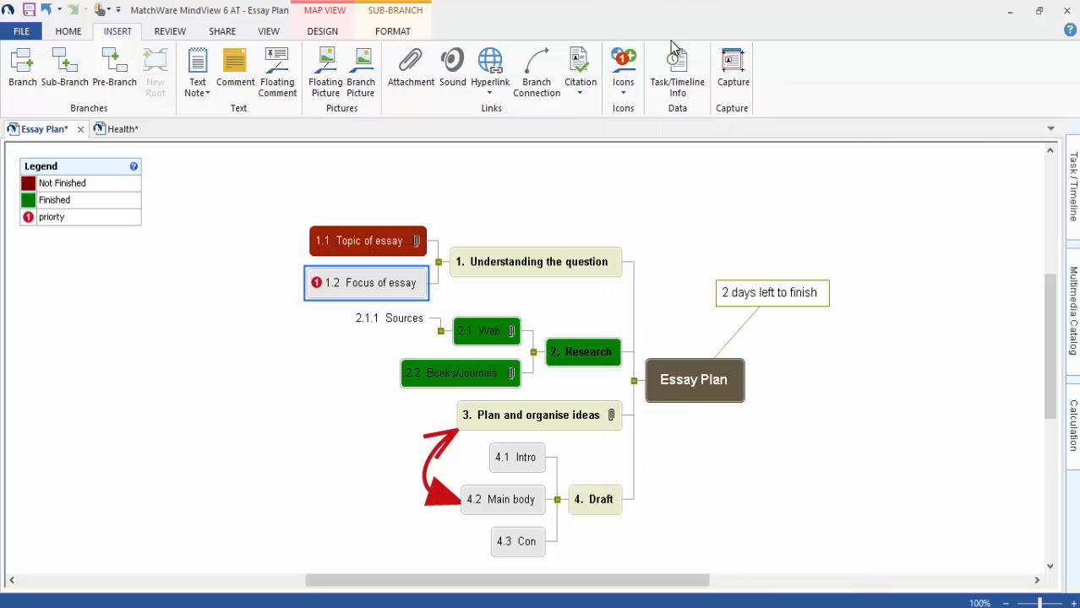
click(677, 68)
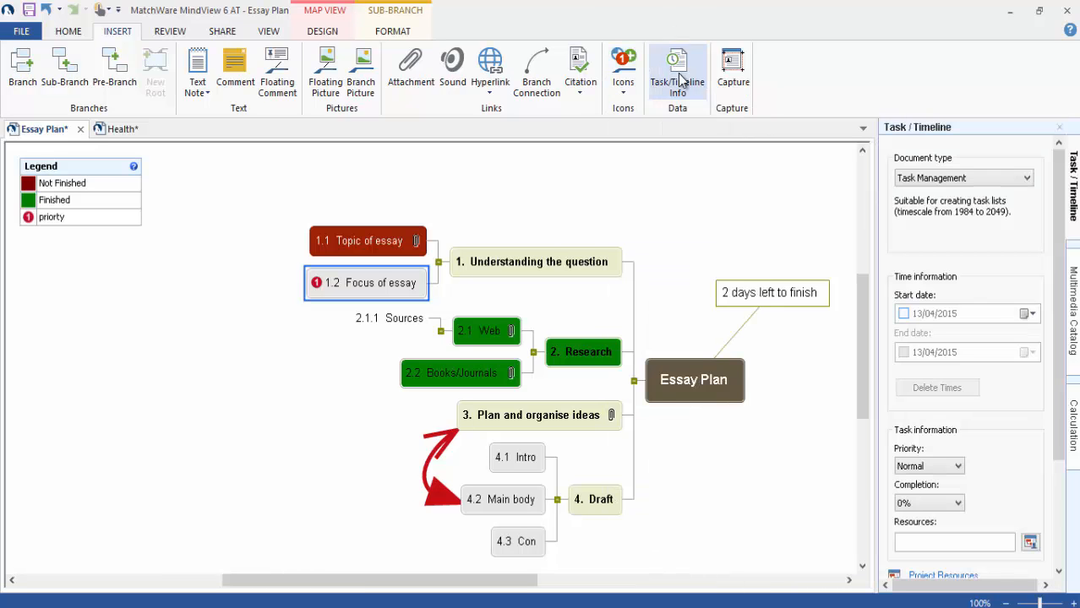
click(1000, 177)
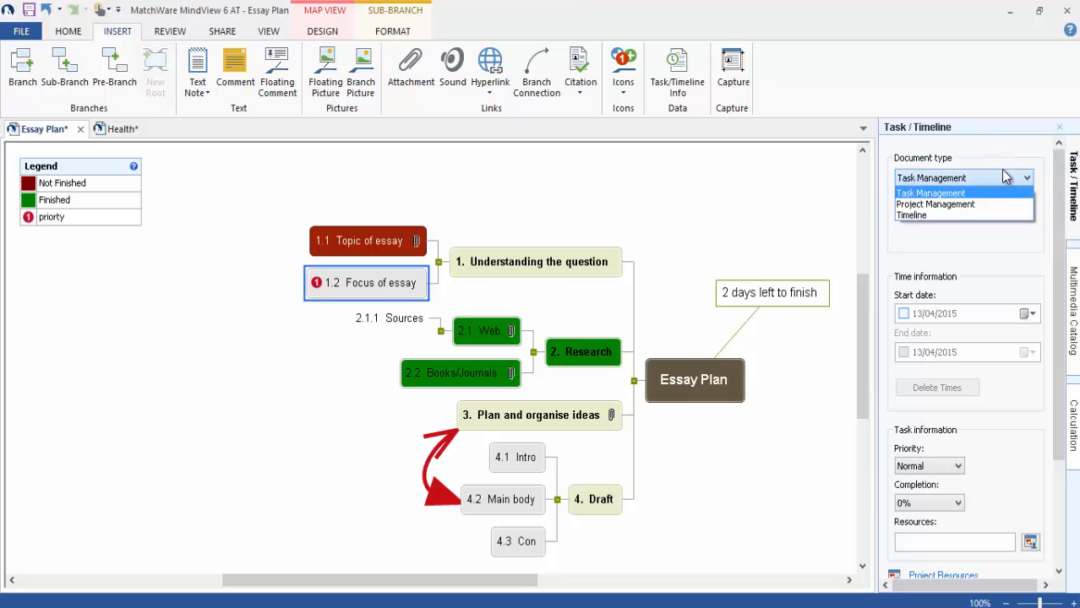
click(1002, 145)
click(1061, 134)
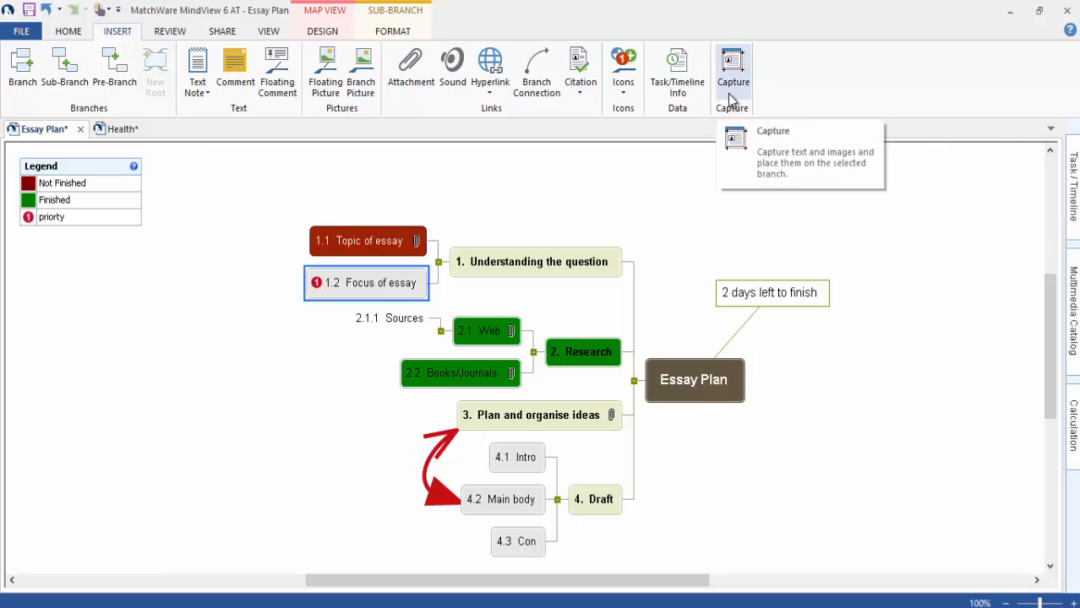
Step: Spellcheck the Essay Plan document and ignore the flagged word "Zedong" once
click(182, 32)
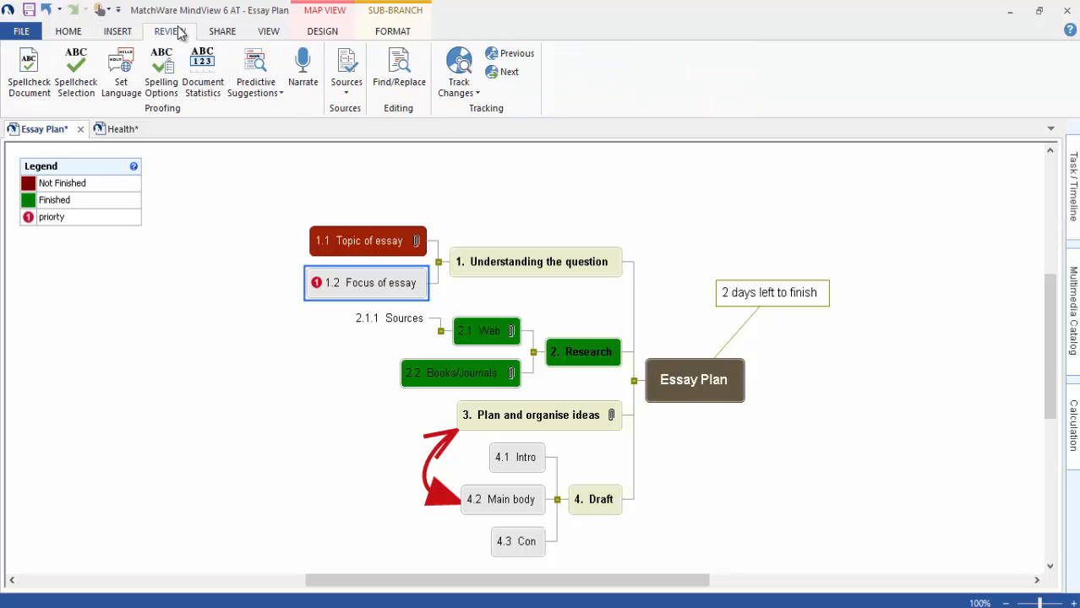
click(28, 73)
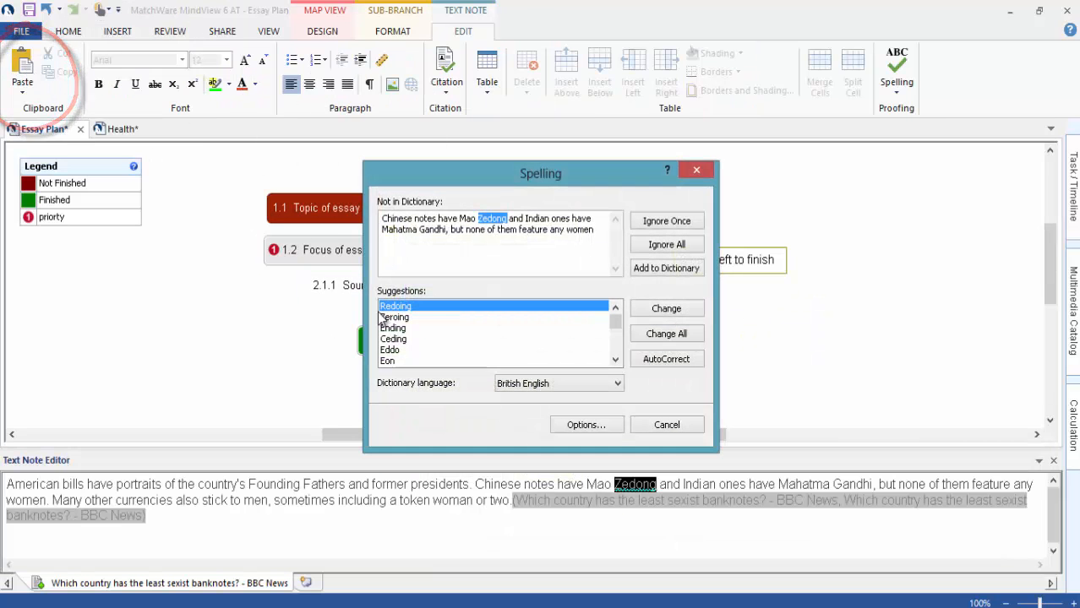
click(676, 220)
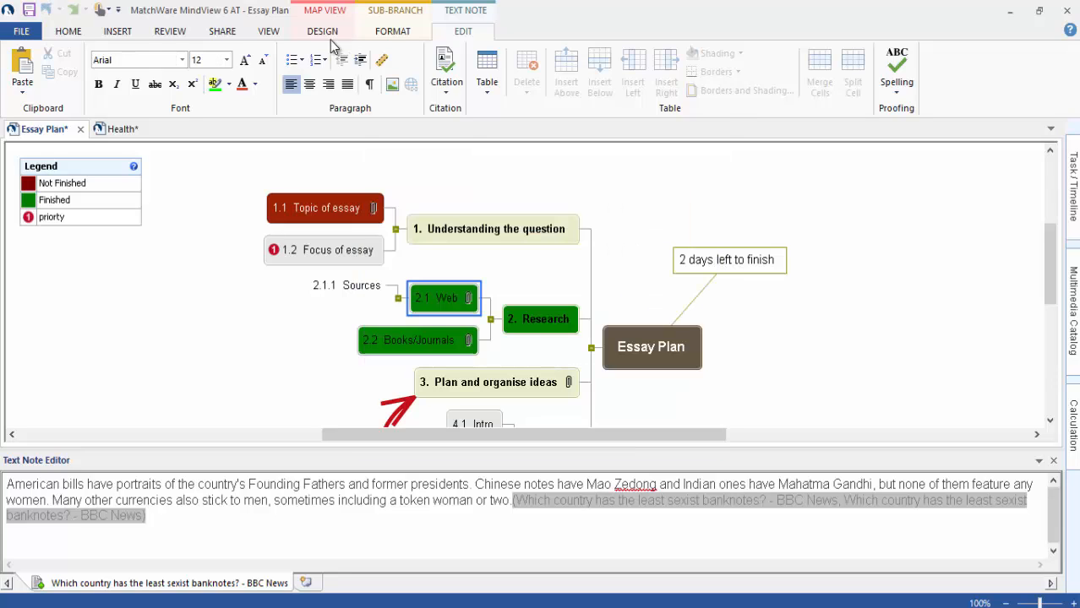
Step: View the proofing languages available for the Essay Plan and confirm British English
click(170, 31)
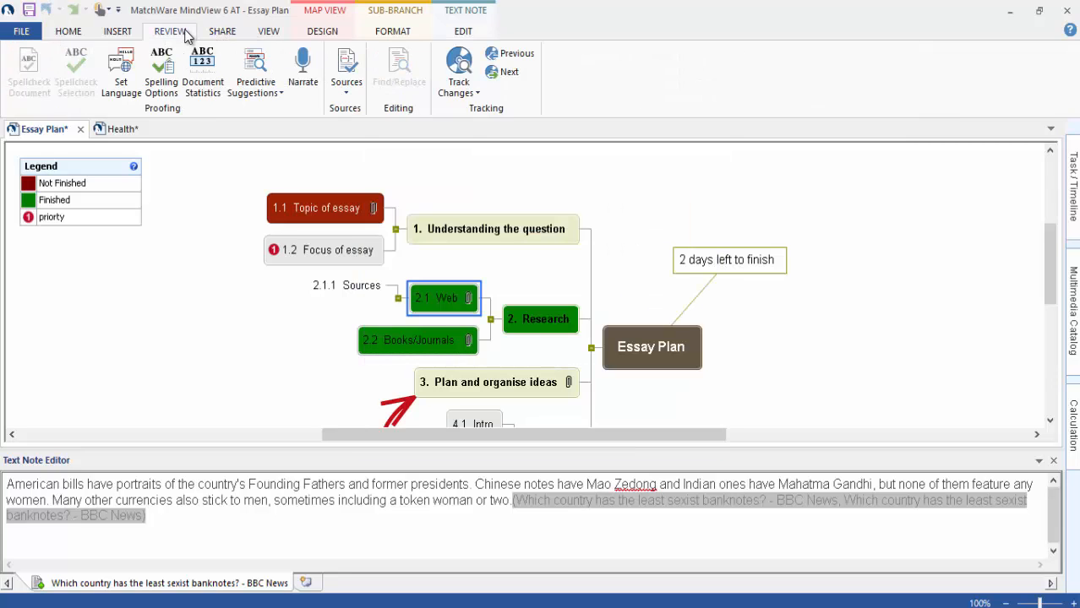
click(125, 93)
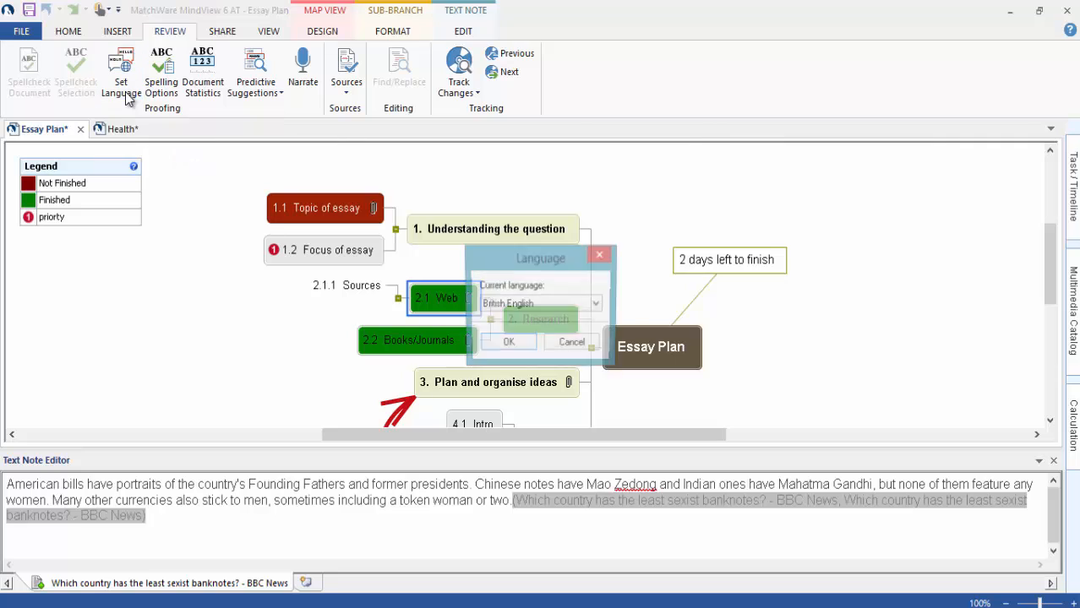
click(527, 306)
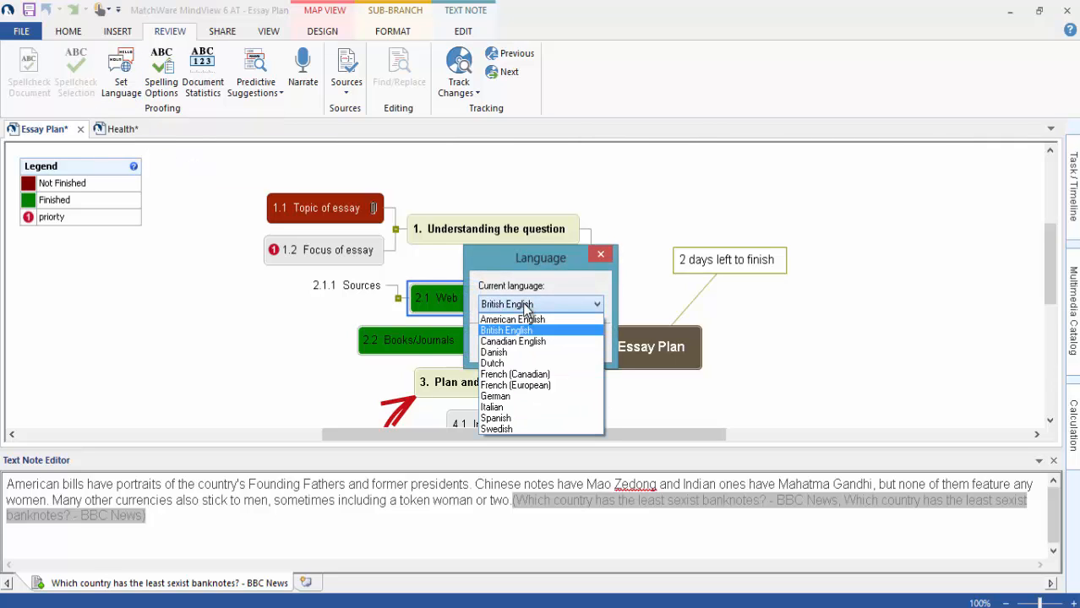
click(528, 309)
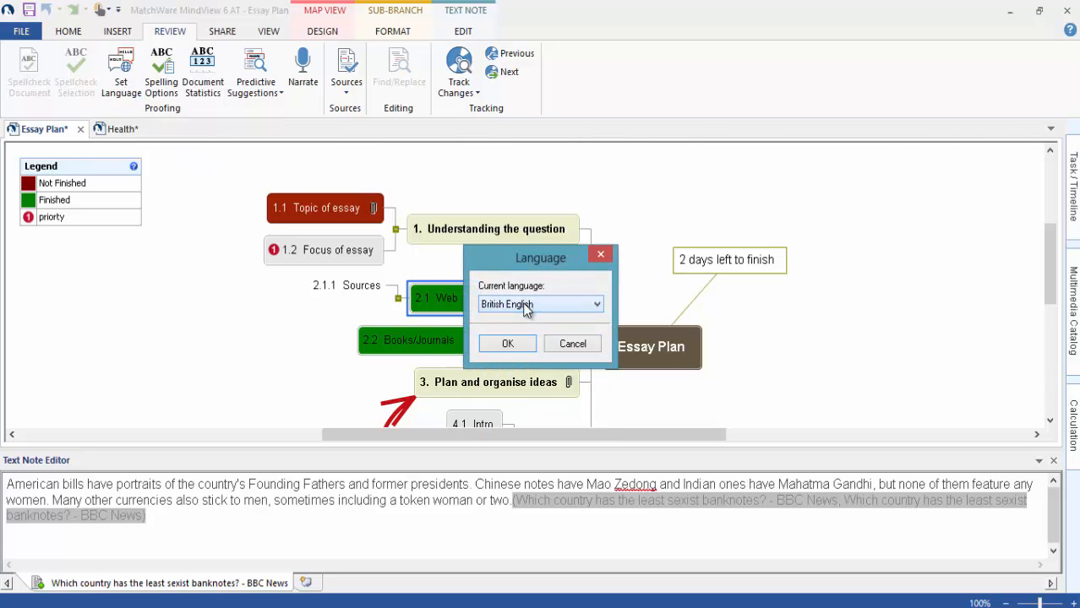
click(519, 346)
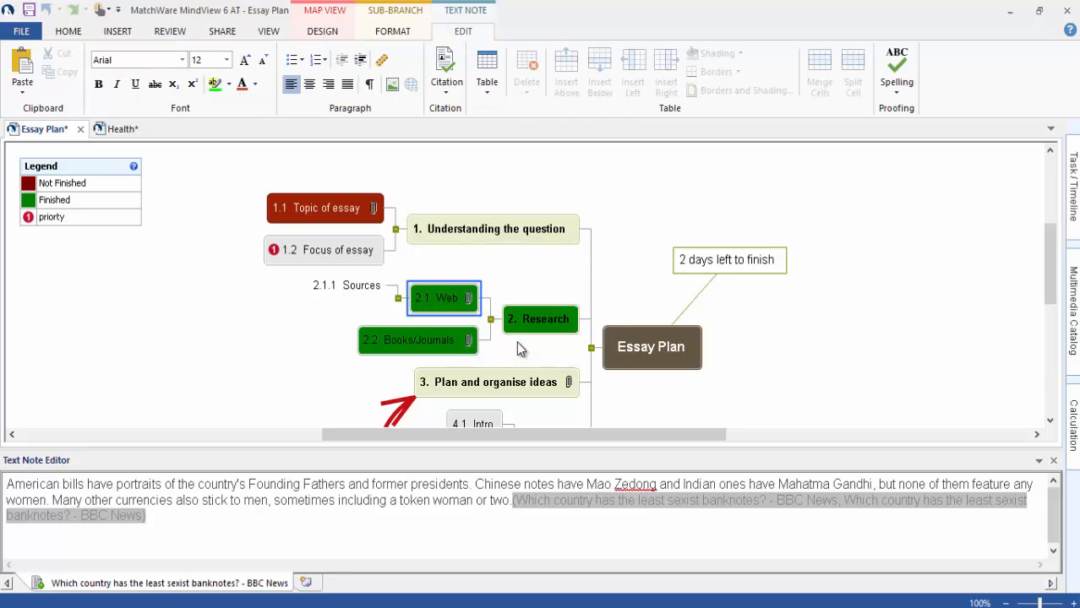
Step: Review the spellchecking options, including the default language, and accept them as they are
click(171, 33)
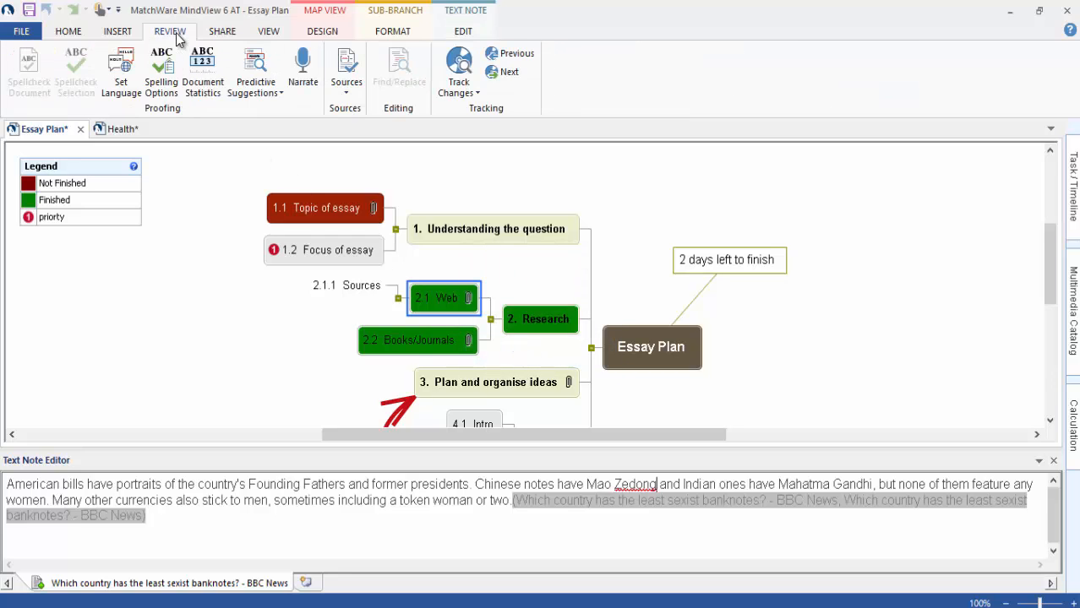
click(162, 84)
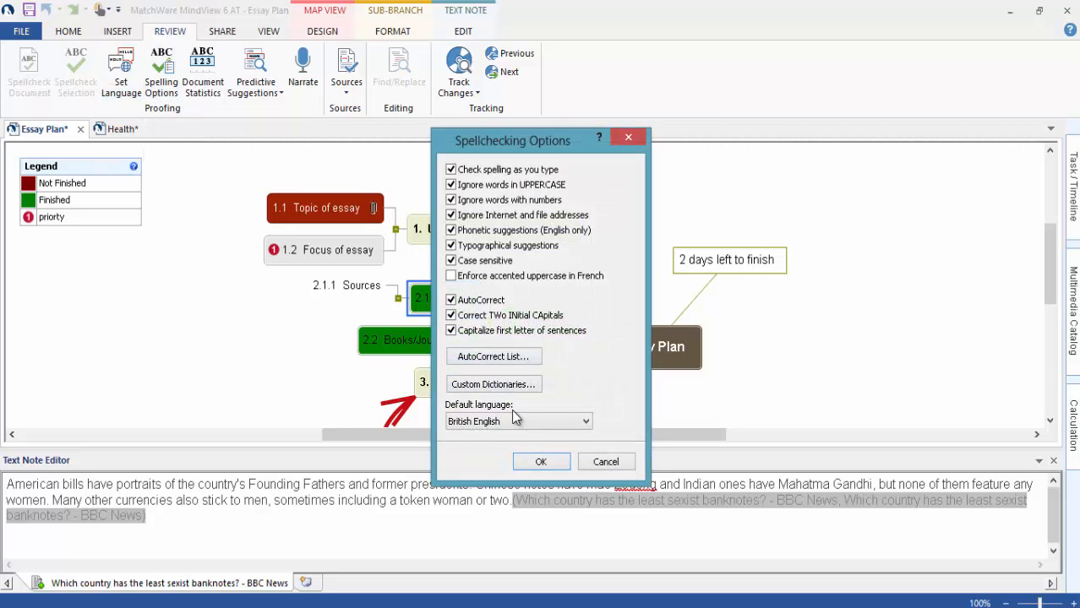
click(540, 462)
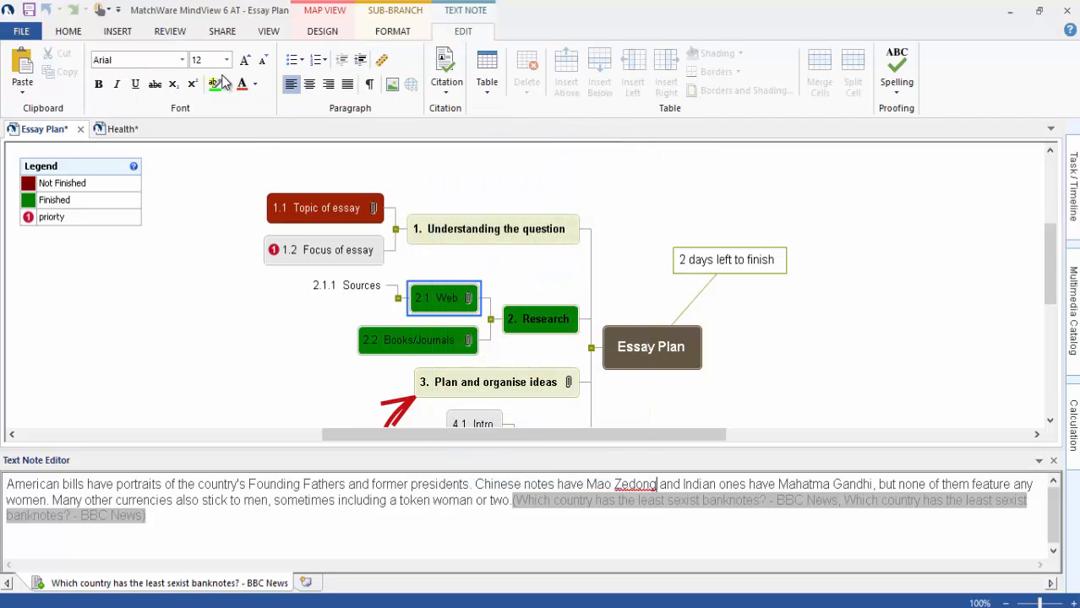
Step: Check the word, character and branch counts in the document statistics and close them
click(166, 32)
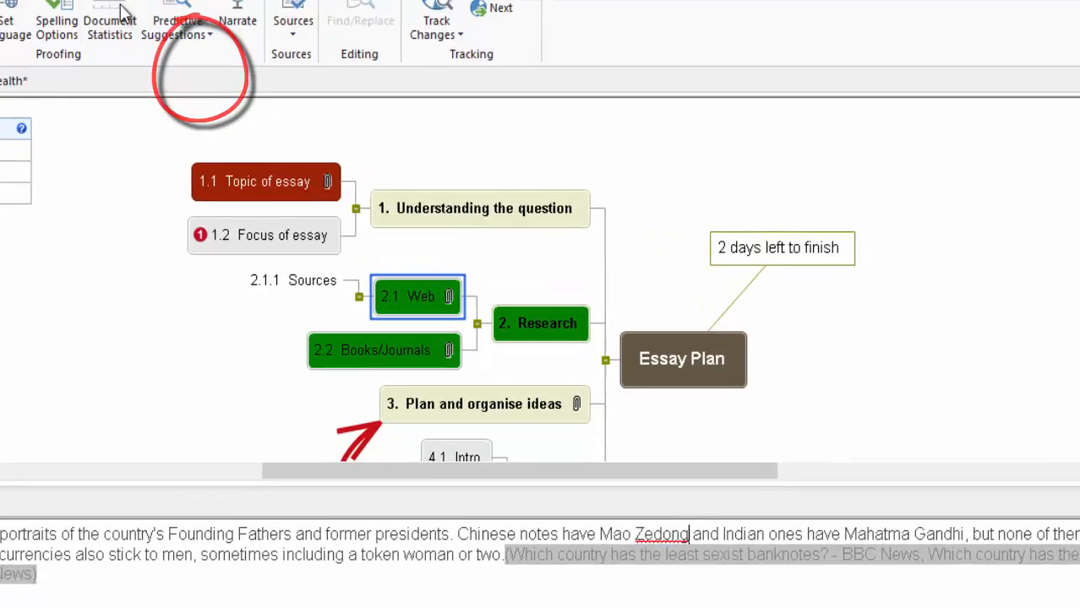
click(203, 72)
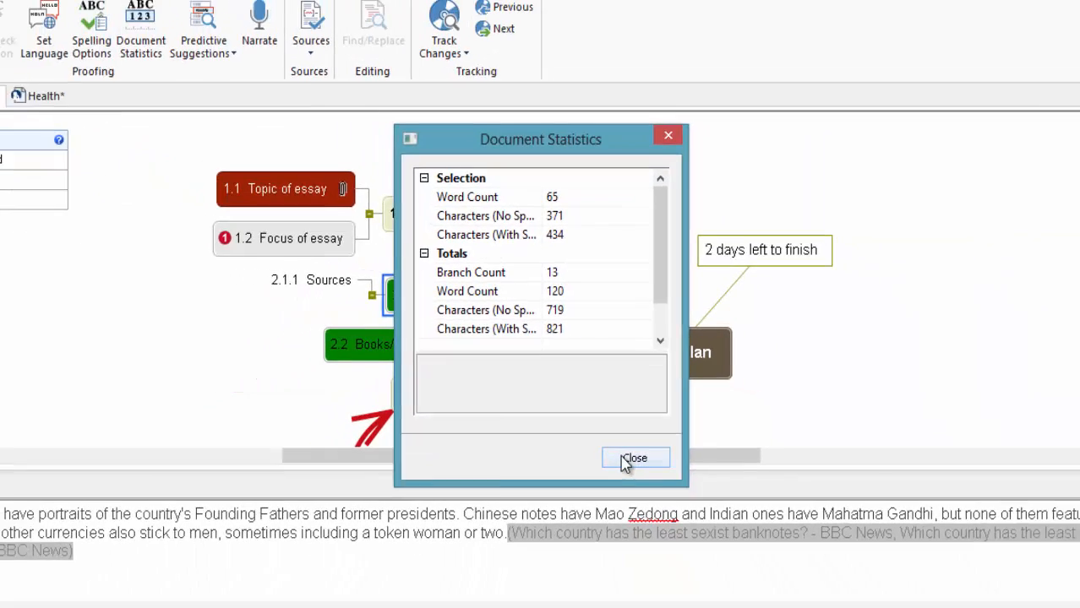
click(695, 559)
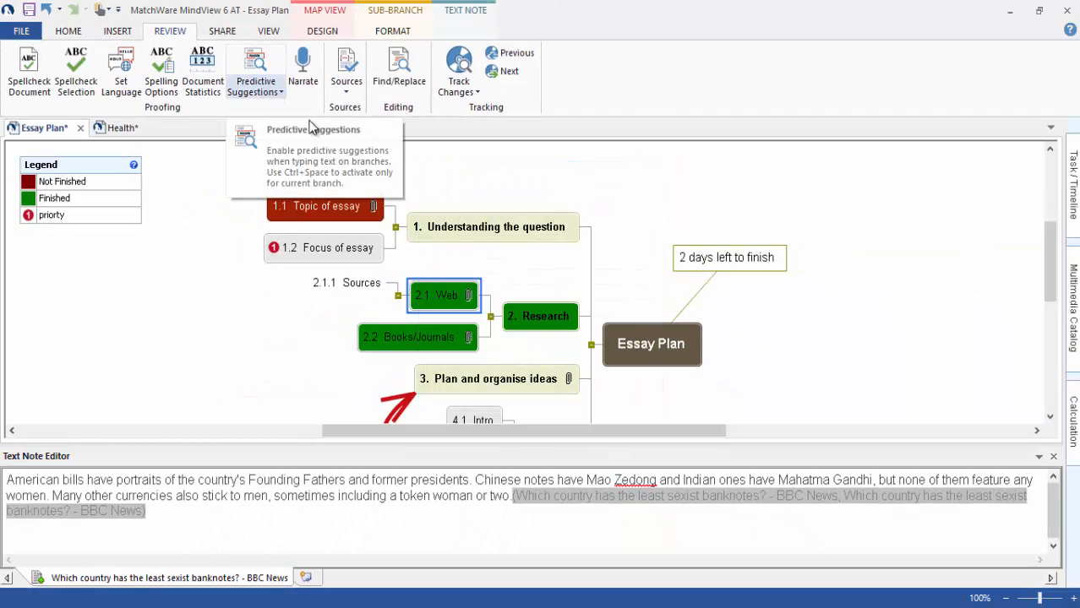
Step: Close the text note editor and turn on predictive suggestions for branch text
click(1053, 456)
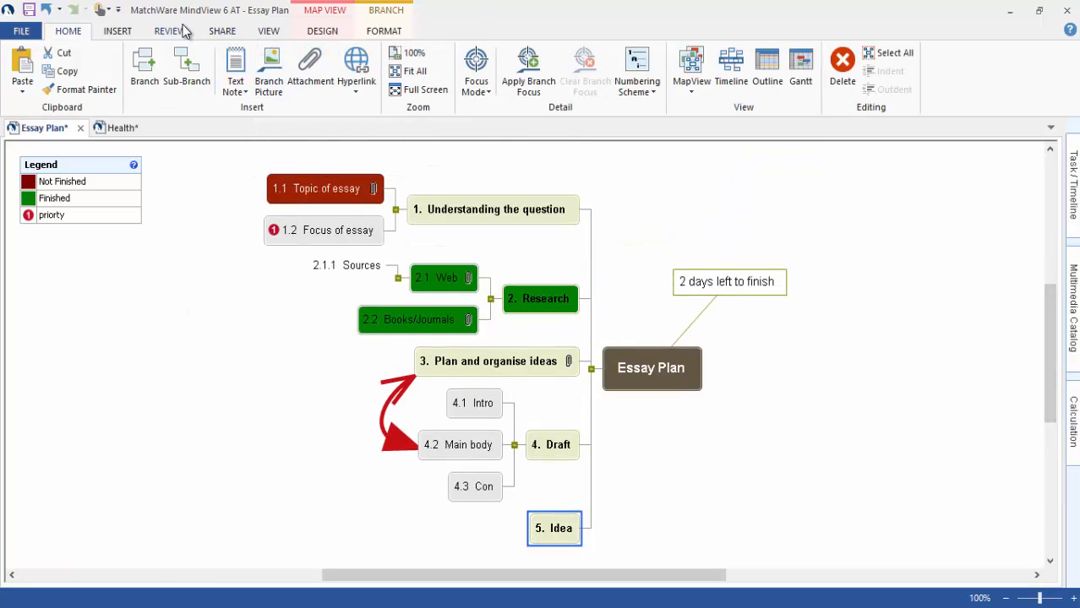
click(175, 30)
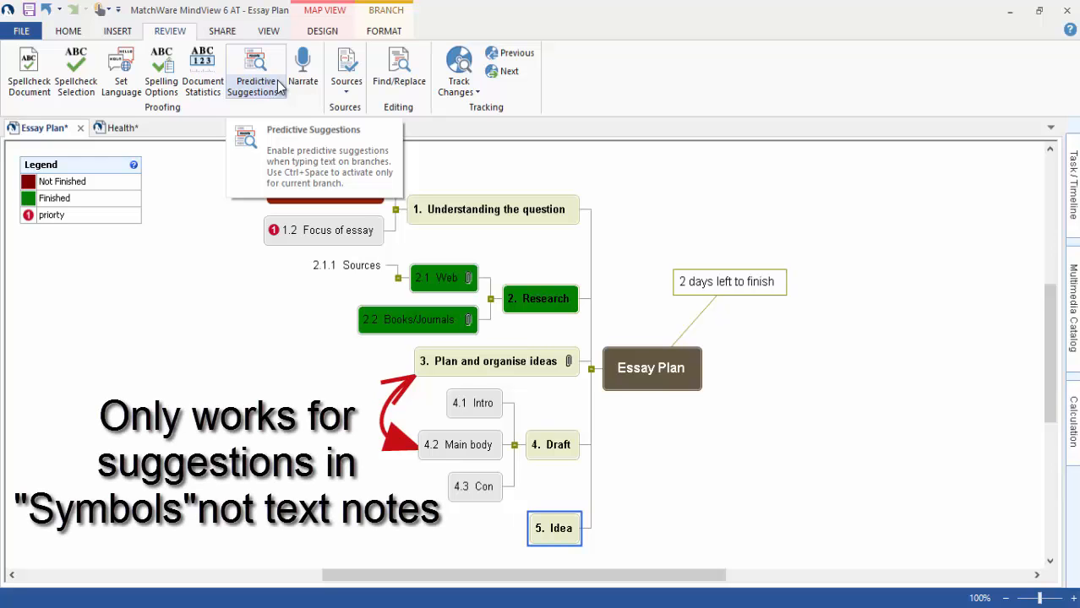
click(255, 63)
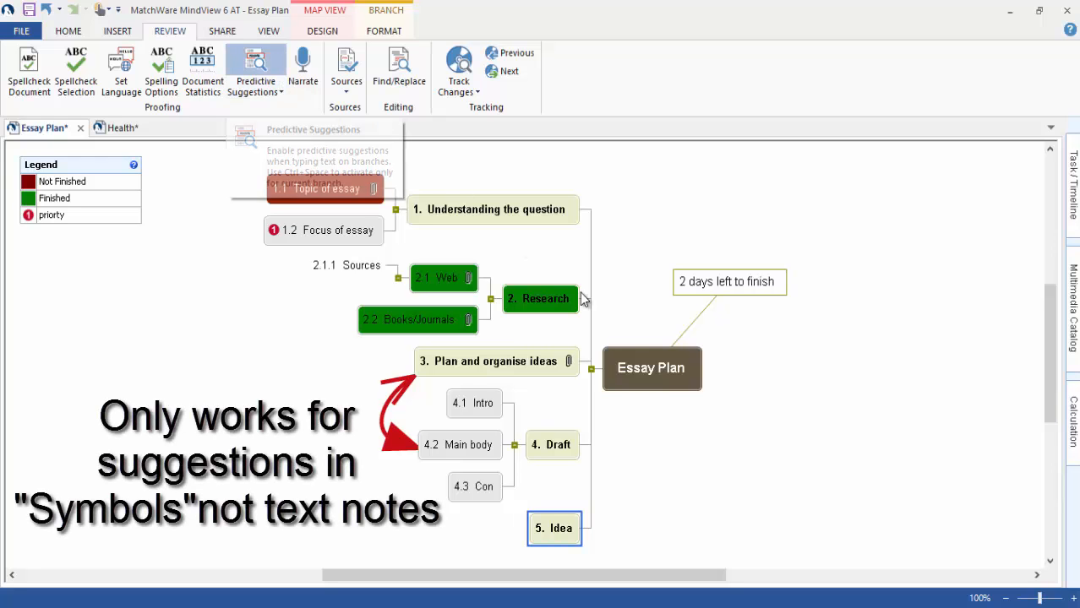
Step: Rename branch 5 as "Complex" by entering "compl" and picking the suggested word
click(564, 532)
key(BackSpace)
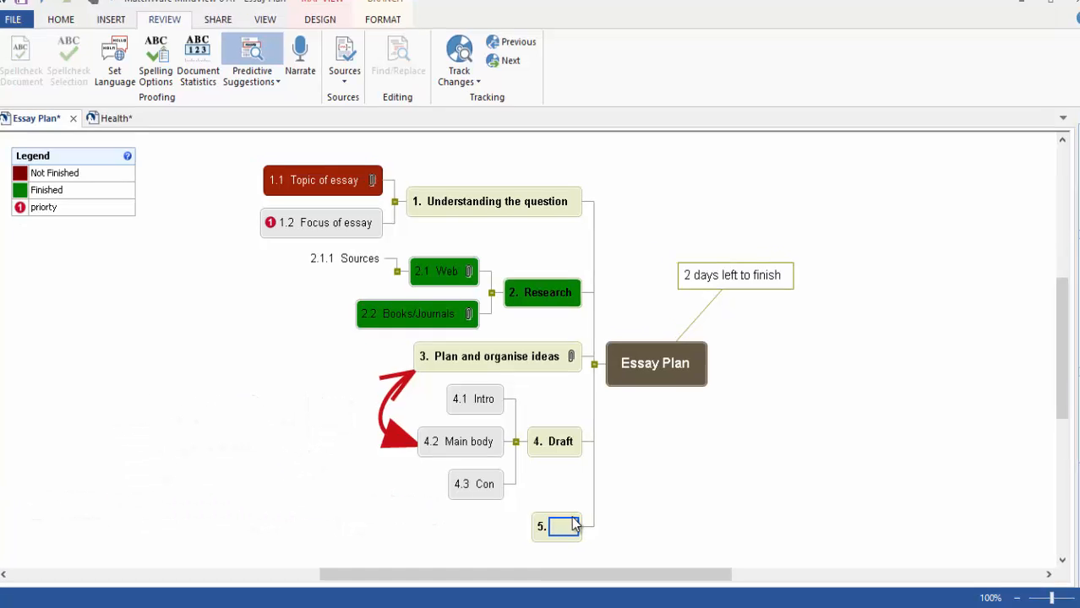
text(com)
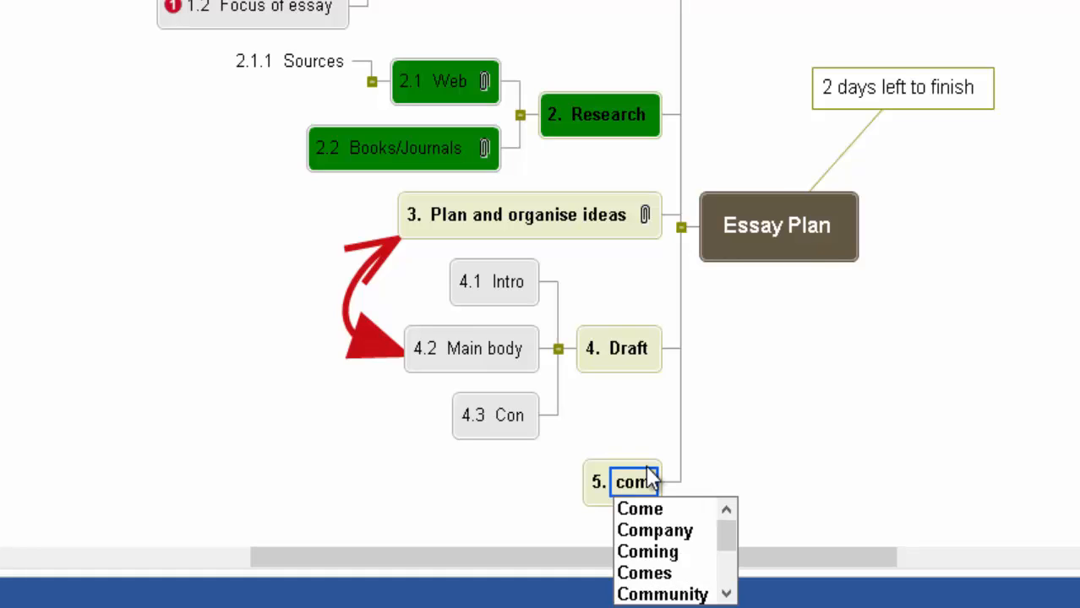
text(pl)
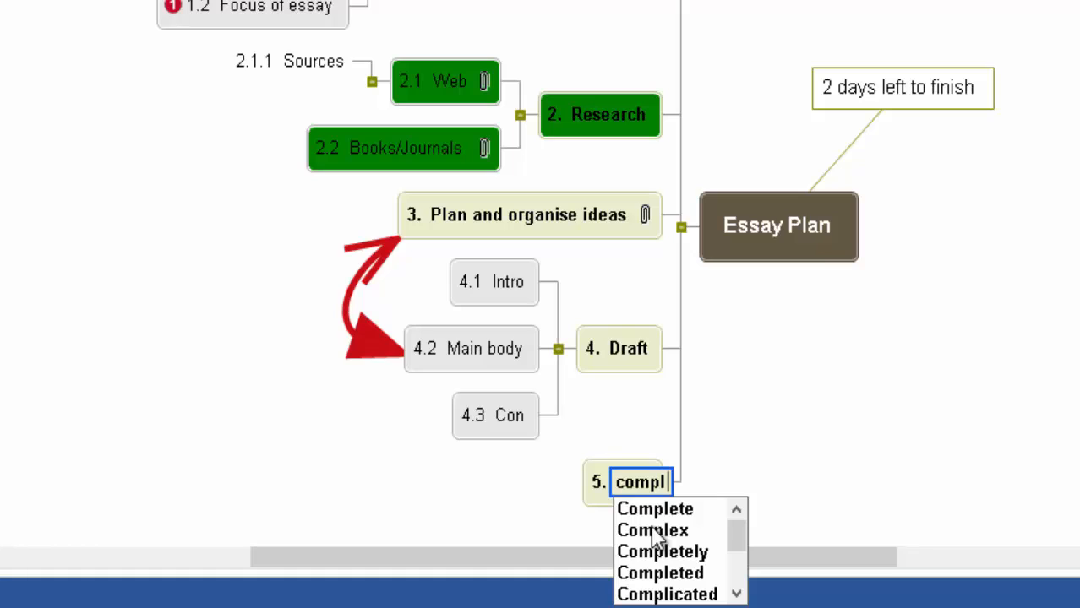
click(652, 529)
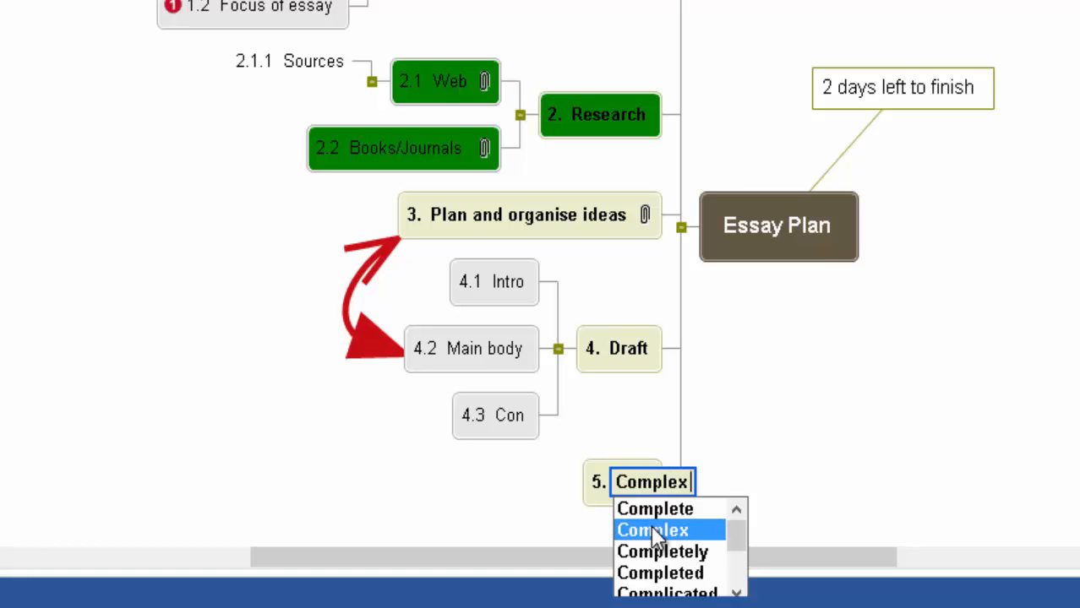
click(717, 504)
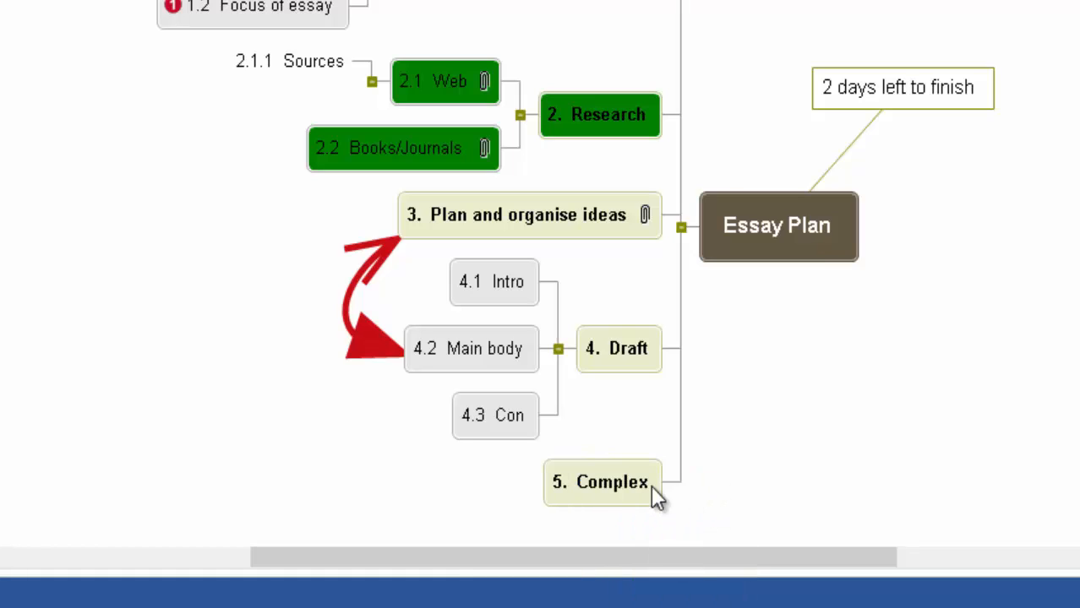
click(614, 488)
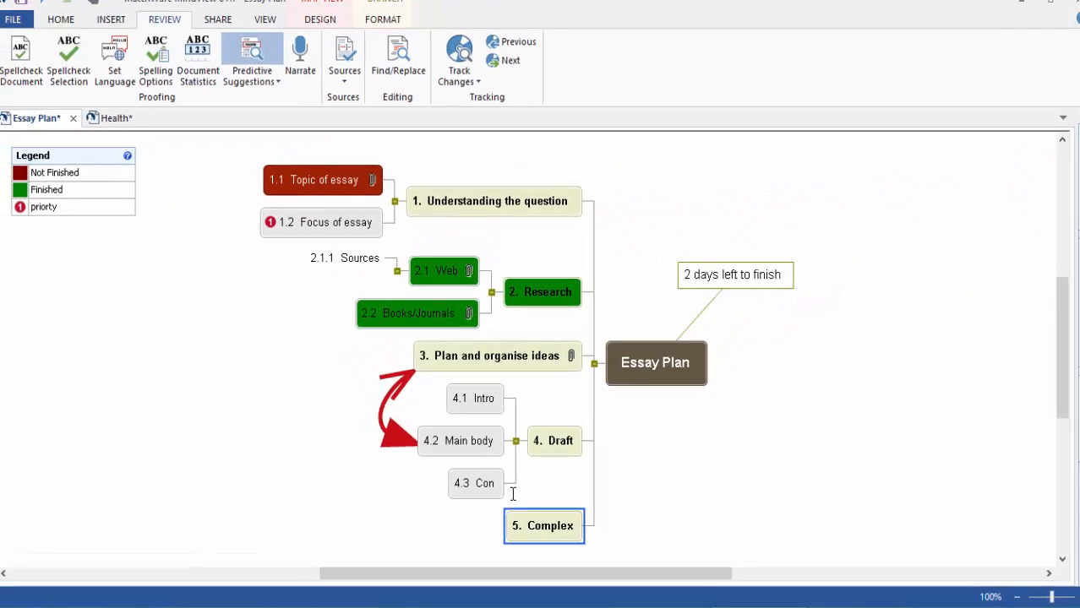
Step: Add a text note reading "Com" to the Complex branch and close the note editor
click(117, 31)
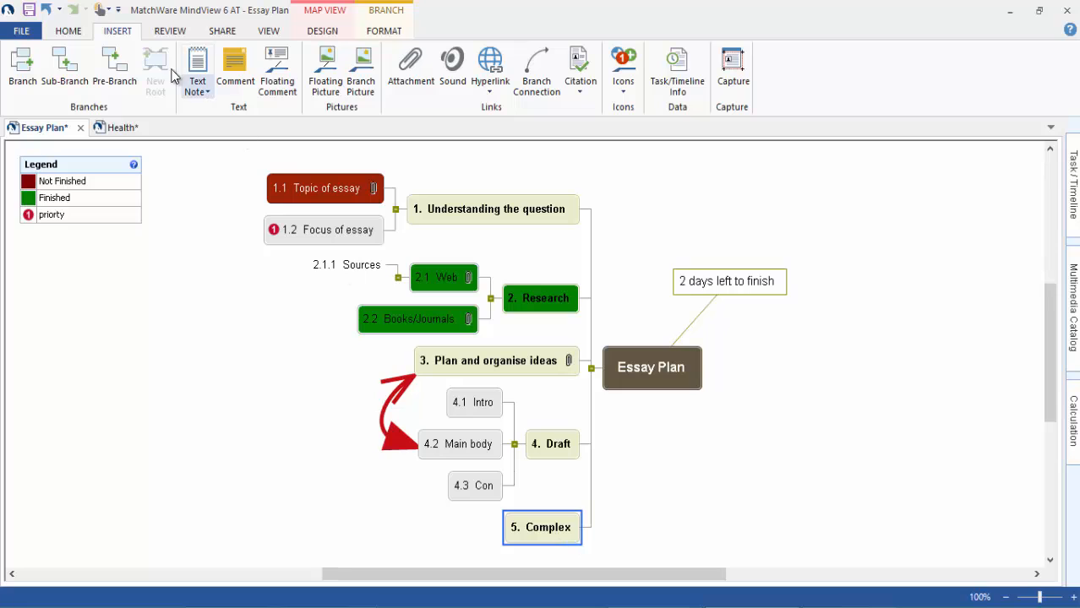
click(196, 85)
click(227, 127)
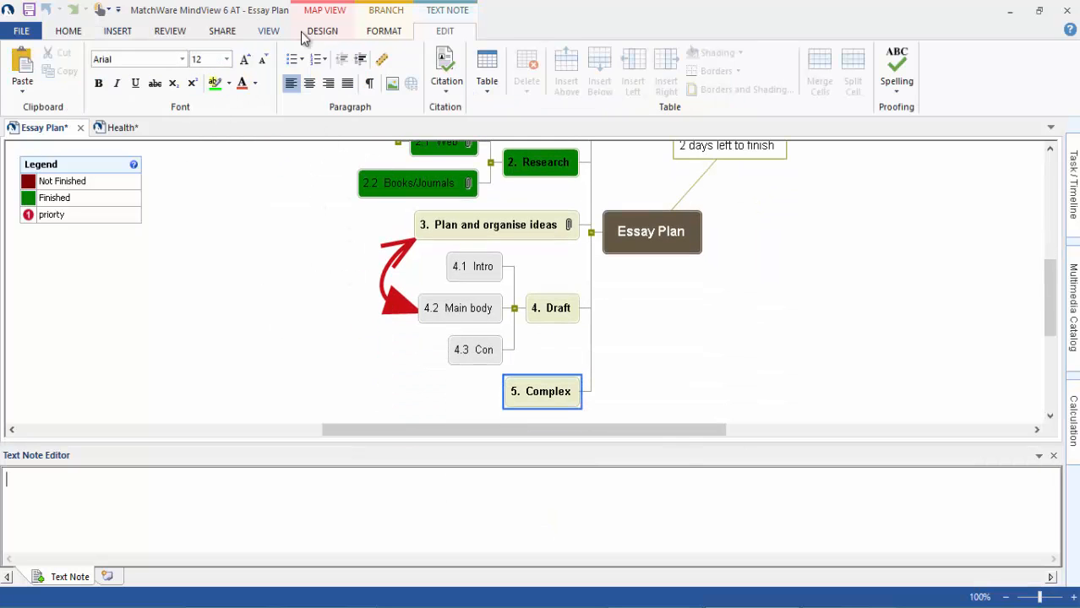
click(179, 32)
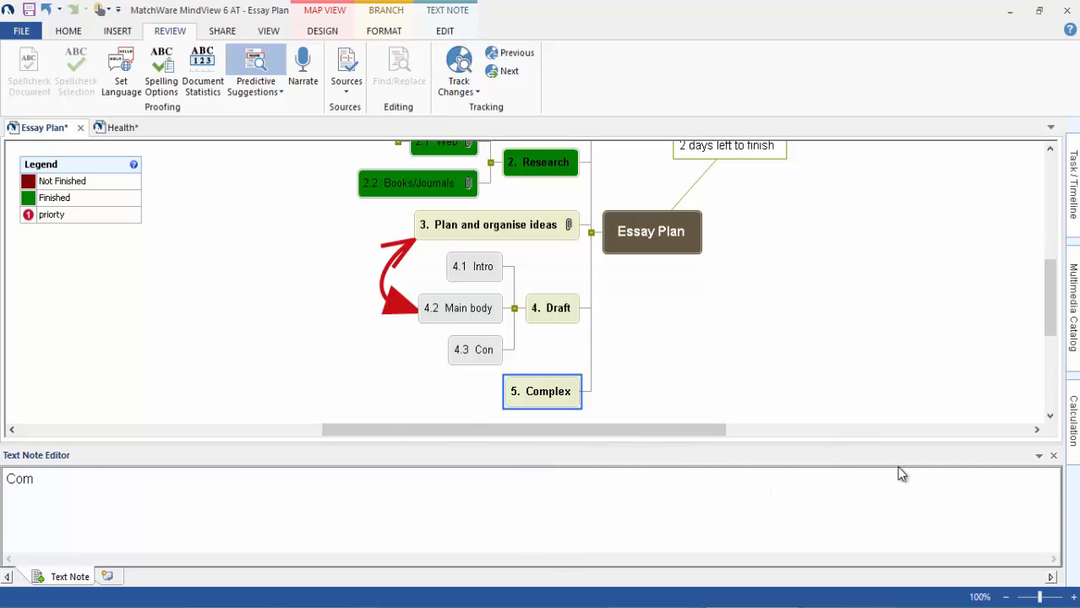
click(1053, 456)
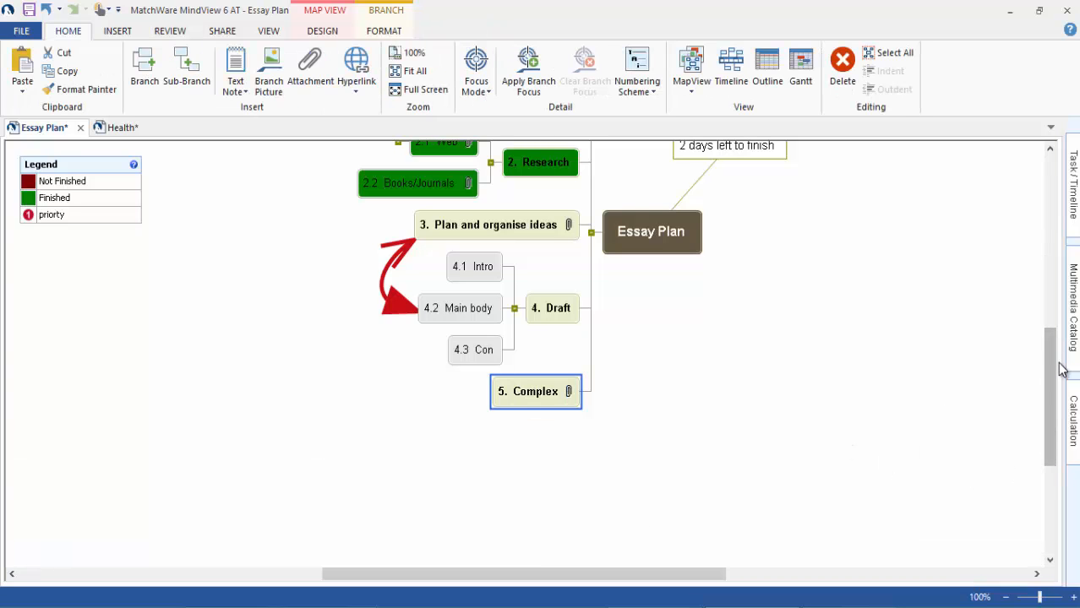
drag(1056, 366, 1051, 321)
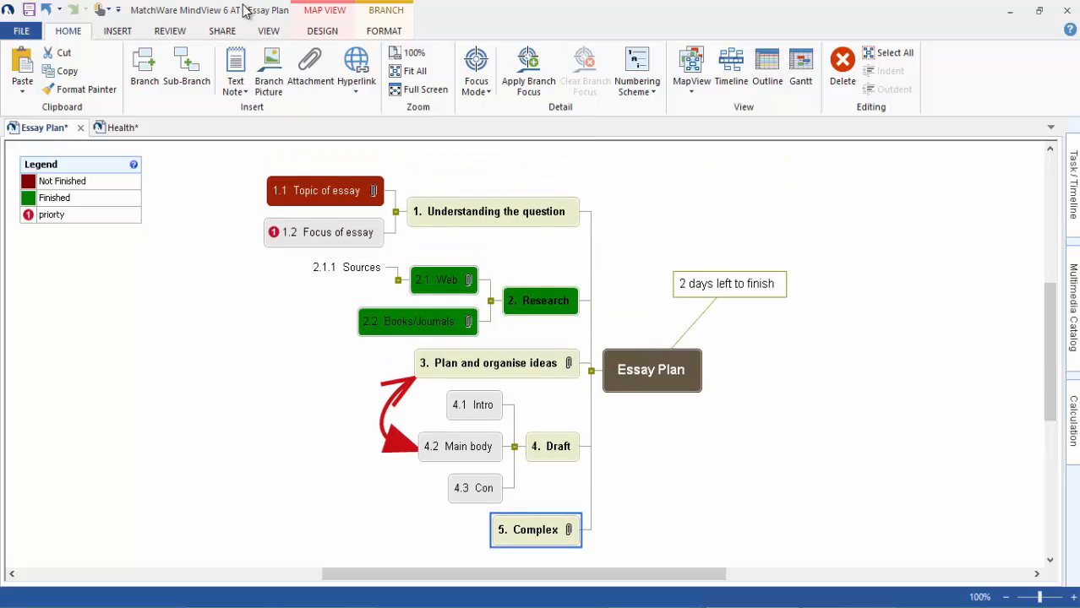
Step: Turn off predictive suggestions and select the Focus of essay branch
click(171, 31)
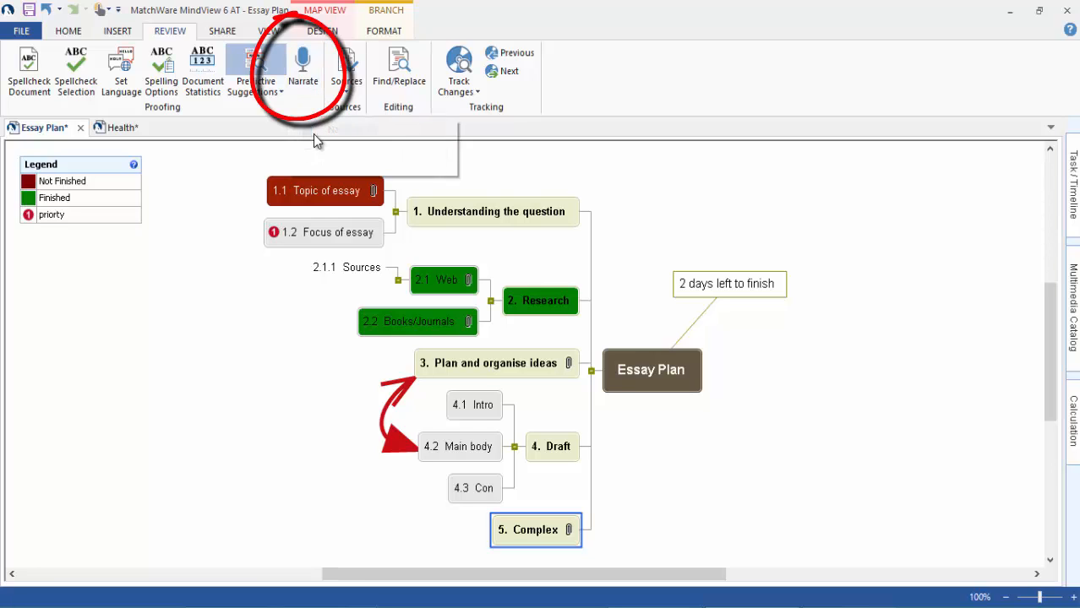
click(304, 78)
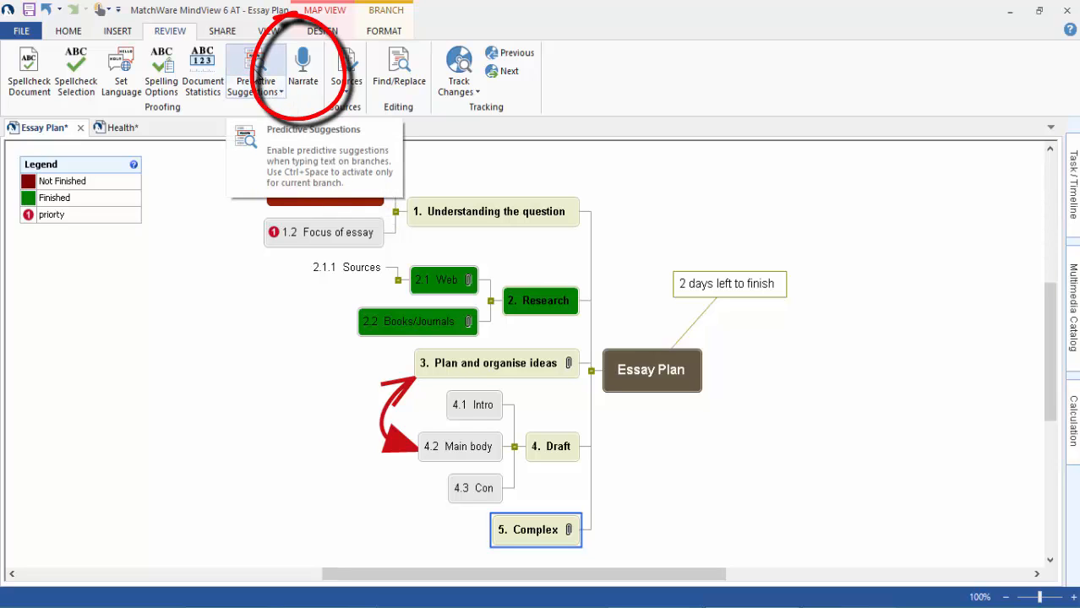
click(260, 76)
click(323, 241)
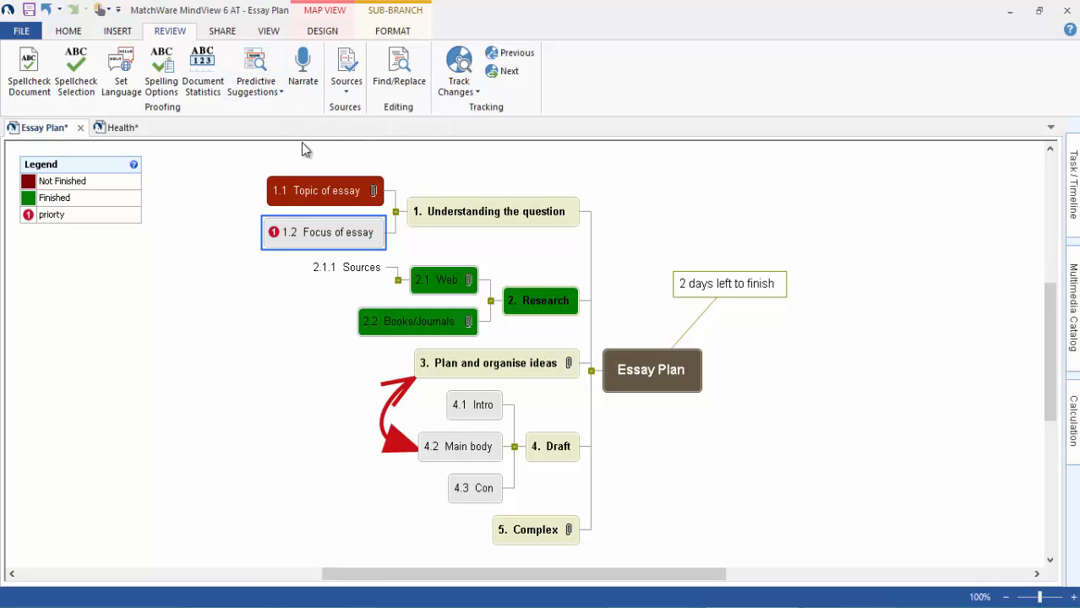
Step: Look over the source and Find & Replace options and the online sharing tools without changing anything
click(339, 93)
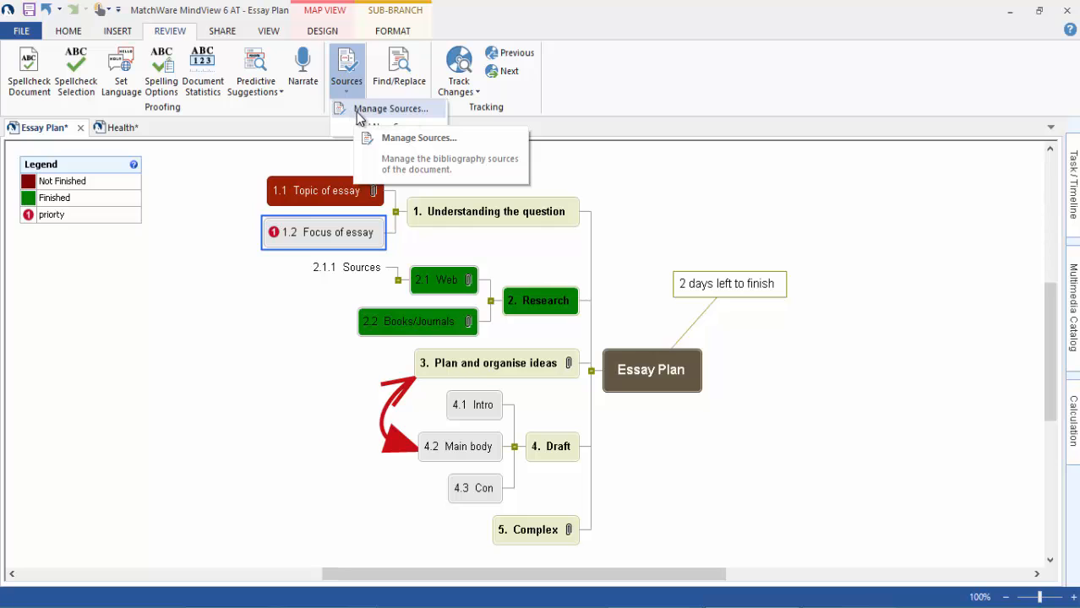
click(563, 111)
click(397, 76)
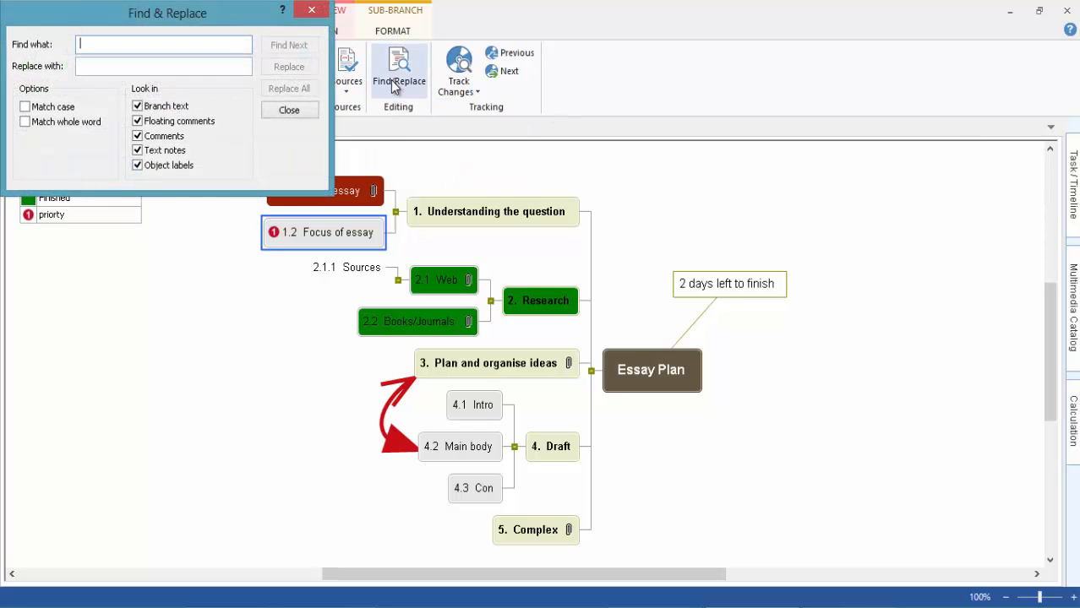
click(311, 13)
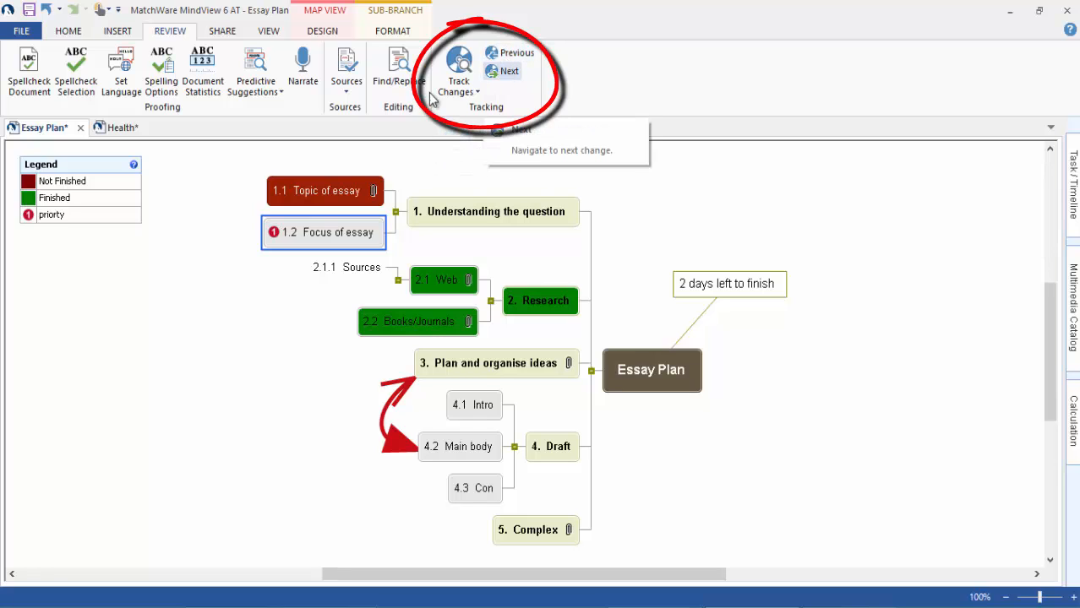
click(222, 30)
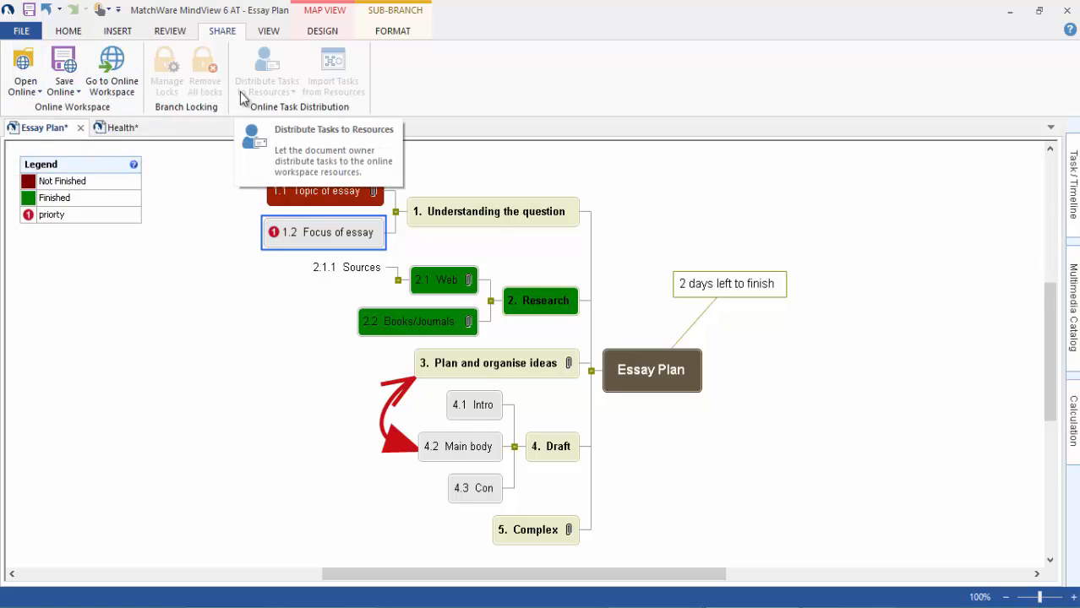
Step: Try the simple interface and switch back to the full interface with its view commands displayed
click(262, 32)
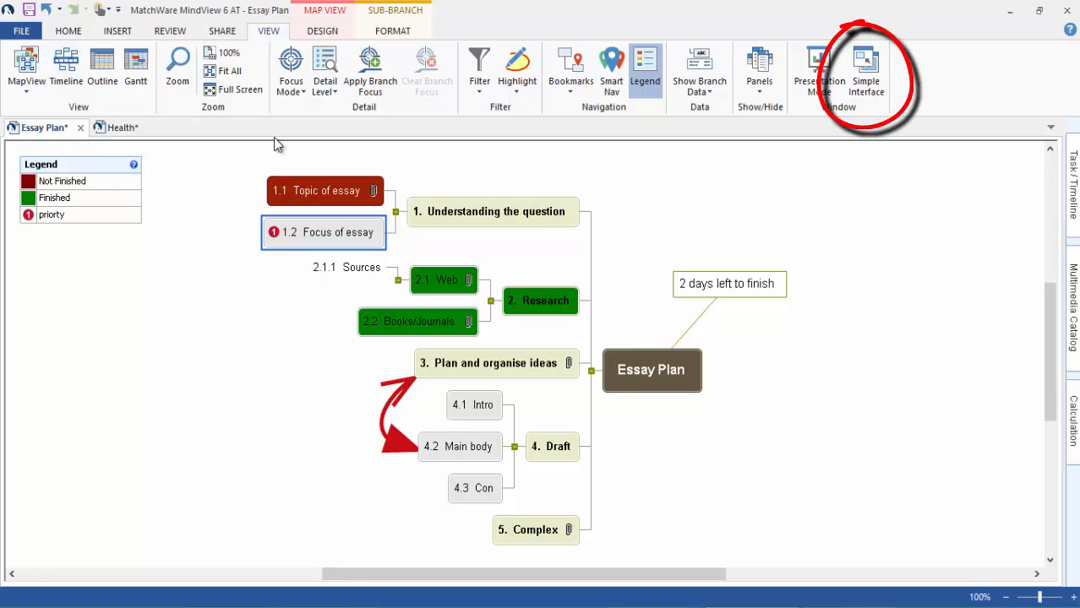
click(857, 88)
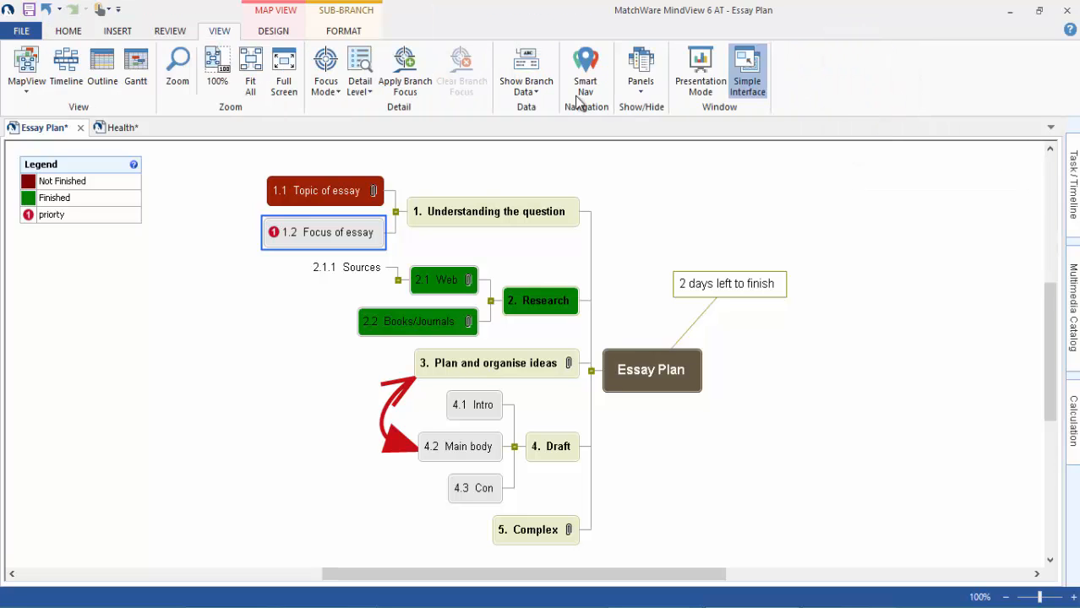
click(747, 72)
click(269, 30)
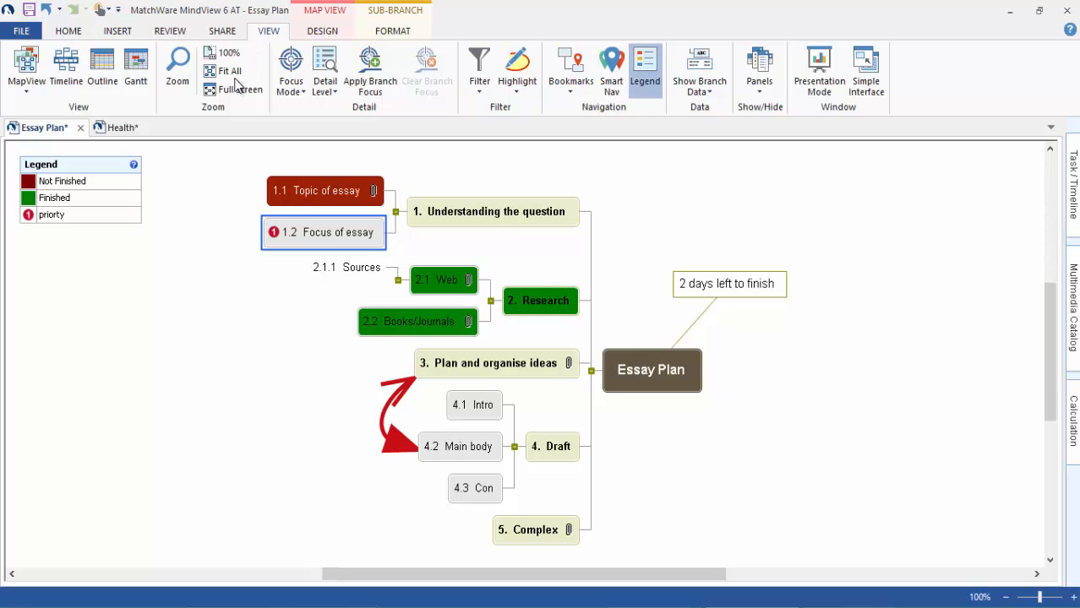
Step: Switch the essay plan to the Mind Map layout, look at it in Outline view, and return to the Mind Map layout
click(30, 84)
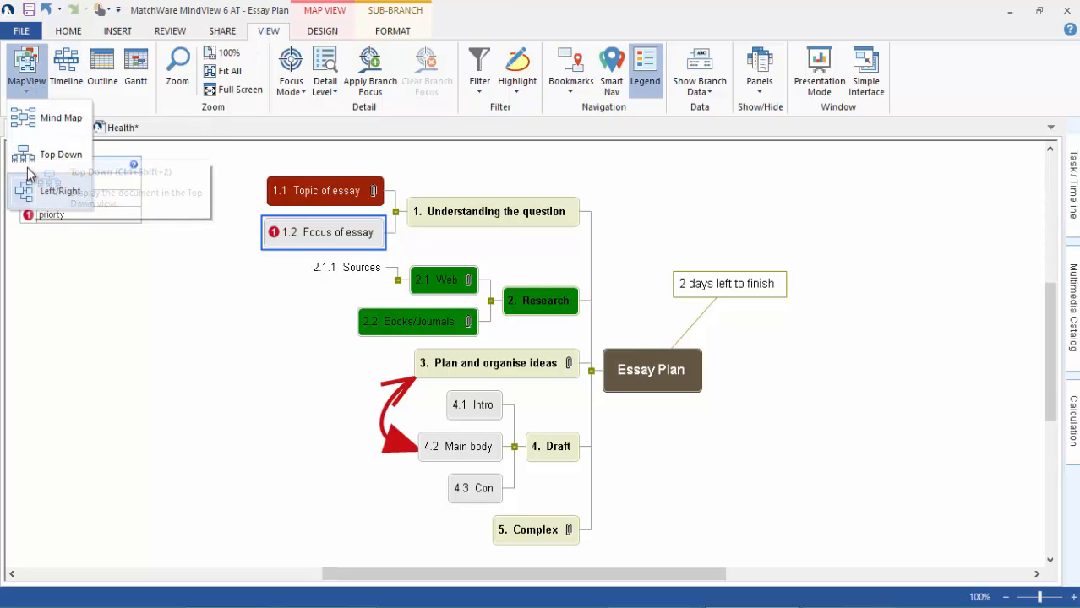
click(39, 127)
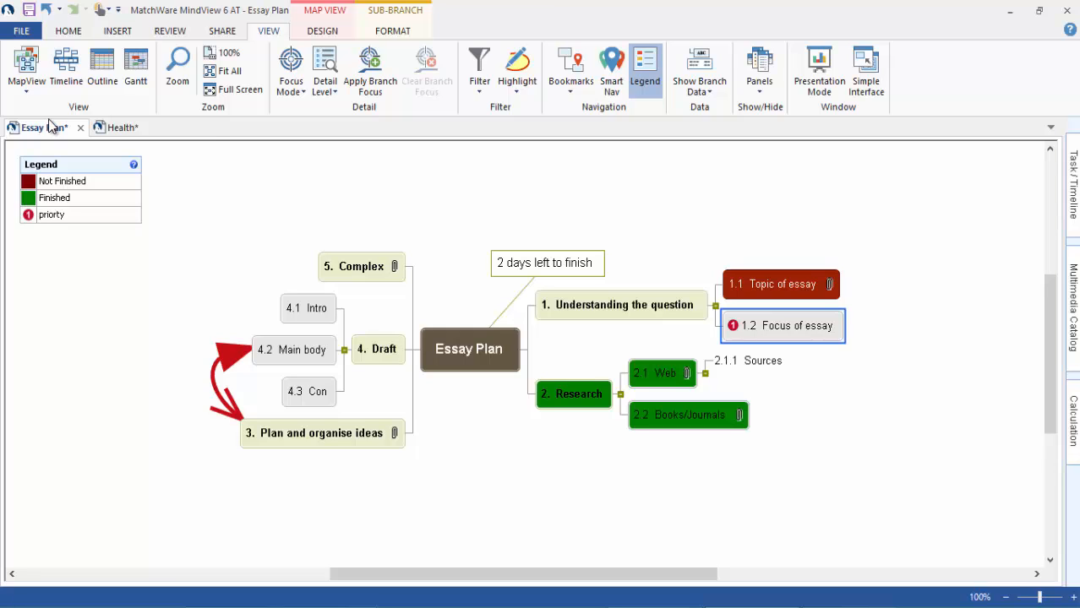
click(103, 67)
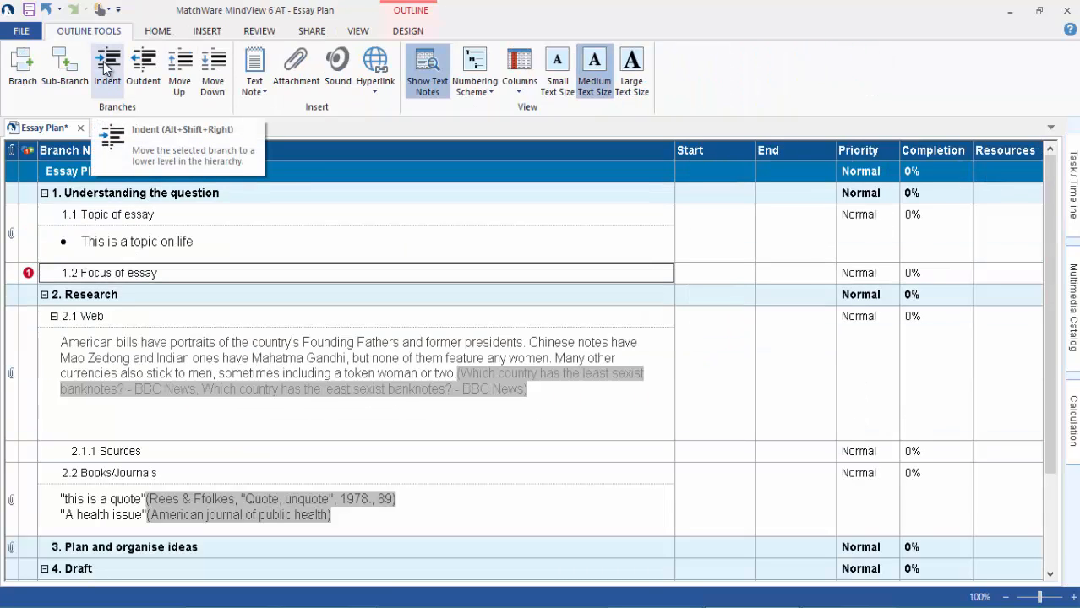
click(359, 30)
click(28, 81)
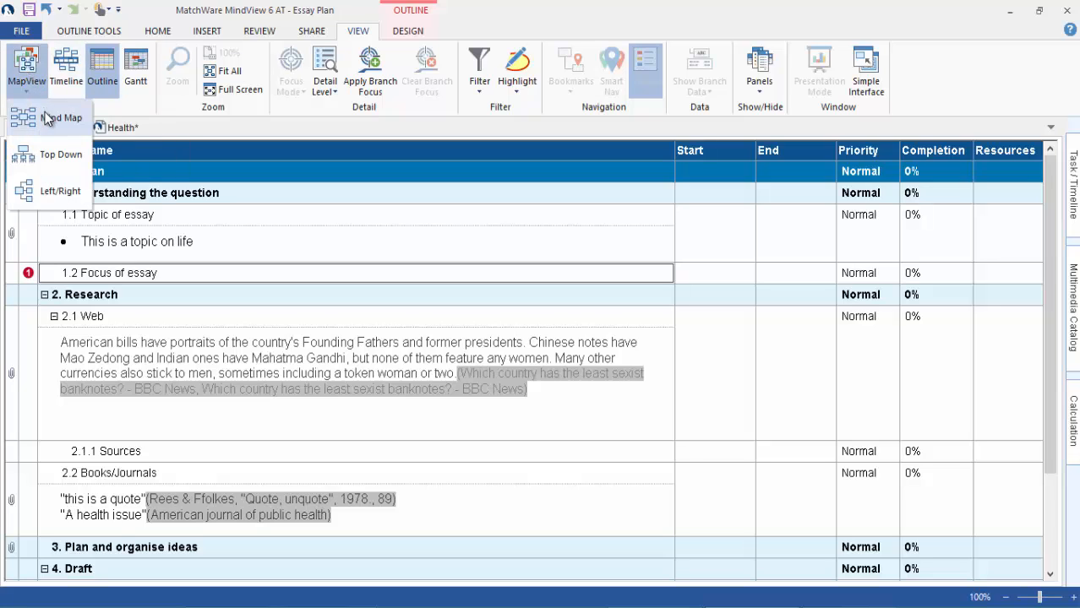
click(47, 115)
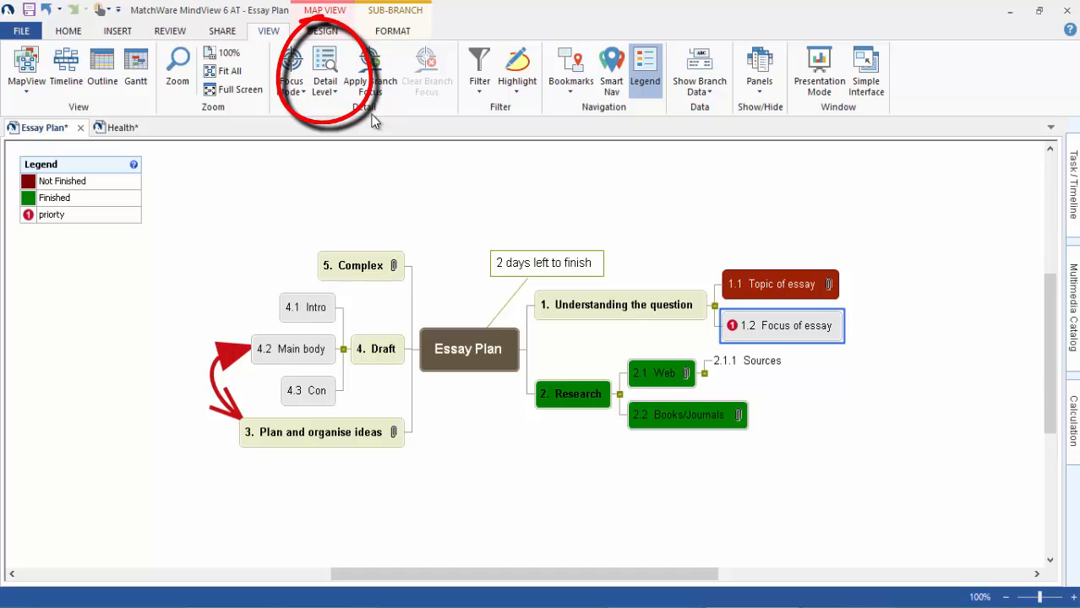
Step: Collapse the essay plan map to Detail Level 1 and expand it again to Detail Level 3
click(324, 71)
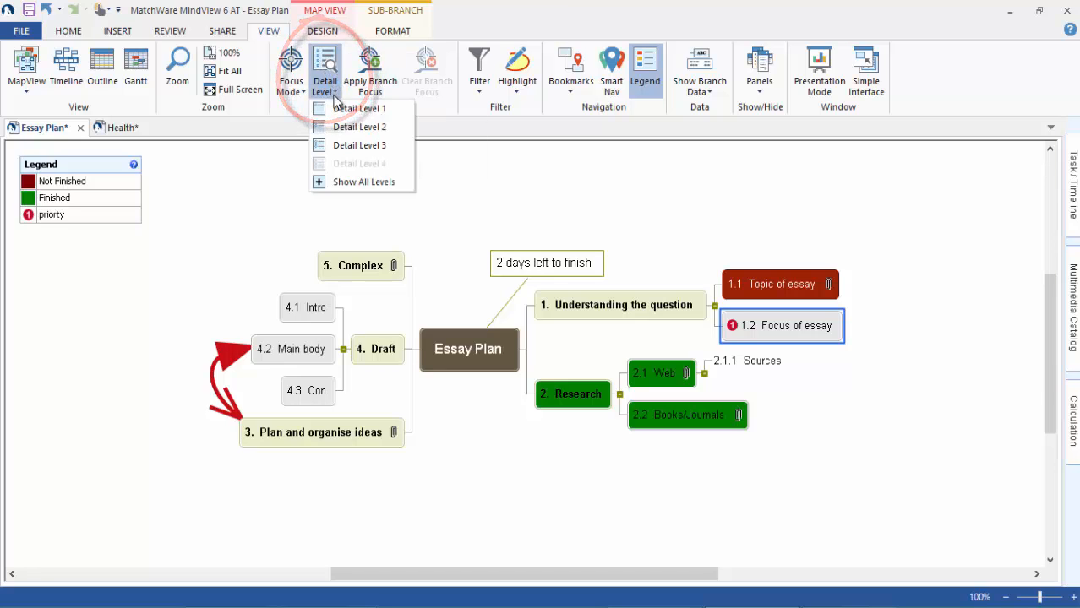
click(323, 65)
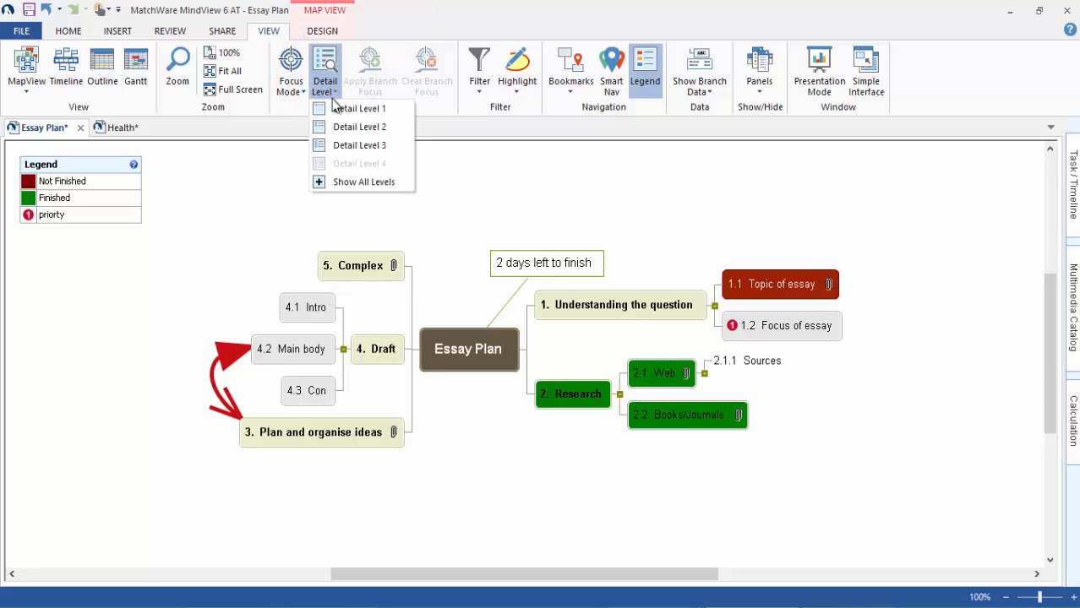
click(338, 108)
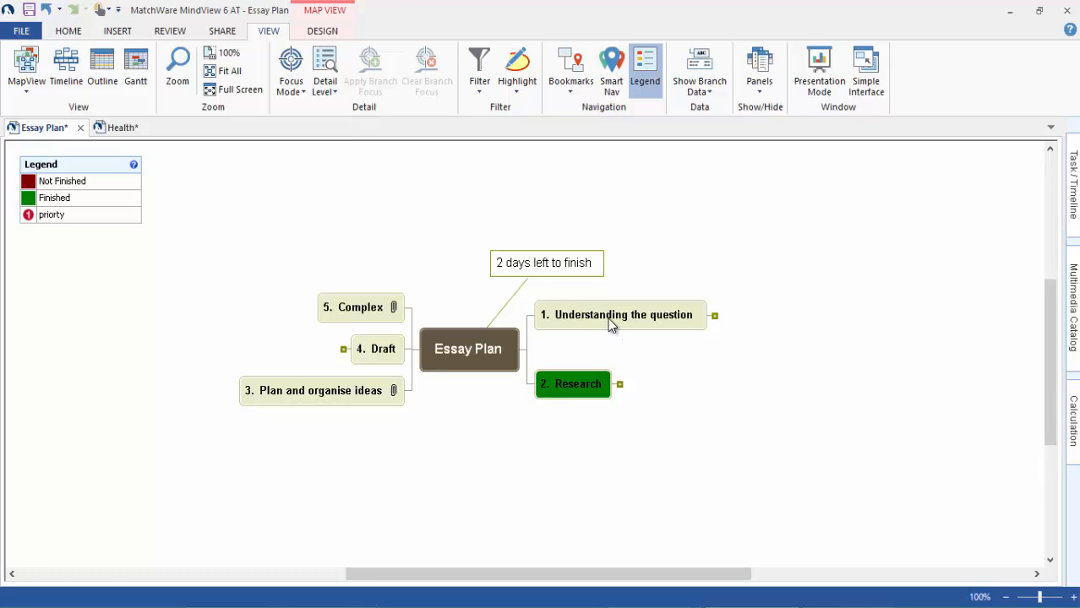
click(326, 70)
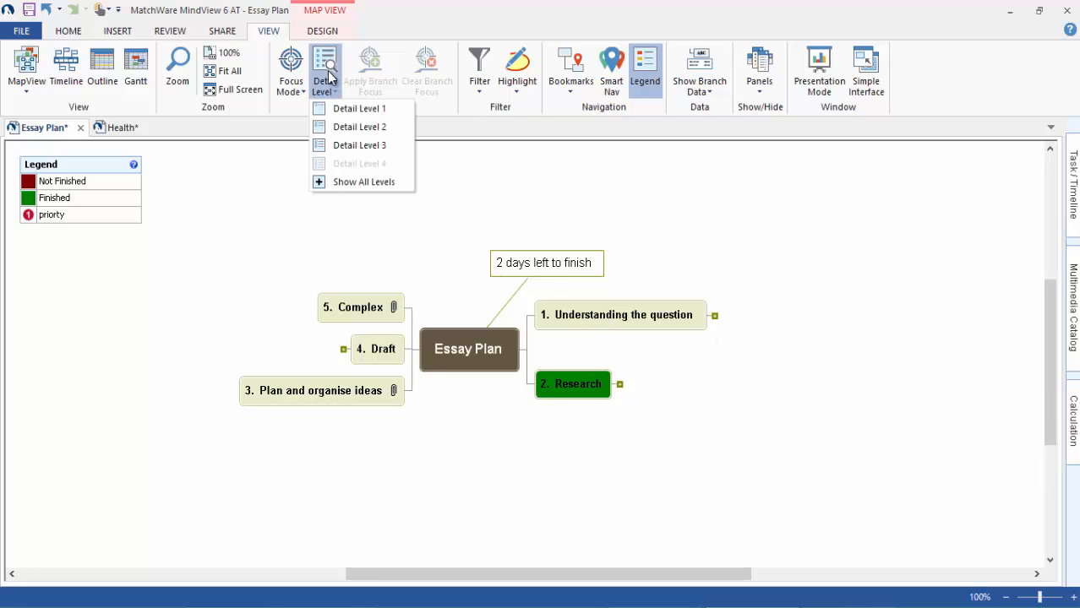
click(350, 146)
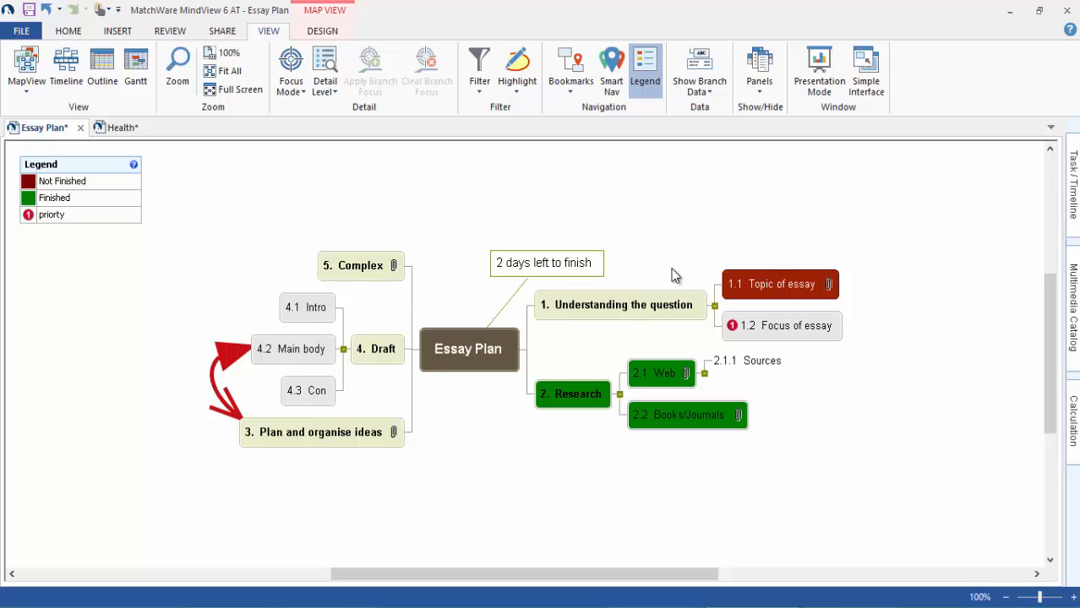
Step: Apply branch focus to the Essay Plan root, clear the focus, and zoom the map out to 92%
click(464, 352)
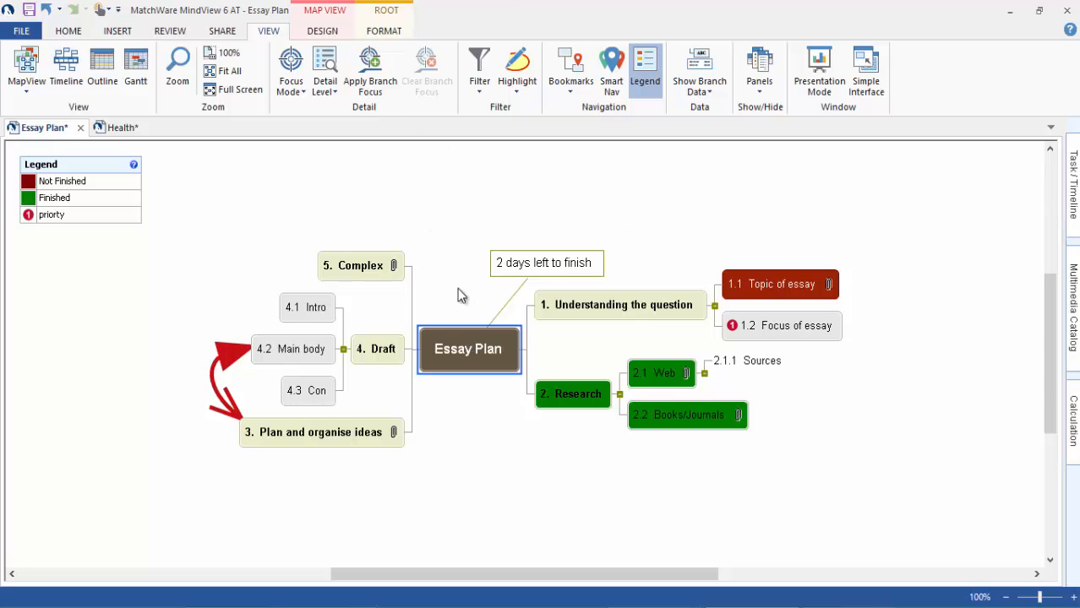
click(381, 94)
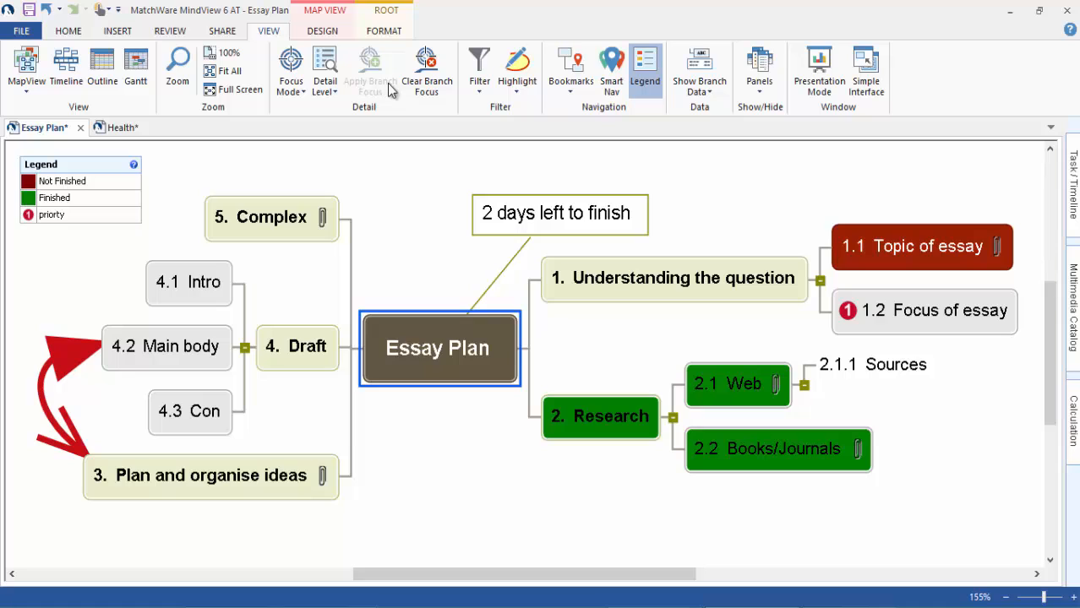
click(412, 85)
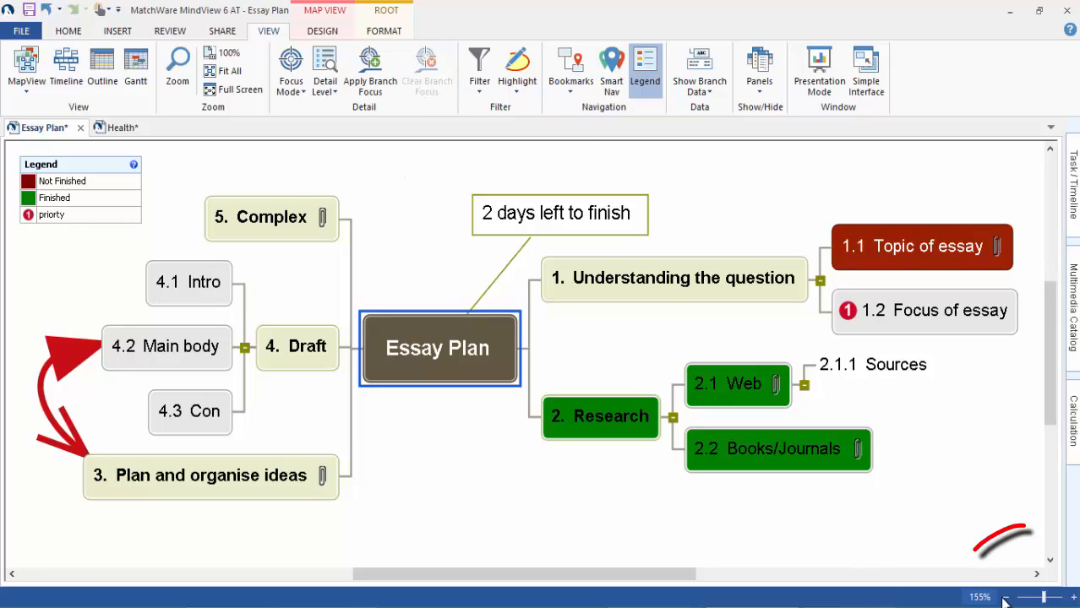
click(1040, 597)
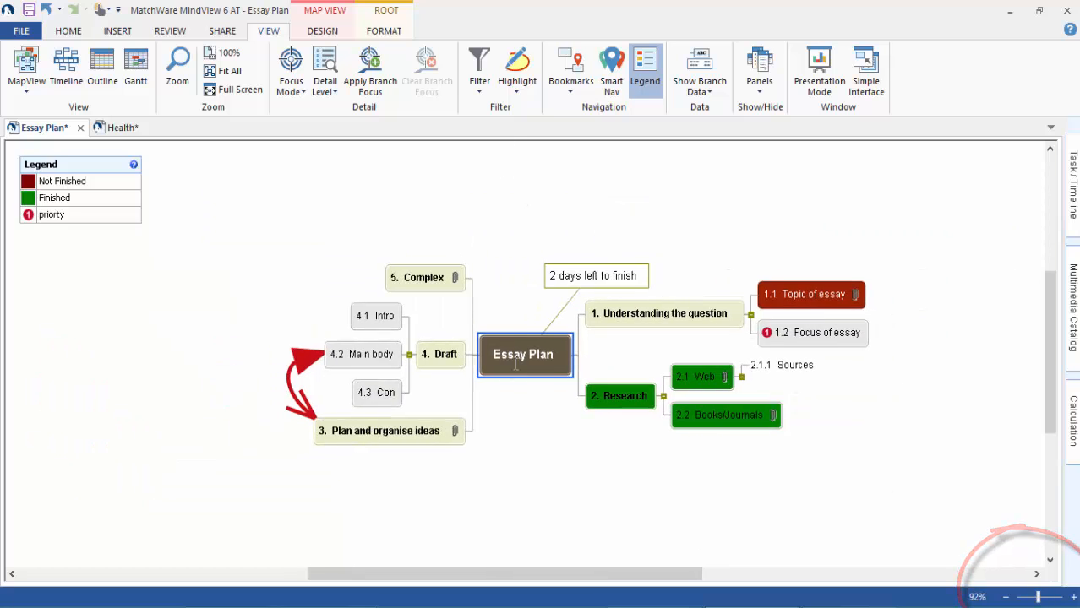
Step: Filter the map by the Not Finished legend item, followed by the Finished legend item
click(480, 86)
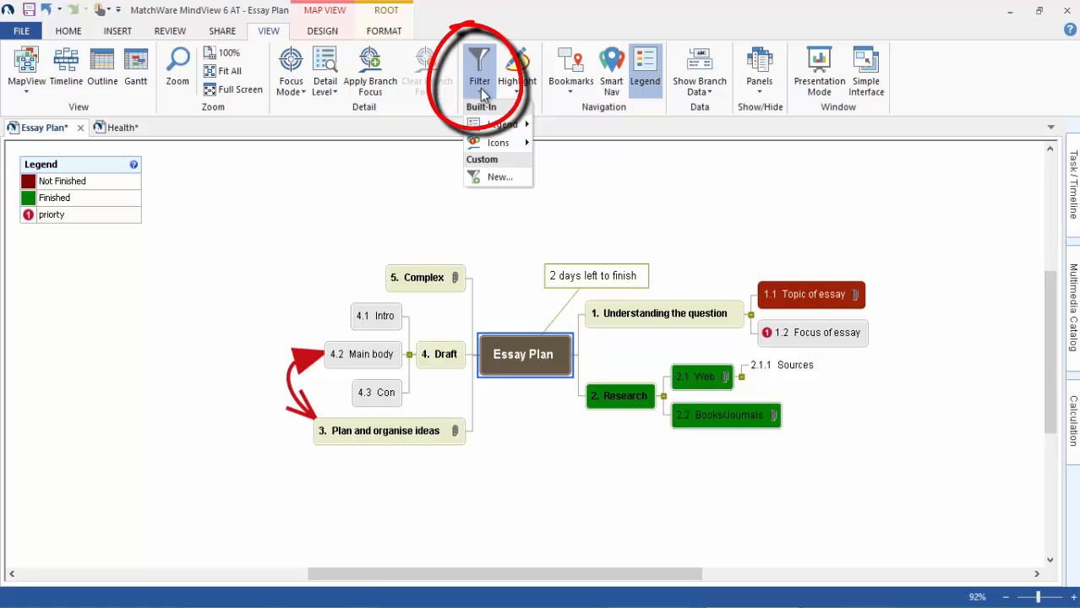
mouse_move(513, 130)
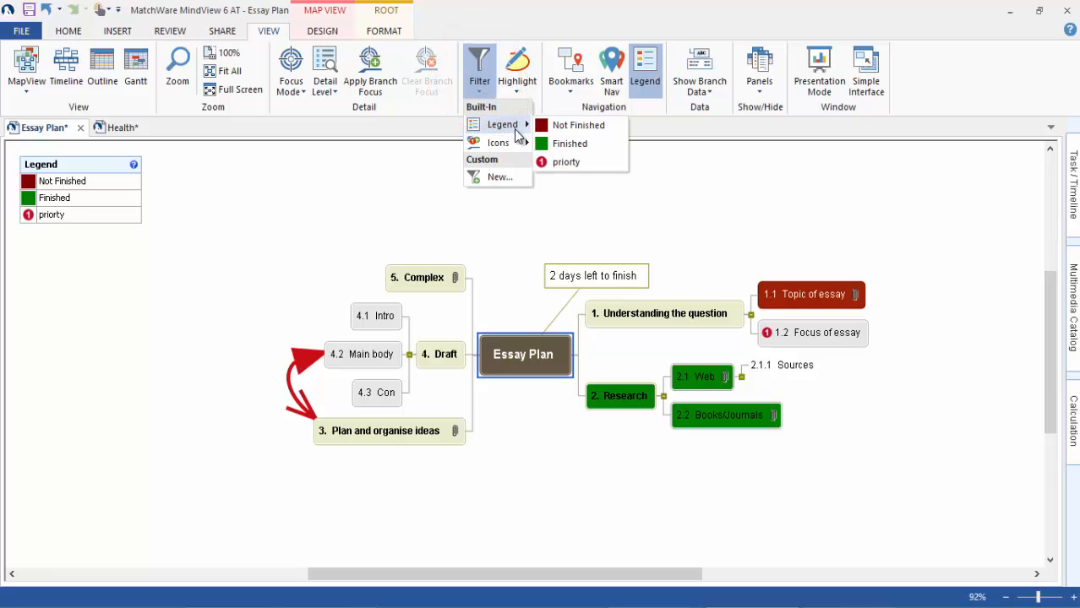
click(564, 127)
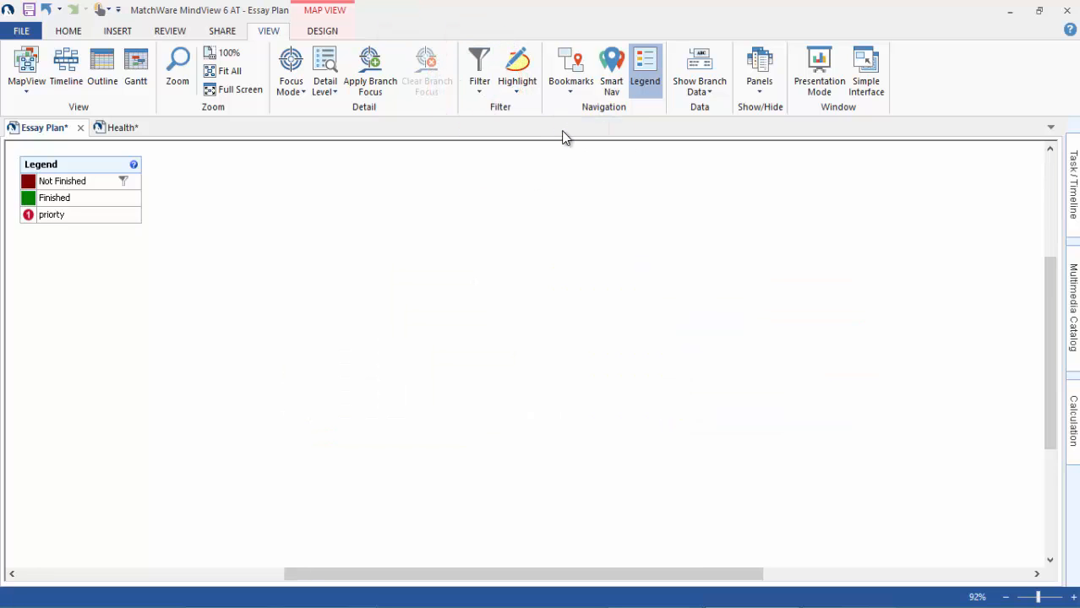
click(488, 95)
mouse_move(497, 125)
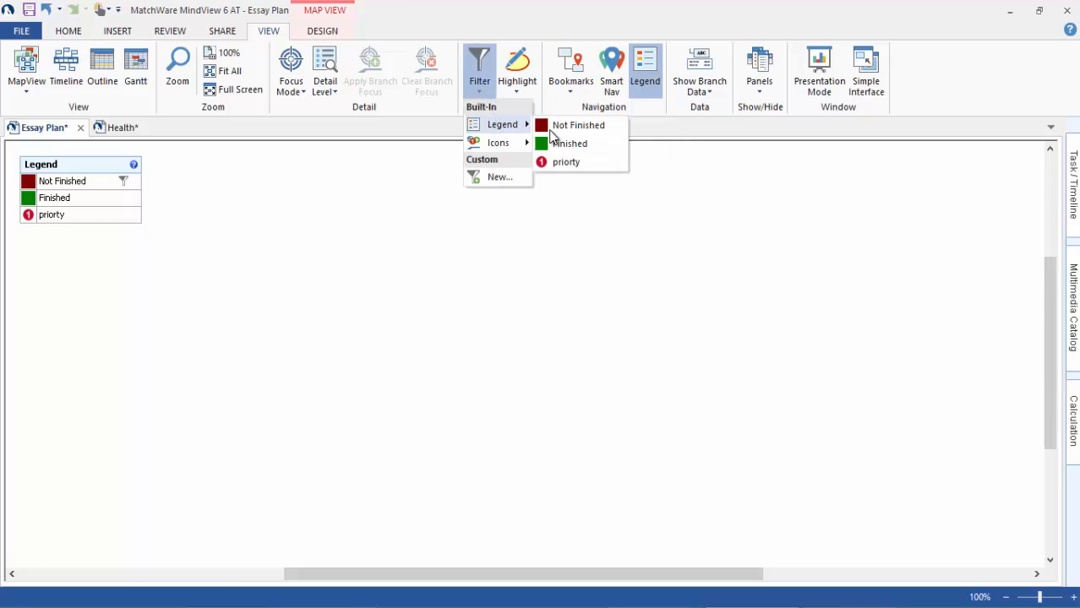
click(553, 143)
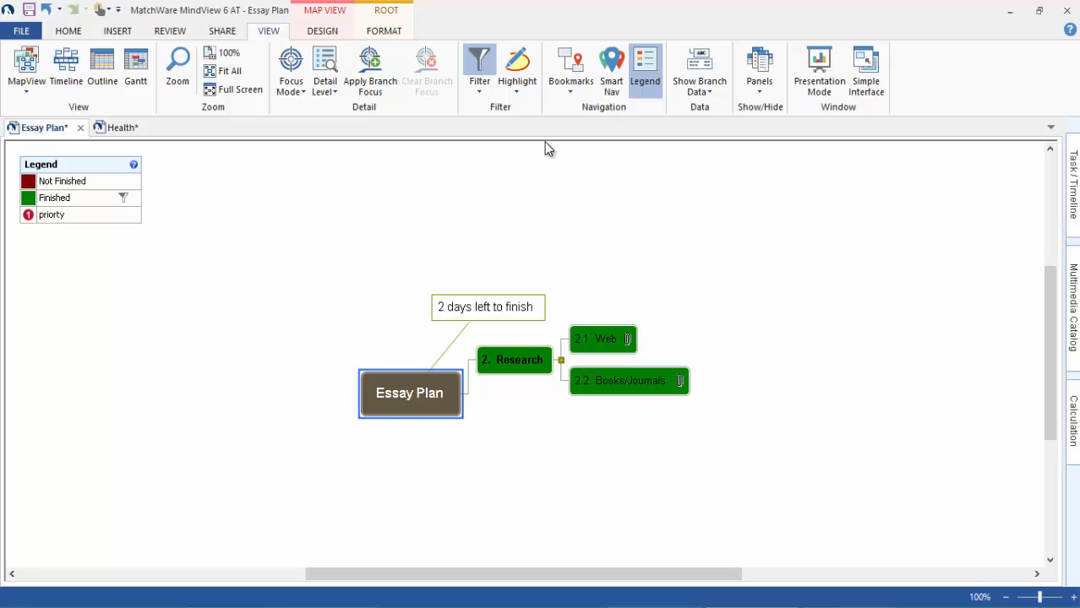
Step: Filter the map by the Priority 1 icon and remove the filter to restore the full map
click(481, 92)
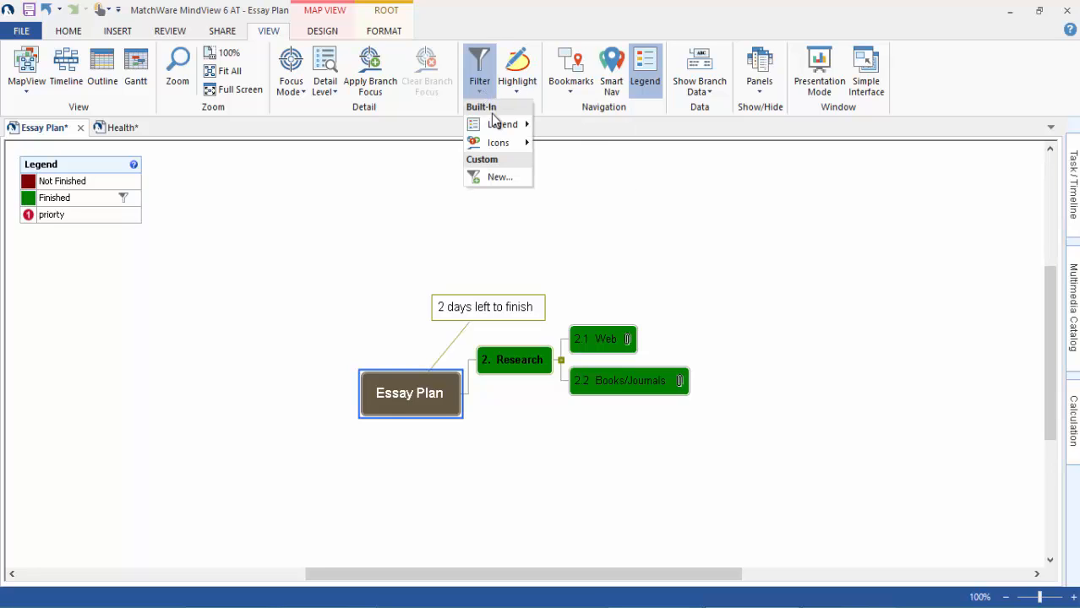
mouse_move(507, 147)
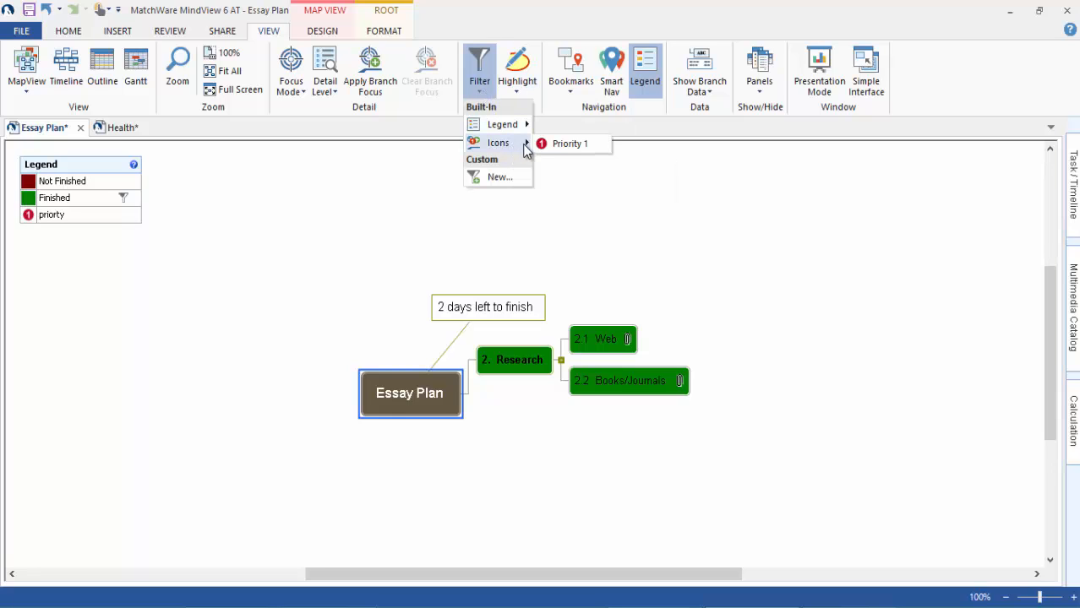
click(545, 144)
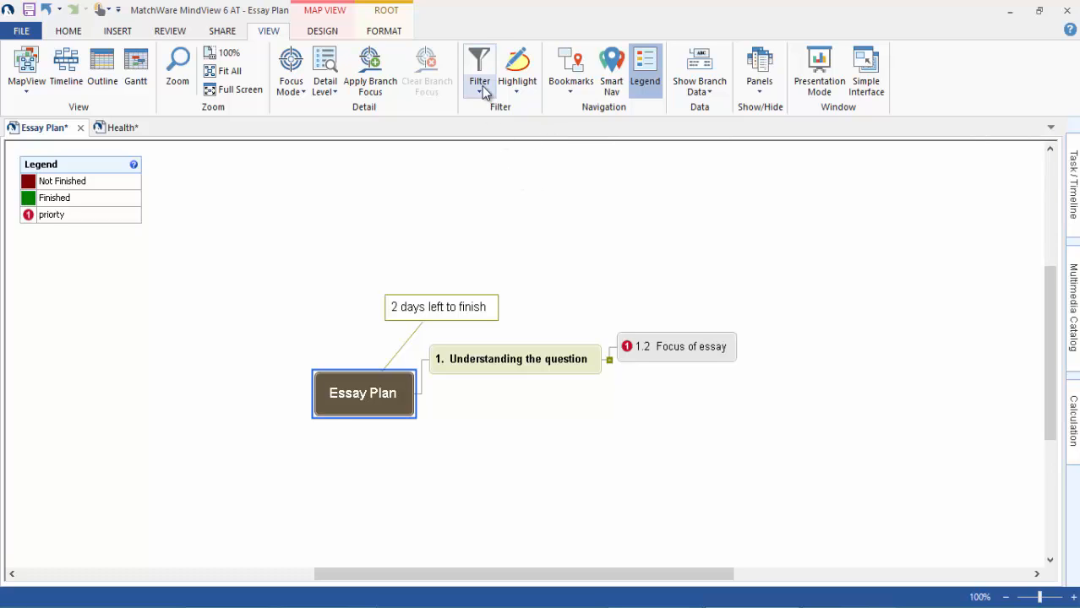
click(488, 93)
click(536, 114)
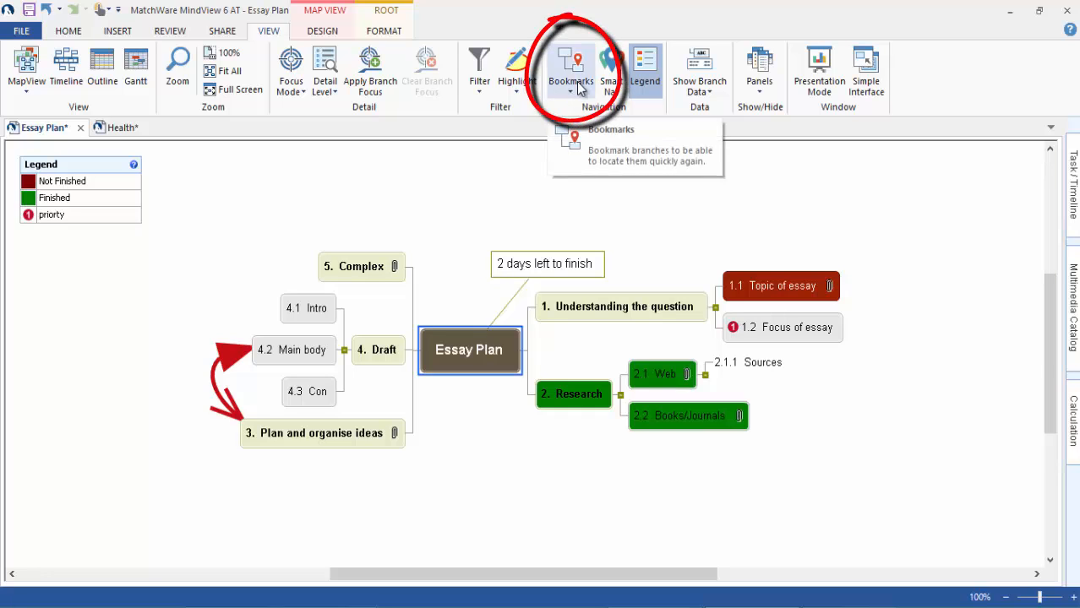
Step: Add bookmarks to the Books/Journals branch and the Complex branch
click(656, 420)
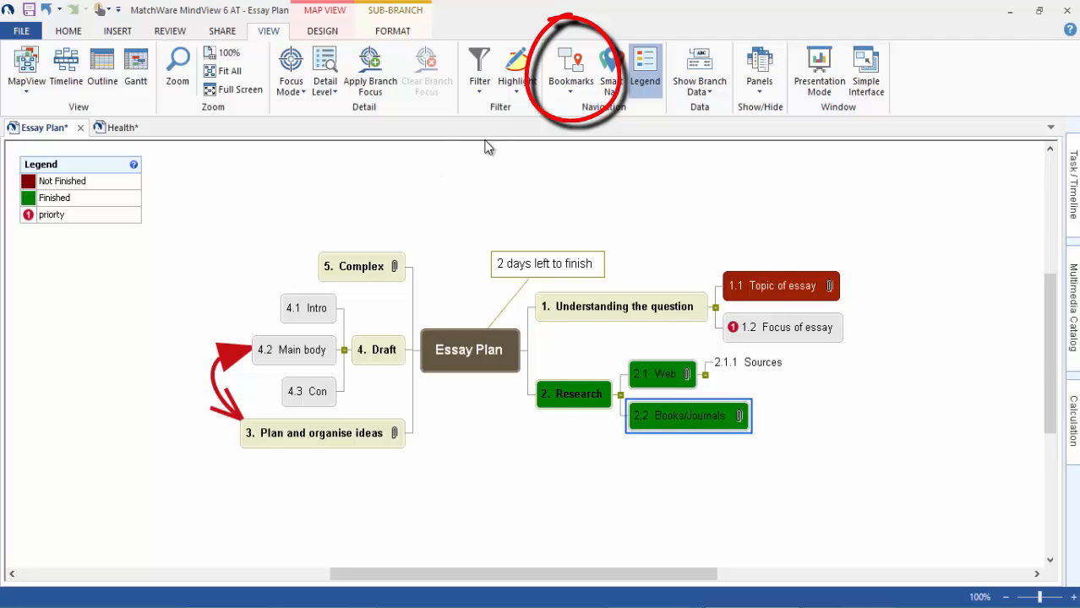
click(565, 91)
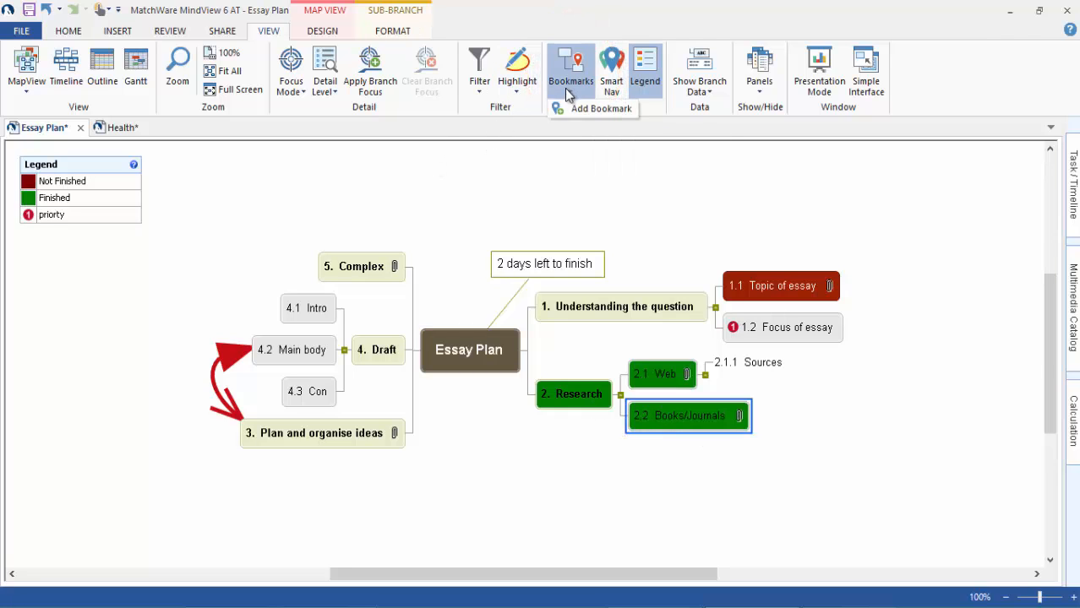
click(568, 108)
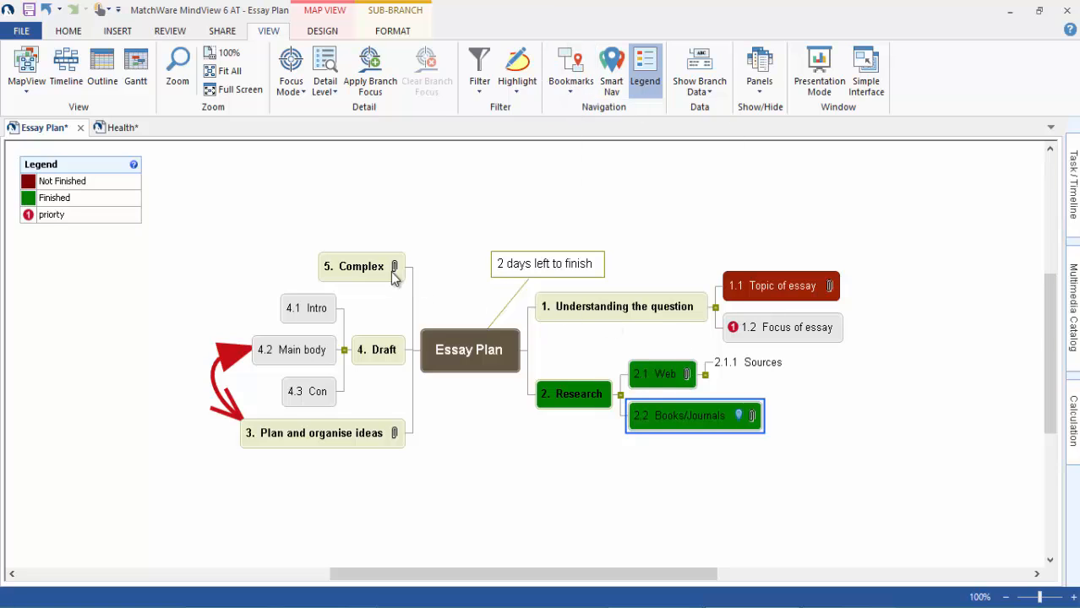
click(363, 271)
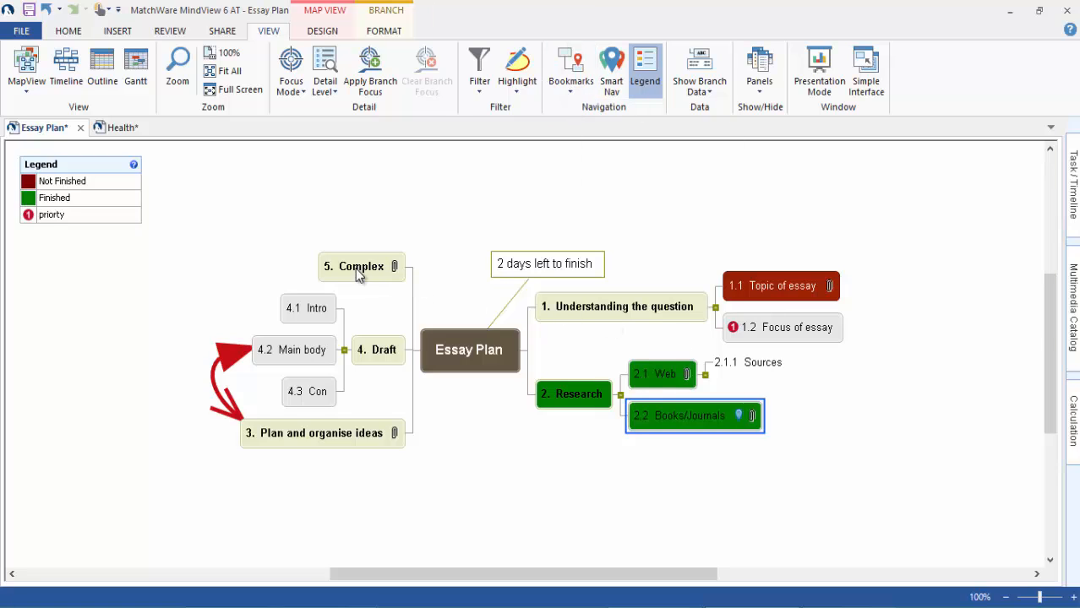
click(572, 93)
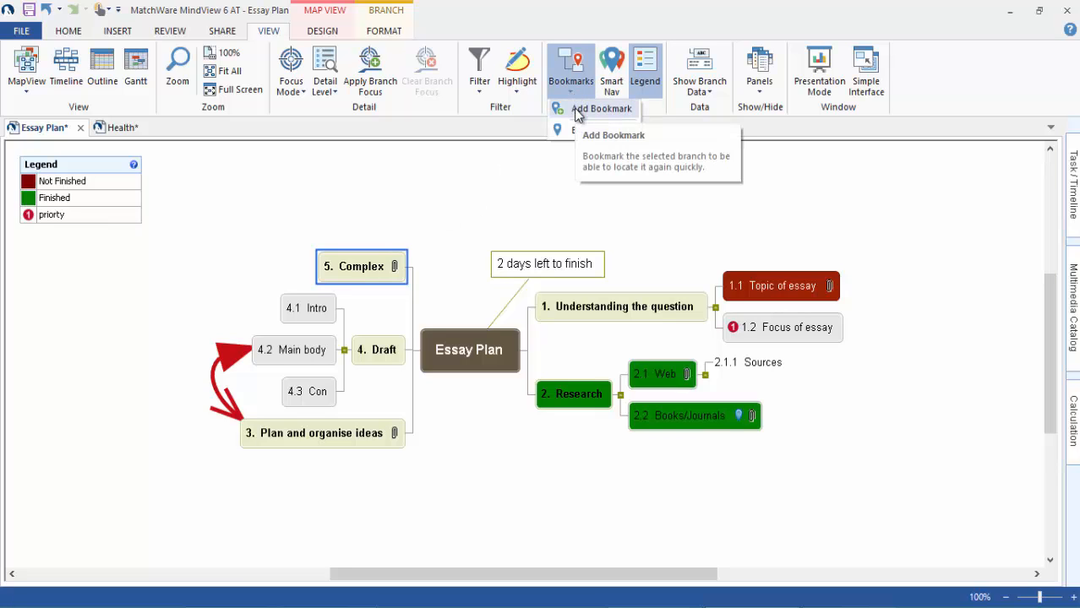
click(575, 109)
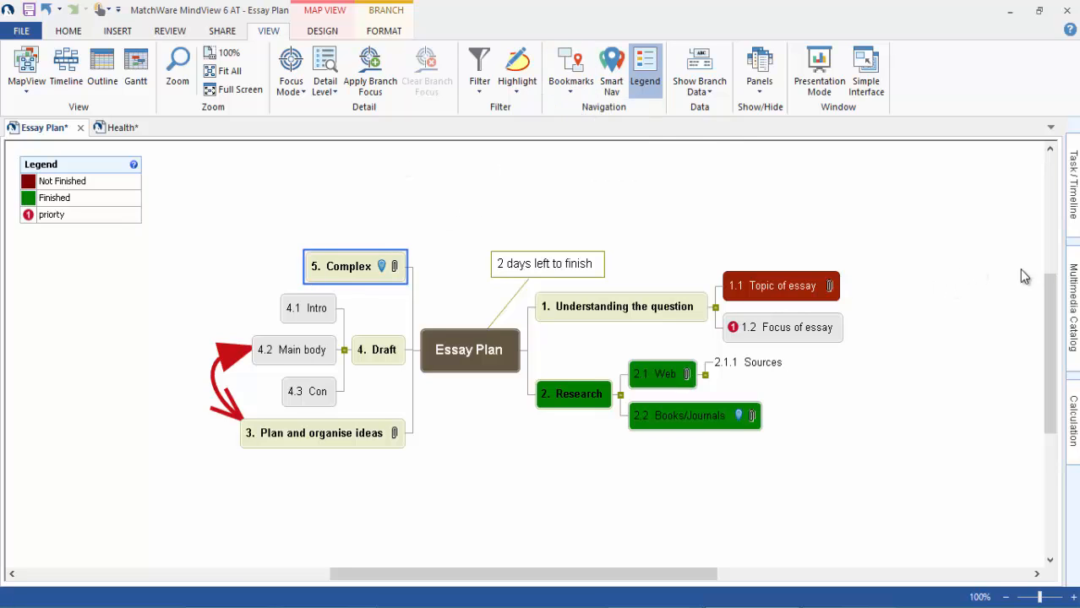
Step: Go to the Complex bookmark and remove the bookmarks from the Complex and Books/Journals branches
click(572, 93)
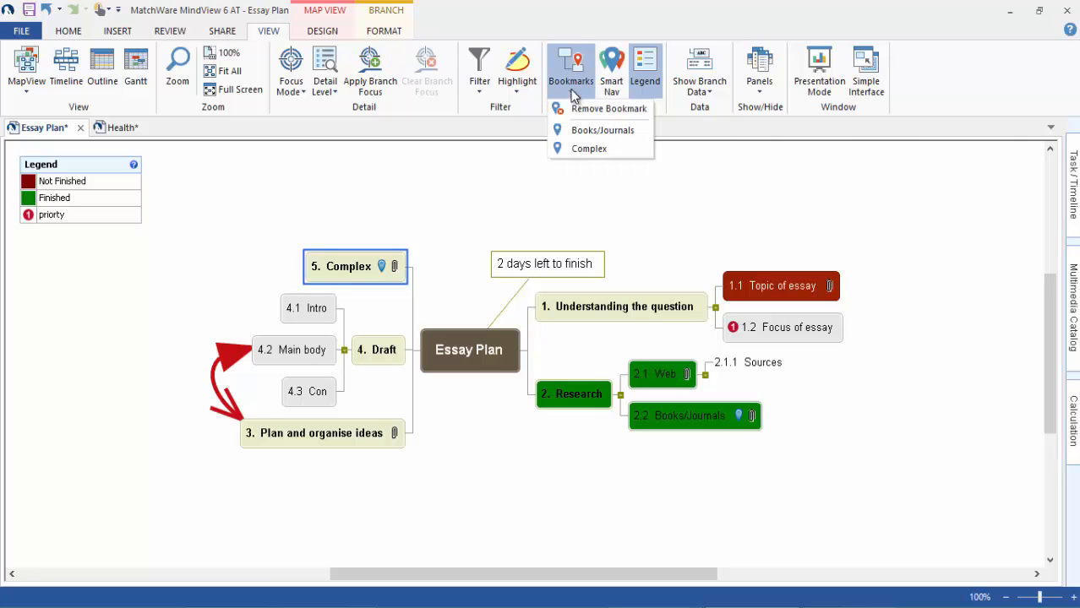
click(583, 148)
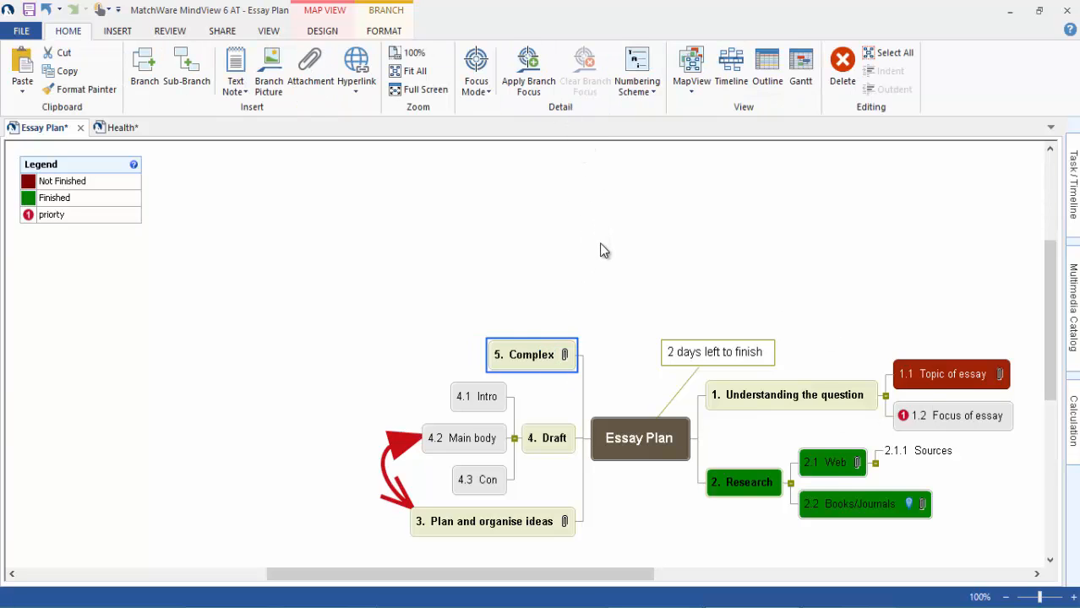
click(872, 511)
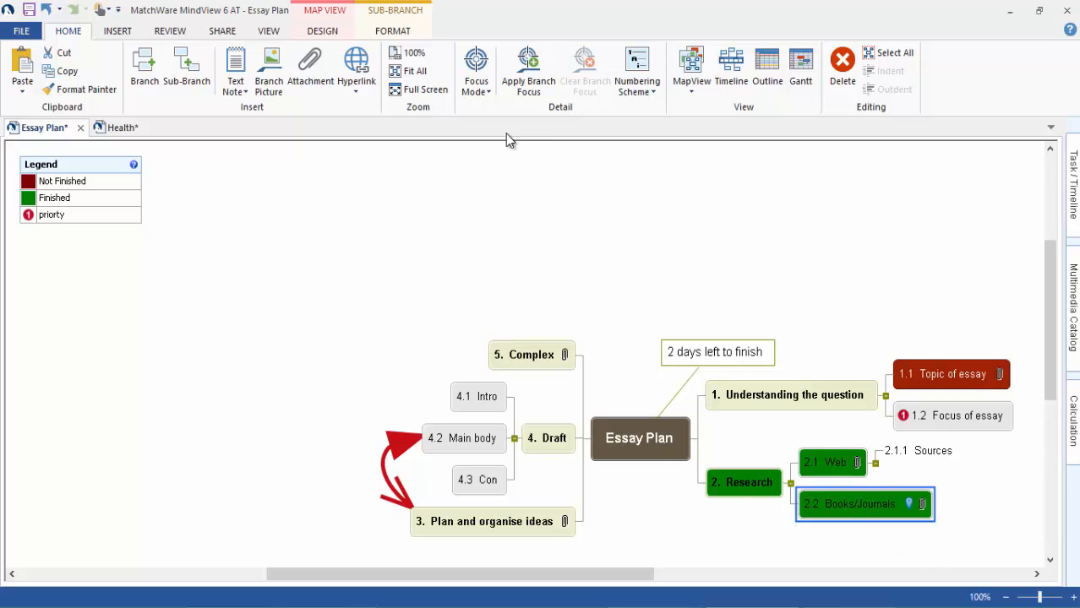
click(269, 34)
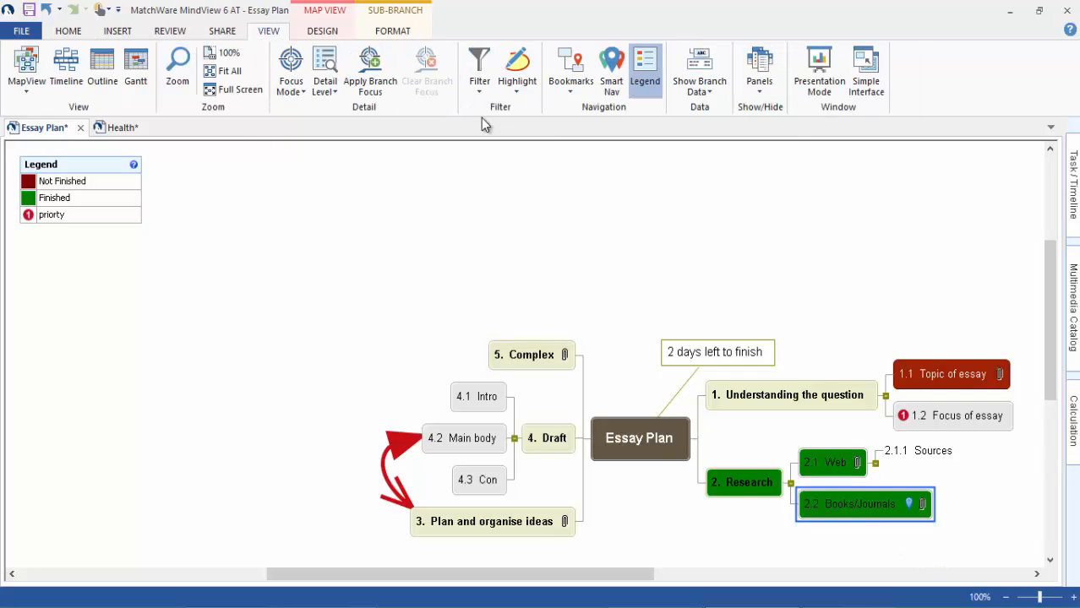
click(572, 88)
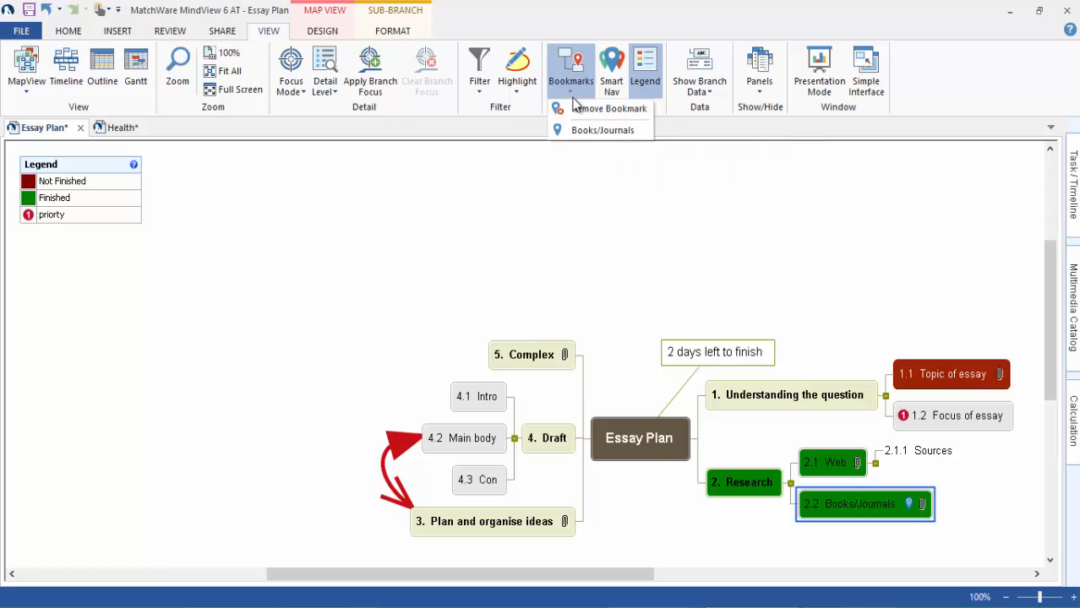
click(581, 110)
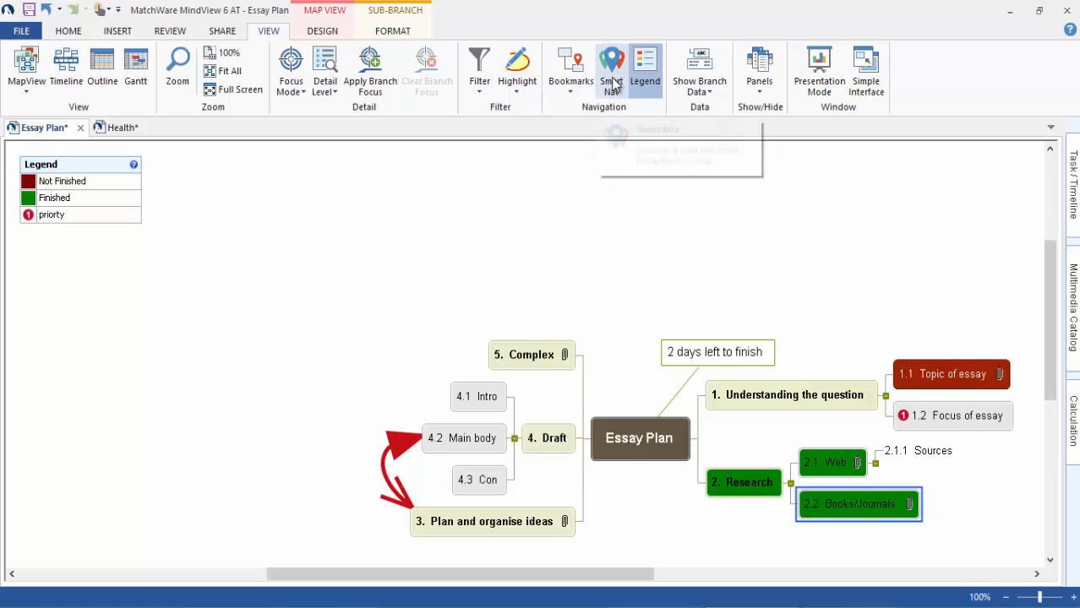
Step: Show and close the Smart Nav toolbar, and hide the map's legend
click(615, 69)
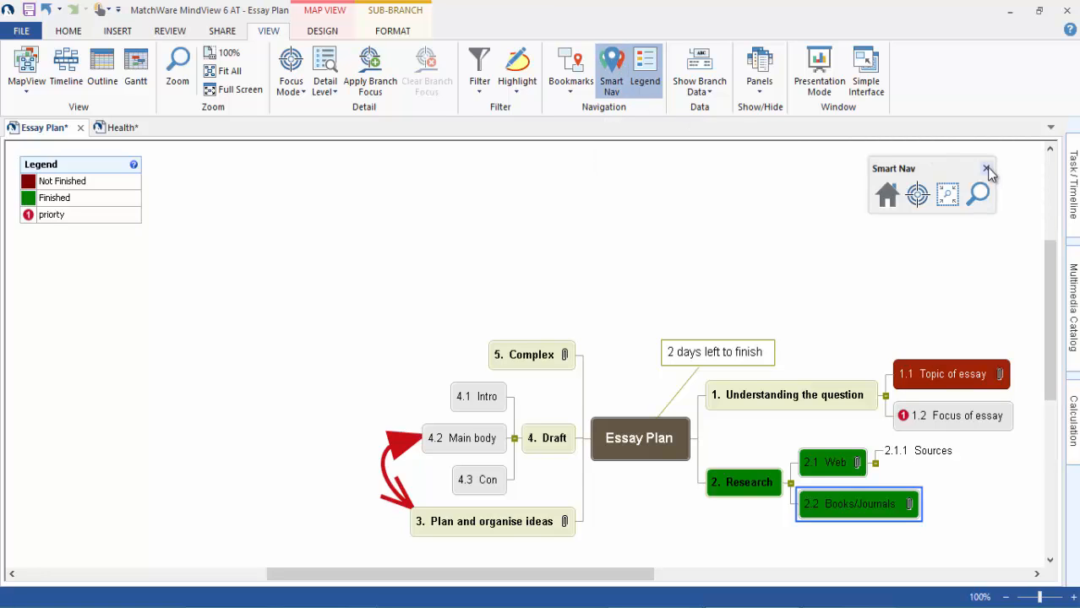
click(985, 168)
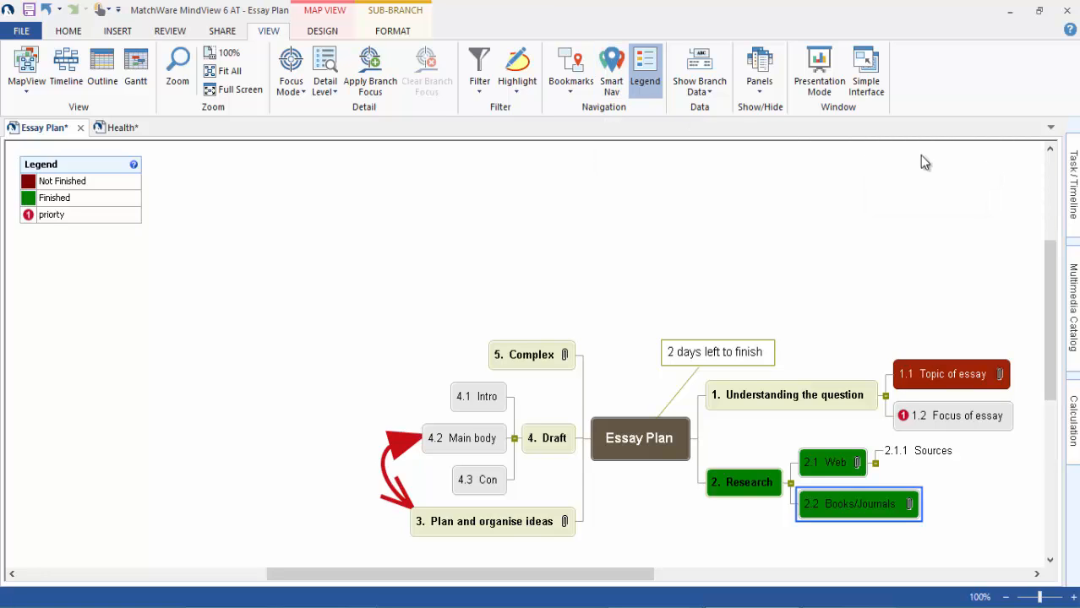
click(646, 78)
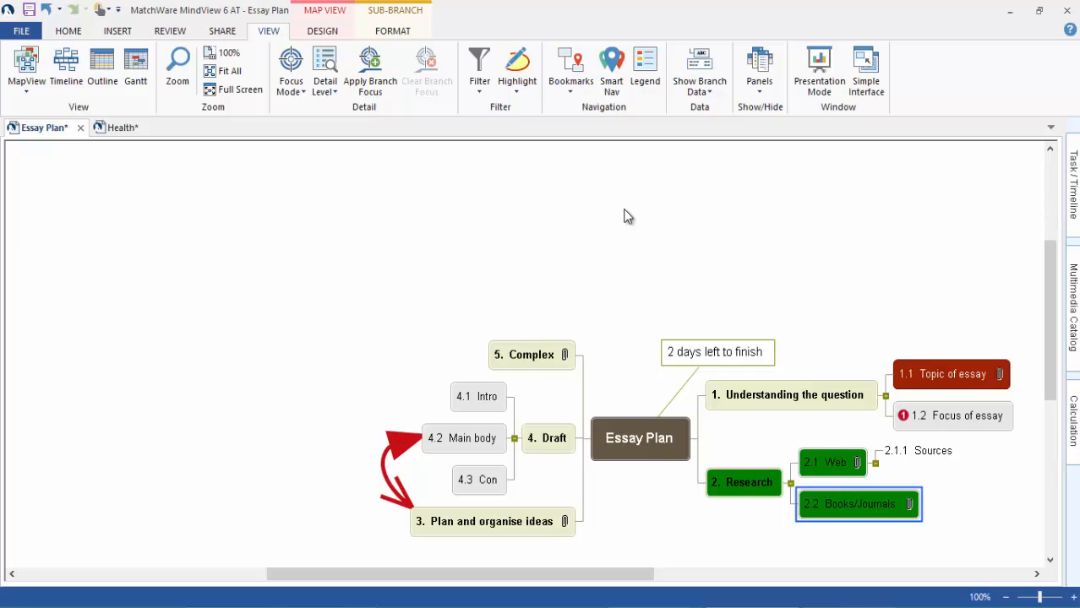
click(647, 74)
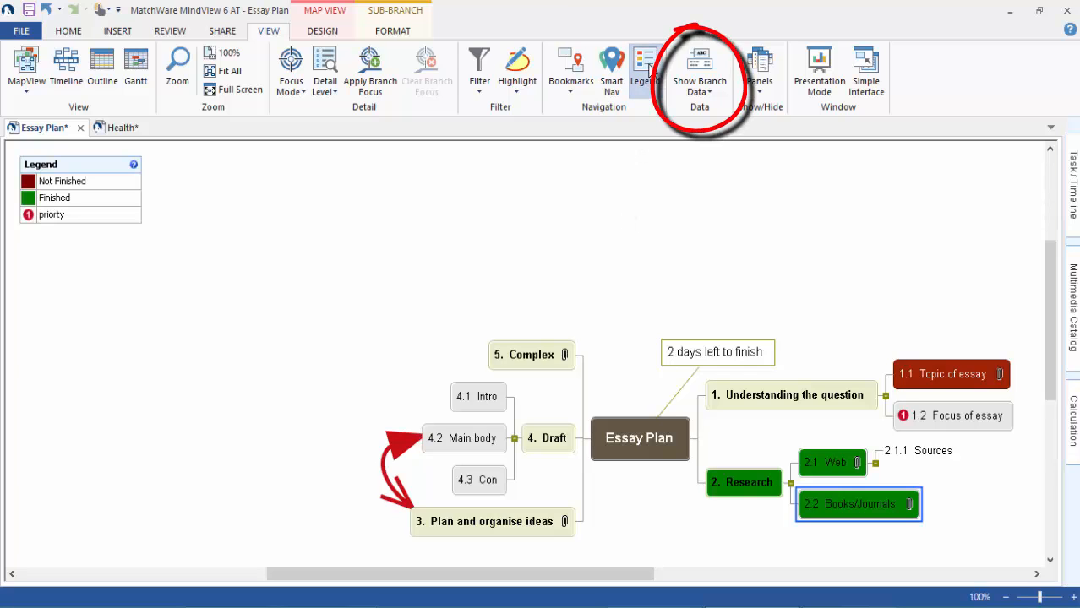
click(647, 75)
click(698, 93)
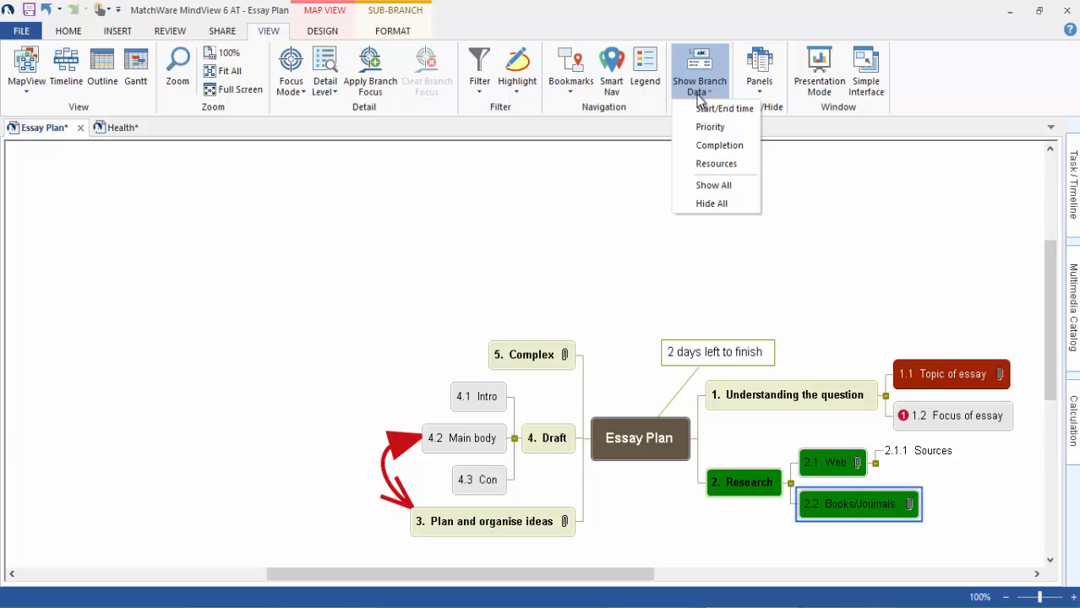
click(776, 107)
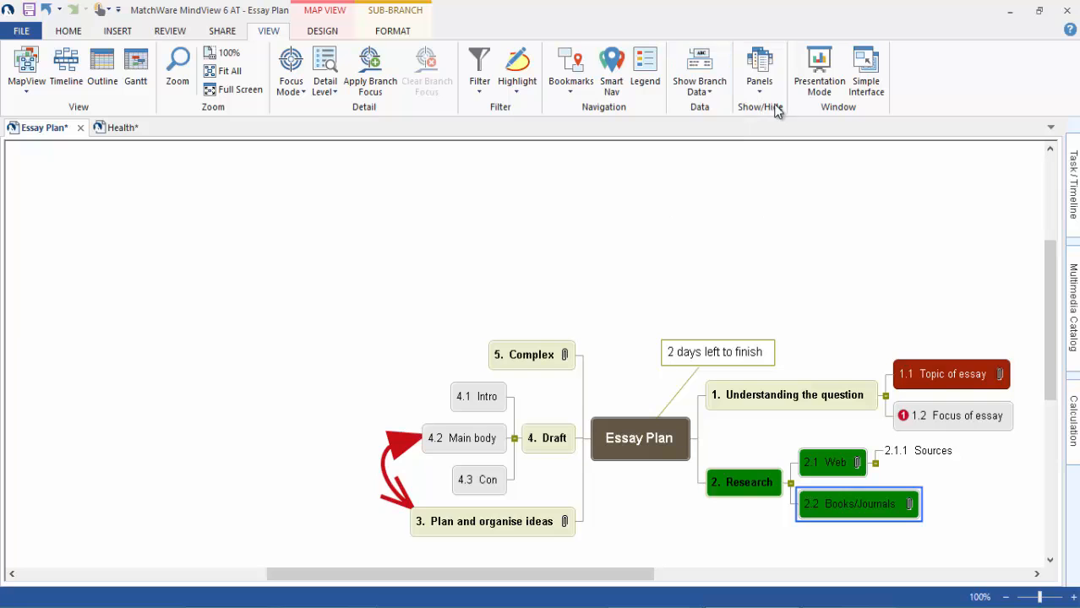
Step: Show the essay plan in Presentation Mode, step between branches to the Complex branch, and exit the presentation
click(818, 93)
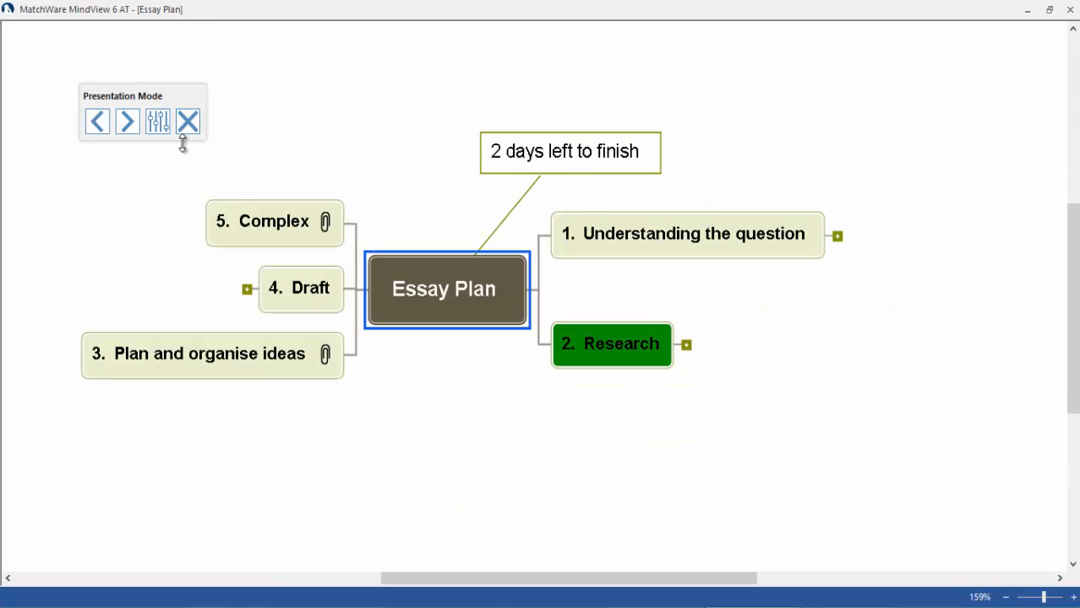
click(127, 123)
click(99, 123)
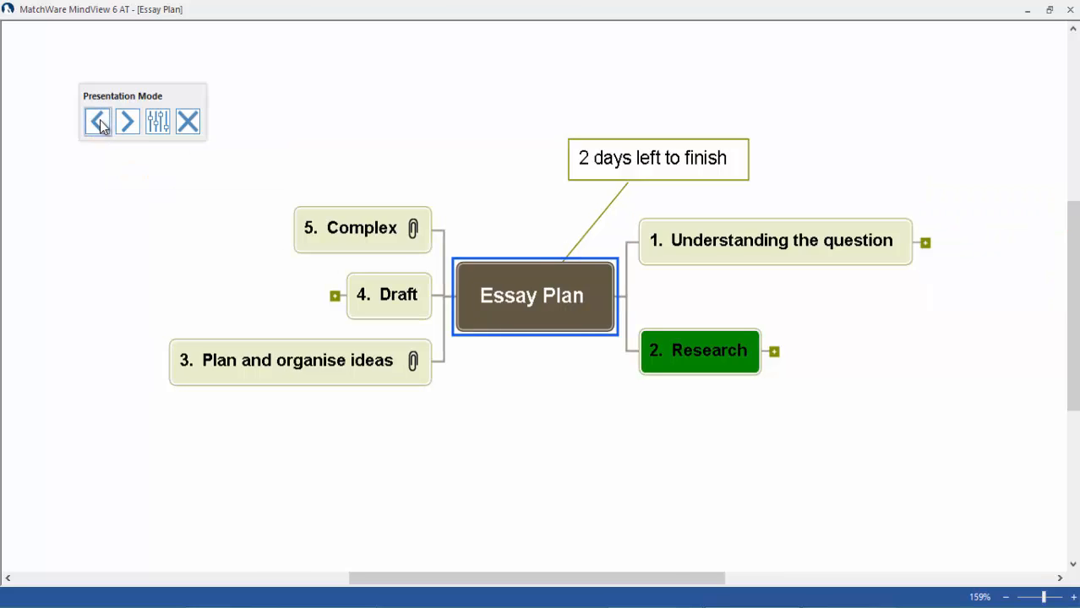
click(99, 122)
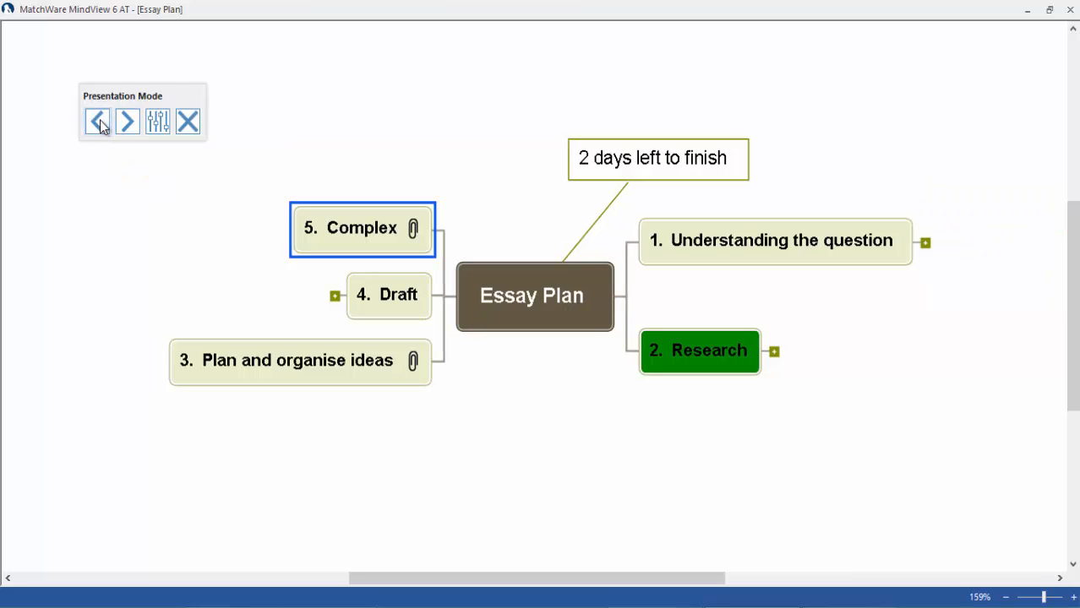
click(187, 122)
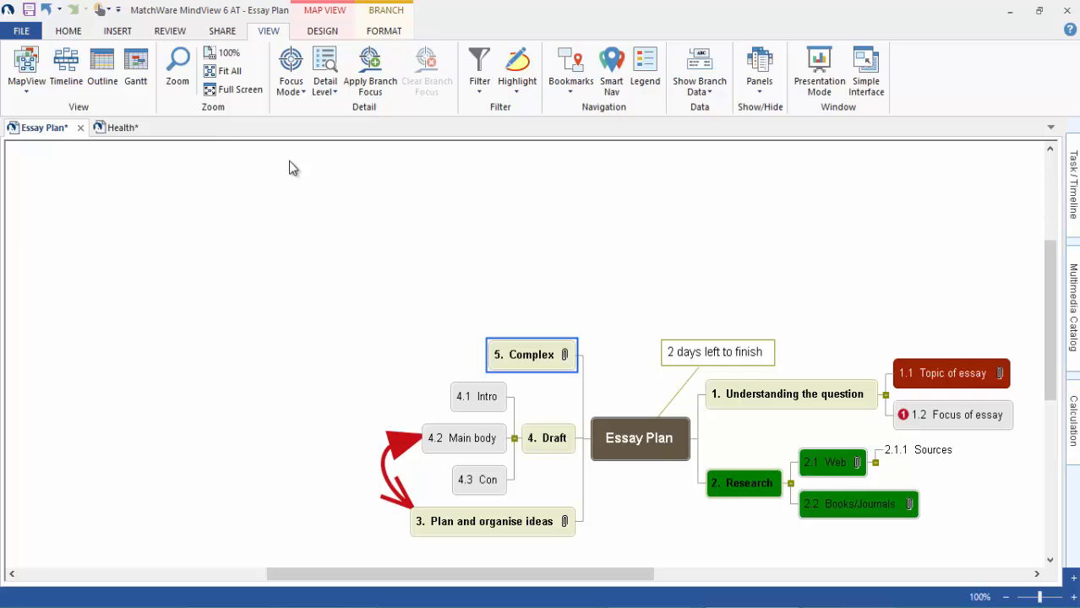
Step: Preview the one-sided and top-down map layouts on the essay plan, and return to the two-sided layout
click(328, 33)
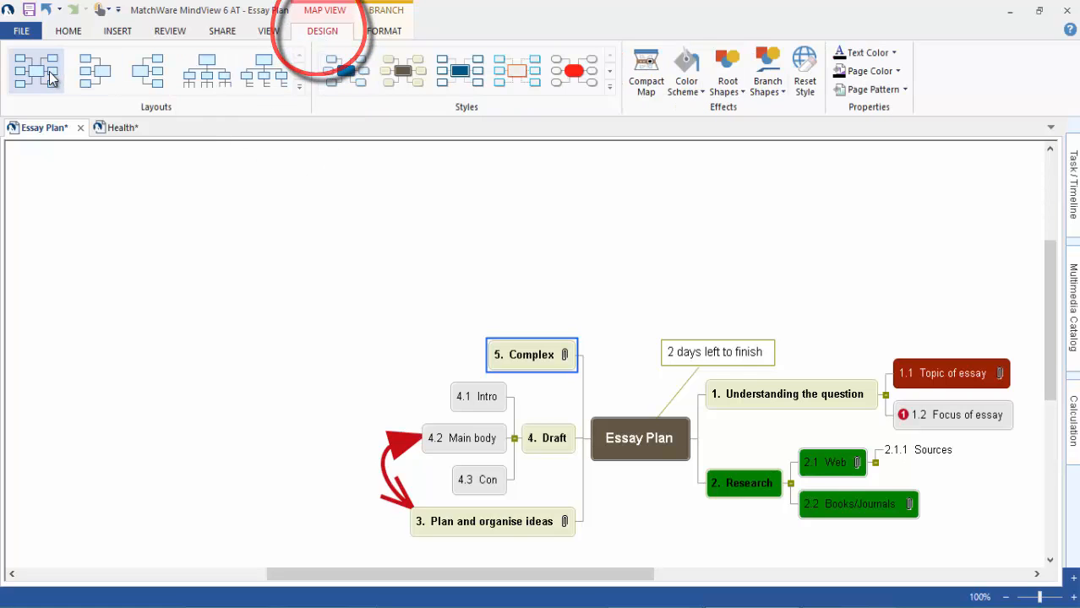
click(95, 77)
click(153, 82)
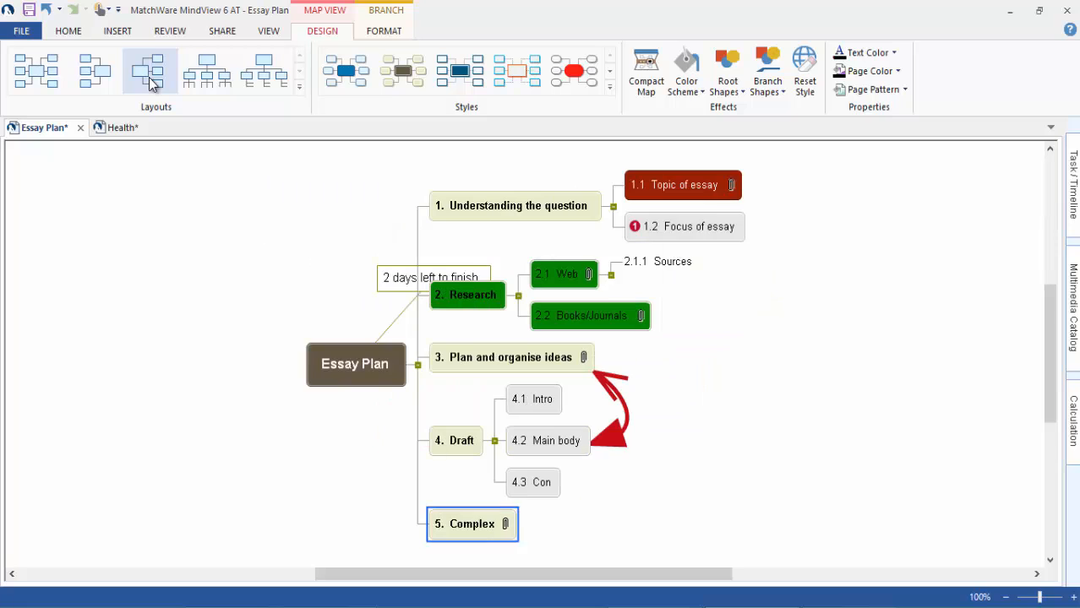
click(202, 77)
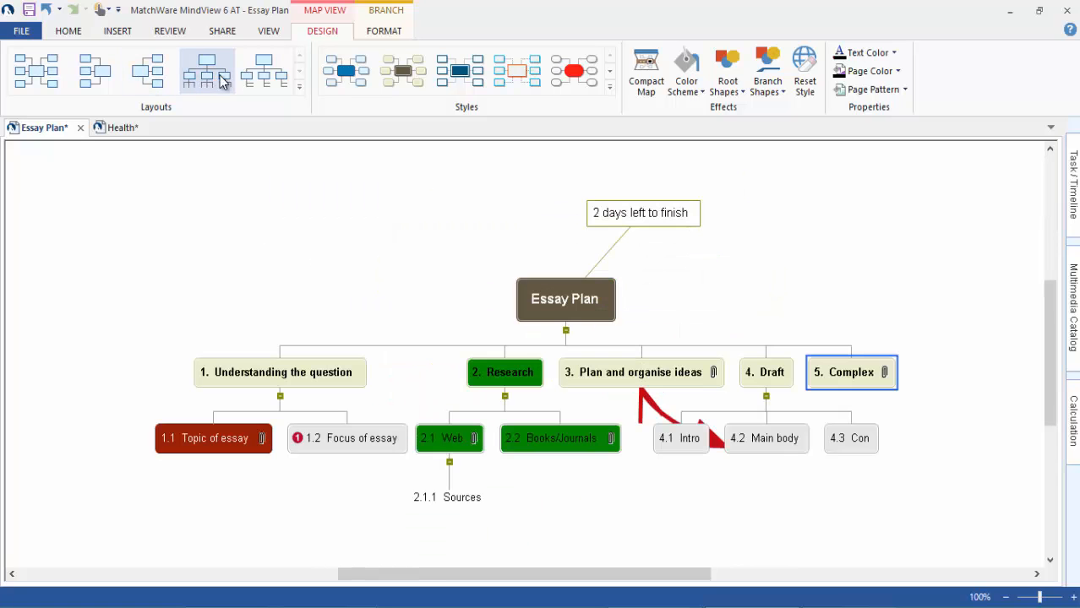
click(252, 81)
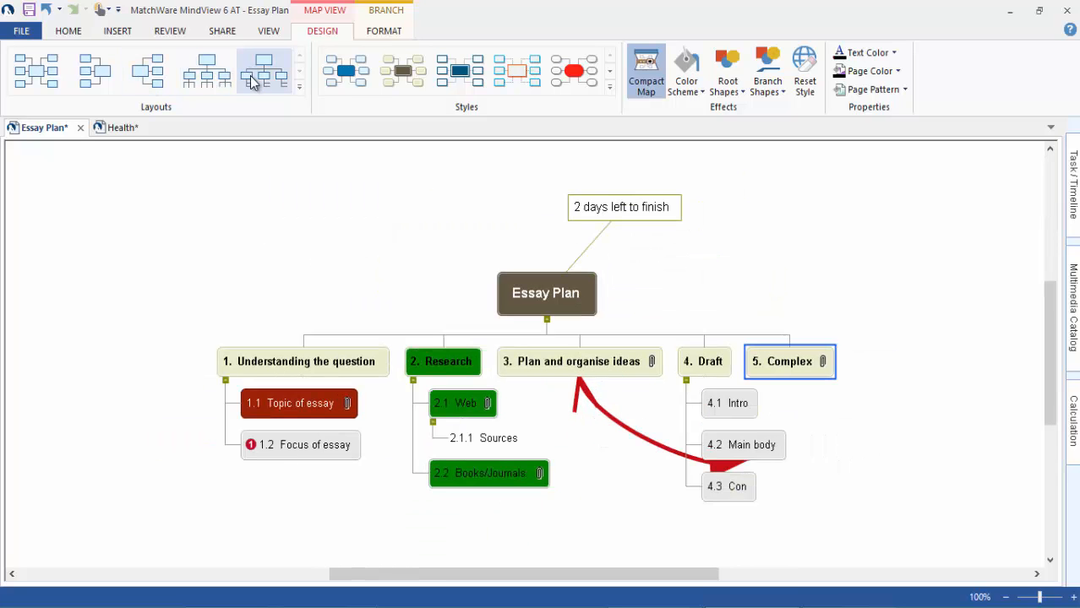
click(297, 89)
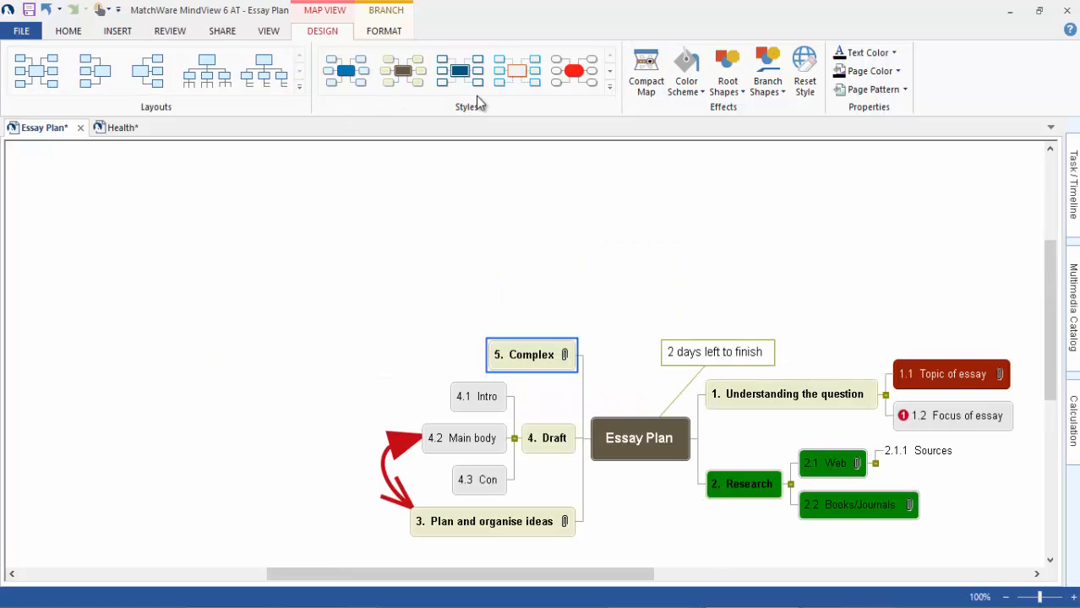
Step: Start a new custom map style and apply the glossy black preset to the style document
drag(1047, 304, 1048, 328)
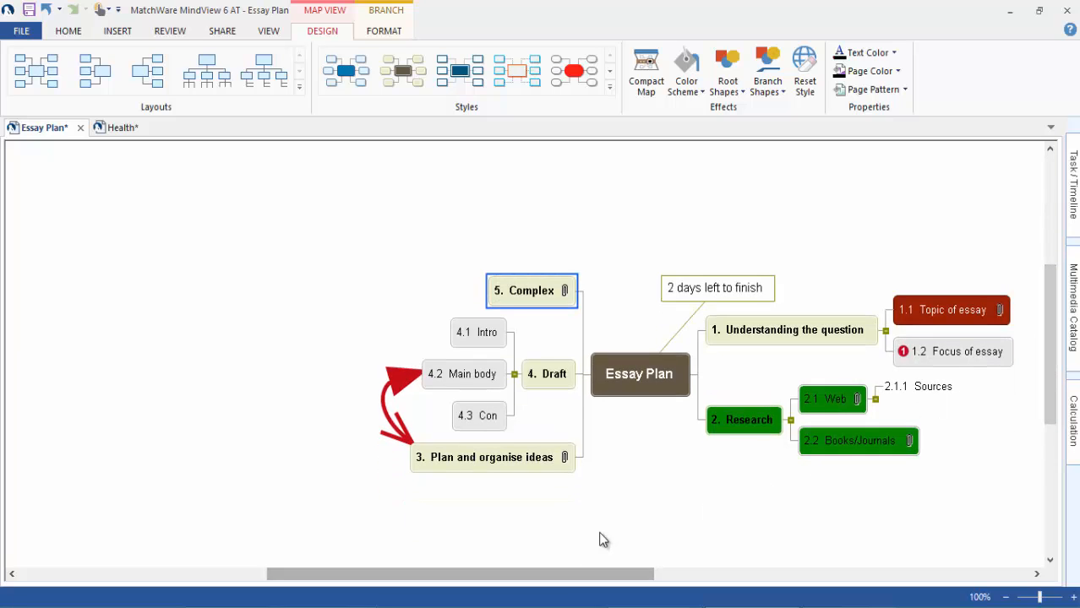
scroll(603, 539, up, 3)
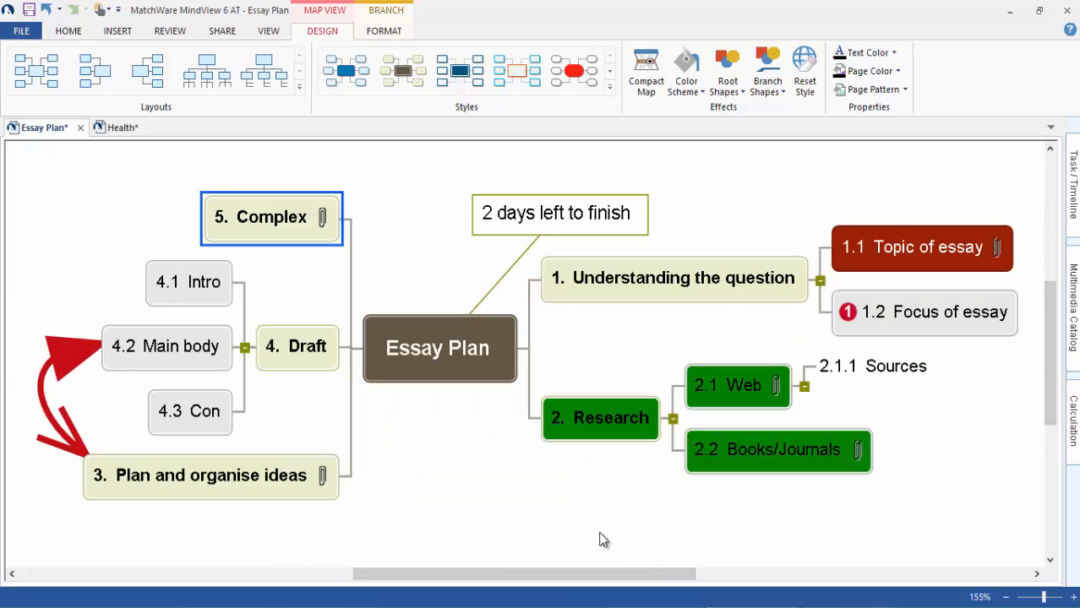
click(609, 87)
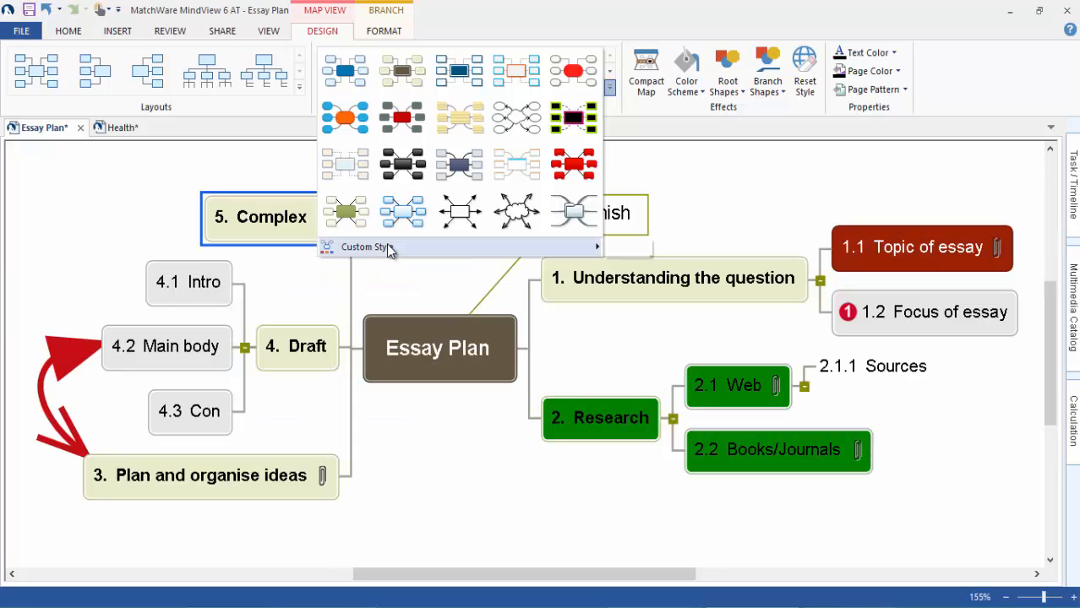
mouse_move(391, 254)
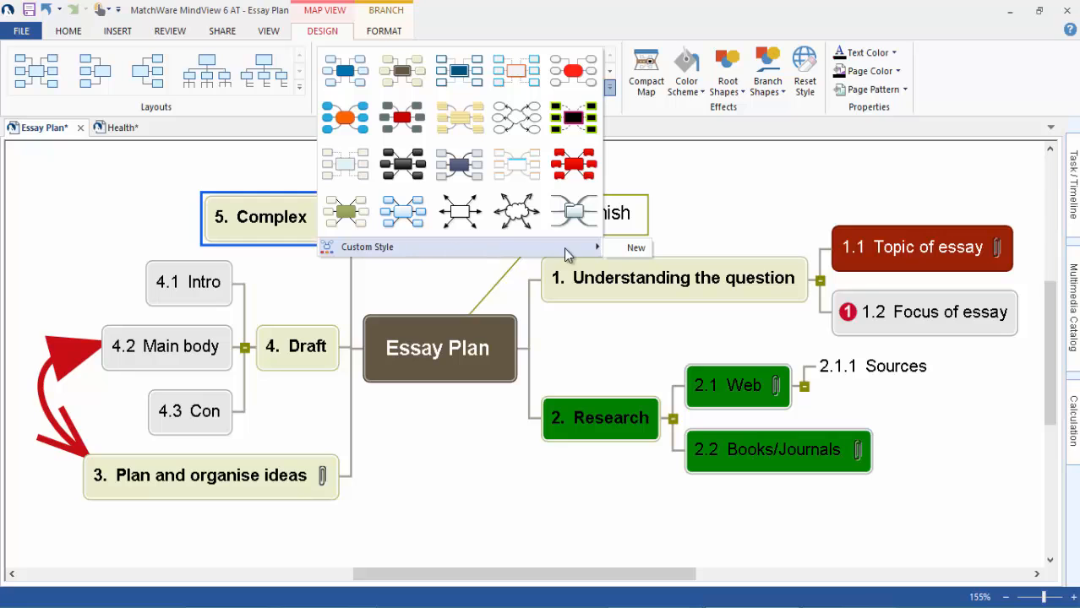
click(621, 247)
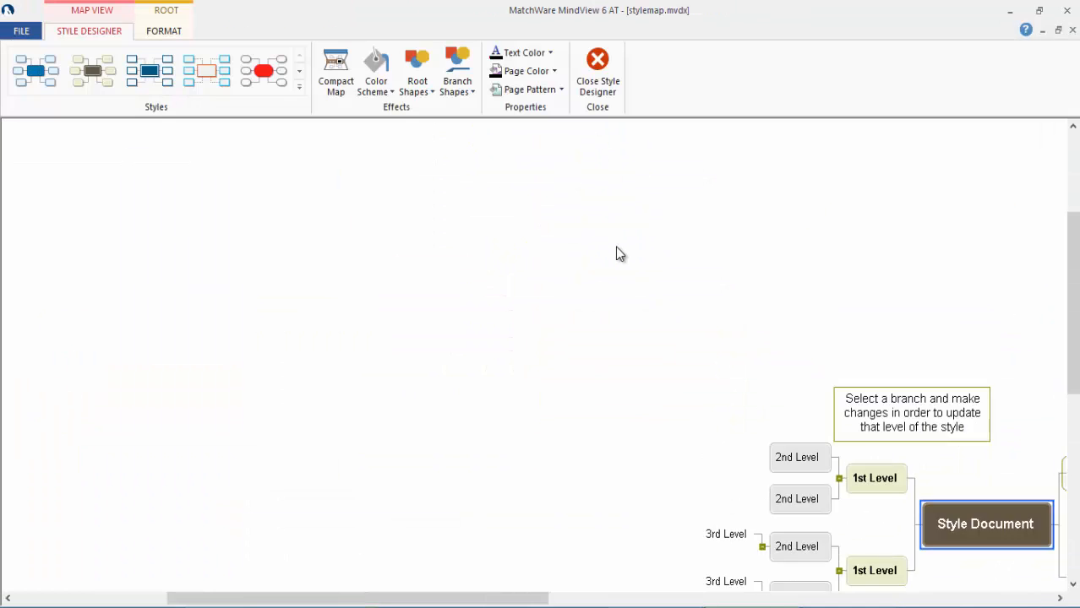
click(681, 327)
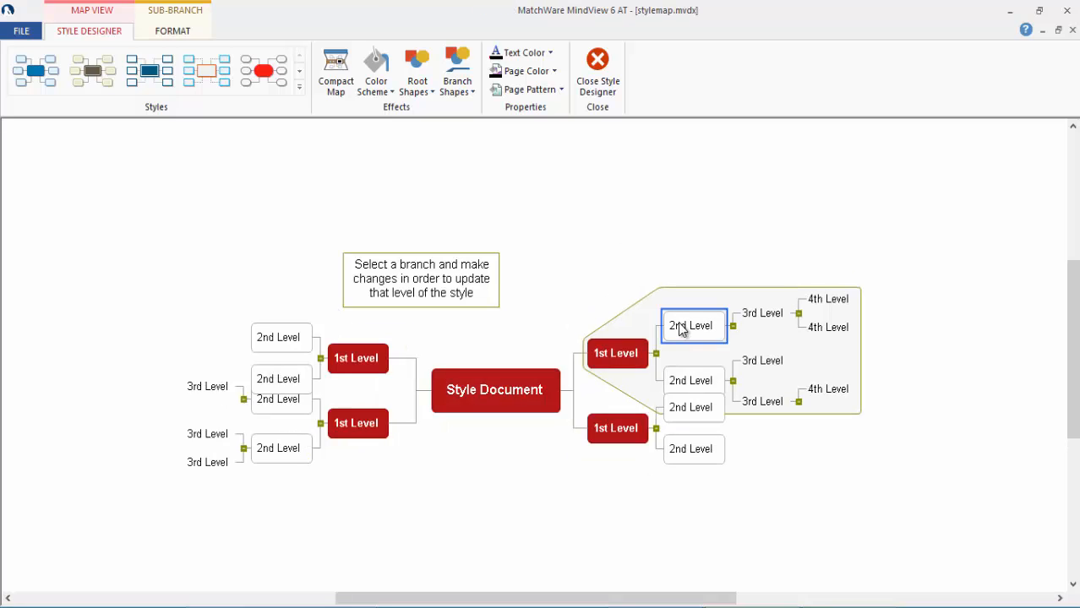
click(299, 86)
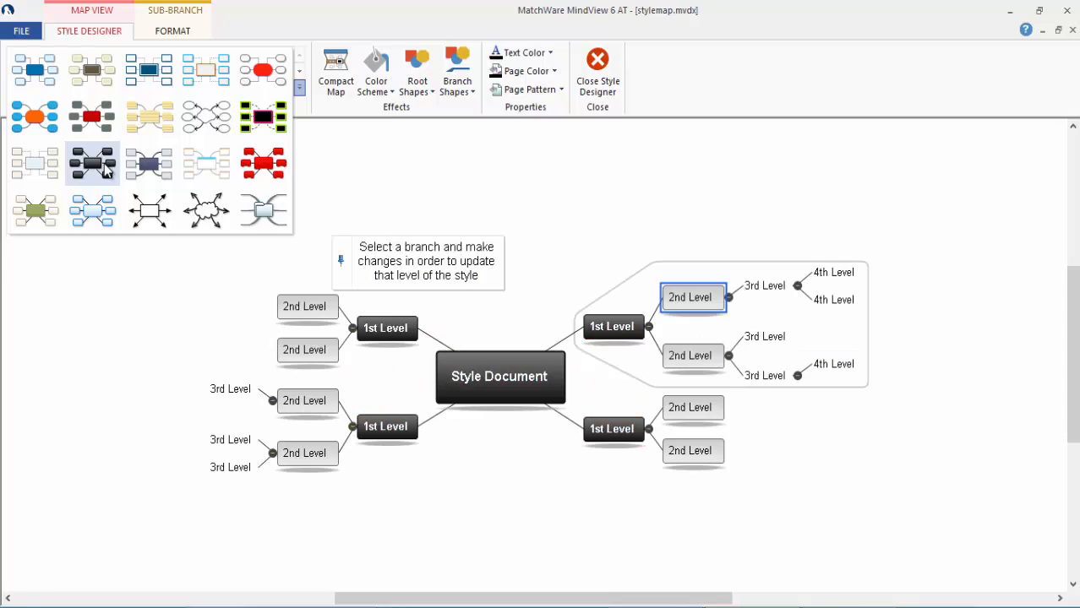
click(105, 169)
Step: Try the fully rounded branch shape and the first shape in the Branch Shapes gallery on the style document
click(320, 311)
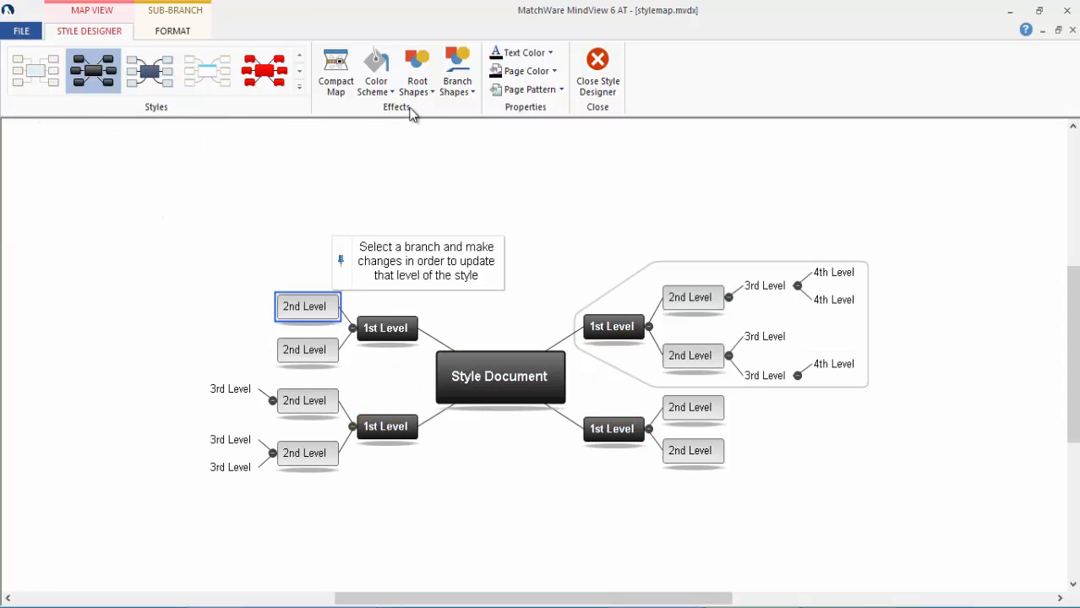
click(459, 86)
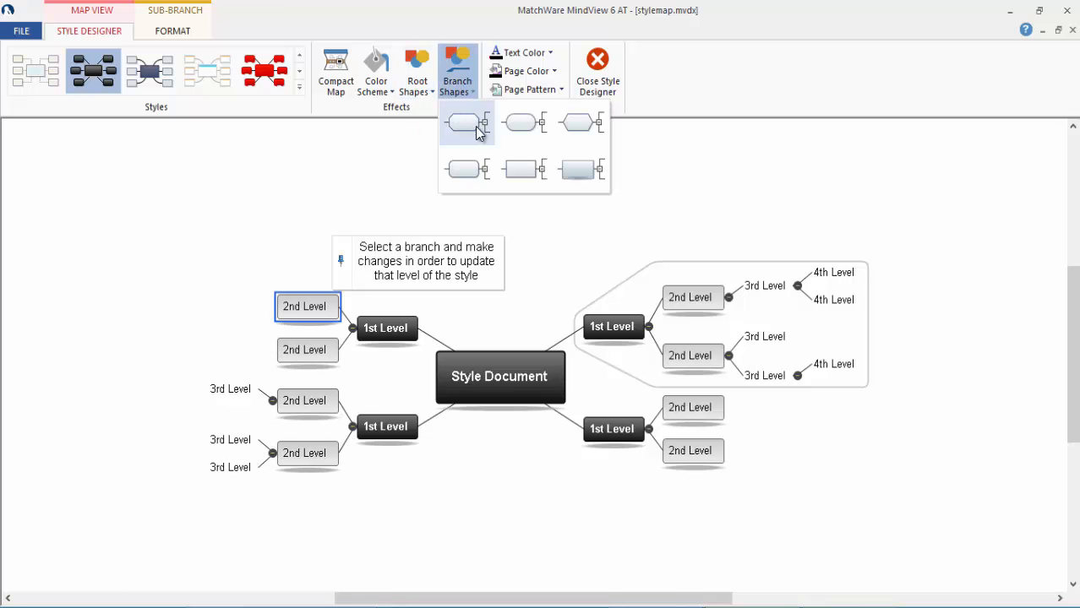
click(519, 127)
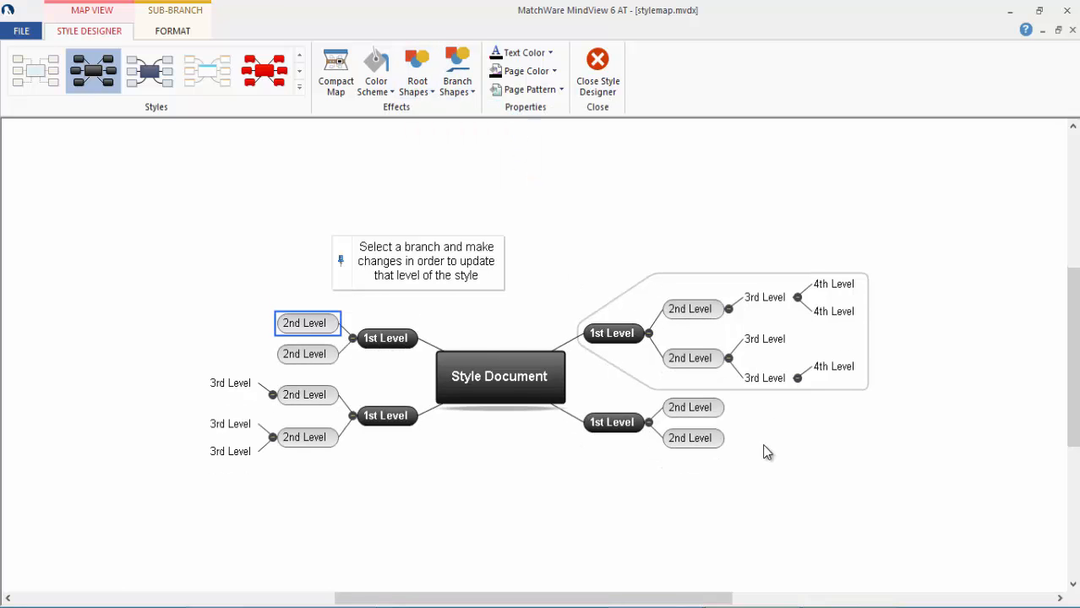
click(438, 311)
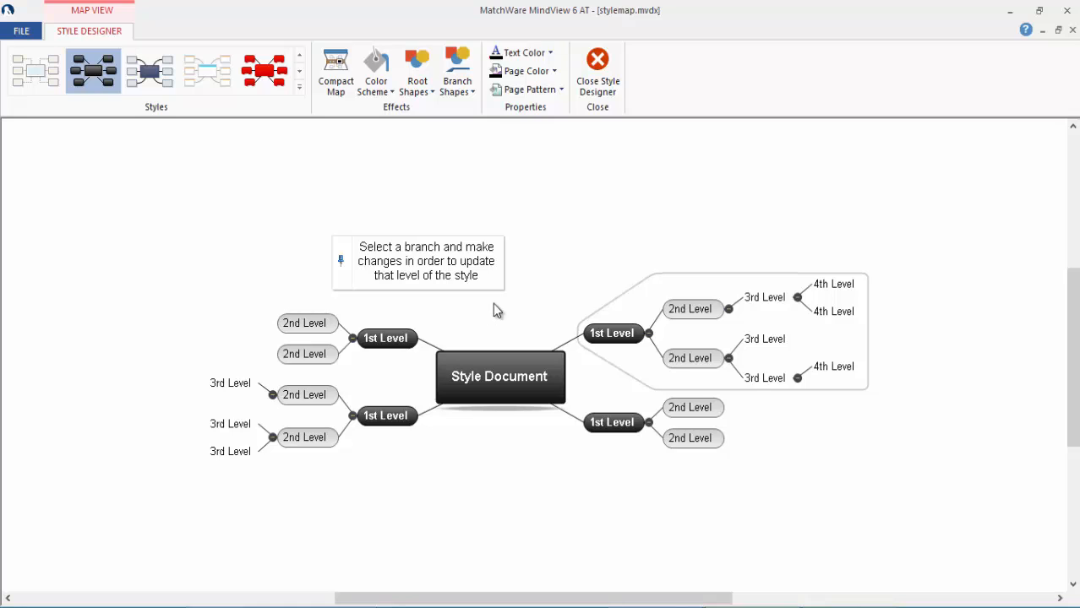
click(463, 91)
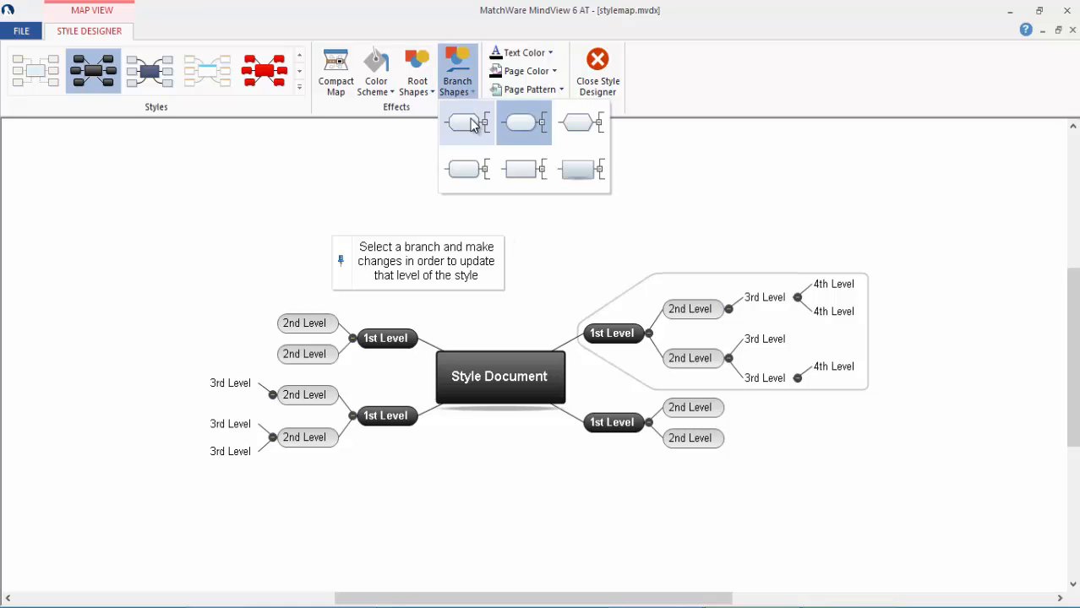
click(471, 135)
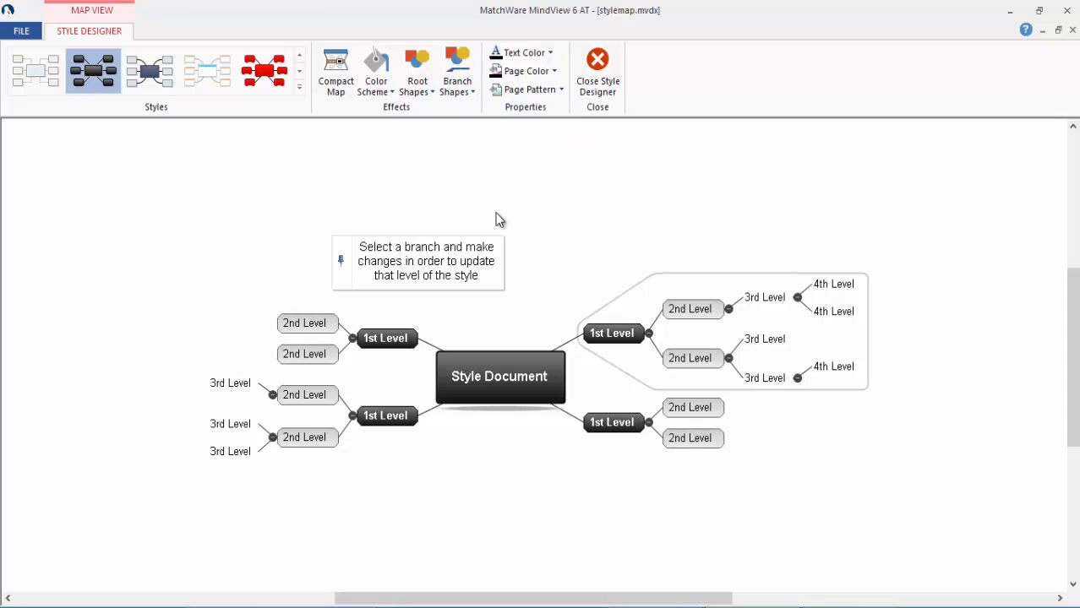
Step: Set the custom style's branches to the shadowed rectangle and its root to the cloud shape, and close the Style Designer
click(489, 381)
click(463, 98)
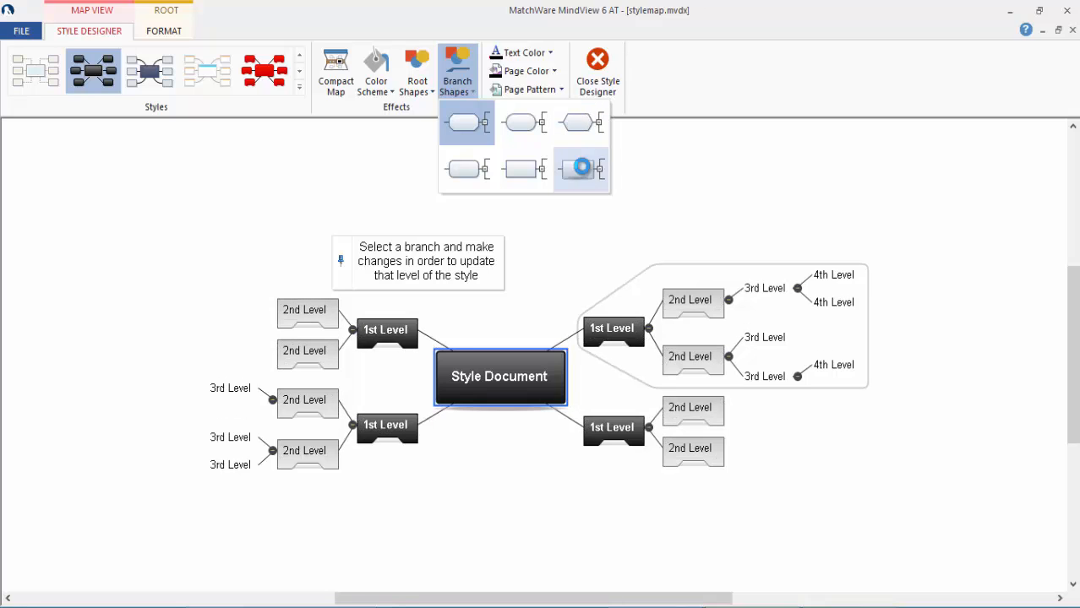
click(583, 169)
click(418, 80)
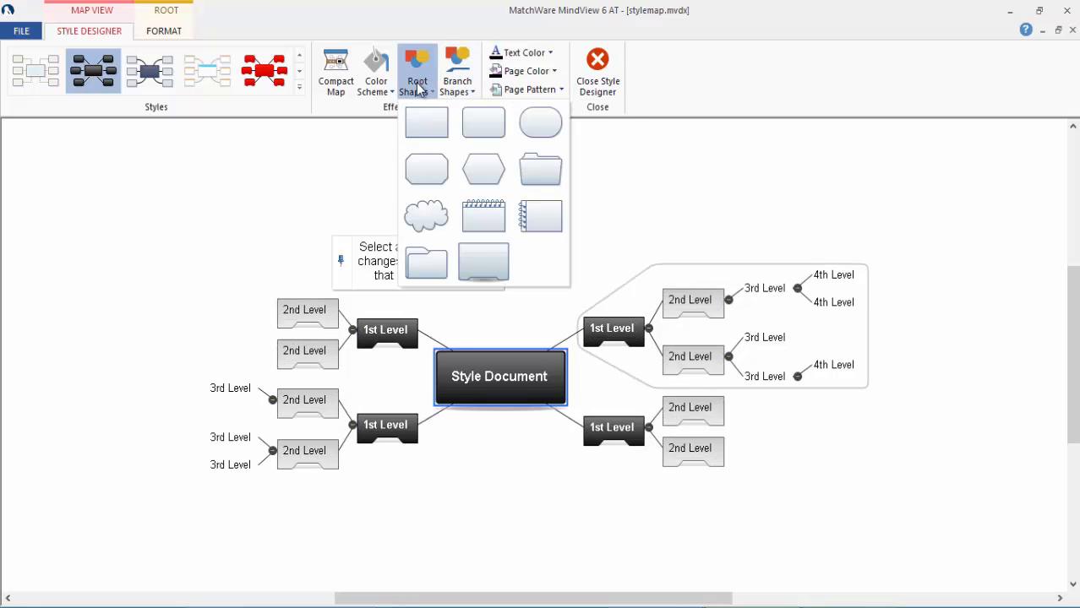
click(427, 213)
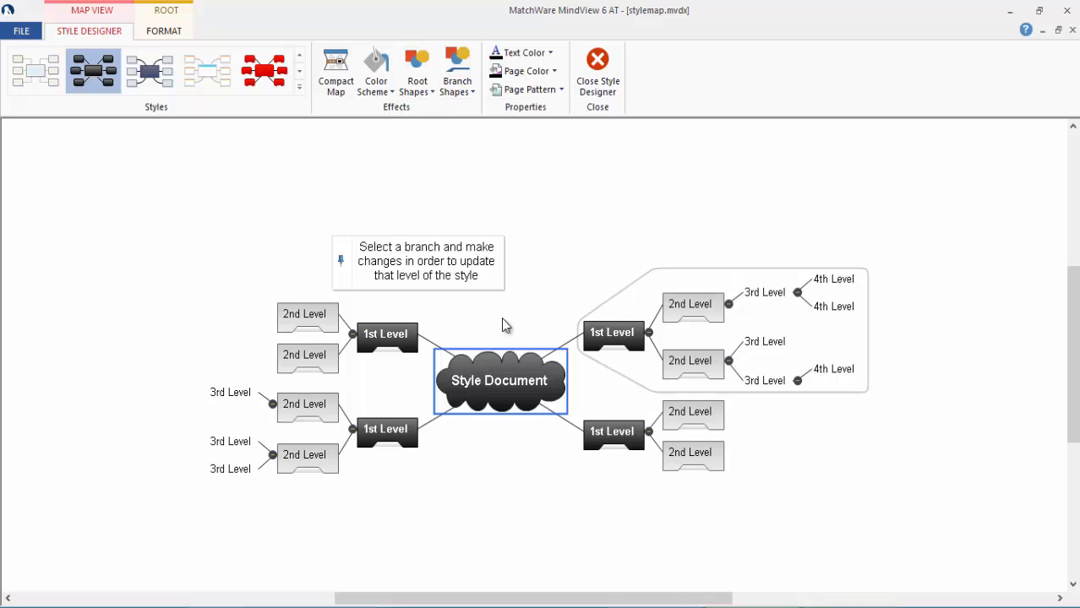
click(588, 235)
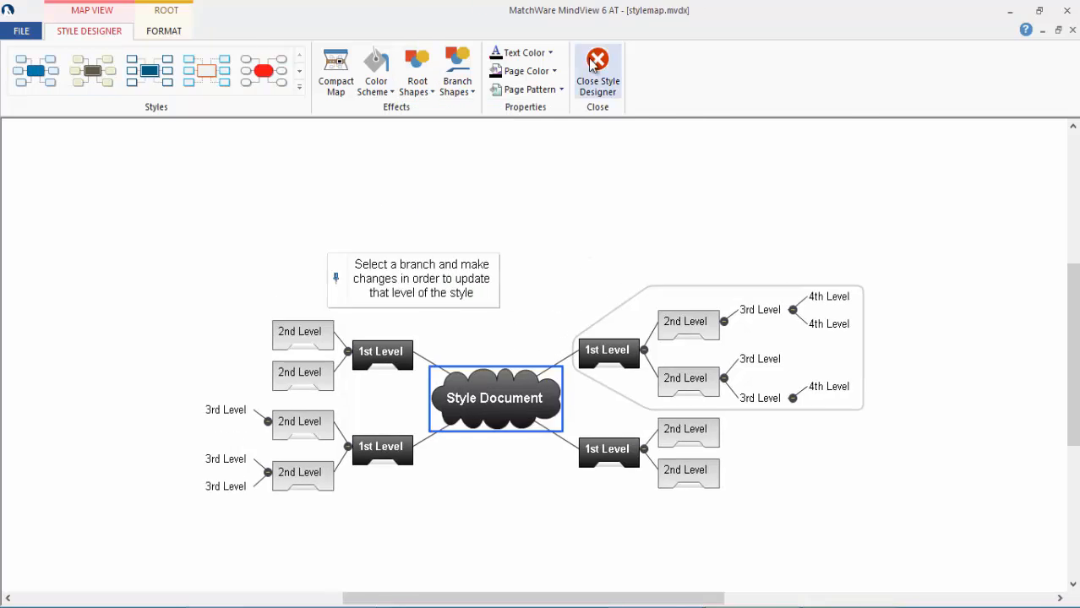
click(597, 72)
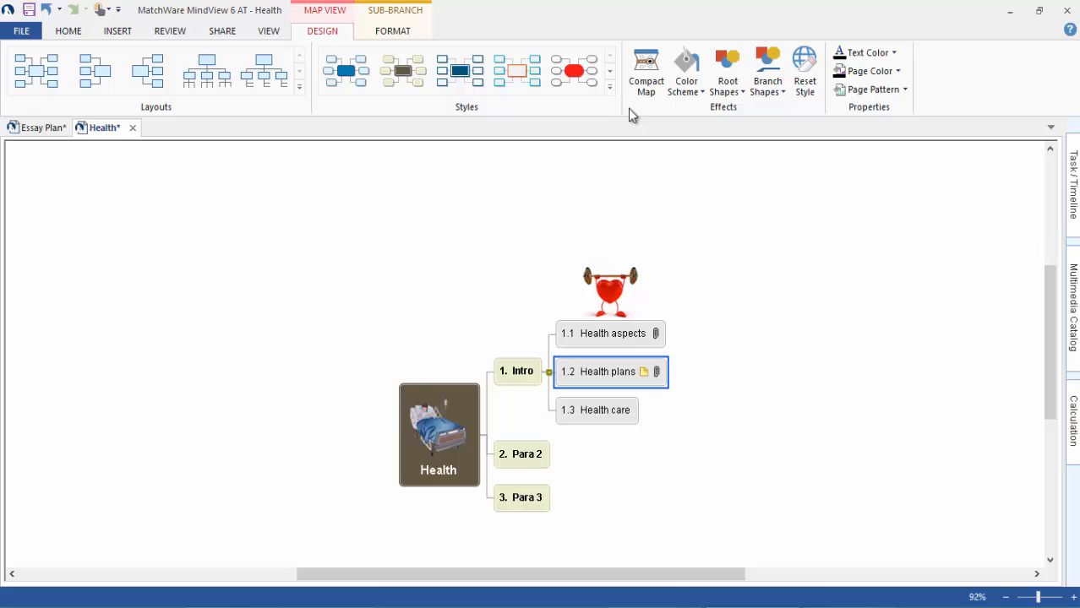
Step: Try the Compact Map effect on the Health map and turn it off again
click(646, 84)
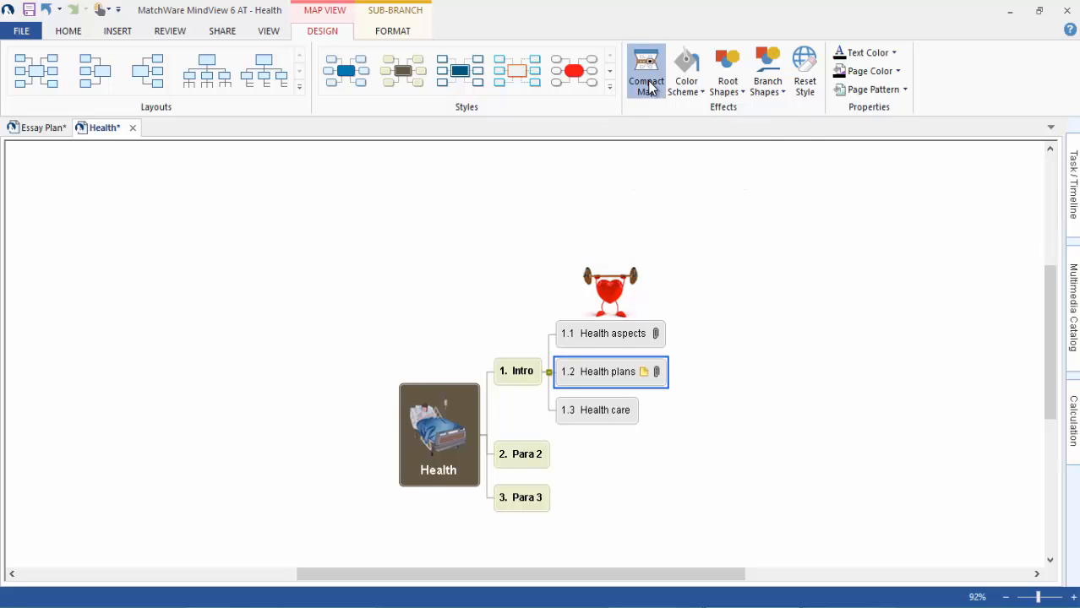
click(649, 87)
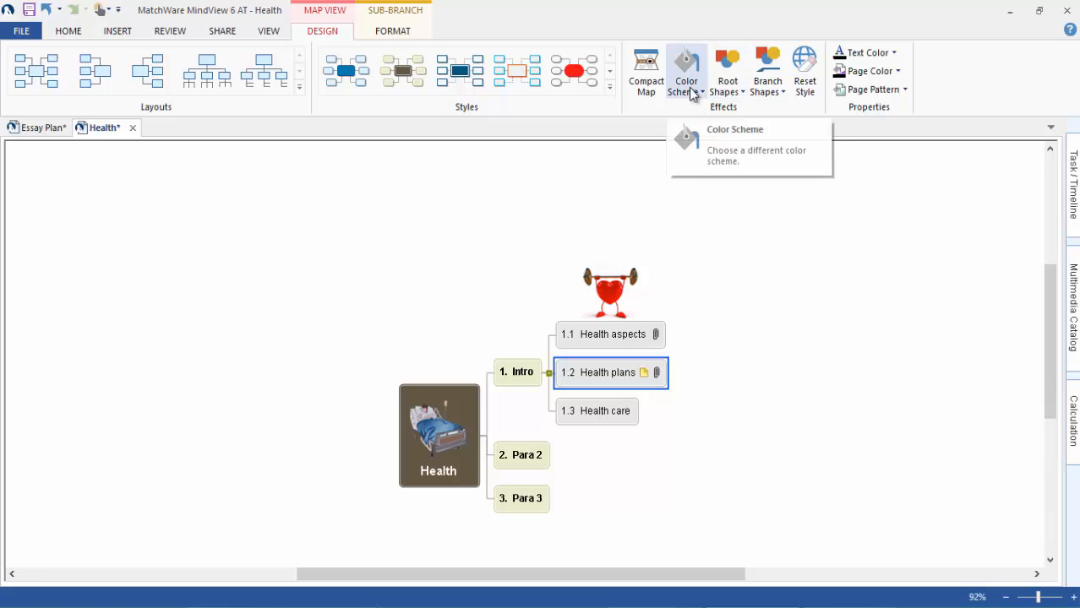
Step: Preview the color schemes, try the cloud root shape and the first branch shape on the Health map, and reset the map style
click(689, 84)
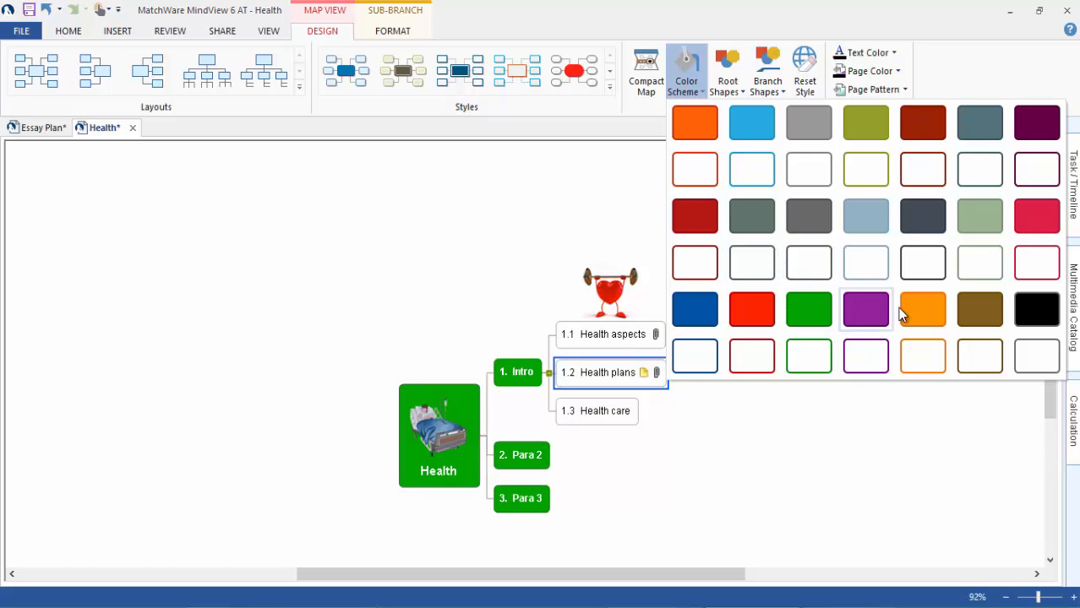
click(726, 66)
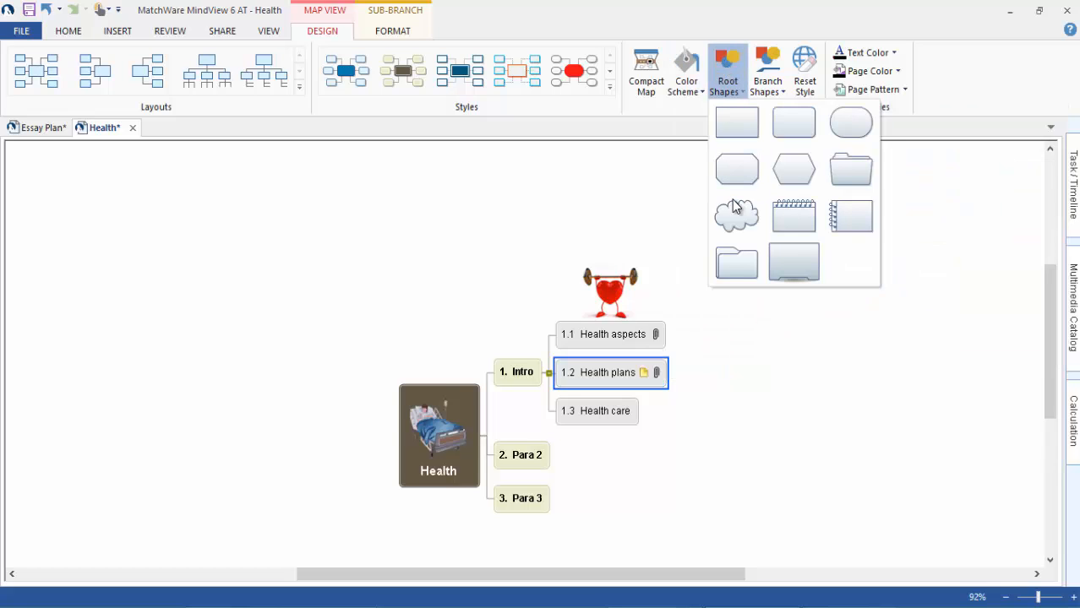
click(734, 207)
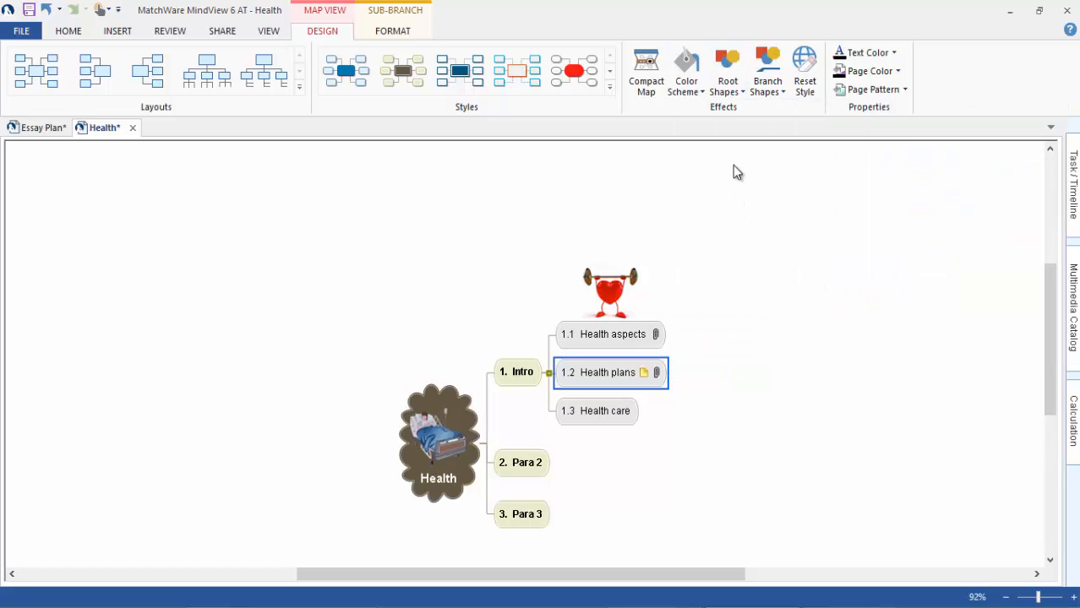
click(767, 86)
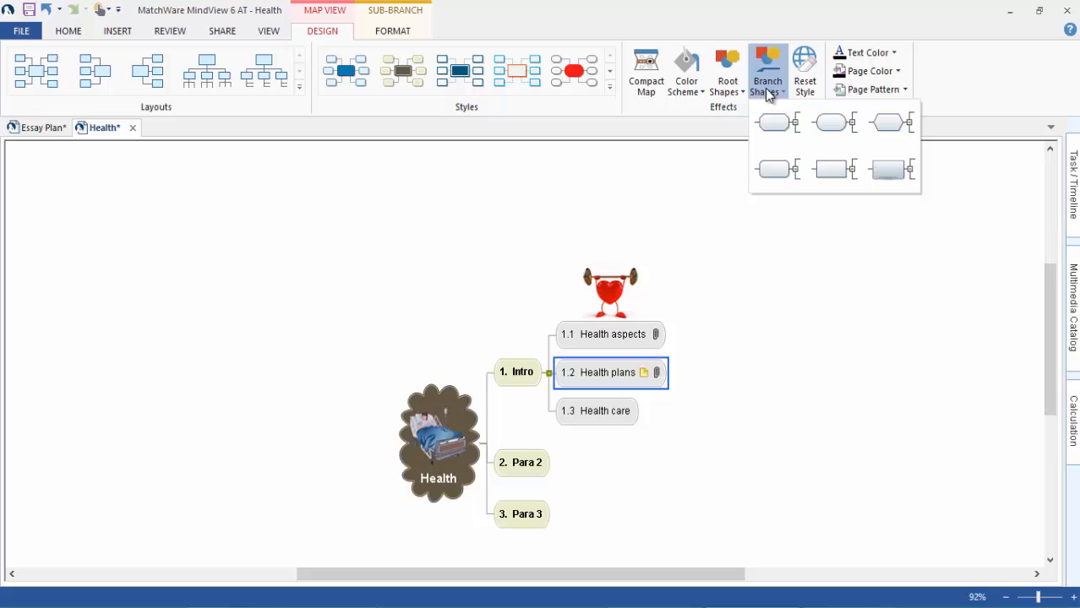
click(778, 136)
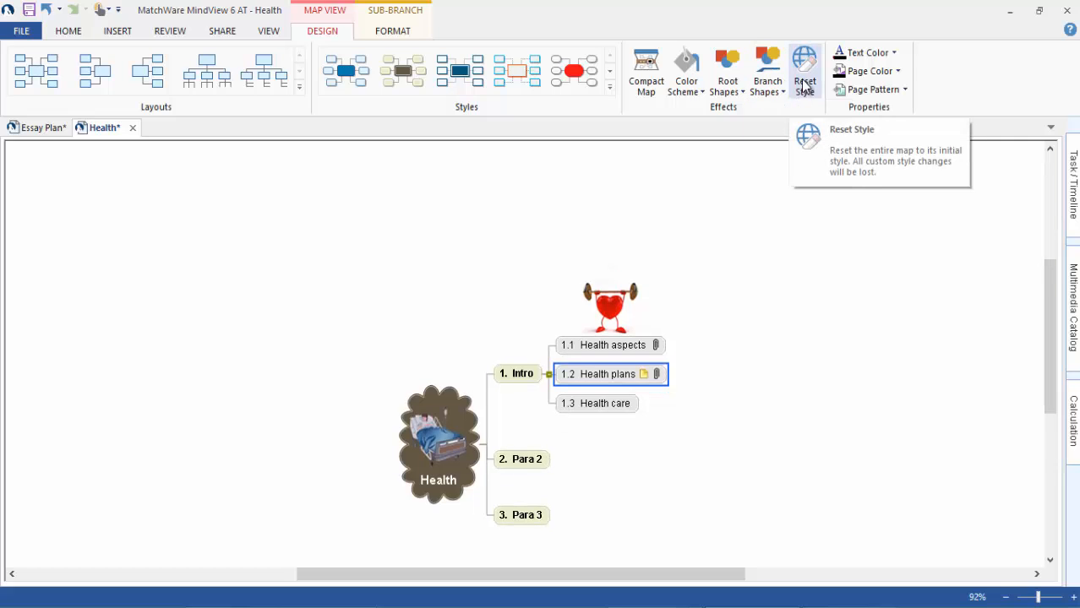
click(803, 88)
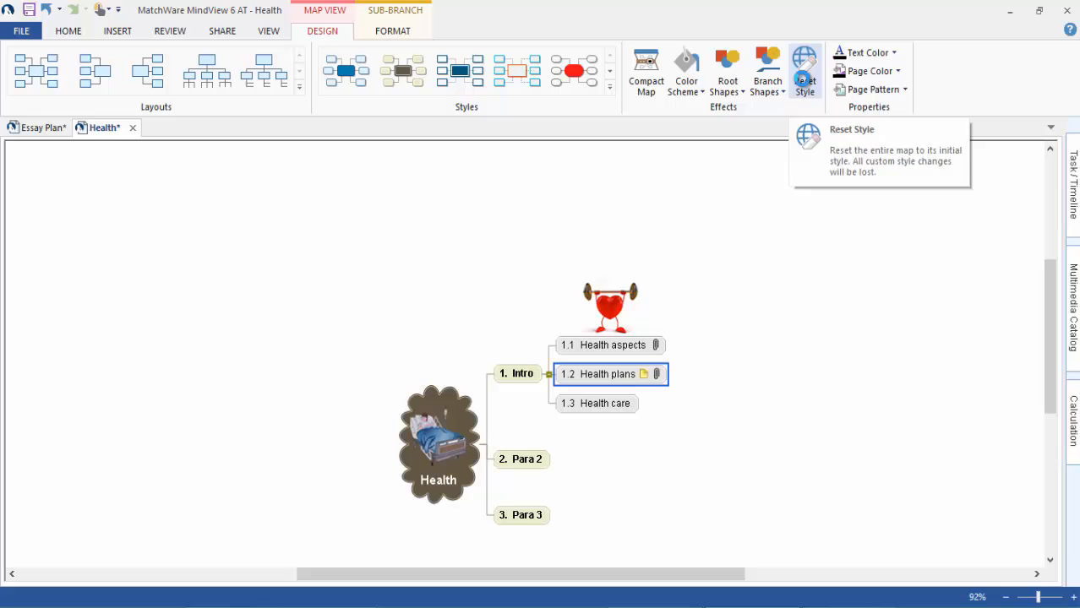
Step: Try the speckled page pattern on the Health map and set the page back to the blank pattern
click(873, 90)
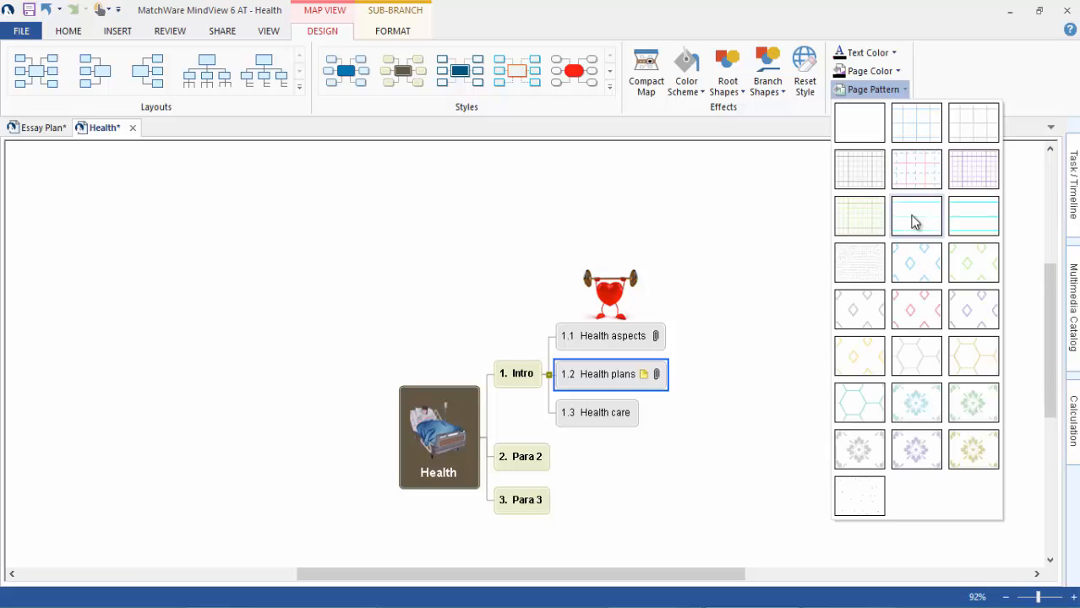
click(858, 496)
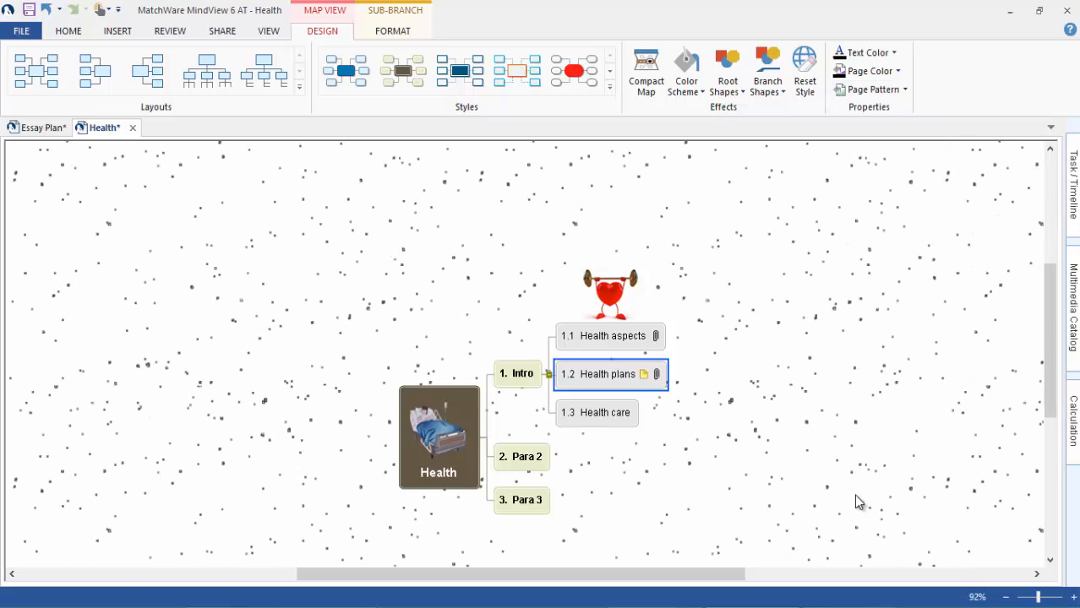
click(879, 89)
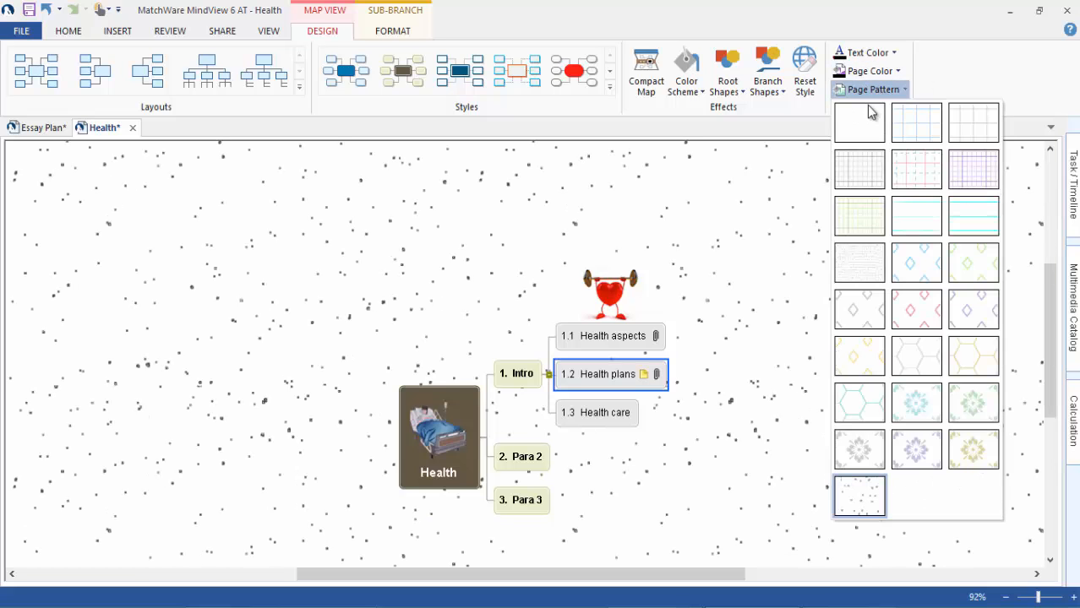
click(864, 121)
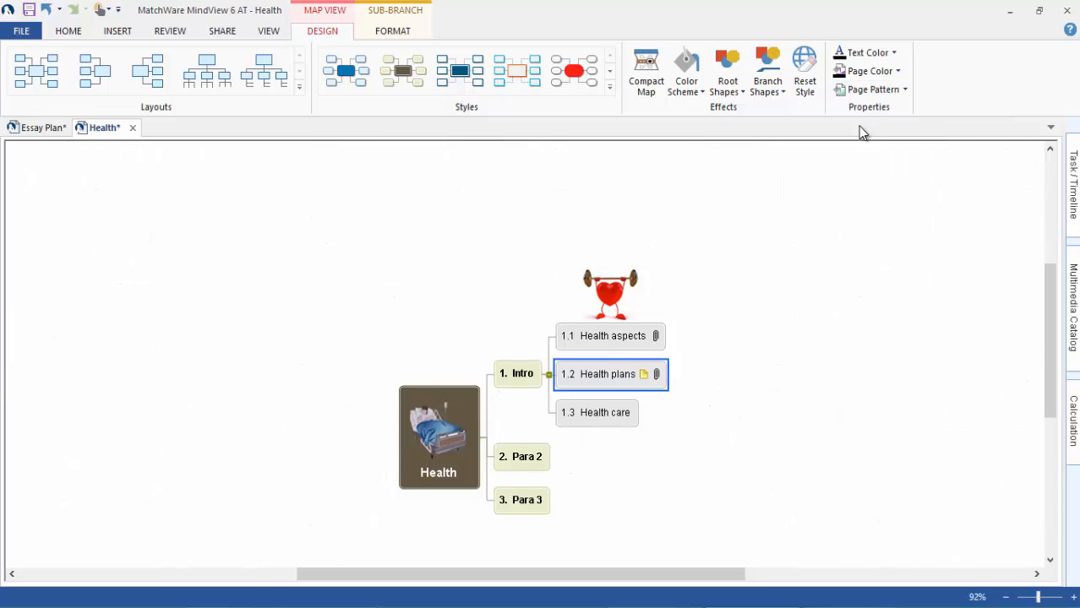
Step: Examine the formatting options offered for the Health root, the Intro branch and its three sub-branches
click(397, 33)
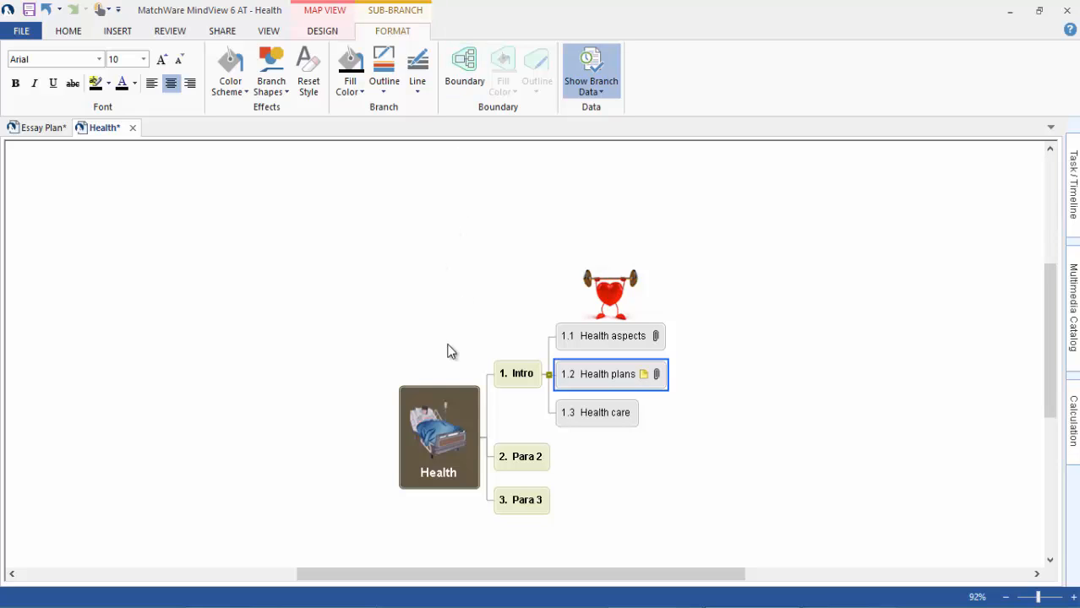
click(425, 420)
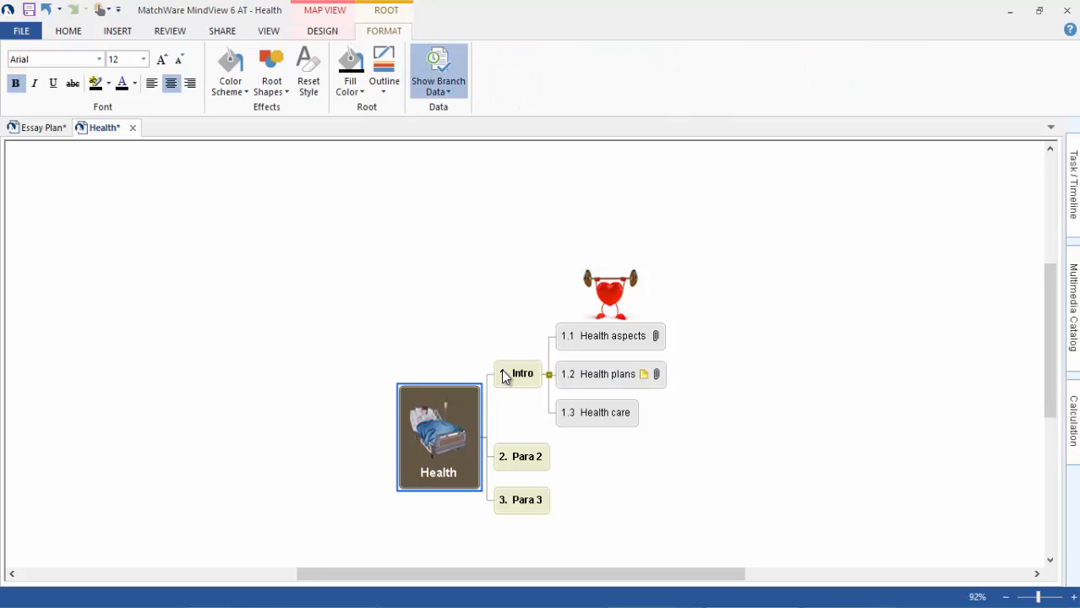
click(509, 373)
click(586, 337)
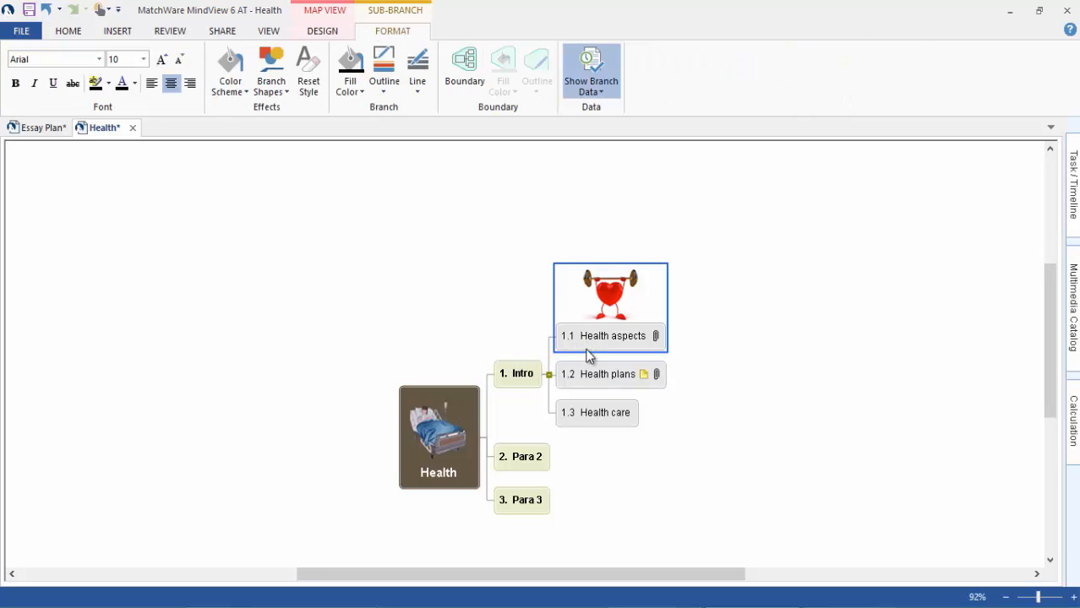
click(583, 375)
click(582, 415)
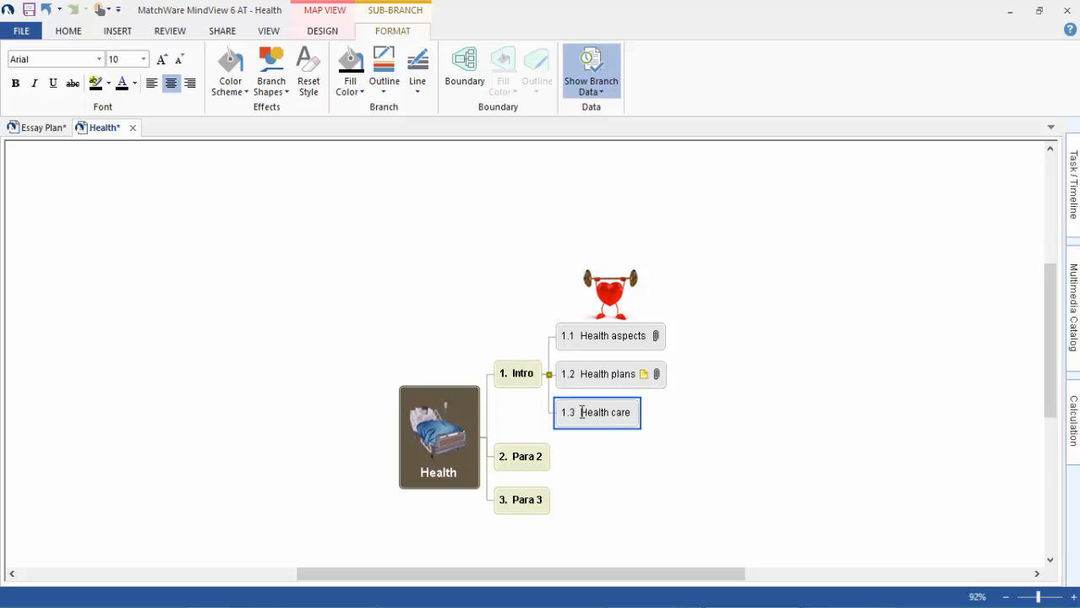
click(591, 348)
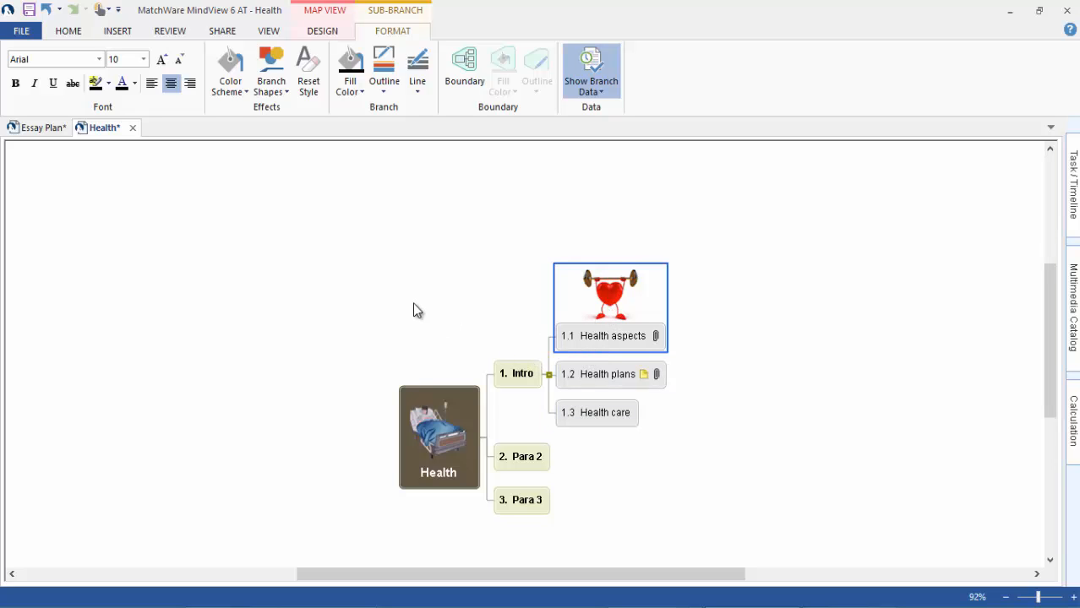
Step: Start an advanced Microsoft Word export of the Health map and look through the available document templates
click(21, 30)
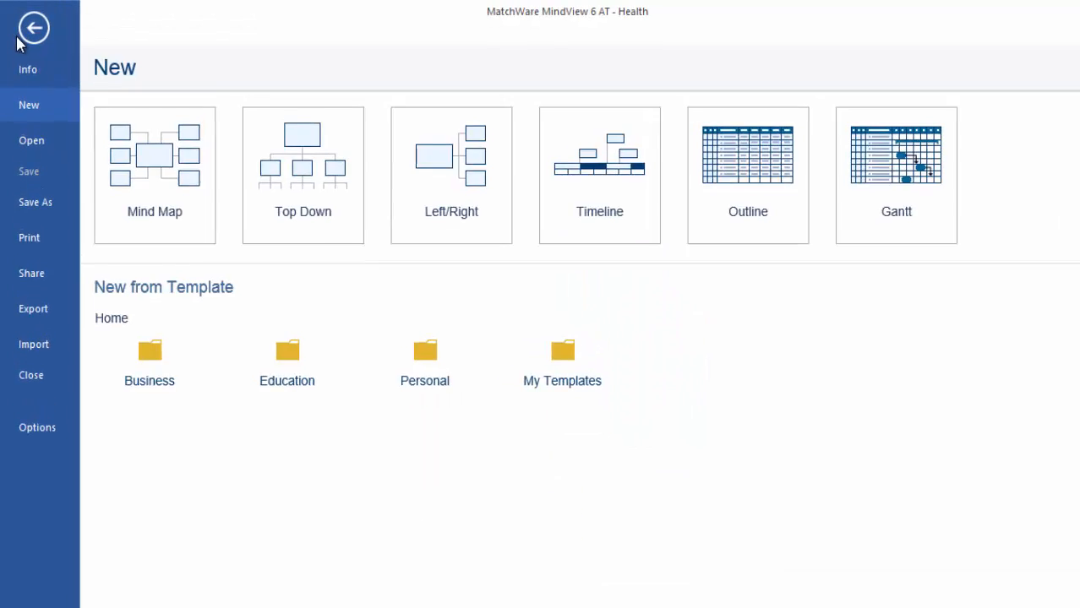
click(44, 335)
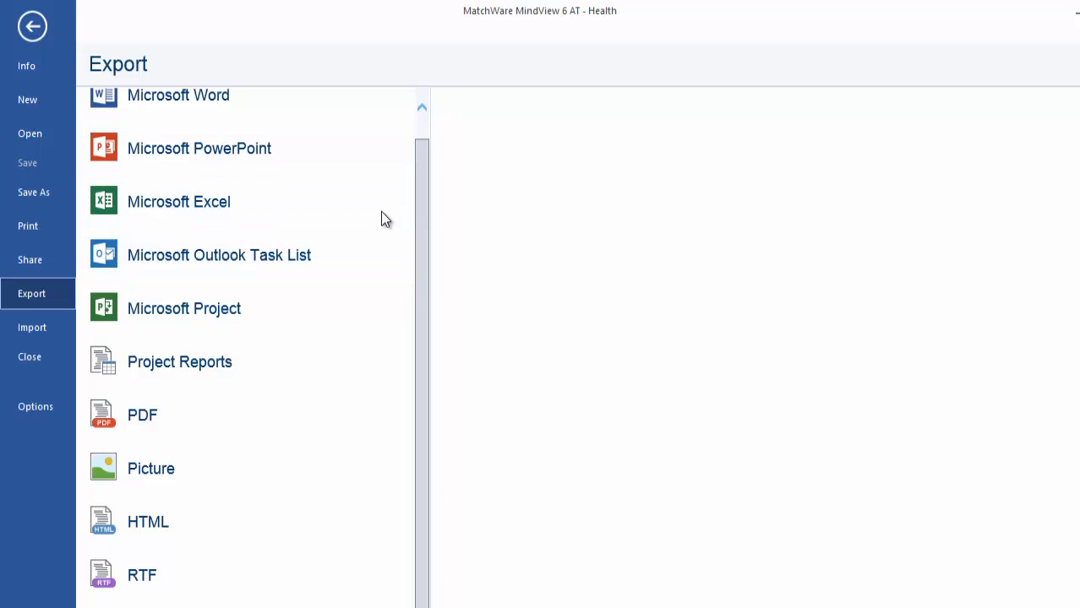
scroll(422, 164, up, 1)
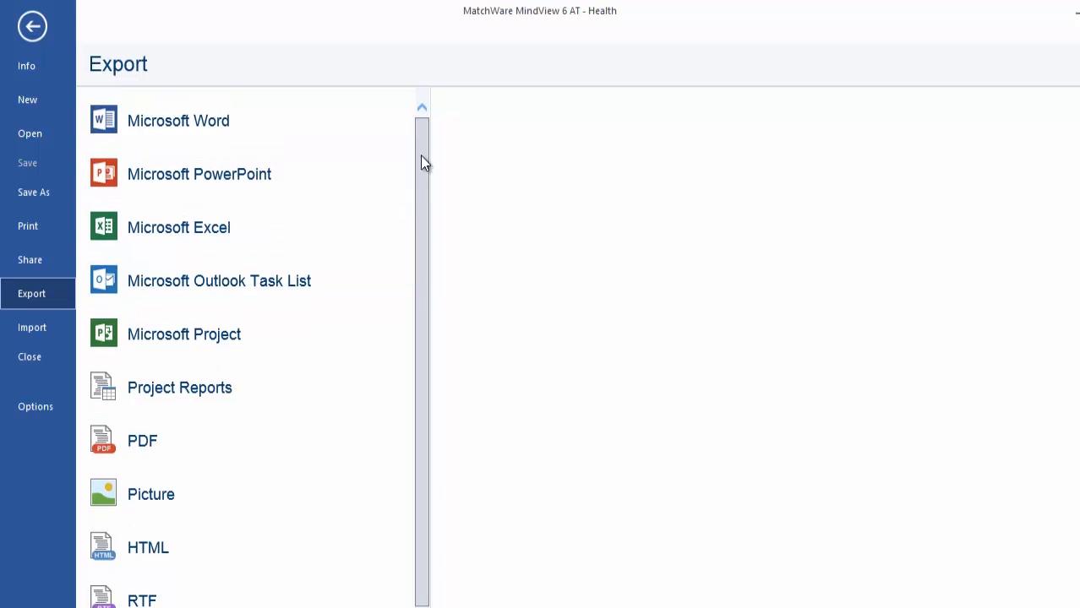
click(220, 122)
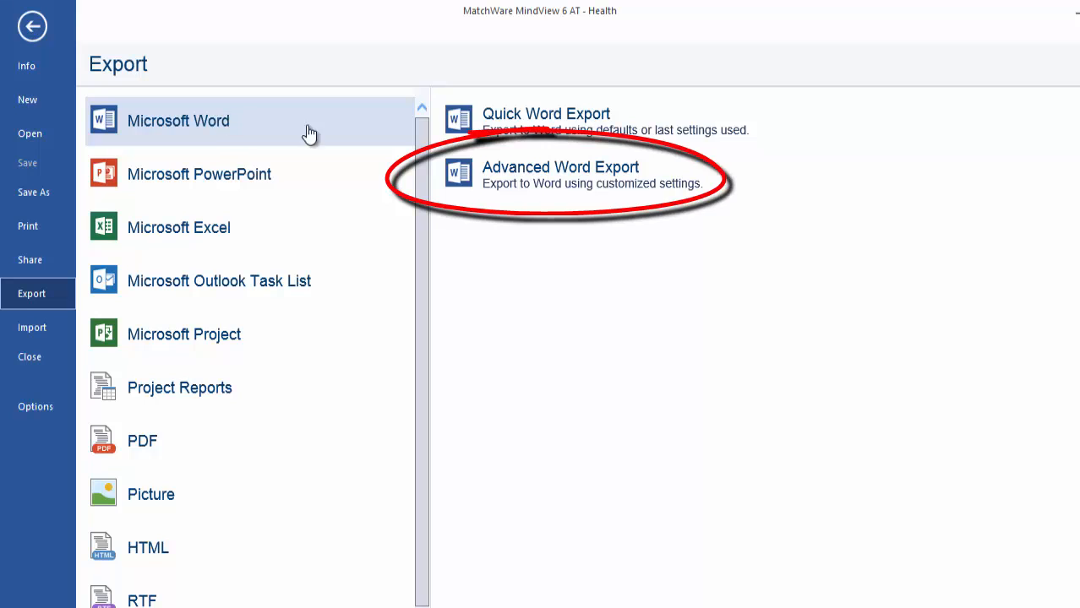
click(512, 173)
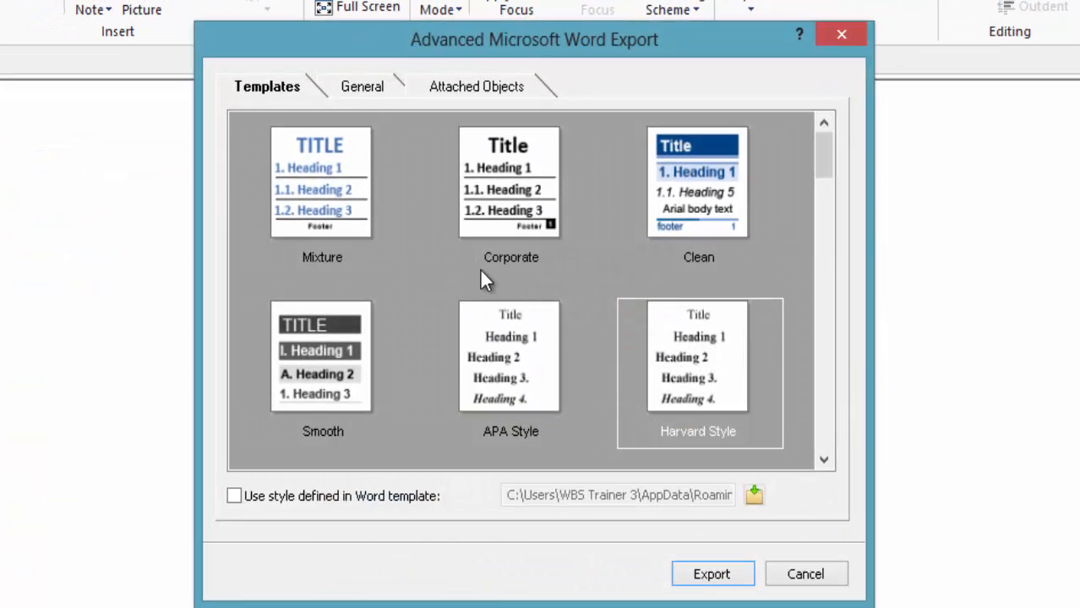
mouse_move(819, 152)
mouse_down()
mouse_move(818, 187)
mouse_move(819, 150)
mouse_up()
Step: Review the general export settings and the document information for the title page, leaving the document properties as they are
click(363, 88)
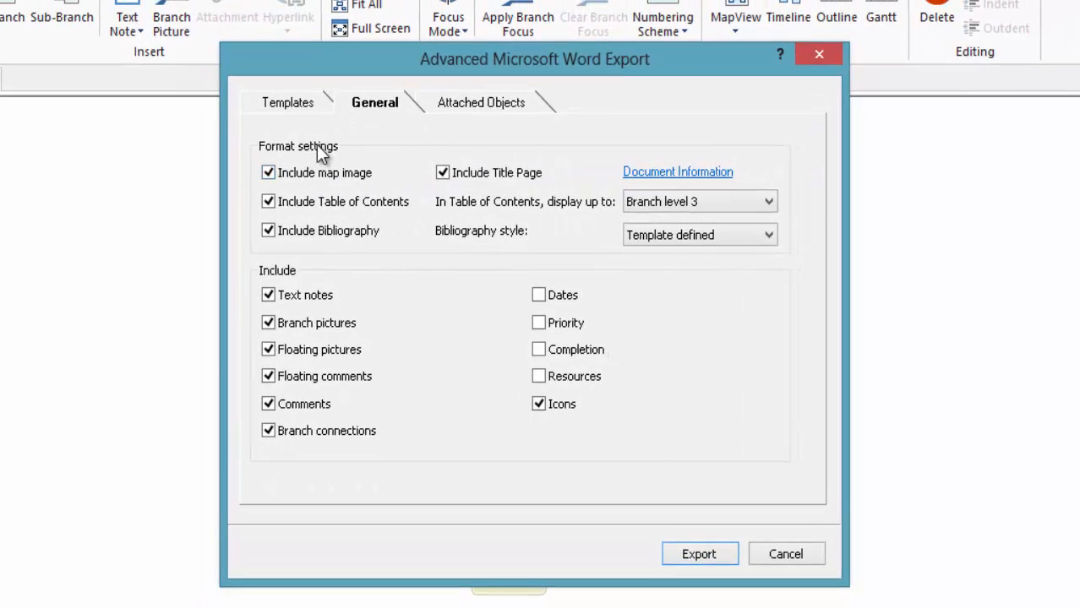
drag(403, 54, 91, 90)
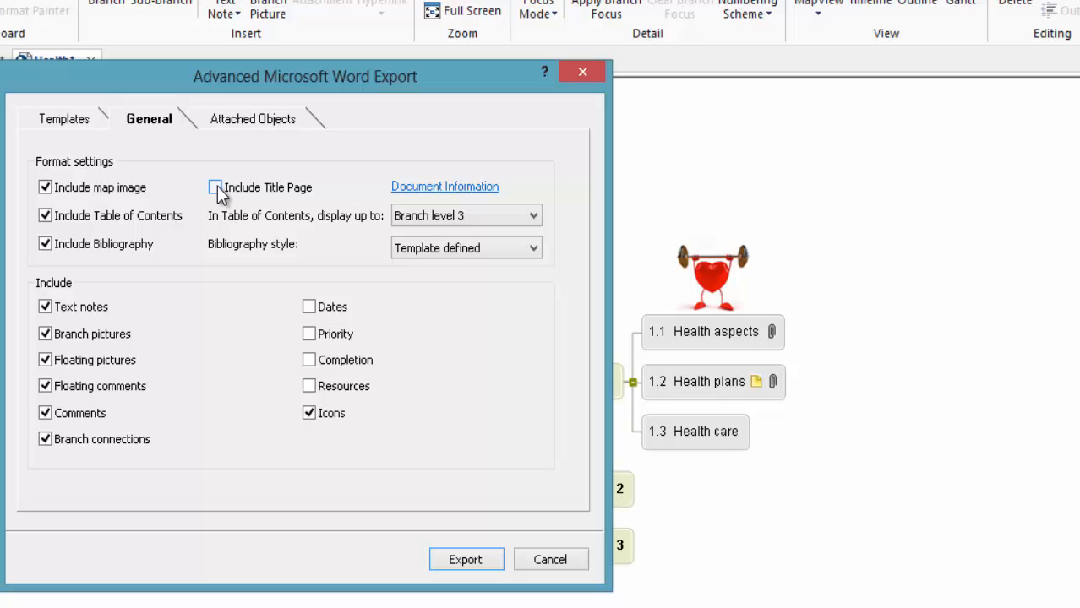
click(431, 187)
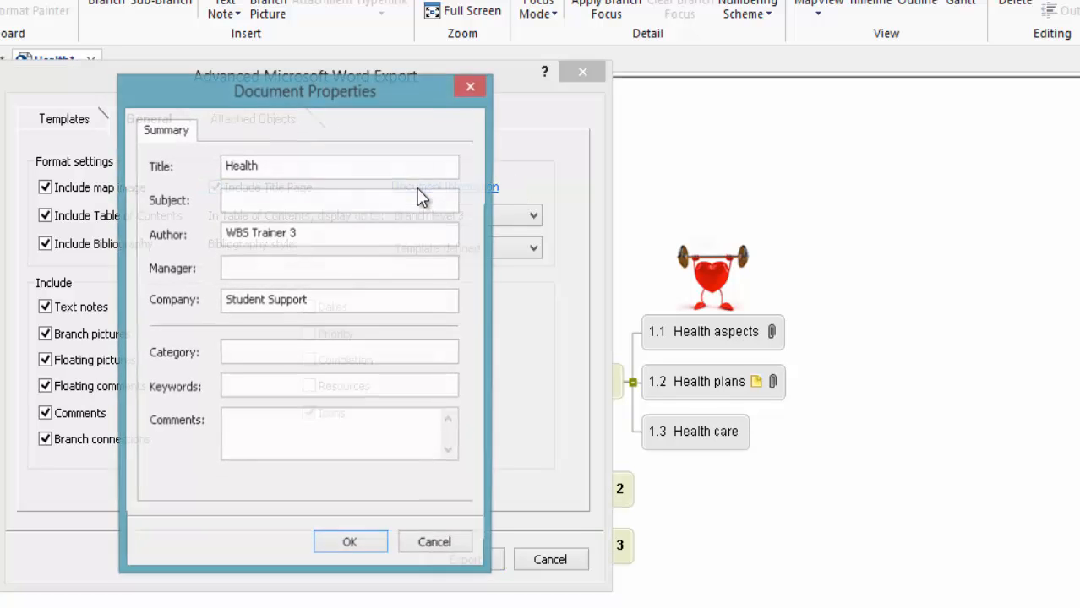
click(436, 545)
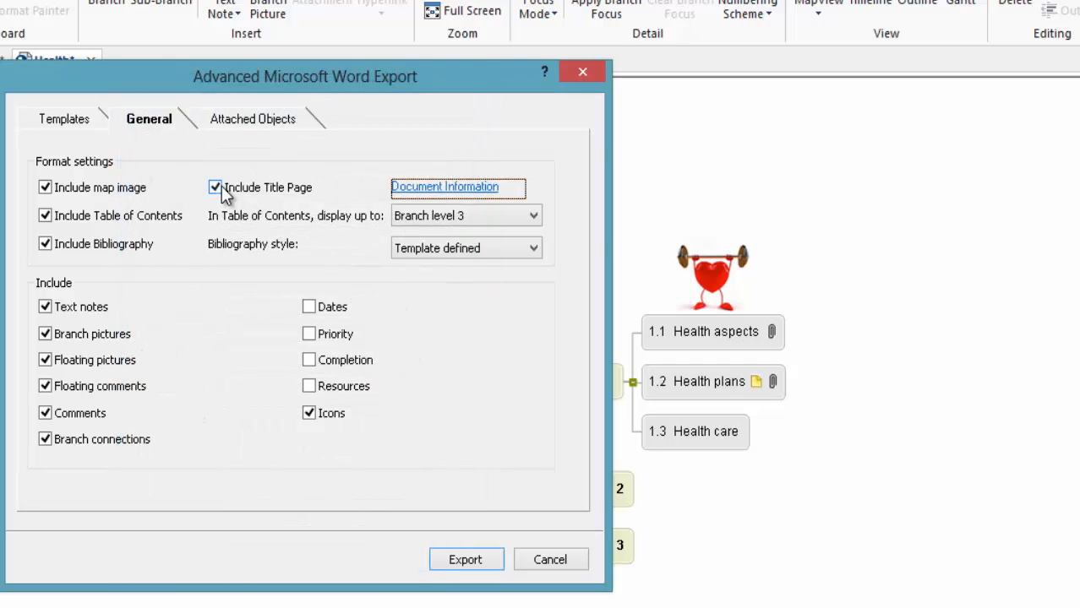
Step: Exclude the title page, map image, table of contents, branch pictures and comments from the Word export
click(217, 187)
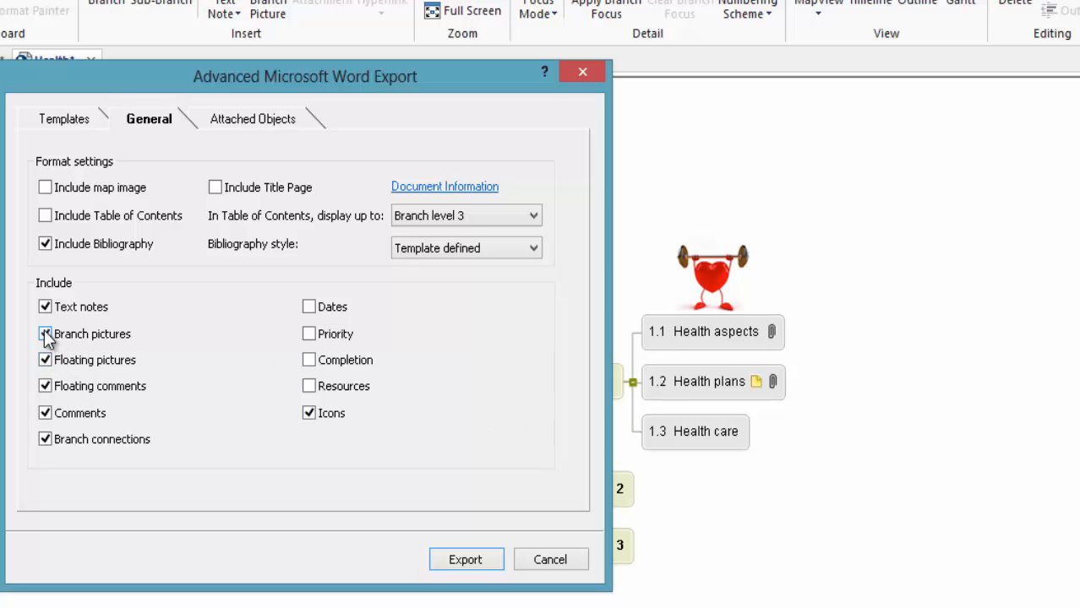
drag(346, 77, 277, 98)
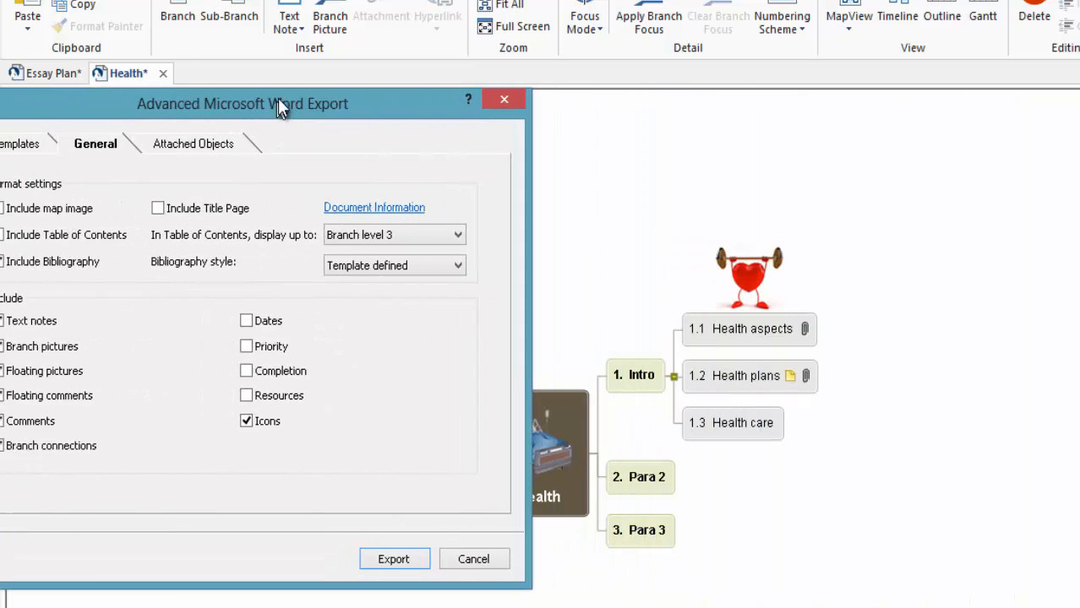
drag(357, 103, 488, 114)
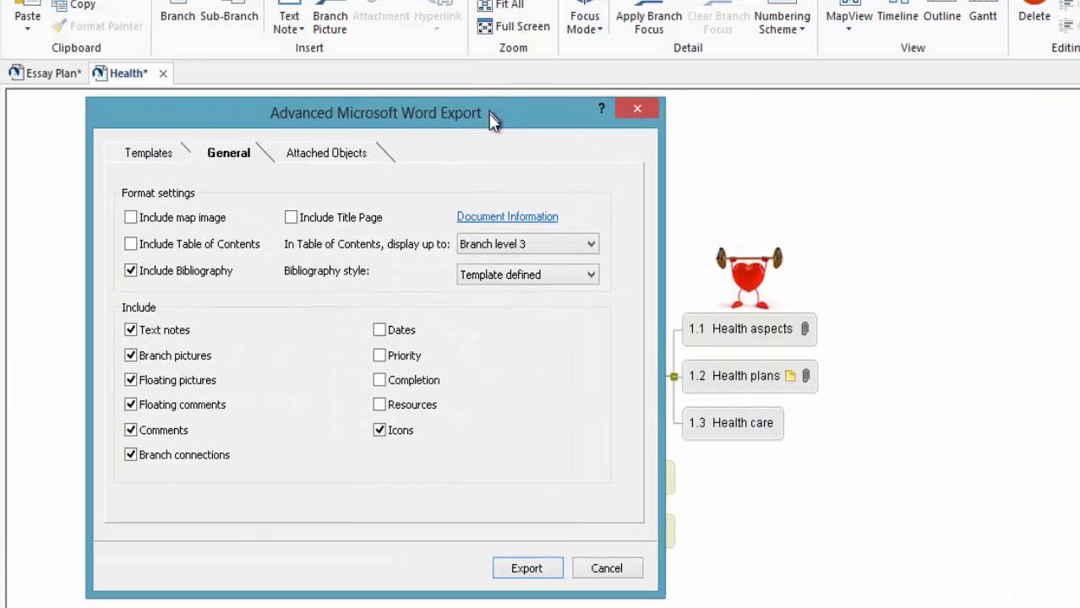
click(130, 356)
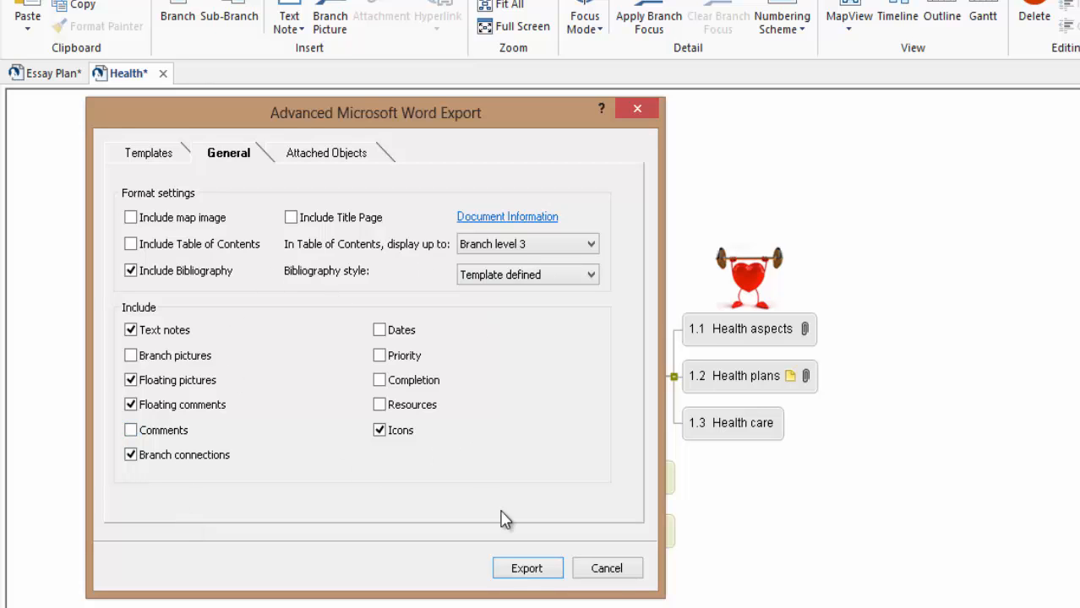
Step: Export the map to the desktop as Health.docm, open it in Word and update the document's fields
click(524, 569)
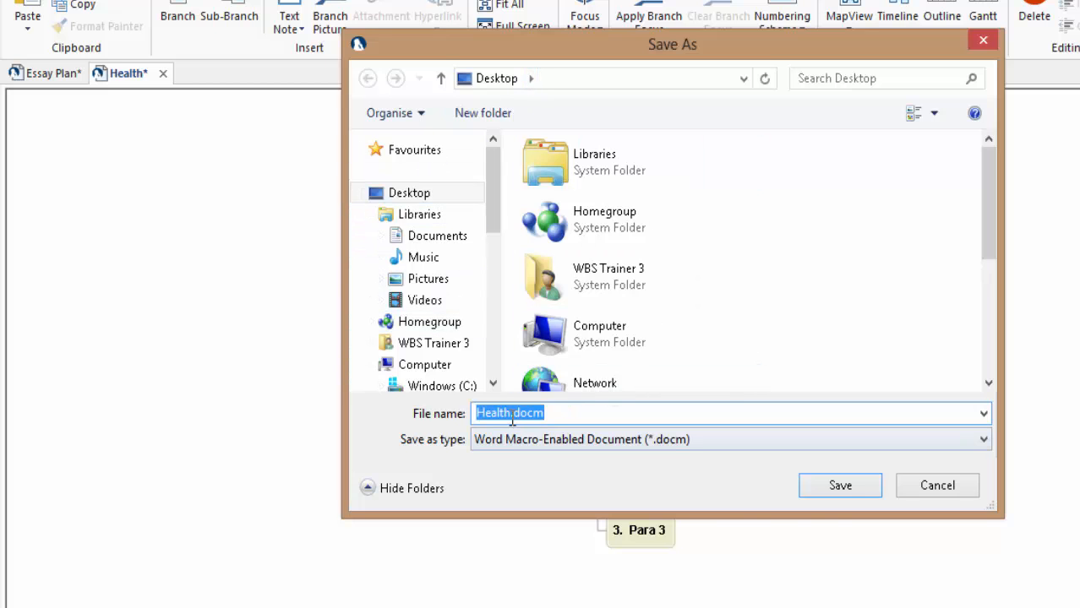
click(838, 487)
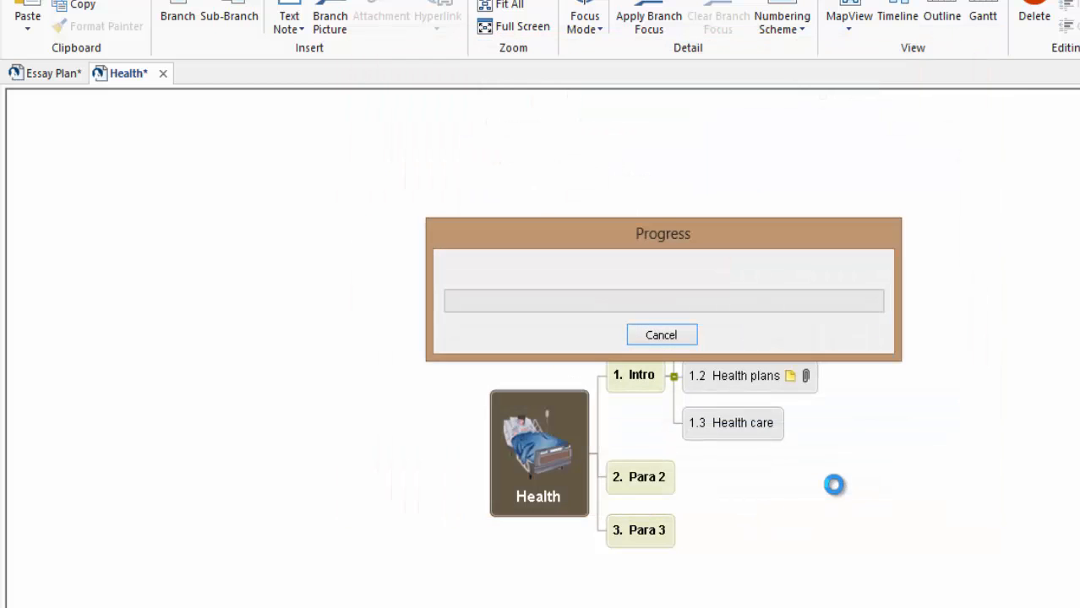
click(632, 323)
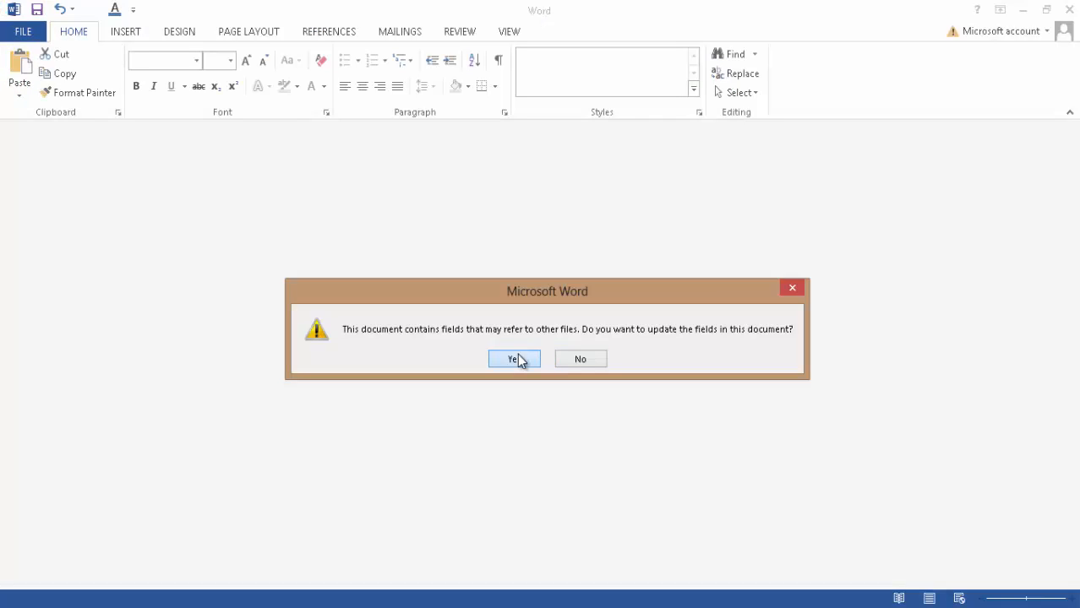
click(517, 359)
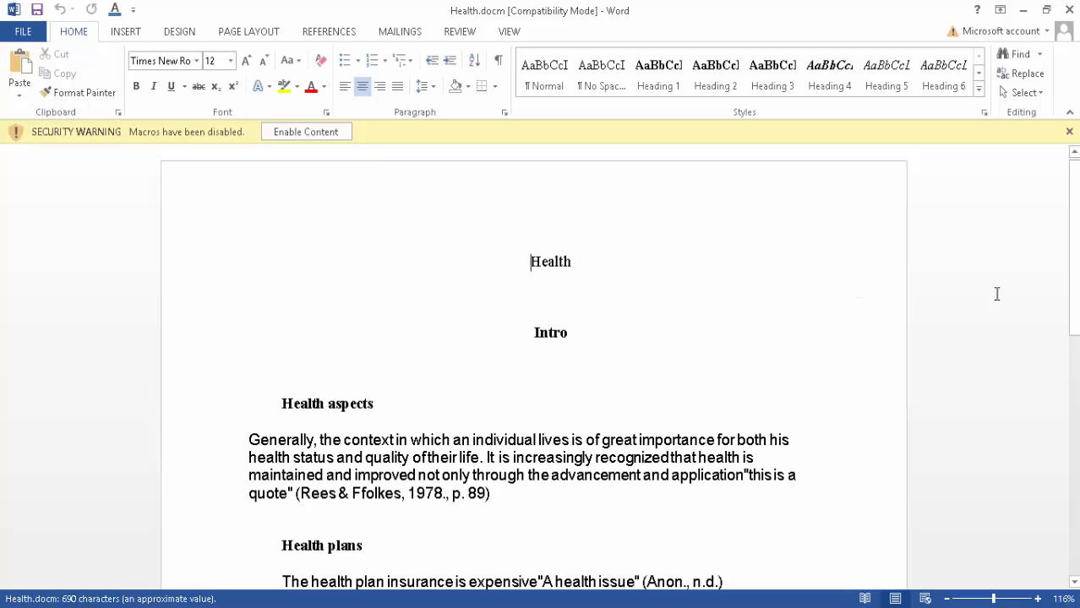
Step: Delete the "Health aspects" heading below Intro in the exported document
scroll(1076, 279, down, 3)
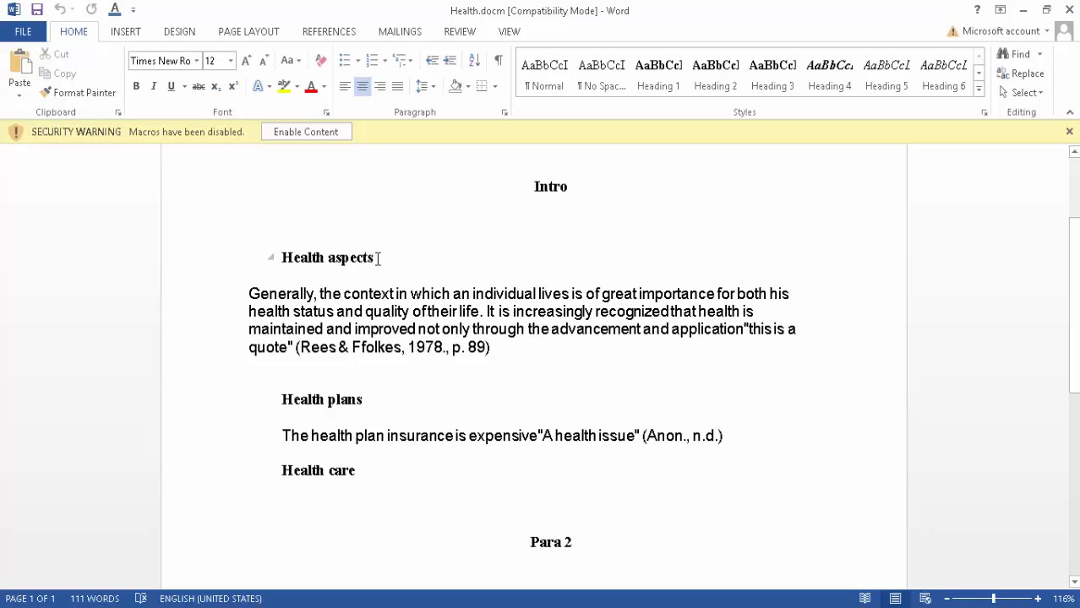
drag(378, 259, 283, 263)
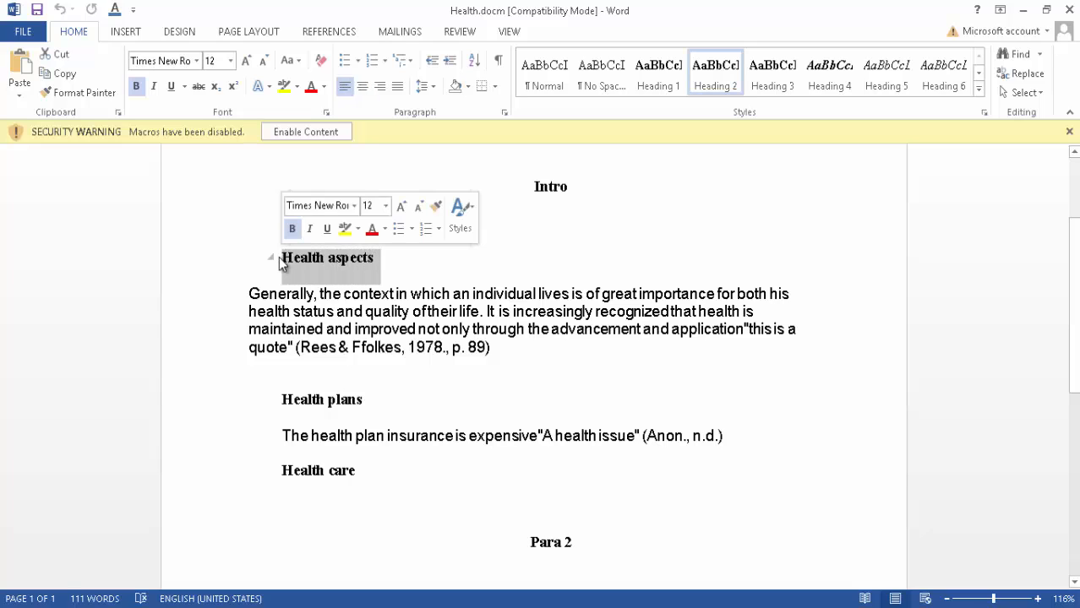
key(Delete)
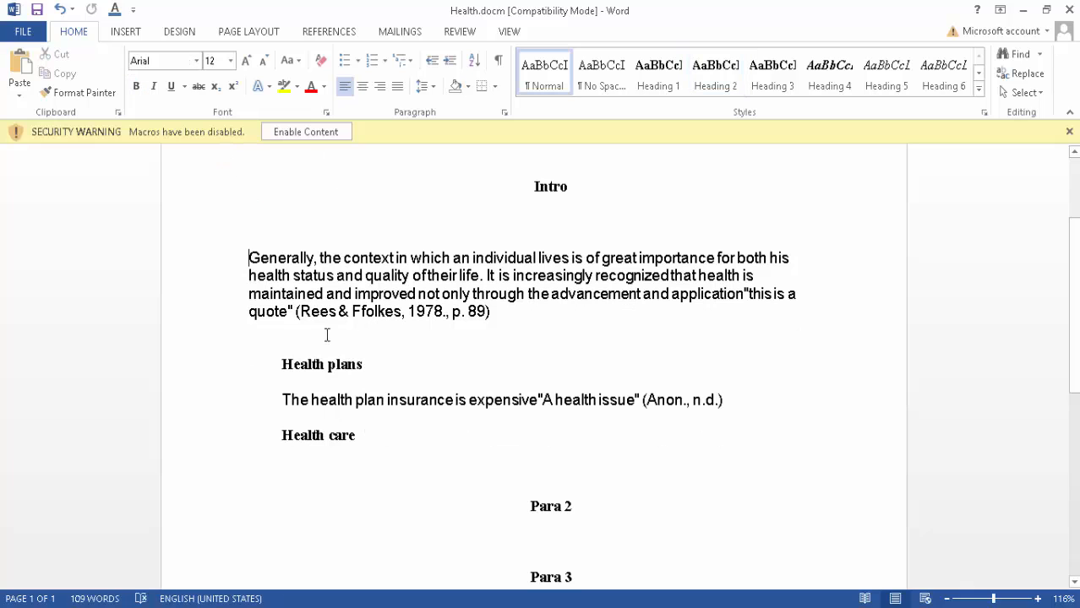
Step: Delete the "Health plans" and "Health care" headings and close the gap between the two paragraphs under Intro
mouse_move(382, 361)
mouse_down()
mouse_move(331, 368)
mouse_move(282, 346)
mouse_up()
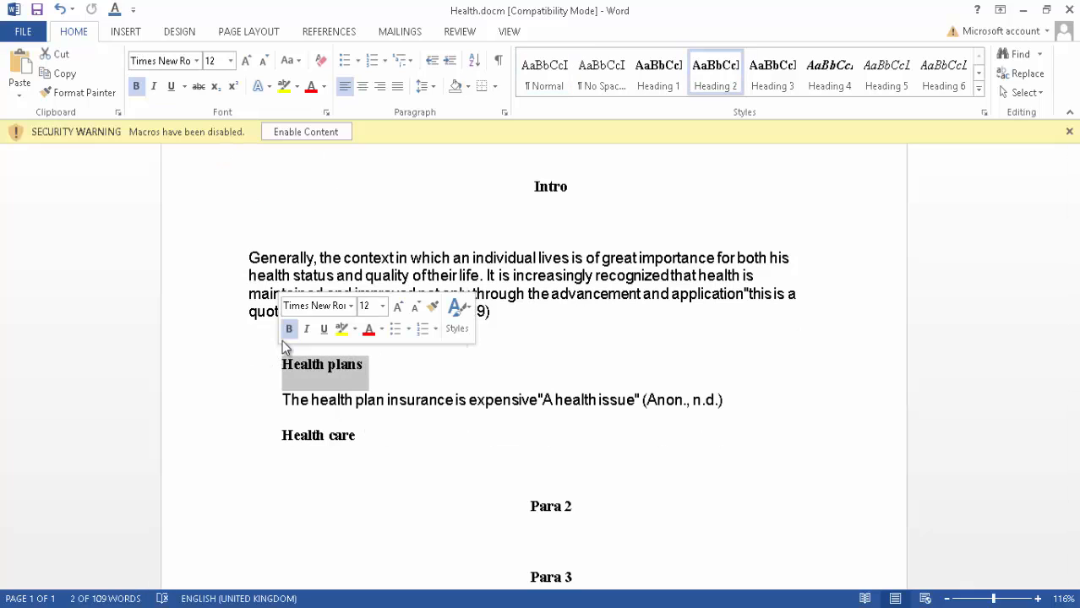
key(Delete)
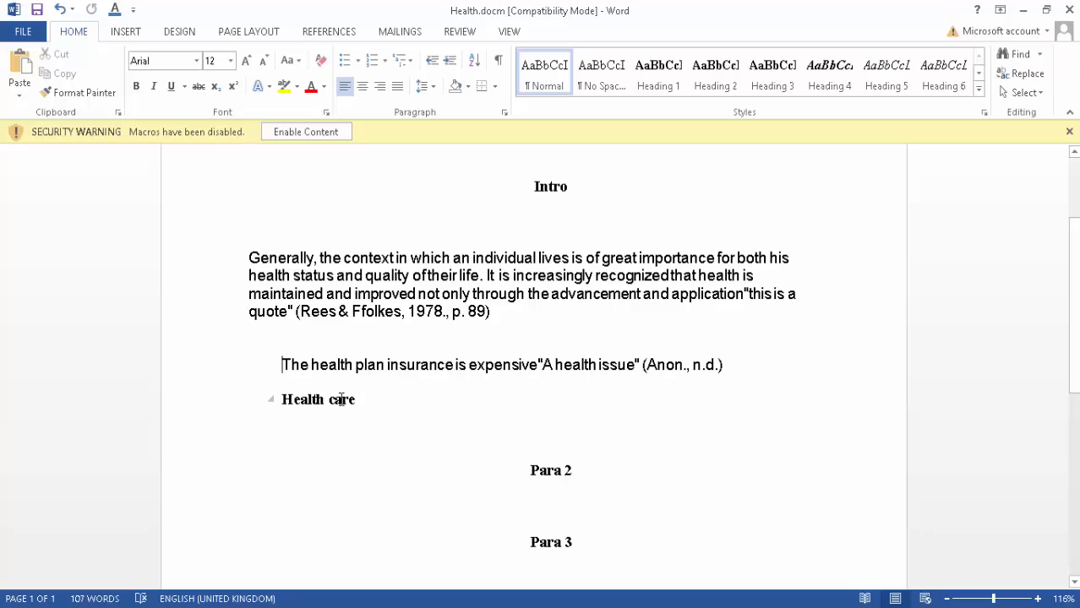
drag(358, 399, 276, 401)
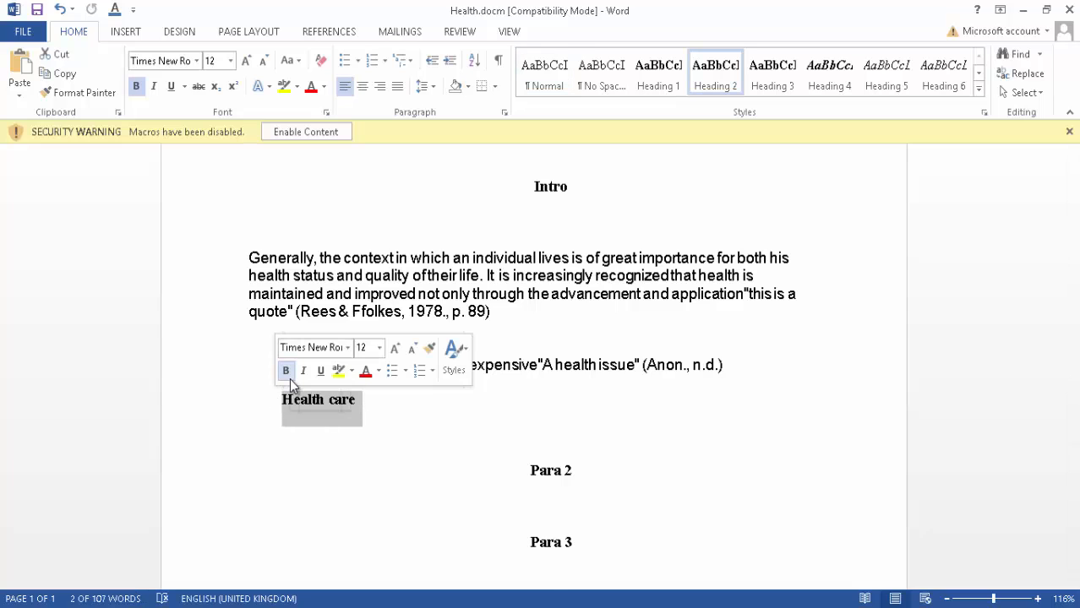
key(Delete)
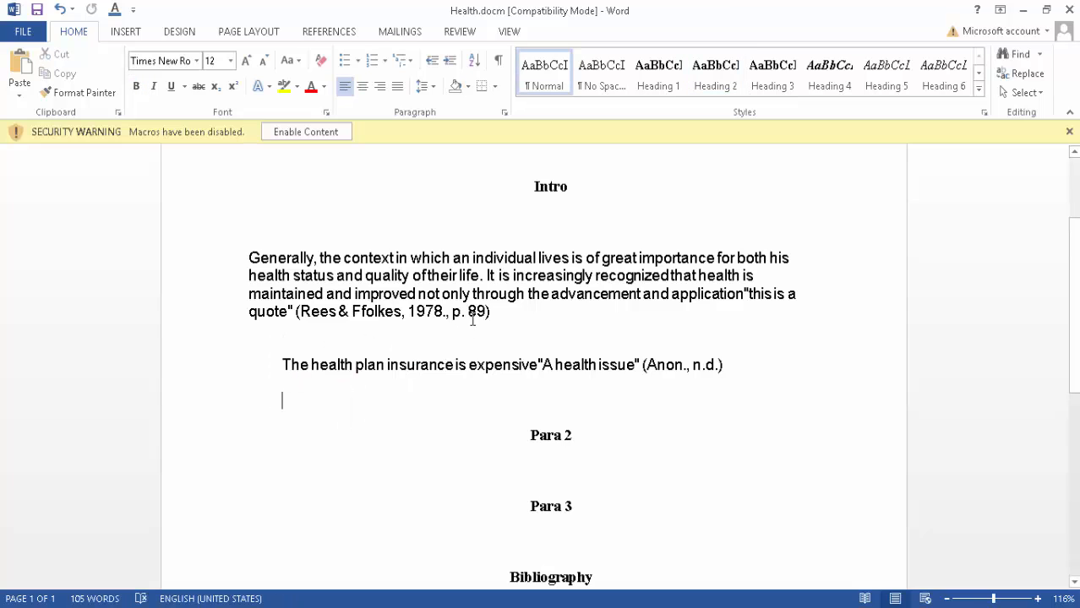
click(493, 311)
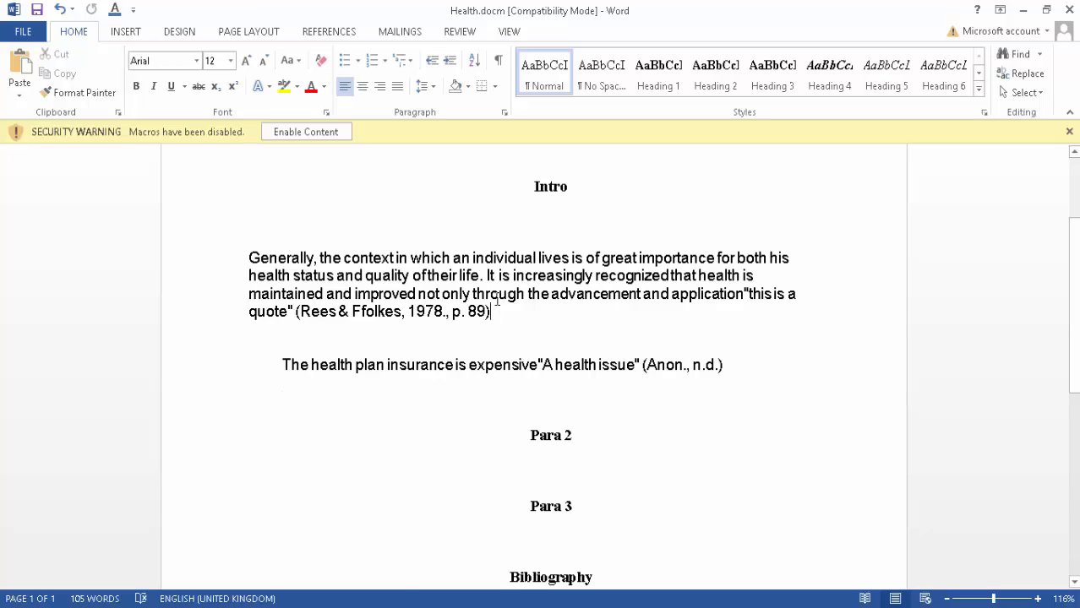
key(Delete)
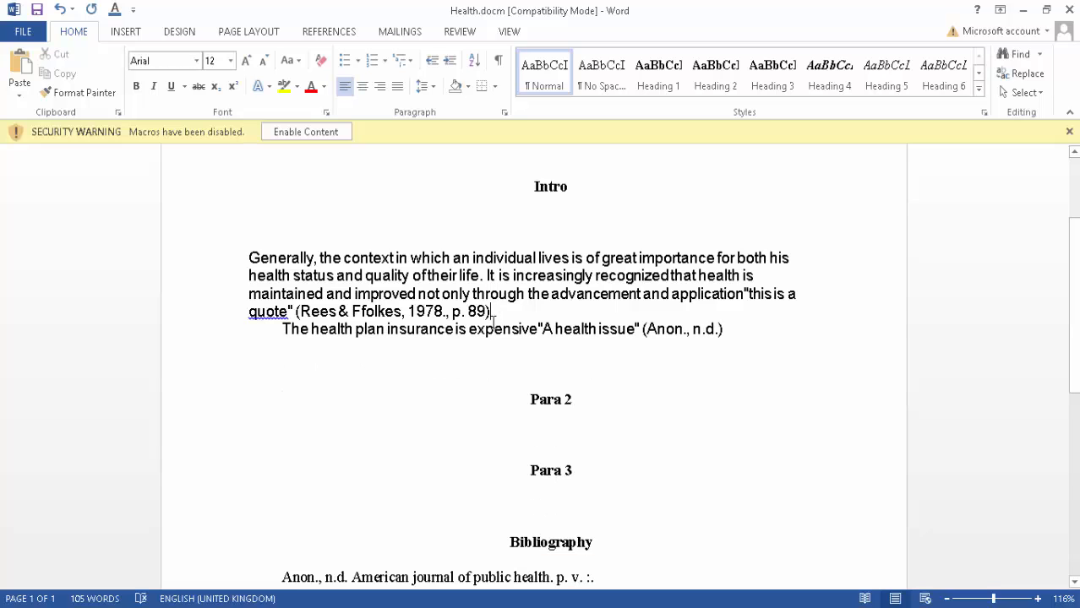
Step: Delete the BBC News entry about sexist banknotes, together with its web address line, from the bibliography
scroll(537, 423, down, 5)
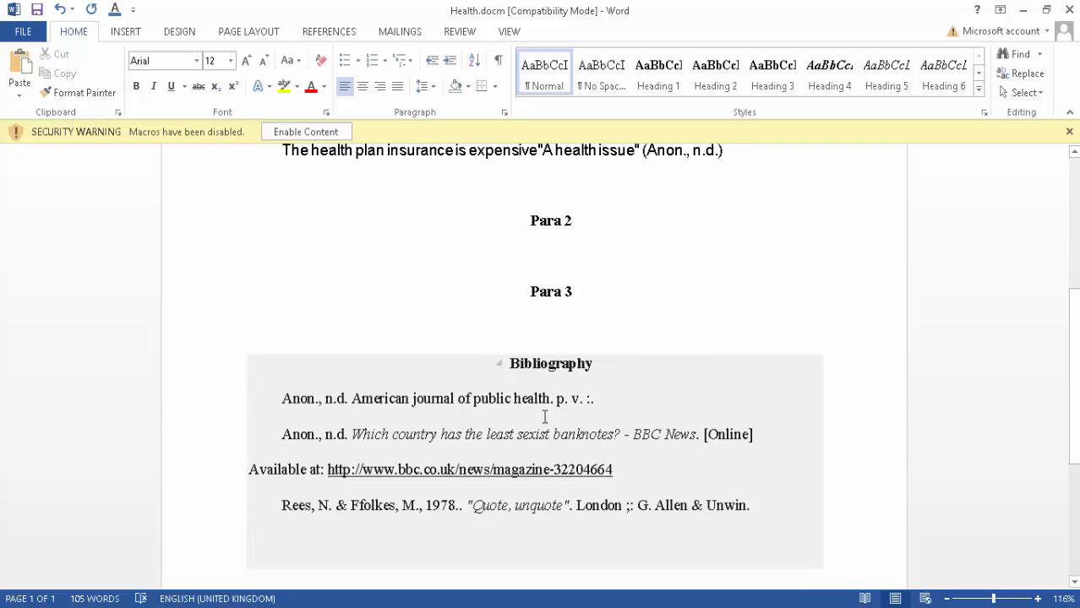
scroll(545, 413, up, 1)
scroll(547, 413, down, 2)
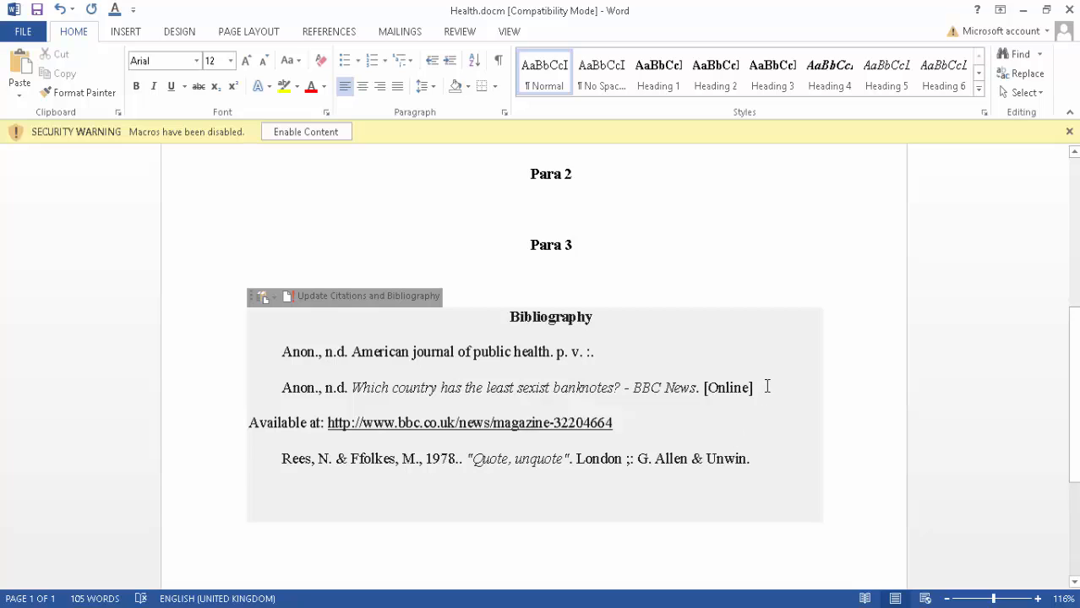
mouse_move(767, 386)
mouse_down()
mouse_move(508, 374)
mouse_move(283, 382)
mouse_up()
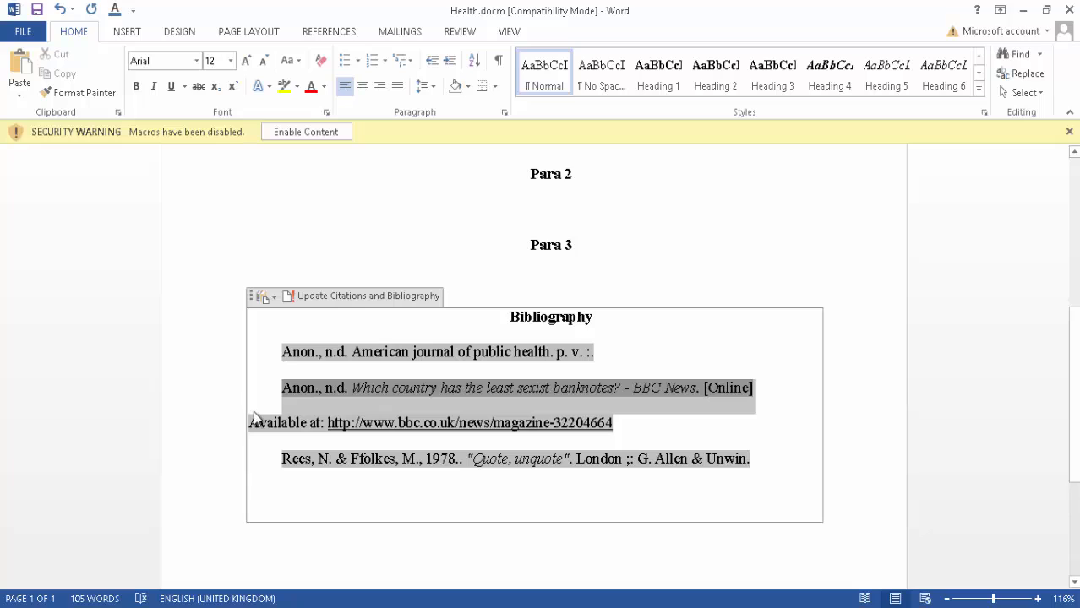
key(Delete)
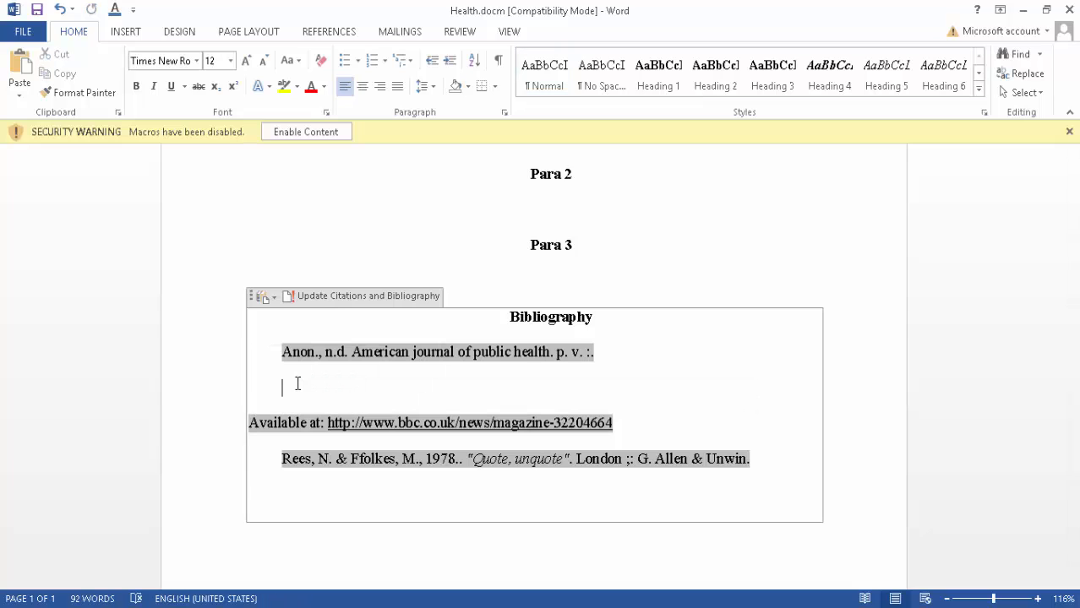
drag(581, 423, 234, 422)
key(Delete)
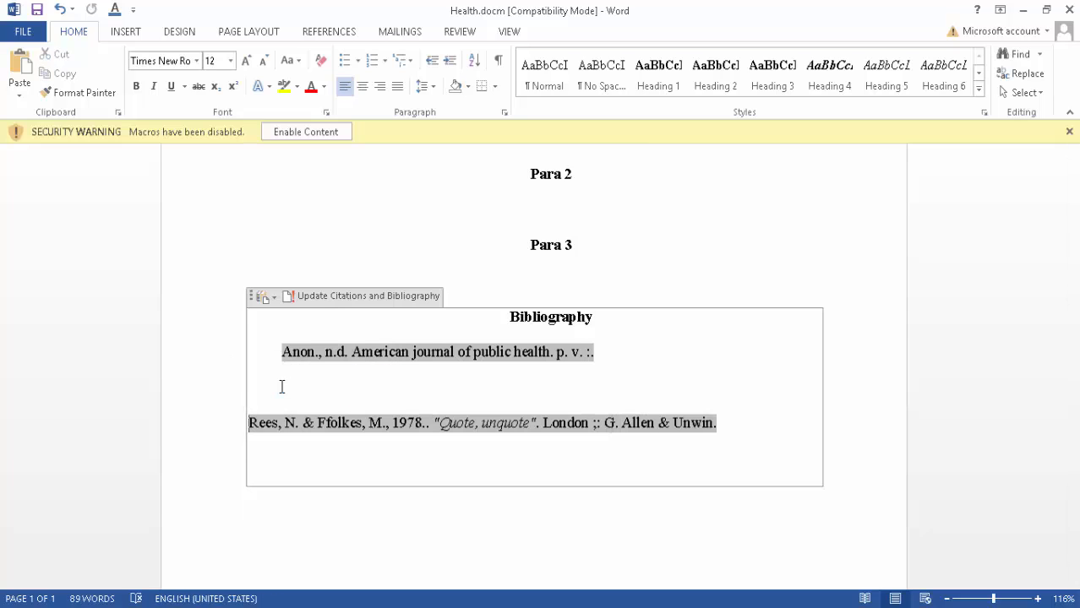
click(630, 357)
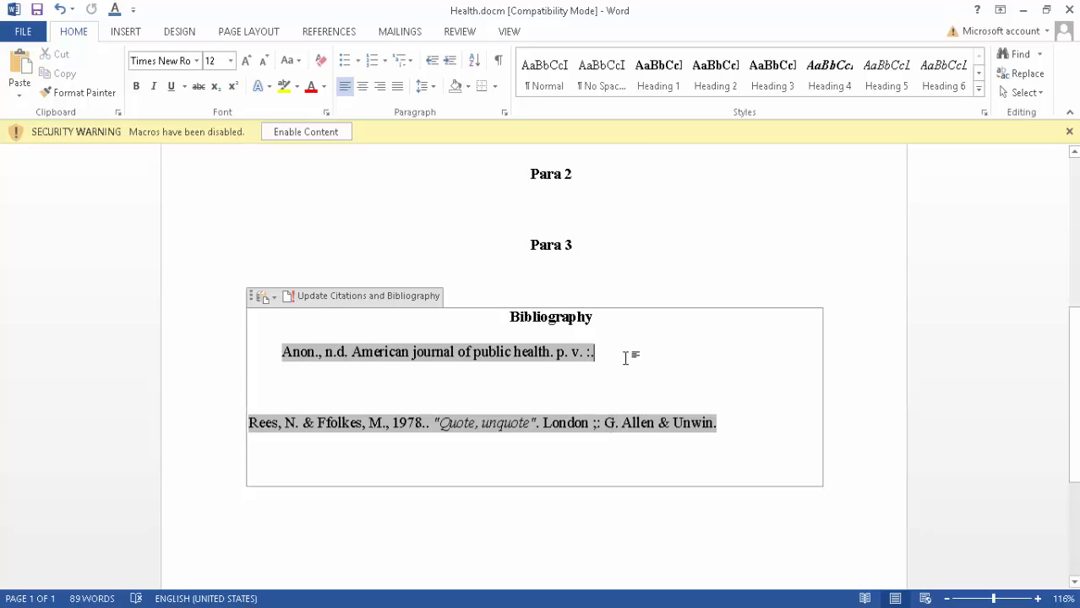
click(256, 373)
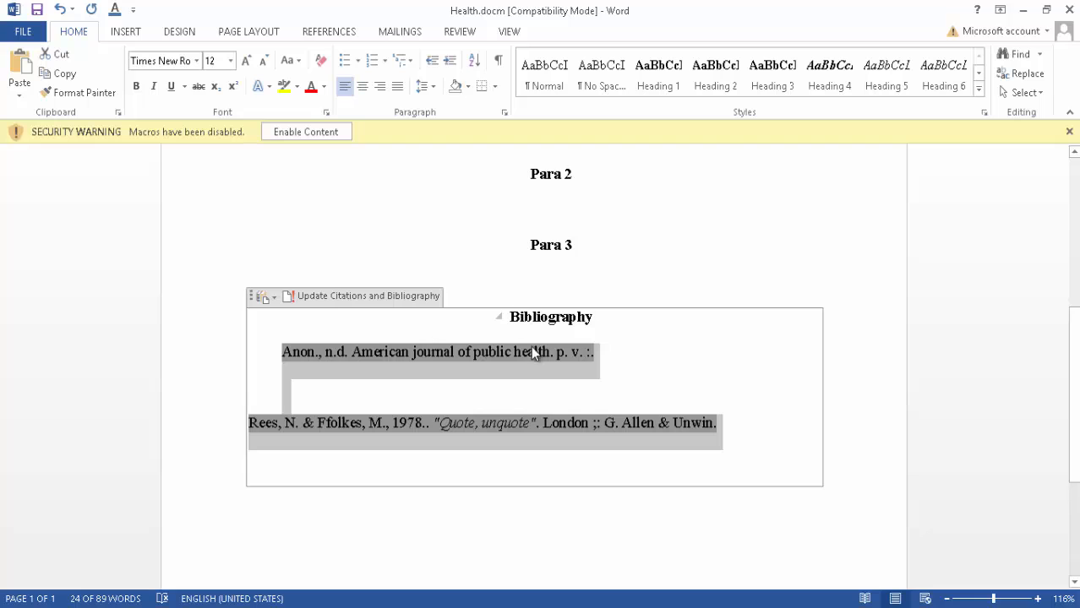
click(571, 395)
click(486, 420)
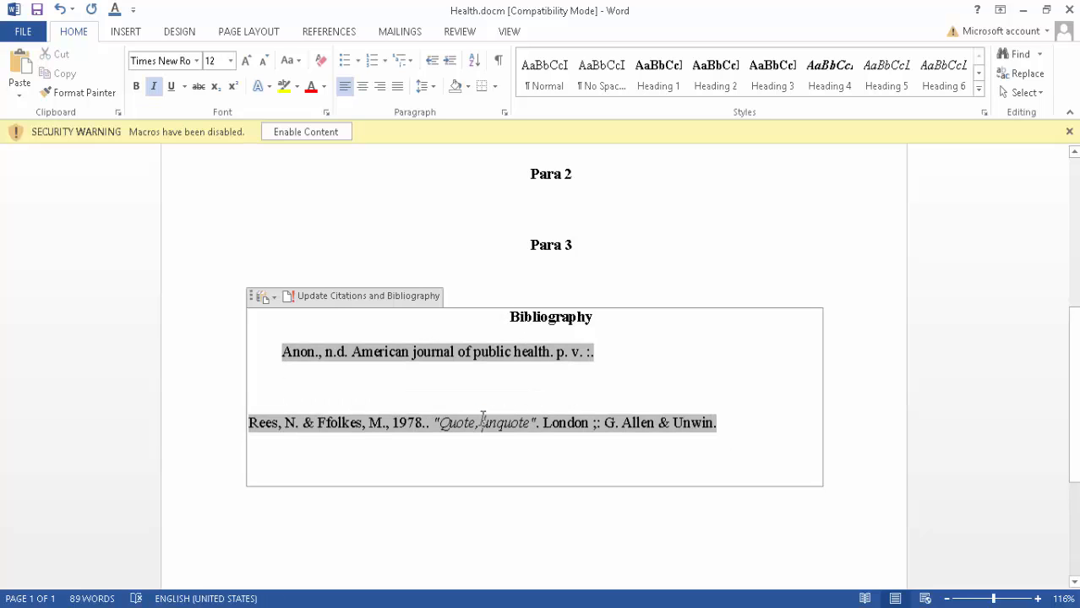
Step: Change the document's citation and bibliography style to Harvard - Exeter
scroll(494, 402, up, 5)
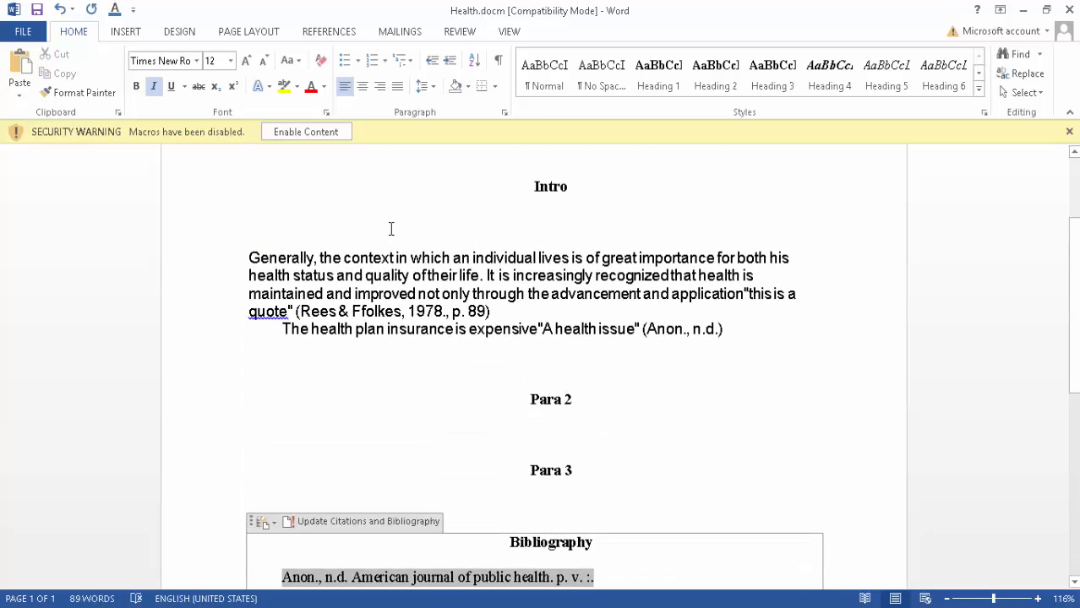
click(317, 38)
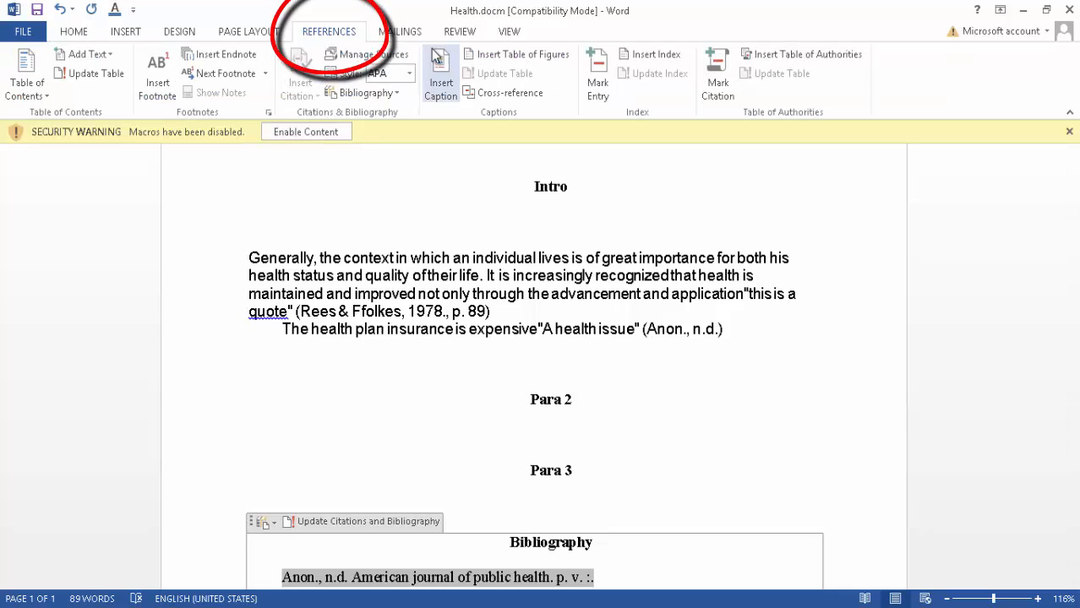
click(408, 74)
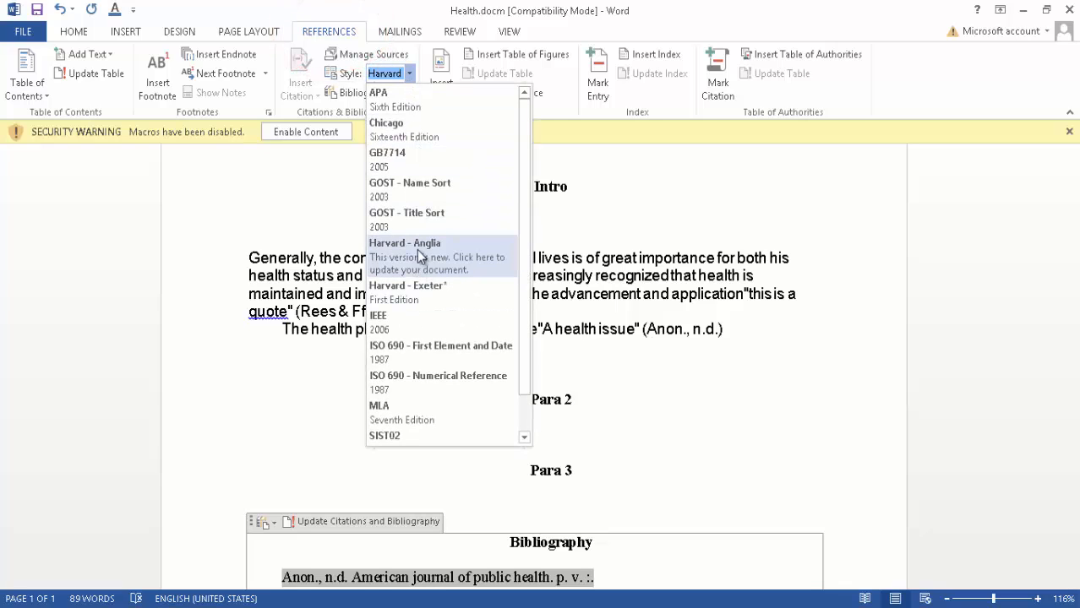
click(416, 295)
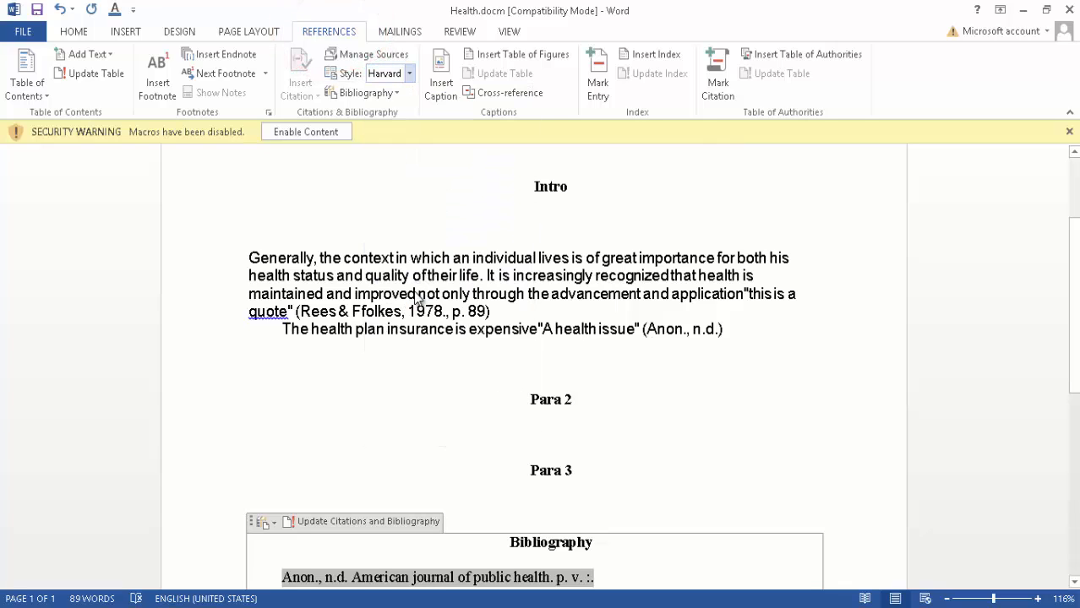
Step: Delete the BBC News banknotes entry and its web link from the Harvard-styled bibliography
scroll(487, 403, down, 5)
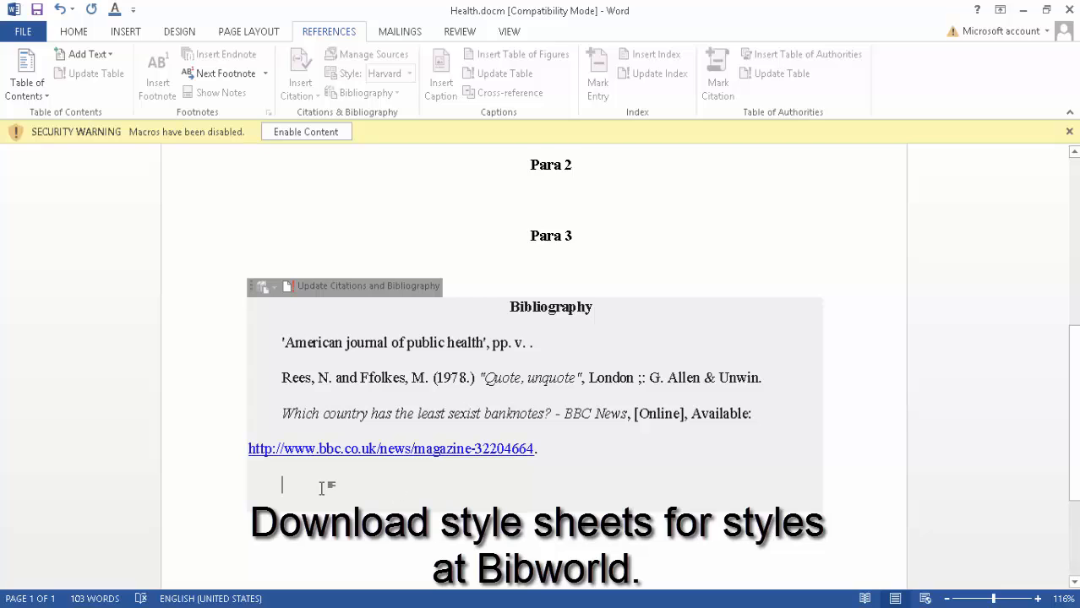
drag(278, 420, 498, 457)
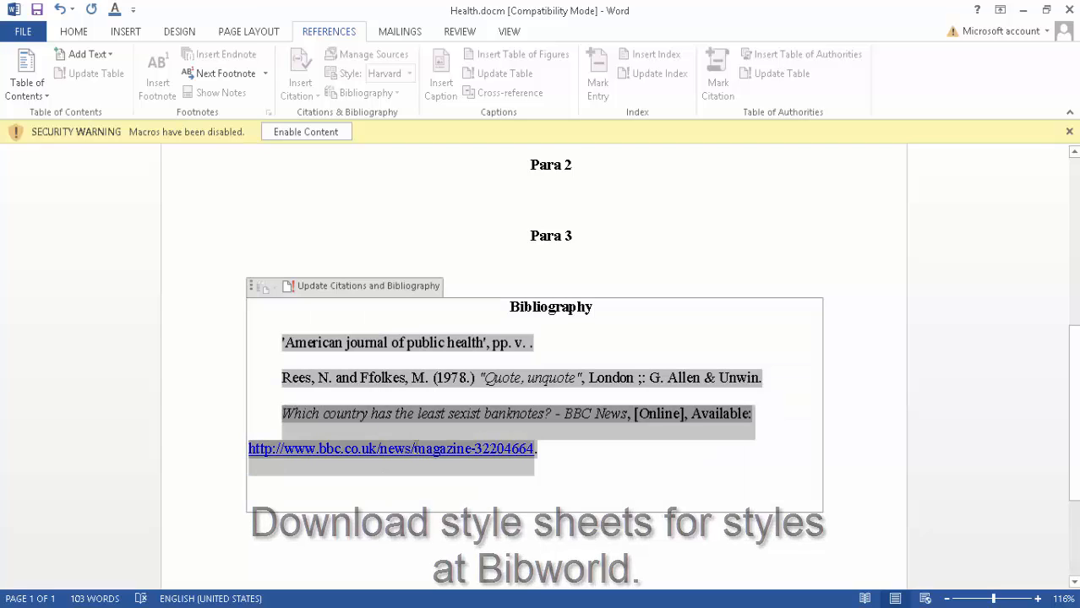
key(Delete)
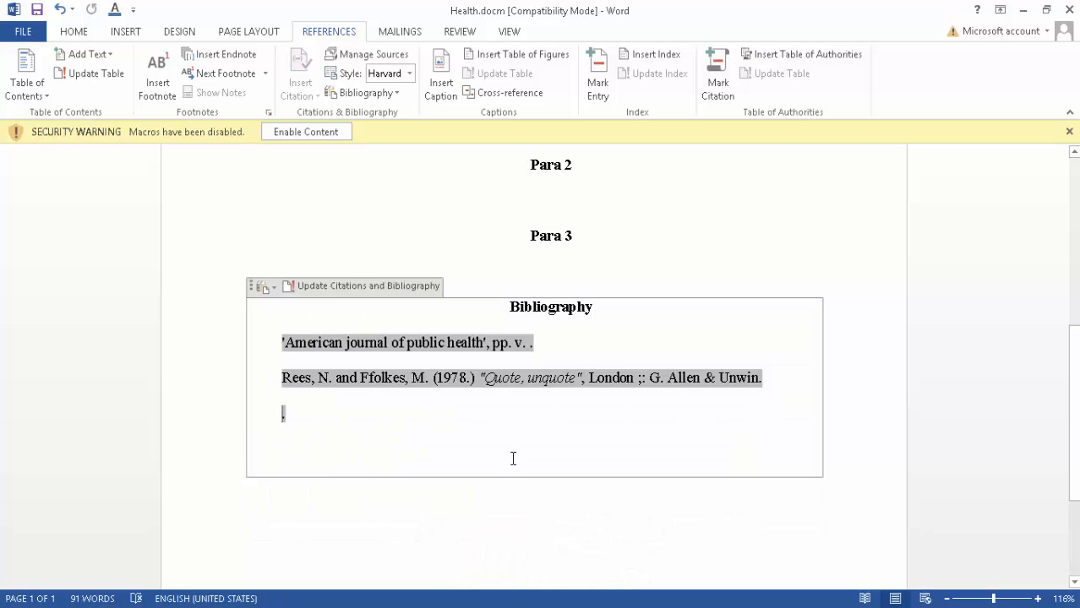
click(495, 525)
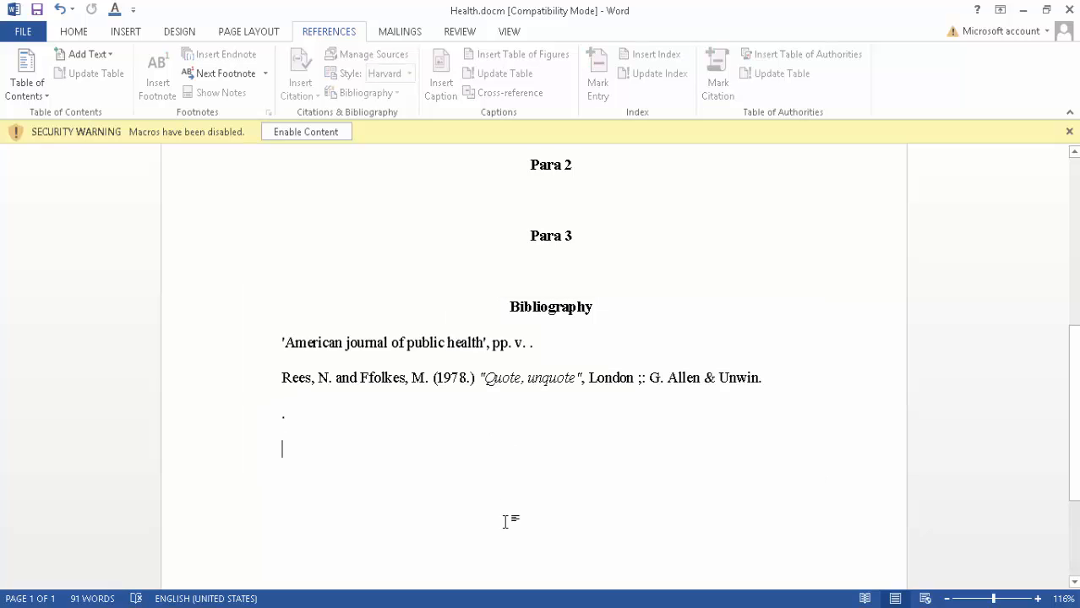
Step: Left-align the "Health" title at the start of the document
scroll(571, 433, up, 1)
scroll(570, 431, up, 5)
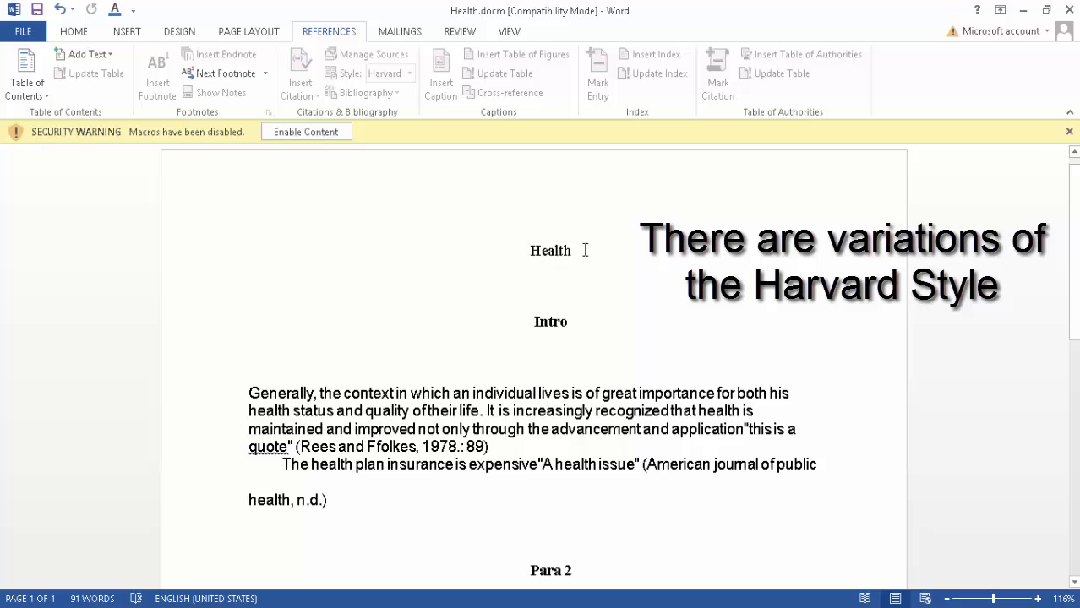
drag(585, 251, 496, 268)
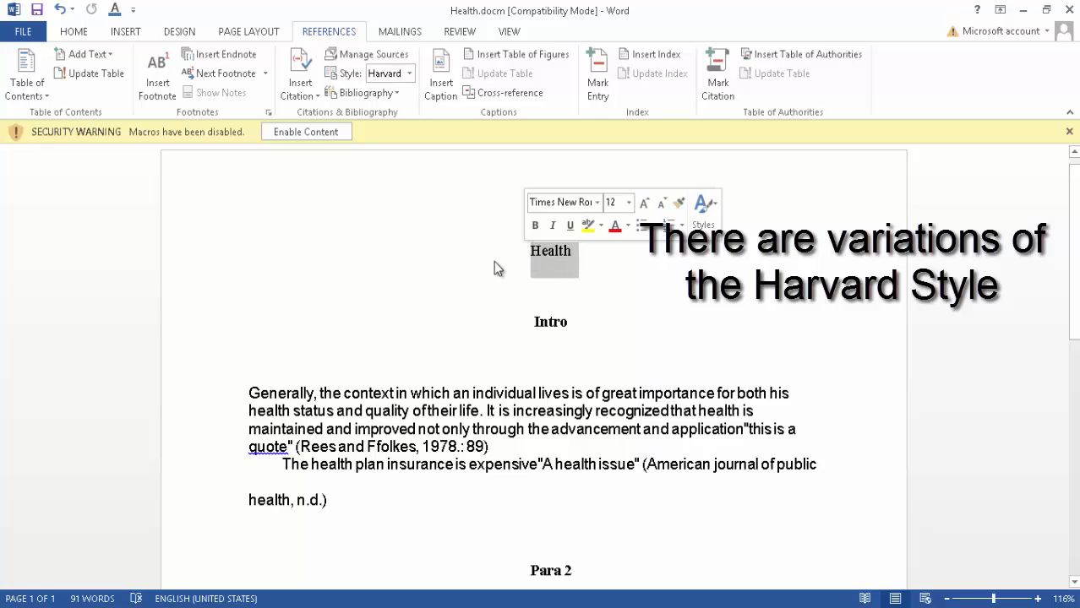
click(88, 33)
click(344, 86)
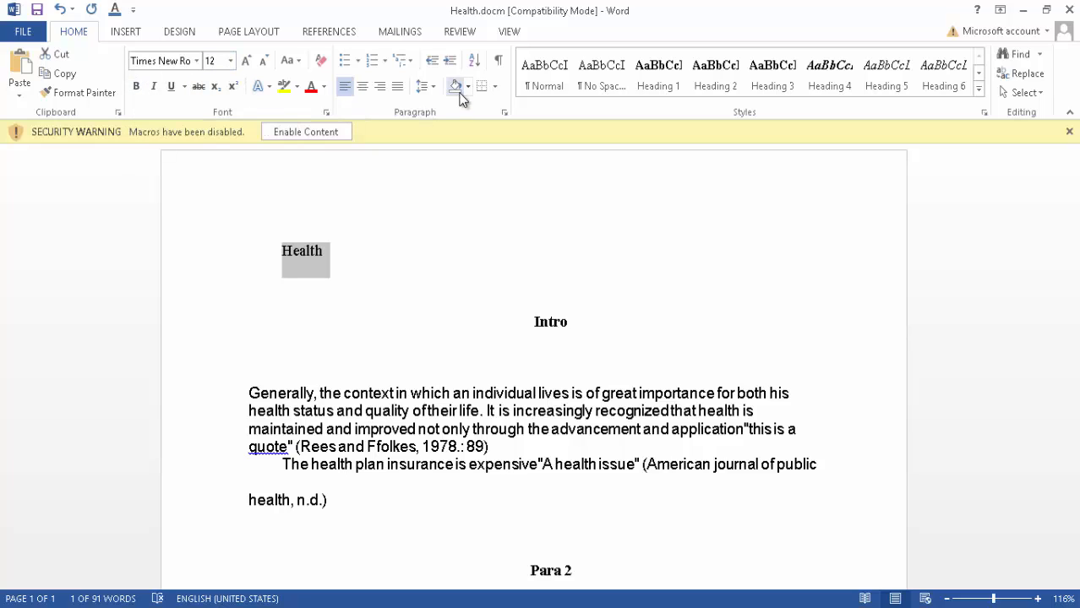
click(432, 88)
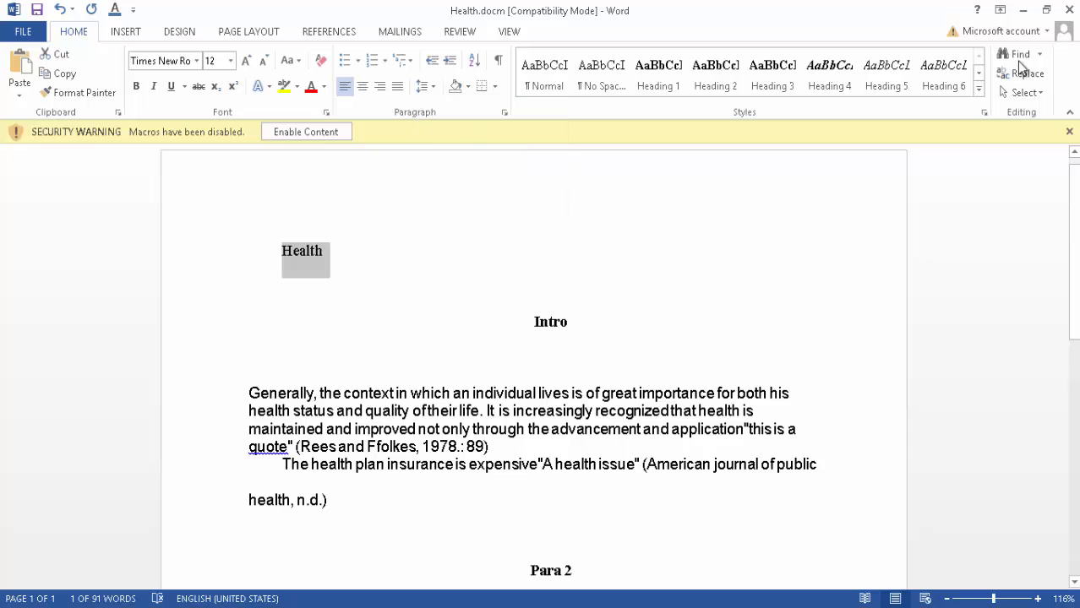
Step: Close Health.docm without saving the changes and return to the Health map in MindView
click(1067, 10)
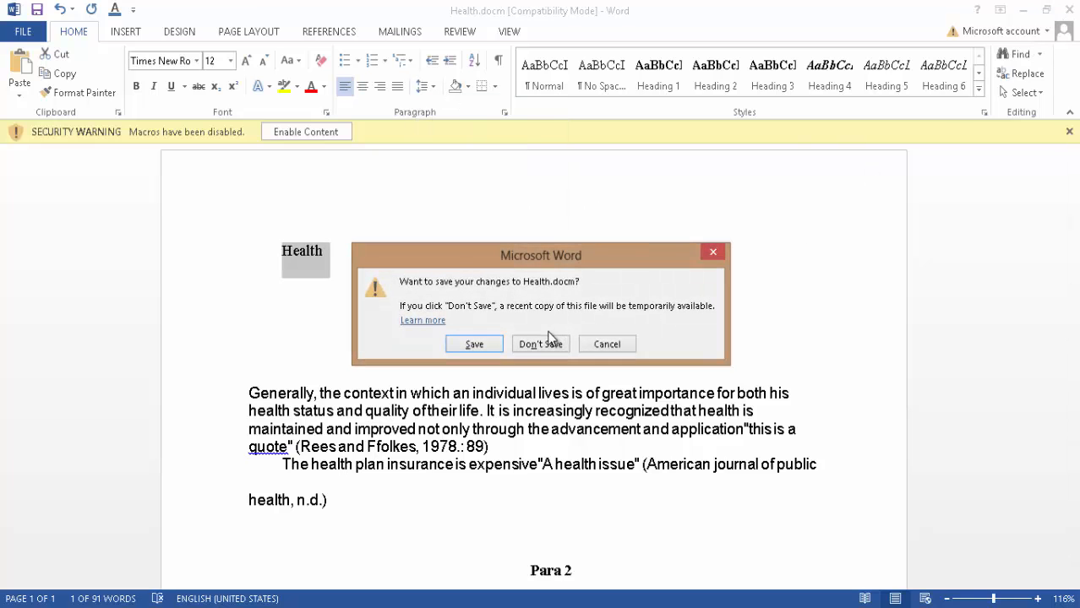
click(544, 343)
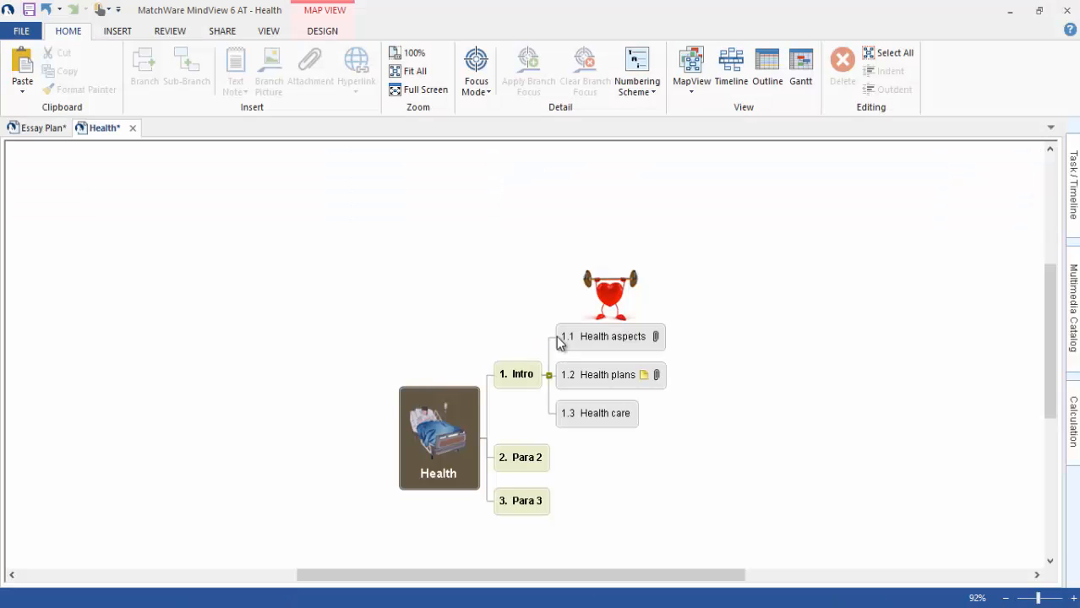
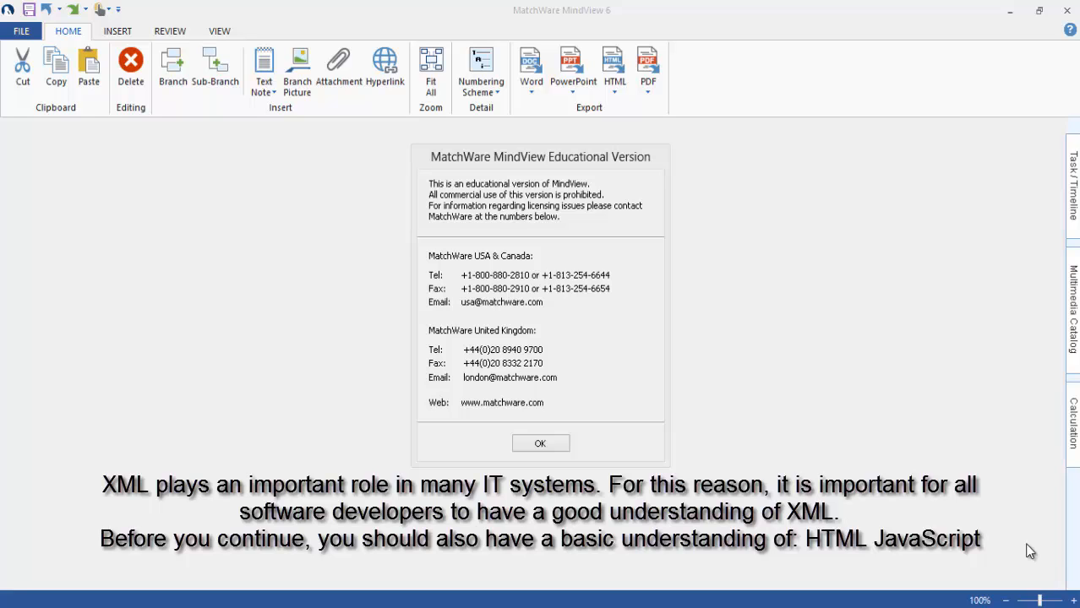
Step: Dismiss the educational version notice and look through the Medicine map's central topic and its four branches
click(540, 445)
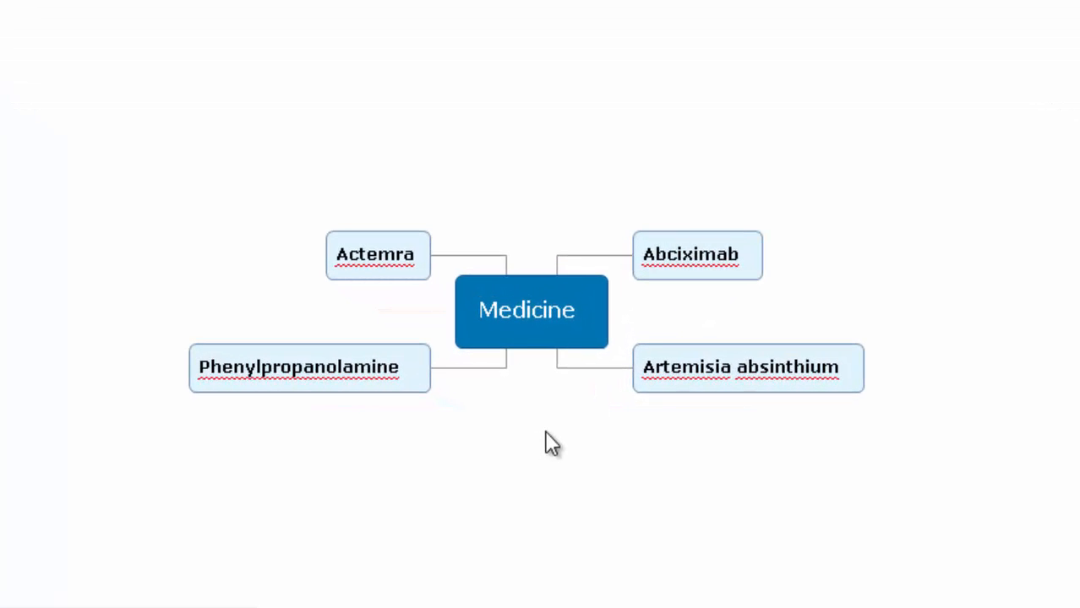
click(502, 309)
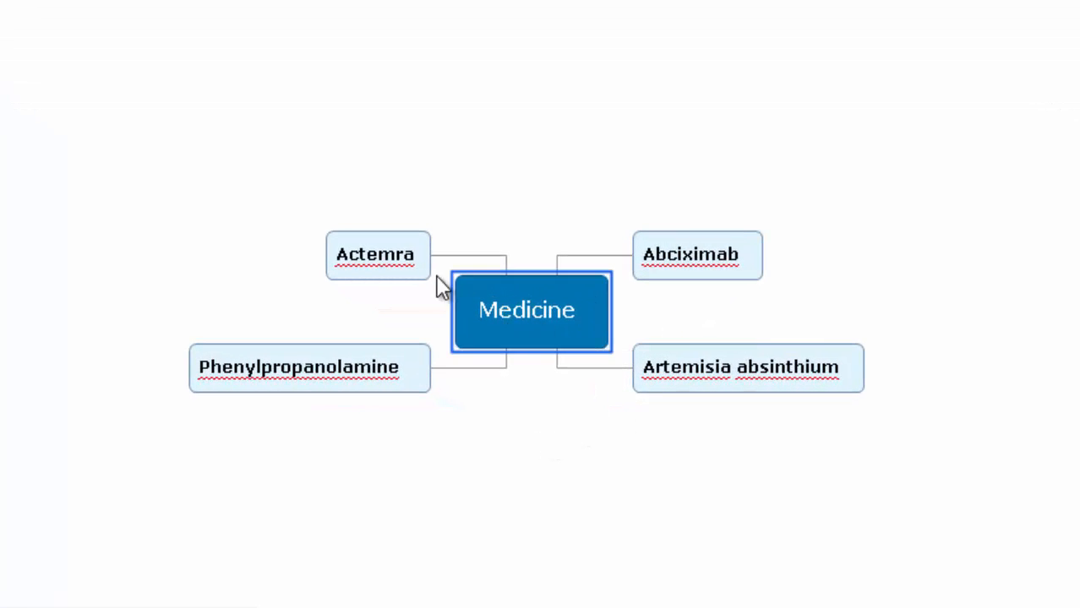
click(379, 262)
click(335, 374)
click(697, 258)
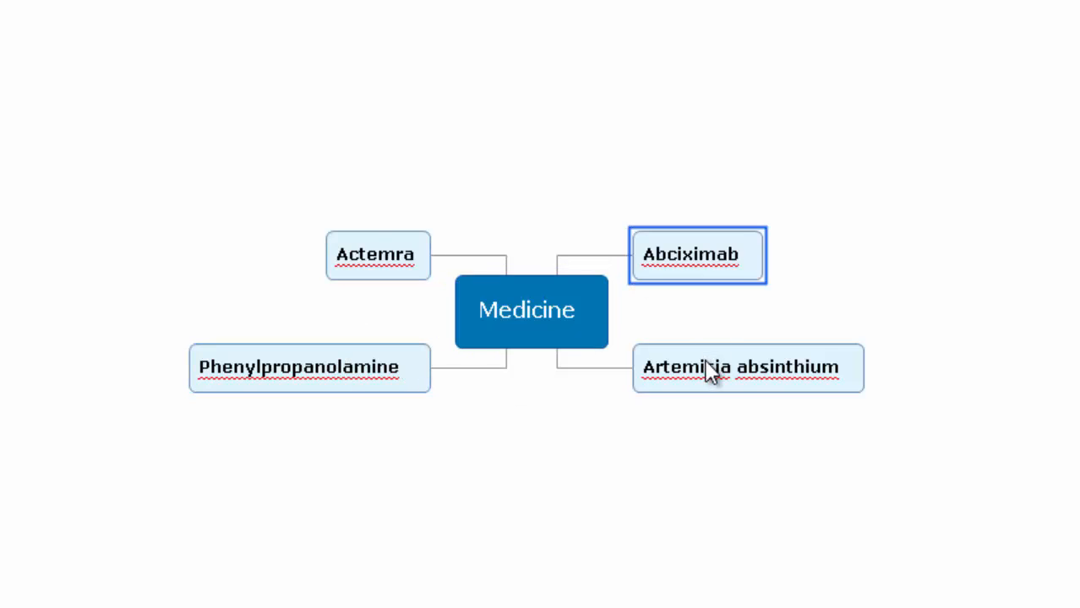
click(718, 376)
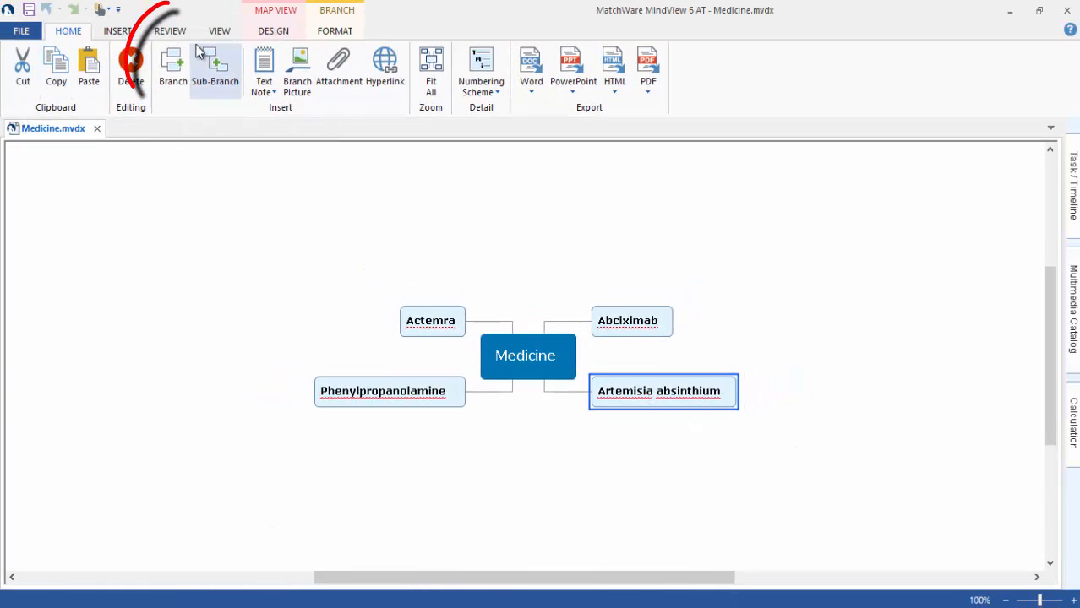
Step: Open the list of available suggestion sources for predictive suggestions and select the med source
click(170, 30)
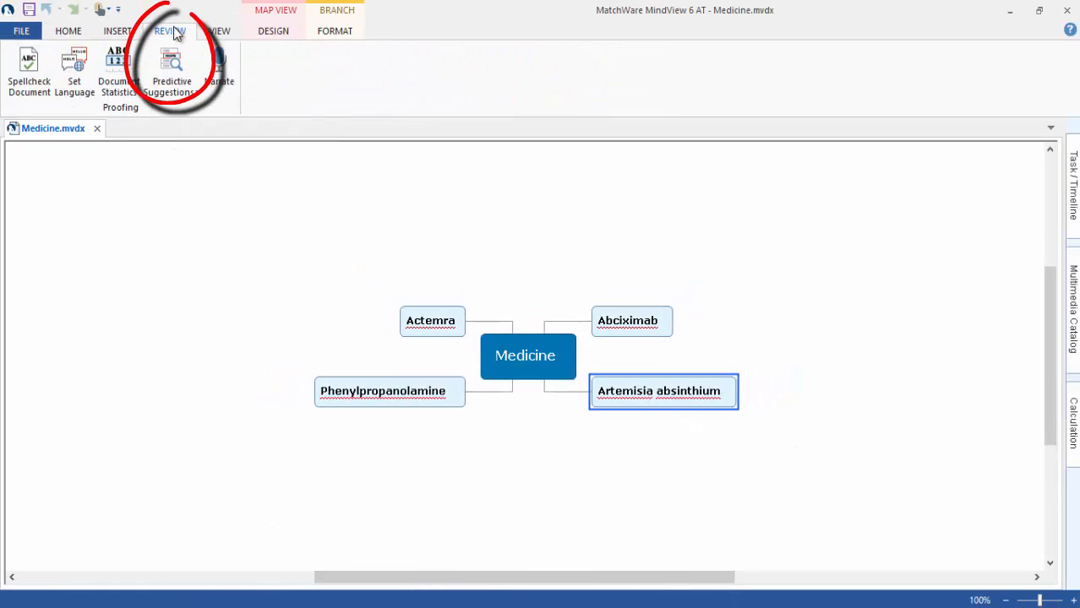
click(175, 99)
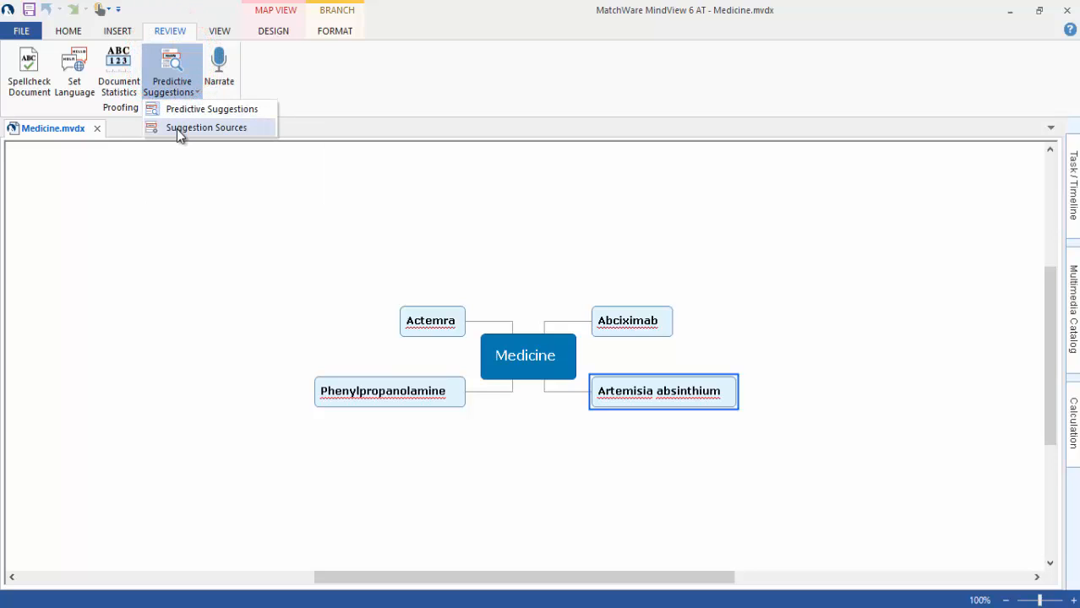
click(177, 128)
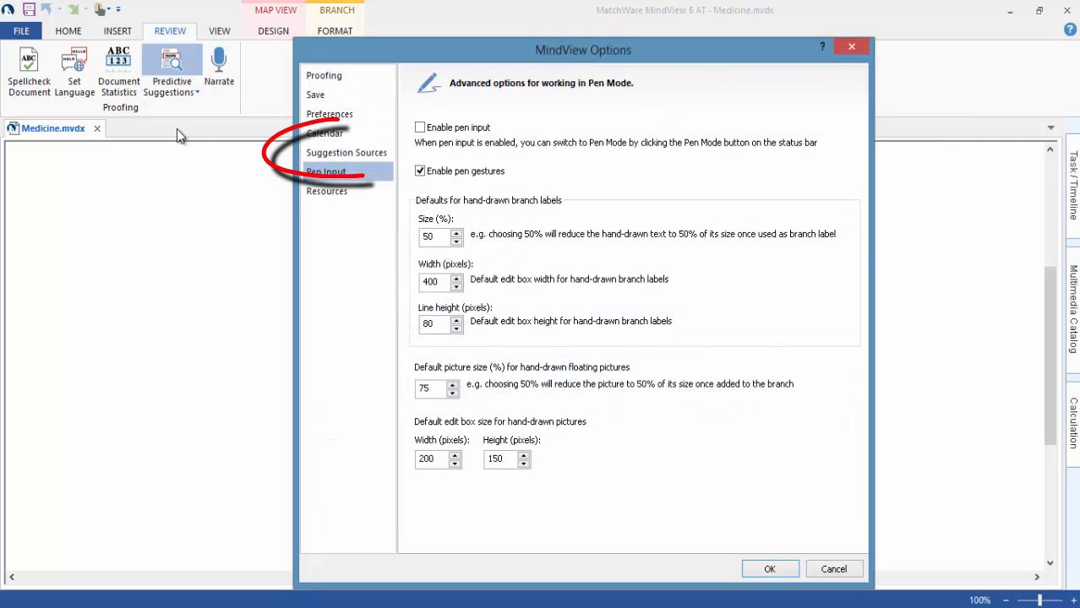
click(348, 157)
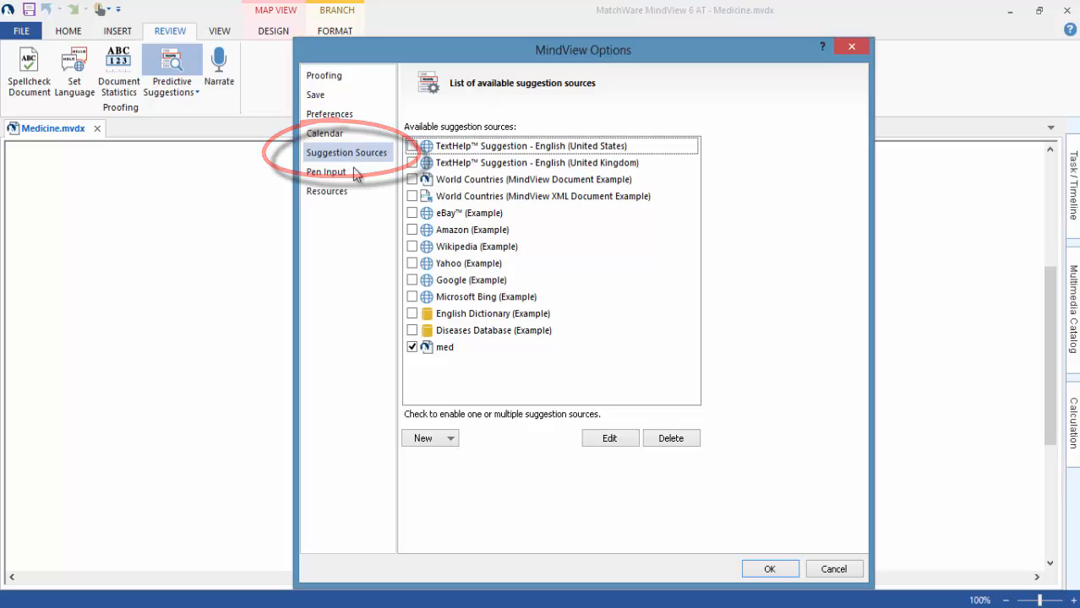
click(439, 347)
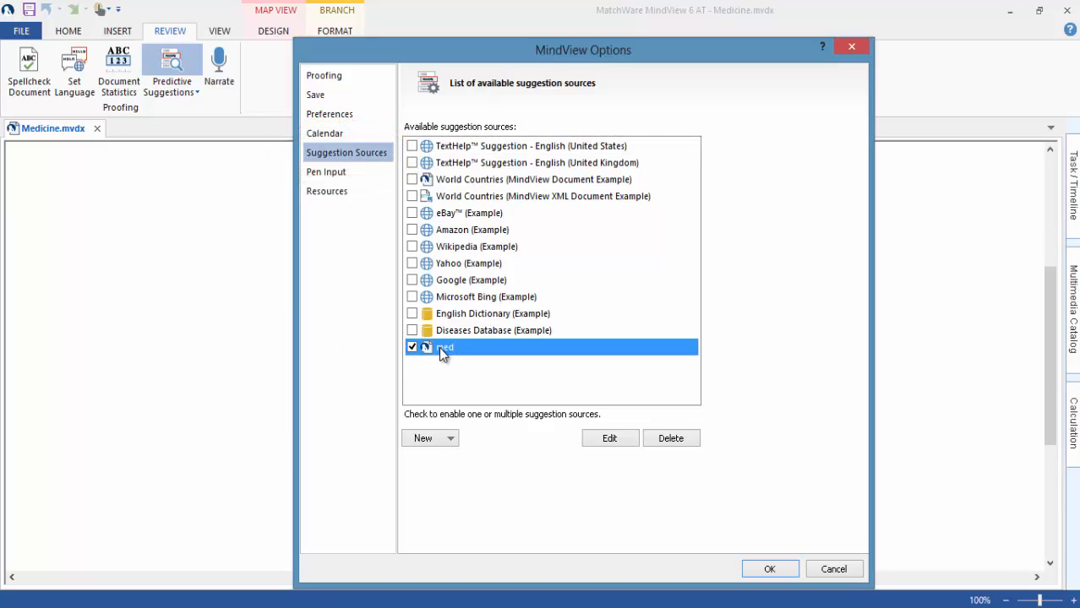
click(457, 182)
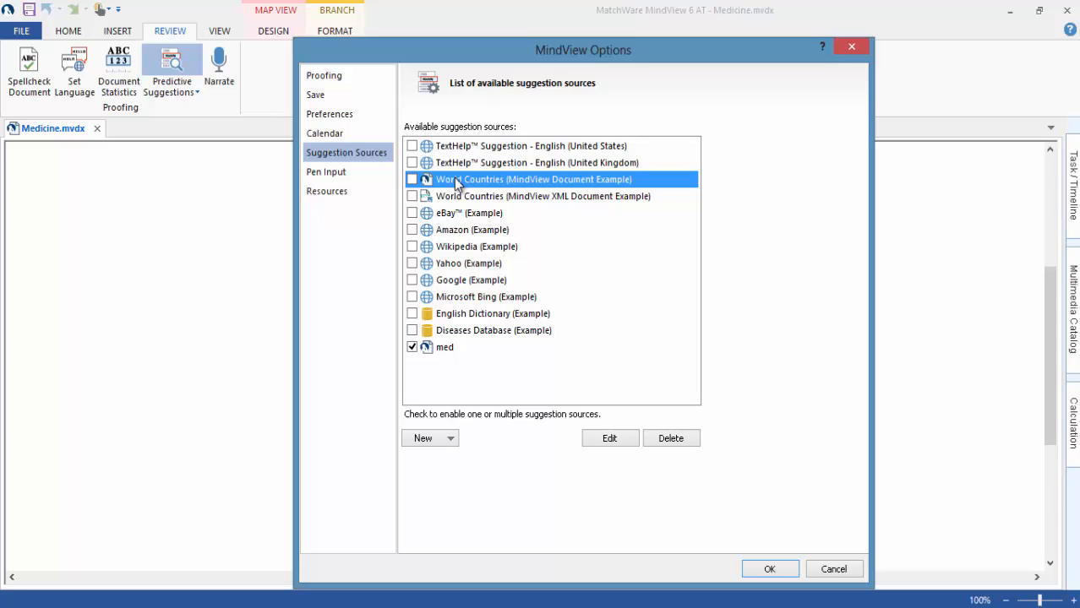
click(440, 348)
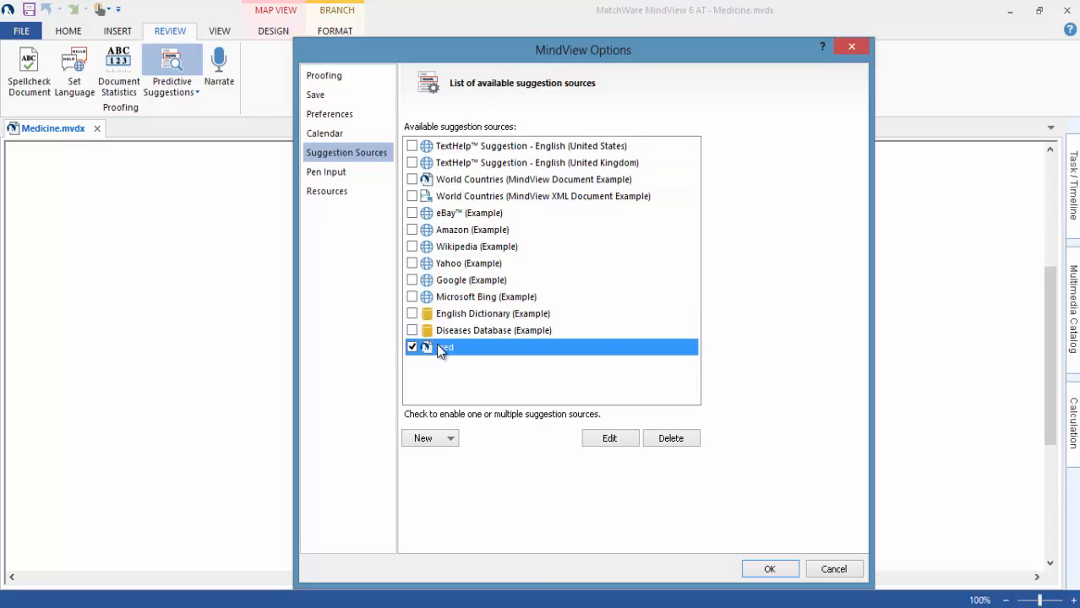
drag(486, 50, 398, 13)
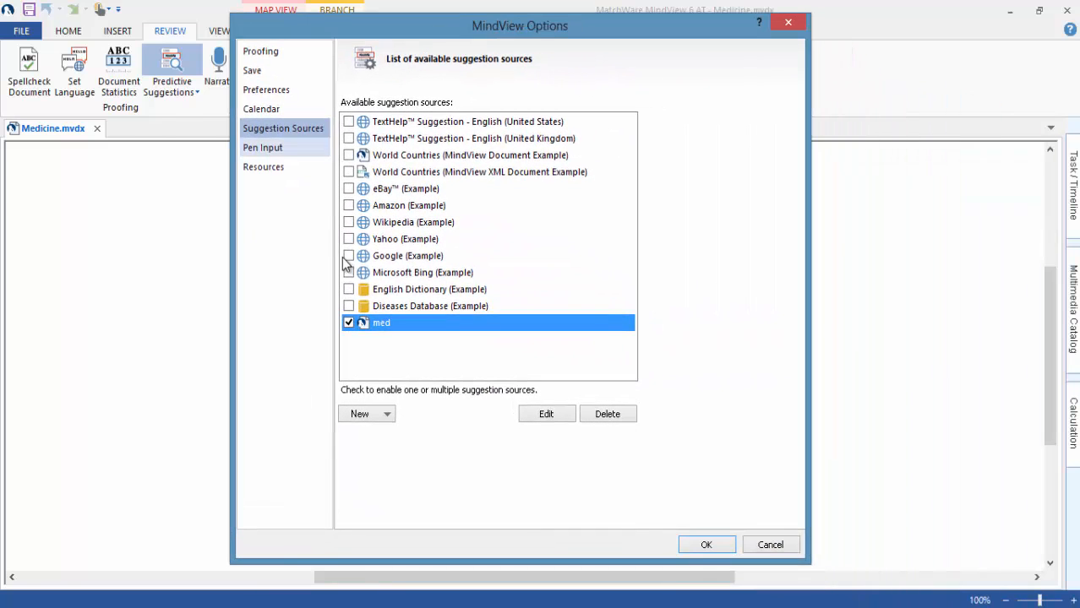
Step: Start a new MindView Document suggestion source and name it science
click(388, 414)
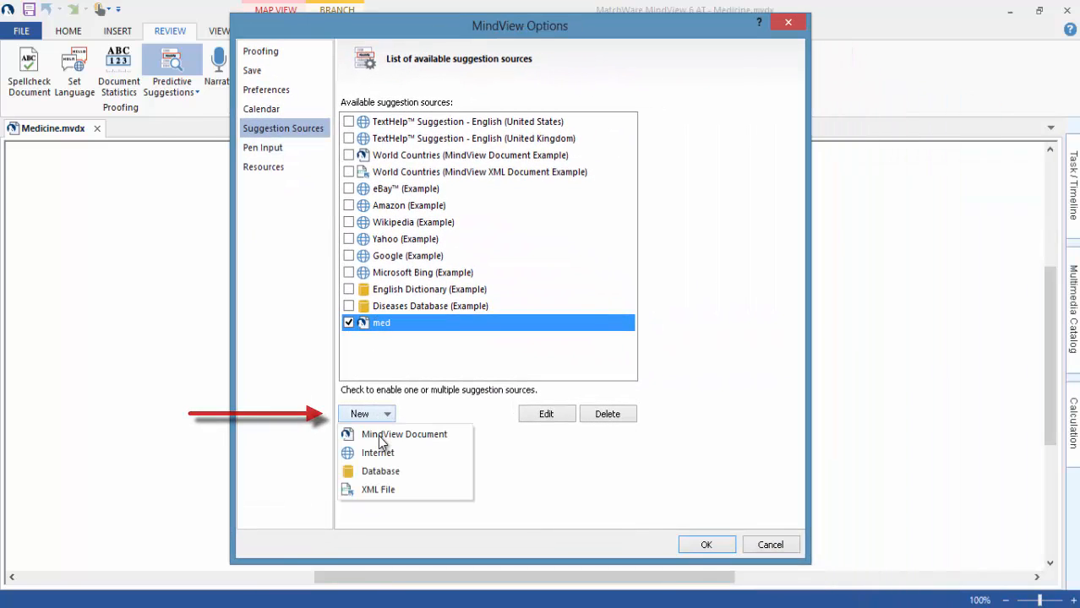
click(381, 437)
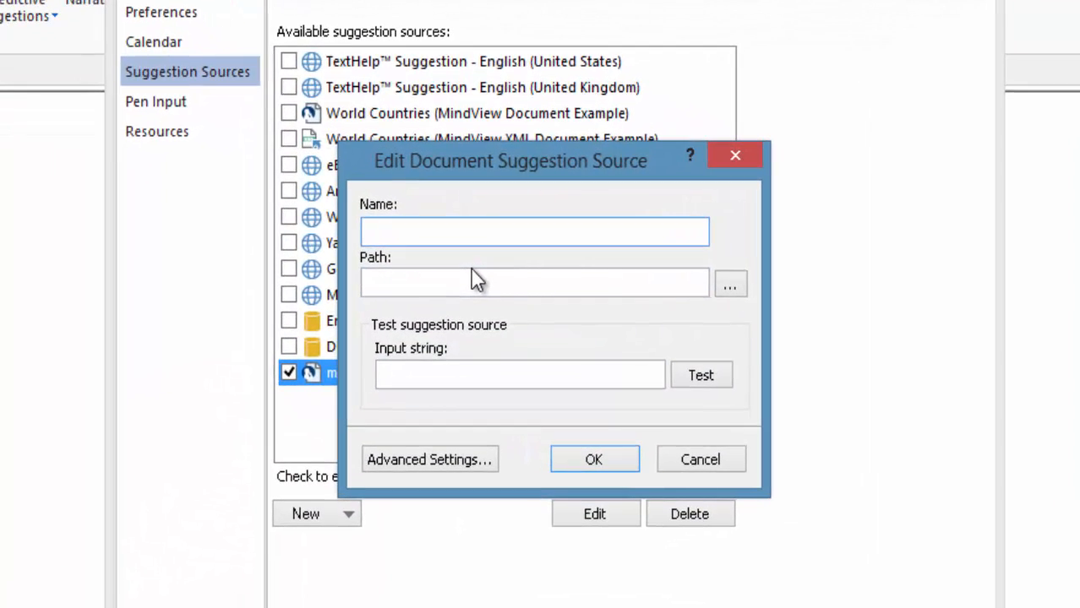
text(science)
Step: Browse for the source's path from %appdata% through MatchWare and MindView 6.0 to the SuggestionData folder, then cancel without choosing a file
click(729, 286)
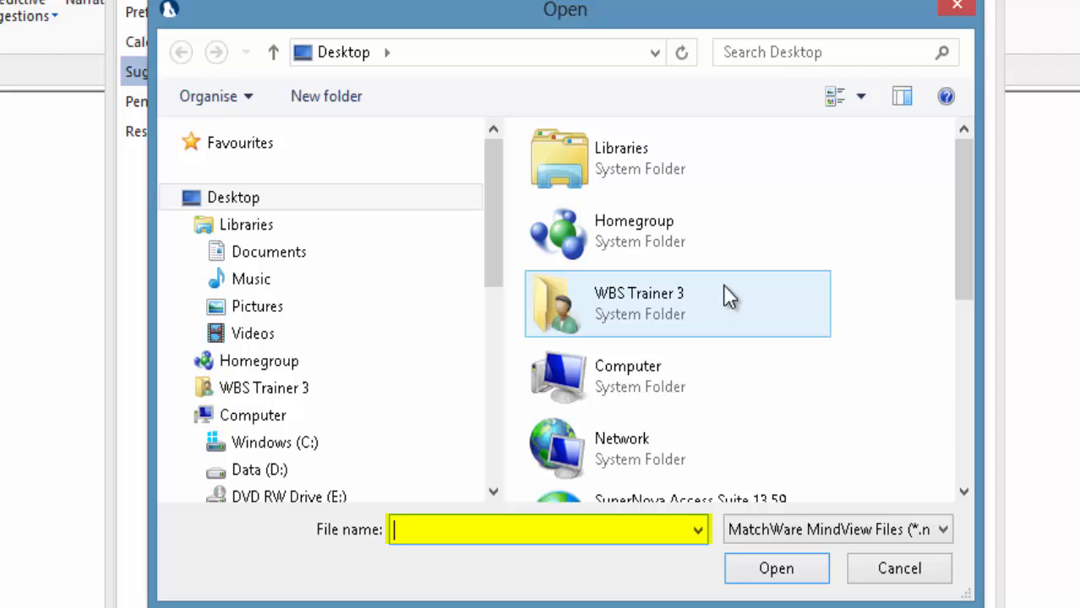
text(%appdata)
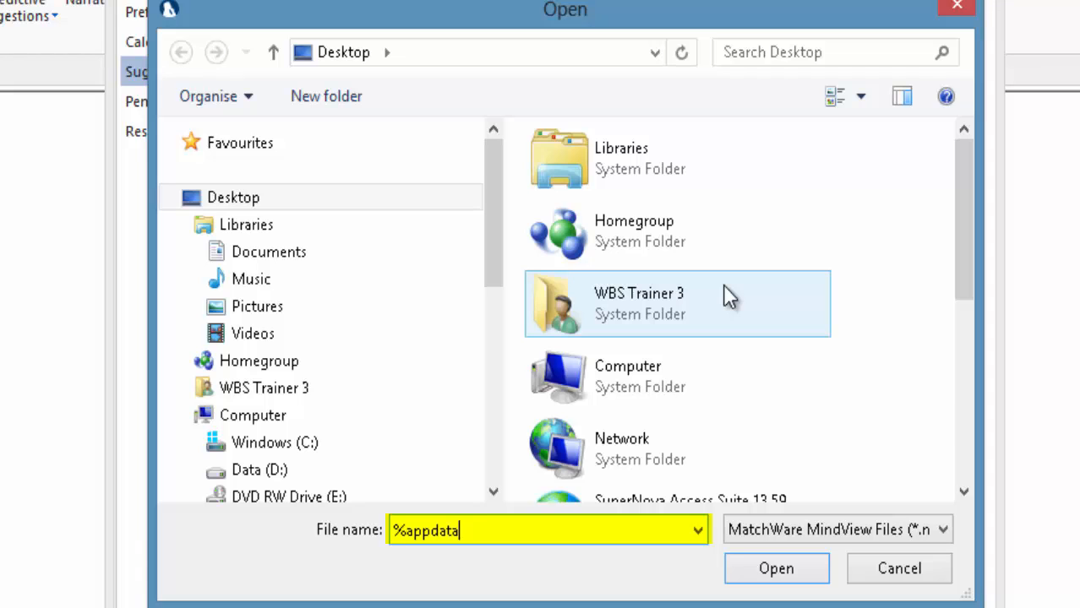
text(%)
key(Return)
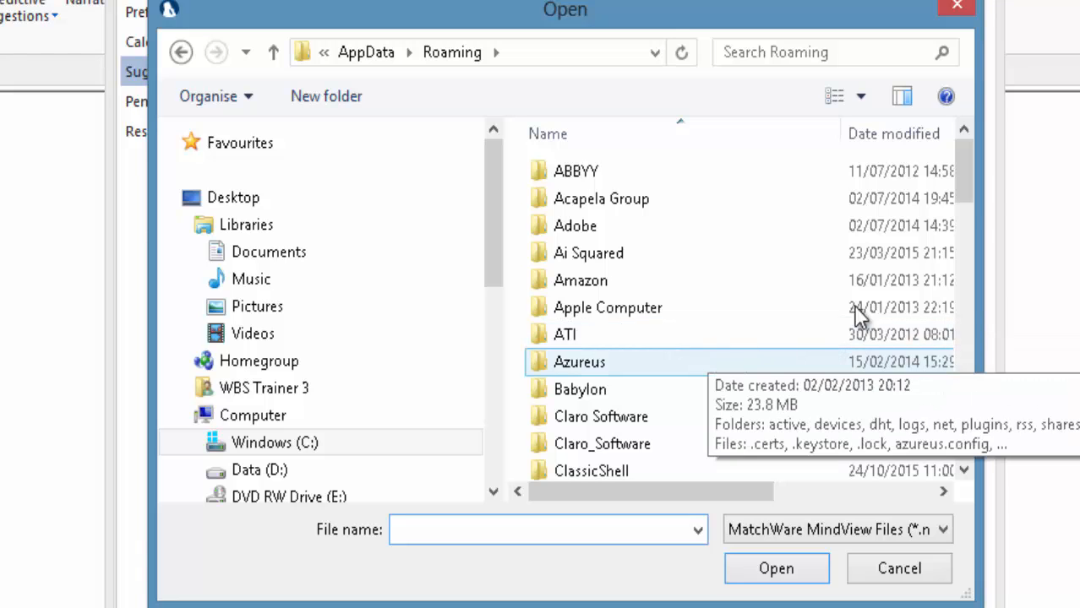
drag(964, 164, 959, 277)
click(608, 372)
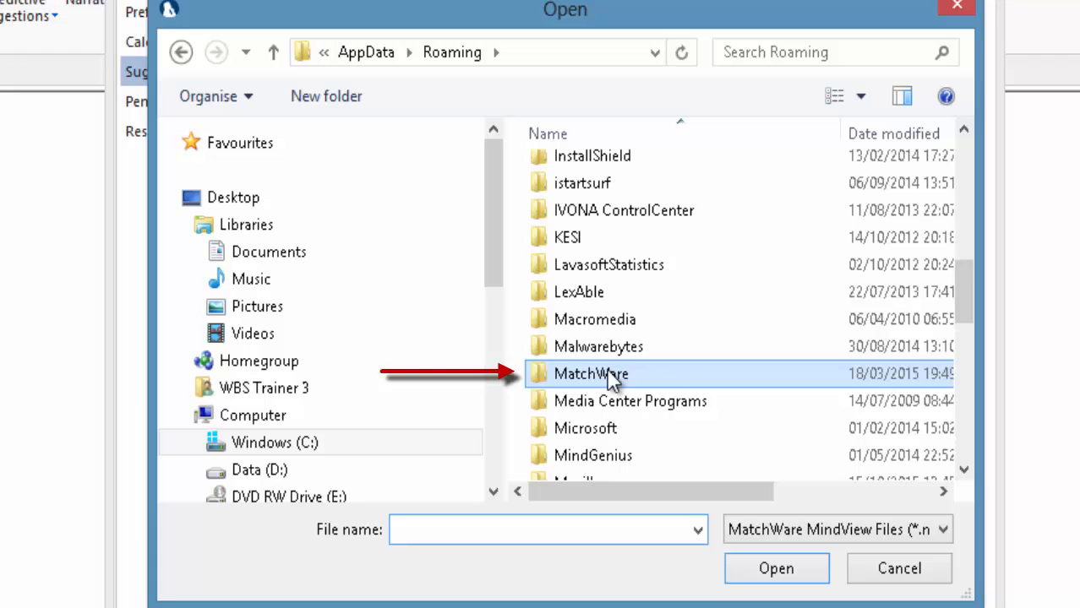
double_click(608, 374)
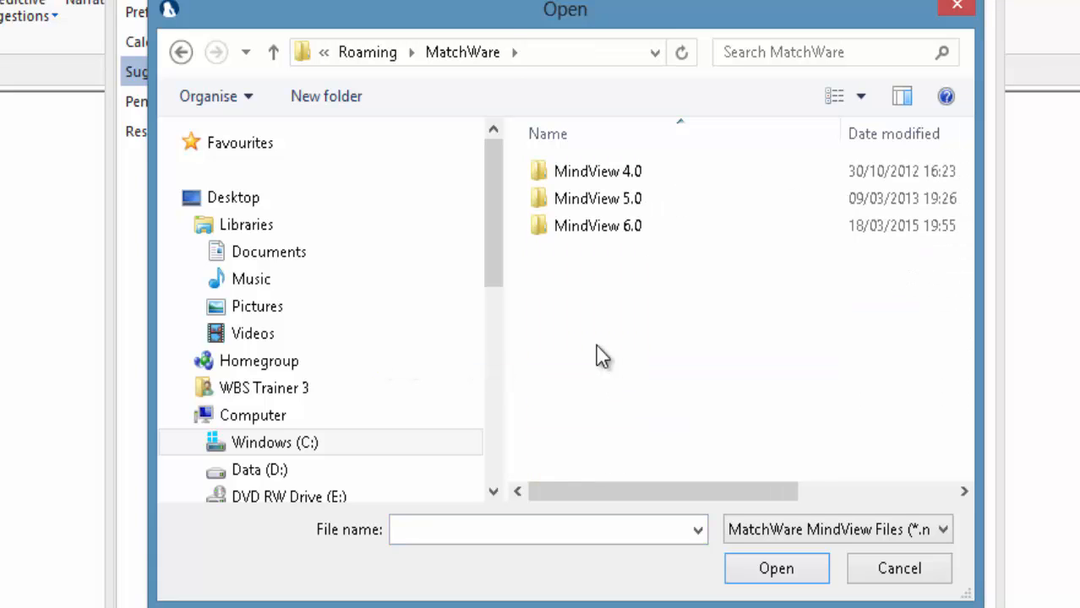
double_click(583, 232)
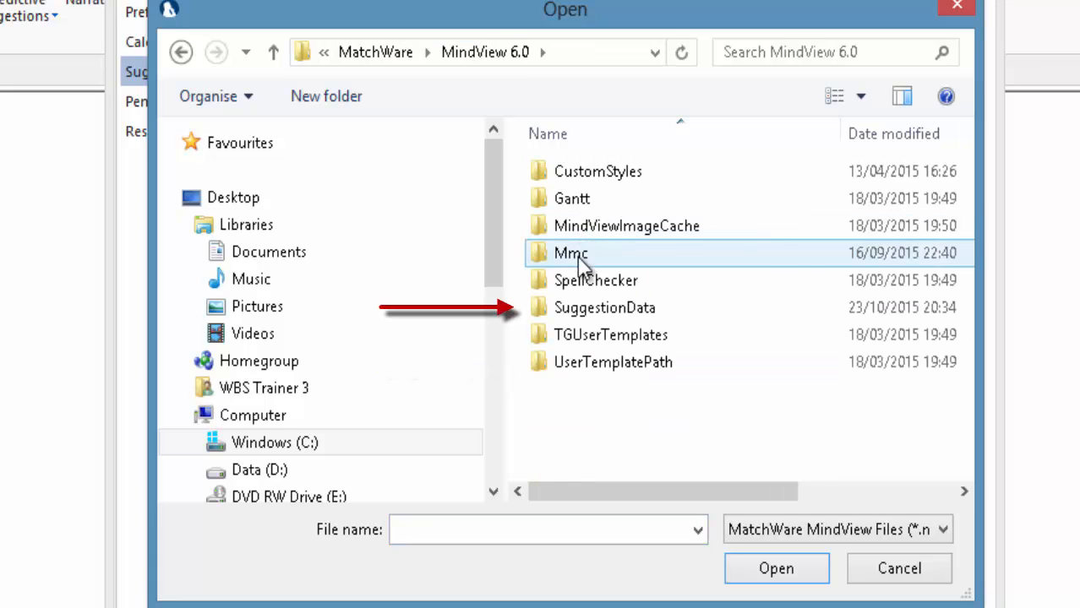
double_click(587, 307)
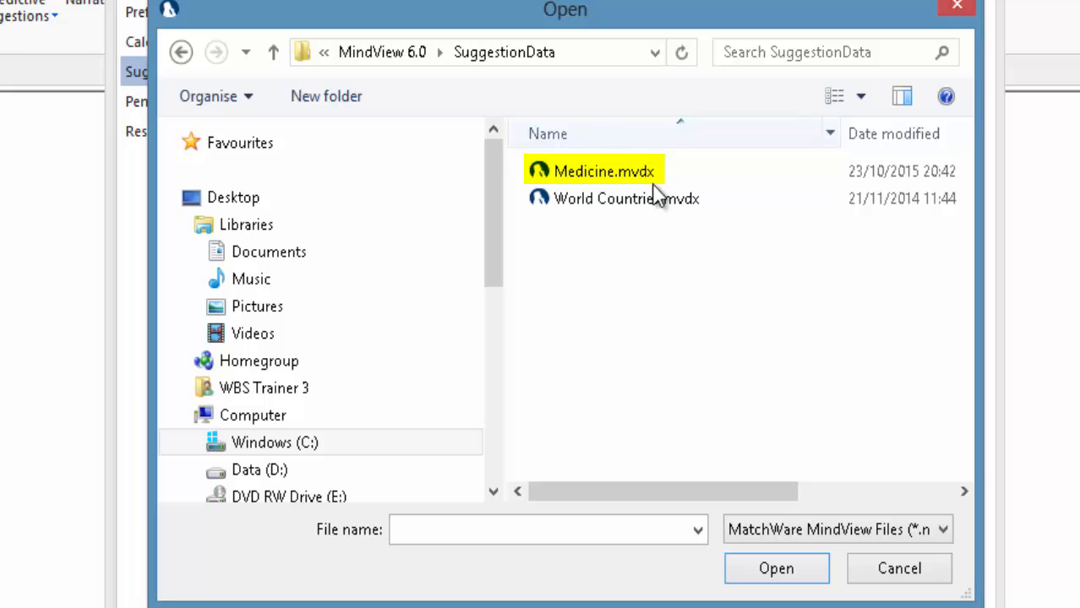
click(897, 570)
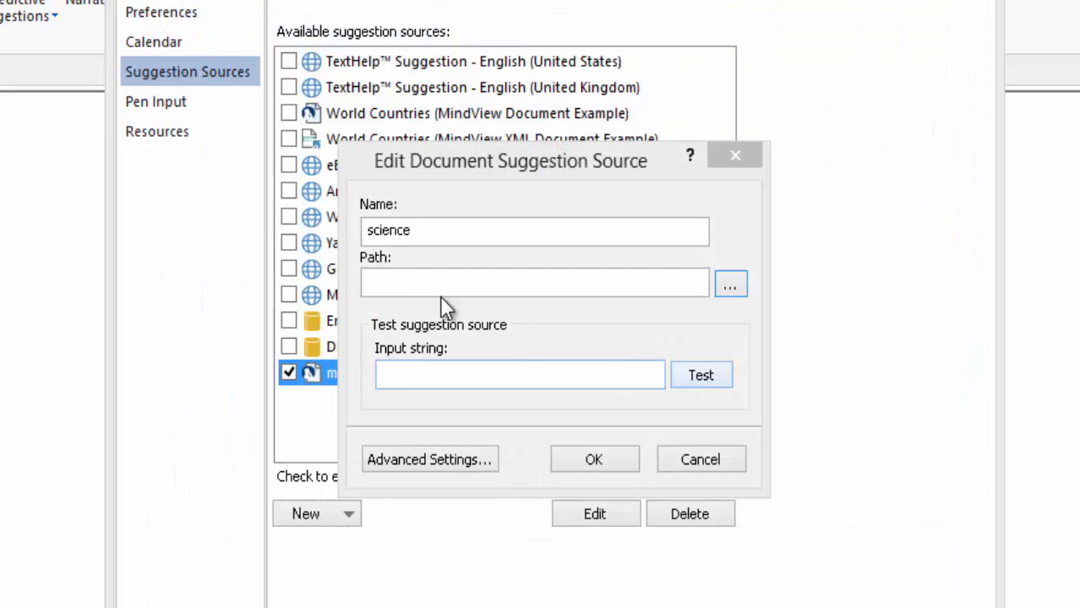
Step: View the XPath and Part fields in the science source's advanced settings, then discard the new source
click(418, 375)
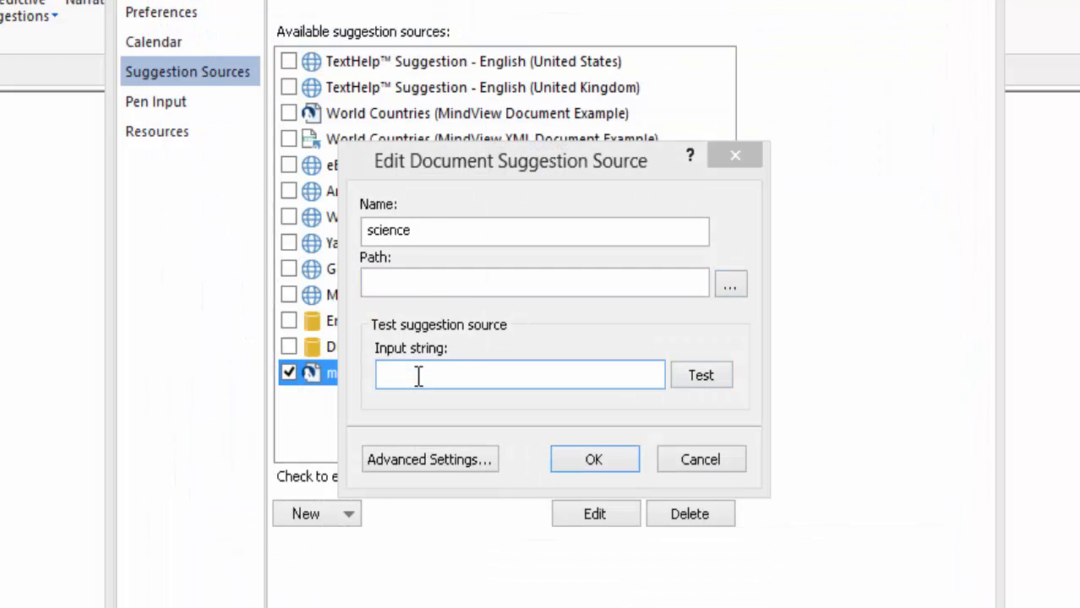
click(434, 454)
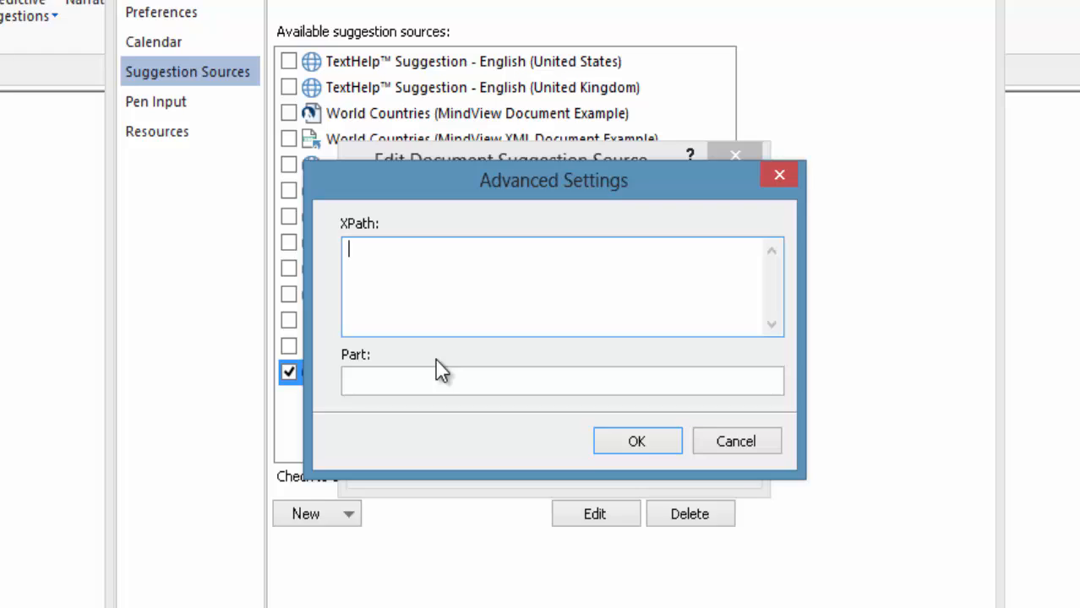
click(736, 441)
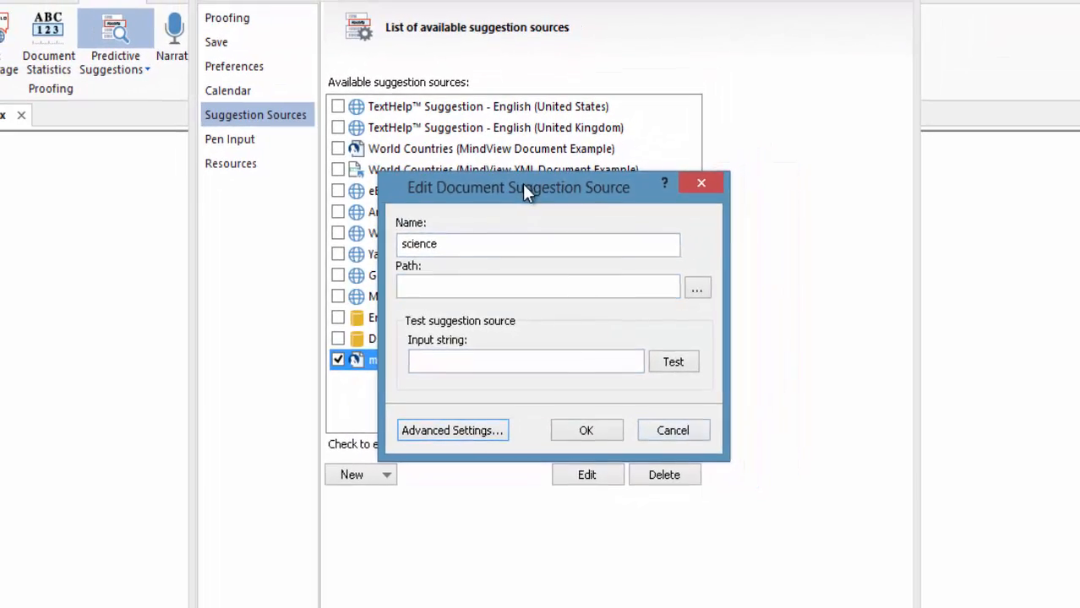
drag(525, 192, 875, 211)
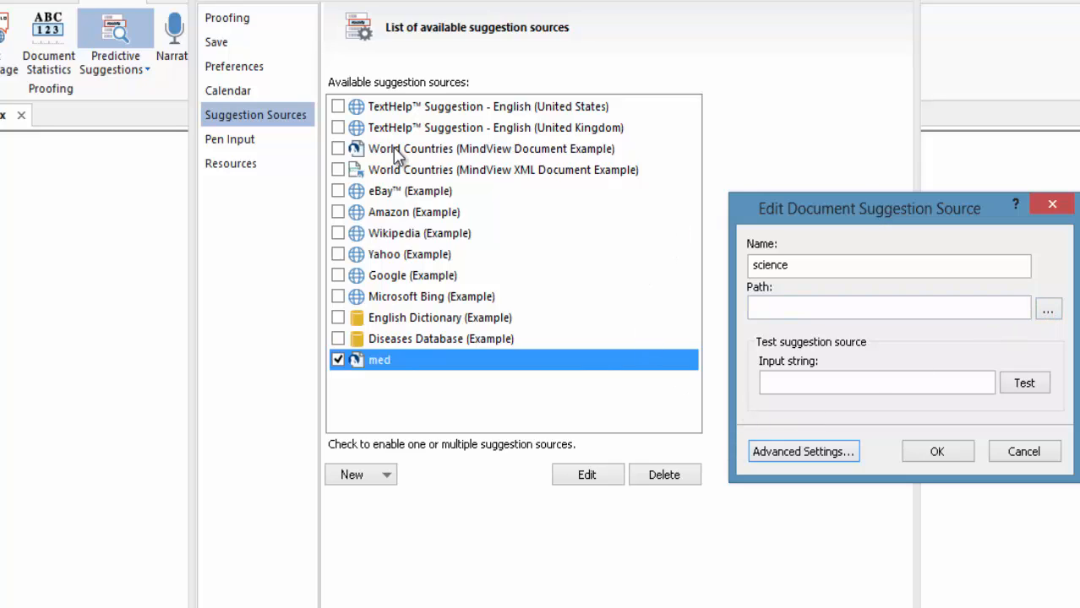
click(1014, 458)
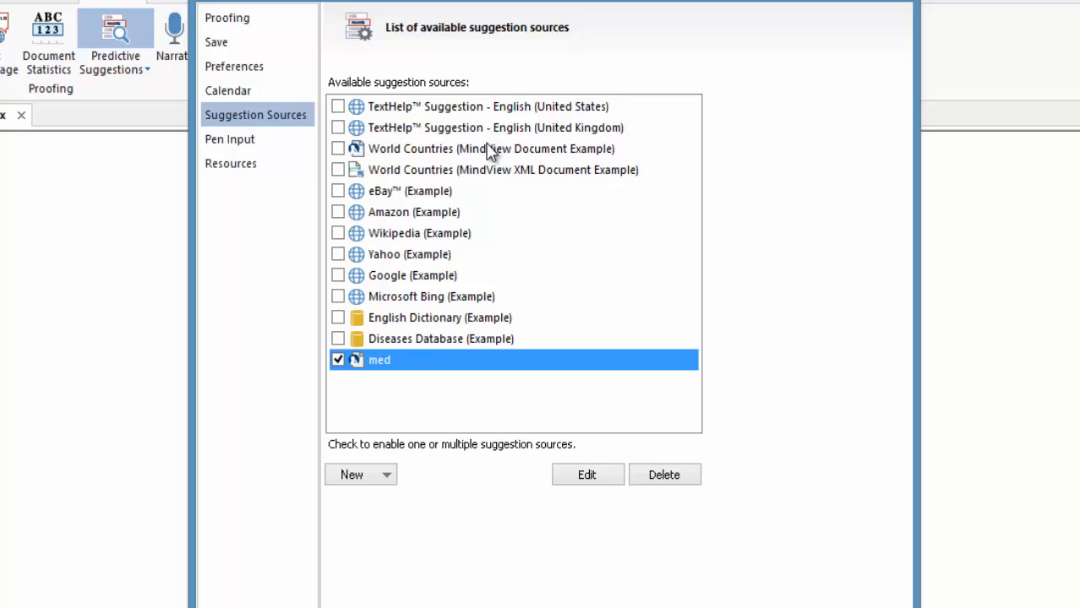
Step: Copy the XPath expression from the advanced settings of the World Countries (MindView Document Example) source and close its settings
click(490, 149)
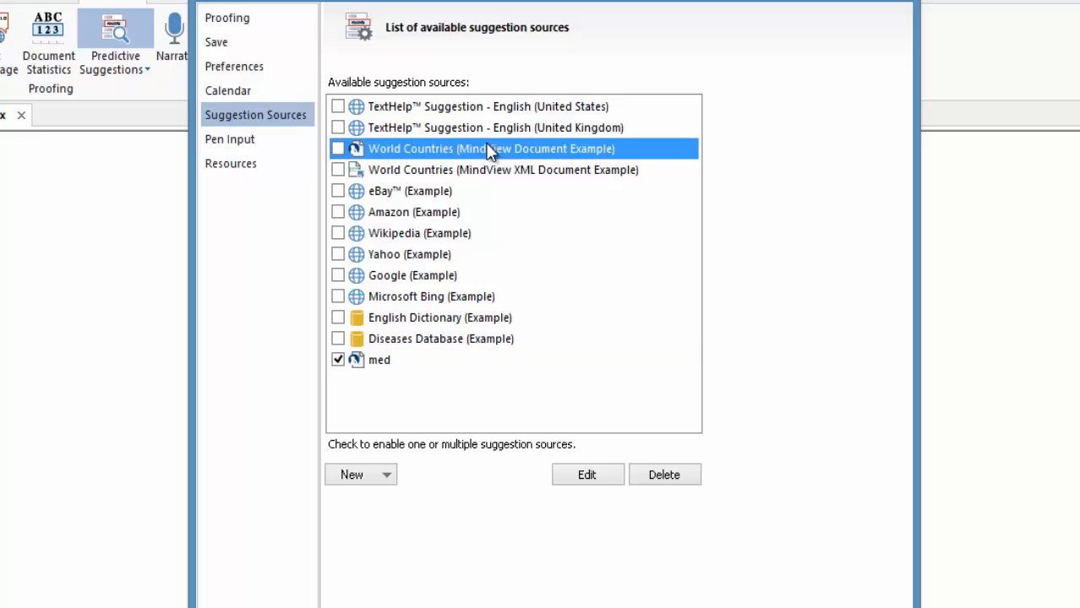
click(591, 475)
click(456, 431)
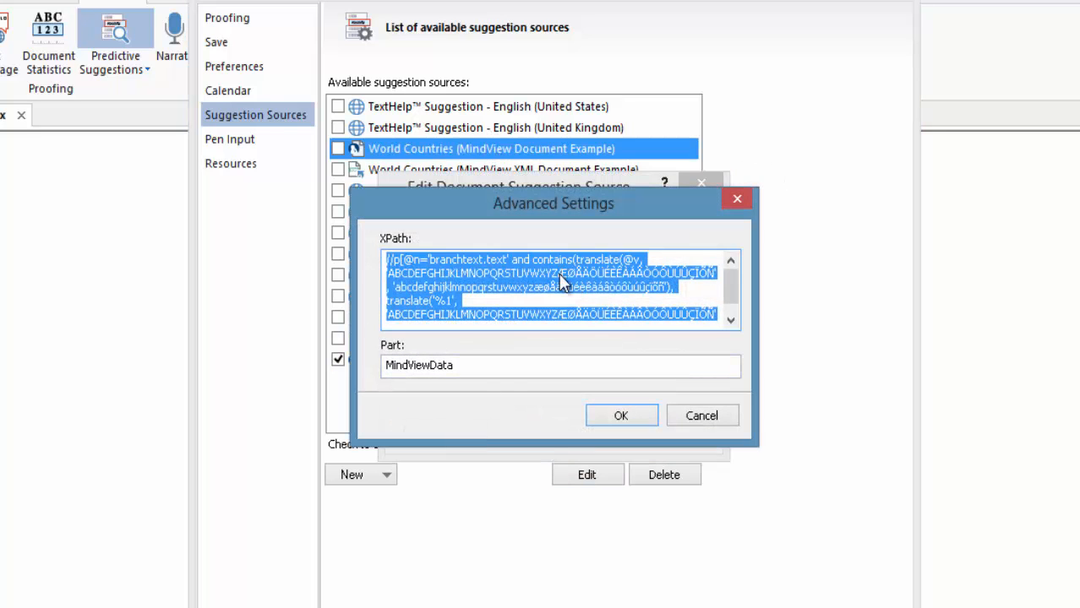
right_click(560, 276)
click(602, 343)
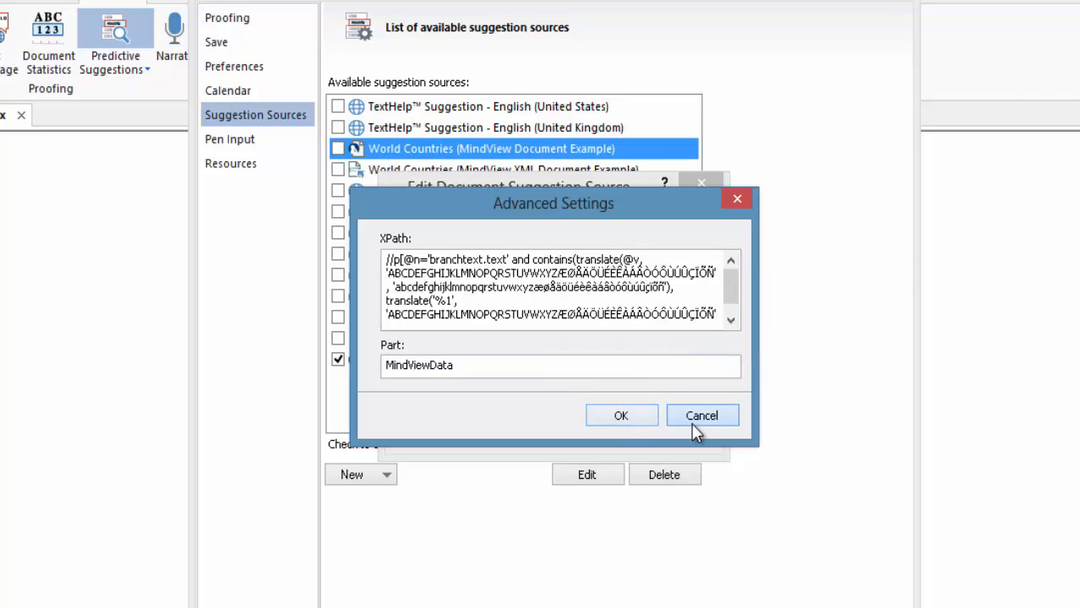
click(692, 421)
click(604, 431)
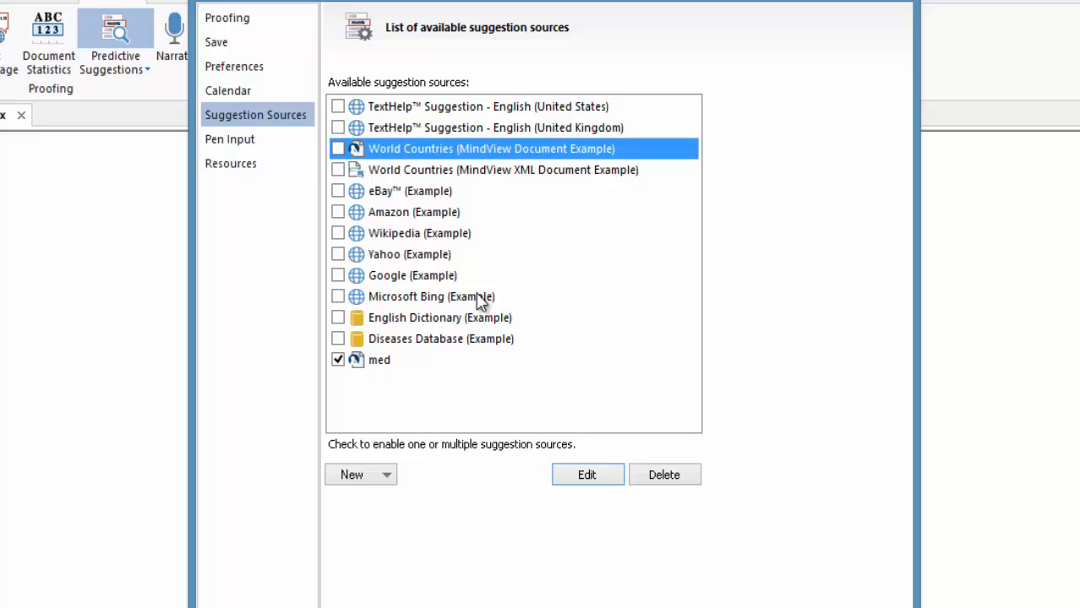
Step: Enable the Diseases Database (Example) source and test its suggestions with the input strings "he" and "a"
click(381, 363)
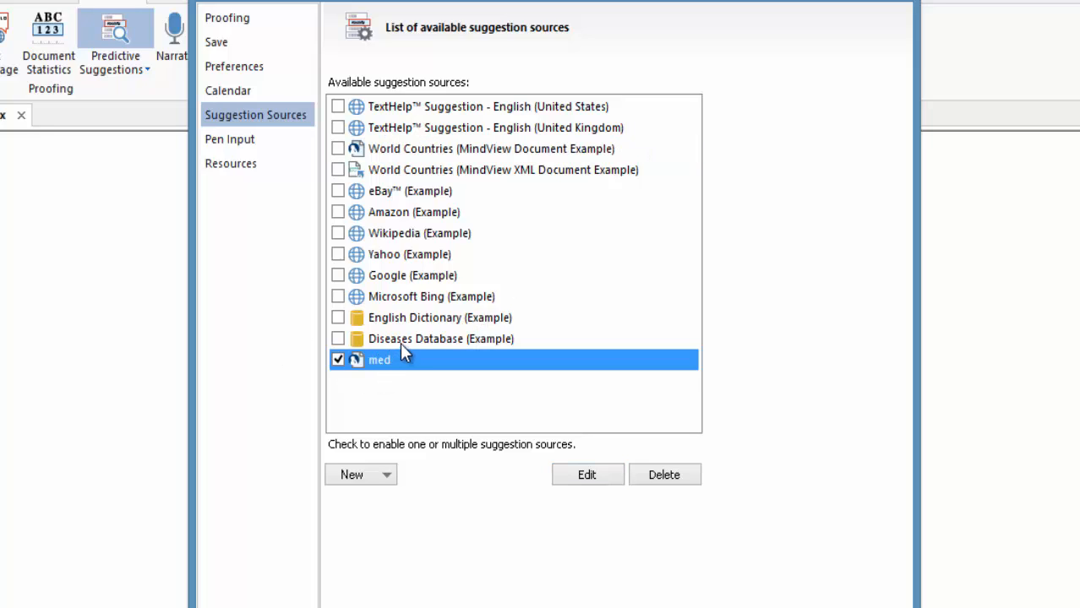
click(337, 338)
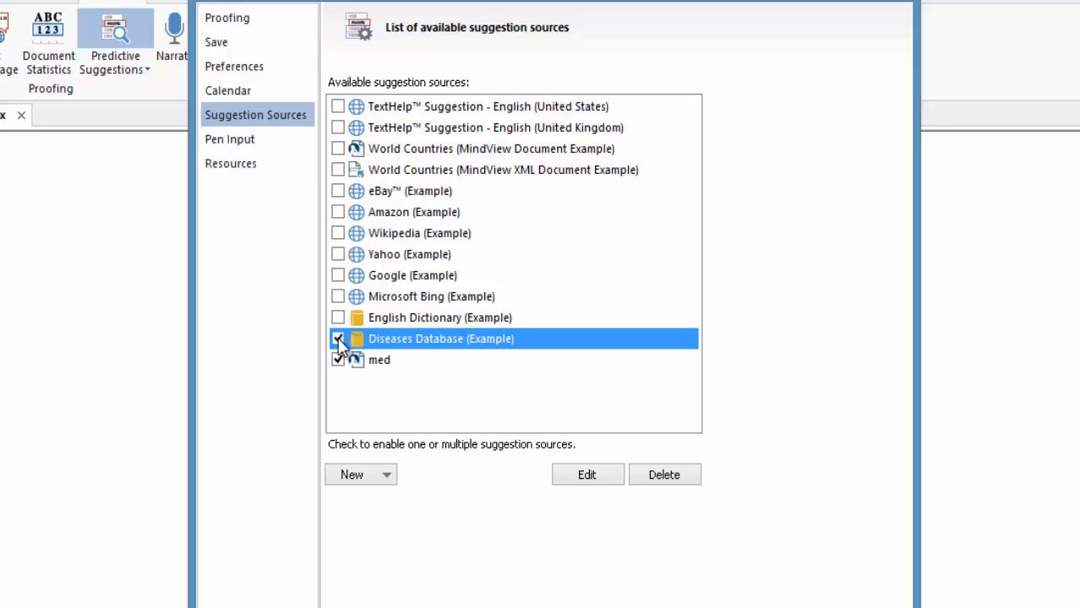
click(585, 476)
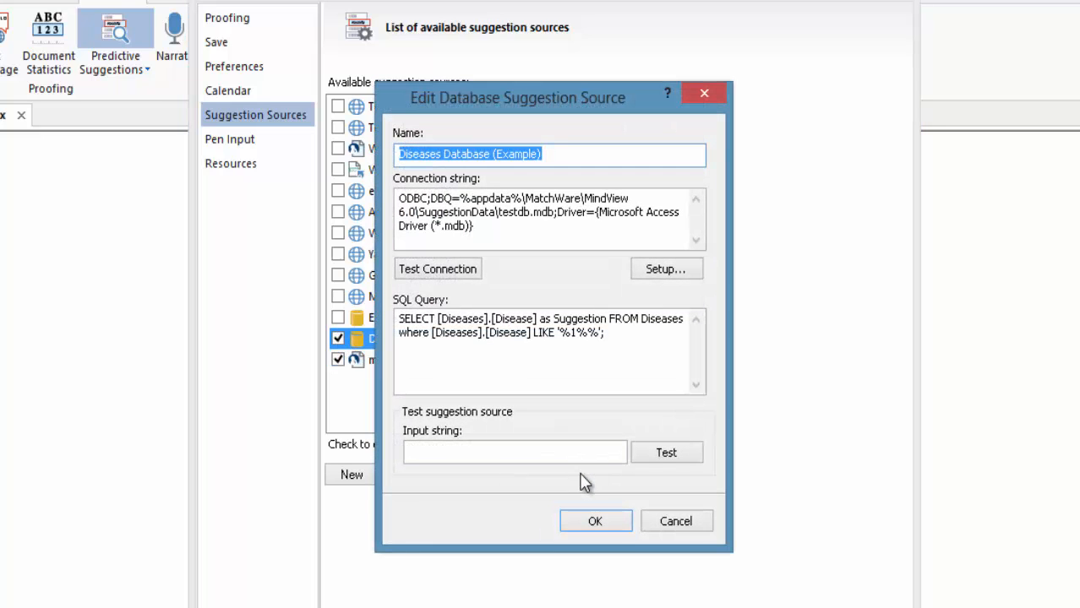
click(461, 453)
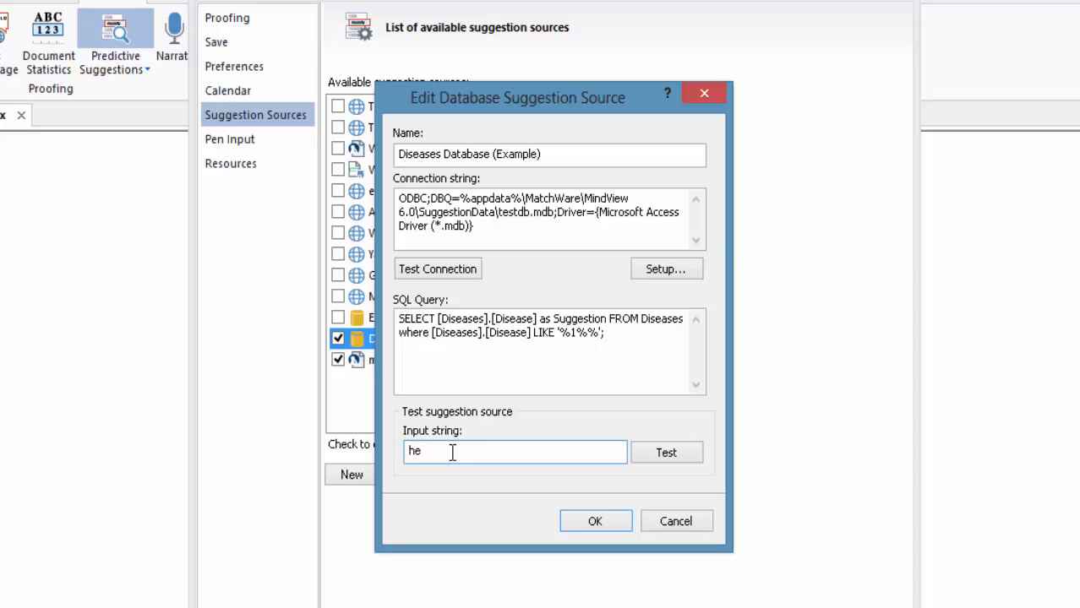
click(663, 447)
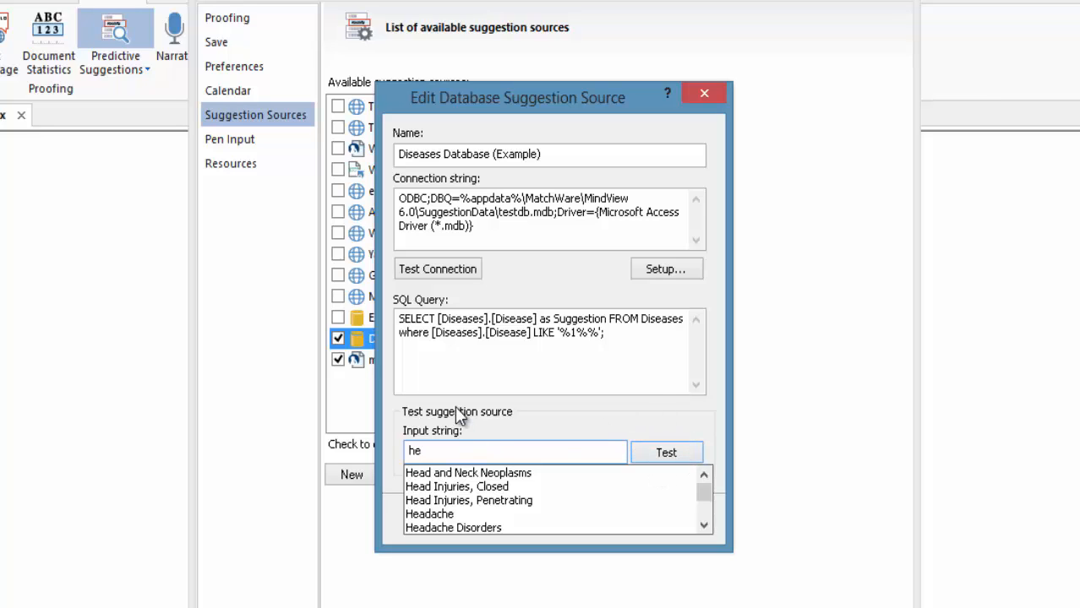
key(BackSpace)
key(BackSpace)
text(a)
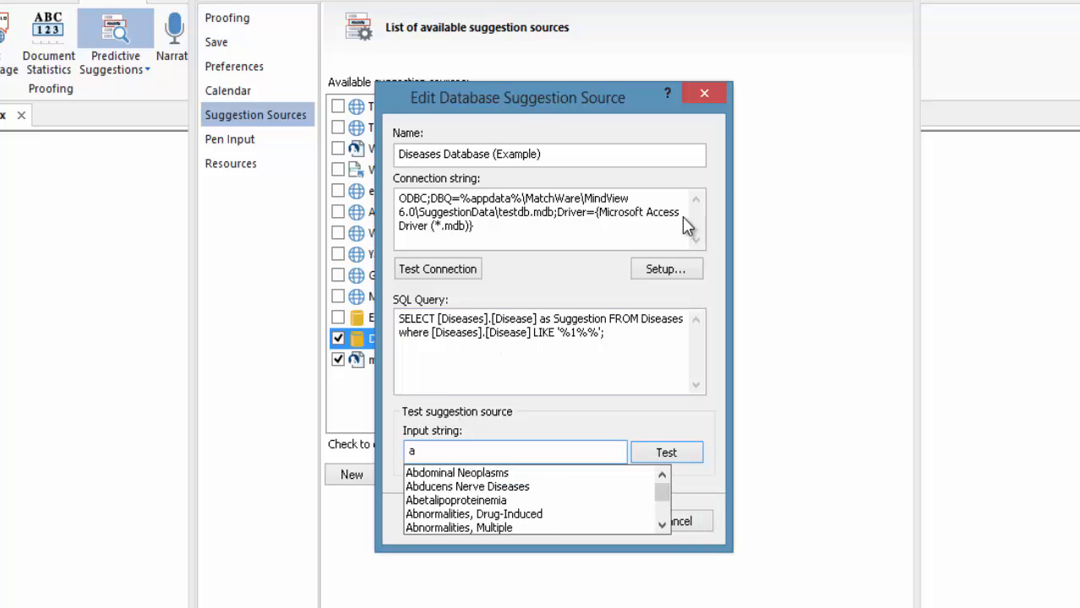
click(701, 96)
click(701, 96)
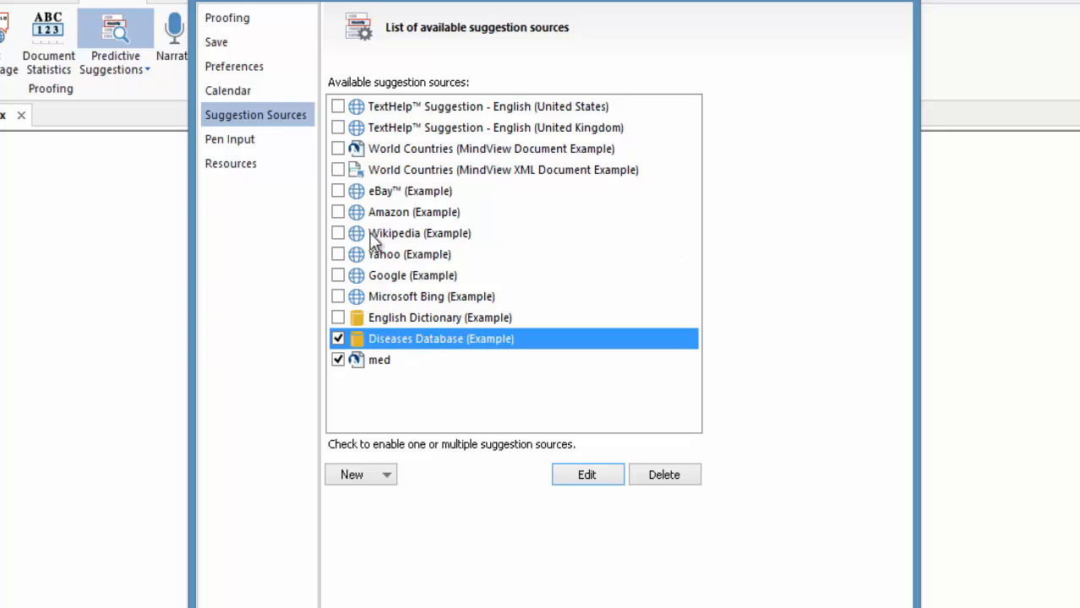
Step: Enable the World Countries (MindView XML Document Example) source, view its name, path and XPath settings, and check the available types of new source
click(338, 170)
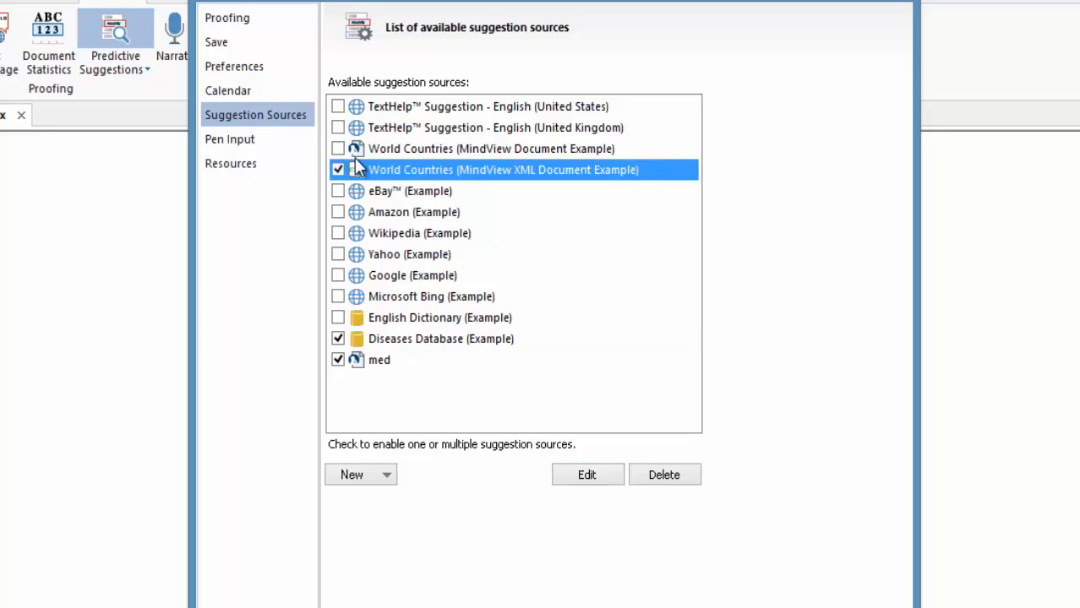
click(585, 474)
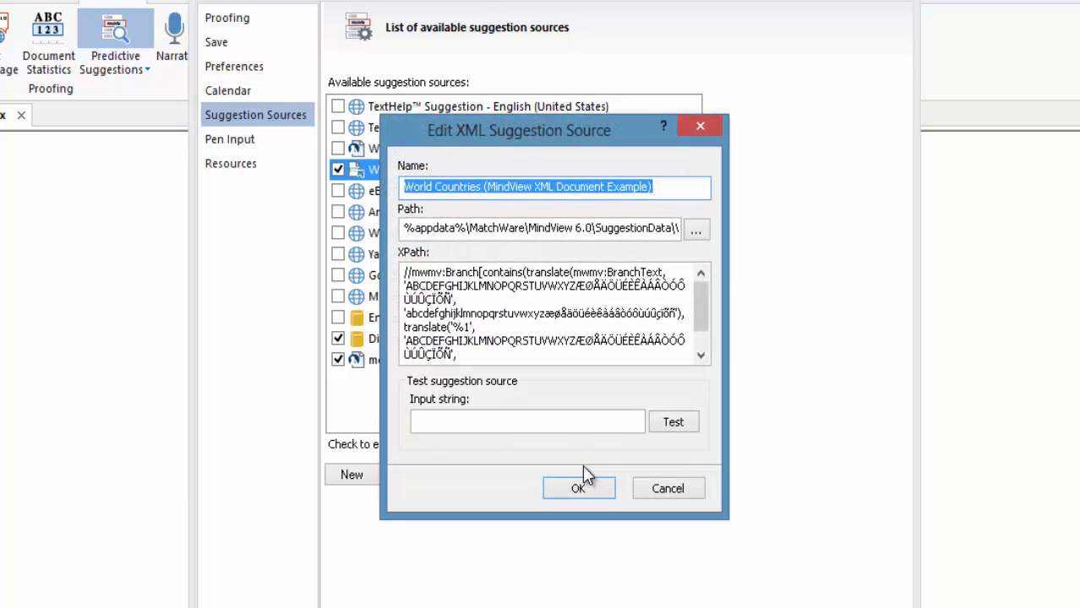
click(657, 487)
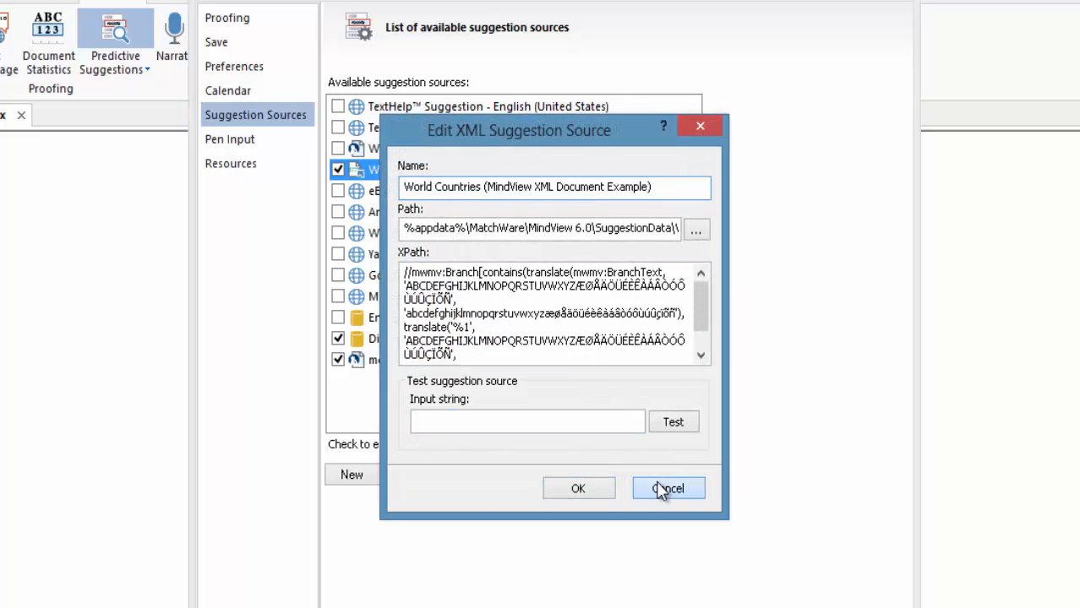
click(356, 475)
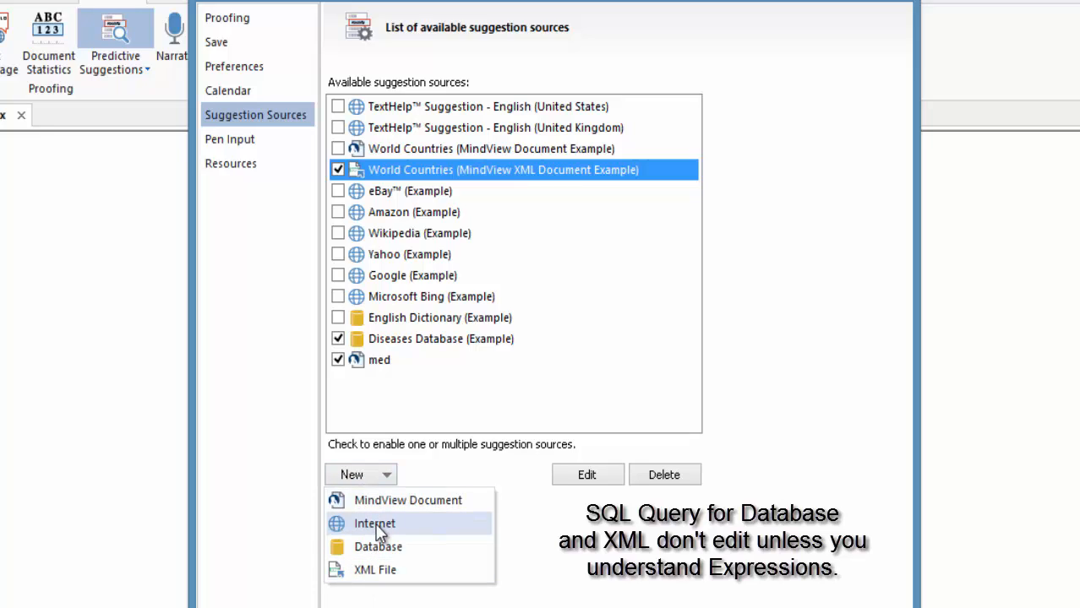
Step: Disable the World Countries (MindView XML Document Example) and Diseases Database (Example) sources, keep only med enabled, and apply the options
click(338, 174)
click(338, 174)
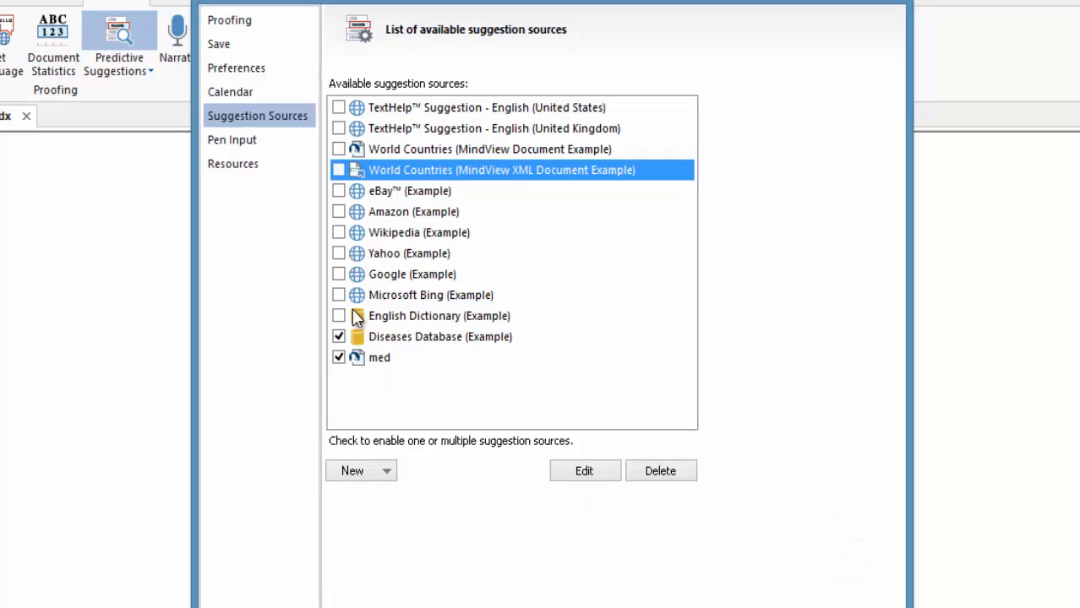
click(337, 336)
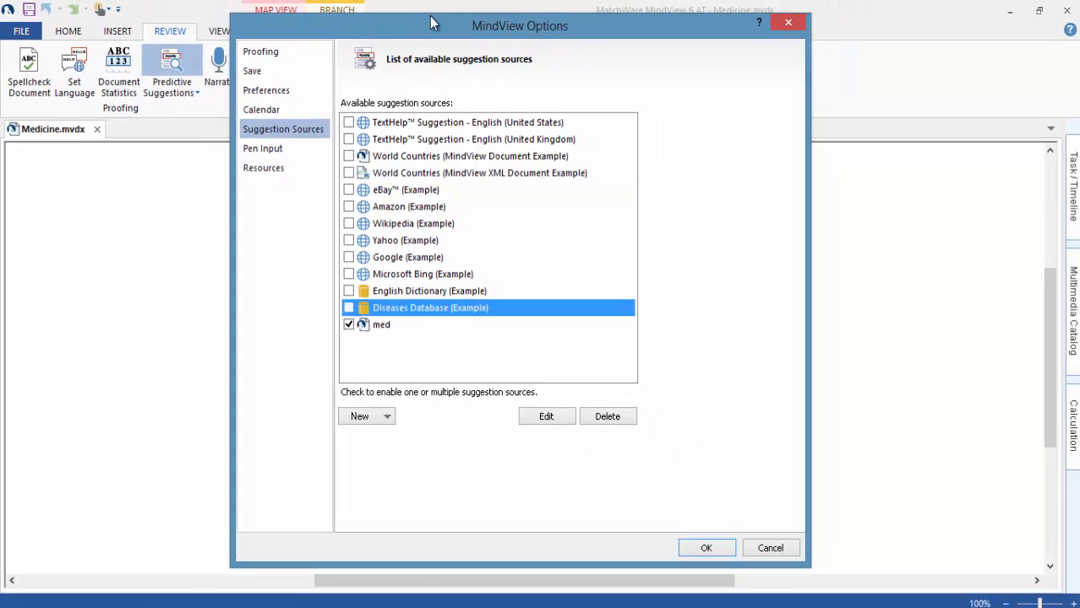
drag(431, 23, 571, 18)
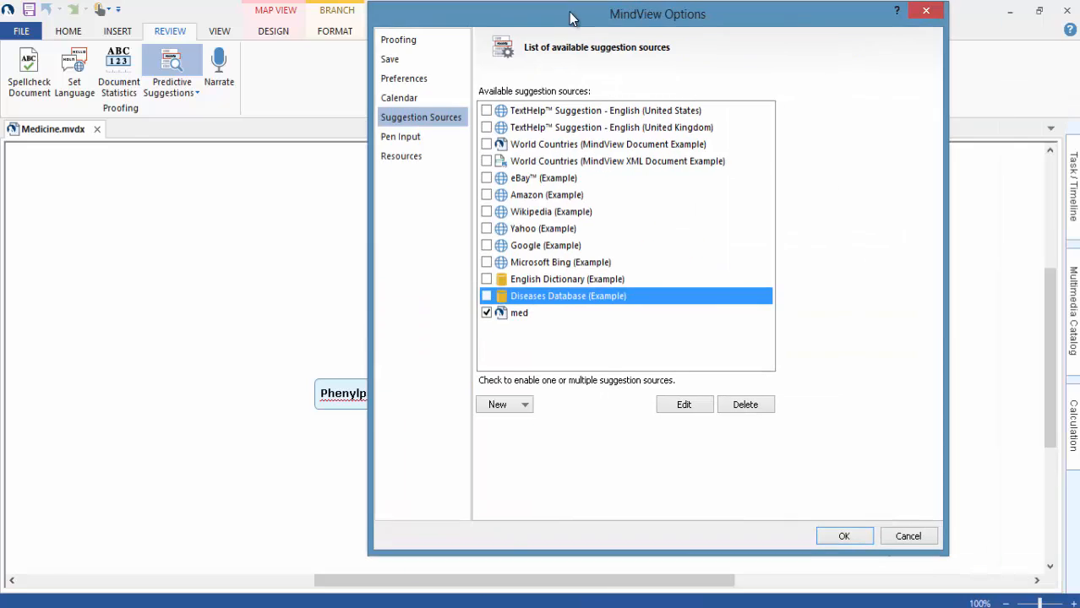
click(836, 535)
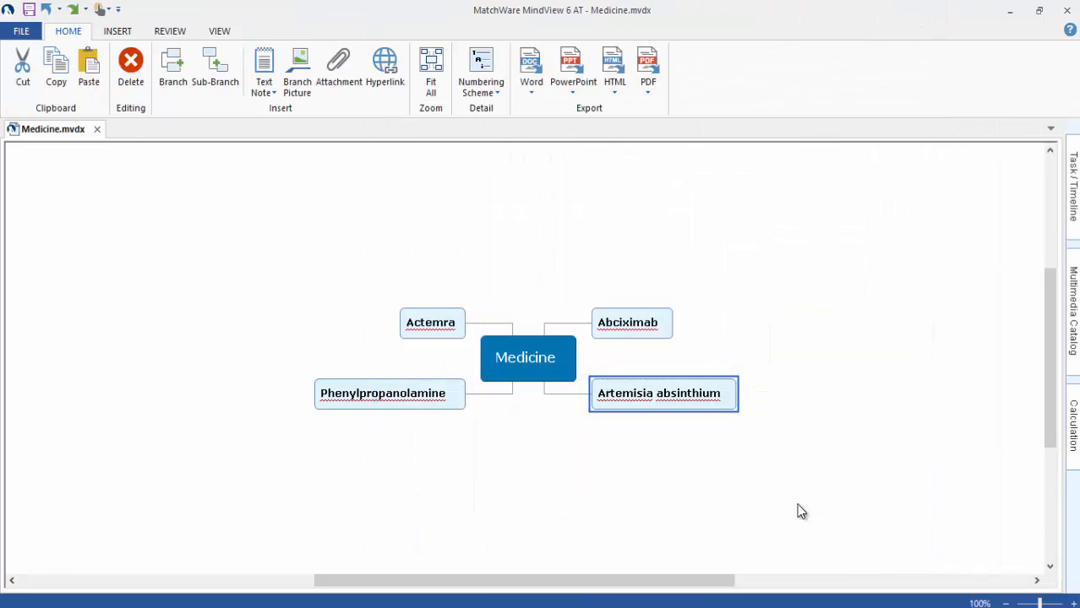
Step: Create a new mind map and name its root Medicines
click(528, 411)
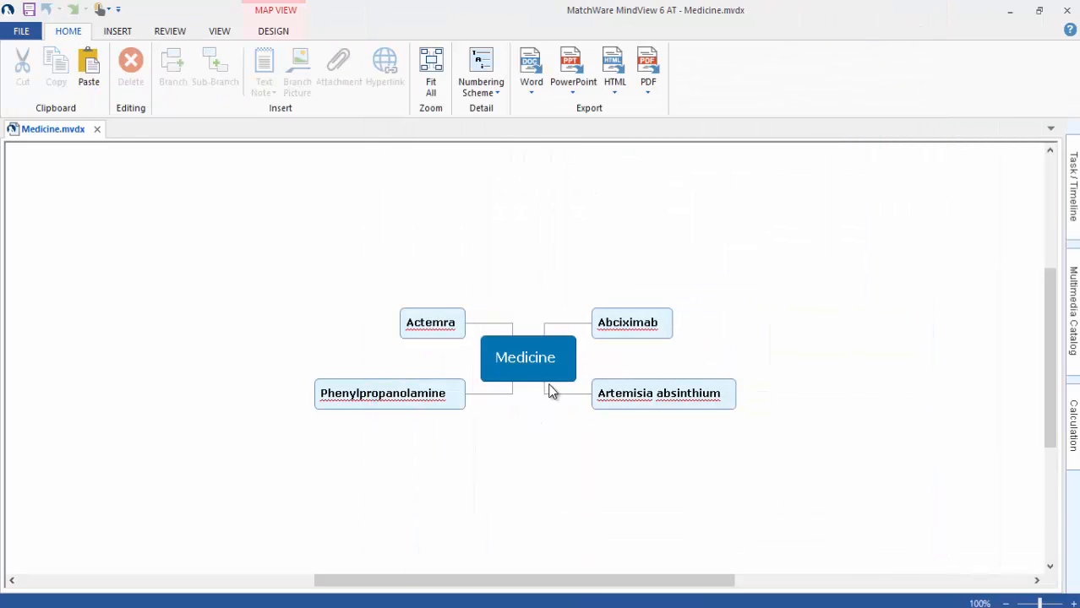
key(ctrl+n)
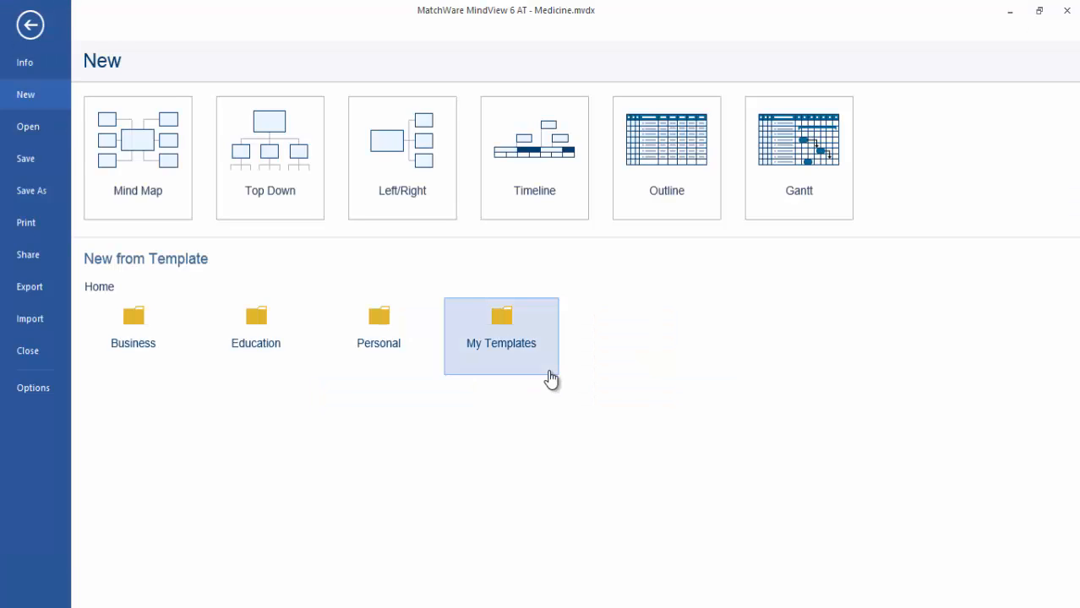
click(127, 139)
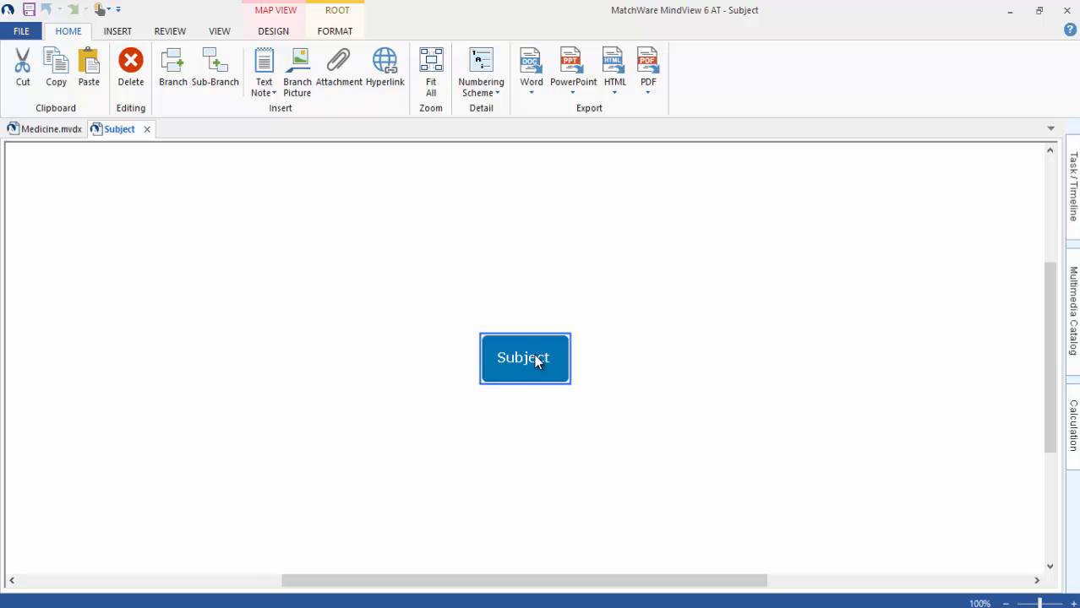
click(533, 354)
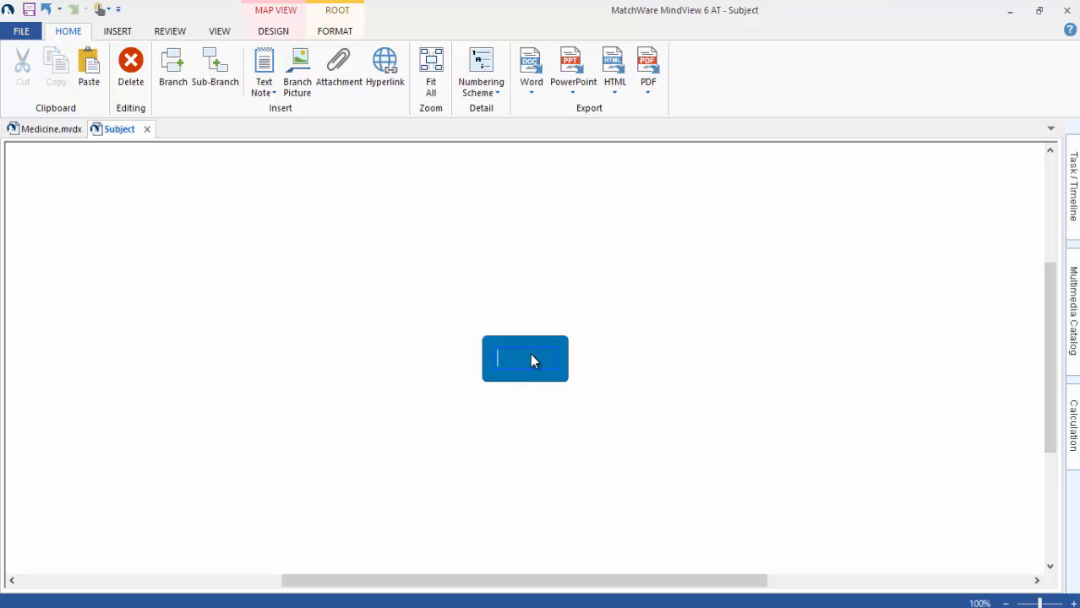
text(Medicines)
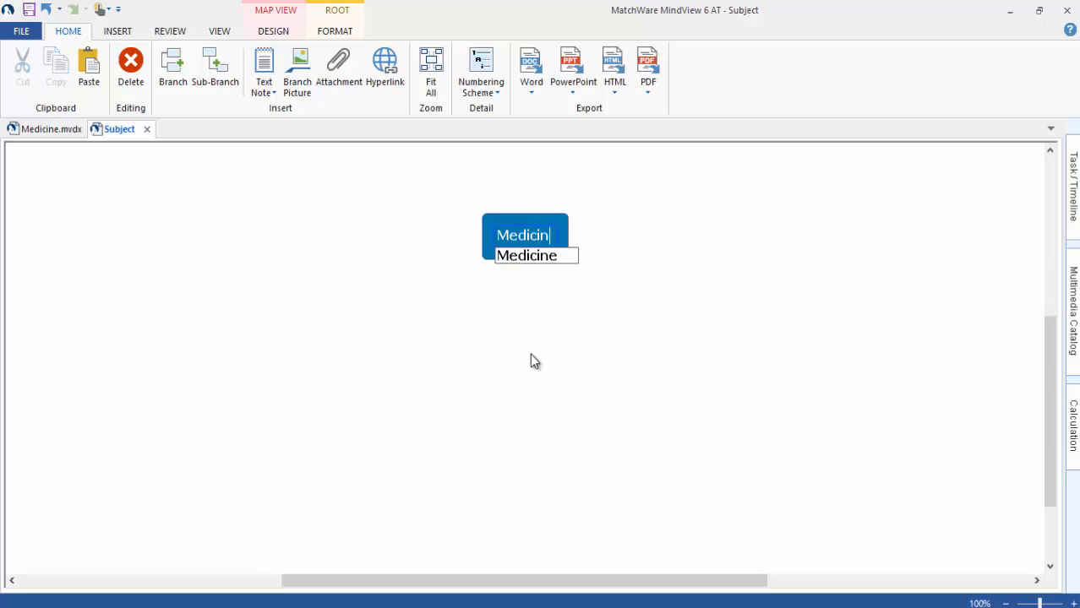
key(Return)
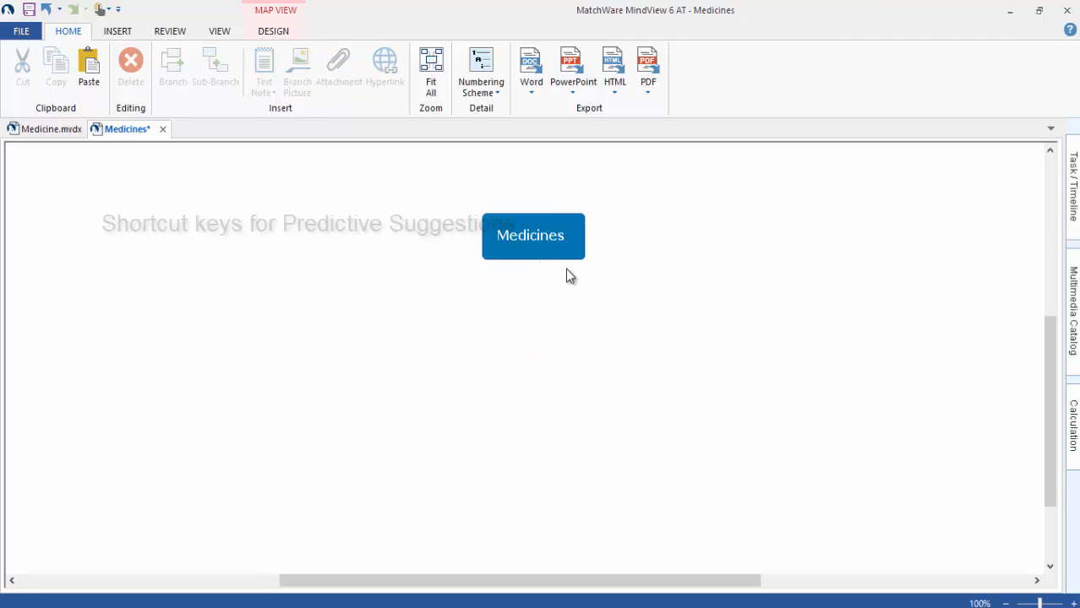
Step: Add a blank branch to the Medicines root and turn on predictive suggestions
click(574, 330)
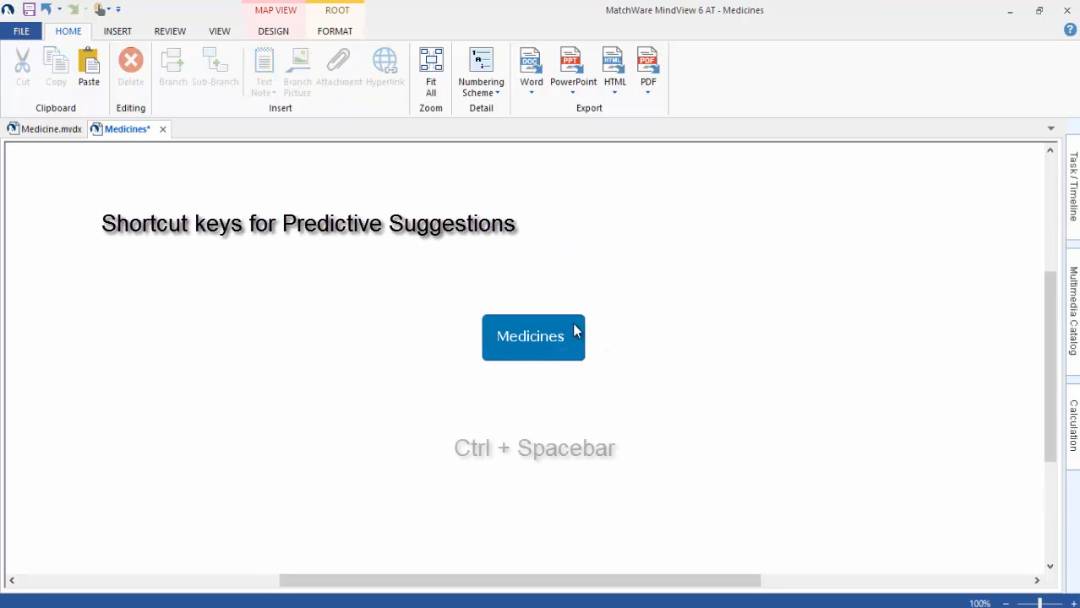
key(Insert)
key(BackSpace)
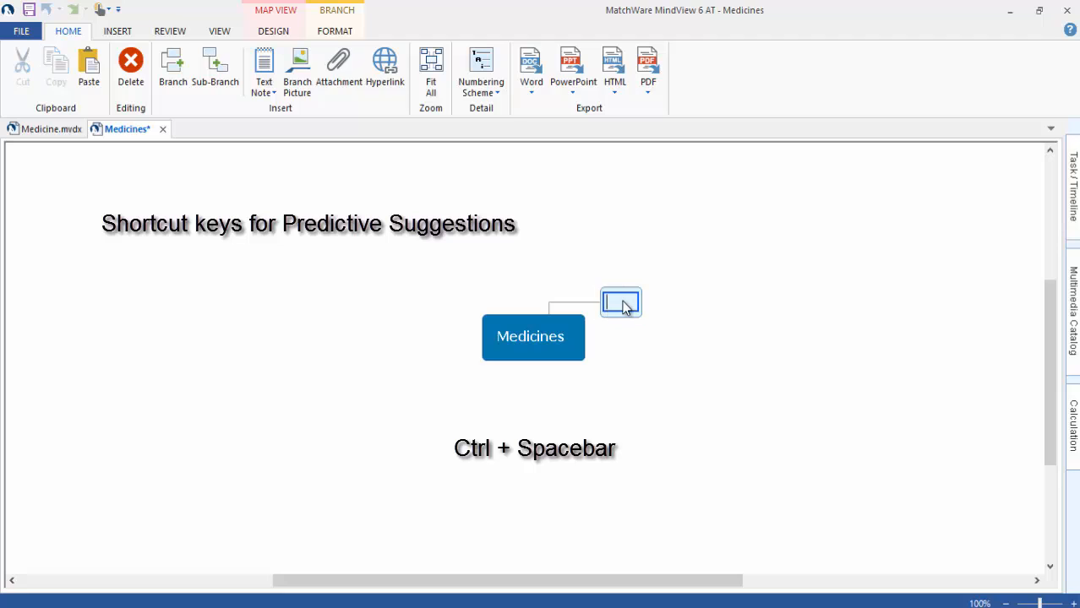
click(170, 32)
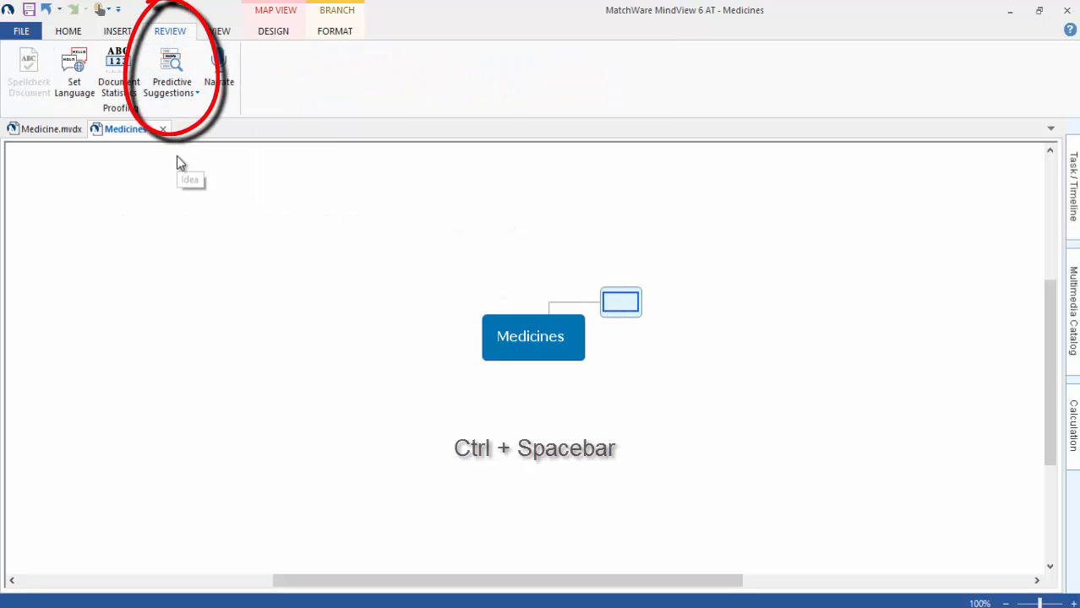
click(173, 74)
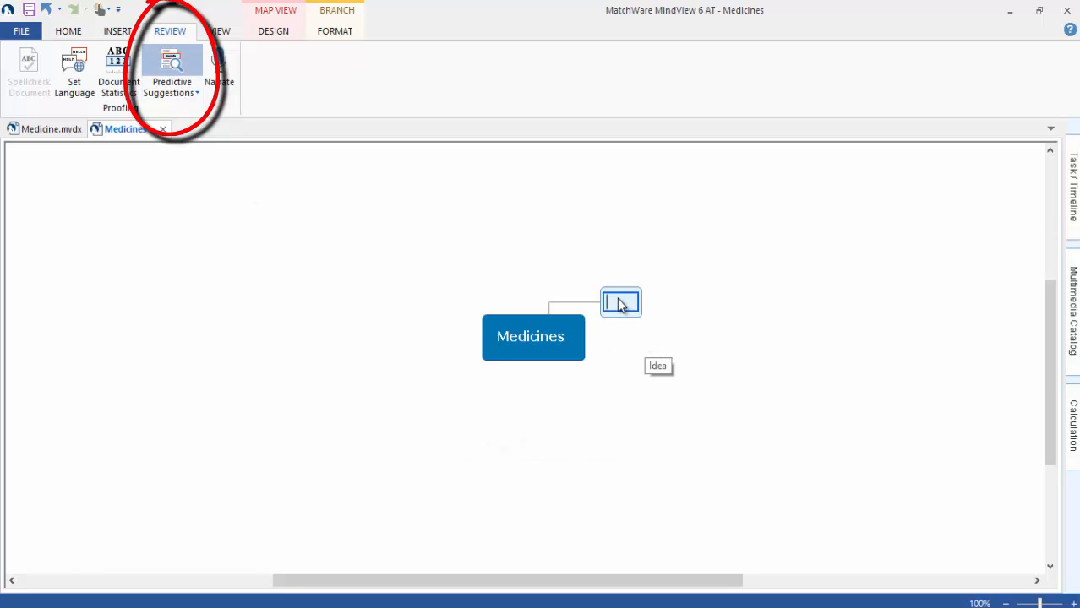
Step: Enter "a" in the new branch and complete its label with the suggestion Phenylpropanolamine
text(a)
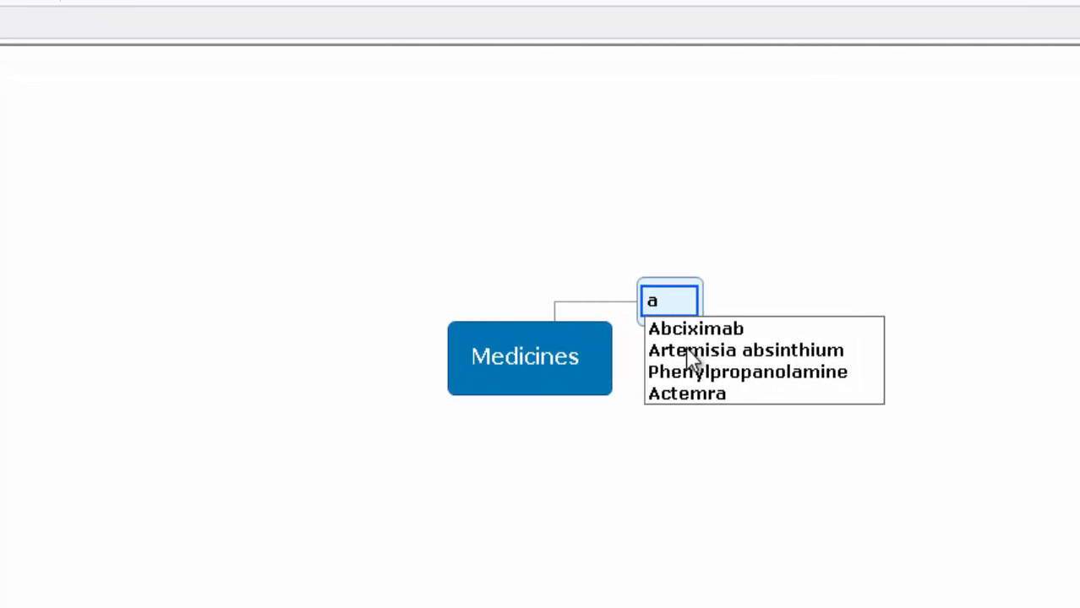
click(692, 373)
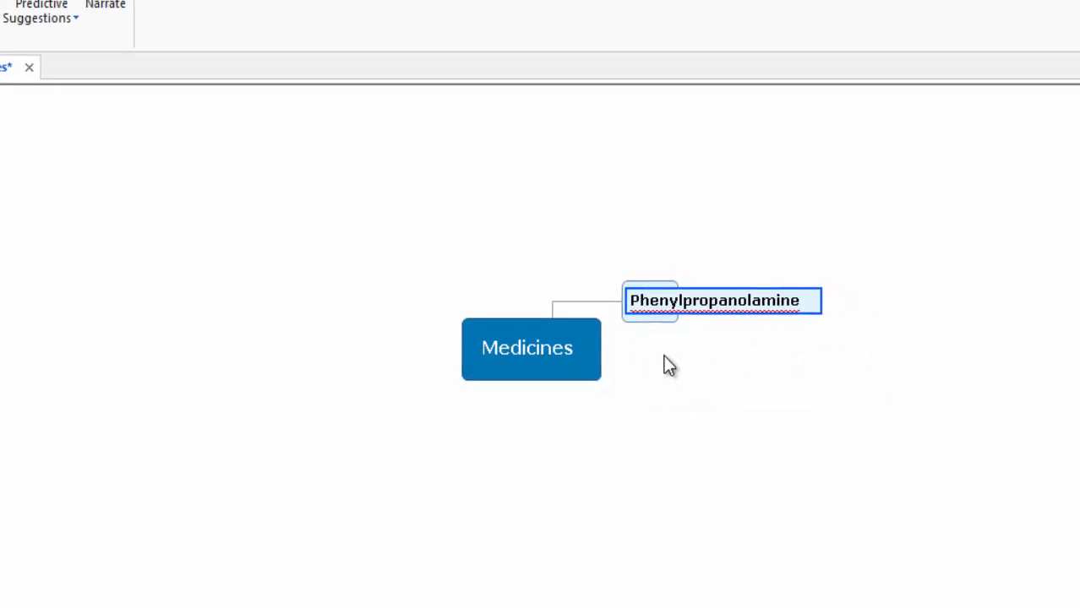
key(Return)
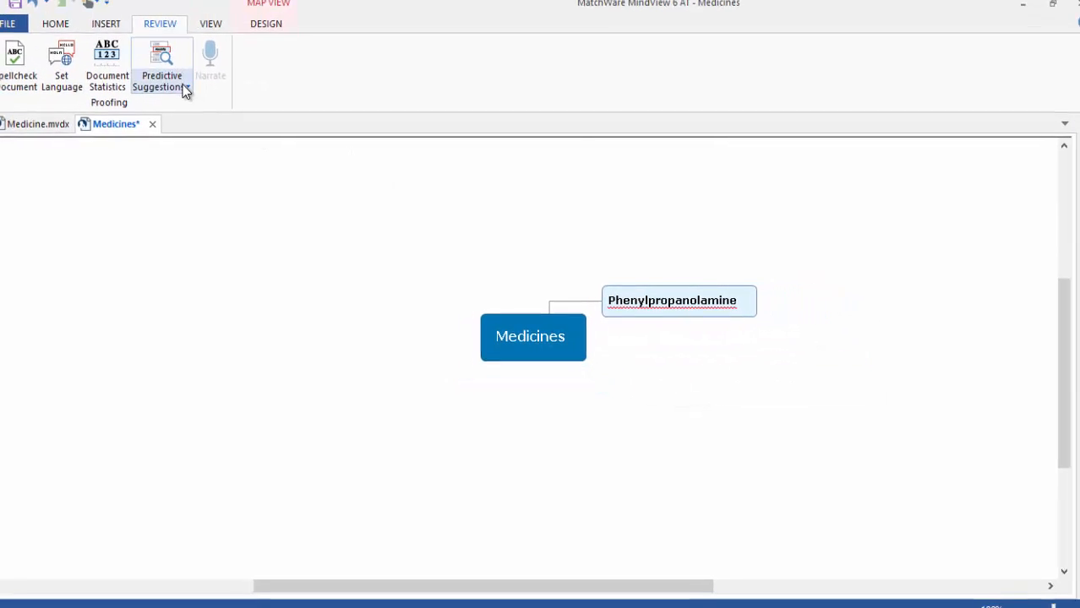
Step: Enable the Diseases Database (Example) and TextHelp Suggestion - English (United Kingdom) sources alongside med, and apply the options
click(144, 70)
click(186, 124)
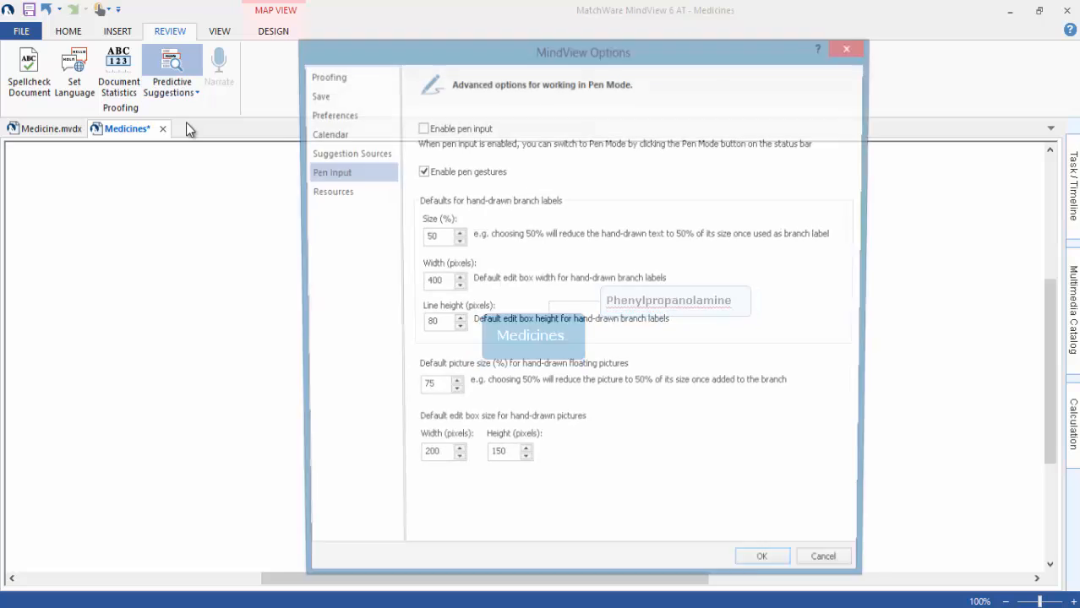
click(358, 158)
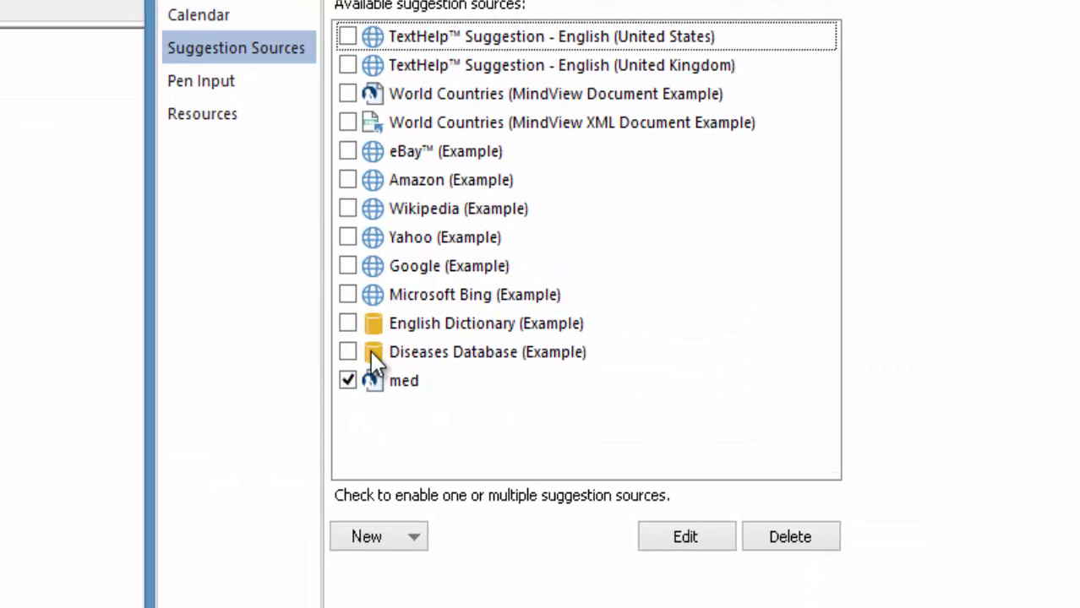
click(348, 351)
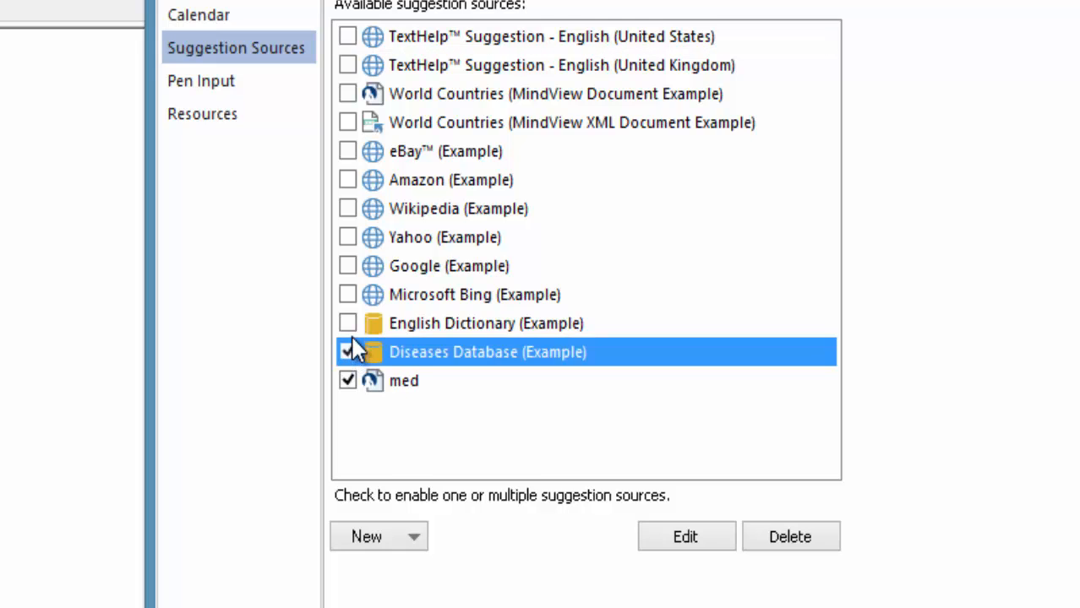
click(347, 65)
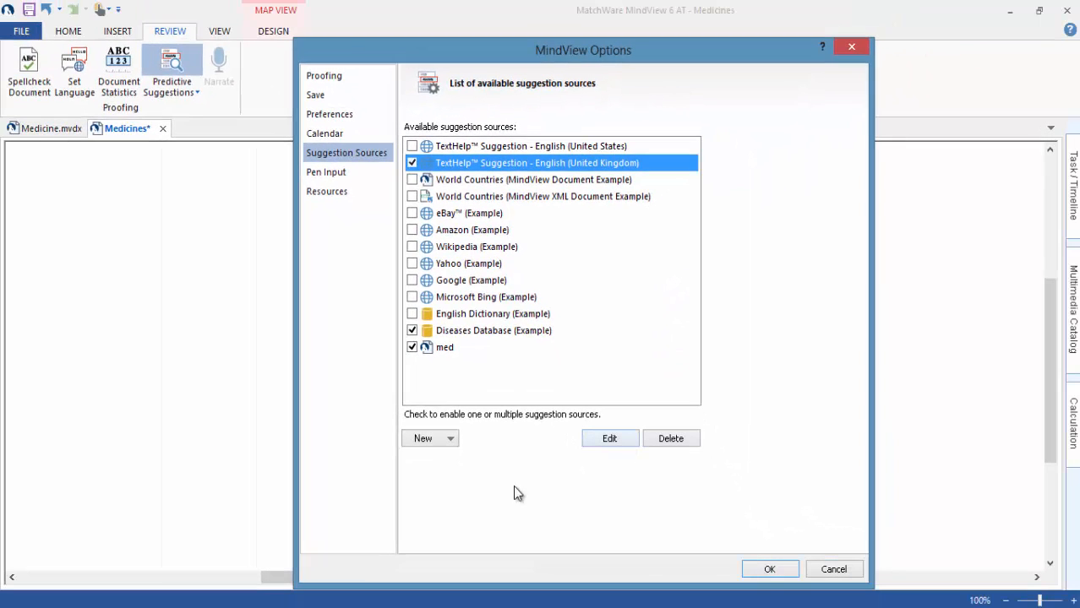
click(769, 568)
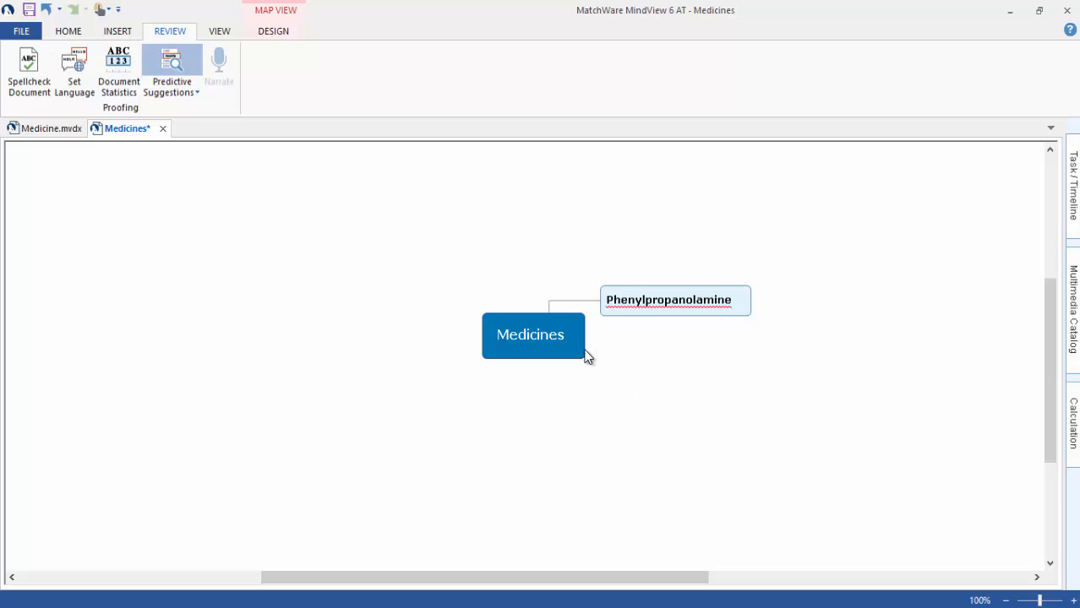
Step: Add a second branch to the Medicines root with the text "a", review its suggestions, and keep the text as entered
click(577, 349)
key(Insert)
click(629, 374)
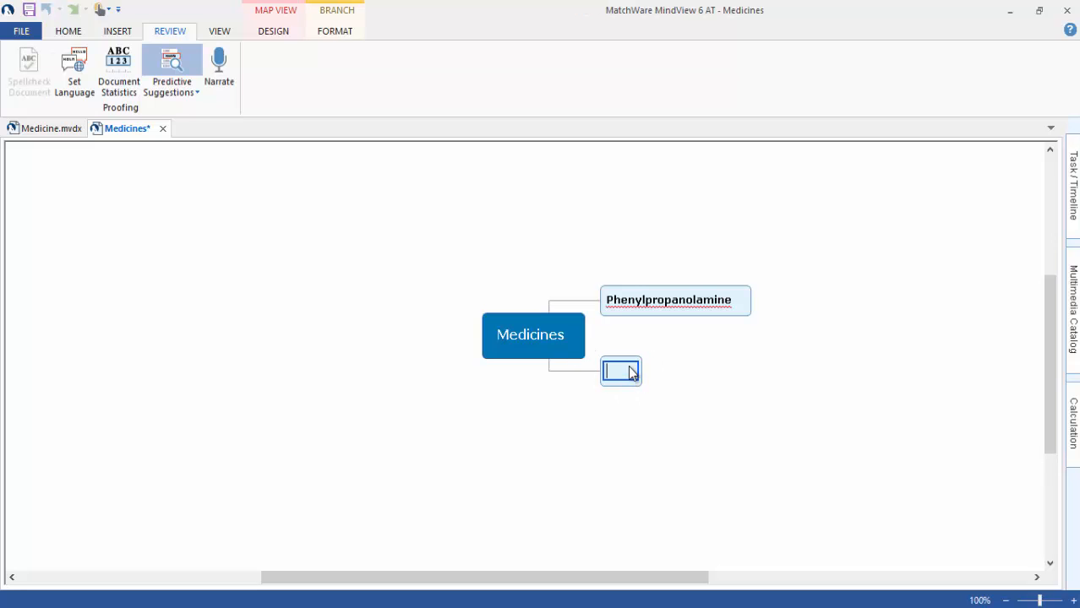
text(a)
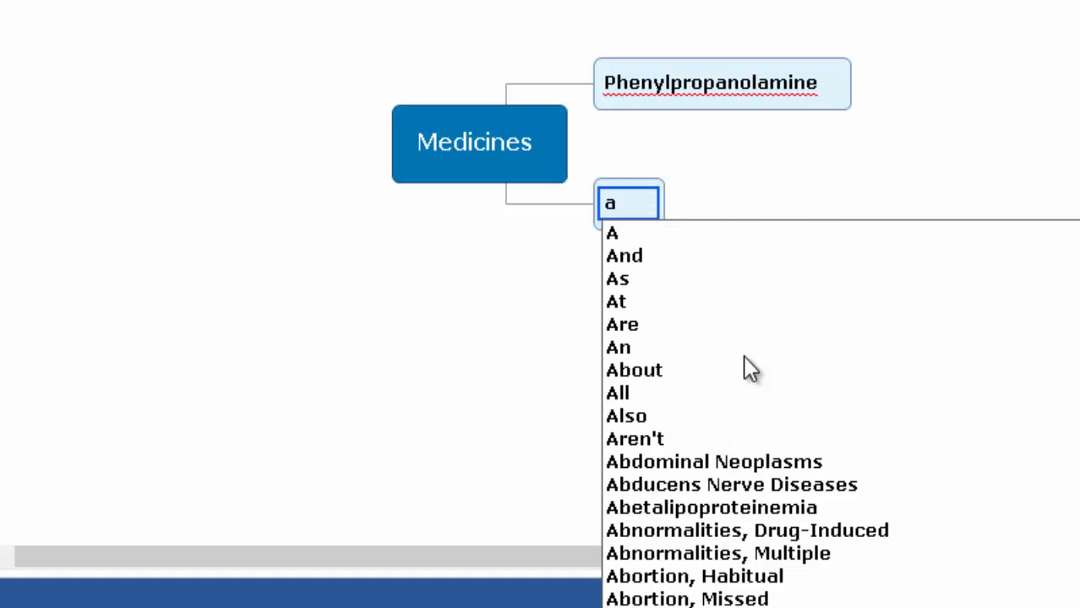
click(443, 278)
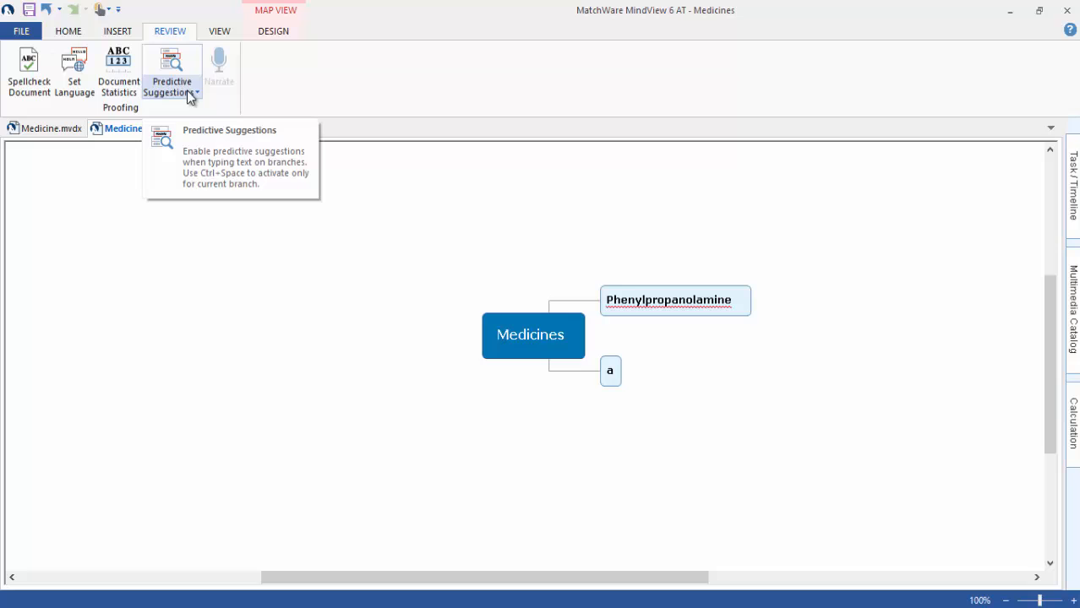
Step: Open the choices for predictive suggestions and suggestion sources
click(187, 90)
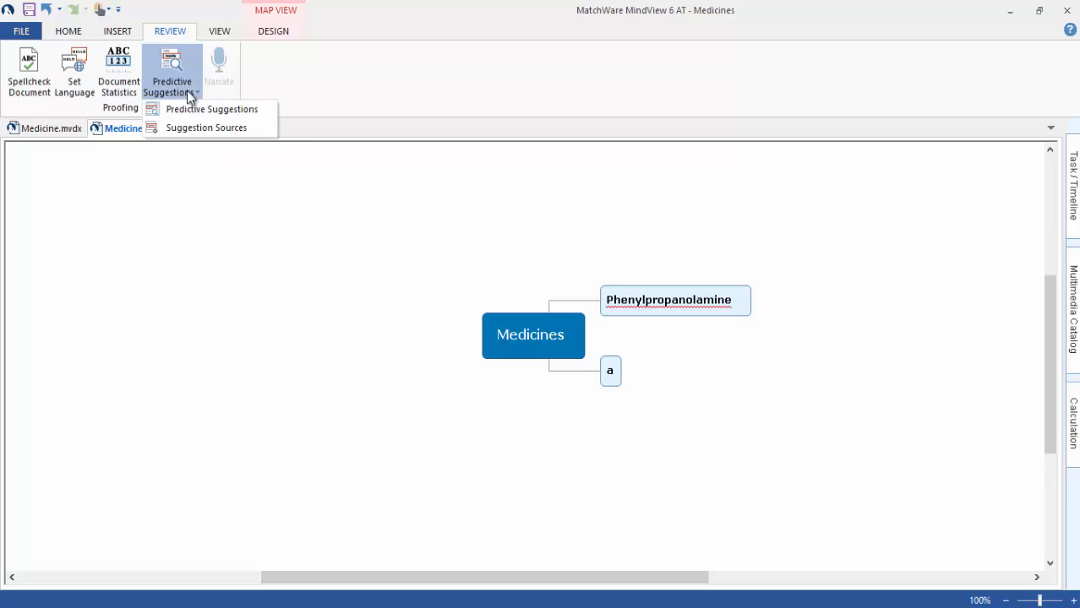